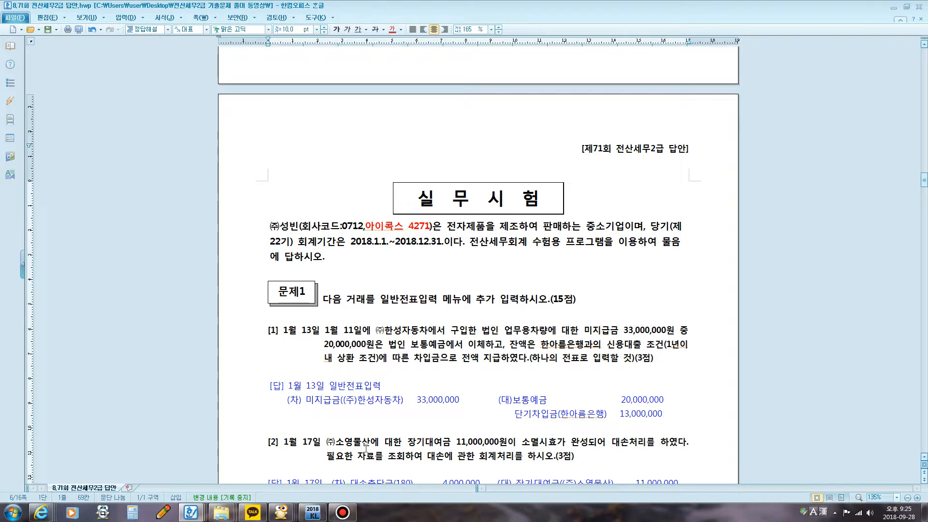
Step: Switch to KcLep and place its main window below question [1] of the exam answer document
{"action": "left_click", "coordinate": [313, 512]}
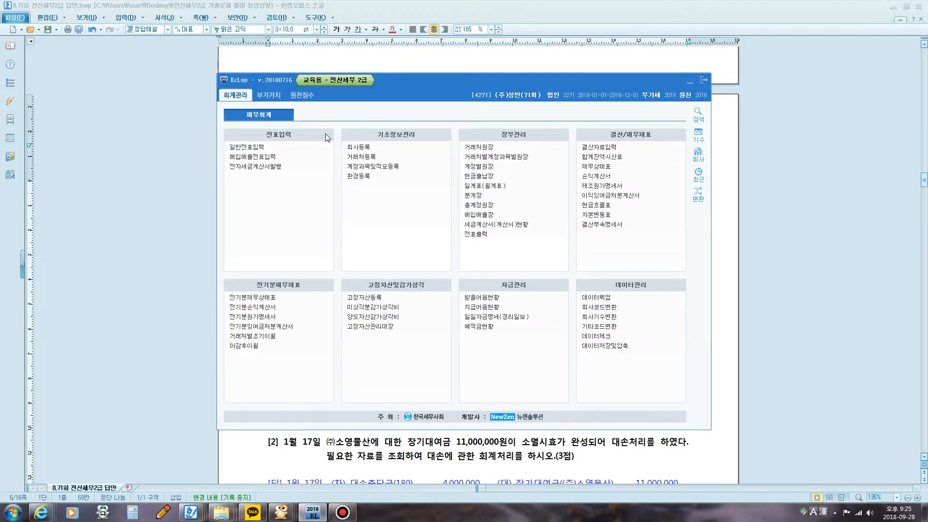
{"action": "left_click_drag", "start_coordinate": [532, 83], "coordinate": [535, 239]}
{"action": "left_click", "coordinate": [608, 198]}
{"action": "scroll", "coordinate": [608, 198], "scroll_direction": "down", "scroll_amount": 5}
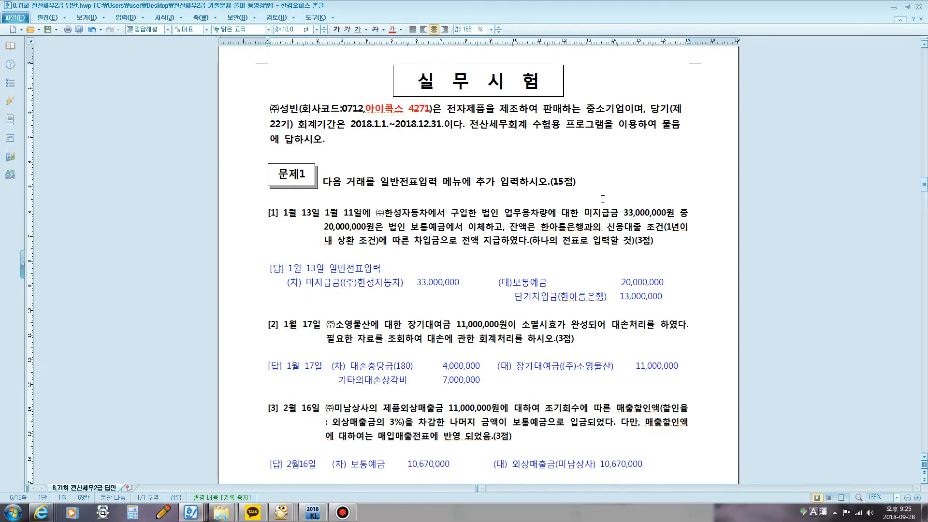
{"action": "left_click", "coordinate": [342, 512]}
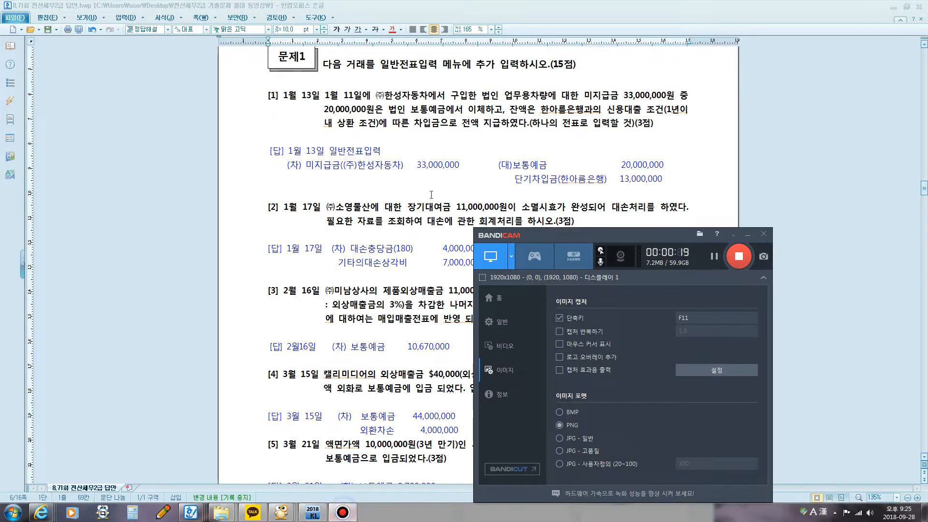
{"action": "left_click", "coordinate": [747, 234]}
{"action": "left_click", "coordinate": [322, 507]}
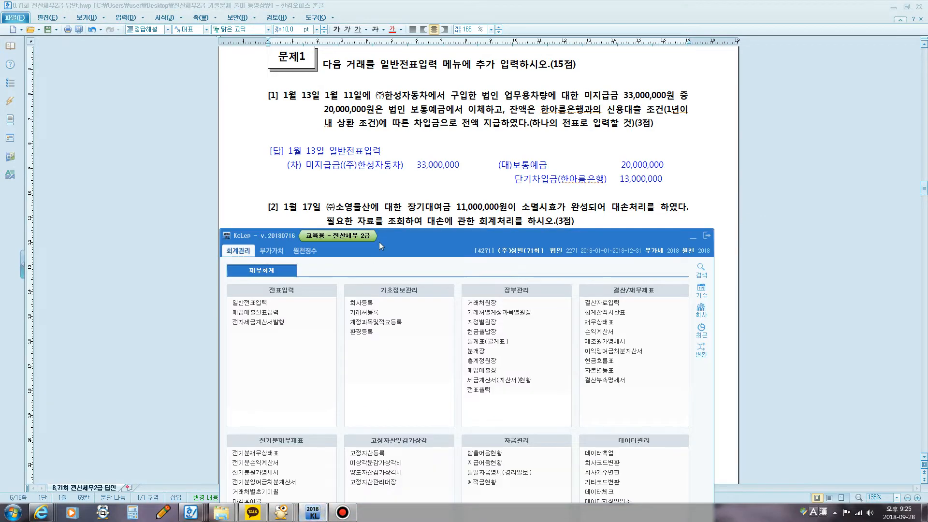
{"action": "left_click_drag", "start_coordinate": [378, 242], "coordinate": [414, 190]}
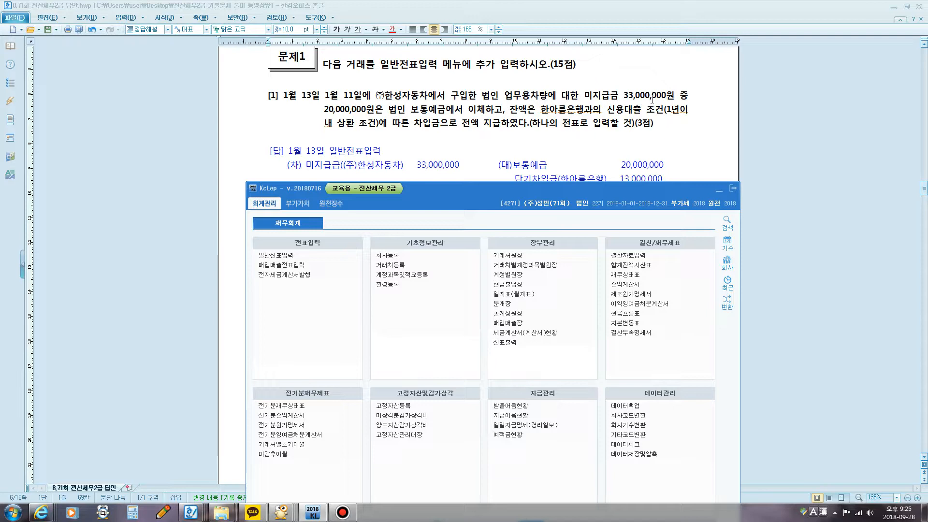
Step: Underline the January 11 vehicle purchase wording and the debit answer line with the screen pen, then clear the marks
{"action": "key", "text": "F12"}
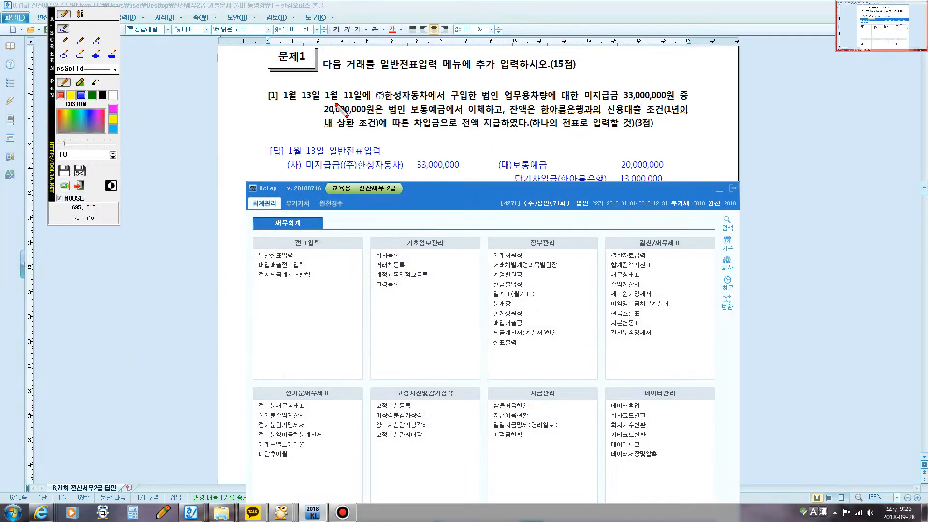
{"action": "left_click_drag", "start_coordinate": [330, 102], "coordinate": [545, 102]}
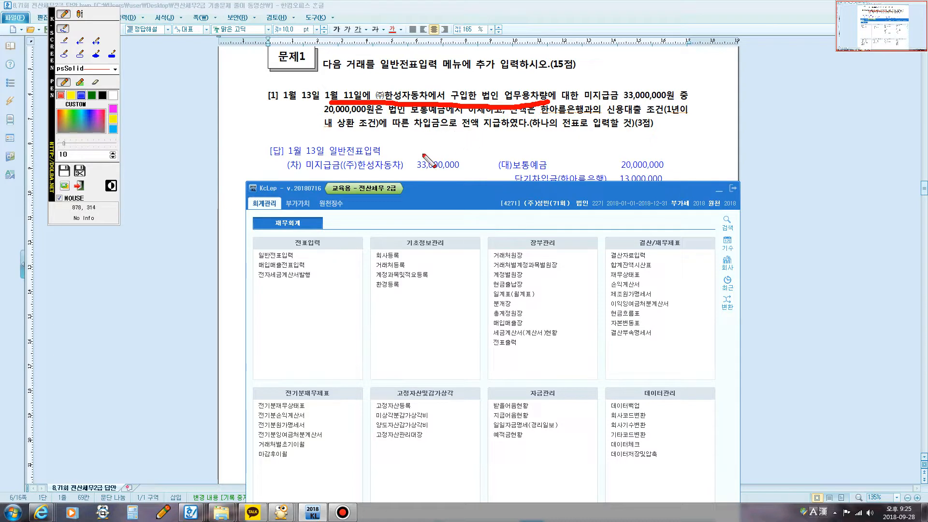
{"action": "mouse_move", "coordinate": [488, 137]}
{"action": "left_mouse_down"}
{"action": "mouse_move", "coordinate": [479, 174]}
{"action": "mouse_move", "coordinate": [455, 203]}
{"action": "left_mouse_up"}
{"action": "left_click_drag", "start_coordinate": [290, 170], "coordinate": [502, 167]}
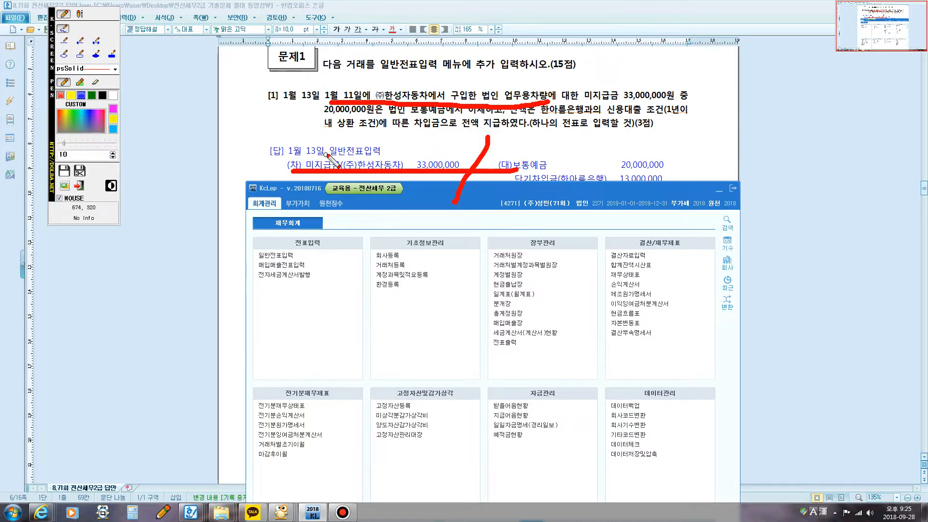
{"action": "key", "text": "Escape"}
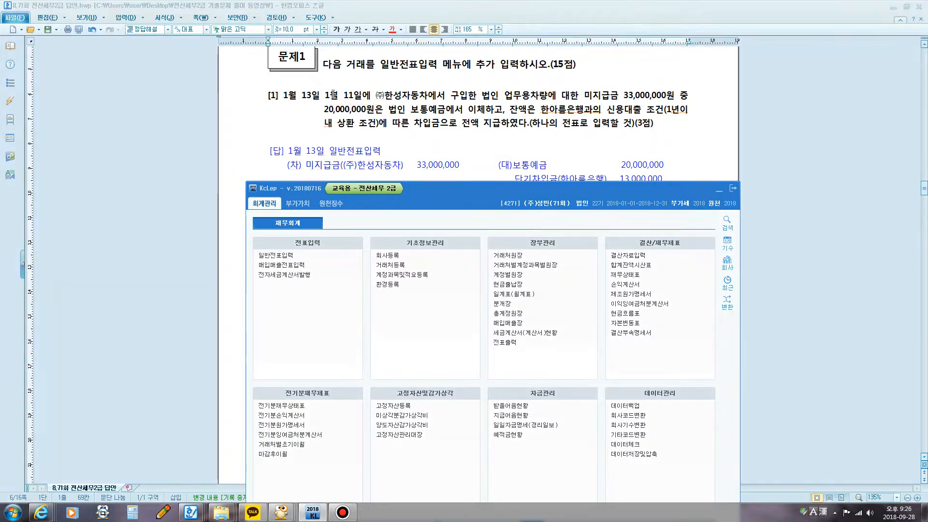
Step: Highlight the January 11 ㈜한성자동차 wording in question [1] and open 매입매출전표입력 in KcLep for January 11, 2018
{"action": "left_click_drag", "start_coordinate": [326, 95], "coordinate": [458, 97]}
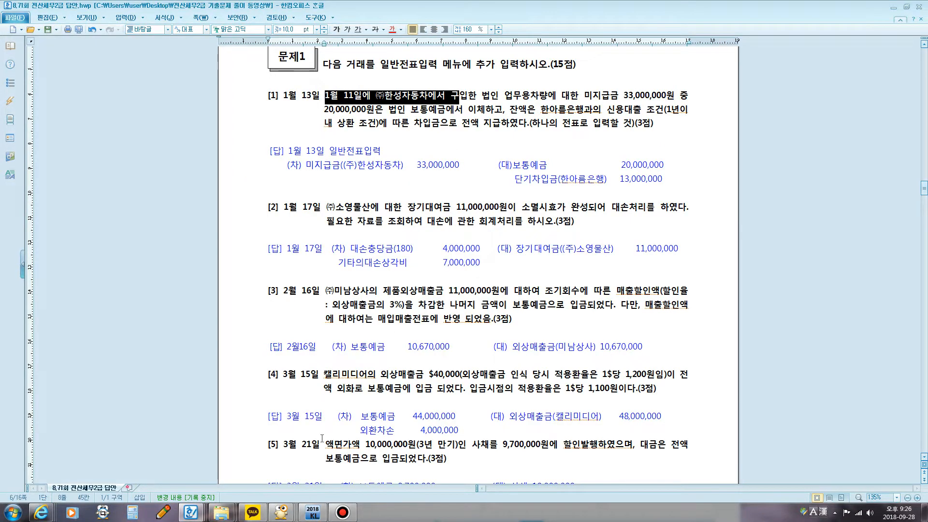
{"action": "left_click", "coordinate": [313, 513]}
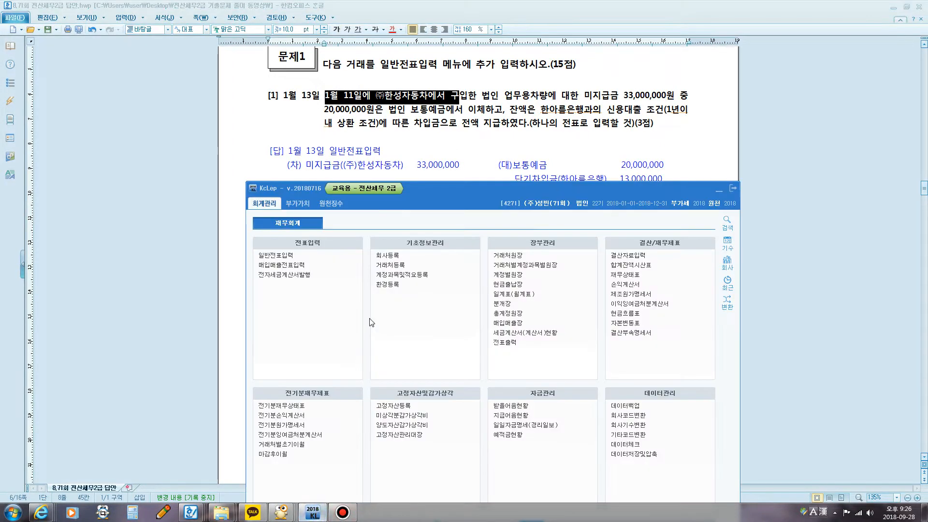
{"action": "left_click", "coordinate": [293, 267]}
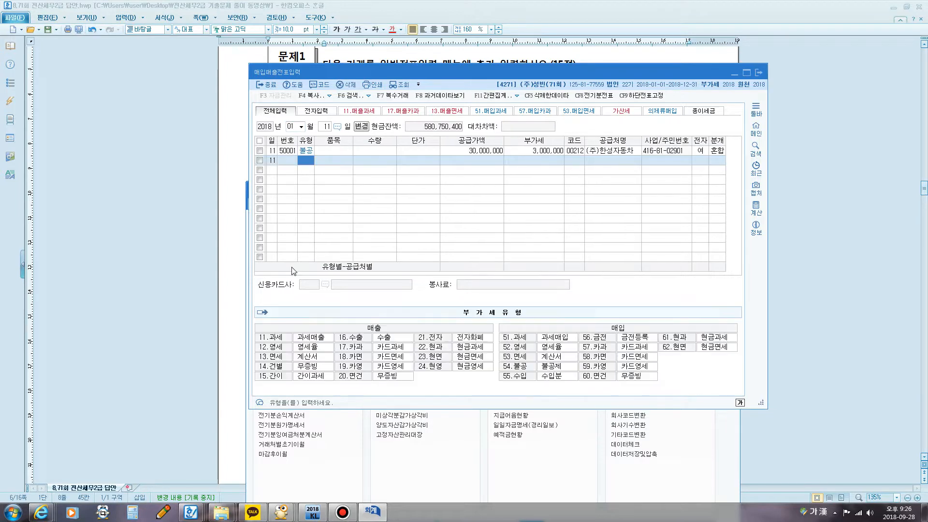
Step: Examine the VAT type and journal lines of the January 11 (주)한성자동차 purchase voucher, then close 매입매출전표입력
{"action": "left_click", "coordinate": [716, 151]}
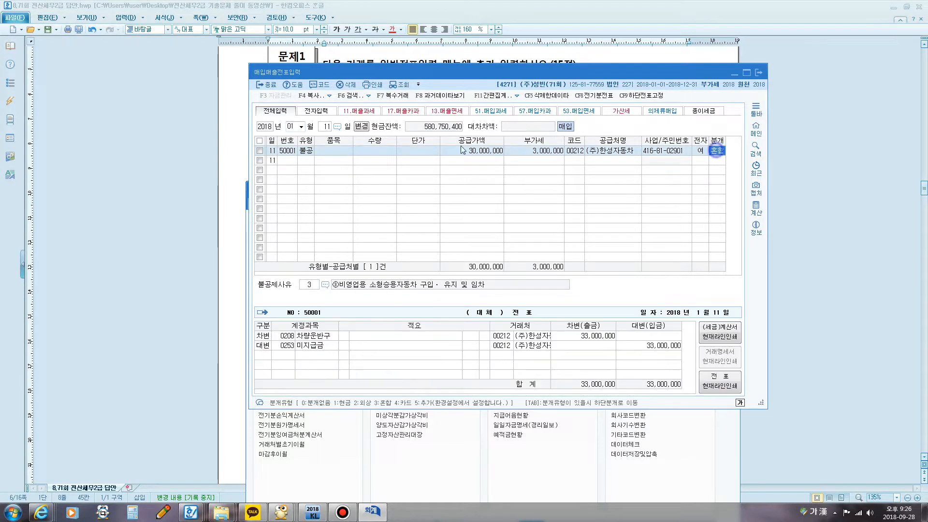
{"action": "left_click", "coordinate": [310, 150]}
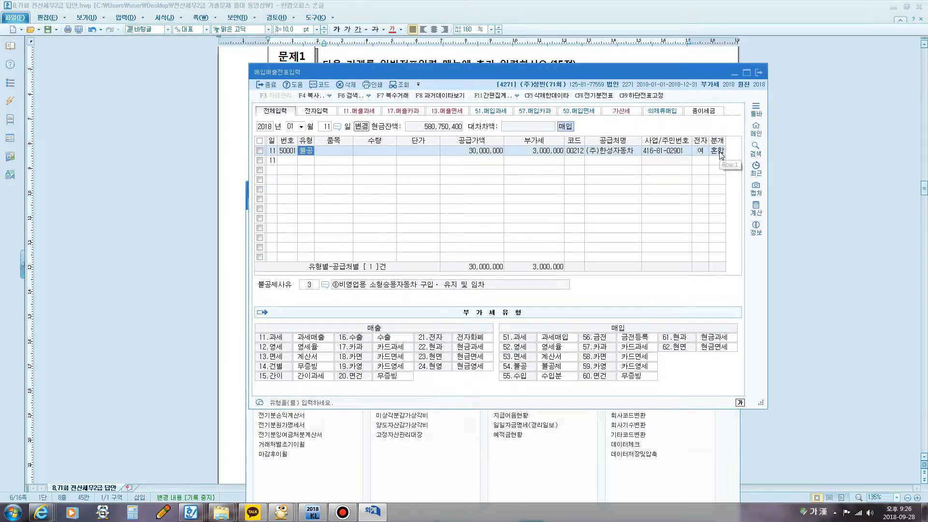
{"action": "left_click", "coordinate": [716, 151]}
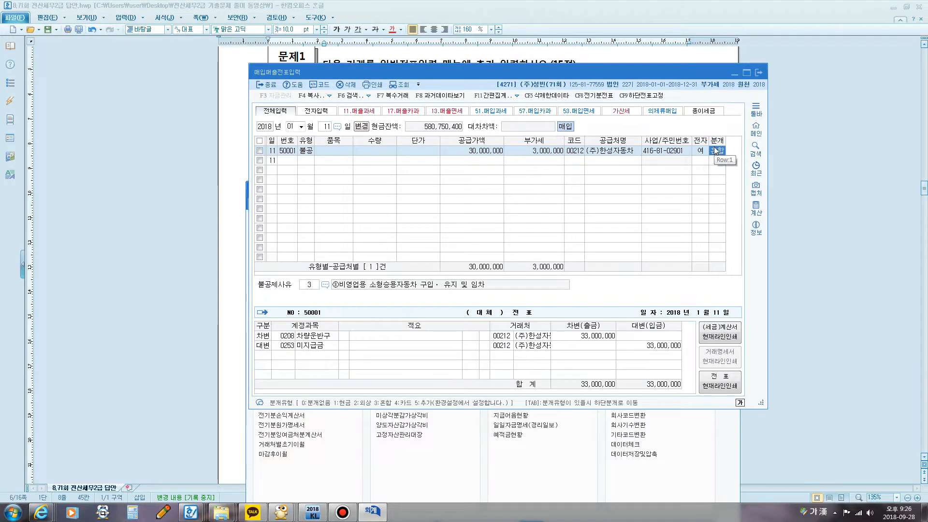
{"action": "left_click", "coordinate": [343, 336]}
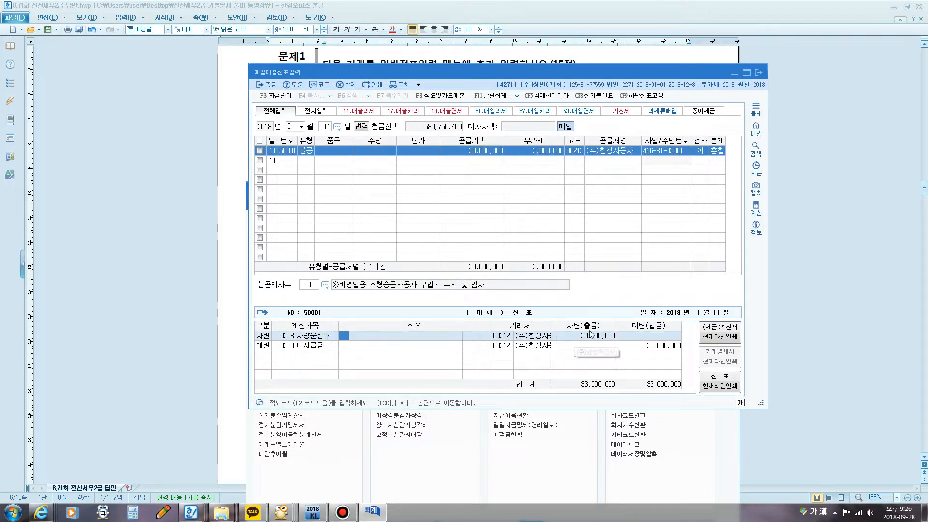
{"action": "left_click", "coordinate": [645, 345]}
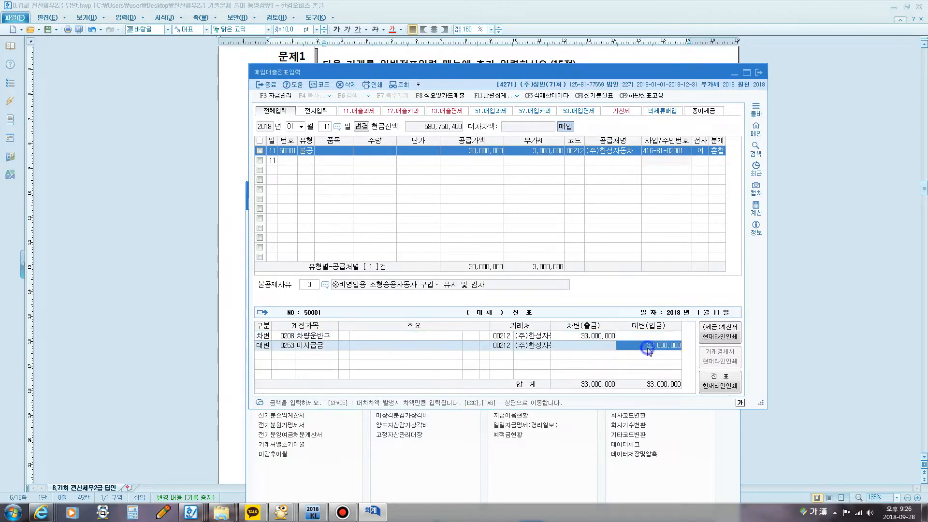
{"action": "left_click", "coordinate": [758, 74]}
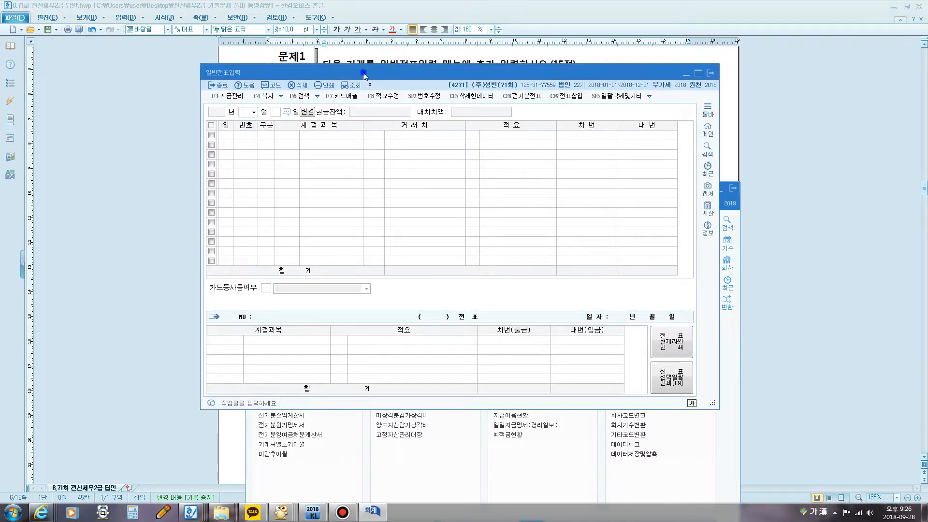
Step: Place the 일반전표입력 window below question [1] and set the voucher date to January 13
{"action": "left_click_drag", "start_coordinate": [362, 71], "coordinate": [407, 190]}
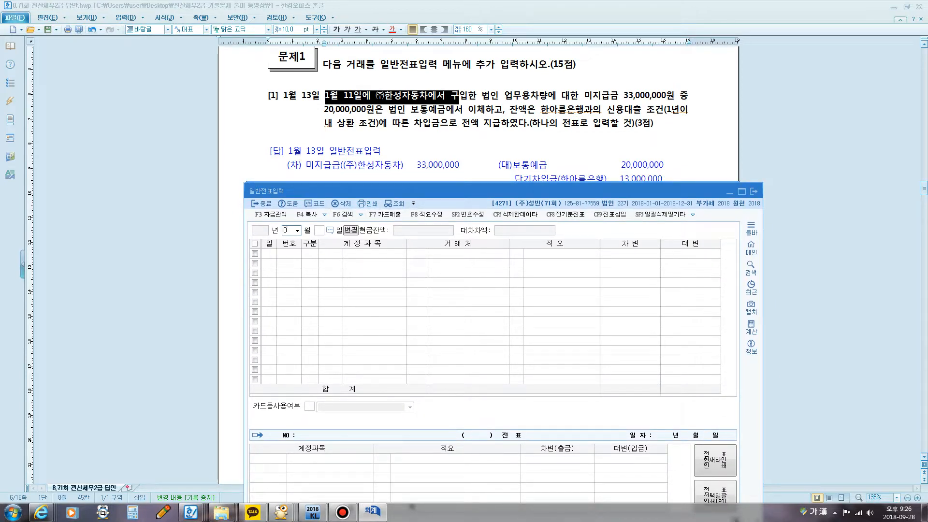
{"action": "type", "text": "113"}
{"action": "key", "text": "Return"}
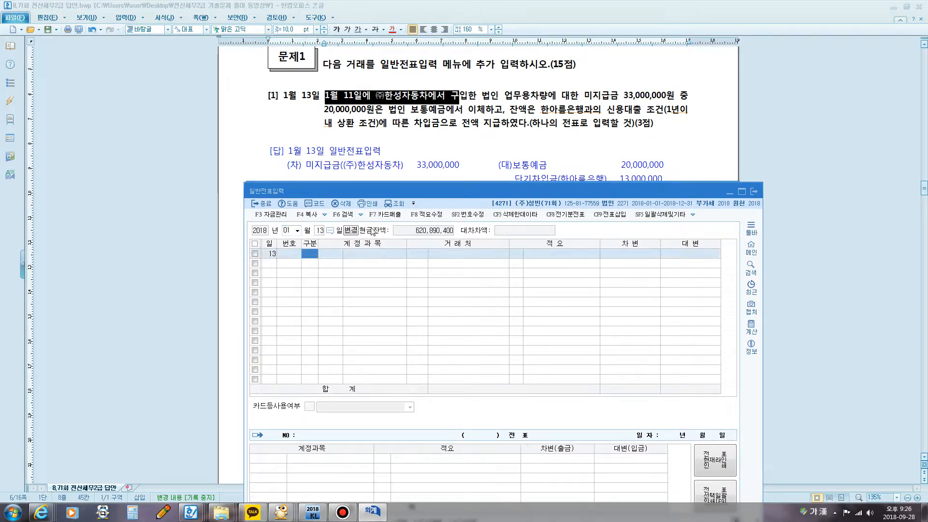
Step: Enter a debit line for 미지급금 with (주)한성자동차 as the trading partner and an amount of 33,000,000
{"action": "type", "text": "3"}
{"action": "key", "text": "Return"}
{"action": "type", "text": "미지"}
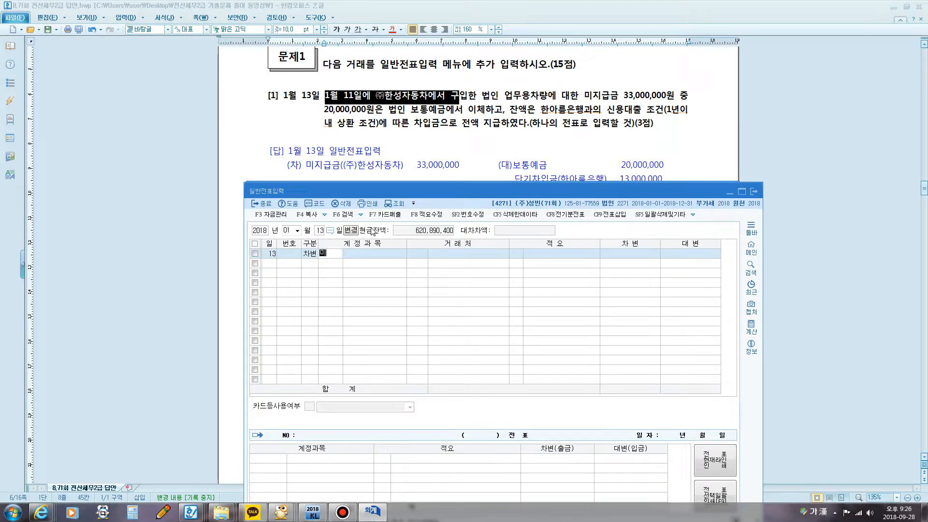
{"action": "key", "text": "Return"}
{"action": "key", "text": "Return"}
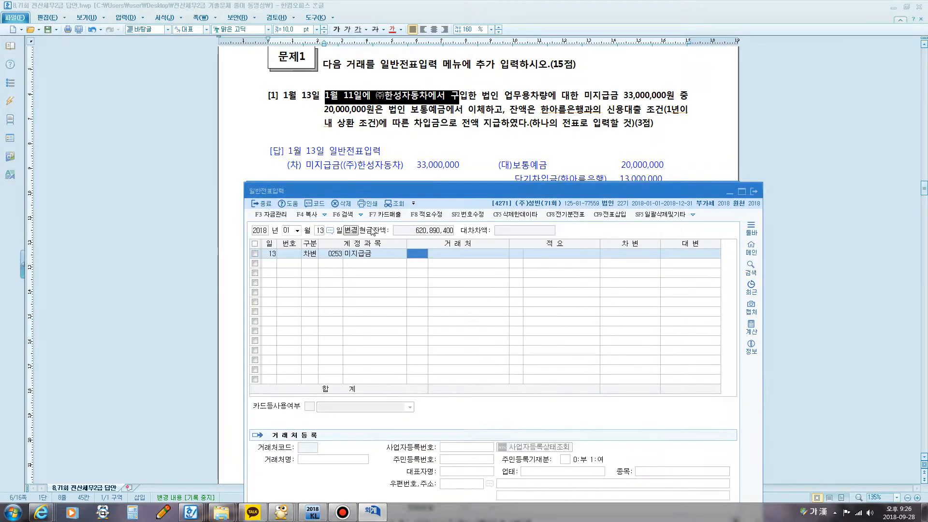
{"action": "type", "text": "한성"}
{"action": "key", "text": "Return"}
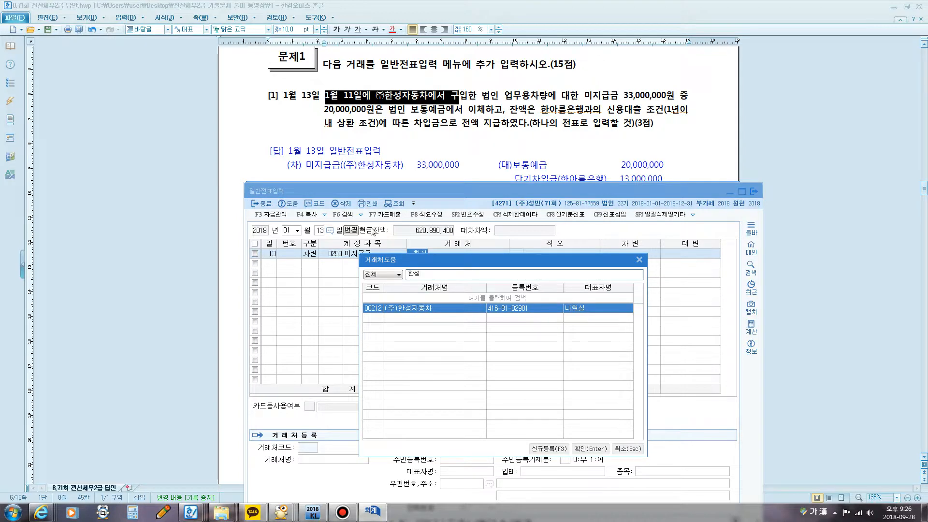
{"action": "key", "text": "Return"}
{"action": "key", "text": "Return"}
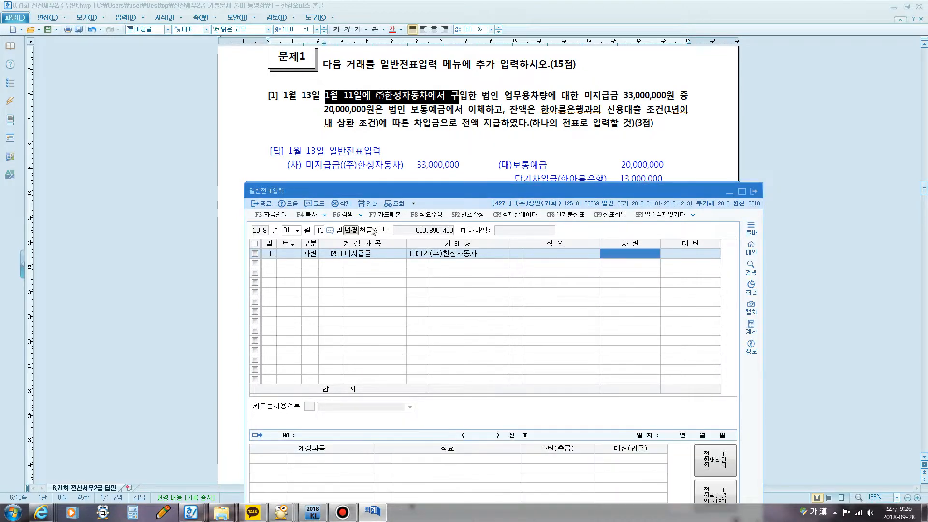
{"action": "type", "text": "33000000"}
{"action": "key", "text": "Return"}
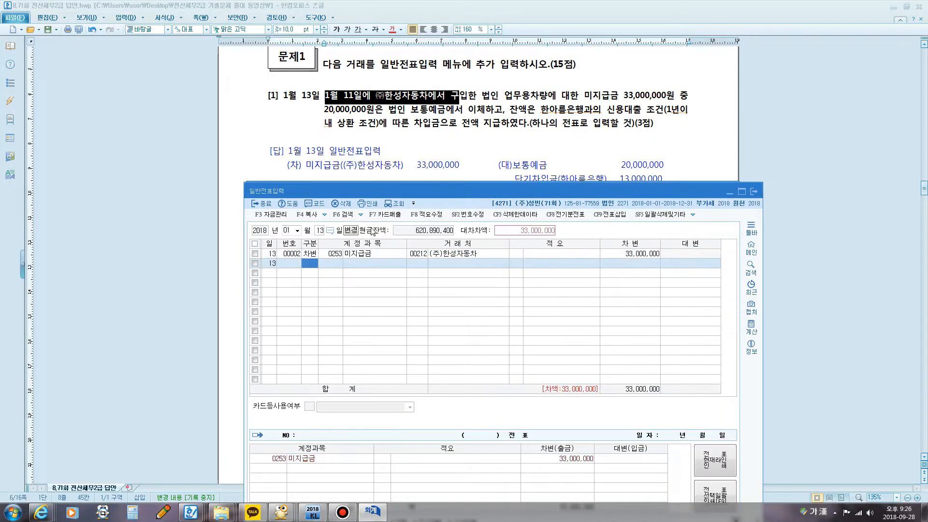
Step: Enter a credit line for account 103 보통예금 with an amount of 20,000,000 and no trading partner
{"action": "left_click", "coordinate": [338, 516]}
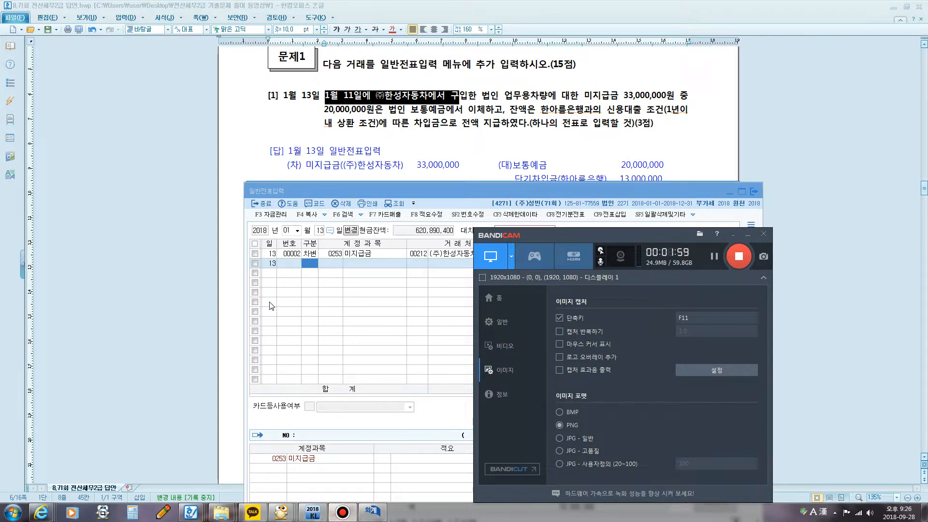
{"action": "left_click", "coordinate": [370, 285]}
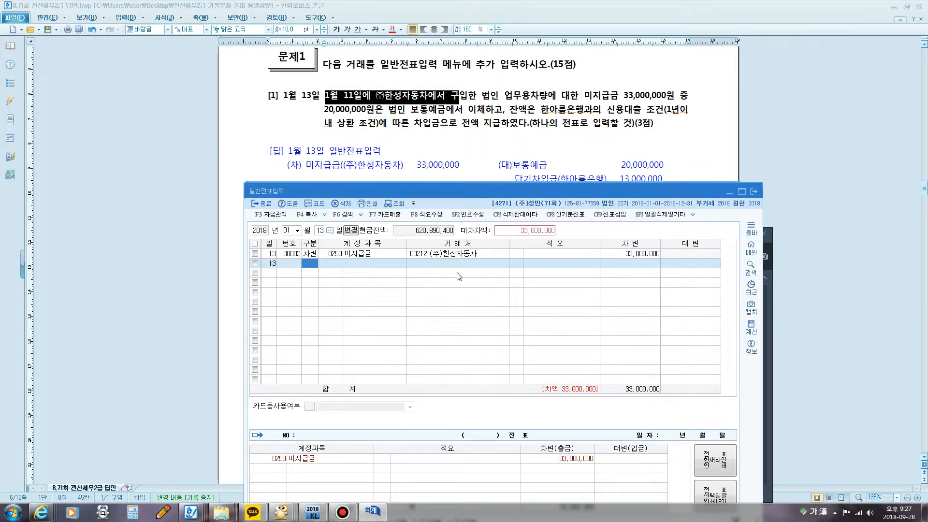
{"action": "type", "text": "4"}
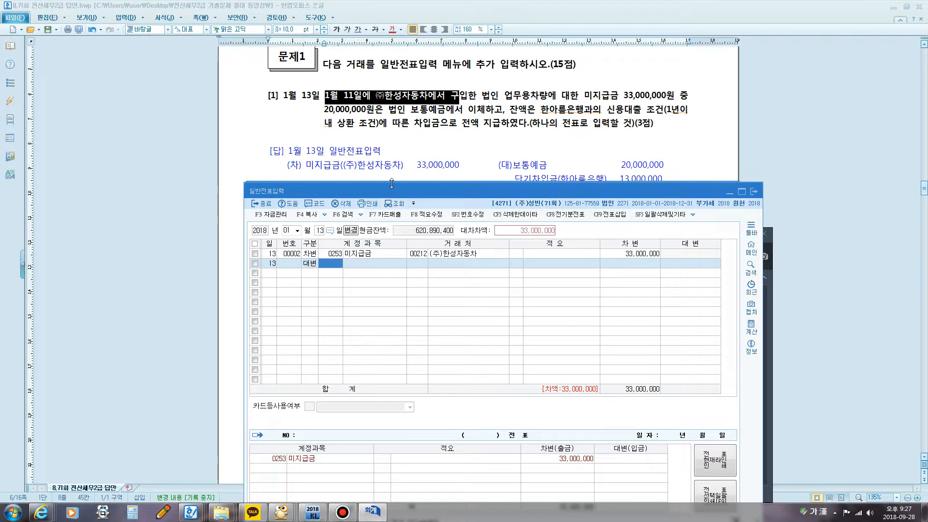
{"action": "type", "text": "103"}
{"action": "key", "text": "Return"}
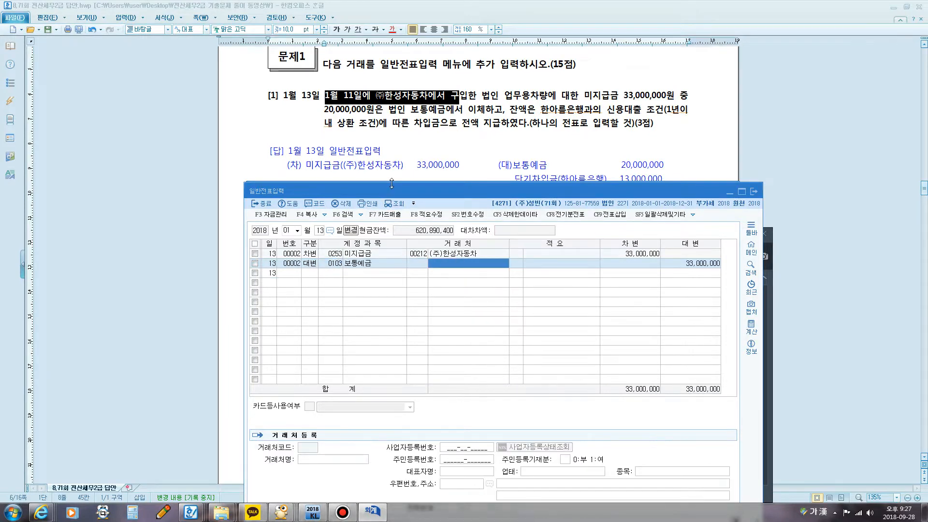
{"action": "key", "text": "Return"}
{"action": "key", "text": "Return"}
{"action": "type", "text": "20,"}
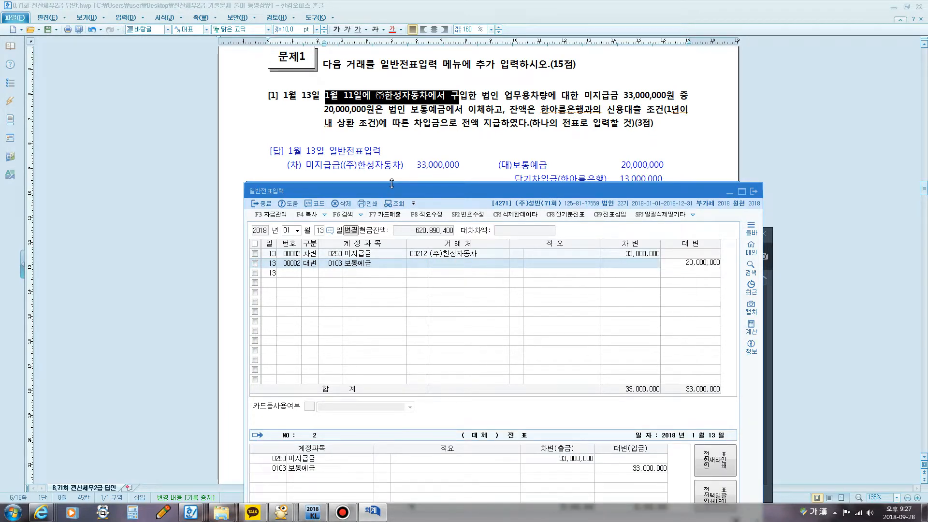
{"action": "type", "text": "000,000"}
{"action": "key", "text": "Return"}
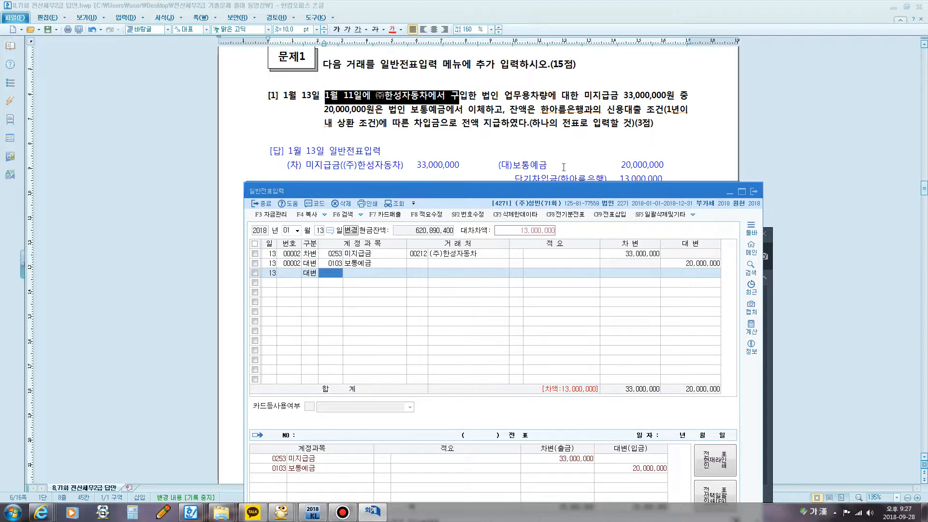
Step: Underline 신용대출 조건 and 차입금 in question [1] with the screen pen, then clear the marks
{"action": "key", "text": "F12"}
{"action": "left_click_drag", "start_coordinate": [608, 113], "coordinate": [659, 117]}
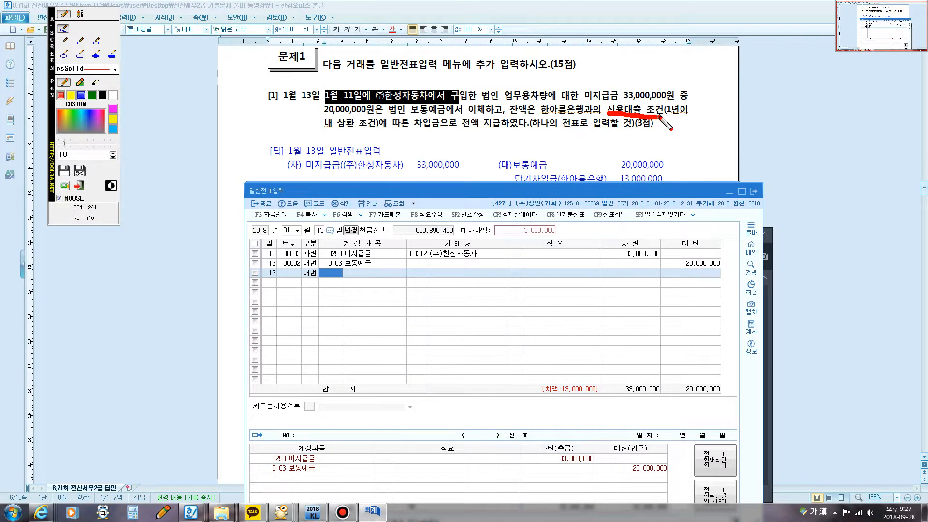
{"action": "left_click_drag", "start_coordinate": [409, 130], "coordinate": [441, 128]}
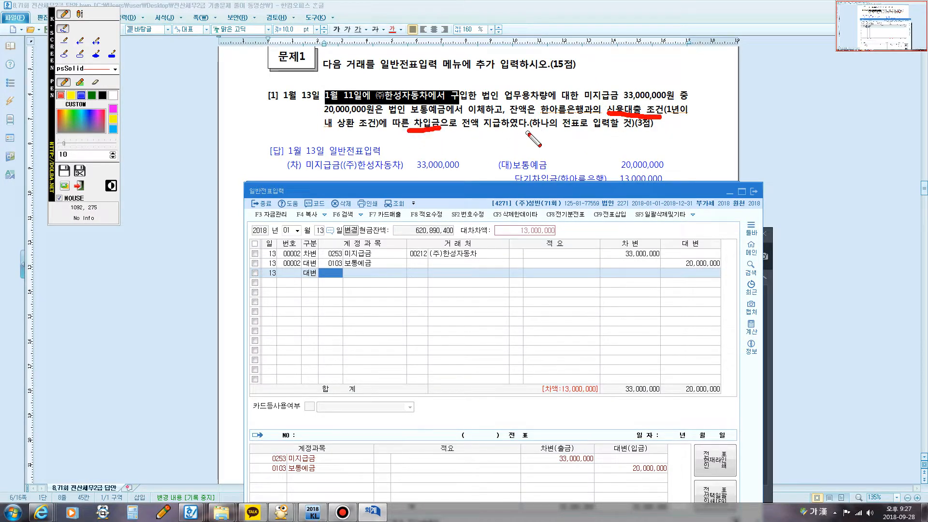
{"action": "left_click_drag", "start_coordinate": [657, 116], "coordinate": [669, 116]}
{"action": "key", "text": "F12"}
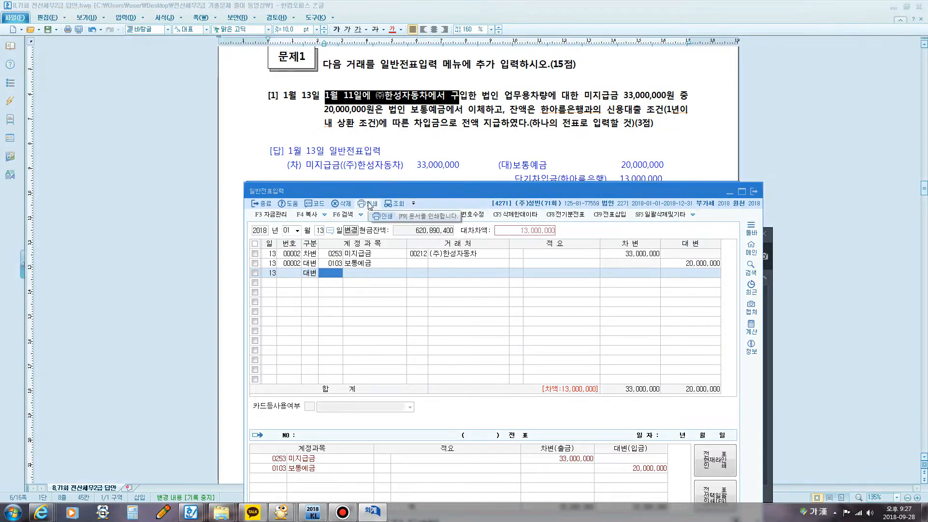
Step: Enter a credit line for 단기차입금 with 한아름은행 as the trading partner and an amount of 13,000,000
{"action": "type", "text": "단기"}
{"action": "key", "text": "Return"}
{"action": "type", "text": "차"}
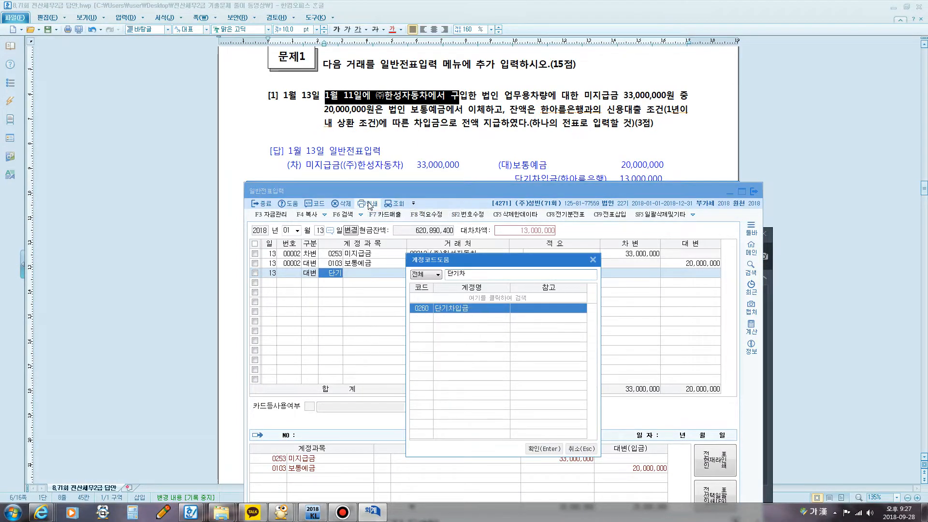
{"action": "key", "text": "Return"}
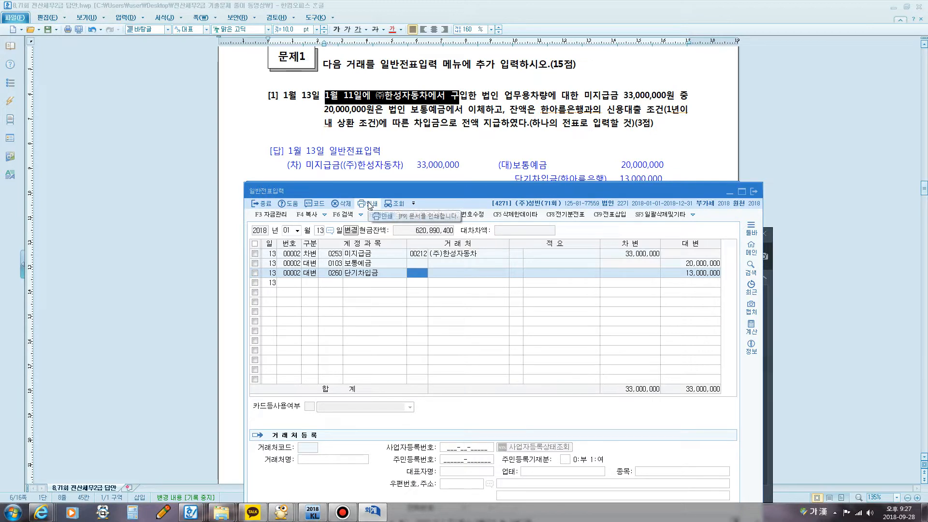
{"action": "type", "text": "한"}
{"action": "key", "text": "Return"}
{"action": "key", "text": "Return"}
{"action": "key", "text": "Return"}
{"action": "key", "text": "Return"}
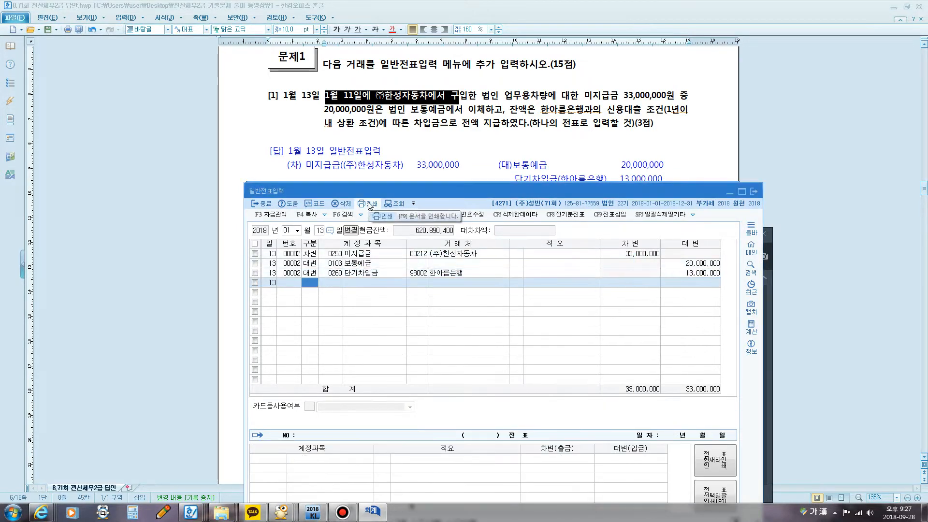
Step: Bring question [2] into view above the voucher window, mark 소멸시효가 완성 and 필요한 자료를 조회 with the screen pen, then clear the marks
{"action": "left_click", "coordinate": [436, 151]}
{"action": "scroll", "coordinate": [435, 154], "scroll_direction": "down", "scroll_amount": 2}
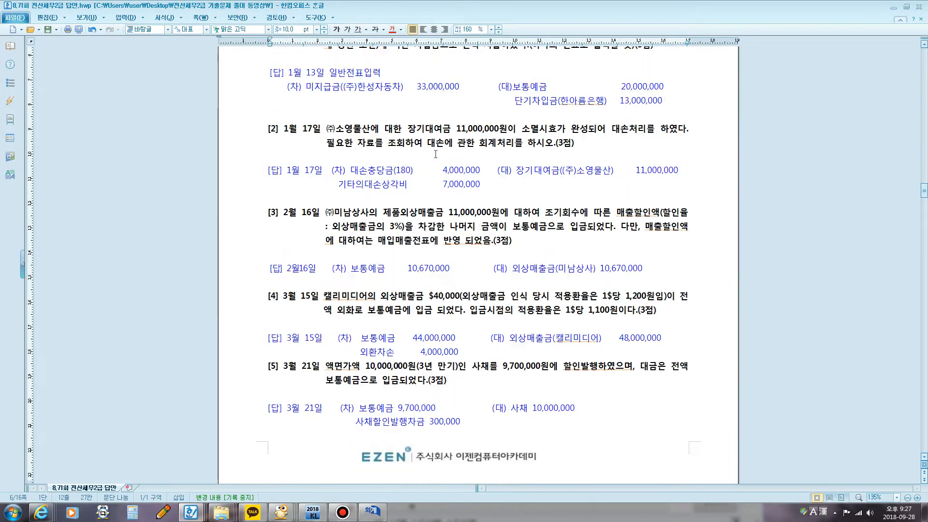
{"action": "scroll", "coordinate": [436, 154], "scroll_direction": "up", "scroll_amount": 1}
{"action": "scroll", "coordinate": [425, 169], "scroll_direction": "down", "scroll_amount": 2}
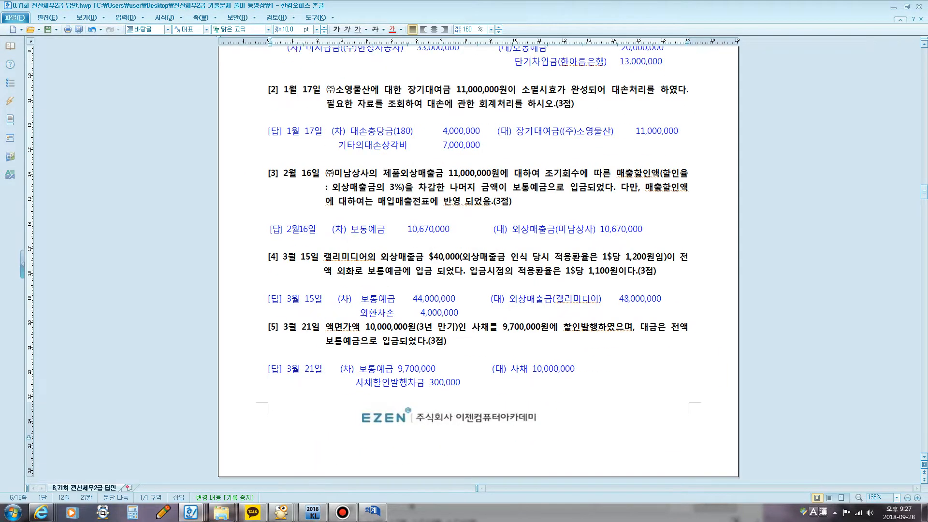
{"action": "left_click", "coordinate": [372, 510]}
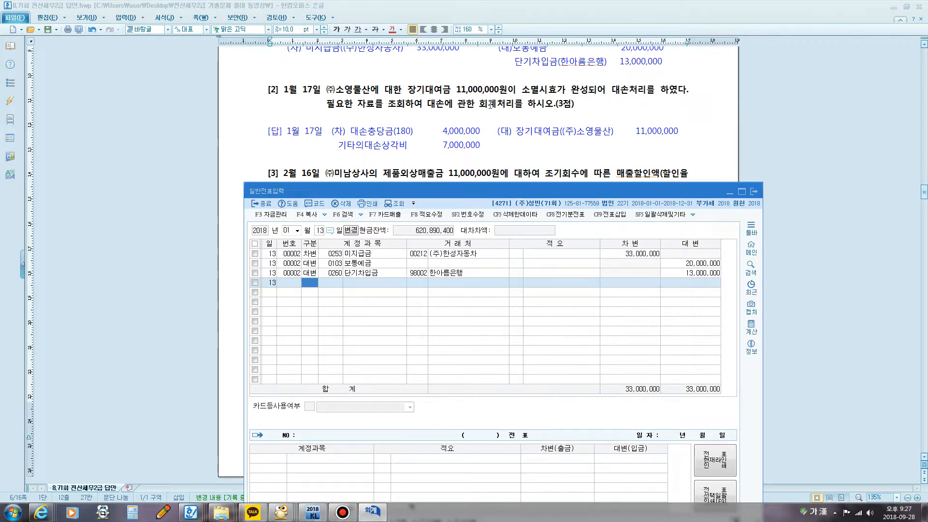
{"action": "key", "text": "F12"}
{"action": "mouse_move", "coordinate": [525, 95]}
{"action": "left_mouse_down"}
{"action": "mouse_move", "coordinate": [590, 98]}
{"action": "mouse_move", "coordinate": [571, 77]}
{"action": "mouse_move", "coordinate": [522, 97]}
{"action": "left_mouse_up"}
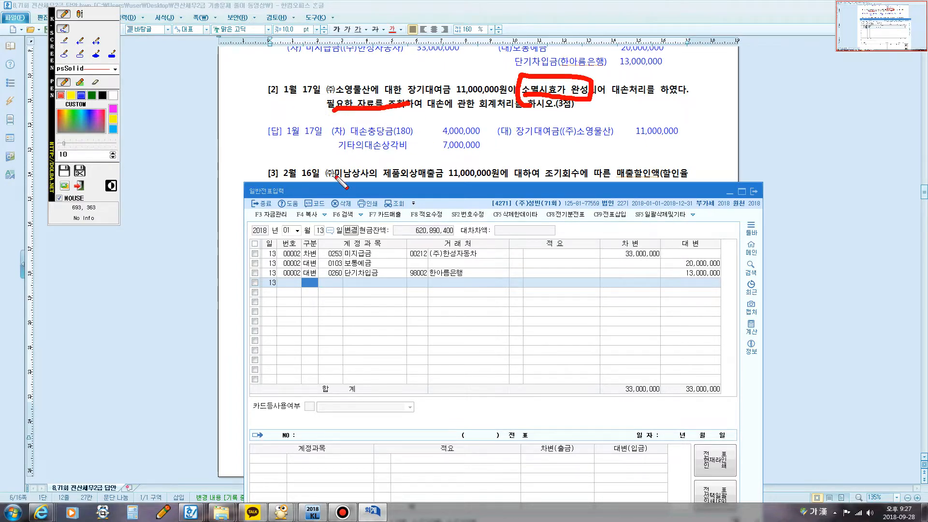
{"action": "key", "text": "F12"}
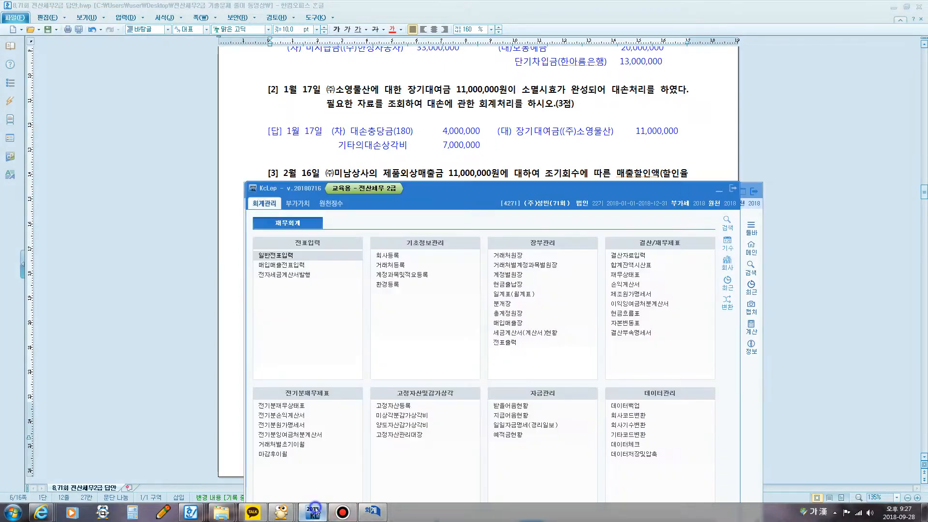
Step: Open the 합계잔액시산표 in KcLep as of January 17, 2018 and find the 장기대여금 account
{"action": "left_click", "coordinate": [313, 512]}
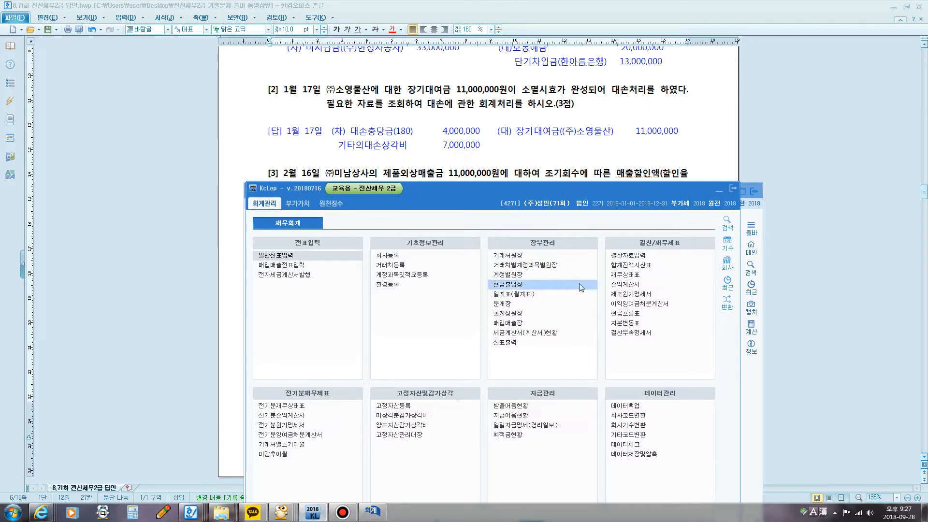
{"action": "left_click", "coordinate": [618, 266]}
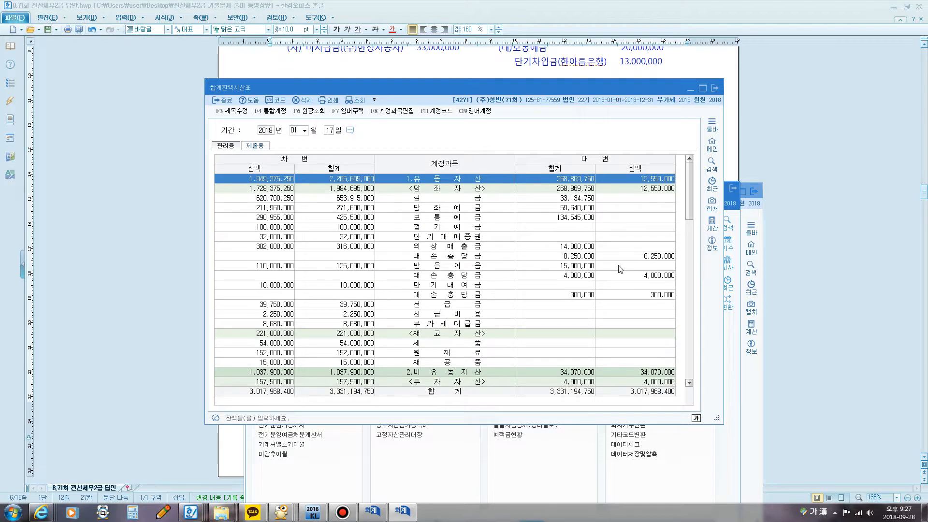
{"action": "key", "text": "ctrl+f"}
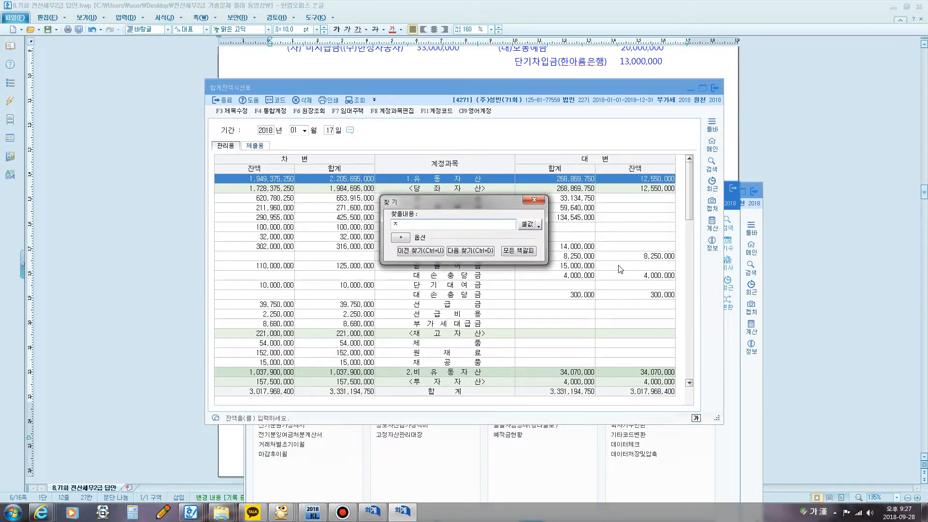
{"action": "key", "text": "Return"}
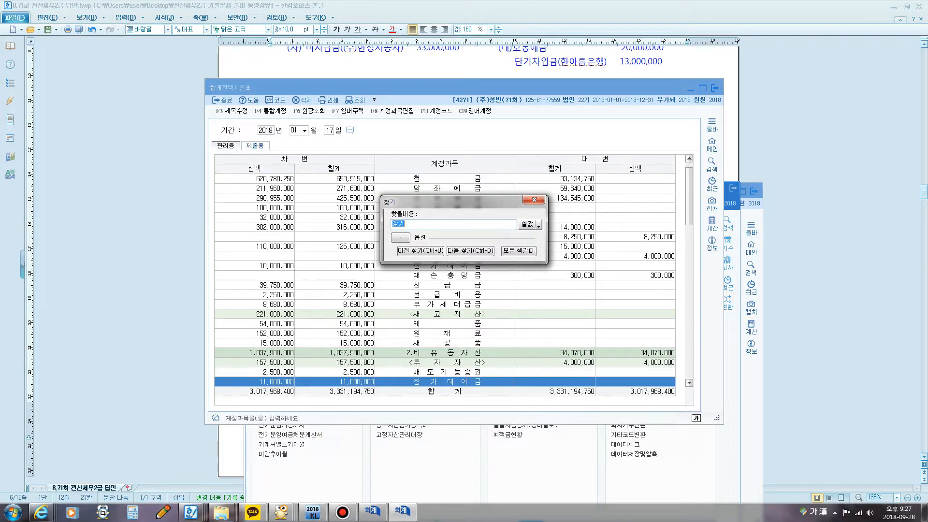
{"action": "key", "text": "Escape"}
{"action": "scroll", "coordinate": [482, 287], "scroll_direction": "down", "scroll_amount": 6}
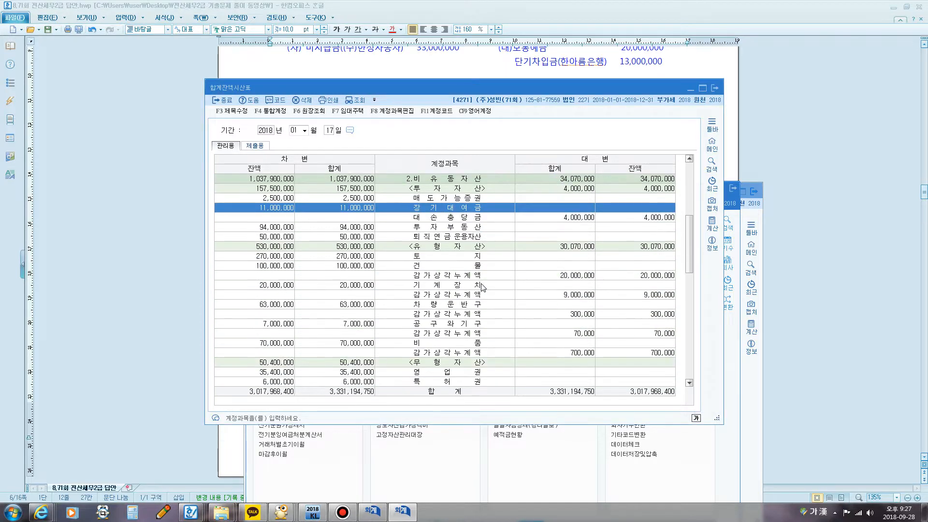
Step: Select the 대손충당금 row under 장기대여금, circle its credit balance with the screen pen, then clear the mark
{"action": "left_click", "coordinate": [443, 219]}
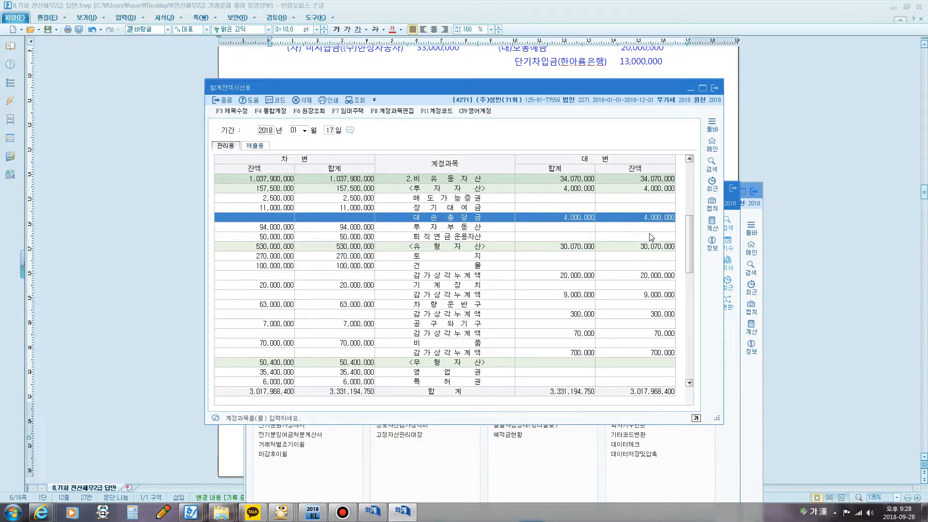
{"action": "mouse_move", "coordinate": [637, 225]}
{"action": "left_mouse_down"}
{"action": "mouse_move", "coordinate": [664, 237]}
{"action": "mouse_move", "coordinate": [681, 207]}
{"action": "mouse_move", "coordinate": [646, 231]}
{"action": "left_mouse_up"}
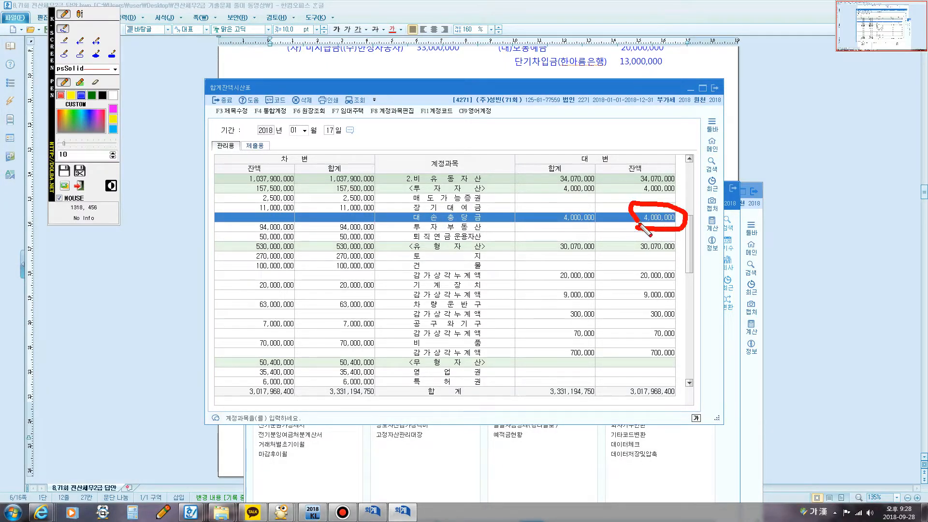
{"action": "key", "text": "Escape"}
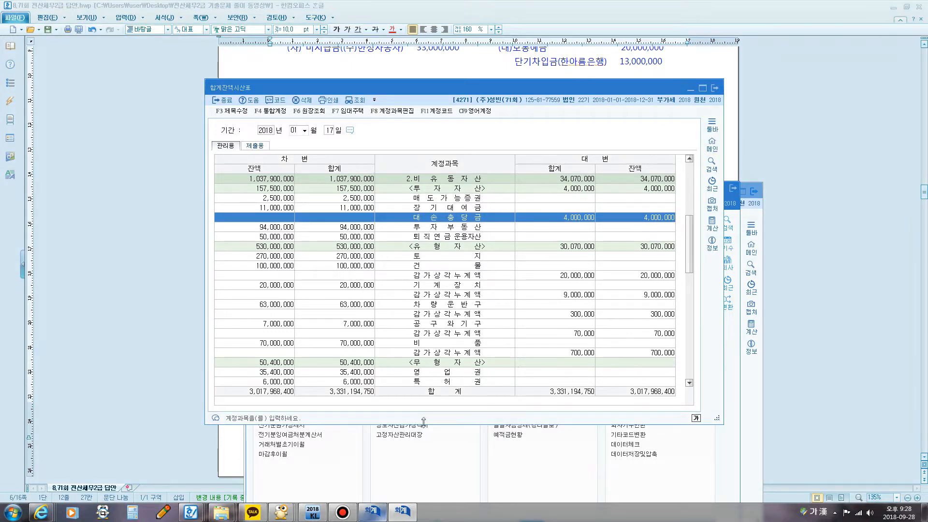
Step: Return to 일반전표입력 with question [2] and its answer readable above it, and set the voucher date to January 17
{"action": "left_click", "coordinate": [379, 510]}
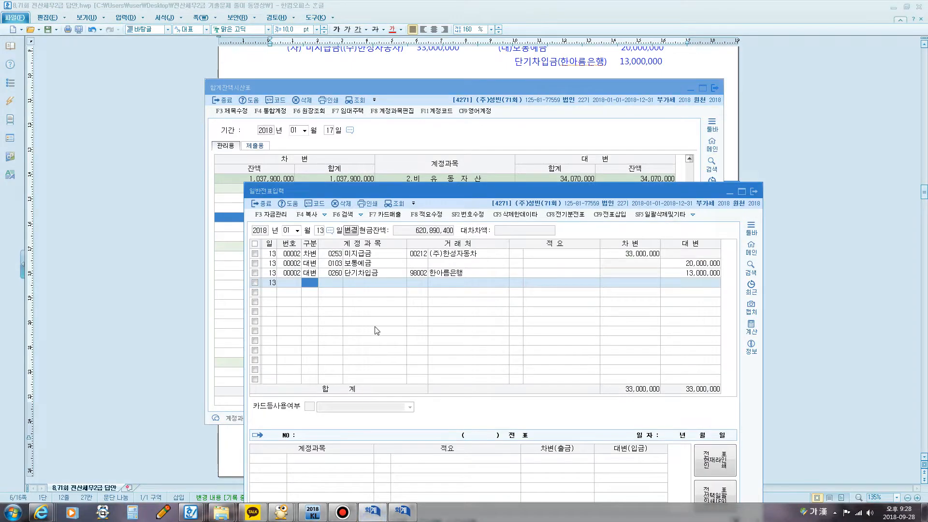
{"action": "left_click", "coordinate": [391, 77]}
{"action": "scroll", "coordinate": [393, 116], "scroll_direction": "down", "scroll_amount": 2}
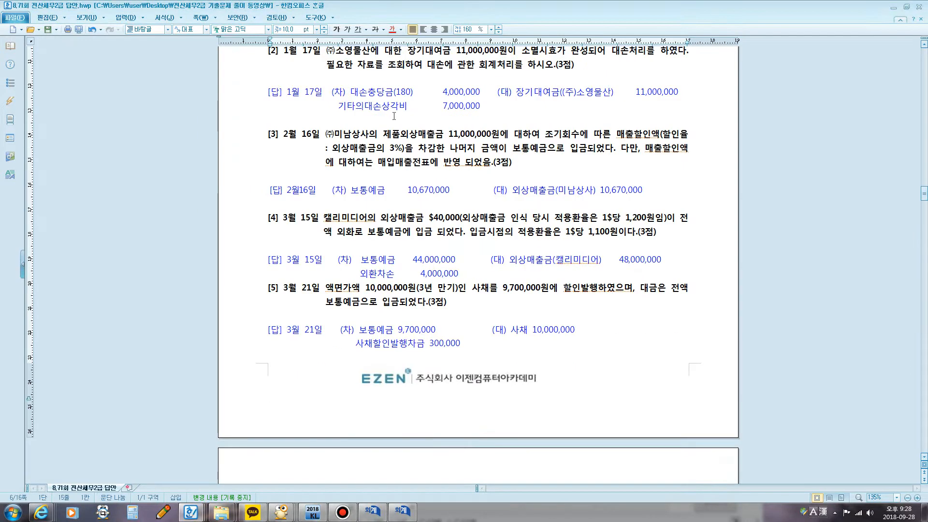
{"action": "mouse_move", "coordinate": [352, 513]}
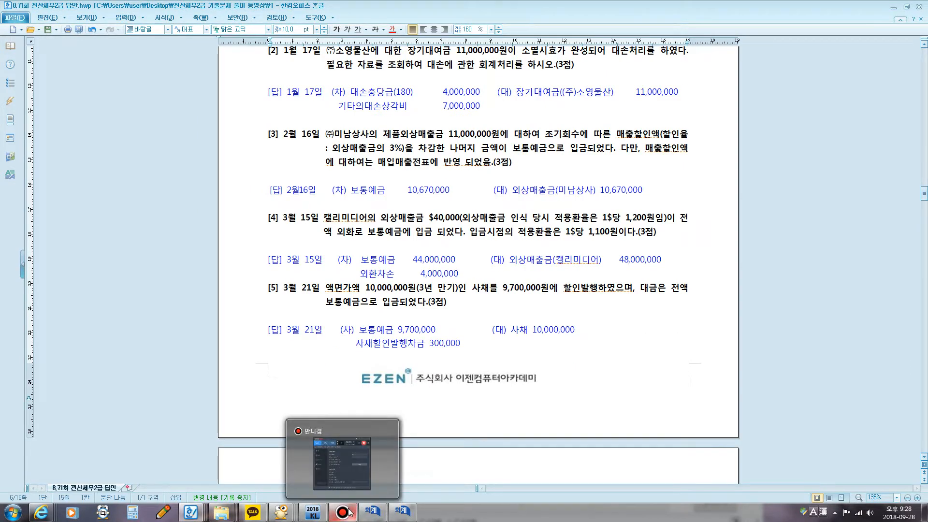
{"action": "left_click", "coordinate": [372, 510]}
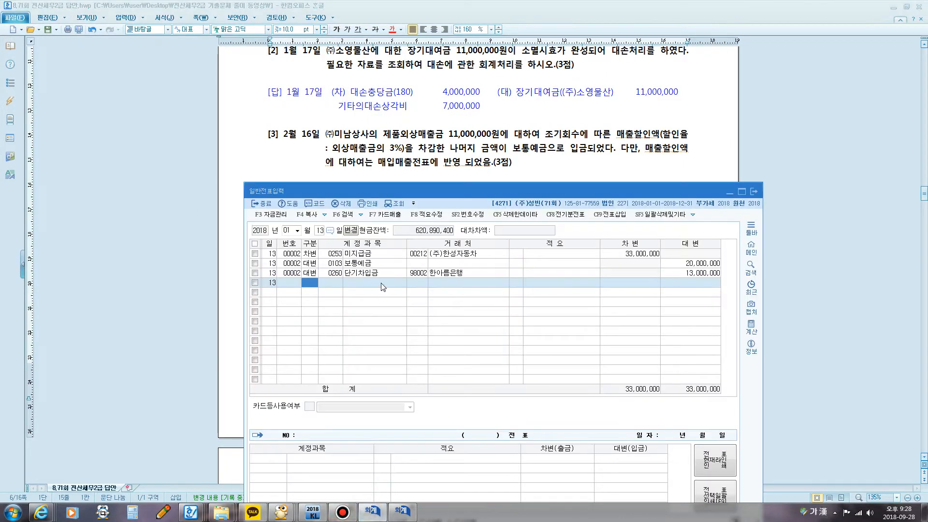
{"action": "left_click", "coordinate": [329, 232]}
{"action": "type", "text": "17"}
{"action": "key", "text": "Return"}
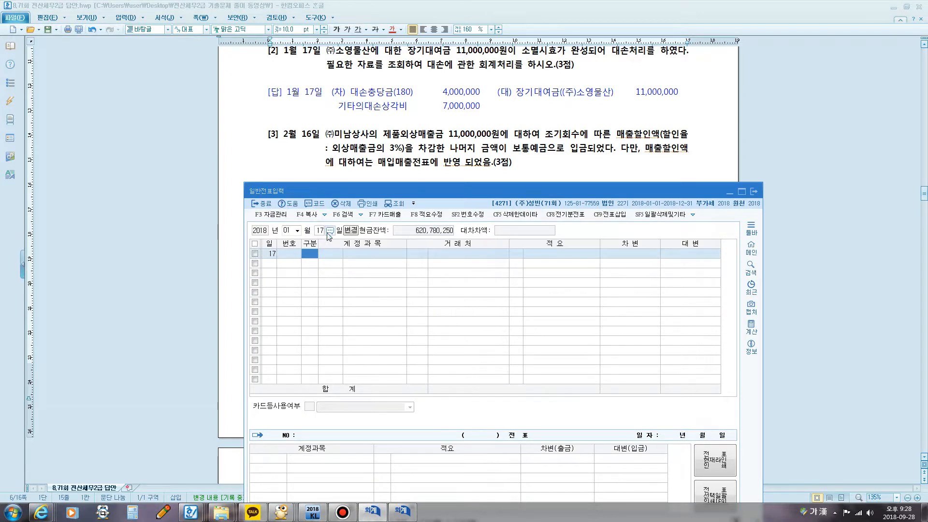
Step: Enter a credit line for 장기대여금 with (주)소영물산 as the trading partner and an amount of 11,000,000
{"action": "type", "text": "4장기"}
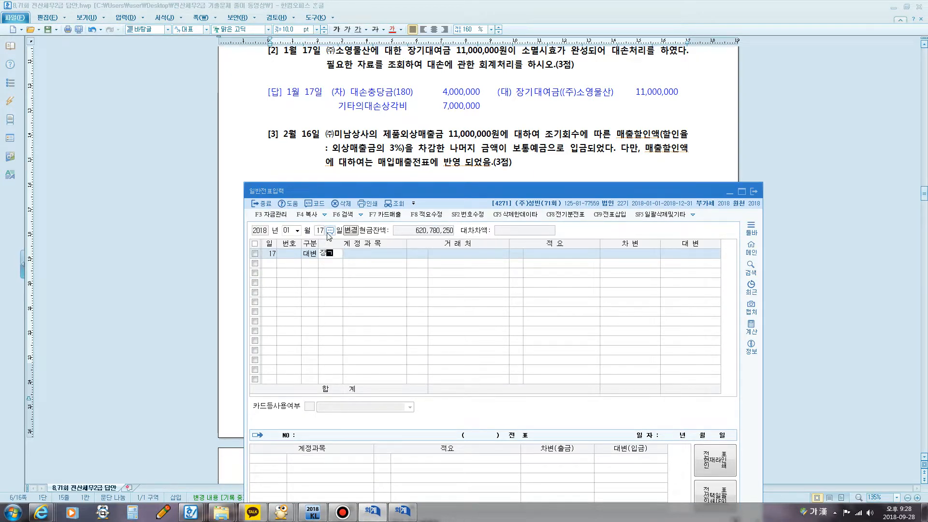
{"action": "key", "text": "Return"}
{"action": "key", "text": "Return"}
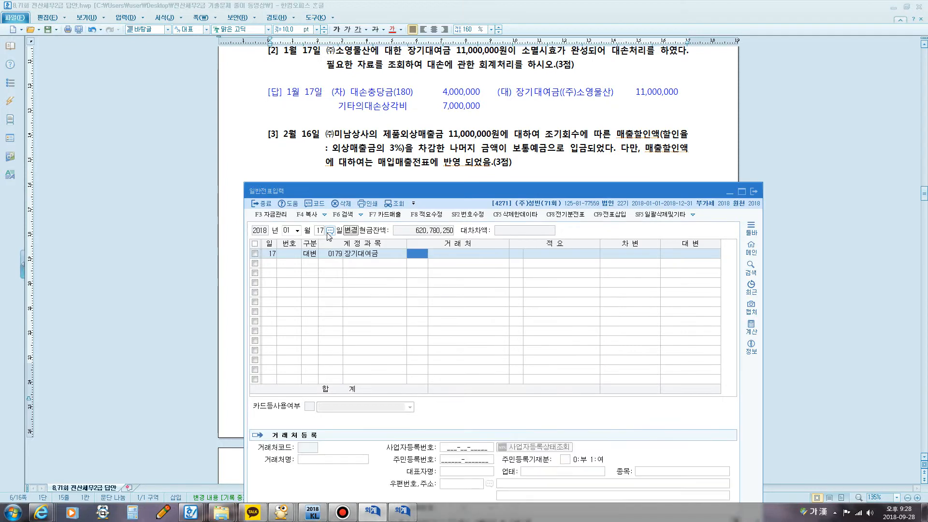
{"action": "type", "text": "소영"}
{"action": "key", "text": "Return"}
{"action": "key", "text": "Return"}
{"action": "key", "text": "Return"}
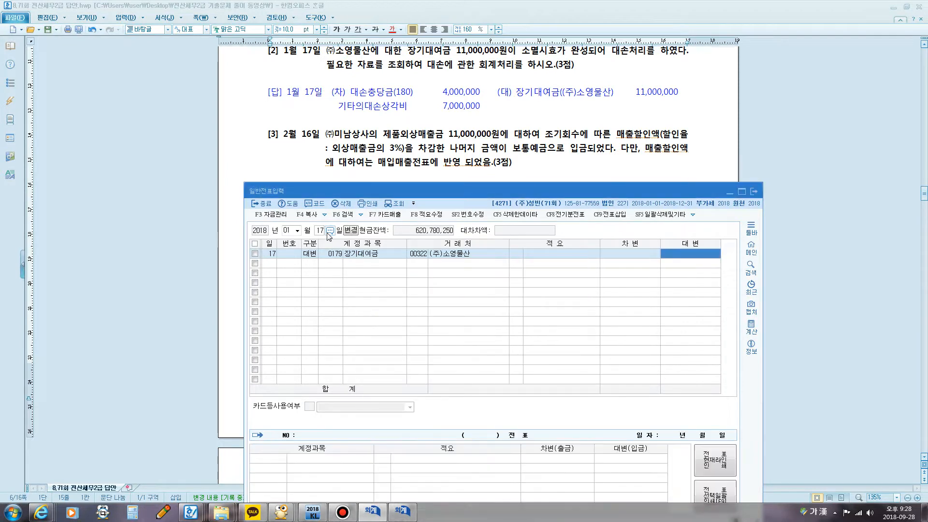
{"action": "type", "text": "11,000,000"}
{"action": "key", "text": "Return"}
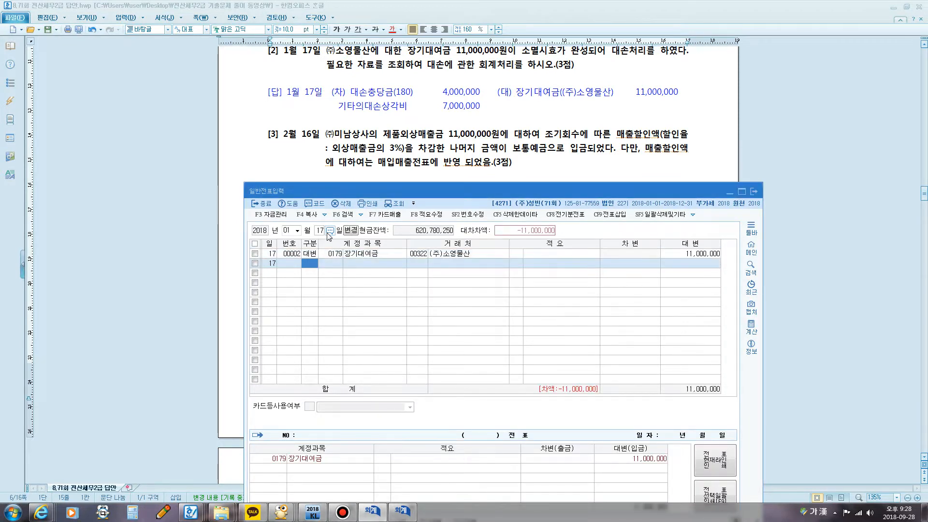
Step: Enter a debit line for account 0180 대손충당금 (장기대여금) with an amount of 4,000,000 and no trading partner
{"action": "type", "text": "ㄷㅐ소"}
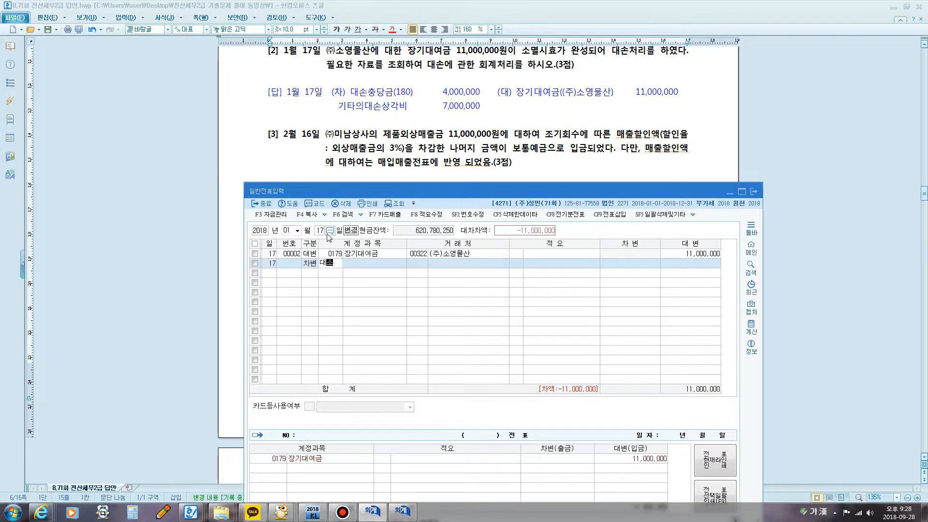
{"action": "type", "text": "ㄴ"}
{"action": "key", "text": "Return"}
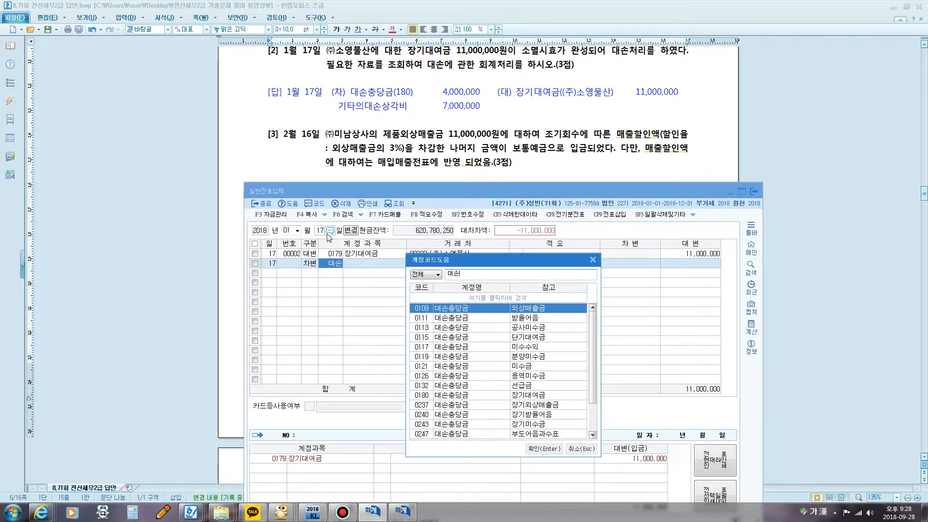
{"action": "key", "text": "Down"}
{"action": "key", "text": "Down"}
{"action": "key", "text": "Down"}
{"action": "key", "text": "Down"}
{"action": "key", "text": "Down"}
{"action": "key", "text": "Down"}
{"action": "key", "text": "Down"}
{"action": "key", "text": "Down"}
{"action": "key", "text": "Down"}
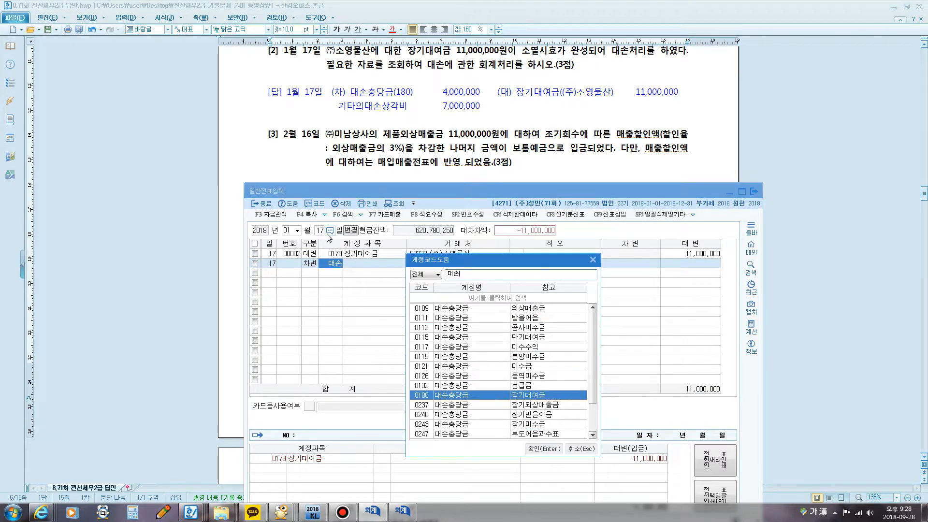
{"action": "key", "text": "Return"}
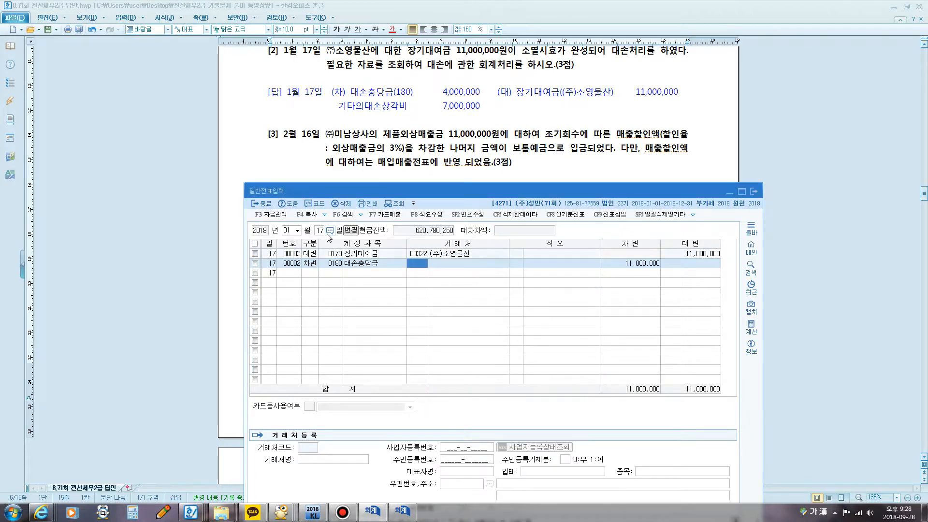
{"action": "key", "text": "Return"}
{"action": "key", "text": "Return"}
{"action": "type", "text": "4,"}
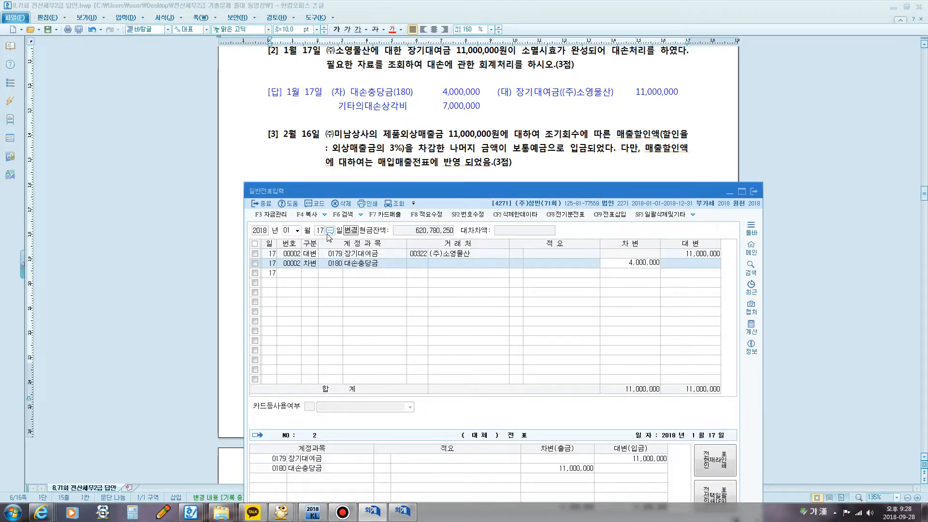
{"action": "type", "text": "000,000"}
{"action": "key", "text": "Return"}
Step: Enter a debit line for account 0954 기타의대손상각비 with an amount of 7,000,000 and no trading partner
{"action": "key", "text": "Return"}
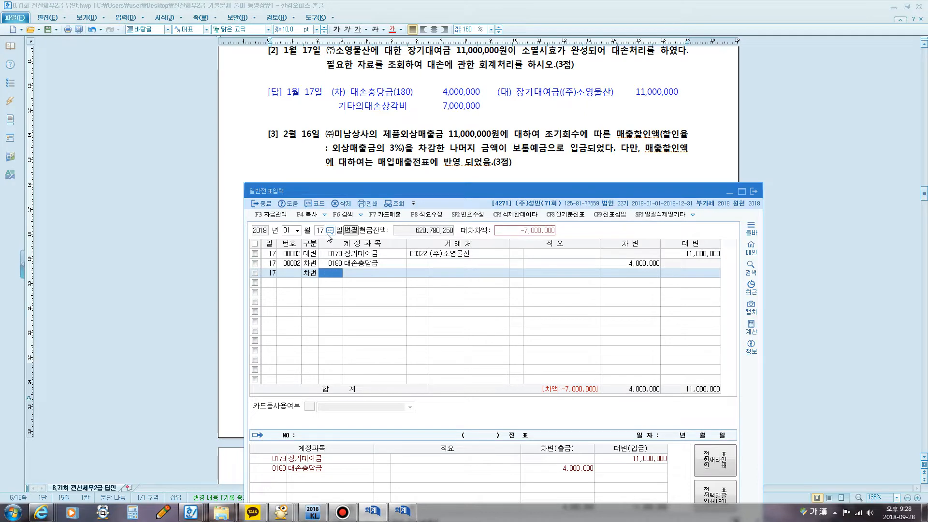
{"action": "type", "text": "기타"}
{"action": "key", "text": "Return"}
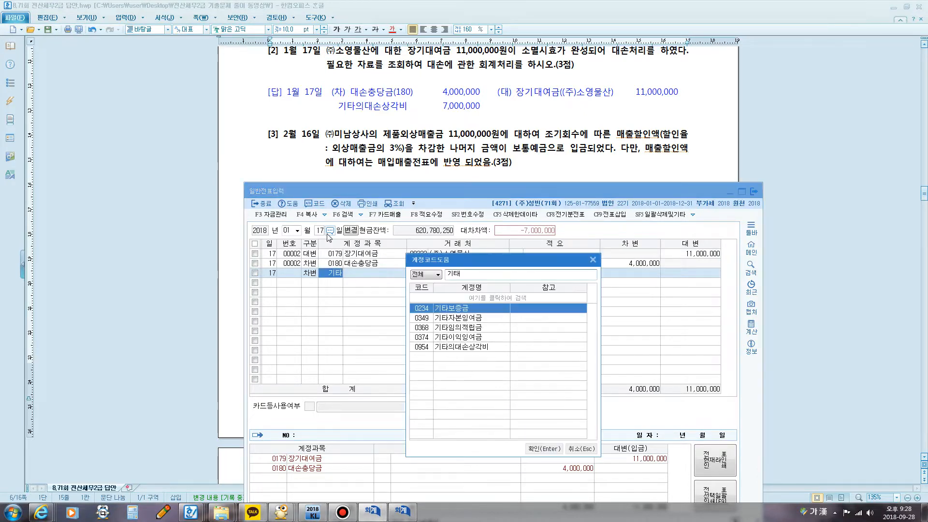
{"action": "key", "text": "Down"}
{"action": "key", "text": "Down"}
{"action": "key", "text": "Down"}
{"action": "key", "text": "Down"}
{"action": "key", "text": "Return"}
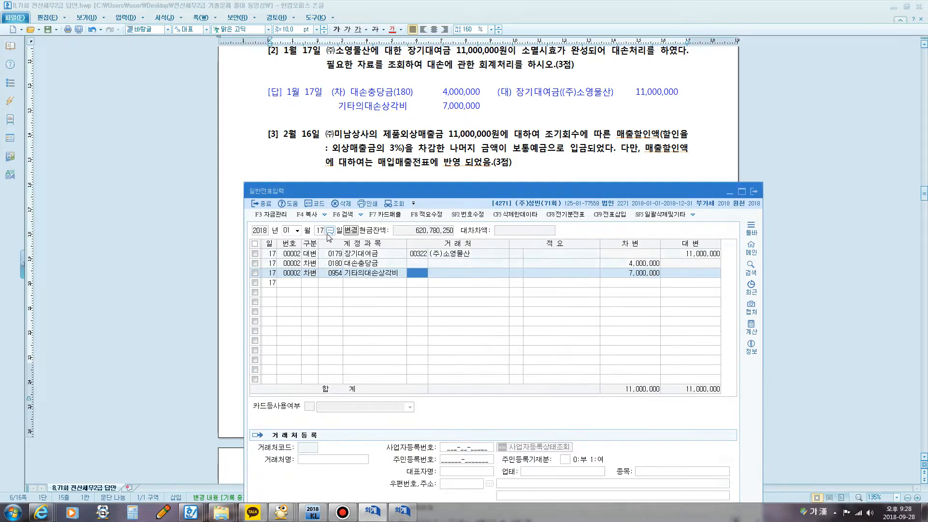
{"action": "key", "text": "Return"}
{"action": "key", "text": "Return"}
{"action": "key", "text": "Return"}
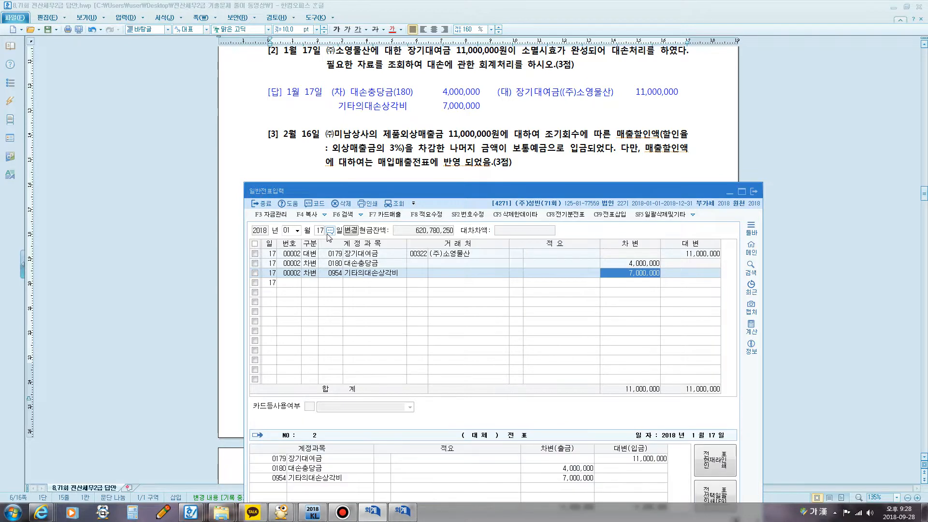
{"action": "key", "text": "Return"}
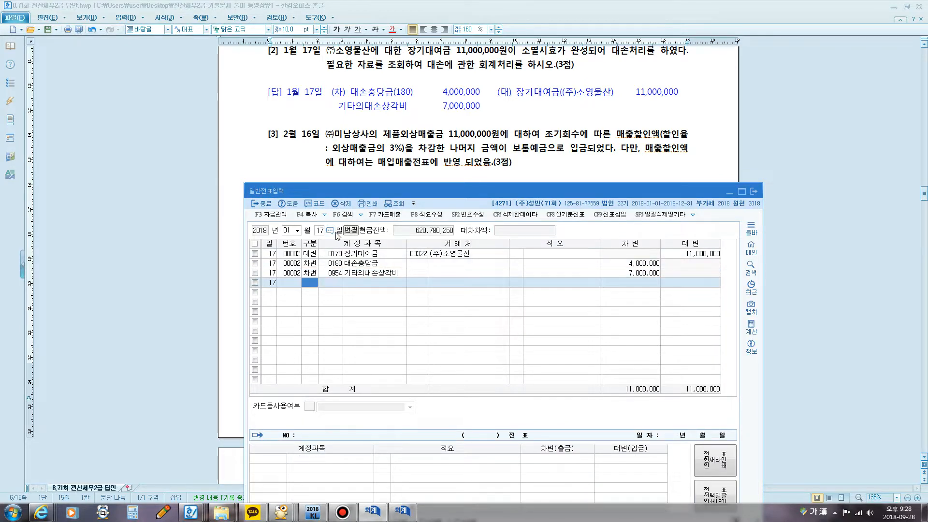
Step: Bring question [3] of February 16 and its answer into view and place the 일반전표입력 window just below them
{"action": "left_click", "coordinate": [415, 162]}
{"action": "scroll", "coordinate": [406, 169], "scroll_direction": "down", "scroll_amount": 1}
{"action": "scroll", "coordinate": [406, 169], "scroll_direction": "down", "scroll_amount": 1}
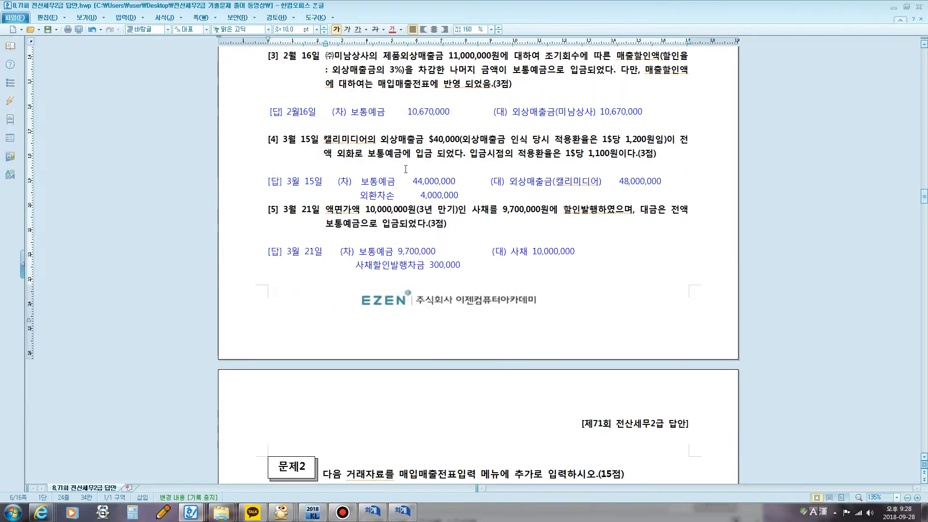
{"action": "left_click", "coordinate": [344, 511]}
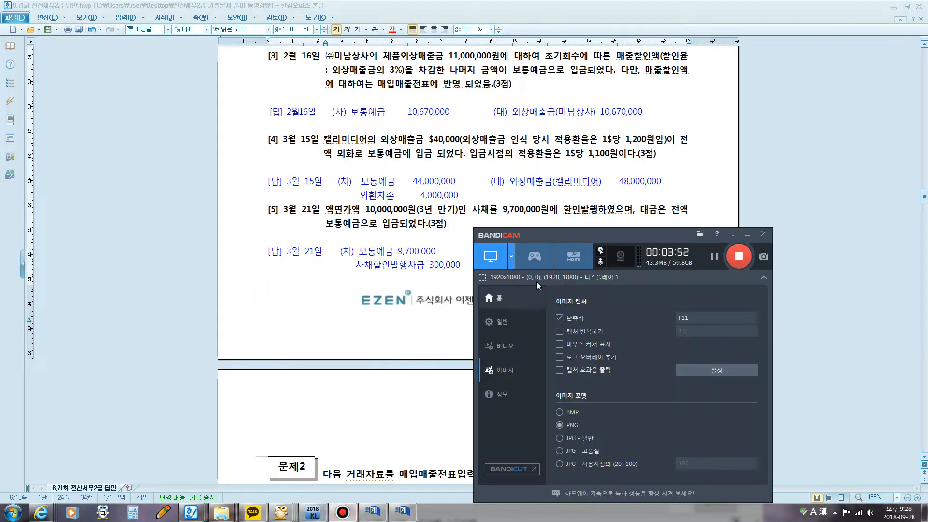
{"action": "left_click", "coordinate": [747, 235]}
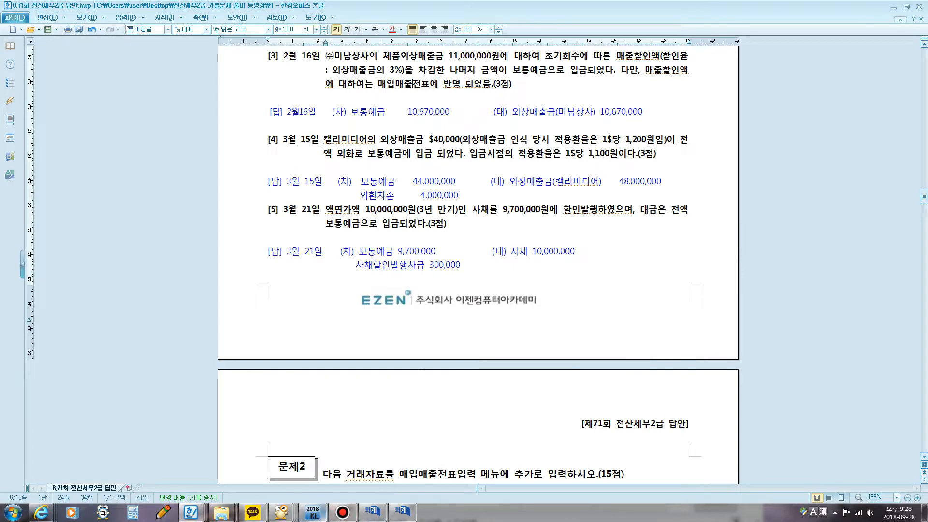
{"action": "left_click", "coordinate": [372, 511]}
{"action": "left_click_drag", "start_coordinate": [414, 196], "coordinate": [412, 145]}
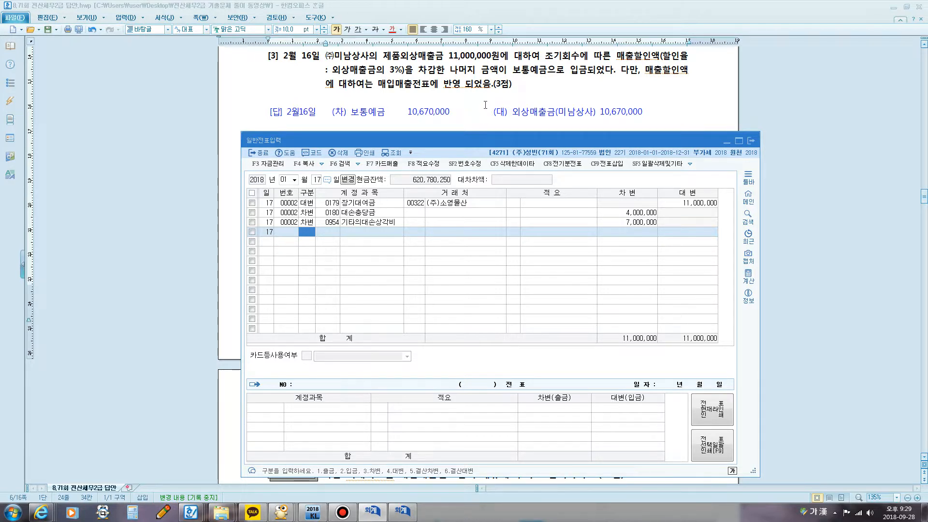
Step: Mark the 다만 clause about 매출할인액 and 매입매출전표 in question [3] with the red screen pen, and clear the marks
{"action": "key", "text": "super+5"}
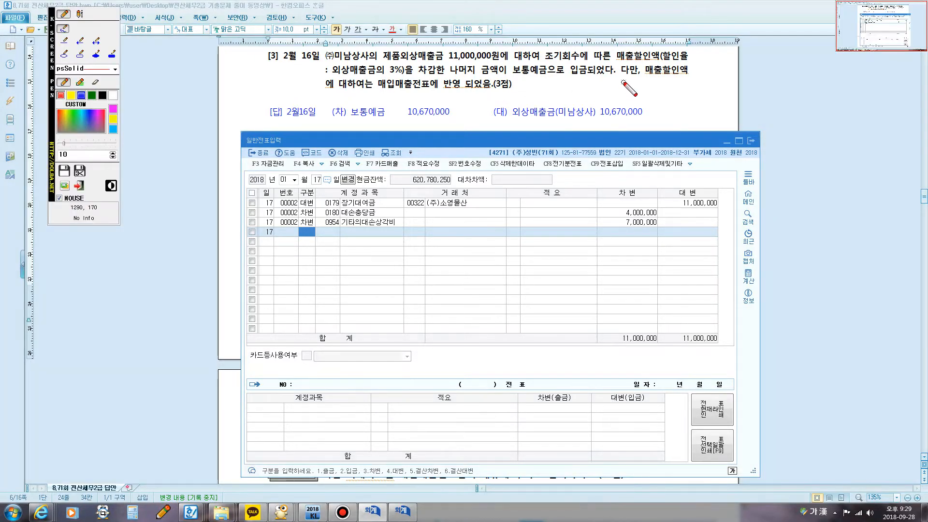
{"action": "mouse_move", "coordinate": [626, 83]}
{"action": "left_mouse_down"}
{"action": "mouse_move", "coordinate": [615, 77]}
{"action": "mouse_move", "coordinate": [627, 60]}
{"action": "mouse_move", "coordinate": [640, 66]}
{"action": "mouse_move", "coordinate": [628, 83]}
{"action": "mouse_move", "coordinate": [684, 80]}
{"action": "left_mouse_up"}
{"action": "left_click_drag", "start_coordinate": [326, 80], "coordinate": [466, 91]}
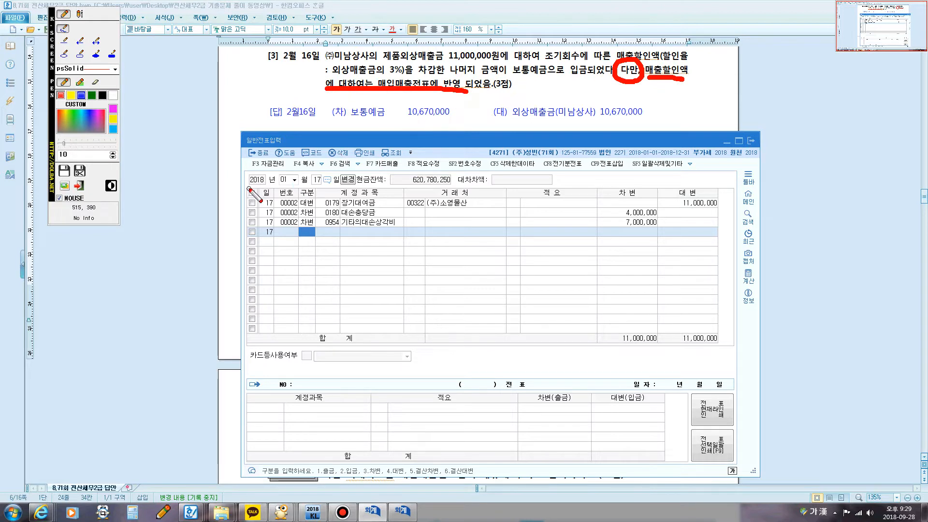
{"action": "key", "text": "Escape"}
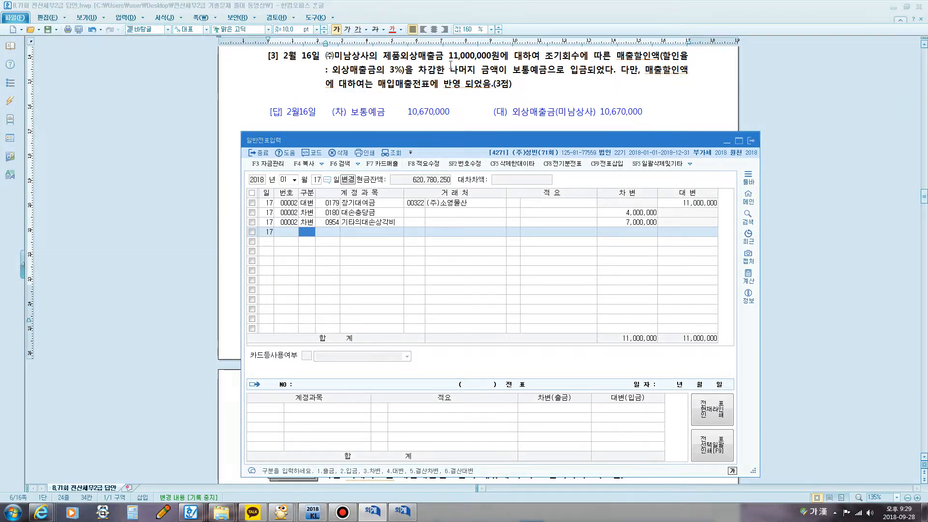
Step: Highlight the 외상매출금 credit amount in the answer to question [3] and close the 합계잔액시산표 window
{"action": "left_click", "coordinate": [585, 117]}
{"action": "left_click_drag", "start_coordinate": [597, 116], "coordinate": [655, 117]}
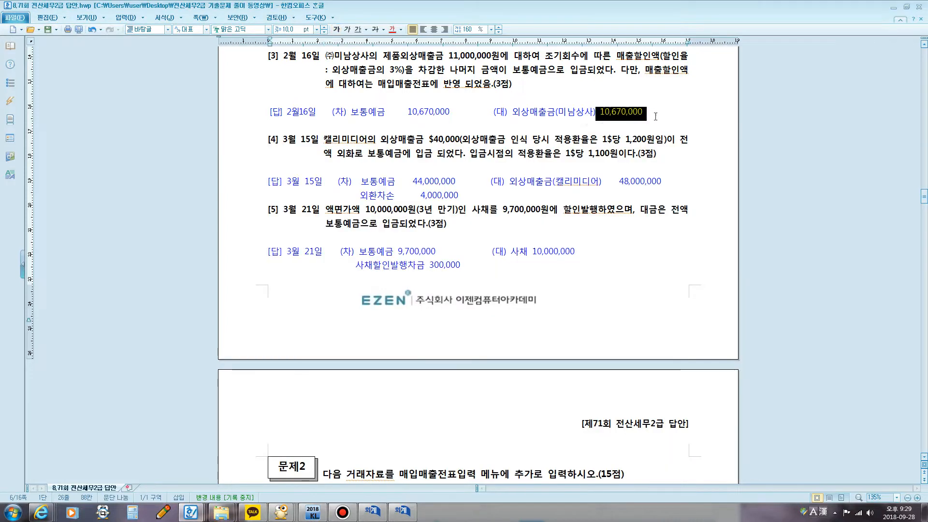
{"action": "left_click", "coordinate": [372, 512]}
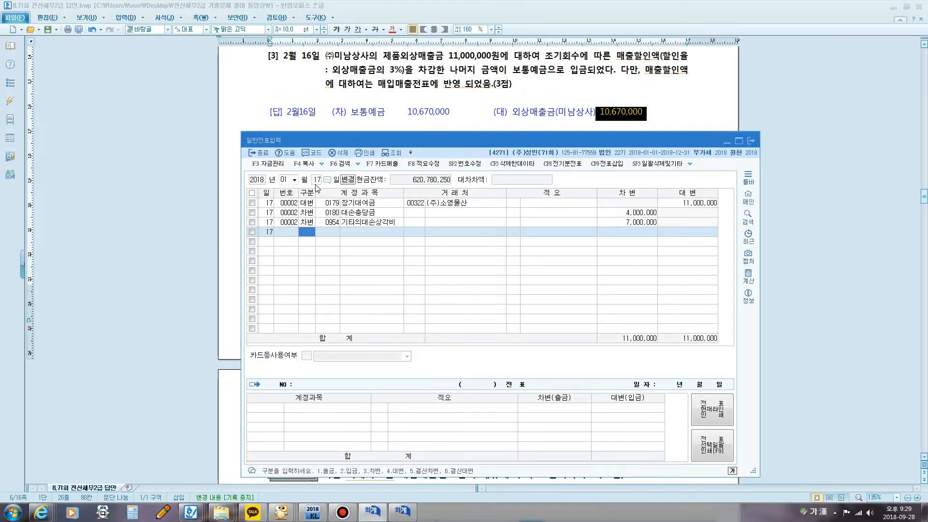
{"action": "left_click", "coordinate": [402, 513]}
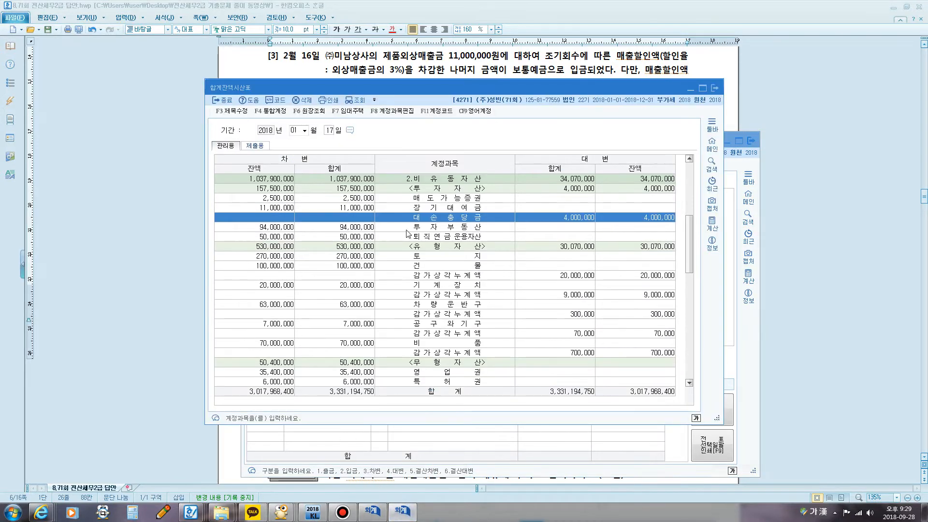
{"action": "left_click", "coordinate": [714, 88]}
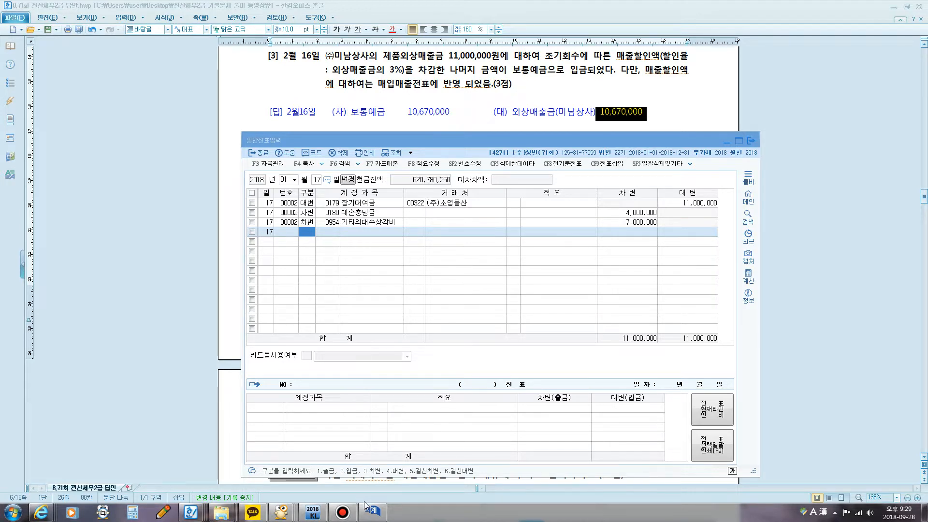
Step: Open 매입매출전표입력 for February 16, 2018 and examine the supply amount, VAT and journal type of the (주)미남상사 sales entry
{"action": "left_click", "coordinate": [312, 511]}
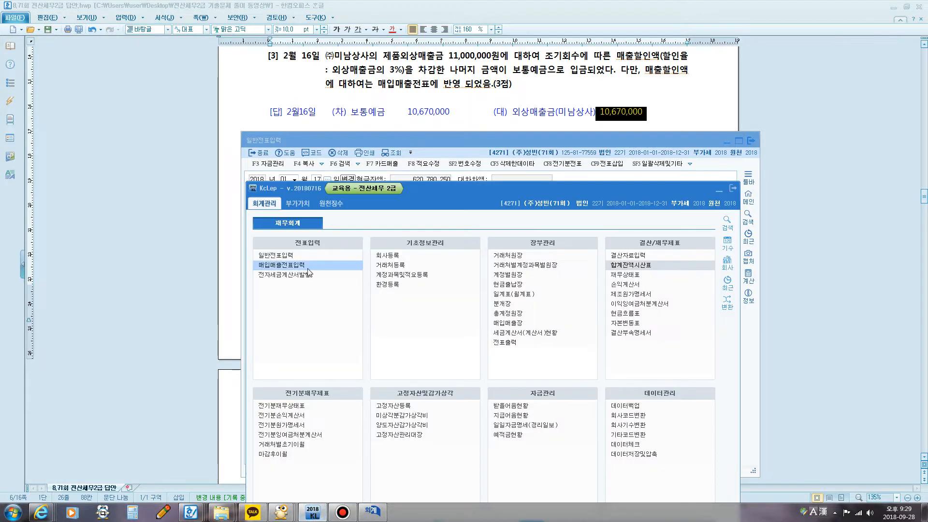
{"action": "left_click", "coordinate": [308, 266]}
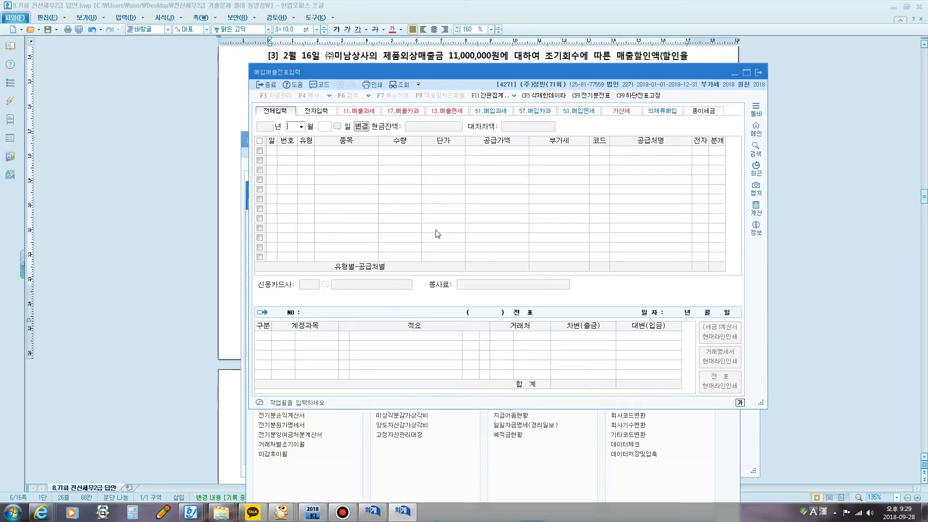
{"action": "type", "text": "2"}
{"action": "key", "text": "Return"}
{"action": "type", "text": "16"}
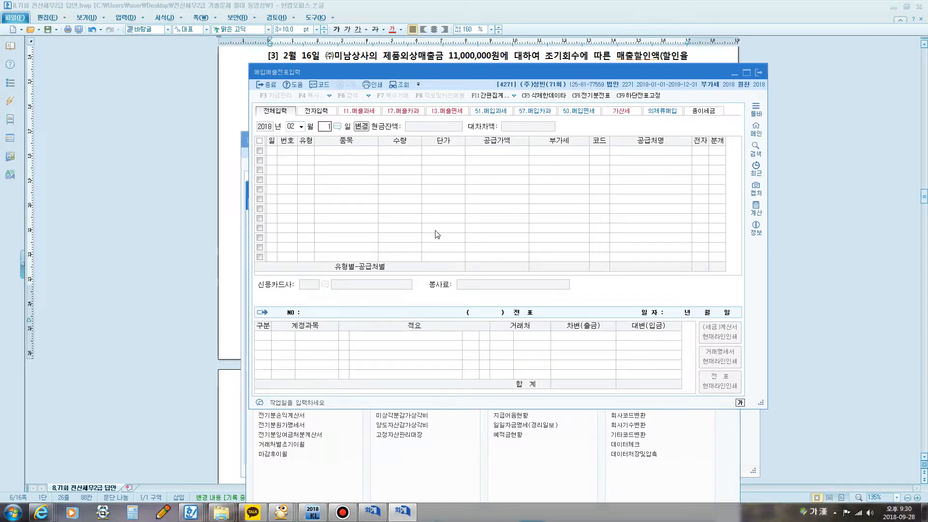
{"action": "key", "text": "Return"}
{"action": "left_click", "coordinate": [472, 151]}
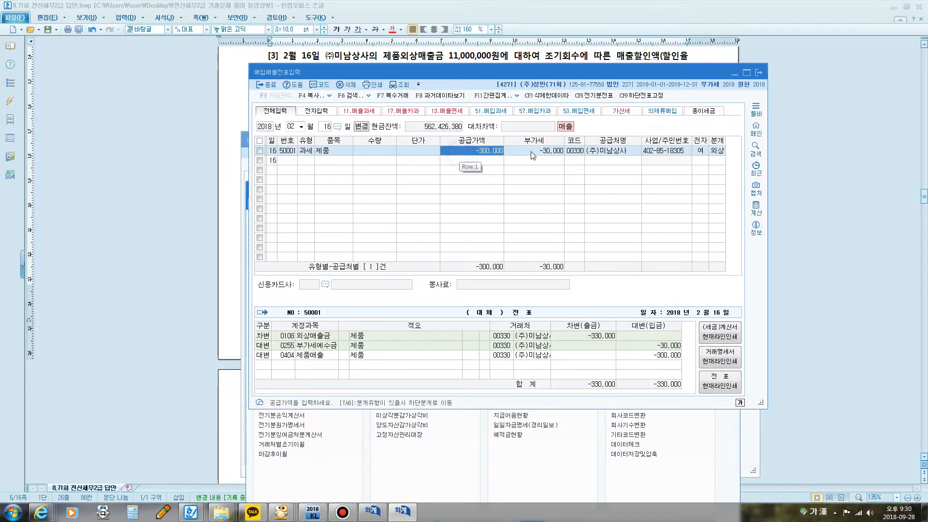
{"action": "left_click", "coordinate": [541, 154]}
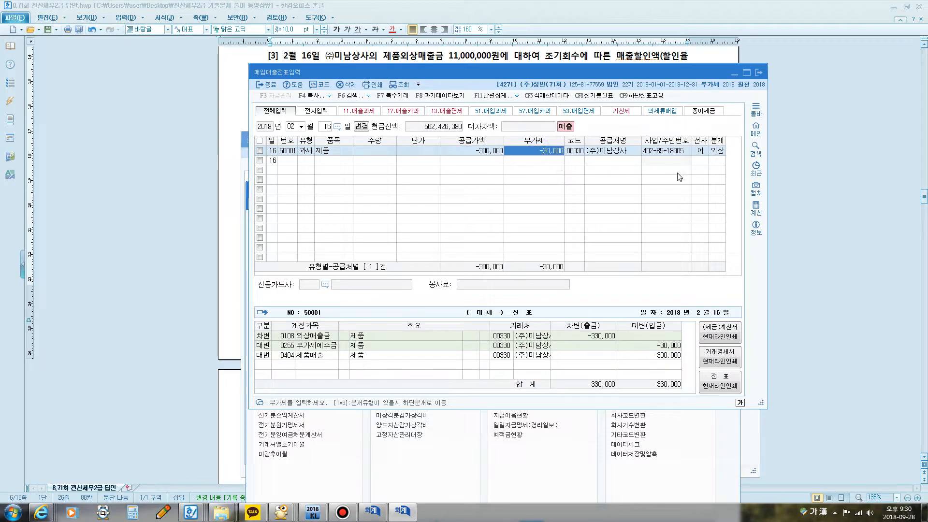
{"action": "left_click", "coordinate": [717, 151]}
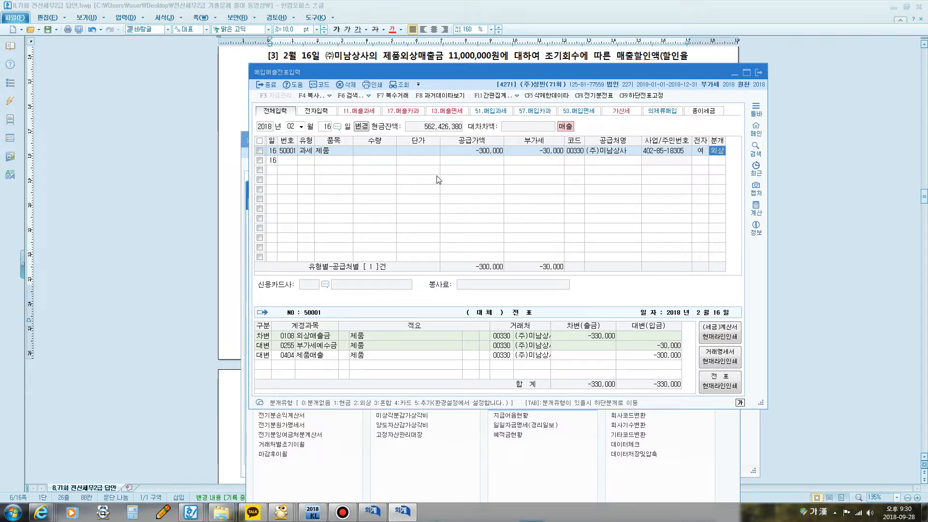
Step: Look up the 거래처원장 balances of account 0108 외상매출금 for all trading partners from January 1 to February 16, 2018
{"action": "left_click", "coordinate": [312, 511]}
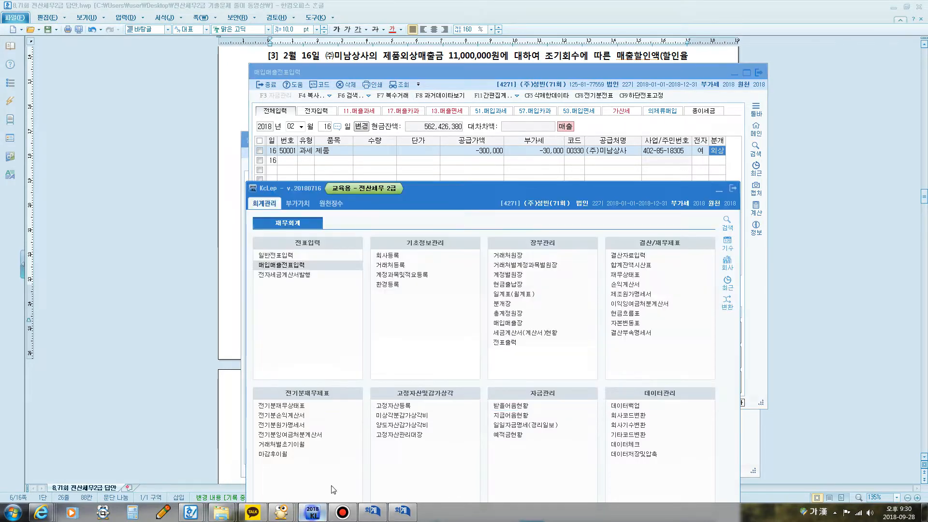
{"action": "left_click", "coordinate": [520, 259]}
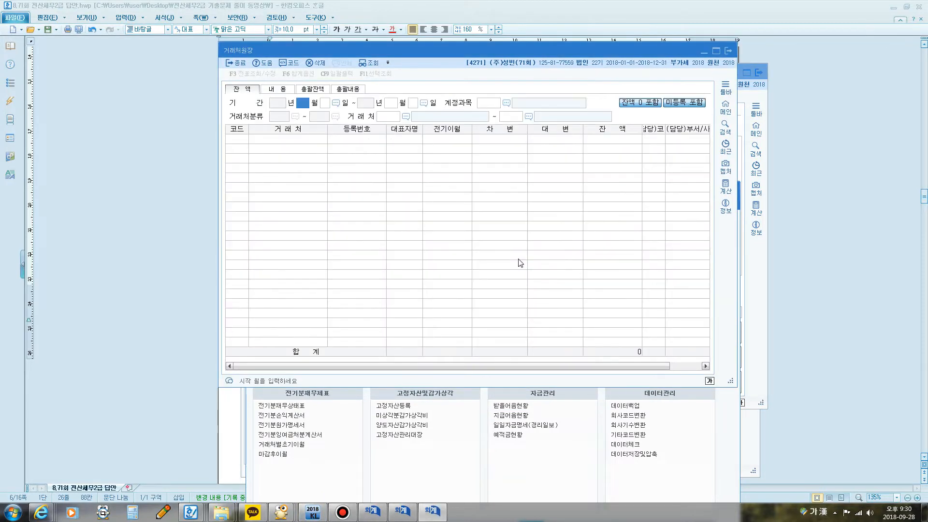
{"action": "type", "text": "1"}
{"action": "key", "text": "Return"}
{"action": "type", "text": "1"}
{"action": "key", "text": "Return"}
{"action": "type", "text": "2"}
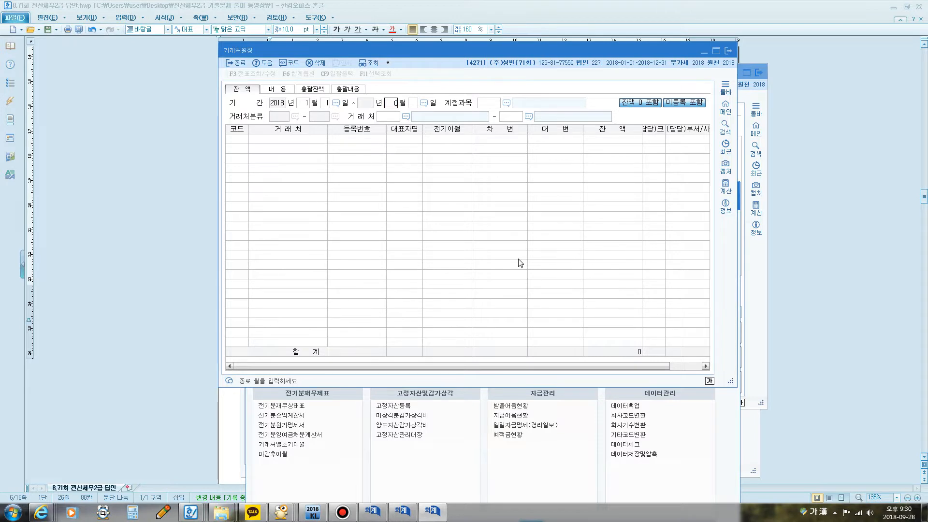
{"action": "key", "text": "Return"}
{"action": "type", "text": "16"}
{"action": "key", "text": "Return"}
{"action": "type", "text": "108"}
{"action": "key", "text": "Return"}
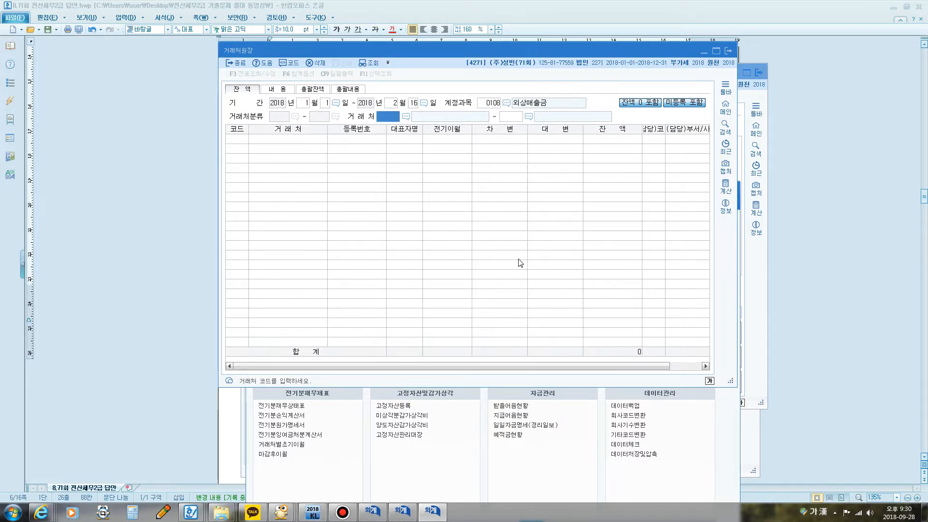
{"action": "key", "text": "Return"}
{"action": "key", "text": "Return"}
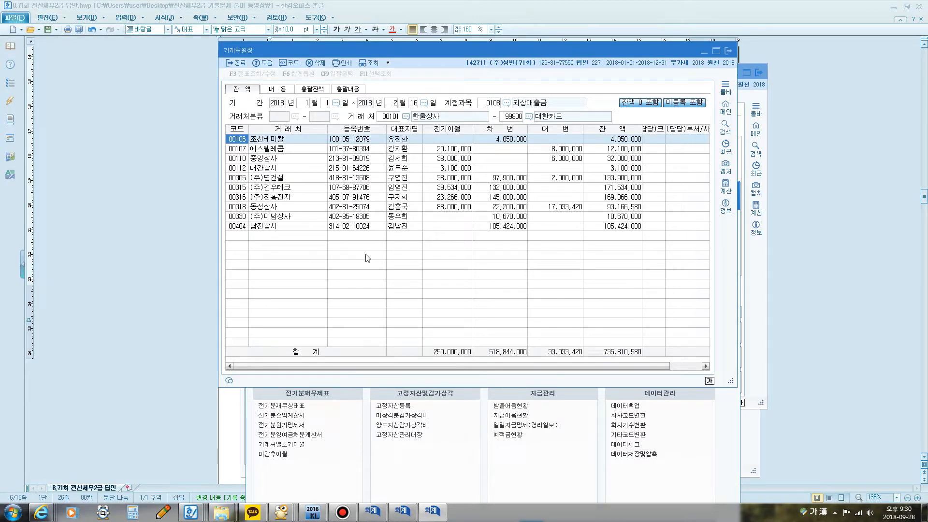
{"action": "left_click", "coordinate": [265, 228]}
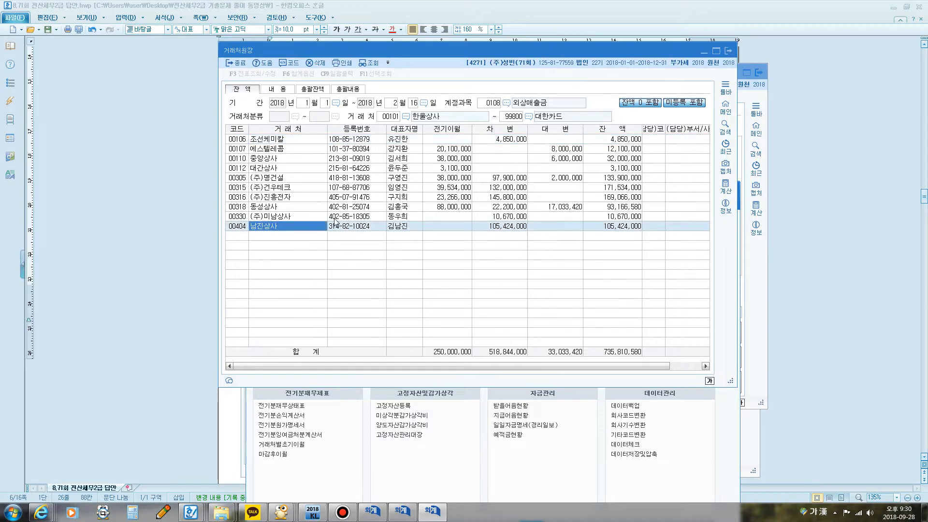
{"action": "double_click", "coordinate": [507, 226]}
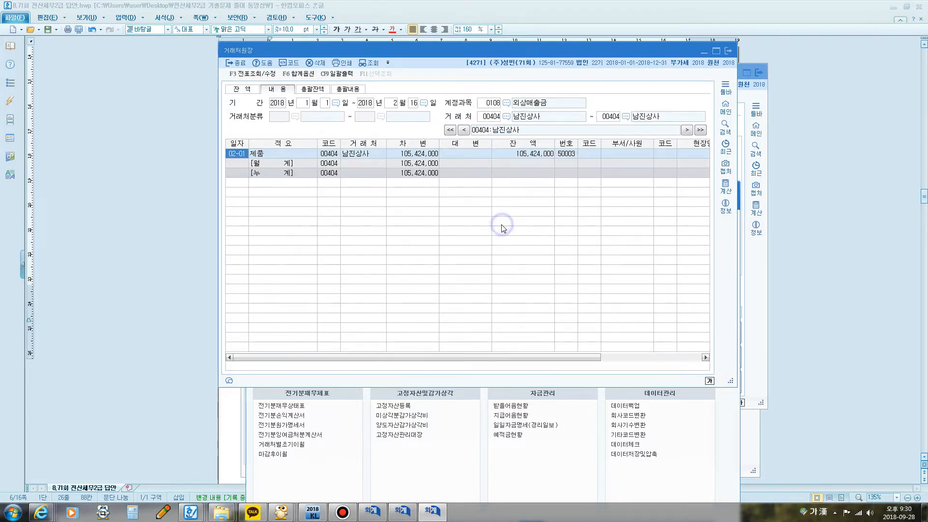
{"action": "left_click", "coordinate": [728, 51]}
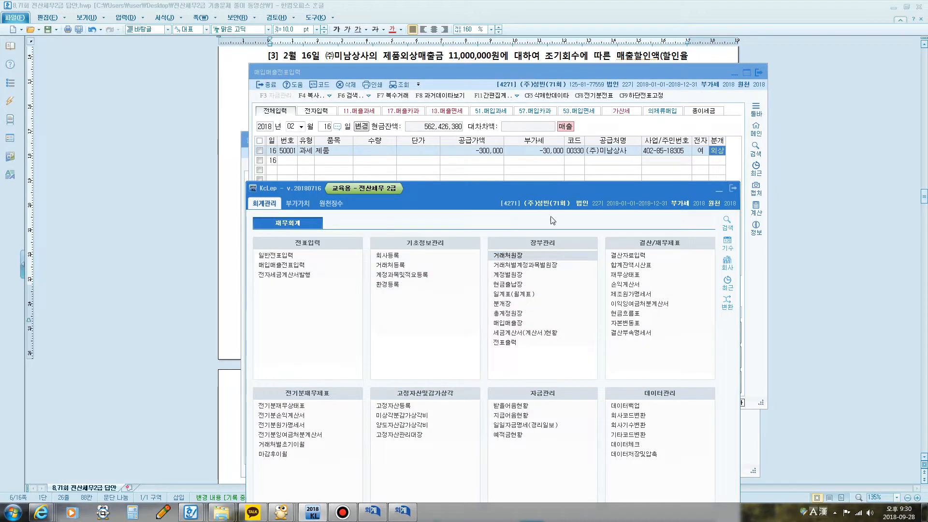
Step: Reopen 거래처원장 for account 0108 외상매출금, January 1 to February 16, all trading partners, and select the (주)미남상사 row
{"action": "left_click", "coordinate": [519, 260]}
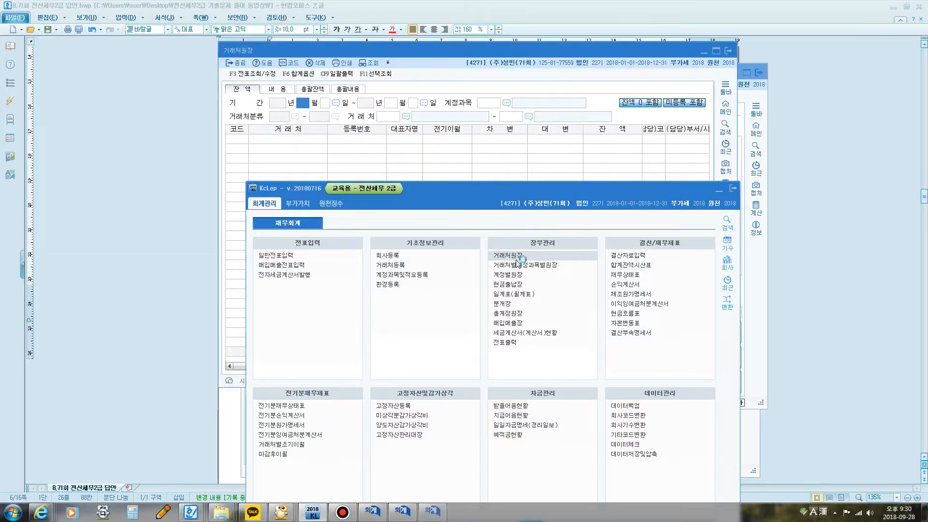
{"action": "type", "text": "010102"}
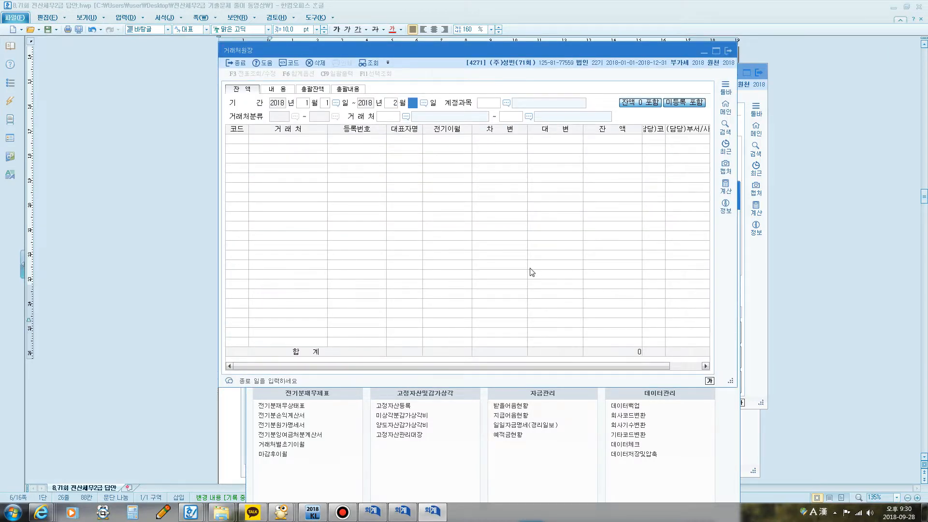
{"action": "type", "text": "16"}
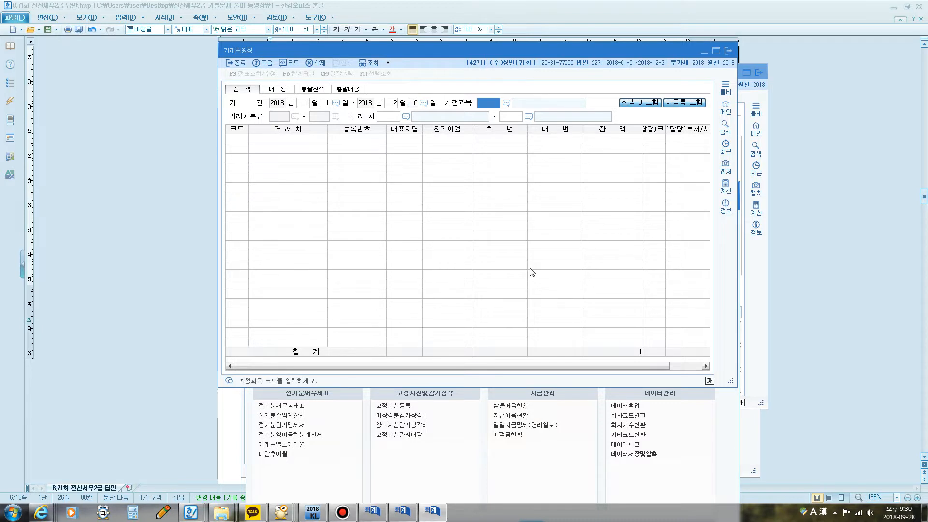
{"action": "type", "text": "108"}
{"action": "key", "text": "Return"}
{"action": "key", "text": "Return"}
{"action": "key", "text": "Return"}
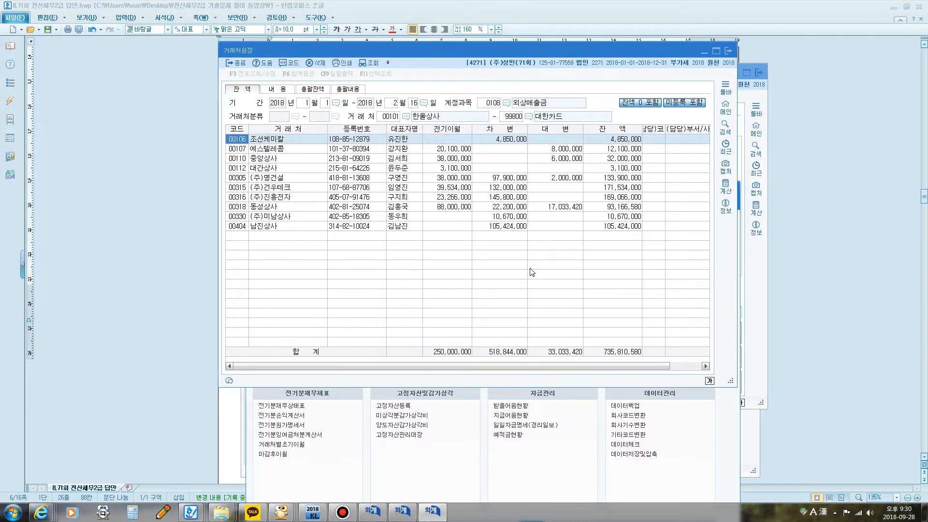
{"action": "left_click", "coordinate": [285, 216]}
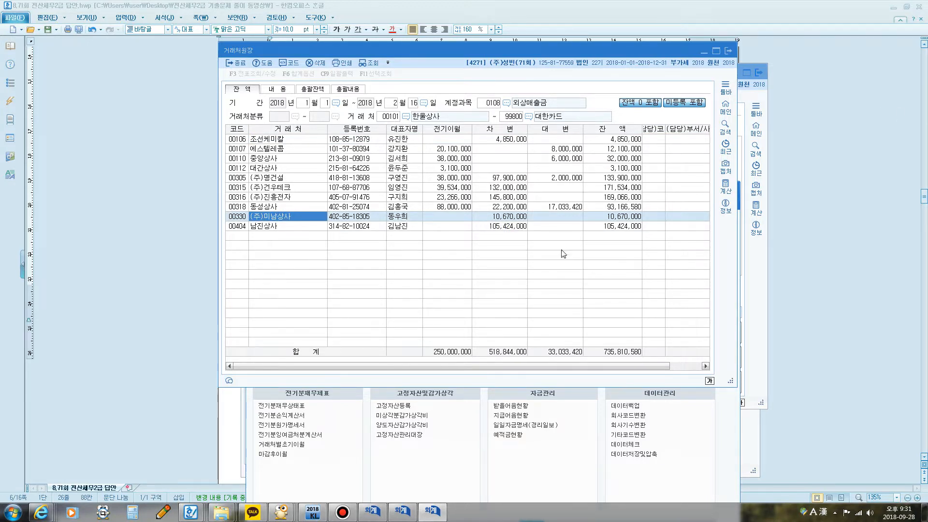
Step: Circle (주)미남상사's debit amount with the screen pen, clear the mark, and compare the ledger with its 매입매출전표입력 entry
{"action": "left_click", "coordinate": [164, 512]}
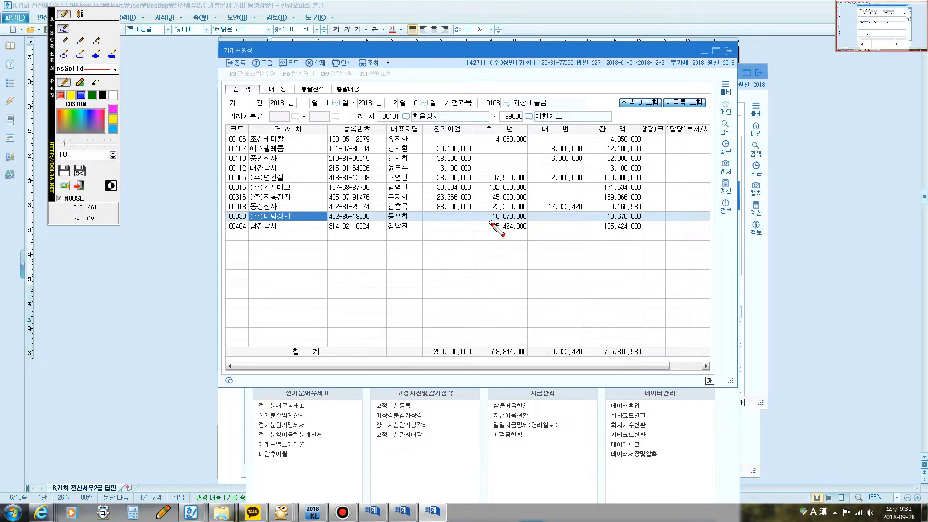
{"action": "mouse_move", "coordinate": [490, 223]}
{"action": "left_mouse_down"}
{"action": "mouse_move", "coordinate": [531, 216]}
{"action": "mouse_move", "coordinate": [493, 211]}
{"action": "mouse_move", "coordinate": [487, 220]}
{"action": "mouse_move", "coordinate": [495, 223]}
{"action": "left_mouse_up"}
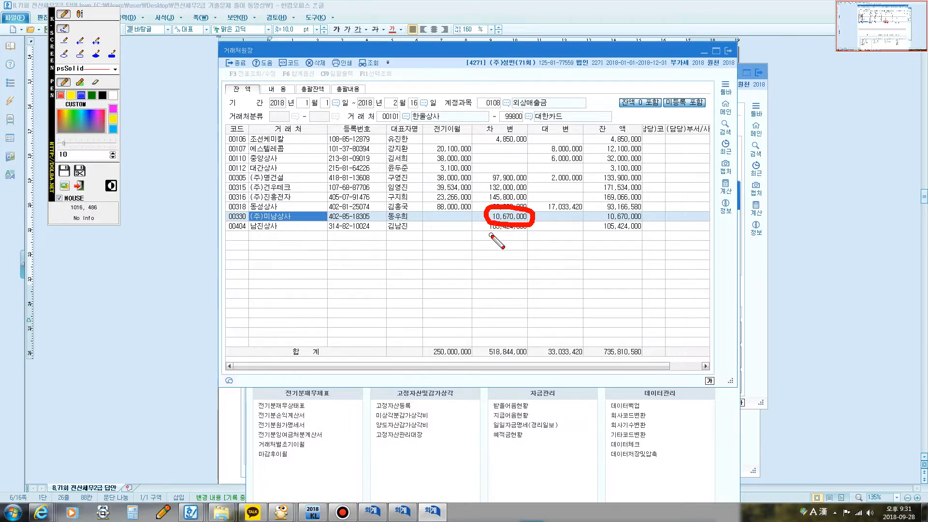
{"action": "key", "text": "Escape"}
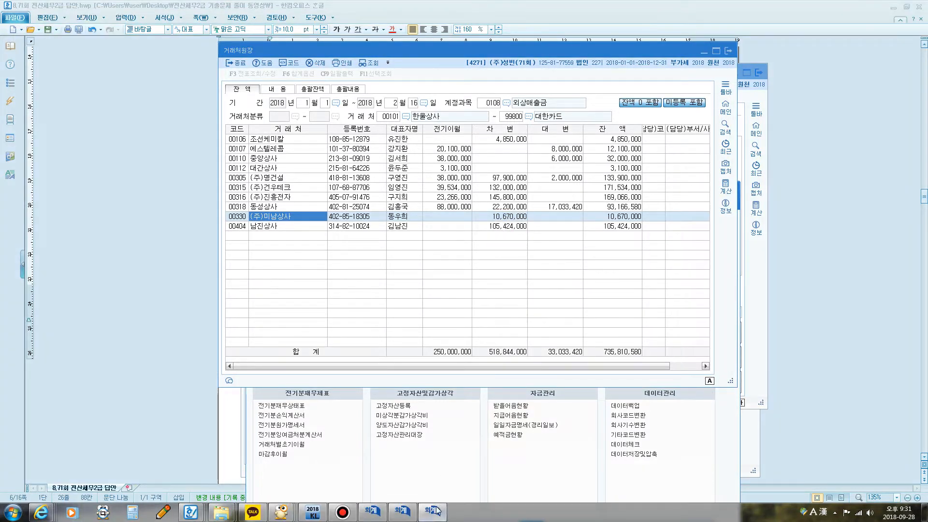
{"action": "left_click", "coordinate": [409, 513]}
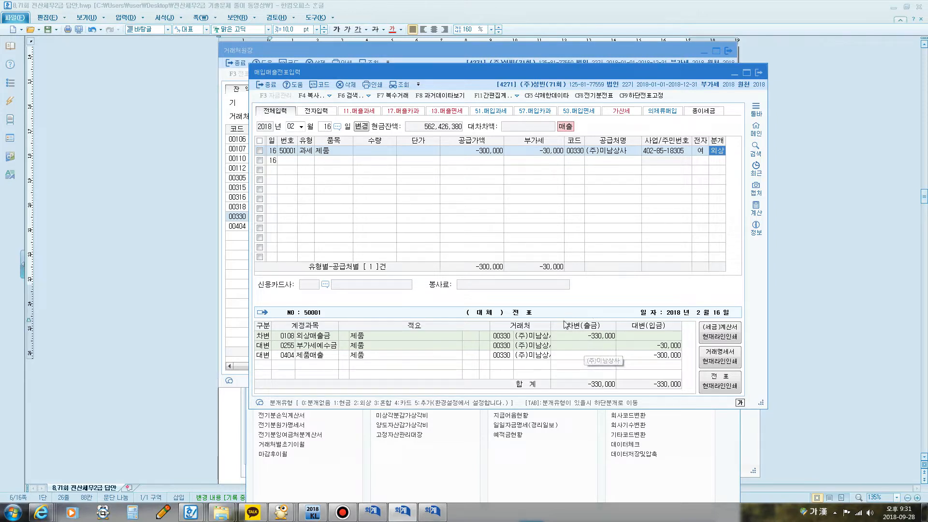
{"action": "left_click", "coordinate": [526, 51]}
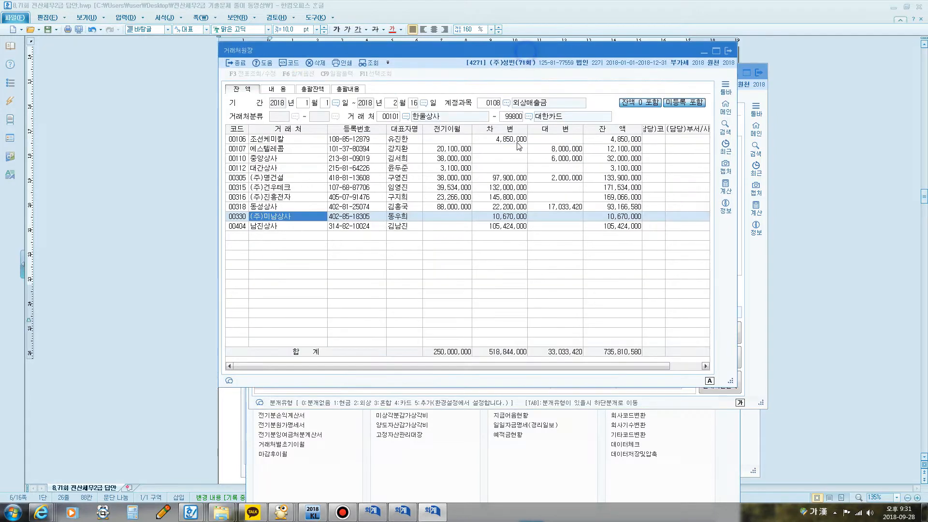
Step: Check (주)미남상사's debit amount in 거래처원장, close the ledger and 매입매출전표입력, and return to 일반전표입력
{"action": "left_click", "coordinate": [502, 216]}
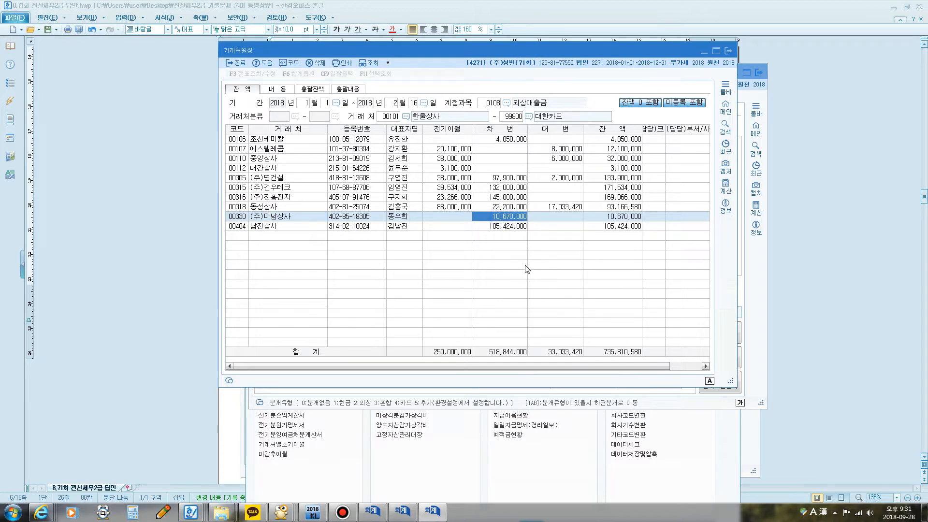
{"action": "left_click", "coordinate": [728, 51]}
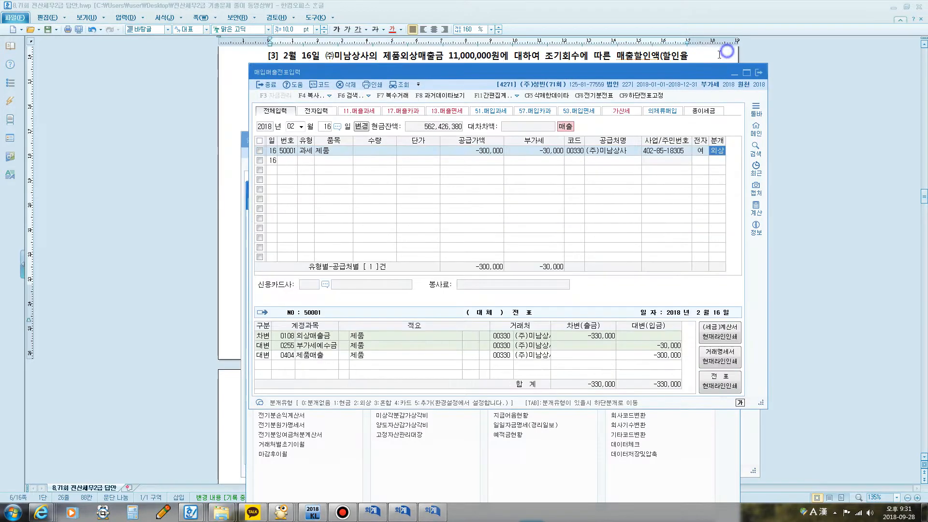
{"action": "left_click", "coordinate": [756, 73]}
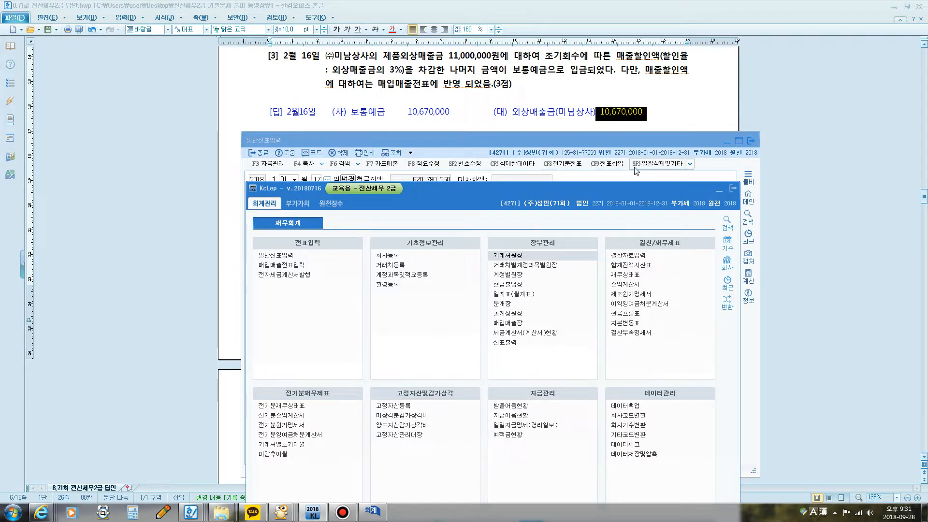
{"action": "left_click", "coordinate": [629, 142]}
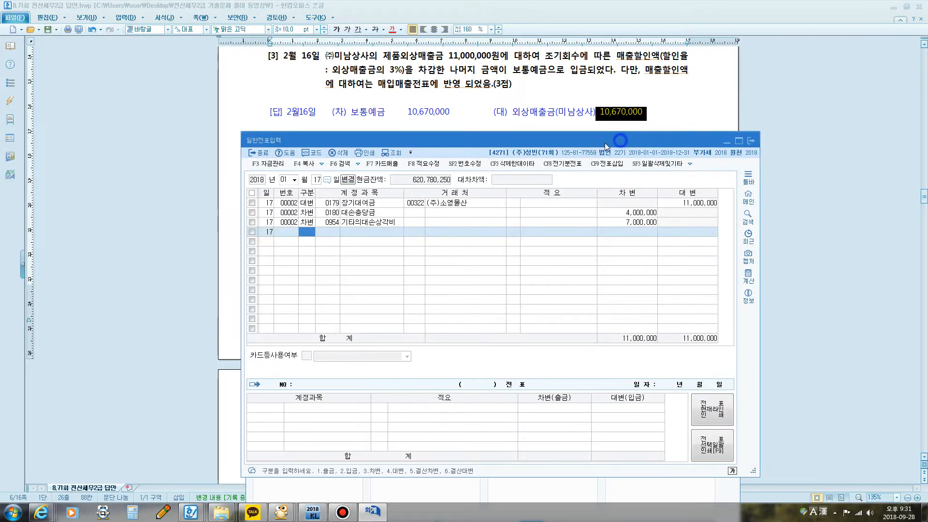
Step: Enter a credit line dated February 16, 2018 for 0108 외상매출금, trading partner (주)미남상사, amount 10,670,000
{"action": "left_click", "coordinate": [284, 180]}
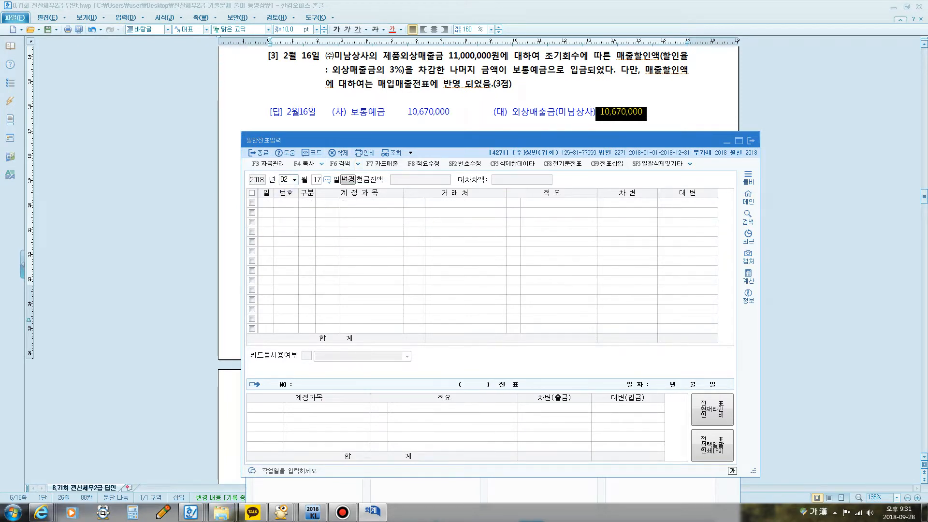
{"action": "type", "text": "16"}
{"action": "key", "text": "Return"}
{"action": "type", "text": "4"}
{"action": "key", "text": "Return"}
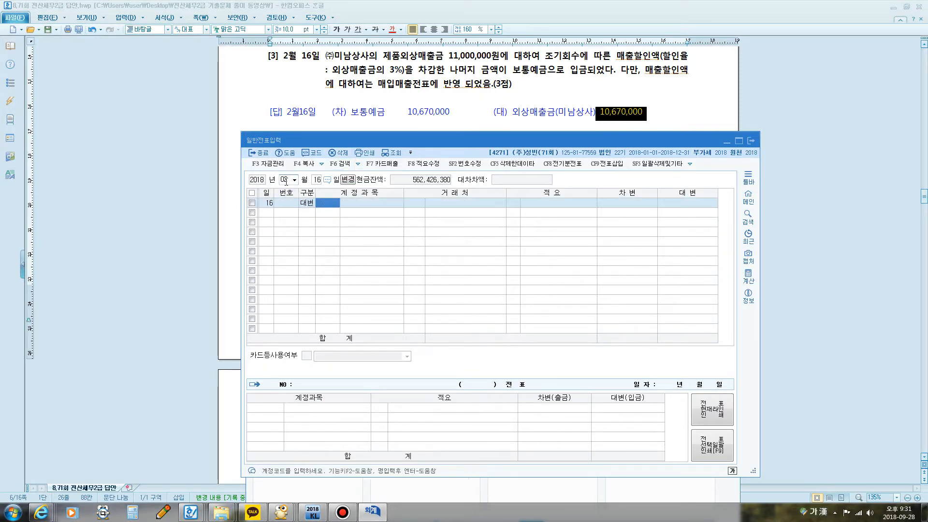
{"action": "type", "text": "108"}
{"action": "key", "text": "Return"}
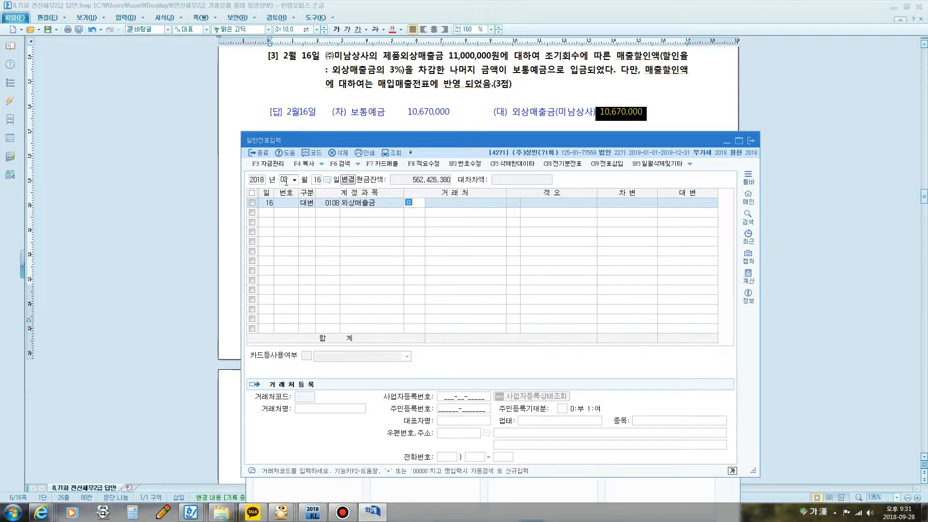
{"action": "type", "text": "미남"}
{"action": "key", "text": "Return"}
{"action": "key", "text": "Return"}
{"action": "key", "text": "Return"}
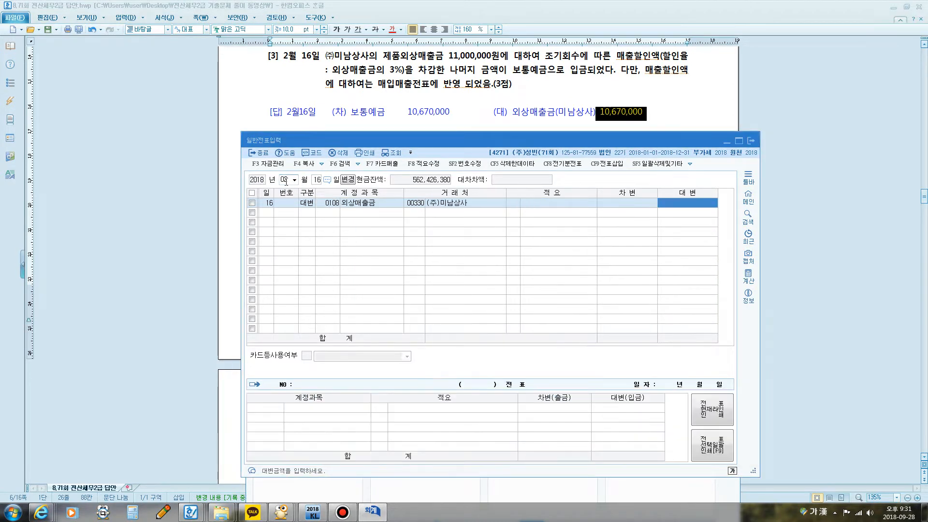
{"action": "type", "text": "1067"}
Step: Add the debit line of the February 16 entry with account 0103 보통예금 for 10,670,000
{"action": "key", "text": "Return"}
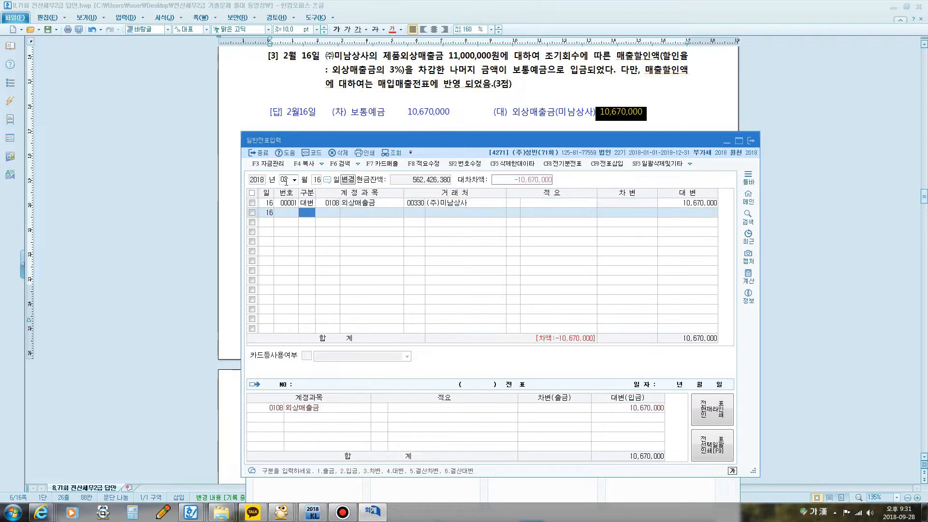
{"action": "type", "text": "3"}
{"action": "key", "text": "Return"}
{"action": "type", "text": "103"}
{"action": "key", "text": "Return"}
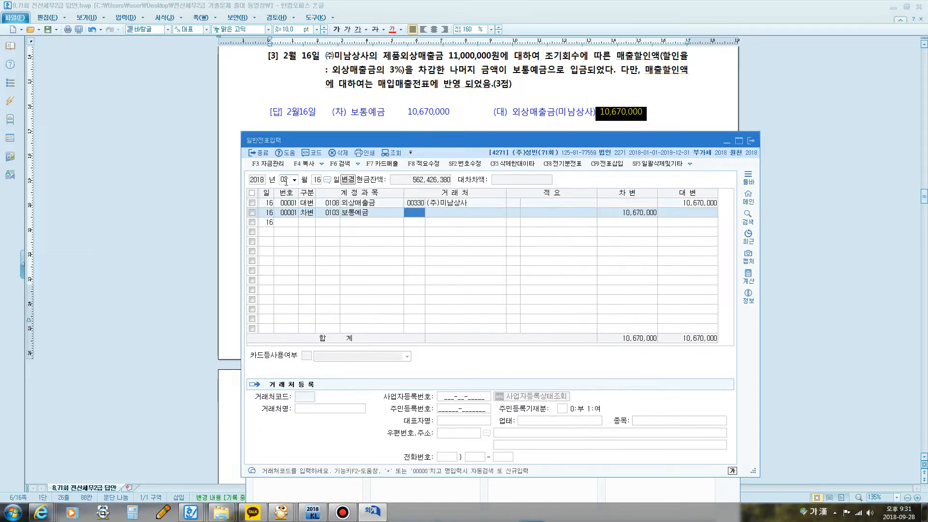
{"action": "key", "text": "Return"}
{"action": "key", "text": "Return"}
{"action": "key", "text": "Return"}
{"action": "key", "text": "Return"}
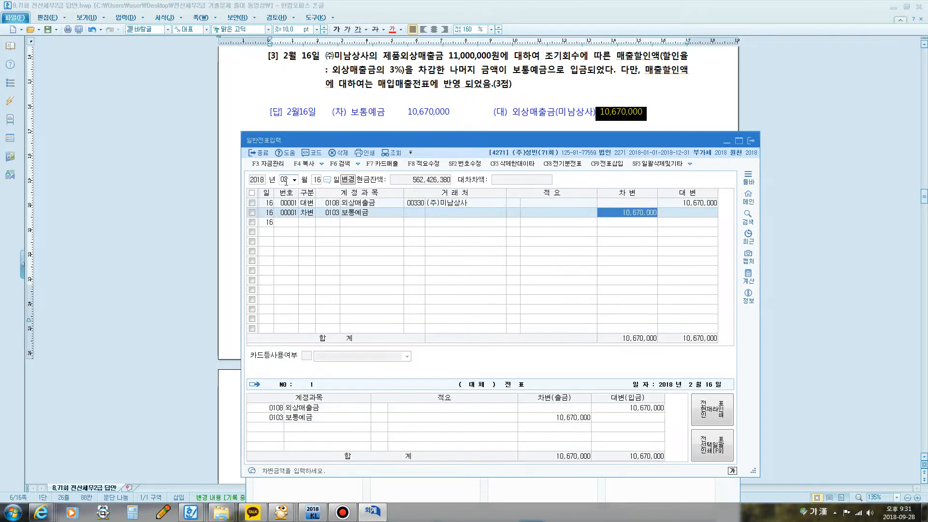
{"action": "key", "text": "Return"}
Step: Read question [4] for March 15 in the answer document, mark the $40,000 receivable and its exchange rates with the screen pen, and clear the marks
{"action": "left_click", "coordinate": [495, 112]}
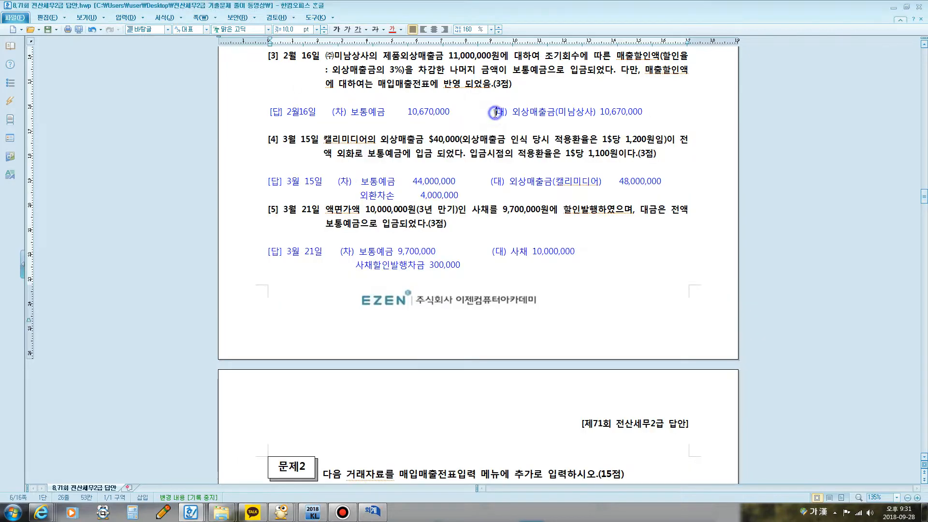
{"action": "scroll", "coordinate": [493, 114], "scroll_direction": "down", "scroll_amount": 1}
{"action": "scroll", "coordinate": [476, 121], "scroll_direction": "down", "scroll_amount": 1}
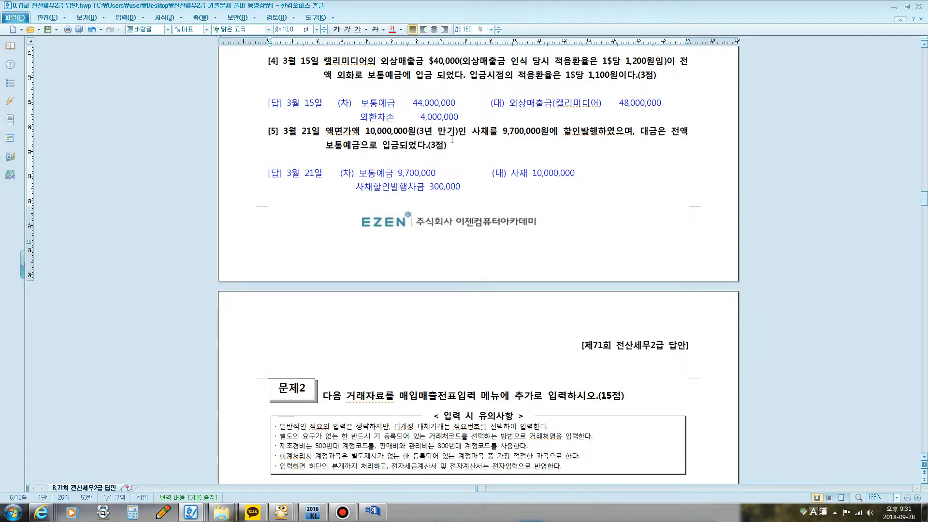
{"action": "left_click", "coordinate": [372, 512]}
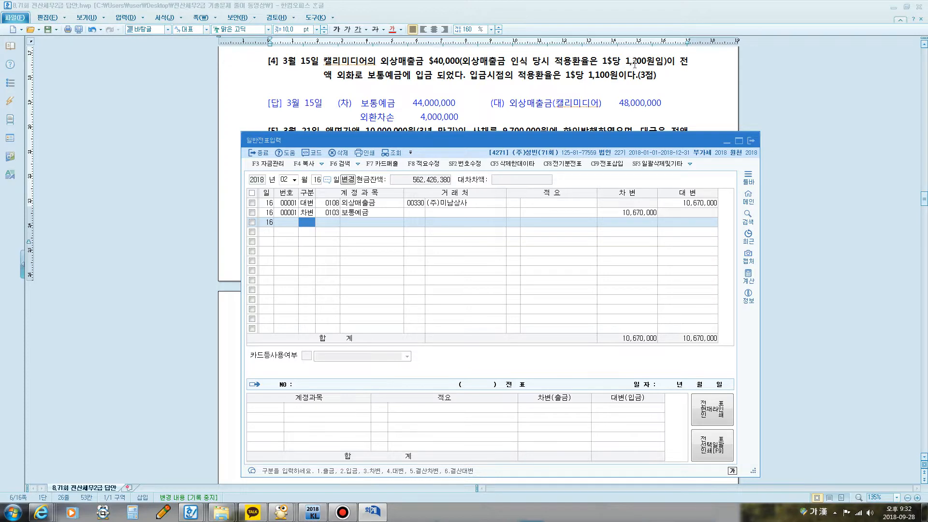
{"action": "key", "text": "ctrl+F12"}
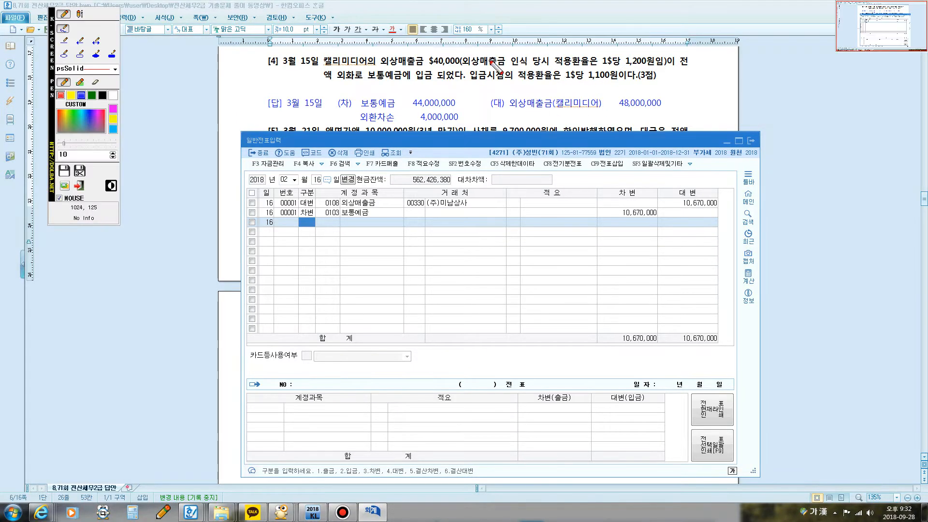
{"action": "left_click_drag", "start_coordinate": [430, 67], "coordinate": [630, 66]}
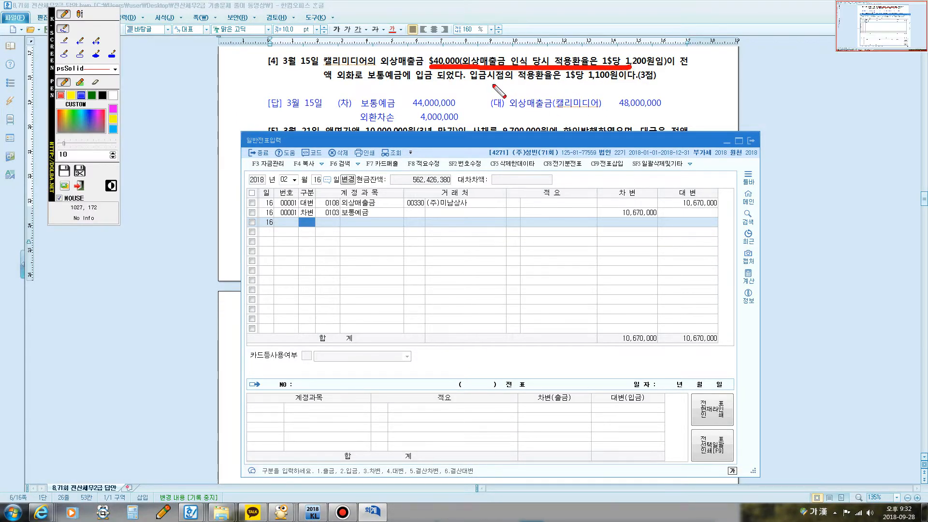
{"action": "mouse_move", "coordinate": [558, 78]}
{"action": "left_mouse_down"}
{"action": "mouse_move", "coordinate": [577, 90]}
{"action": "mouse_move", "coordinate": [623, 83]}
{"action": "mouse_move", "coordinate": [563, 72]}
{"action": "mouse_move", "coordinate": [580, 90]}
{"action": "left_mouse_up"}
{"action": "key", "text": "ctrl+F12"}
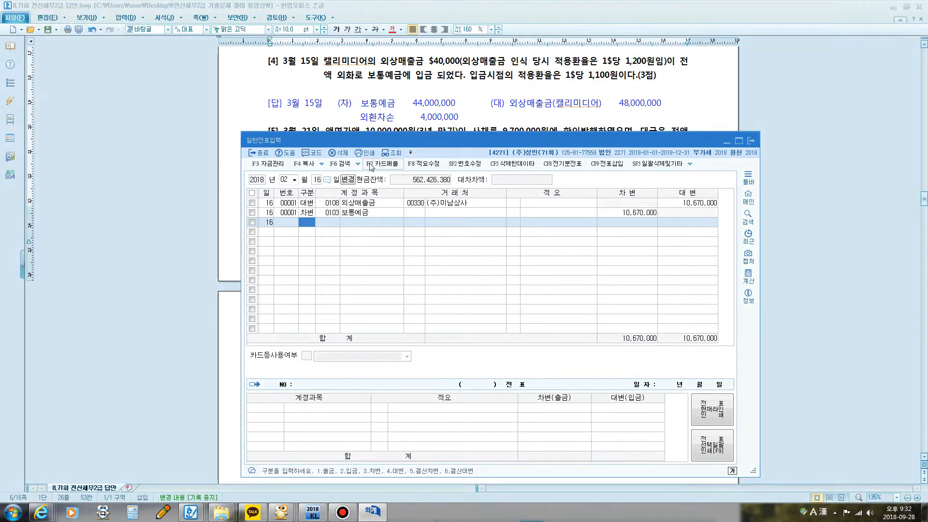
Step: Enter a credit line dated March 15 for 0108 외상매출금, trading partner 캘리미디어, amount 48,000,000, and start a debit line
{"action": "left_click", "coordinate": [286, 180]}
{"action": "type", "text": "03"}
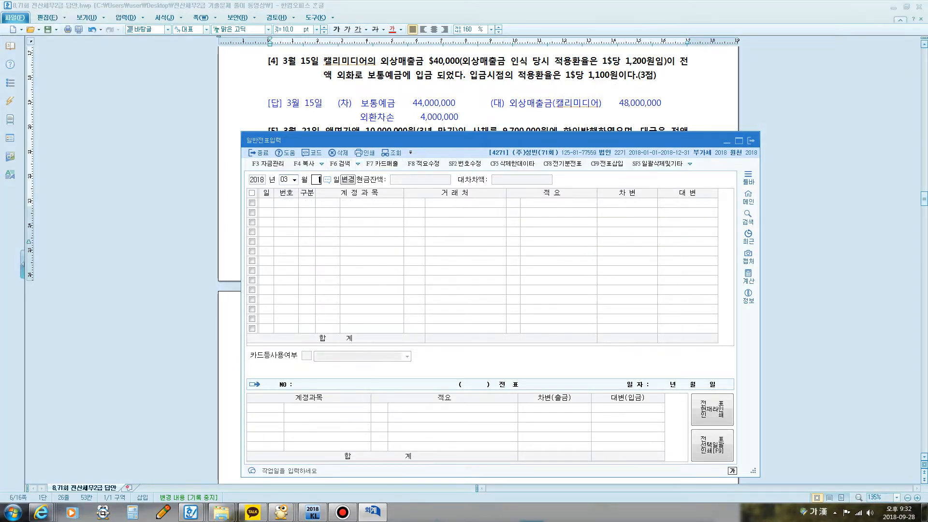
{"action": "type", "text": "154108"}
{"action": "key", "text": "Return"}
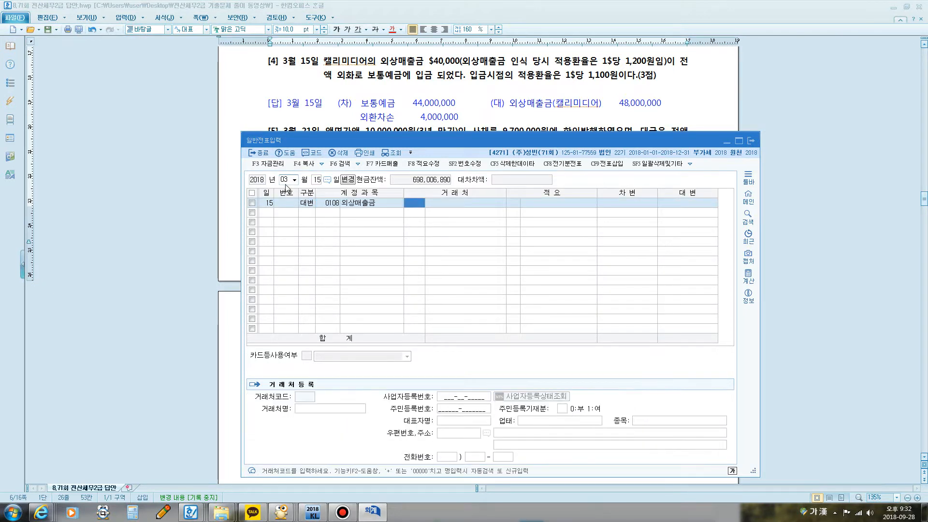
{"action": "type", "text": "캘리"}
{"action": "key", "text": "Return"}
{"action": "key", "text": "Return"}
{"action": "key", "text": "Return"}
{"action": "key", "text": "Return"}
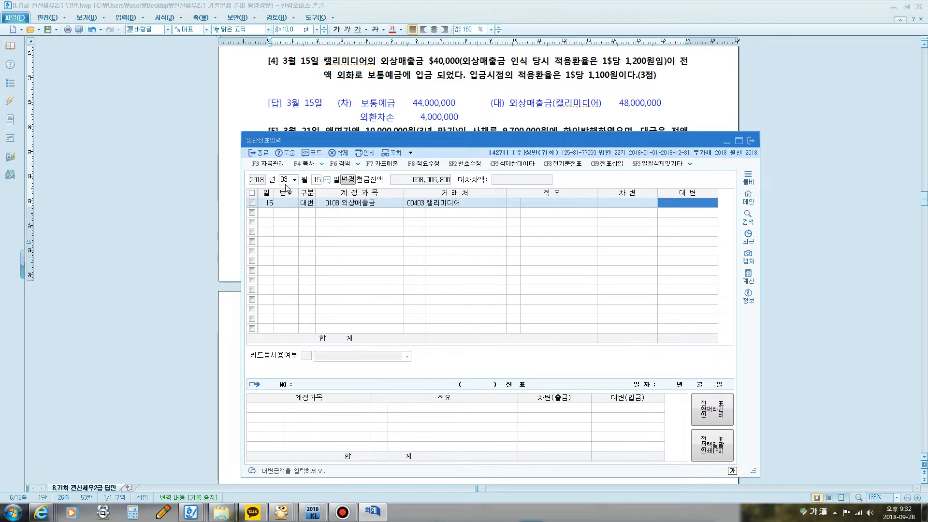
{"action": "type", "text": "48000000"}
{"action": "key", "text": "Return"}
{"action": "key", "text": "Return"}
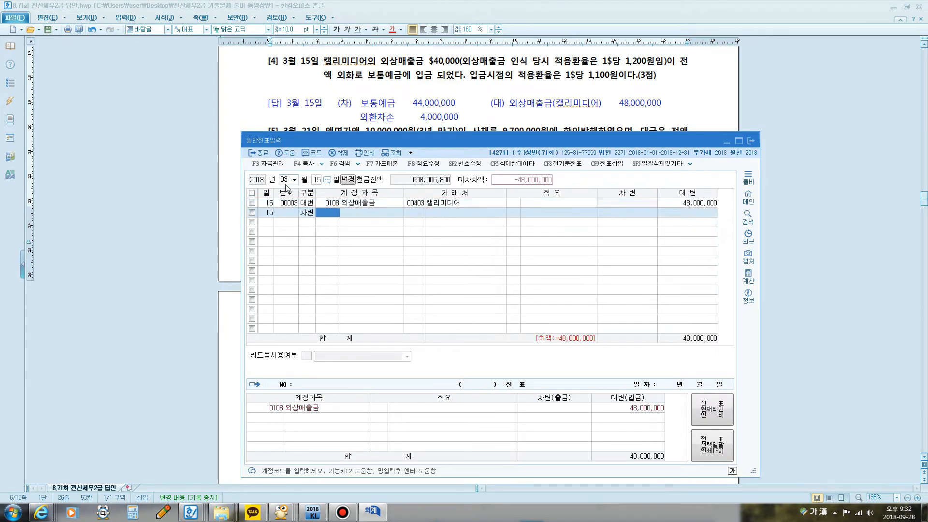
Step: Mark $40,000 and the 1$당 1,100원 deposit rate in question [4] with the screen pen, and clear the marks
{"action": "key", "text": "ctrl+F2"}
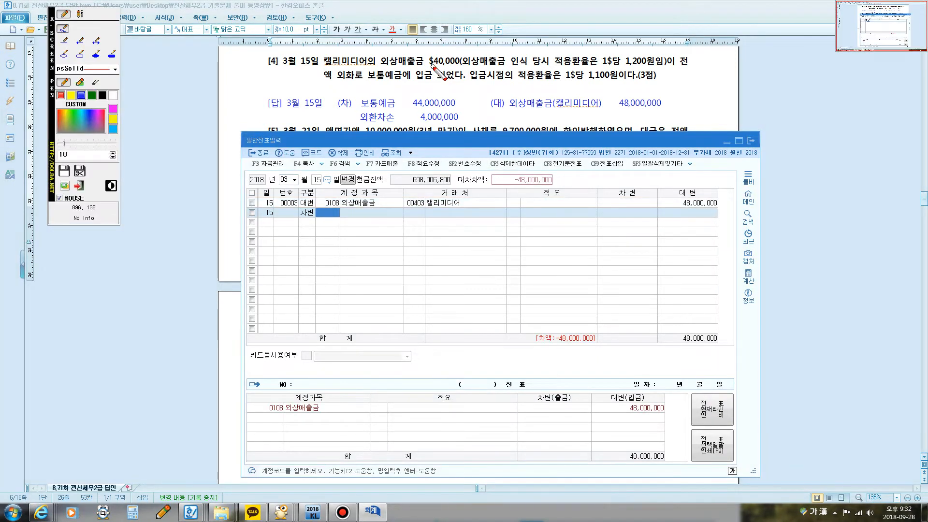
{"action": "mouse_move", "coordinate": [480, 72]}
{"action": "left_mouse_down"}
{"action": "mouse_move", "coordinate": [464, 75]}
{"action": "mouse_move", "coordinate": [465, 47]}
{"action": "mouse_move", "coordinate": [467, 71]}
{"action": "left_mouse_up"}
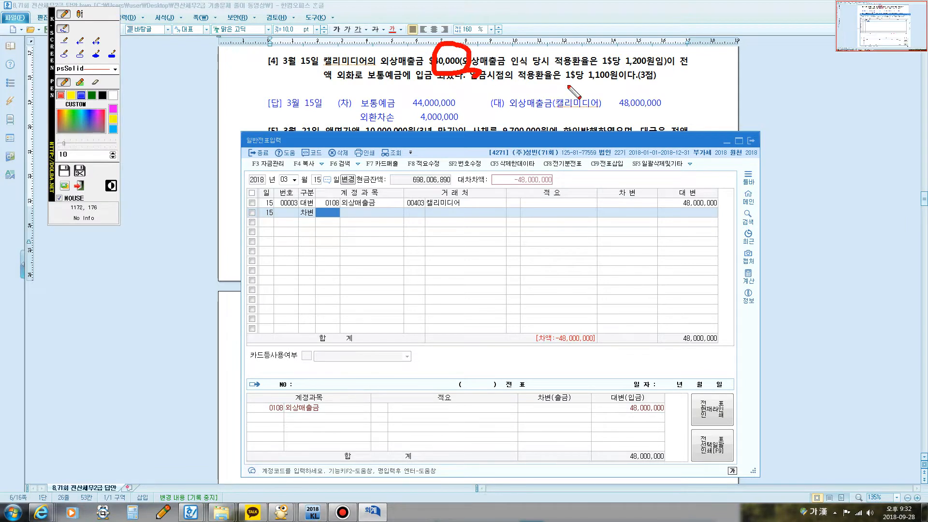
{"action": "left_click_drag", "start_coordinate": [568, 86], "coordinate": [630, 91]}
{"action": "key", "text": "Escape"}
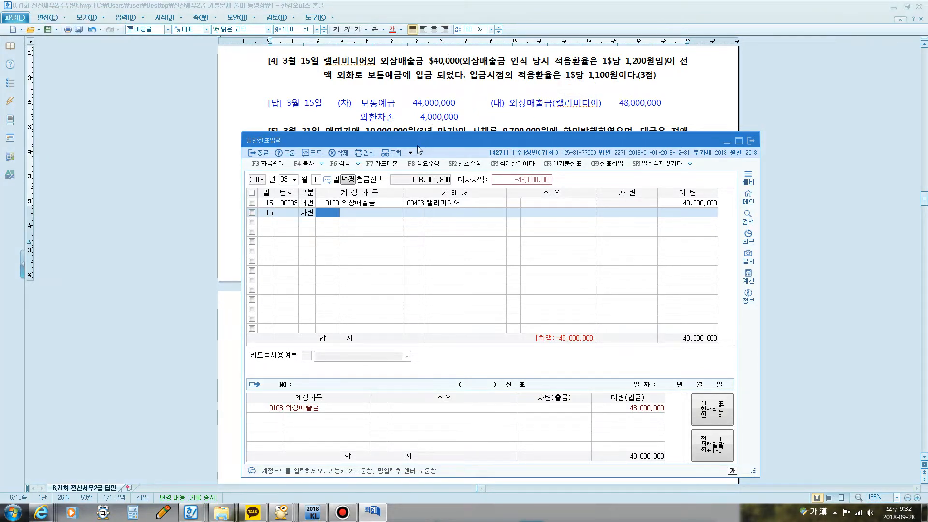
Step: Assign account 0103 보통예금 to the March 15 debit line and set its amount to 44,000,000
{"action": "type", "text": "103"}
{"action": "key", "text": "Return"}
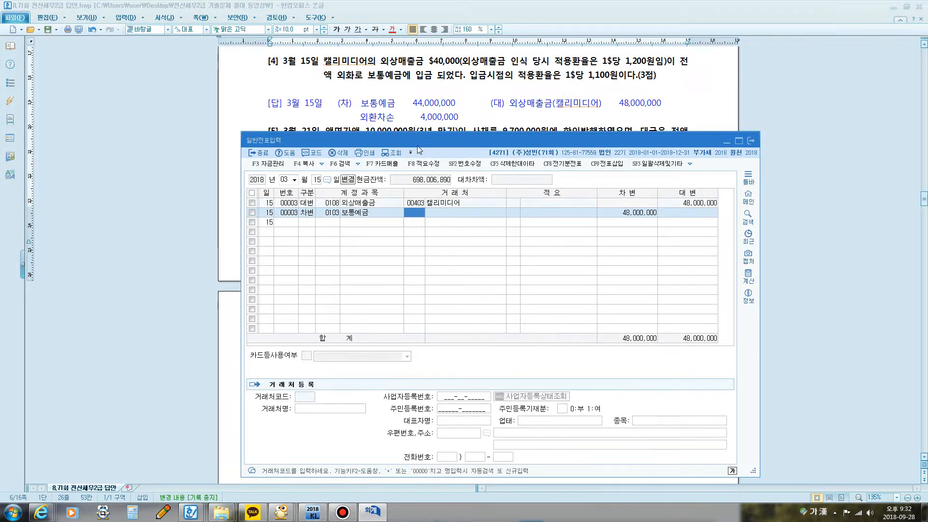
{"action": "key", "text": "Return"}
{"action": "key", "text": "Return"}
{"action": "type", "text": "44000000"}
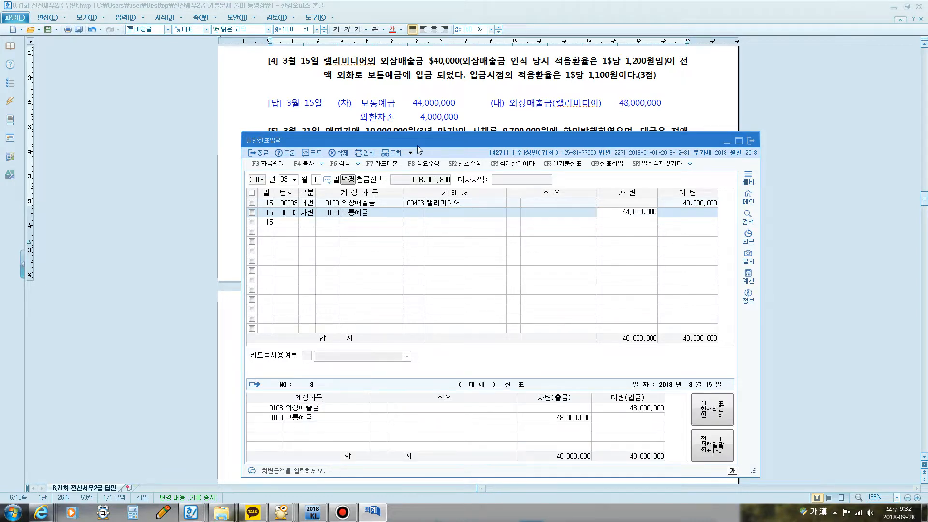
{"action": "key", "text": "Return"}
Step: Add a second debit line to the March 15 entry with account 0952 외환차손 for 4,000,000
{"action": "type", "text": "3"}
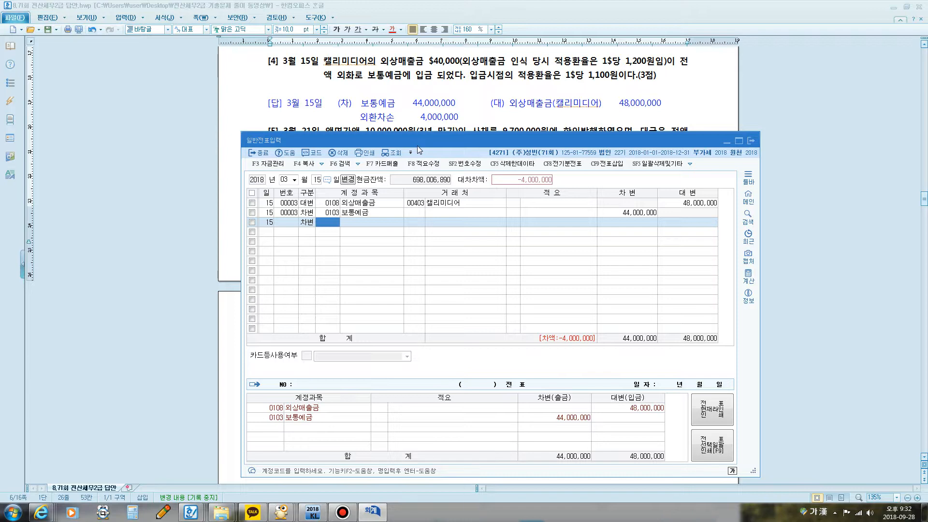
{"action": "type", "text": "외환"}
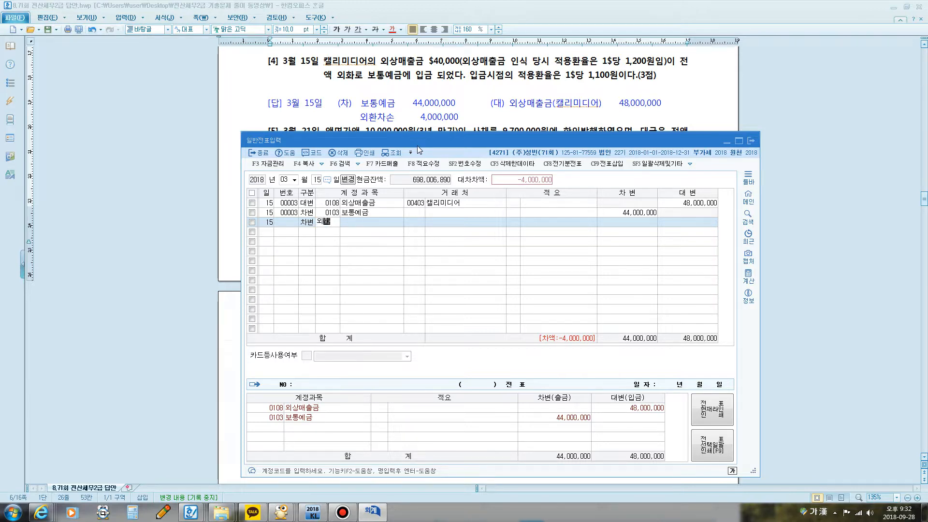
{"action": "key", "text": "Return"}
{"action": "key", "text": "Down"}
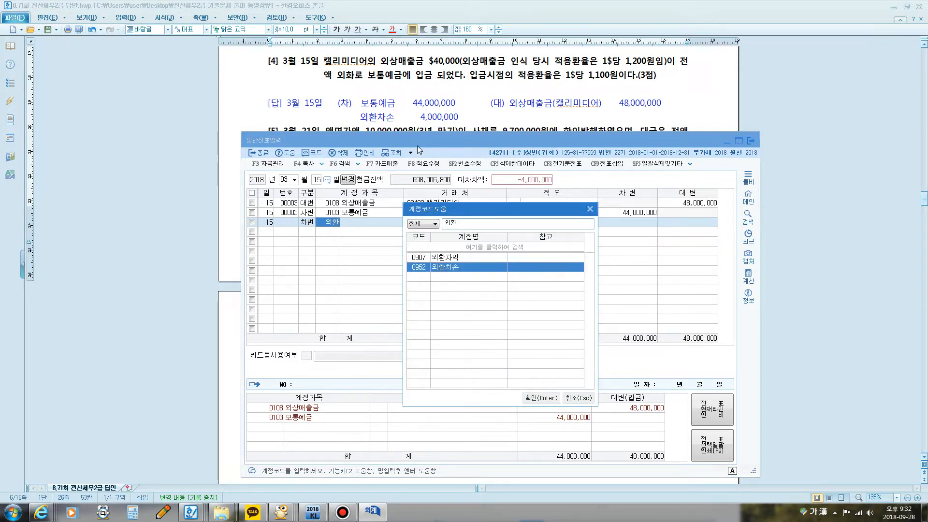
{"action": "key", "text": "Return"}
{"action": "key", "text": "Return"}
{"action": "key", "text": "Return"}
{"action": "key", "text": "Return"}
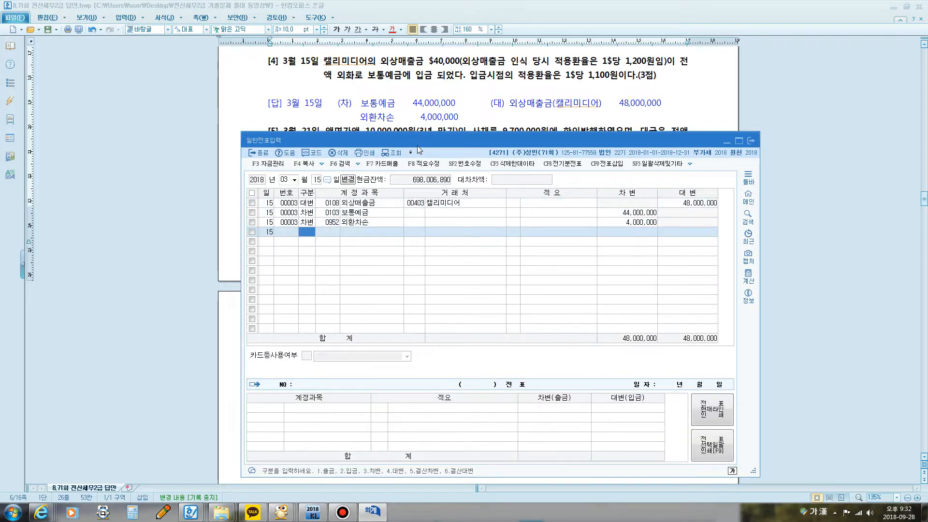
Step: Show question [5] for March 21 in the answer document and reposition the 일반전표입력 window just below its text
{"action": "left_click", "coordinate": [498, 95]}
{"action": "scroll", "coordinate": [491, 110], "scroll_direction": "down", "scroll_amount": 1}
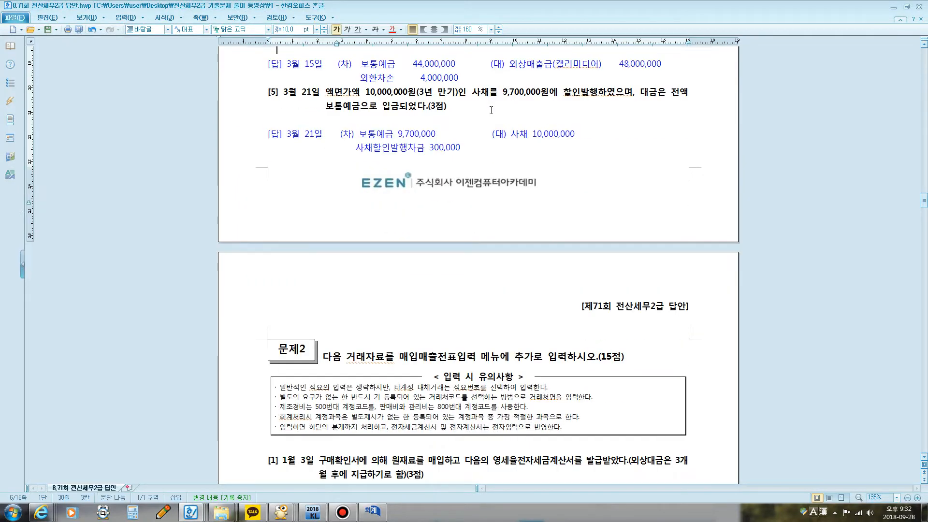
{"action": "left_click", "coordinate": [343, 511]}
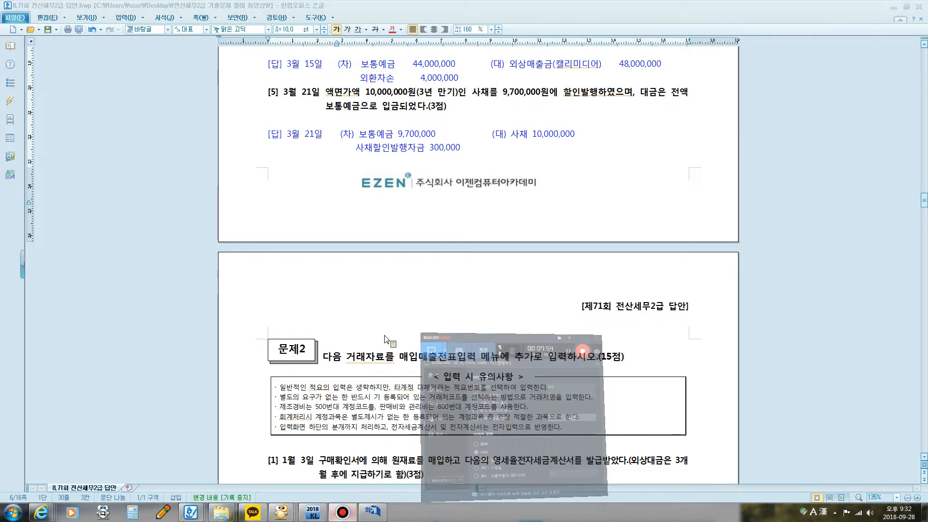
{"action": "left_click", "coordinate": [349, 513]}
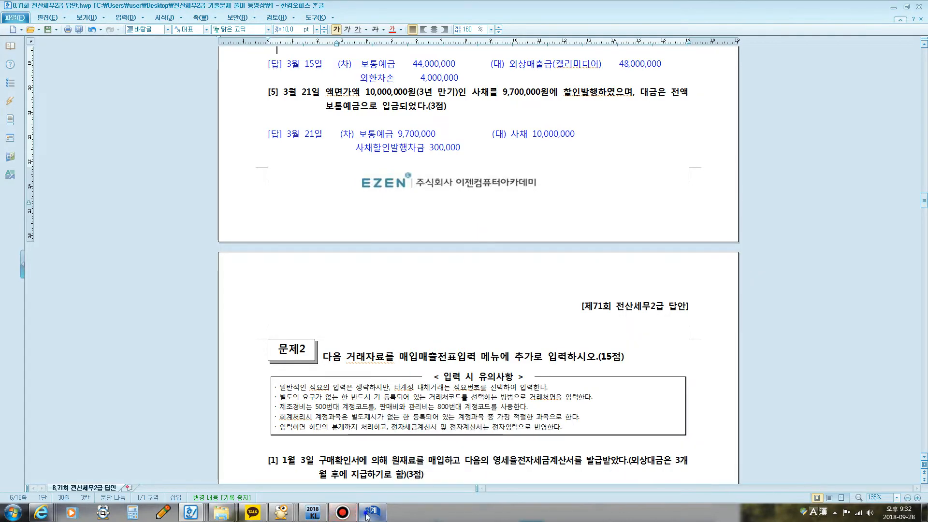
{"action": "left_click", "coordinate": [368, 513]}
{"action": "left_click_drag", "start_coordinate": [461, 141], "coordinate": [430, 125]}
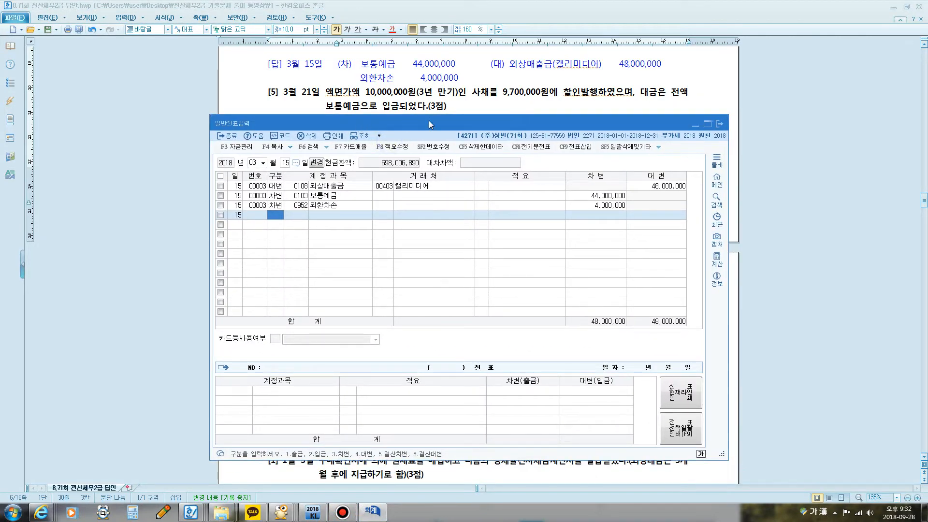
Step: Start a March 21 entry with a credit line for account 0291 사채 of 10,000,000
{"action": "left_click", "coordinate": [286, 163]}
{"action": "type", "text": "21"}
{"action": "key", "text": "Return"}
{"action": "type", "text": "4"}
{"action": "key", "text": "Return"}
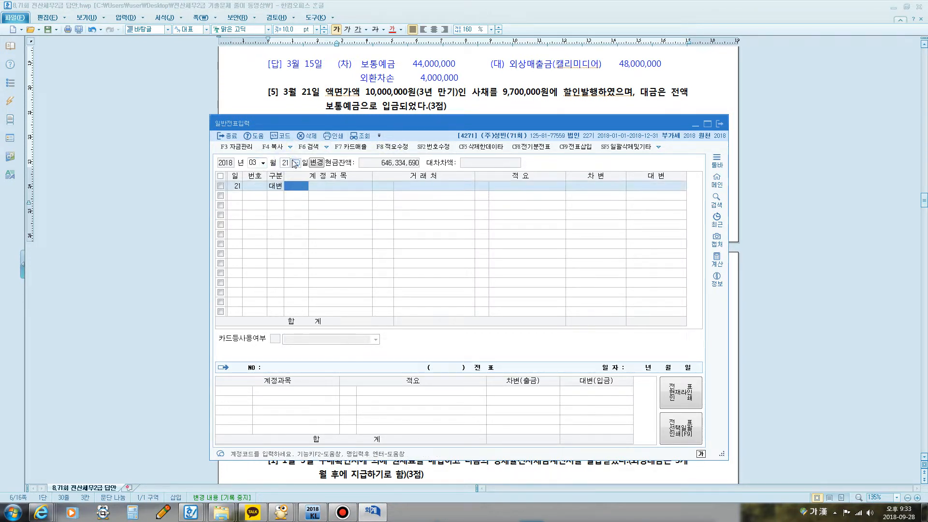
{"action": "type", "text": "0291"}
{"action": "key", "text": "Return"}
{"action": "key", "text": "Return"}
{"action": "key", "text": "Return"}
{"action": "key", "text": "Return"}
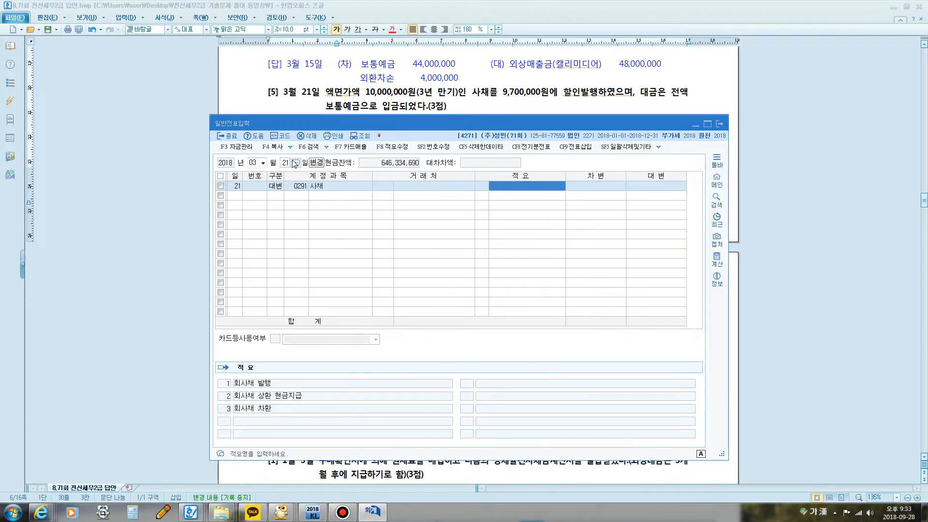
{"action": "type", "text": "10000000"}
Step: Add a debit line to the March 21 entry with account 0103 보통예금 for 9,700,000
{"action": "key", "text": "Return"}
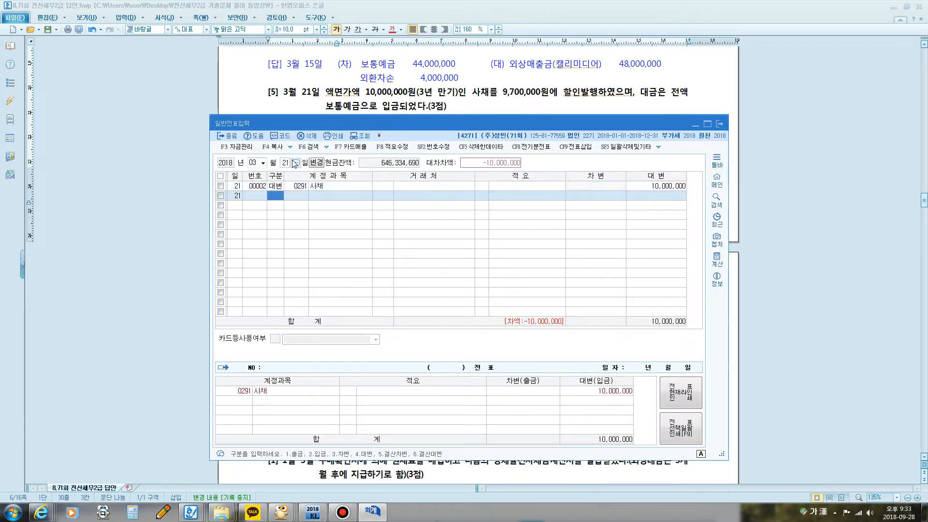
{"action": "key", "text": "Return"}
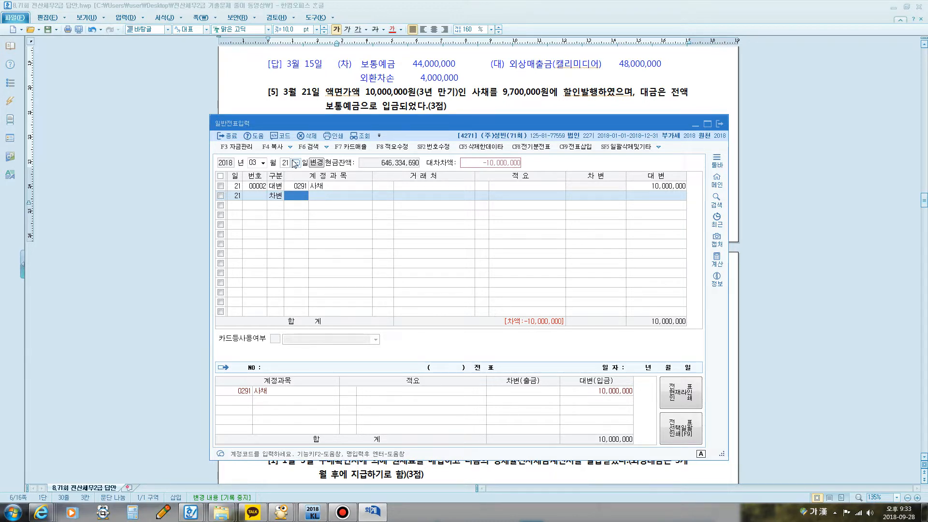
{"action": "type", "text": "103"}
{"action": "key", "text": "Return"}
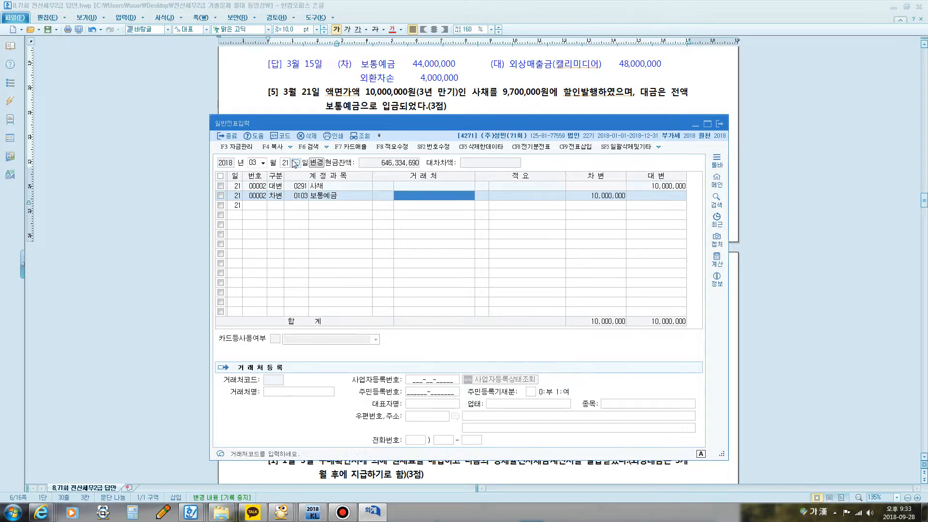
{"action": "key", "text": "Return"}
{"action": "key", "text": "Return"}
{"action": "type", "text": "94"}
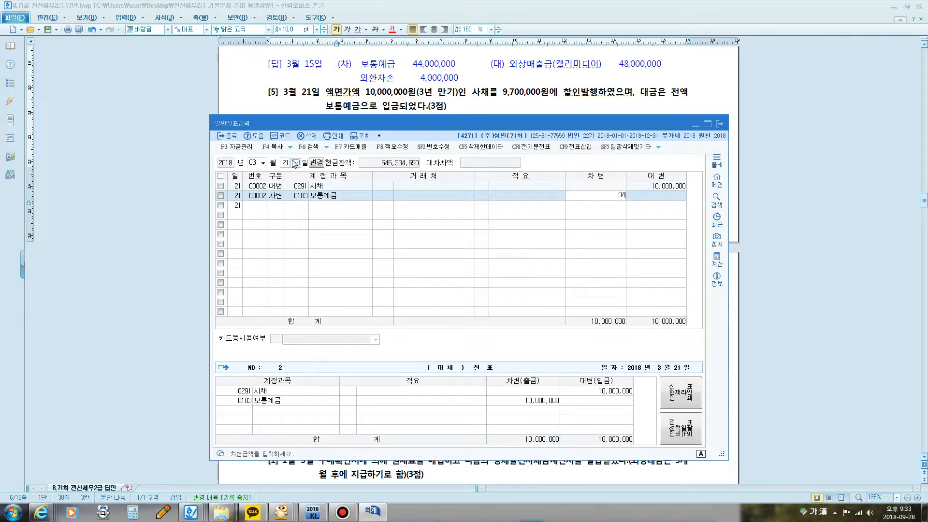
{"action": "key", "text": "BackSpace"}
{"action": "key", "text": "Return"}
Step: Add a second debit line to the March 21 entry with account 0291 사채 for 300,000
{"action": "type", "text": "3"}
{"action": "key", "text": "Return"}
{"action": "type", "text": "사"}
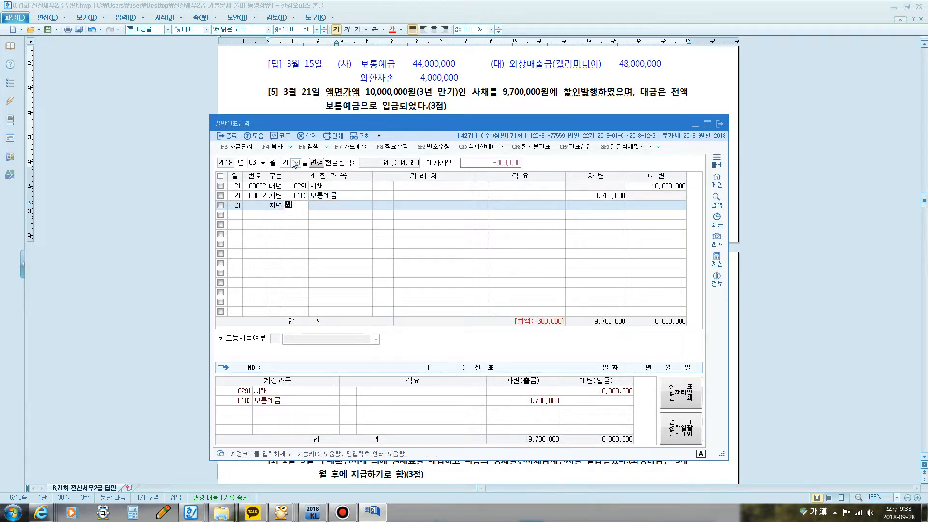
{"action": "type", "text": "채"}
{"action": "key", "text": "Return"}
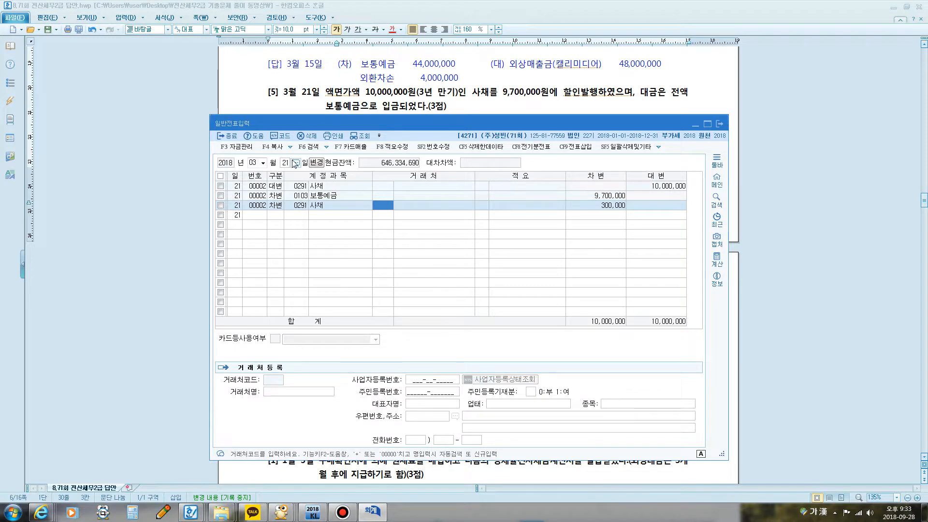
Step: Change the account of the 300,000 debit line to 0292 사채할인발행차금 and complete the line
{"action": "key", "text": "Left"}
{"action": "type", "text": "사"}
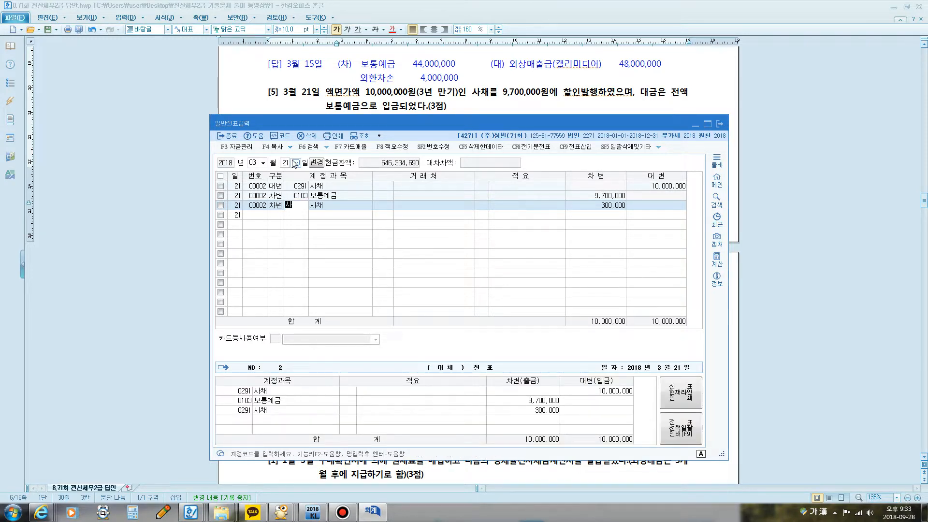
{"action": "type", "text": "채할"}
{"action": "key", "text": "Return"}
{"action": "key", "text": "Return"}
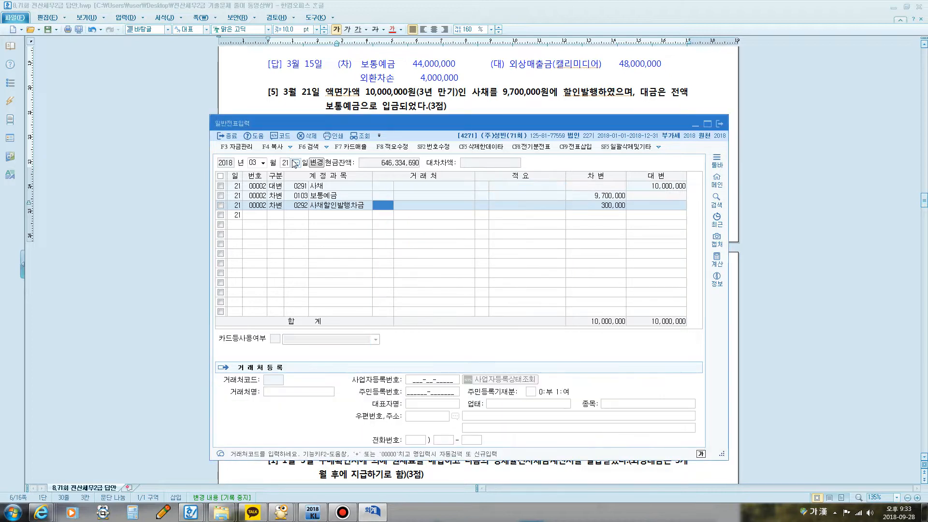
{"action": "key", "text": "Return"}
{"action": "key", "text": "Return"}
{"action": "key", "text": "Return"}
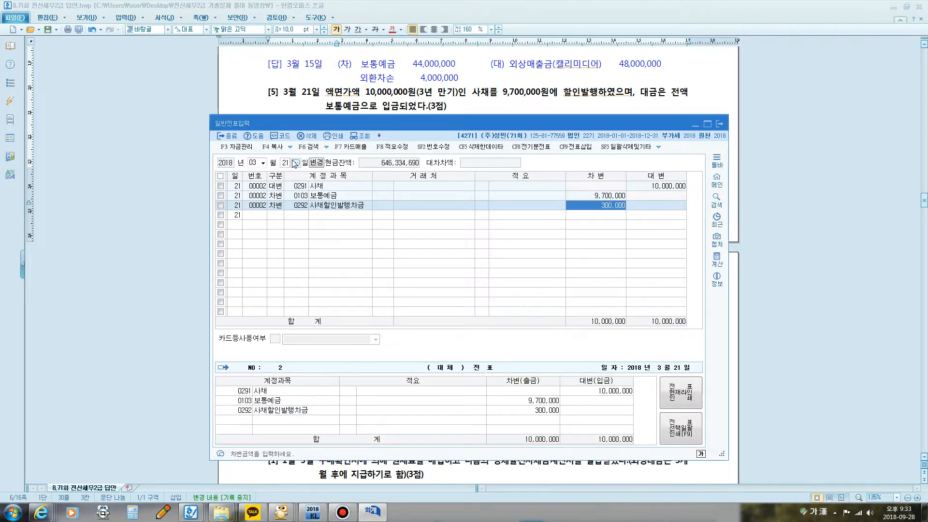
{"action": "key", "text": "Return"}
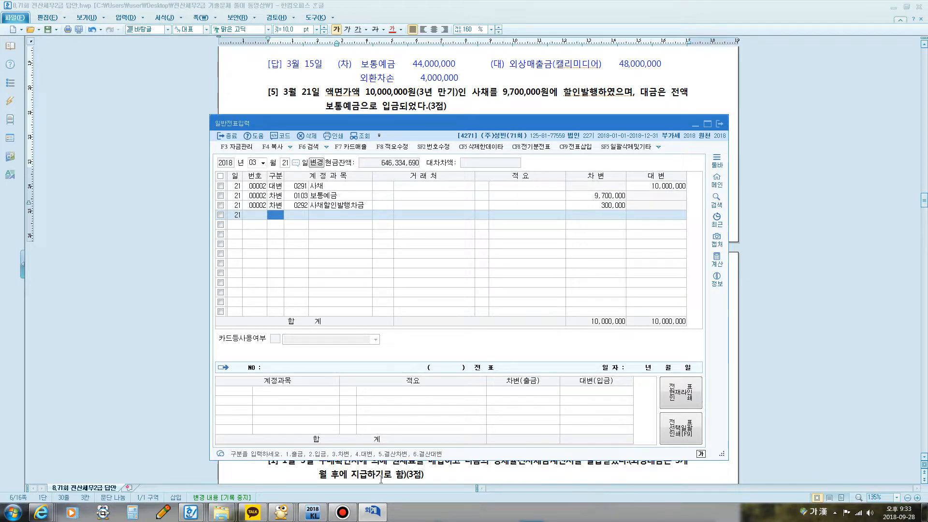
Step: Open the 재무상태표 for March 2018 and examine the 사채 and 사채할인발행차금 rows under 비유동부채
{"action": "left_click", "coordinate": [372, 511]}
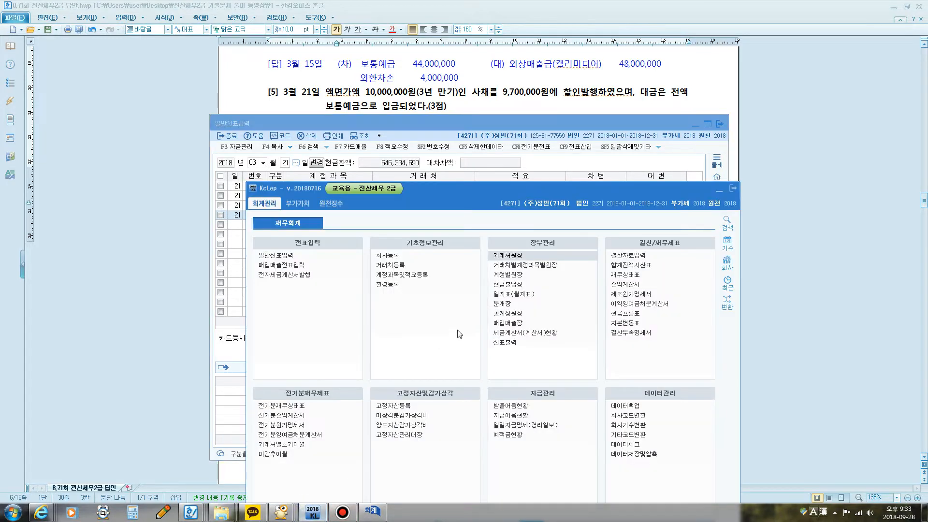
{"action": "left_click", "coordinate": [635, 276]}
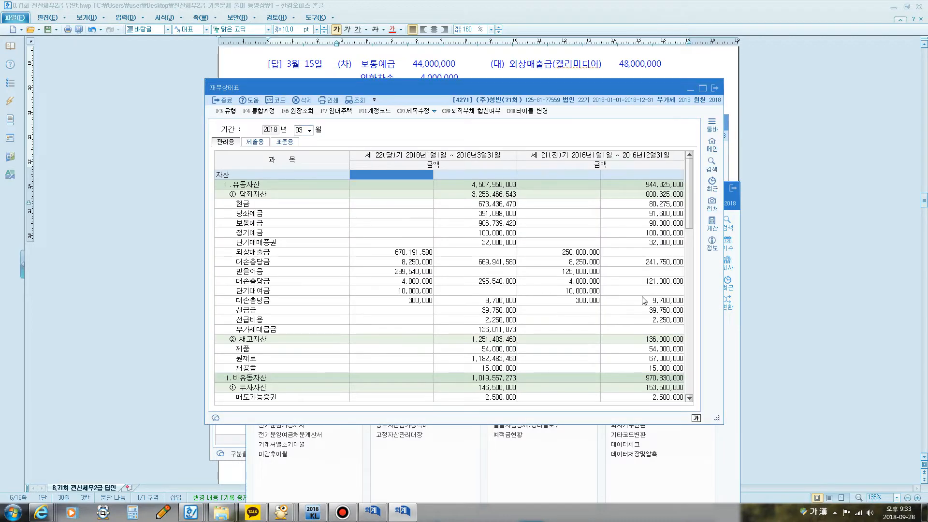
{"action": "scroll", "coordinate": [459, 248], "scroll_direction": "down", "scroll_amount": 15}
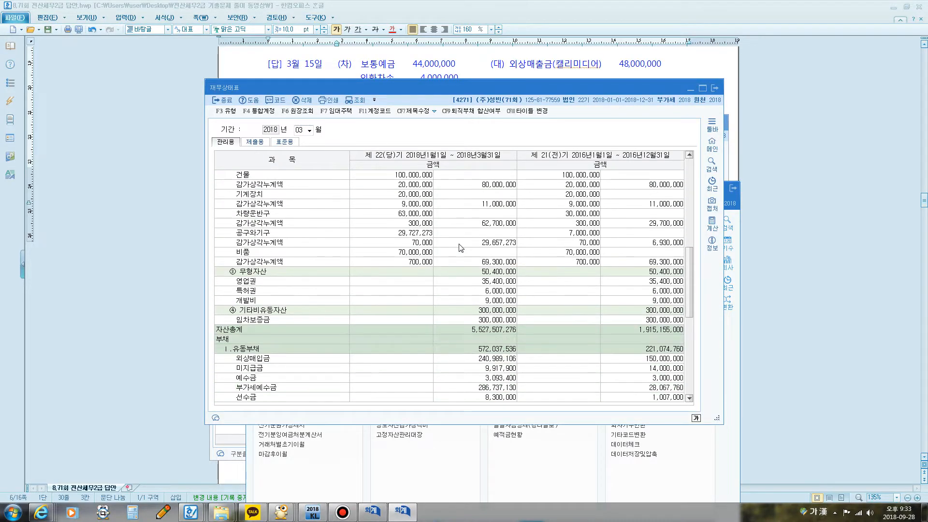
{"action": "scroll", "coordinate": [459, 247], "scroll_direction": "down", "scroll_amount": 4}
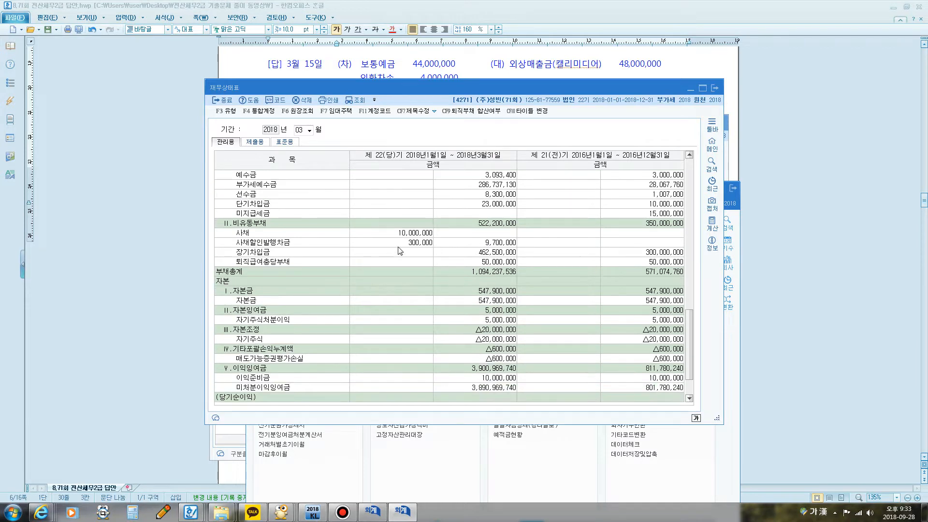
{"action": "left_click", "coordinate": [400, 237]}
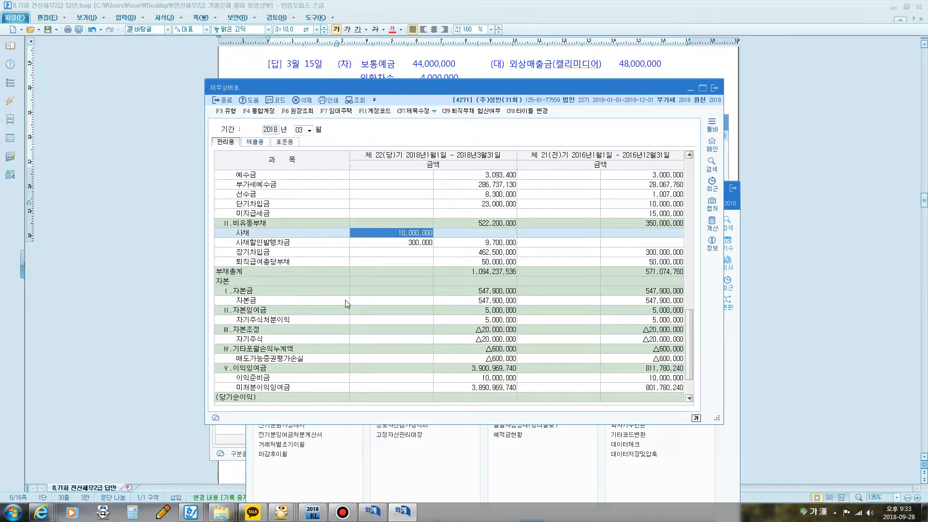
Step: Circle 비유동부채 with the screen pen and draw an arrow from the 사채 amounts to the 9,700,000 net figure
{"action": "key", "text": "F12"}
{"action": "mouse_move", "coordinate": [231, 230]}
{"action": "left_mouse_down"}
{"action": "mouse_move", "coordinate": [252, 212]}
{"action": "mouse_move", "coordinate": [270, 216]}
{"action": "mouse_move", "coordinate": [231, 231]}
{"action": "left_mouse_up"}
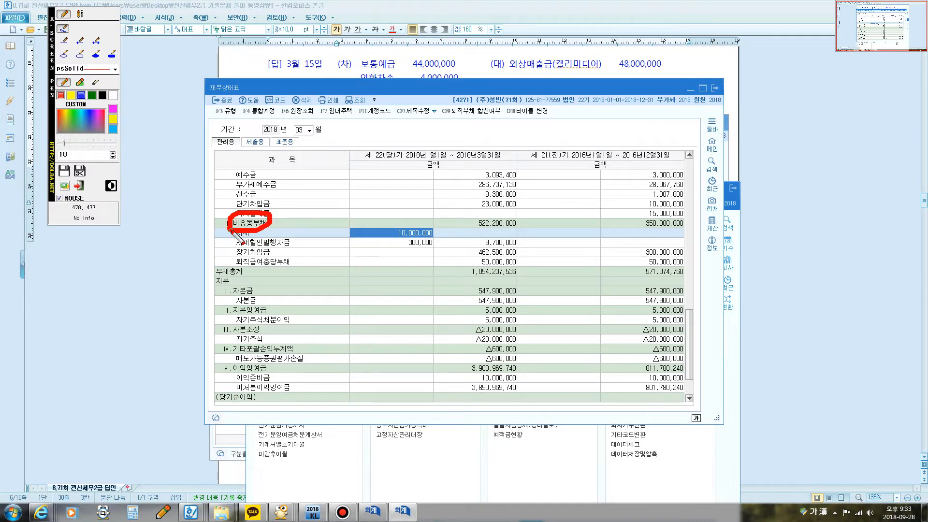
{"action": "left_click_drag", "start_coordinate": [396, 238], "coordinate": [474, 244]}
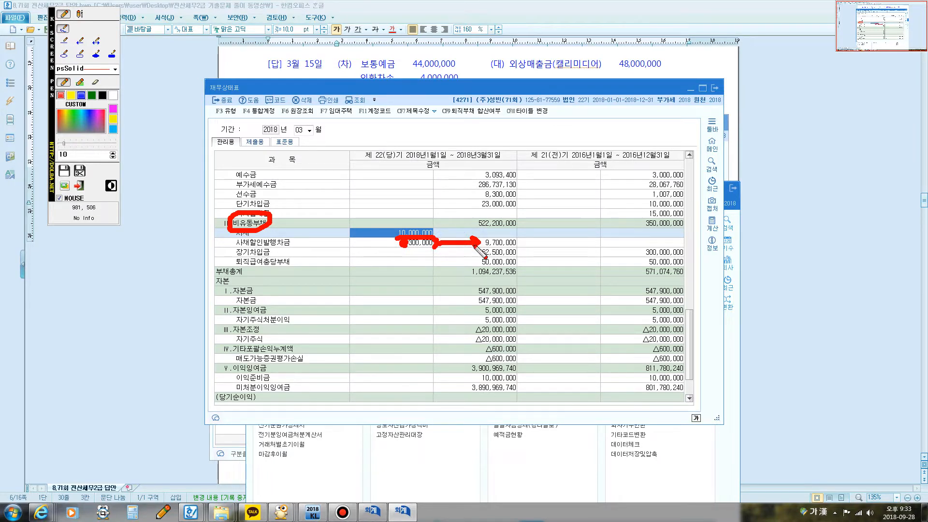
Step: Write the screen annotation lines "사채 10,00,000" and "-사채할인발행차금 300,000" beside the 사채 rows
{"action": "left_click", "coordinate": [80, 14]}
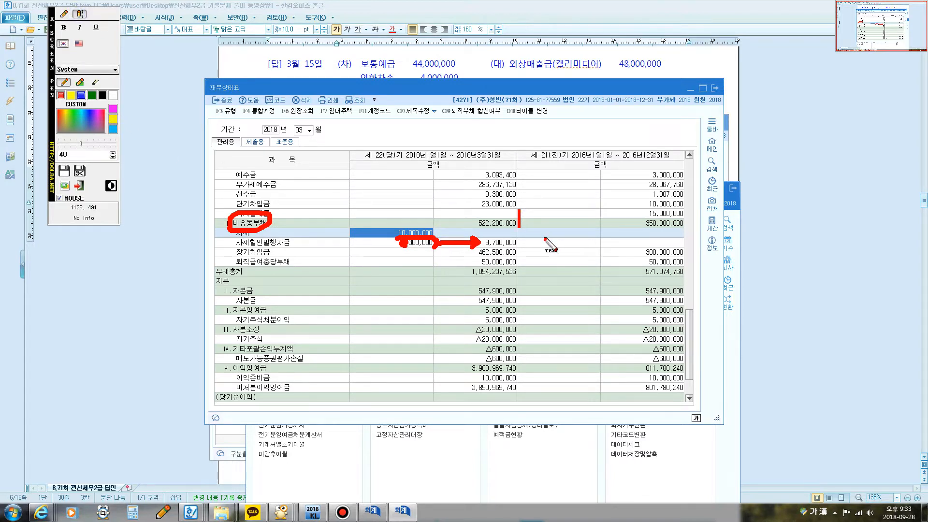
{"action": "type", "text": "사채"}
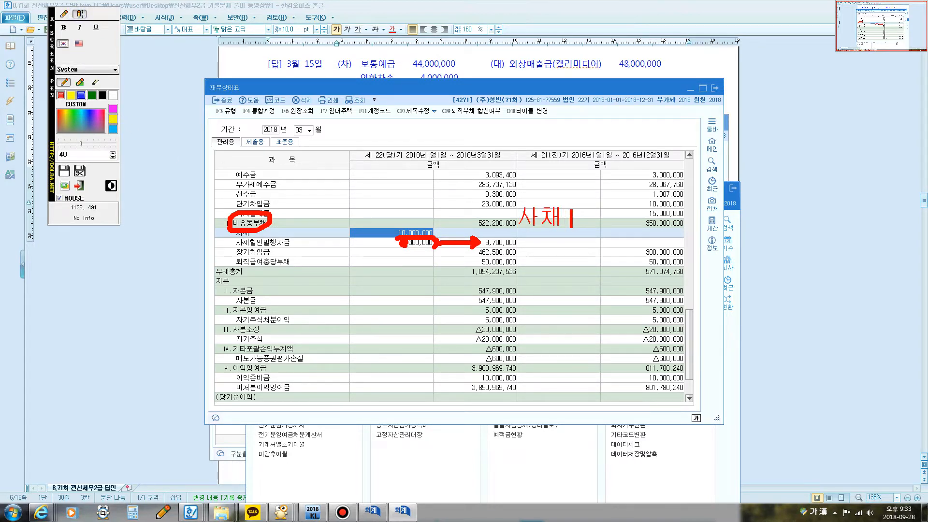
{"action": "type", "text": " 10,00,00"}
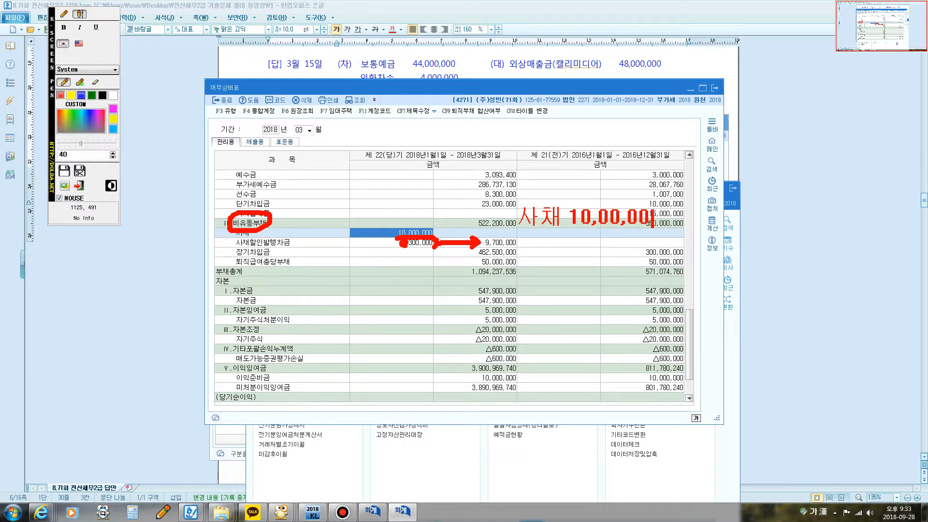
{"action": "type", "text": "0"}
{"action": "key", "text": "Return"}
{"action": "type", "text": "-사채"}
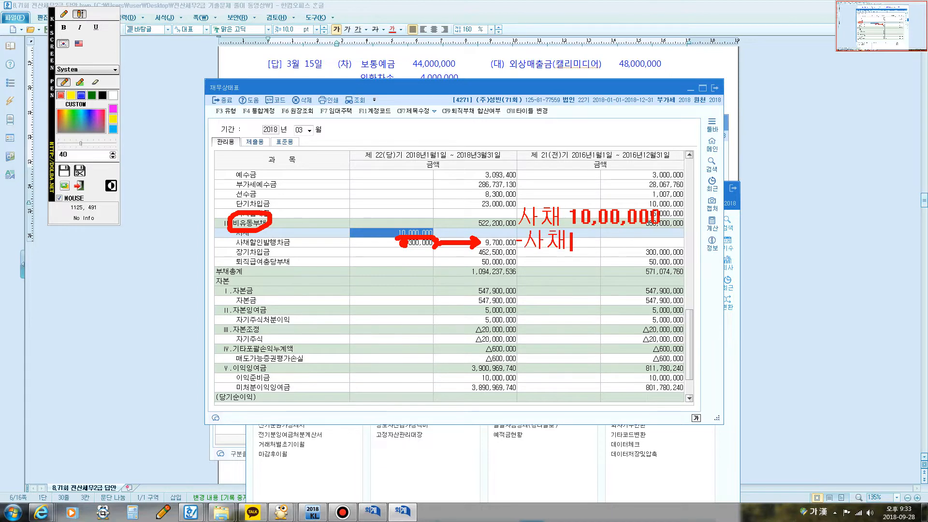
{"action": "type", "text": "할인바ㄹ행차금"}
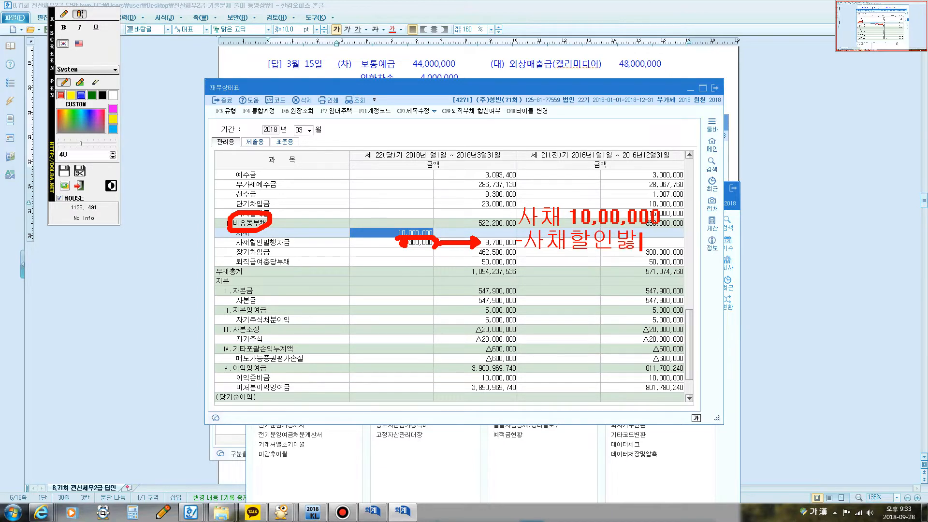
{"action": "type", "text": " 300,000"}
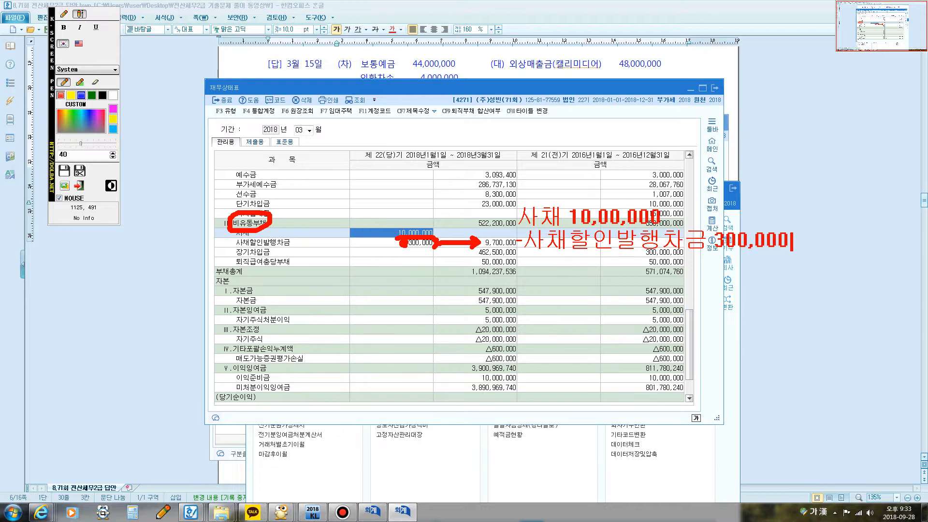
Step: Add the annotation line "=장부가액 9,700,000" and clear all the screen marks
{"action": "key", "text": "Return"}
{"action": "type", "text": "=장부가"}
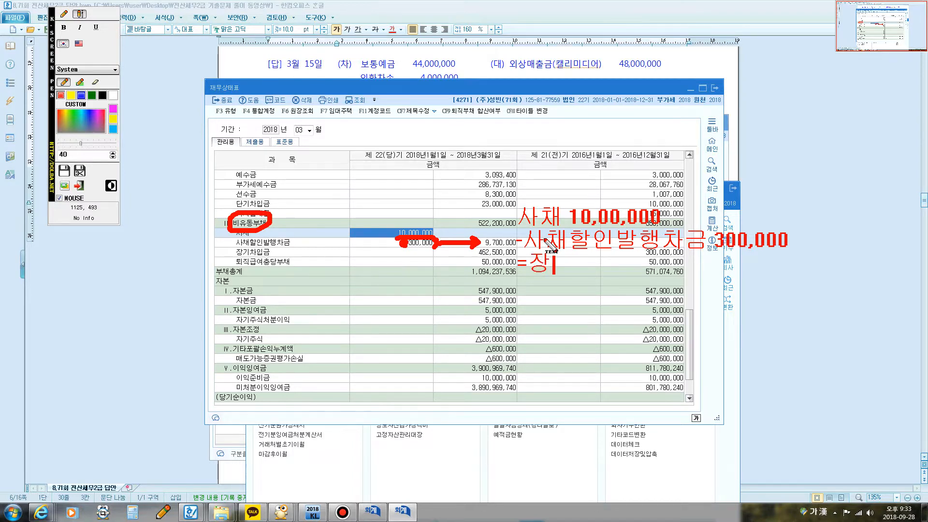
{"action": "type", "text": "액 "}
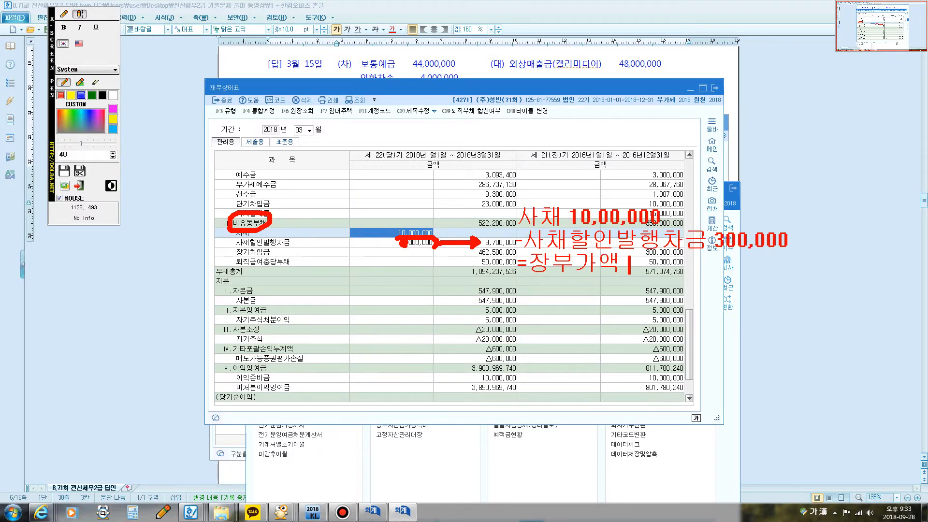
{"action": "type", "text": "9,700,000"}
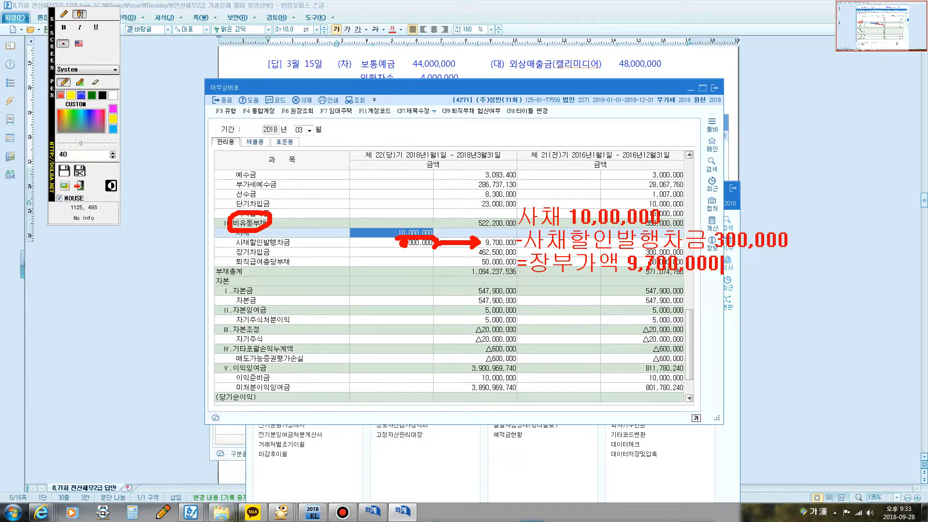
{"action": "key", "text": "Escape"}
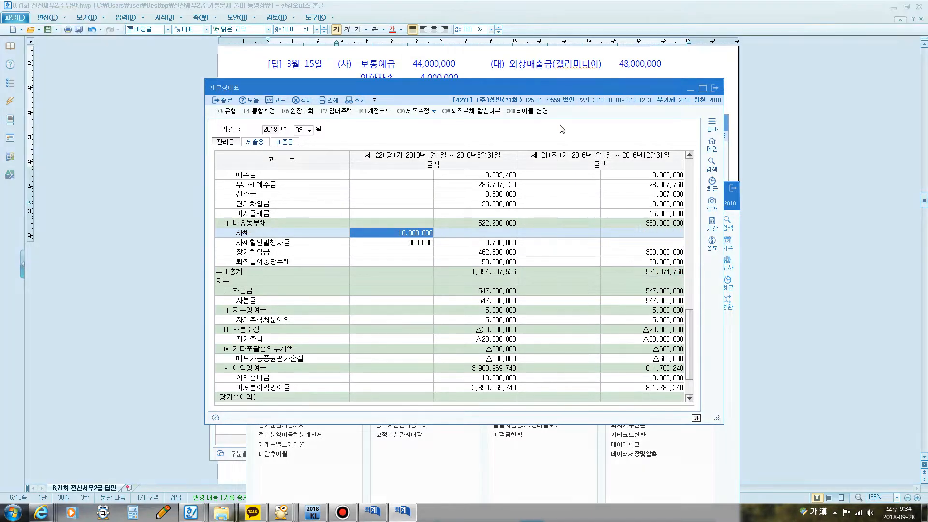
Step: Return to the answer document and show question [1] of 문제2 for January 3 with its 영세율전자세금계산서
{"action": "left_click", "coordinate": [563, 67]}
{"action": "scroll", "coordinate": [473, 232], "scroll_direction": "down", "scroll_amount": 5}
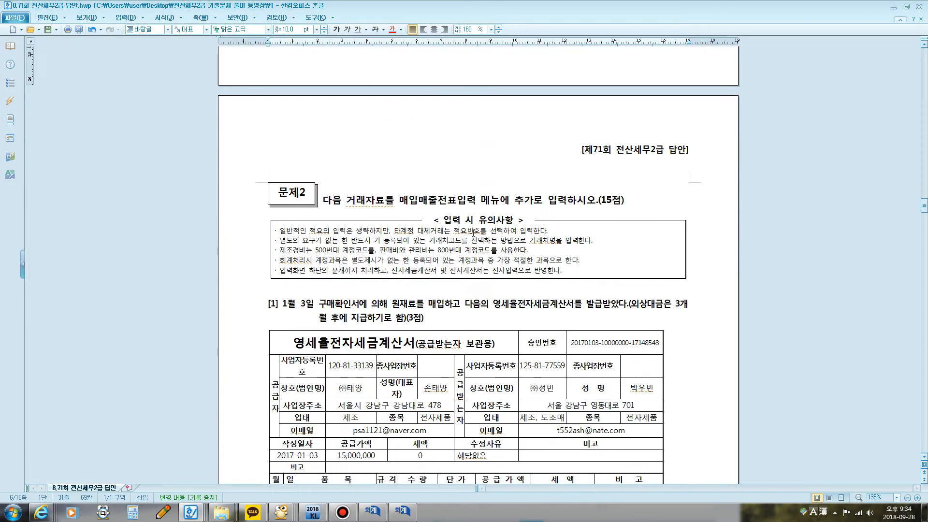
{"action": "scroll", "coordinate": [472, 232], "scroll_direction": "down", "scroll_amount": 5}
{"action": "scroll", "coordinate": [464, 236], "scroll_direction": "down", "scroll_amount": 3}
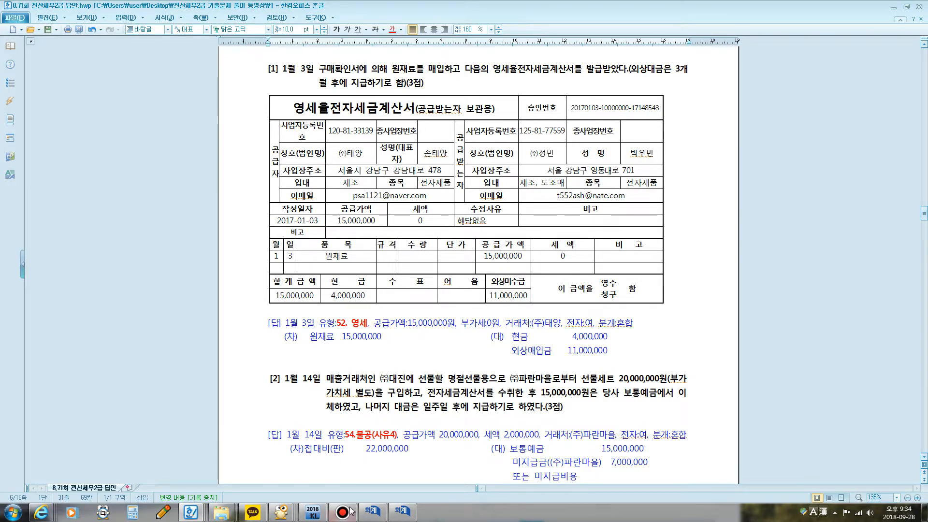
Step: Highlight 상대금 and 원재료를 매입 in the text of 문제2 question [1] while reading it
{"action": "mouse_move", "coordinate": [343, 513]}
{"action": "left_click_drag", "start_coordinate": [392, 69], "coordinate": [667, 69]}
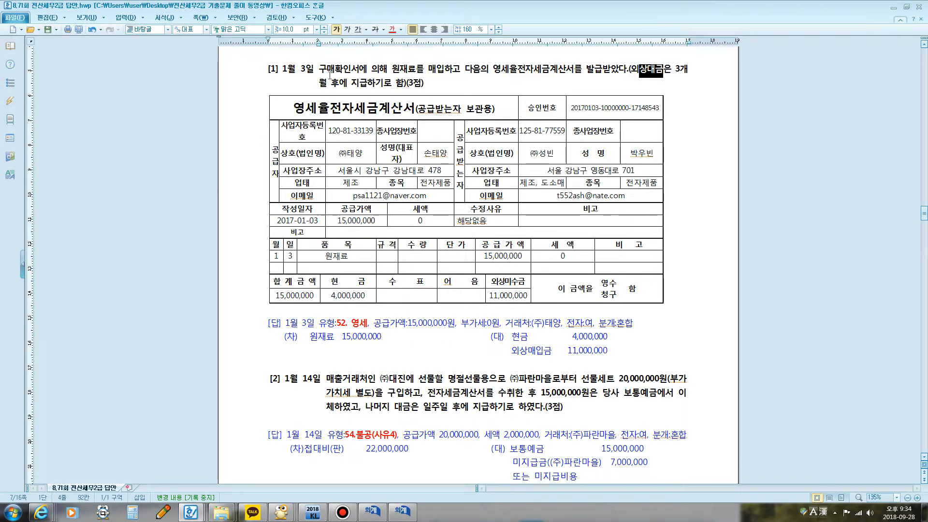
{"action": "mouse_move", "coordinate": [375, 517]}
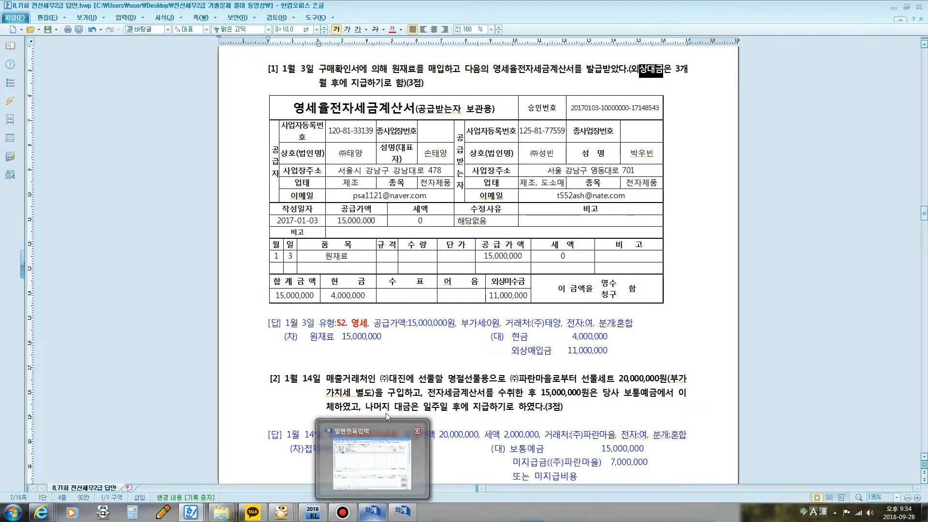
{"action": "left_click", "coordinate": [409, 365]}
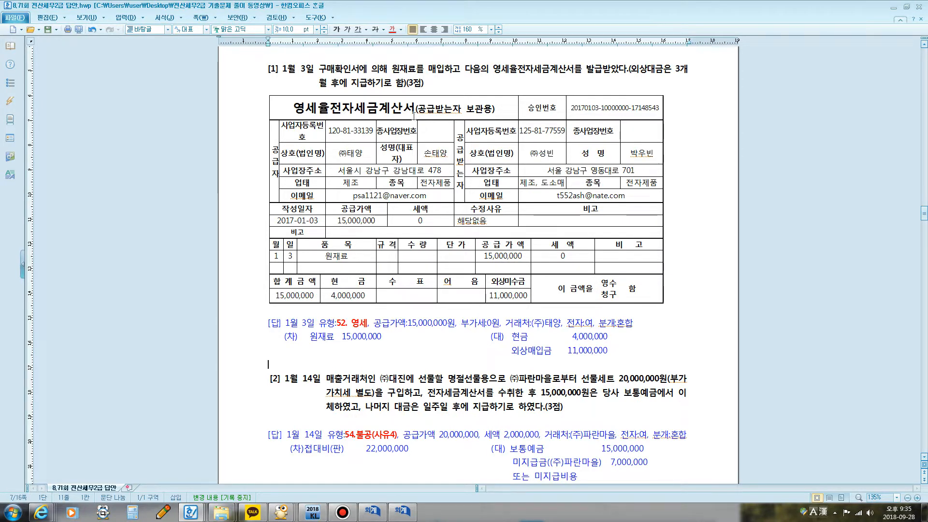
{"action": "left_click_drag", "start_coordinate": [392, 69], "coordinate": [442, 69]}
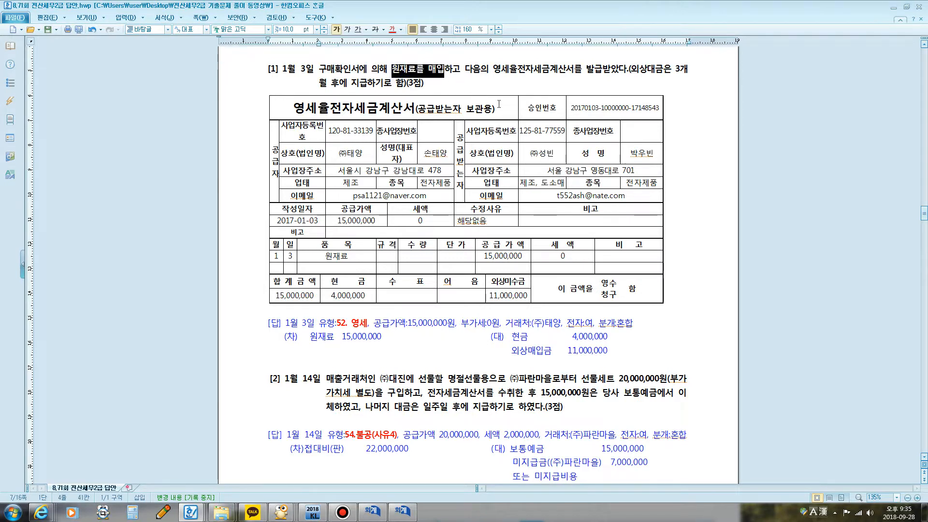
Step: Highlight 영세율전자세금계산서를 발급받았다 in question [1], write the screen annotation "매입+영세율세금계산서: 52영세" over the invoice, and clear it
{"action": "left_click", "coordinate": [501, 82]}
{"action": "left_click_drag", "start_coordinate": [392, 70], "coordinate": [627, 76]}
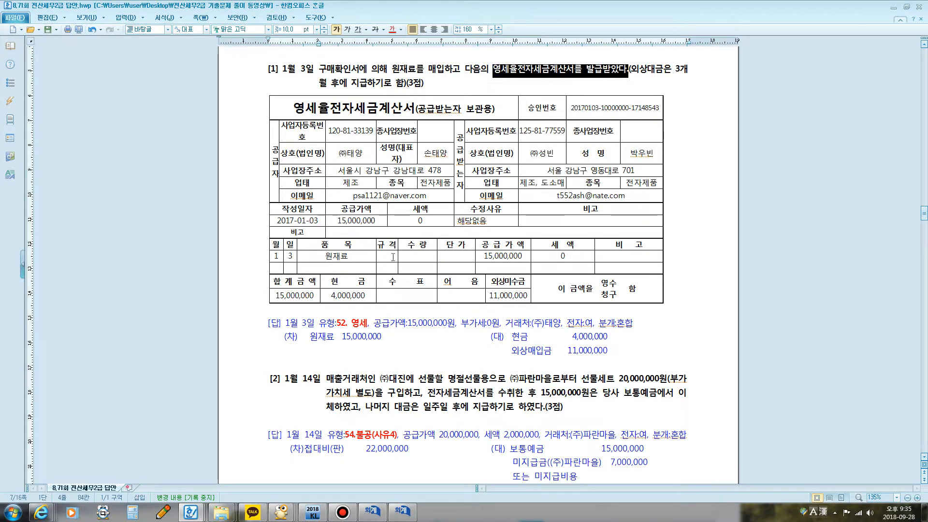
{"action": "key", "text": "F12"}
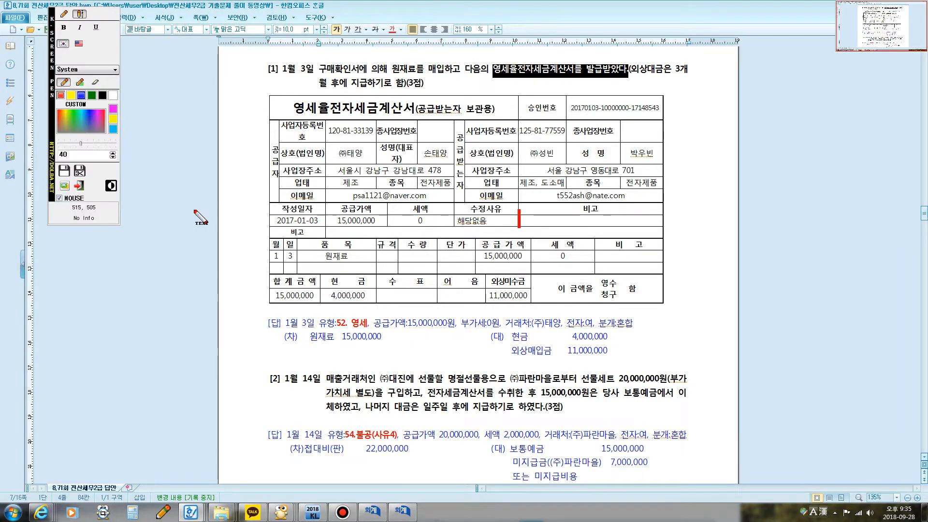
{"action": "left_click", "coordinate": [67, 14]}
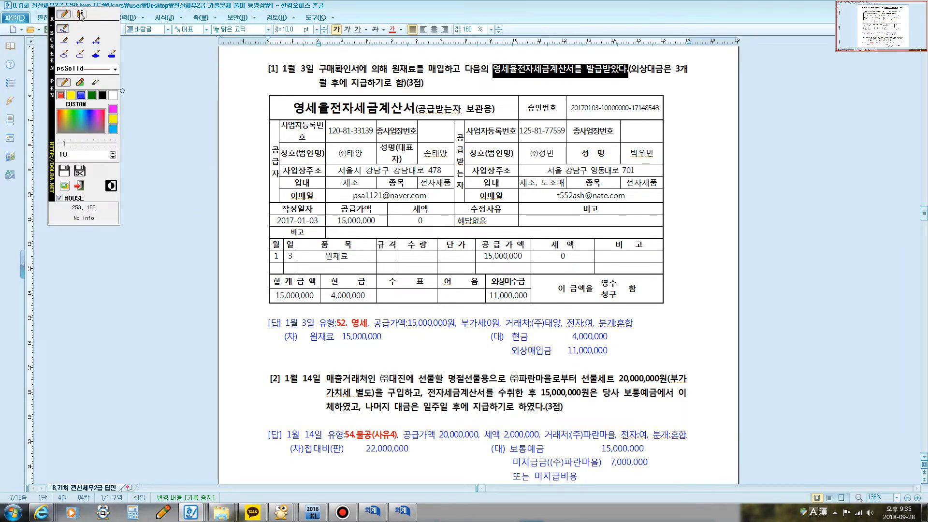
{"action": "left_click", "coordinate": [81, 14]}
{"action": "left_click", "coordinate": [325, 305]}
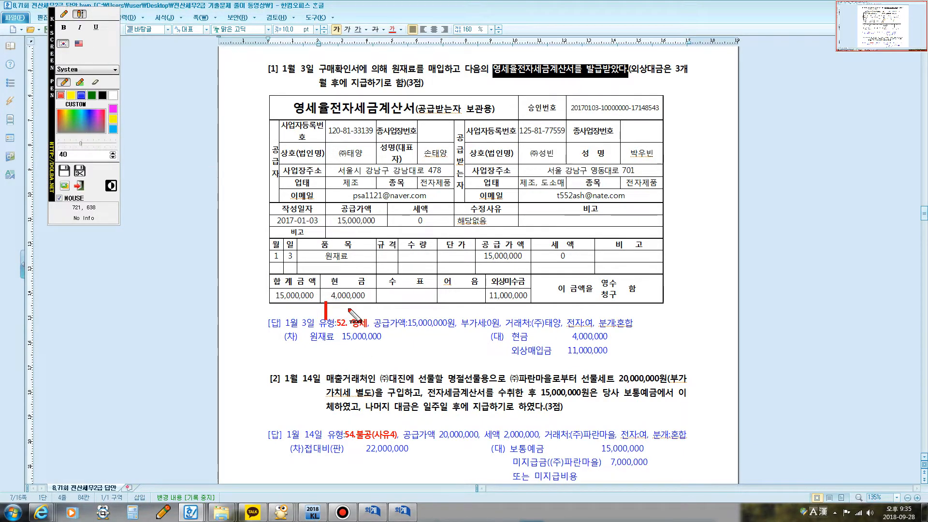
{"action": "type", "text": "매입+"}
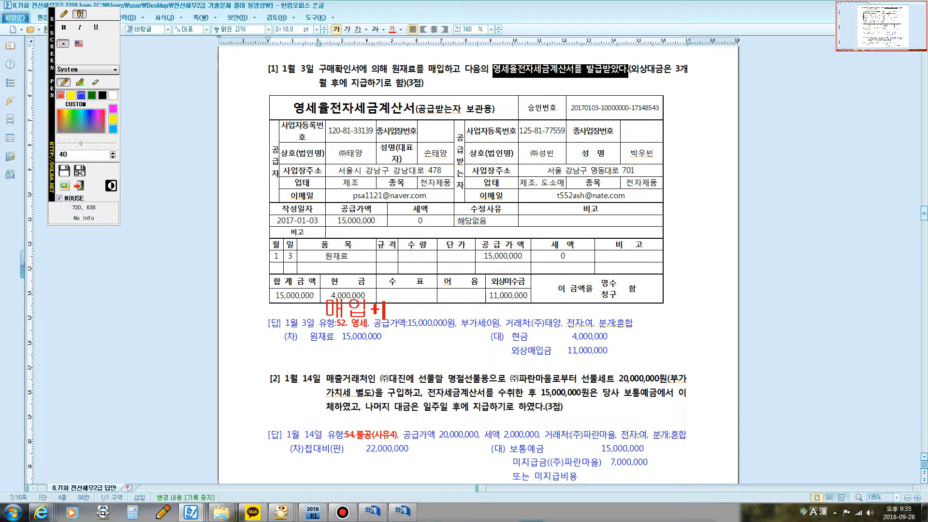
{"action": "type", "text": "영셍율"}
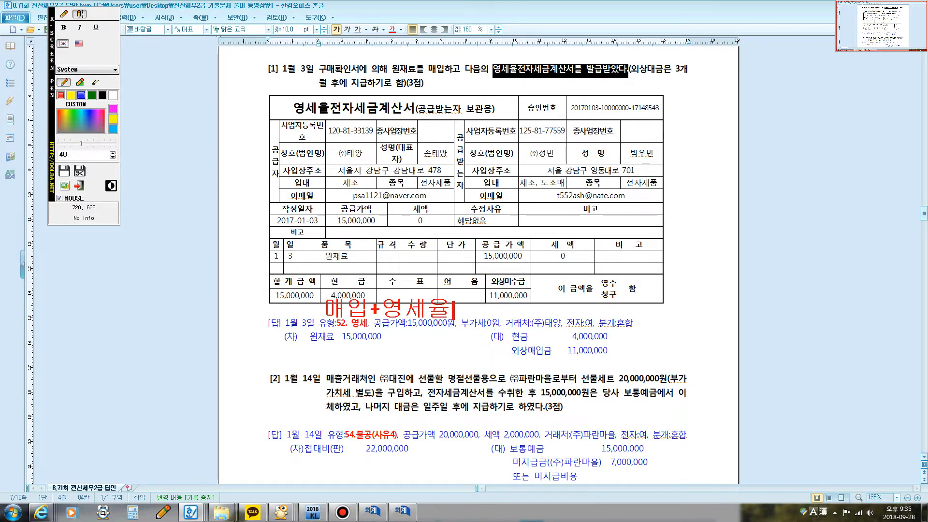
{"action": "type", "text": "세금계산서"}
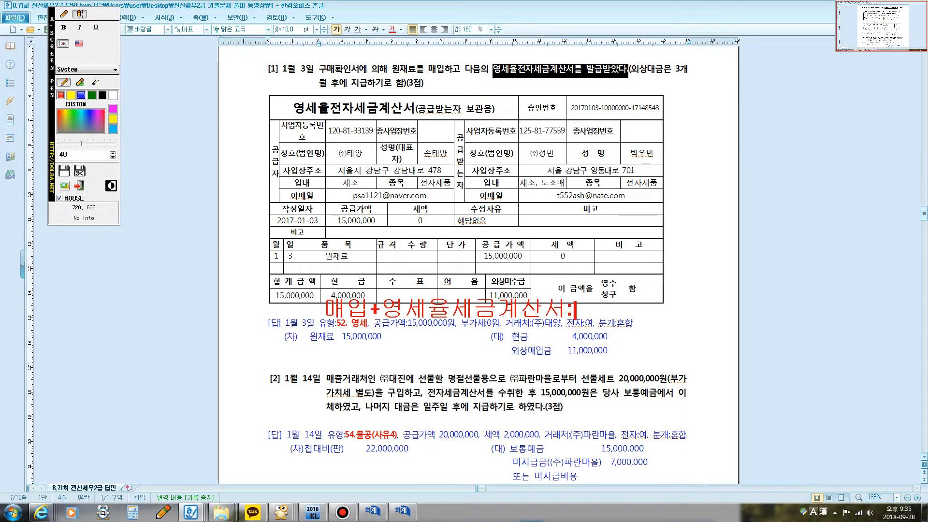
{"action": "type", "text": ": 52영세"}
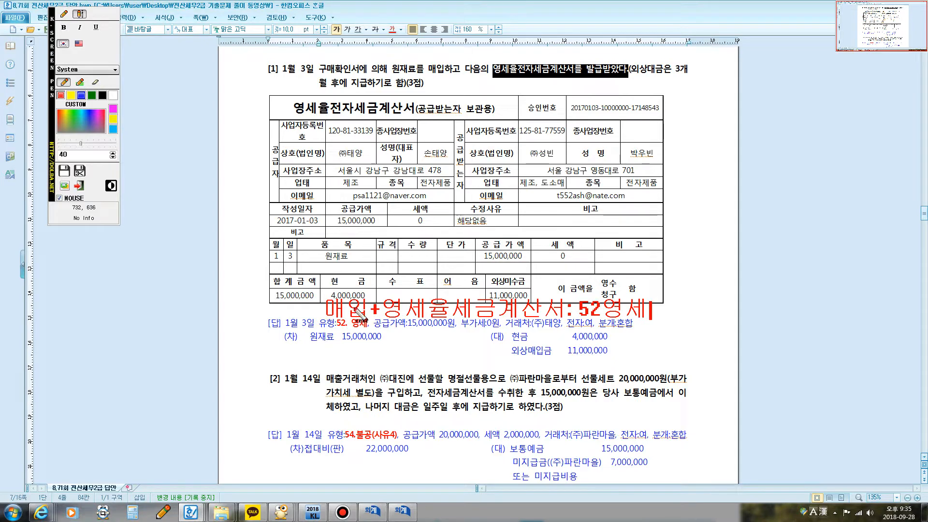
{"action": "key", "text": "Escape"}
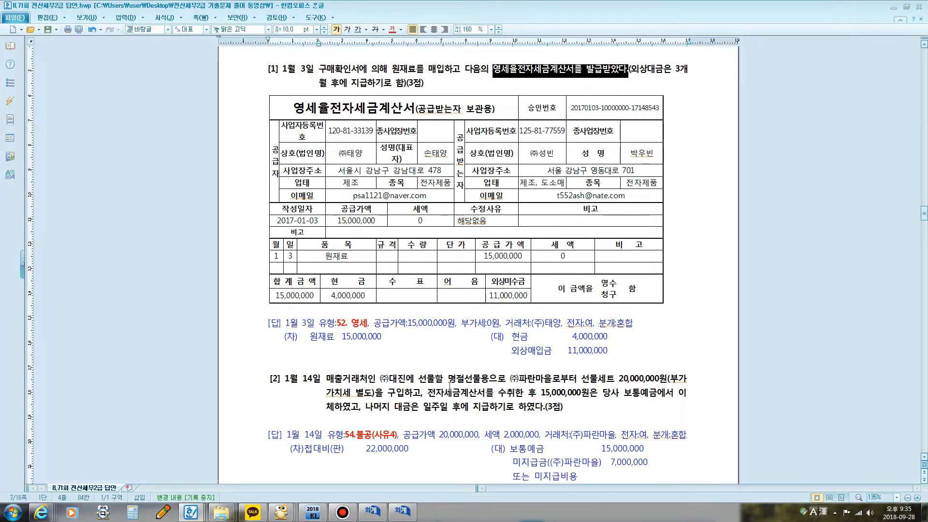
Step: Close the 일반전표입력 and 재무상태표 windows in KcLep and open 매입매출전표입력
{"action": "left_click", "coordinate": [401, 512]}
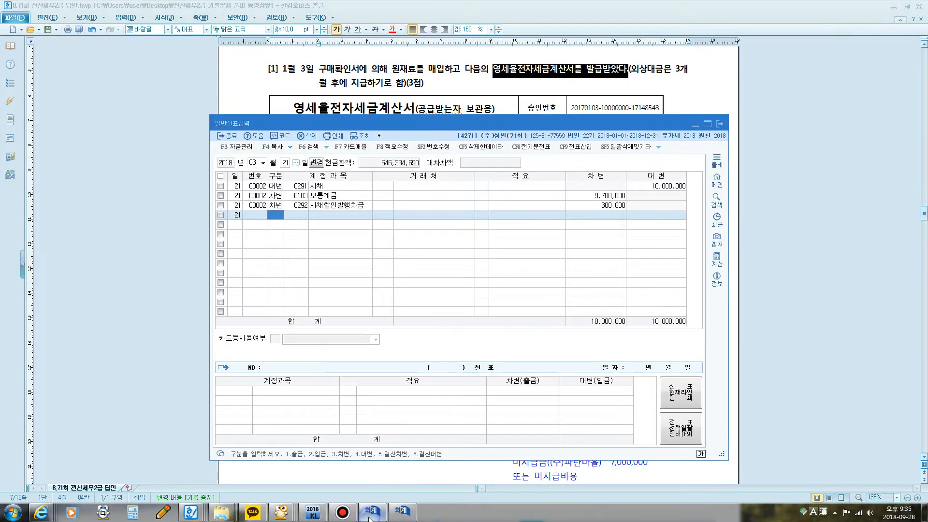
{"action": "left_click", "coordinate": [720, 124]}
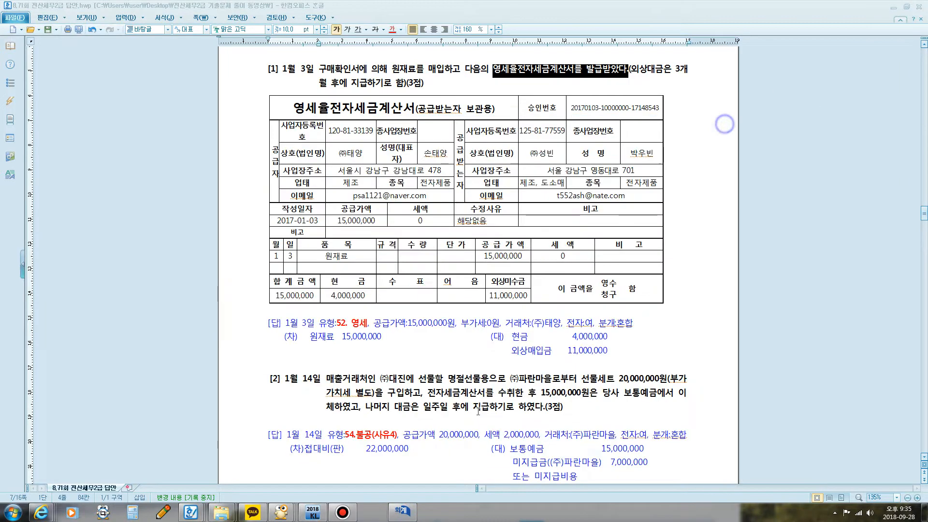
{"action": "left_click", "coordinate": [379, 512]}
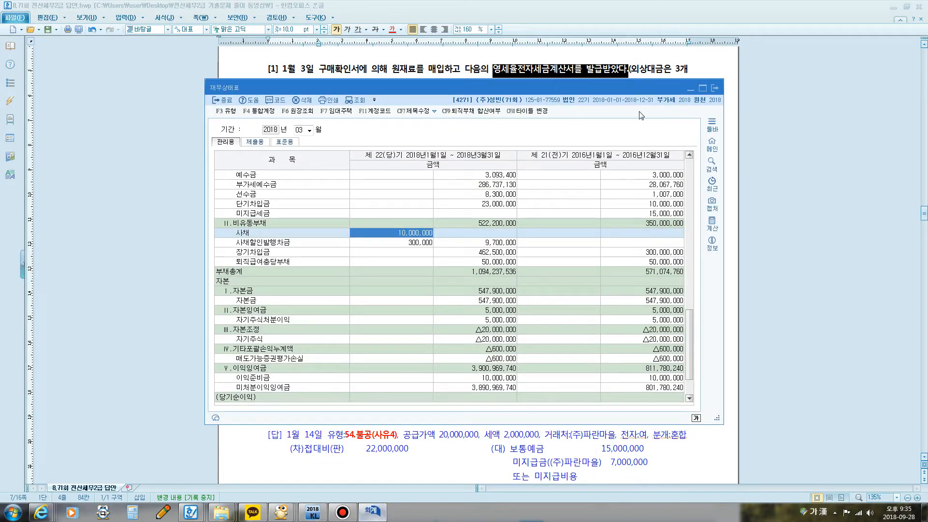
{"action": "left_click", "coordinate": [714, 88]}
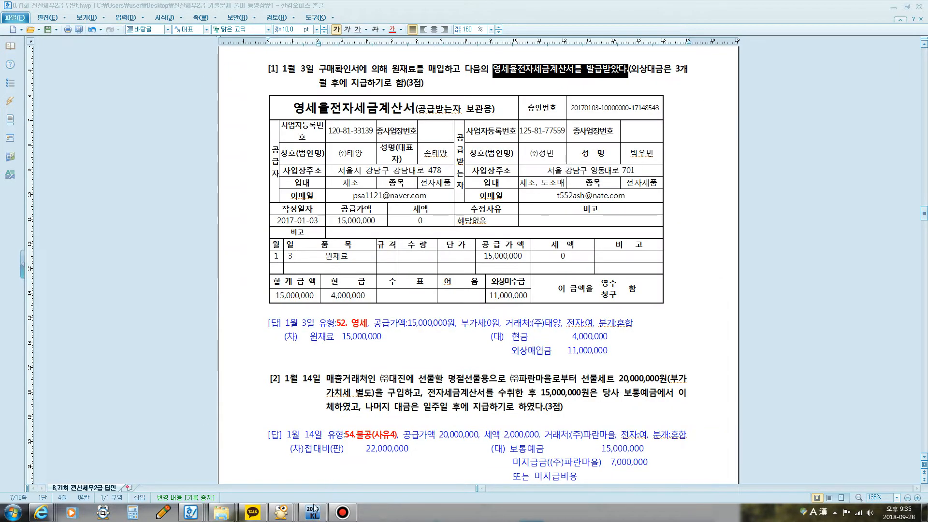
{"action": "left_click", "coordinate": [314, 509]}
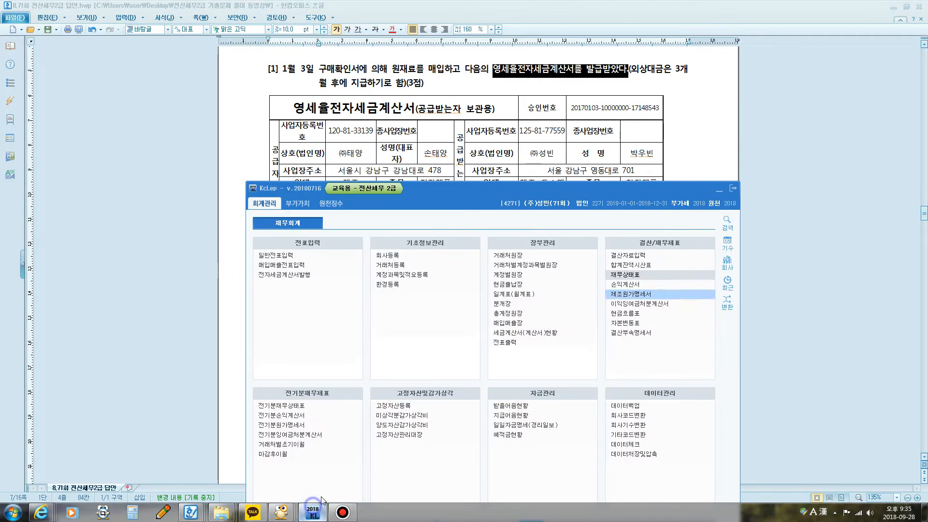
{"action": "left_click", "coordinate": [290, 254]}
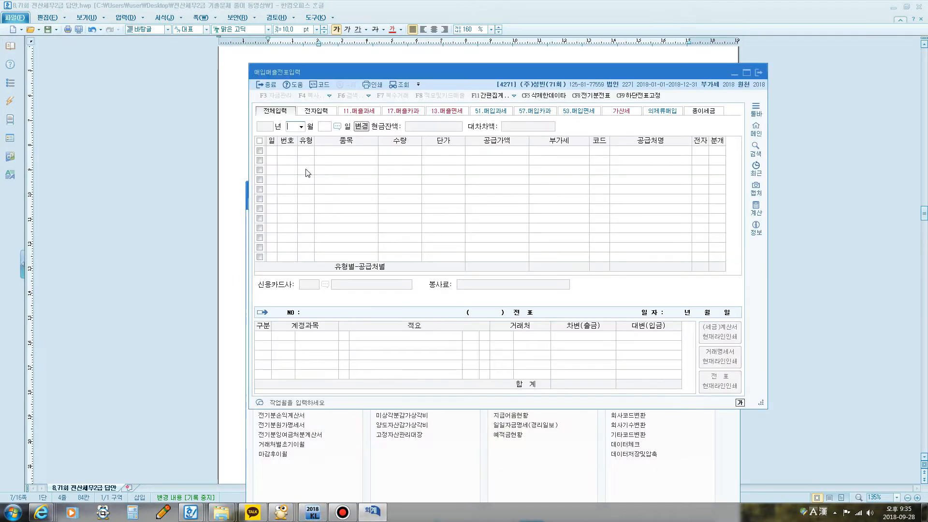
{"action": "left_click_drag", "start_coordinate": [403, 70], "coordinate": [367, 271]}
Step: Open 부가가치세신고서, load the return for January 1 to March 31, 2018, and minimize it with the main window
{"action": "left_click", "coordinate": [436, 200]}
{"action": "left_click", "coordinate": [298, 212]}
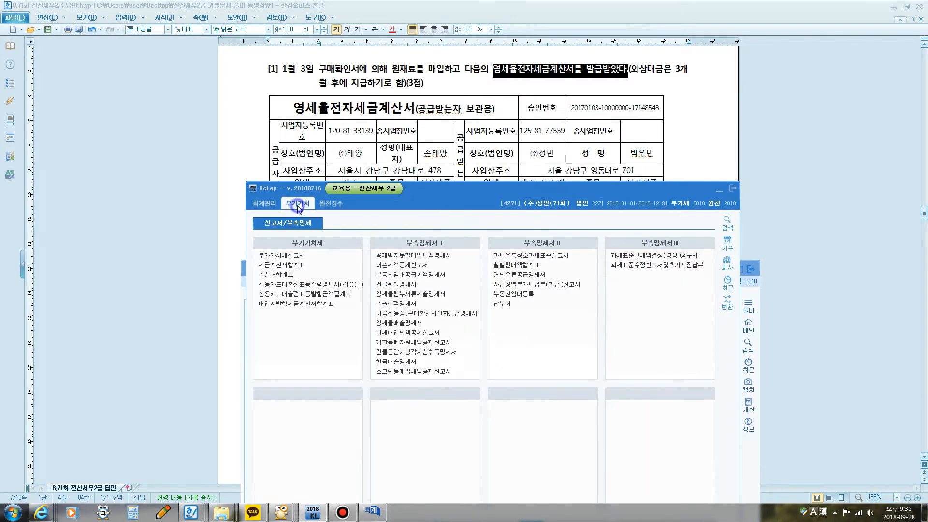
{"action": "left_click", "coordinate": [296, 257]}
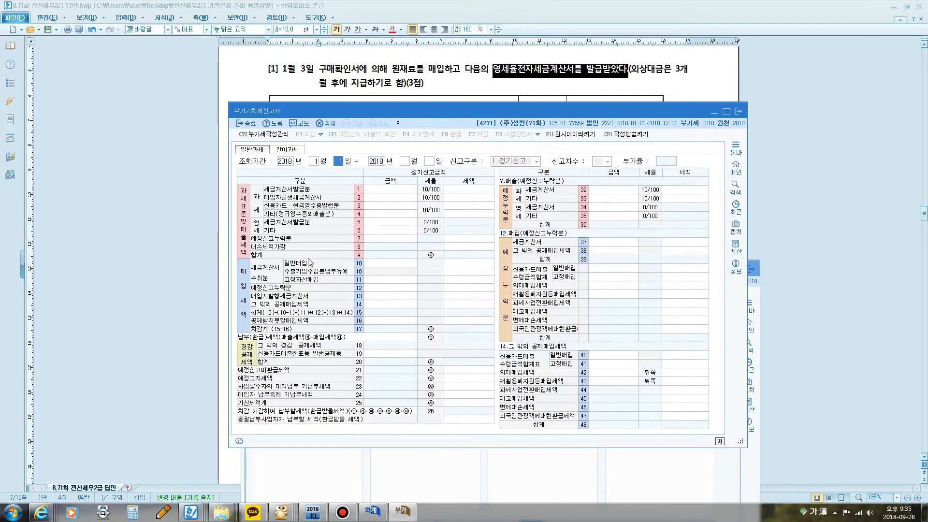
{"action": "key", "text": "Return"}
{"action": "type", "text": "3"}
{"action": "key", "text": "Return"}
{"action": "key", "text": "Return"}
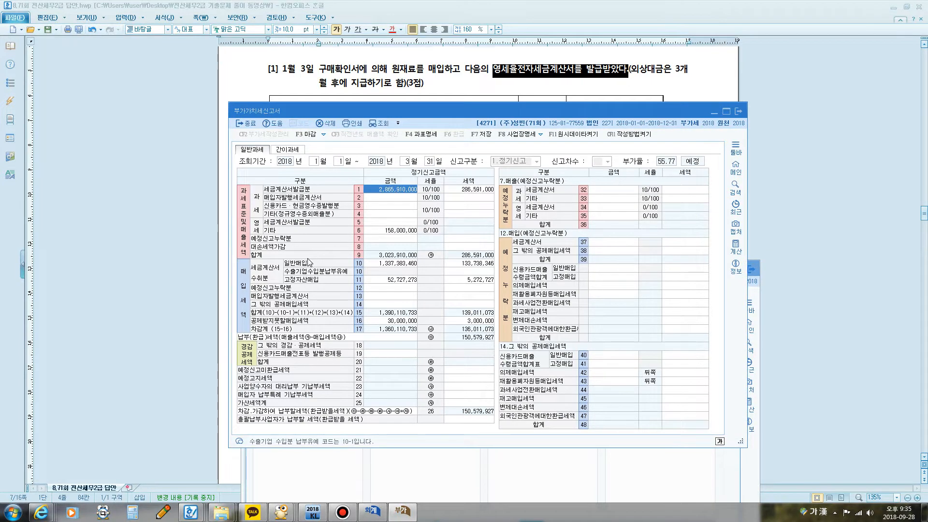
{"action": "left_click", "coordinate": [714, 113]}
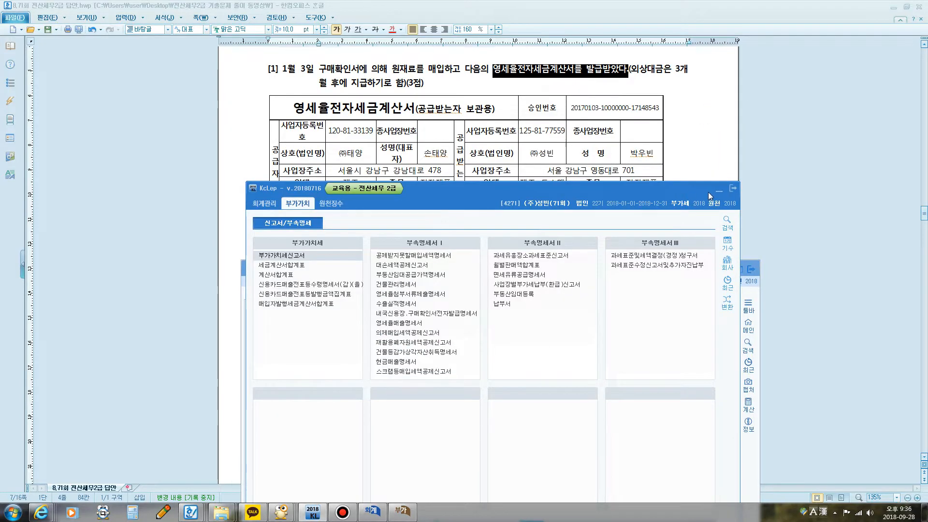
{"action": "left_click", "coordinate": [720, 193]}
Step: Return to the answer document and highlight the 현금 amount 4,000,000 in the total row of question [1]'s invoice
{"action": "left_click_drag", "start_coordinate": [416, 266], "coordinate": [419, 353]}
{"action": "left_click", "coordinate": [454, 322]}
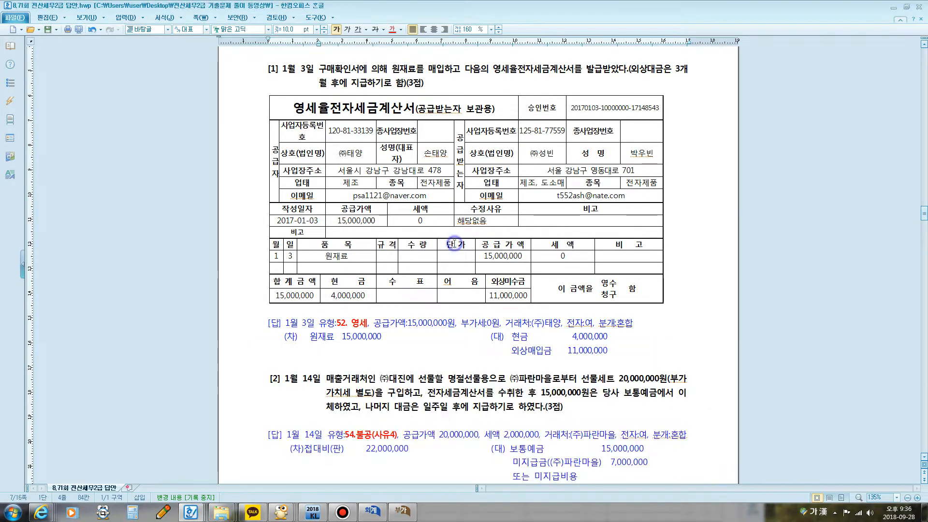
{"action": "scroll", "coordinate": [454, 322], "scroll_direction": "down", "scroll_amount": 3}
{"action": "scroll", "coordinate": [453, 244], "scroll_direction": "down", "scroll_amount": 3}
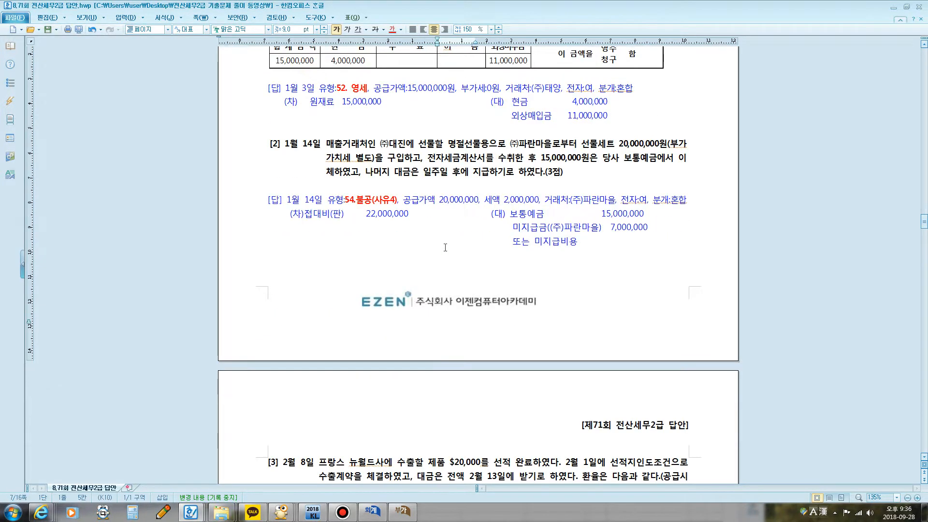
{"action": "left_click_drag", "start_coordinate": [332, 60], "coordinate": [360, 60]}
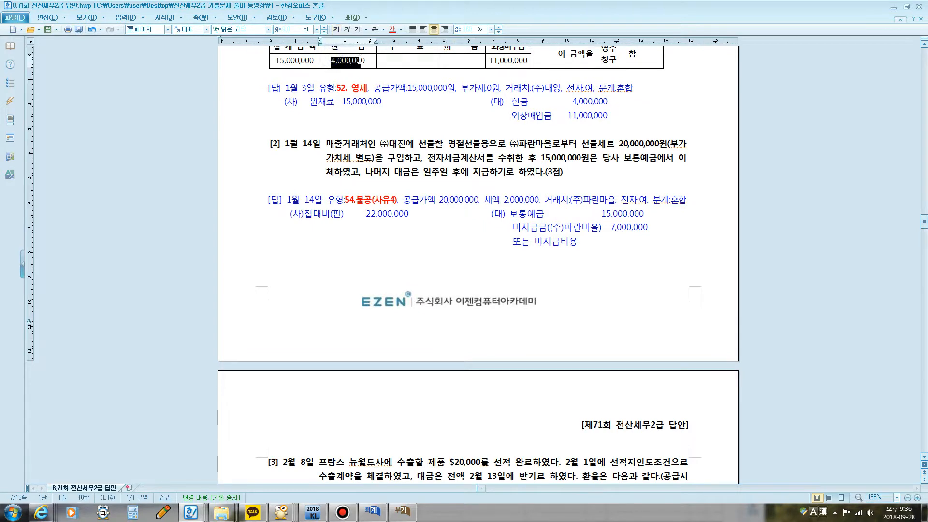
Step: In 매입매출전표입력, start a voucher dated January 3, 2018 with type 52 영세
{"action": "left_click", "coordinate": [372, 512]}
{"action": "left_click_drag", "start_coordinate": [390, 347], "coordinate": [362, 135]}
{"action": "type", "text": "3"}
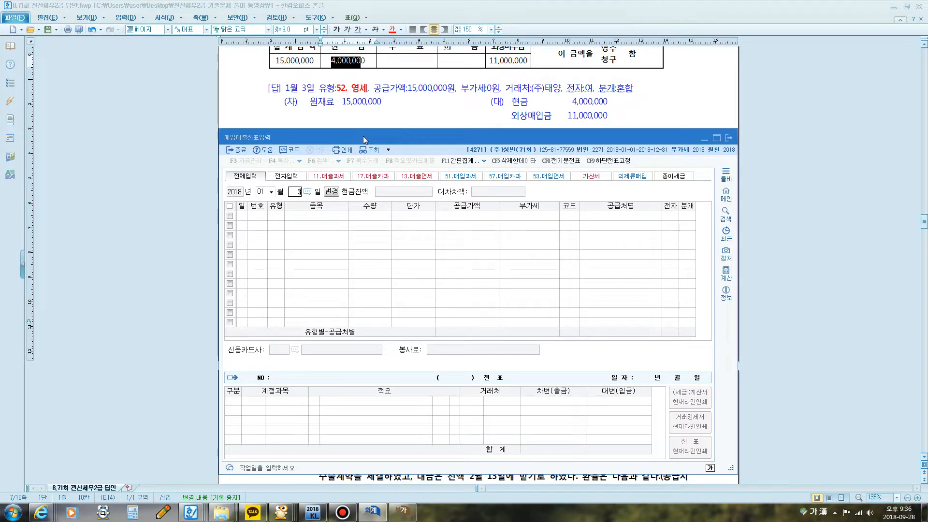
{"action": "key", "text": "Return"}
{"action": "type", "text": "52"}
{"action": "key", "text": "Return"}
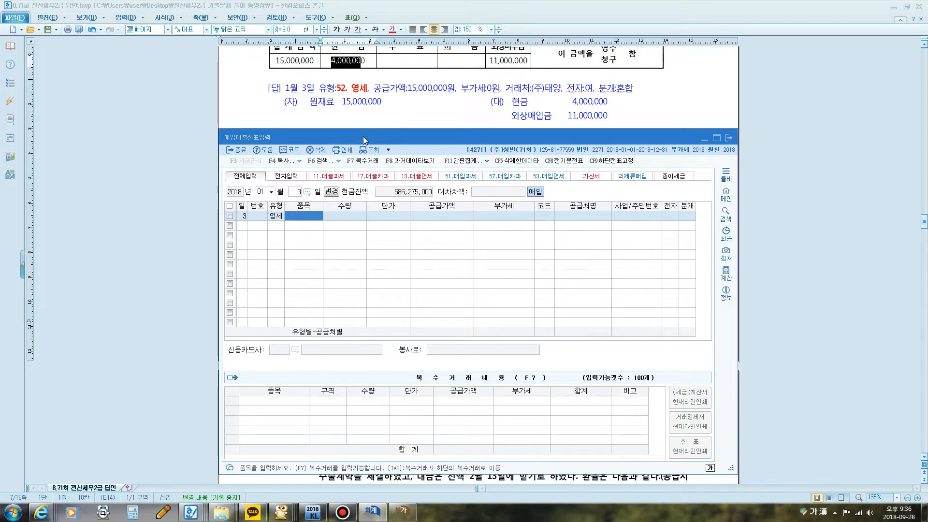
Step: Enter 원재료 as the voucher's 품목 and 15,000,000 as its 공급가액
{"action": "type", "text": "원재료"}
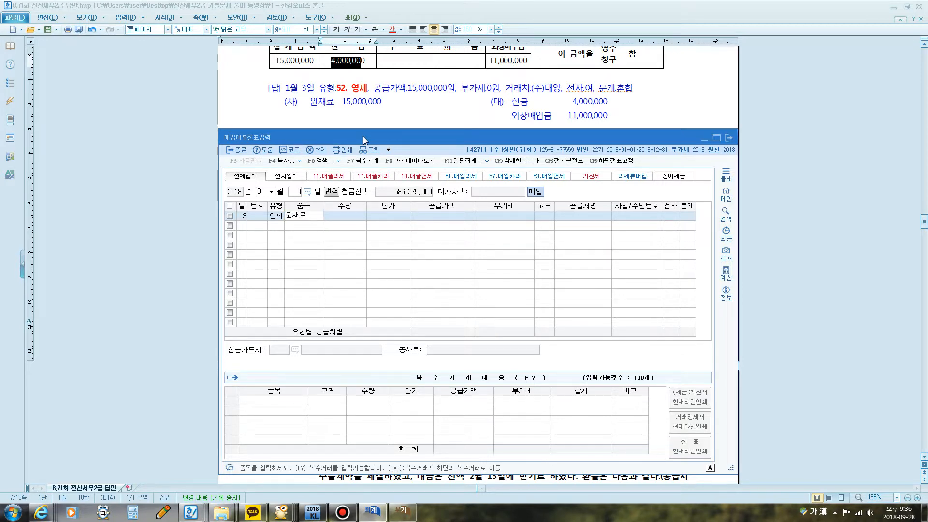
{"action": "key", "text": "Return"}
{"action": "key", "text": "Return"}
{"action": "key", "text": "Return"}
{"action": "type", "text": "15000000"}
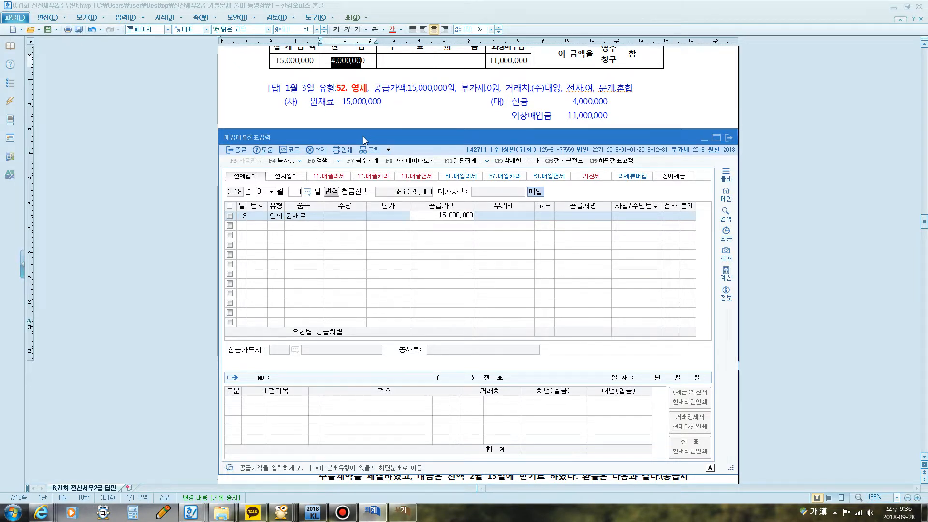
{"action": "key", "text": "Return"}
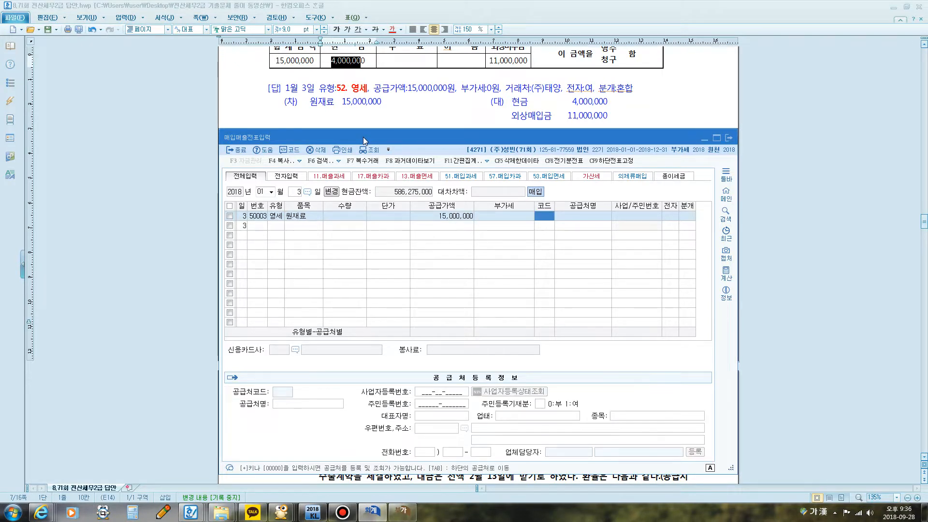
Step: Set the voucher's 공급처 to (주)태양, 전자 to 여 and 분개 to 혼합
{"action": "type", "text": "태양"}
{"action": "key", "text": "Return"}
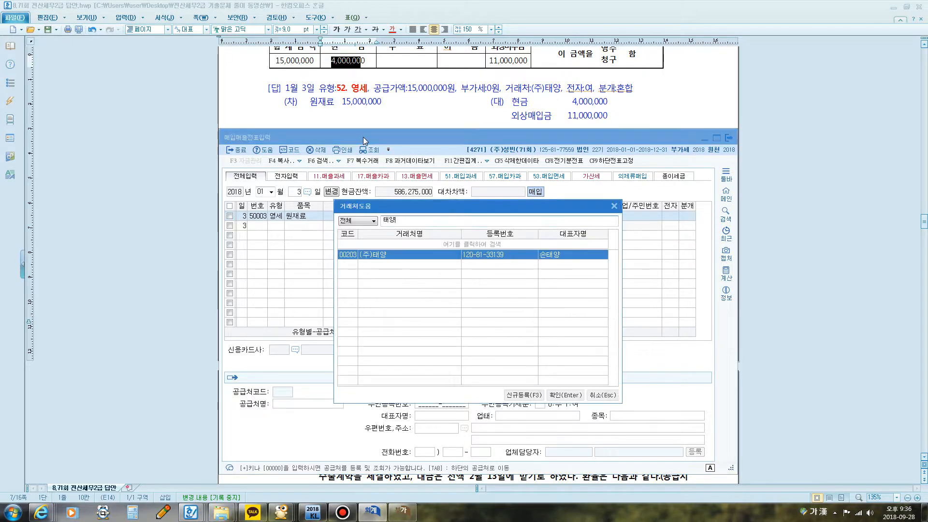
{"action": "key", "text": "Return"}
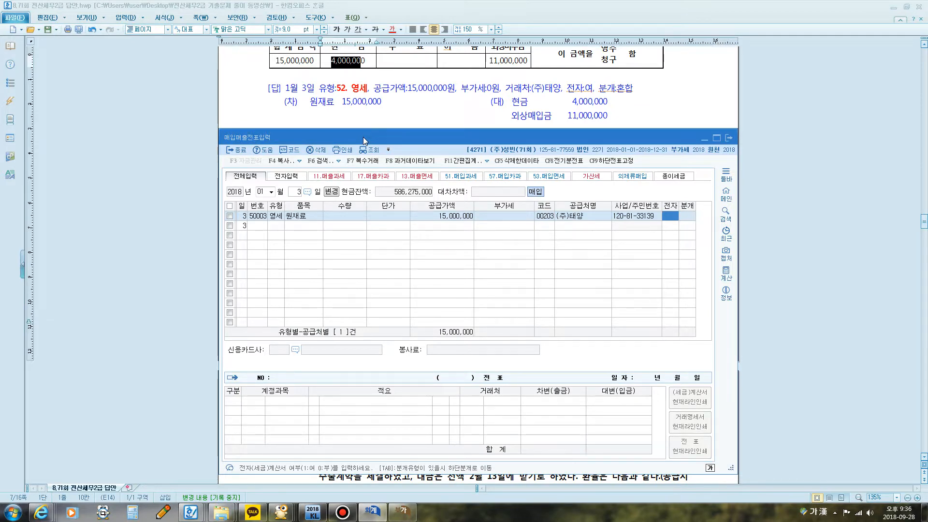
{"action": "type", "text": "1"}
{"action": "key", "text": "Return"}
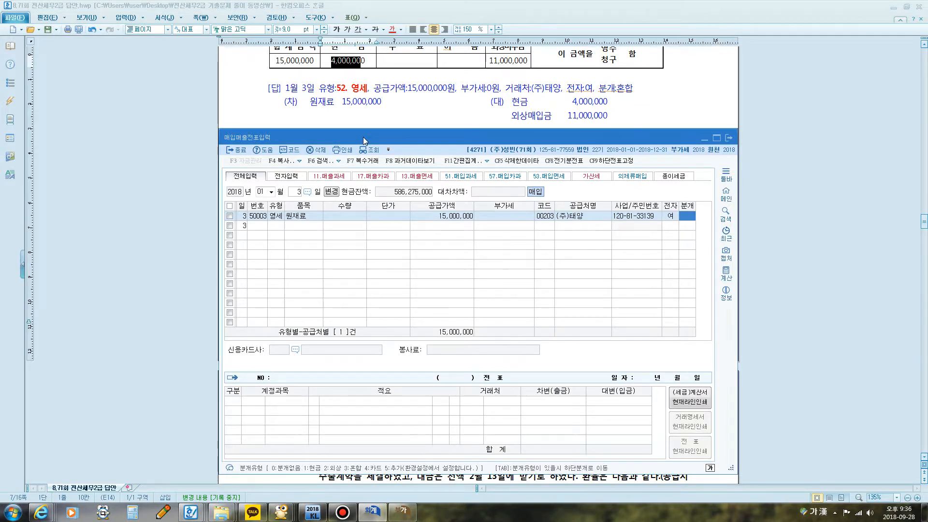
{"action": "type", "text": "3"}
{"action": "key", "text": "Return"}
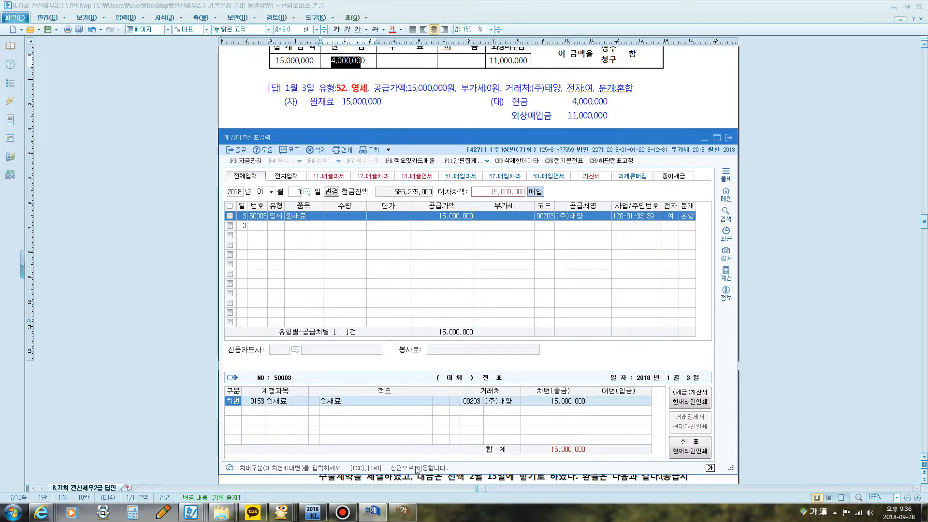
Step: Shorten the voucher window and add a 대변 line for account 0101 현금 with 4,000,000 to the journal entry
{"action": "left_click_drag", "start_coordinate": [415, 471], "coordinate": [423, 394]}
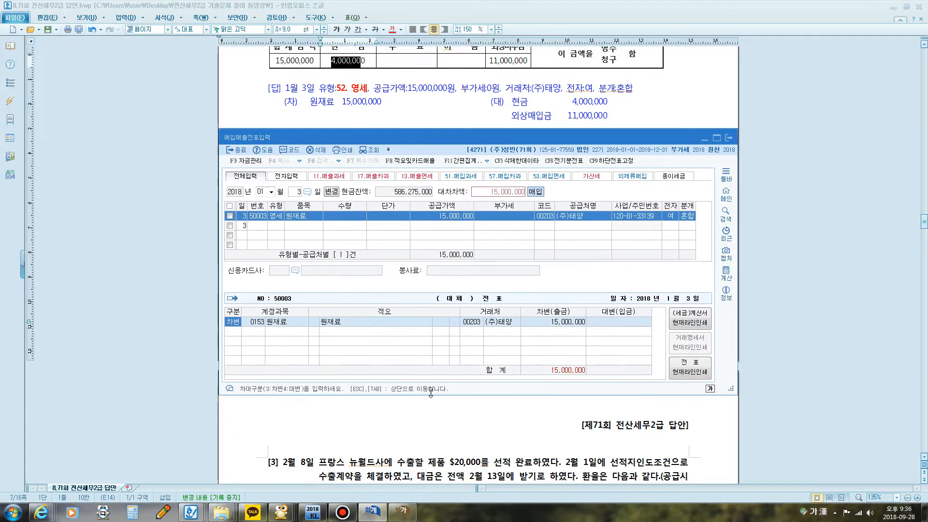
{"action": "key", "text": "Down"}
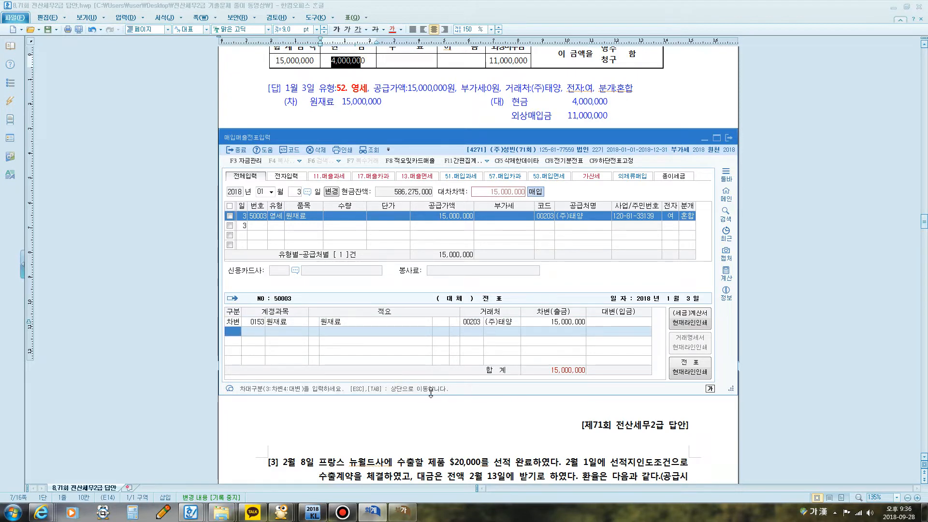
{"action": "type", "text": "4101"}
{"action": "key", "text": "Return"}
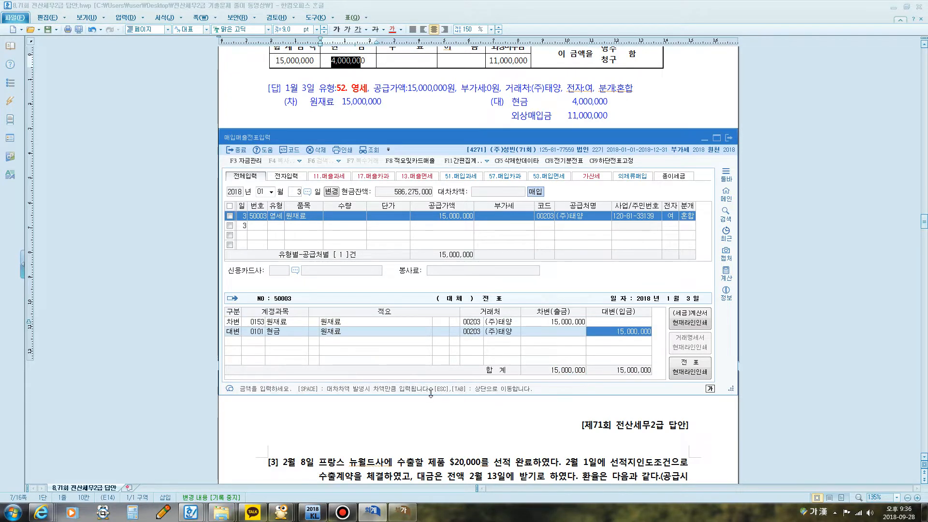
{"action": "type", "text": "4,000,000"}
{"action": "key", "text": "Return"}
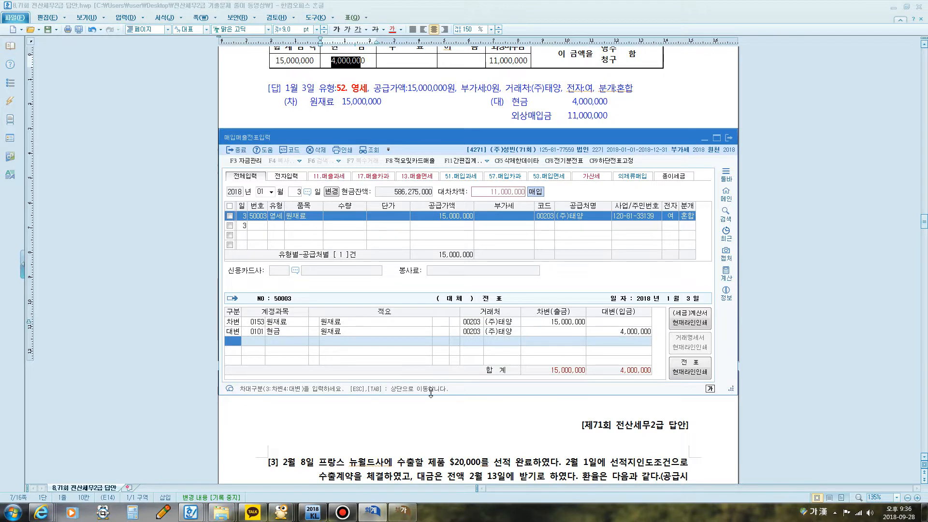
Step: Add a 대변 line for account 0251 외상매입금 with 11,000,000 to complete the January 3 voucher's journal entry
{"action": "type", "text": "4251"}
{"action": "key", "text": "Return"}
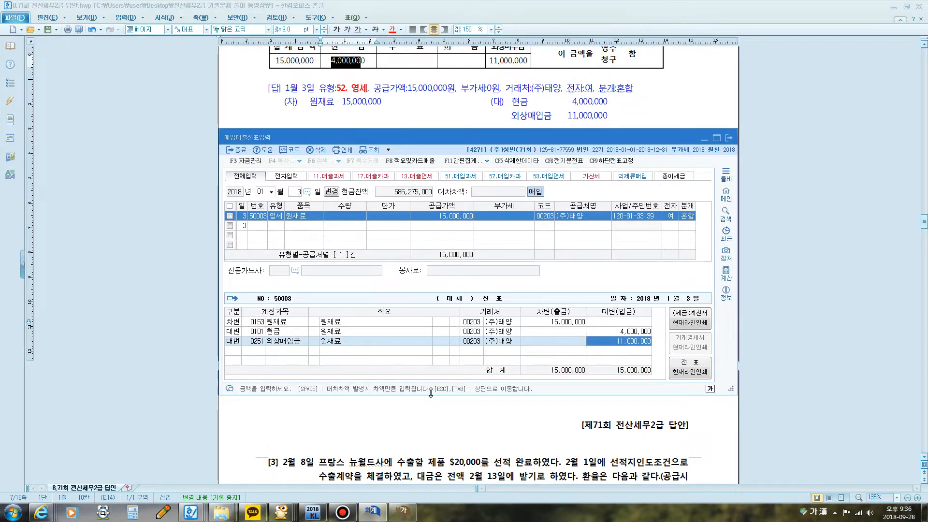
{"action": "key", "text": "Return"}
Step: Switch to the Hangul answer document and check the 외상미수금 heading in question [1]'s invoice table
{"action": "left_click", "coordinate": [483, 115]}
{"action": "scroll", "coordinate": [483, 114], "scroll_direction": "up", "scroll_amount": 1}
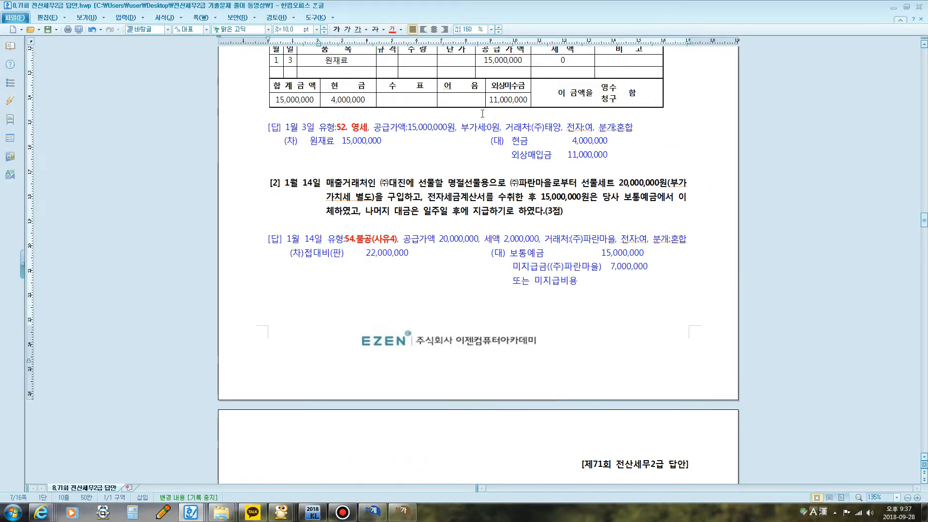
{"action": "left_click_drag", "start_coordinate": [490, 88], "coordinate": [527, 89]}
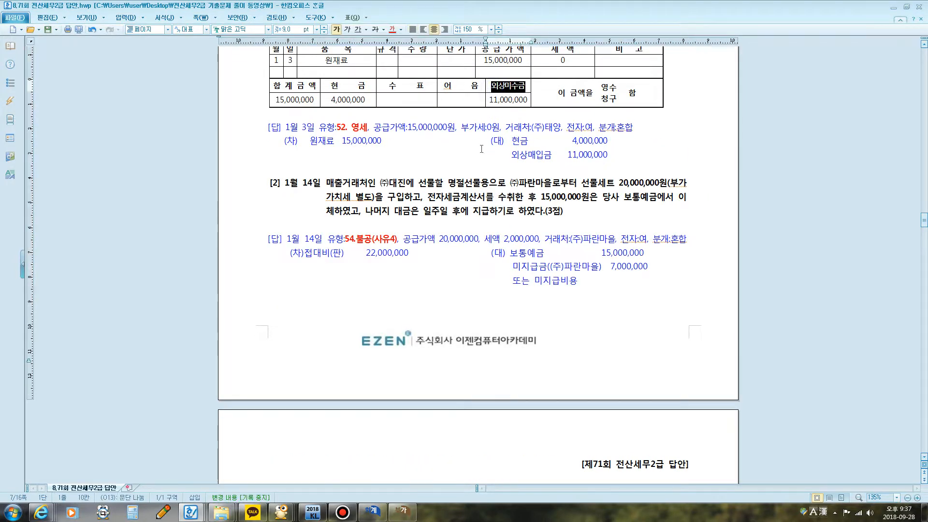
{"action": "left_click", "coordinate": [481, 156]}
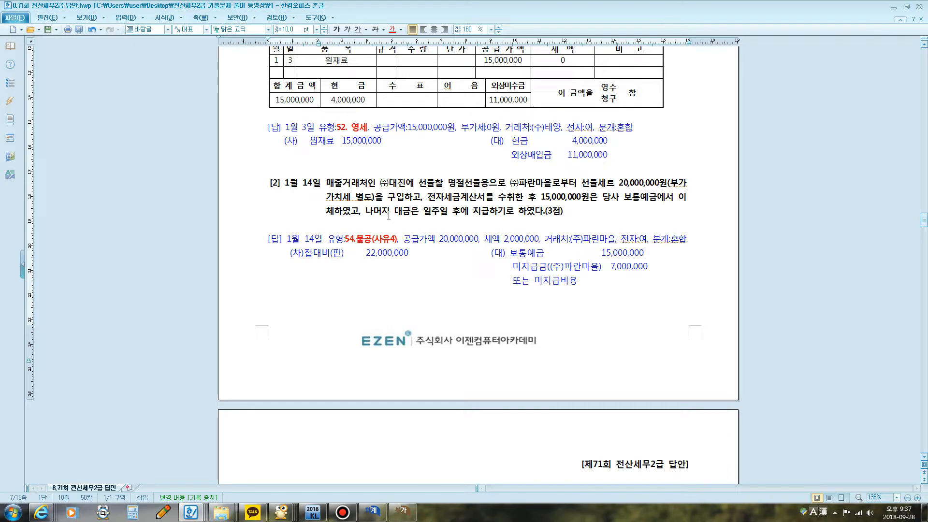
Step: Show KcLep's 부가가치세신고서 and mark the 매입세액 section and the 세금계산서 수취분 일반매입 amount and tax with the screen pen
{"action": "left_click", "coordinate": [401, 511]}
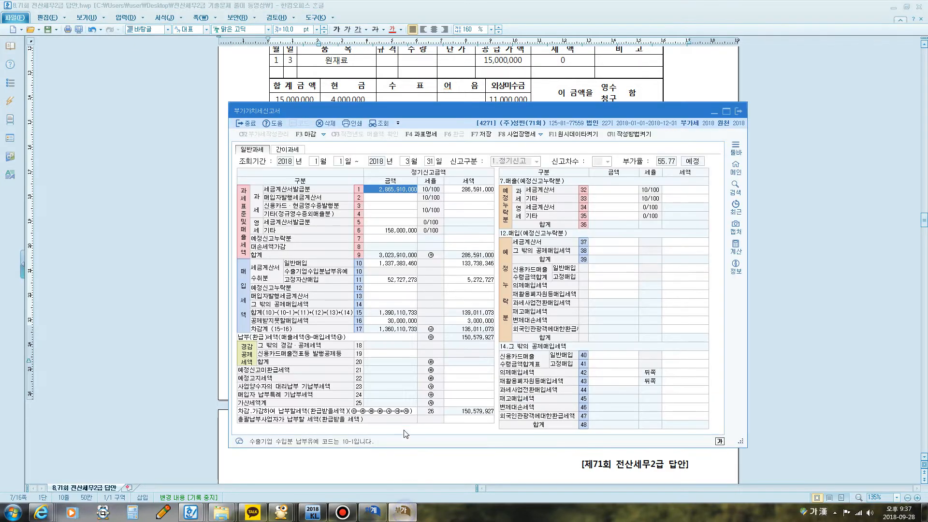
{"action": "key", "text": "F12"}
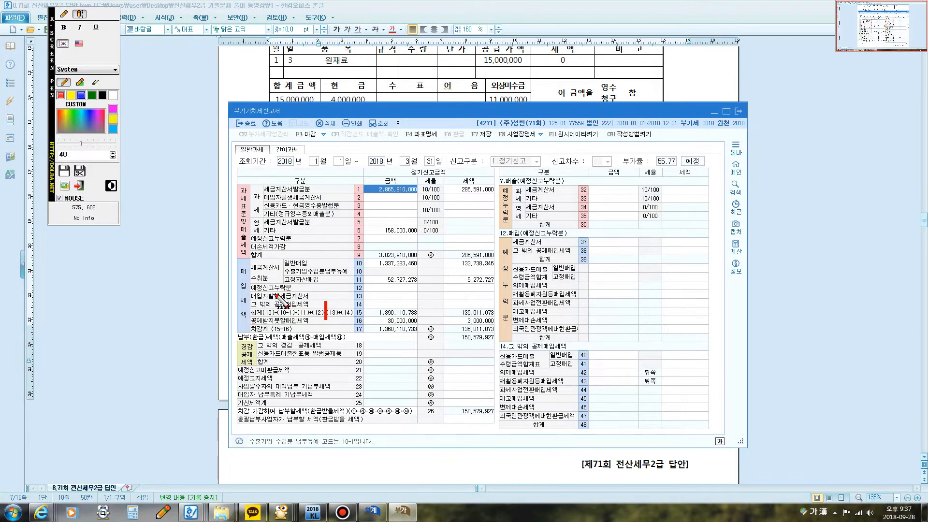
{"action": "left_click", "coordinate": [62, 13]}
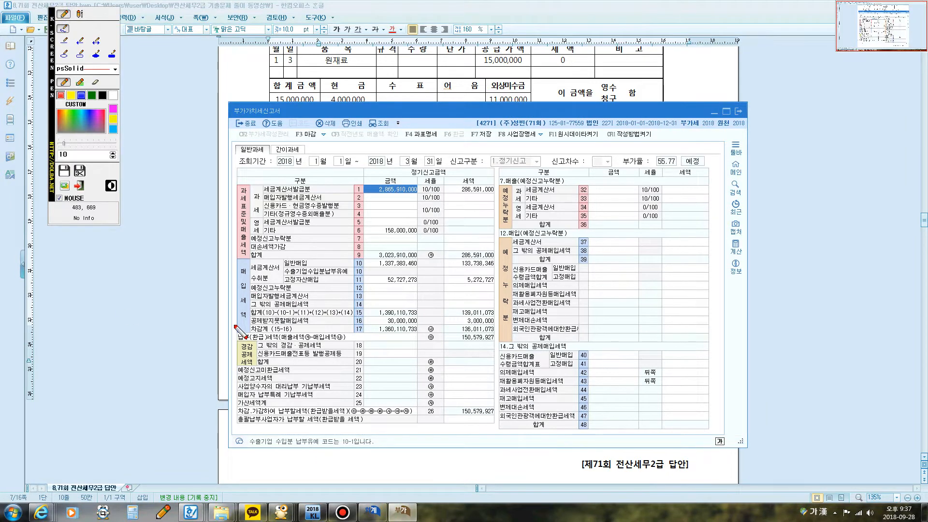
{"action": "mouse_move", "coordinate": [236, 325]}
{"action": "left_mouse_down"}
{"action": "mouse_move", "coordinate": [233, 268]}
{"action": "mouse_move", "coordinate": [247, 292]}
{"action": "mouse_move", "coordinate": [236, 323]}
{"action": "left_mouse_up"}
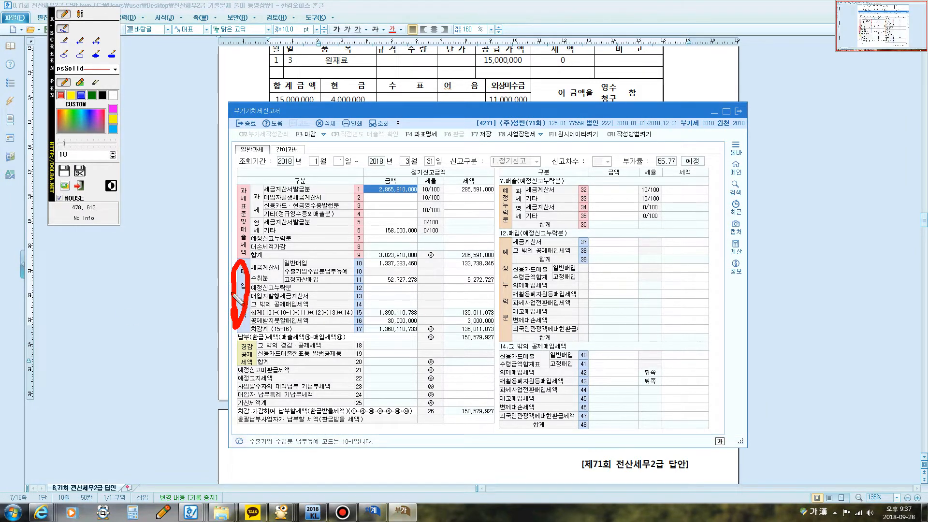
{"action": "mouse_move", "coordinate": [246, 276]}
{"action": "left_mouse_down"}
{"action": "mouse_move", "coordinate": [287, 283]}
{"action": "mouse_move", "coordinate": [251, 261]}
{"action": "mouse_move", "coordinate": [247, 292]}
{"action": "mouse_move", "coordinate": [297, 269]}
{"action": "mouse_move", "coordinate": [286, 267]}
{"action": "mouse_move", "coordinate": [424, 263]}
{"action": "mouse_move", "coordinate": [375, 257]}
{"action": "mouse_move", "coordinate": [372, 271]}
{"action": "left_mouse_up"}
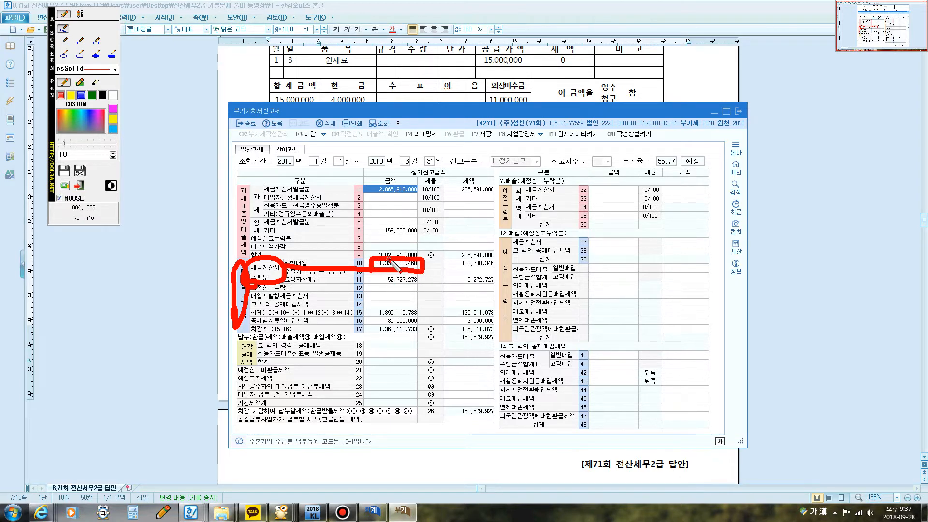
{"action": "left_click_drag", "start_coordinate": [417, 256], "coordinate": [494, 265]}
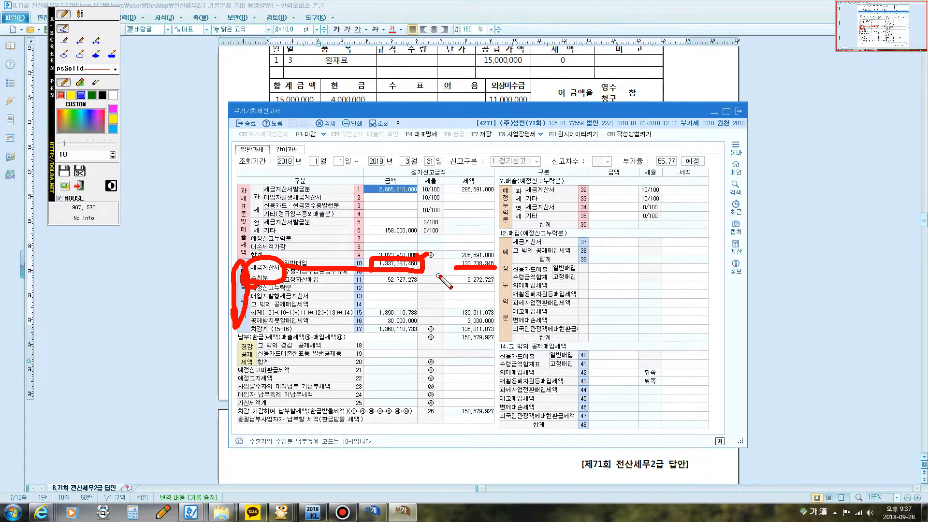
{"action": "key", "text": "Escape"}
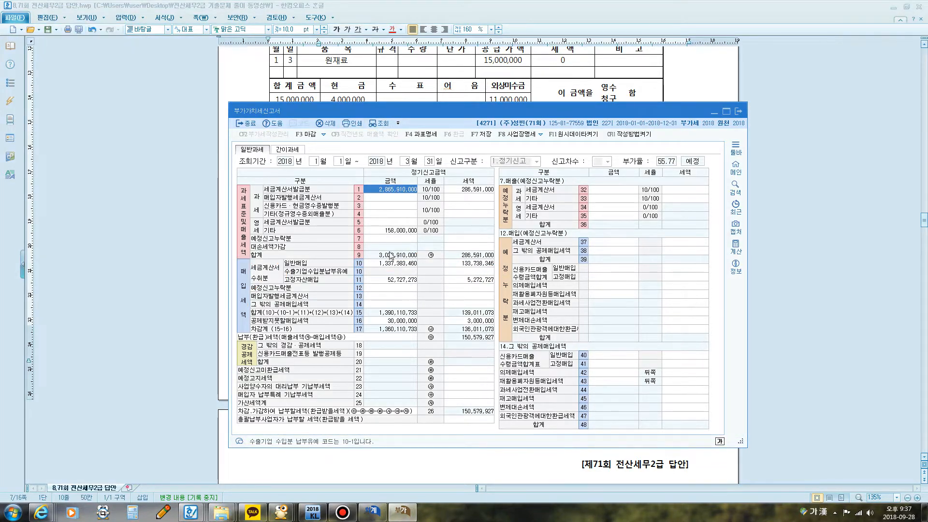
Step: Re-query the 부가가치세신고서 to check its 일반매입 row, and return to the Hangul document at question [2]
{"action": "left_click", "coordinate": [380, 123]}
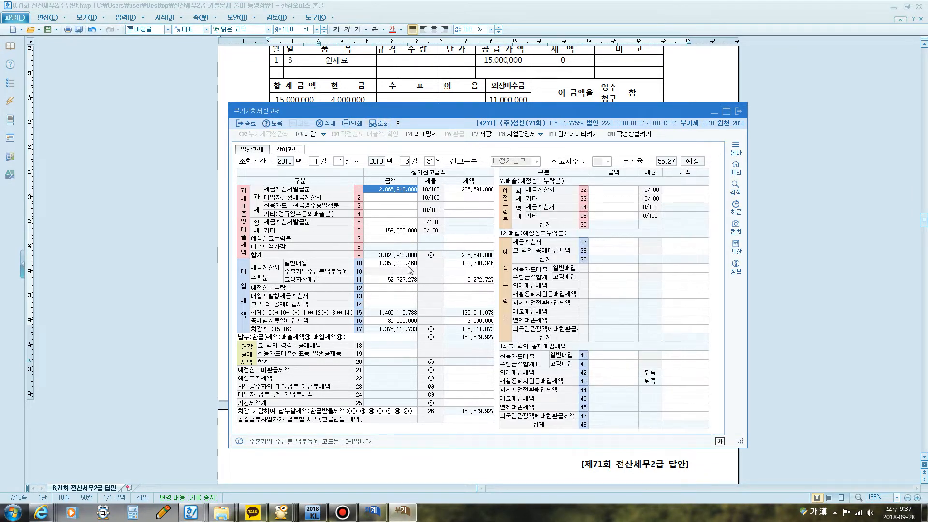
{"action": "left_click", "coordinate": [474, 265]}
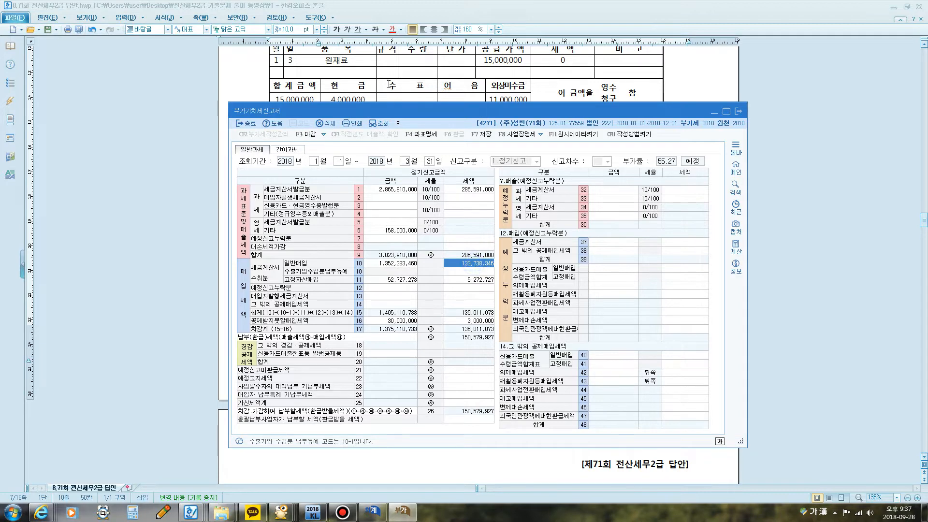
{"action": "left_click", "coordinate": [389, 85]}
{"action": "scroll", "coordinate": [408, 256], "scroll_direction": "down", "scroll_amount": 1}
{"action": "scroll", "coordinate": [408, 257], "scroll_direction": "down", "scroll_amount": 2}
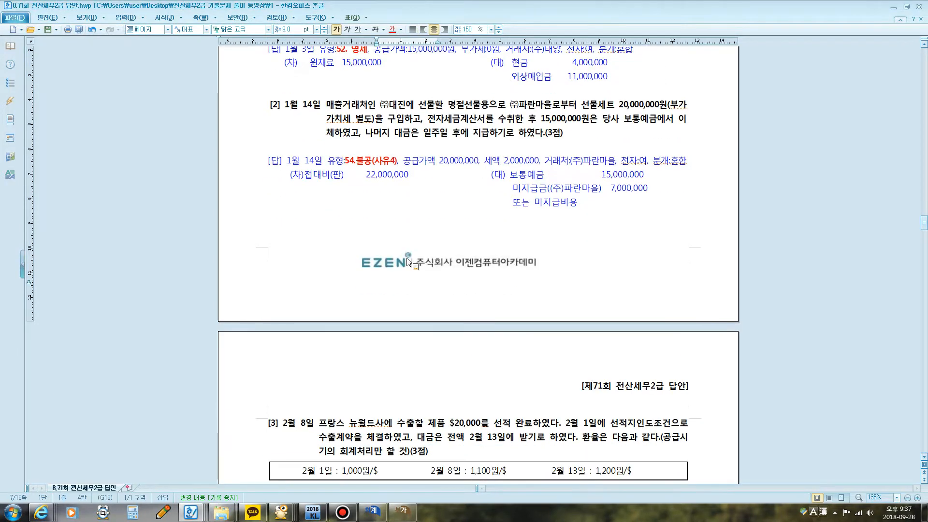
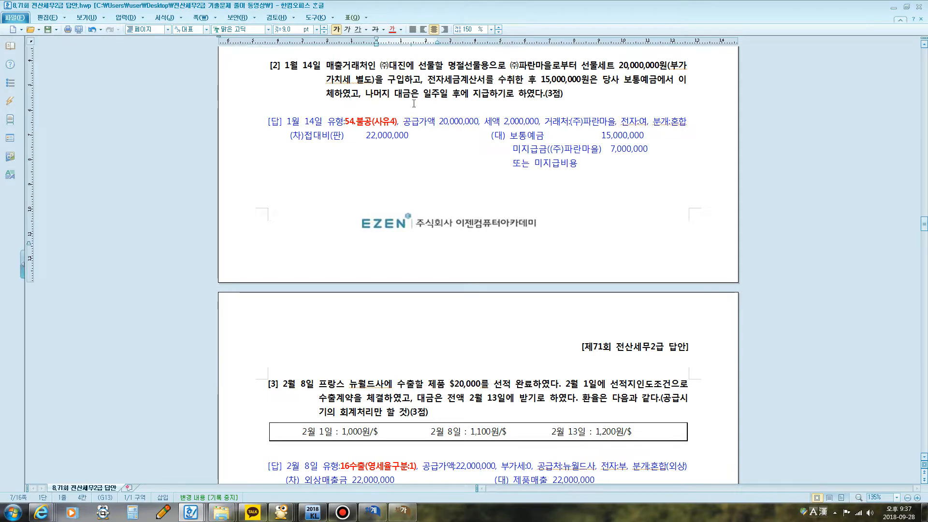
Step: Underline the gift to customer ㈜대진 and the 전자세금계산서 receipt in question [2] with the screen pen, writing 54 beside them
{"action": "key", "text": "F12"}
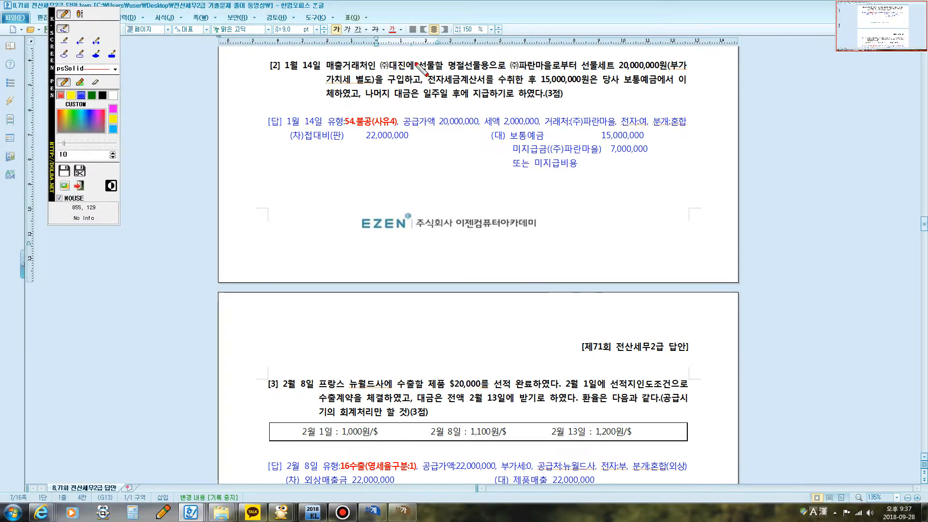
{"action": "left_click_drag", "start_coordinate": [326, 70], "coordinate": [440, 69]}
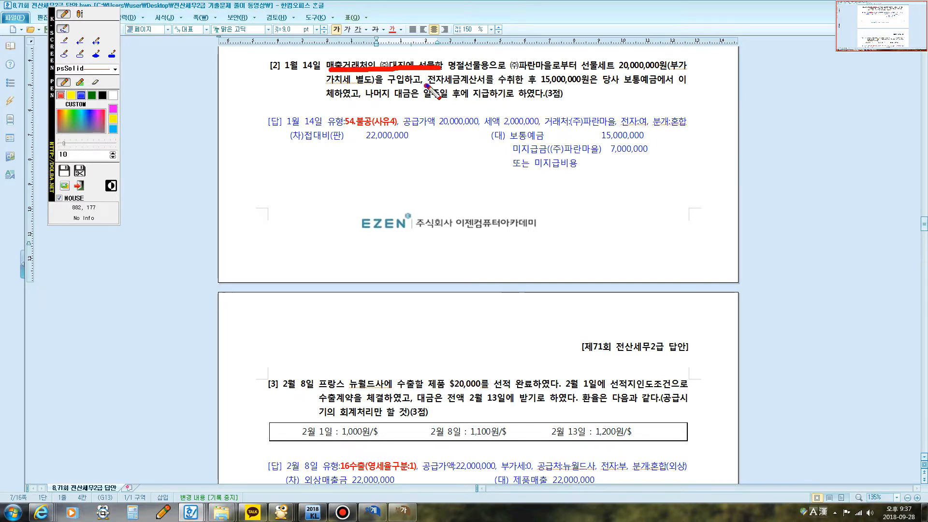
{"action": "left_click_drag", "start_coordinate": [425, 85], "coordinate": [512, 86]}
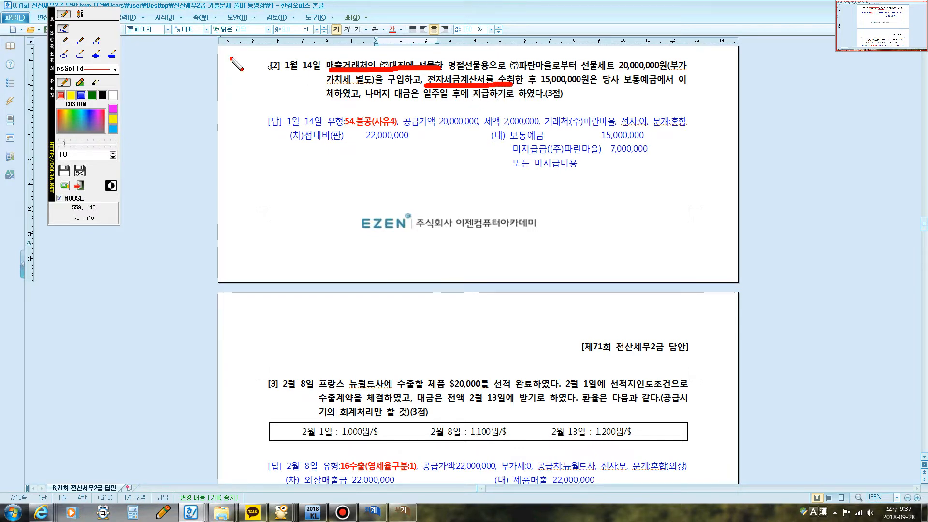
{"action": "mouse_move", "coordinate": [446, 85]}
{"action": "left_mouse_down"}
{"action": "mouse_move", "coordinate": [446, 109]}
{"action": "mouse_move", "coordinate": [457, 116]}
{"action": "mouse_move", "coordinate": [440, 123]}
{"action": "mouse_move", "coordinate": [465, 99]}
{"action": "mouse_move", "coordinate": [468, 118]}
{"action": "left_mouse_up"}
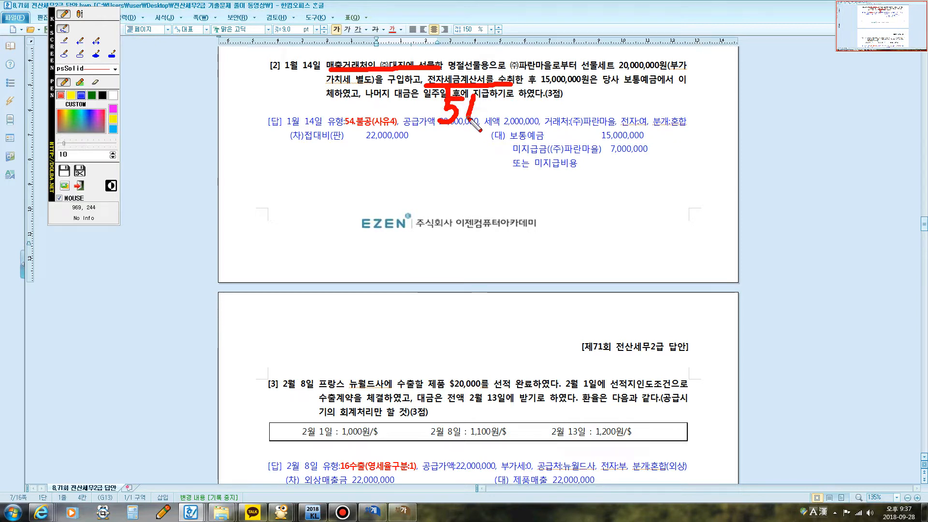
{"action": "mouse_move", "coordinate": [468, 118]}
{"action": "left_mouse_down"}
{"action": "mouse_move", "coordinate": [491, 118]}
{"action": "mouse_move", "coordinate": [478, 135]}
{"action": "left_mouse_up"}
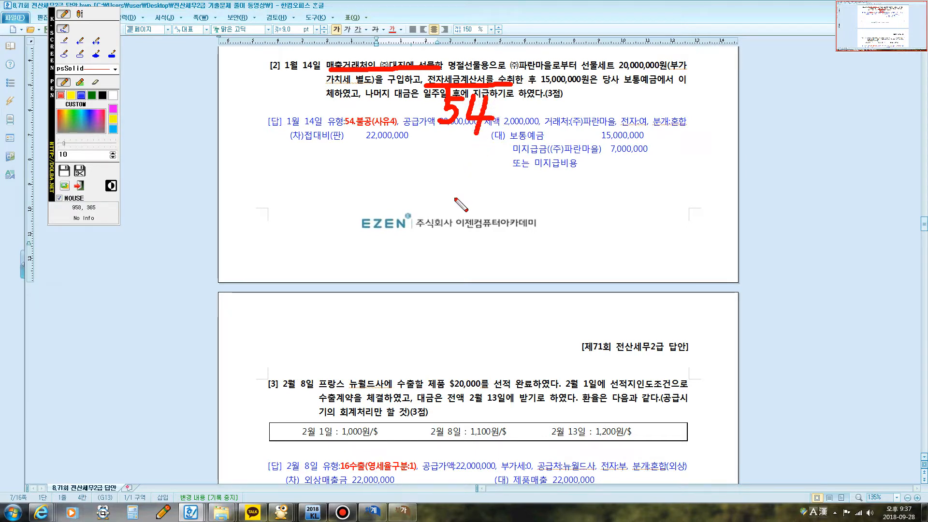
{"action": "key", "text": "Escape"}
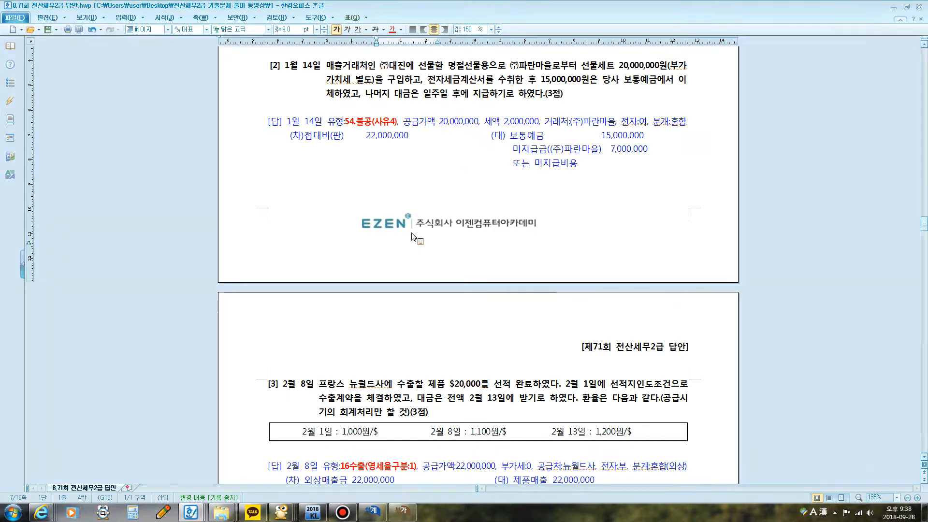
Step: Switch to KcLep's 매입매출전표입력 and start a January 14 voucher with type 54 불공
{"action": "left_click", "coordinate": [372, 510]}
{"action": "left_click", "coordinate": [297, 193]}
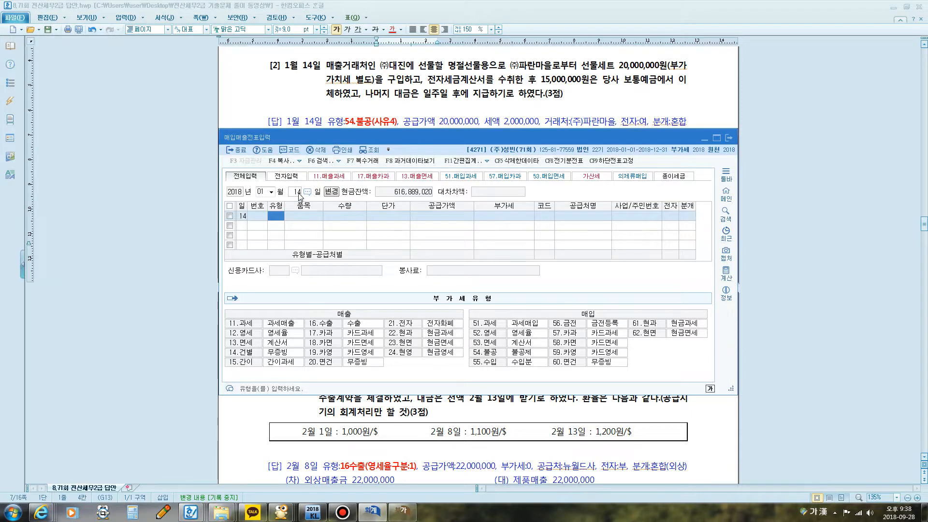
{"action": "type", "text": "54"}
{"action": "key", "text": "Return"}
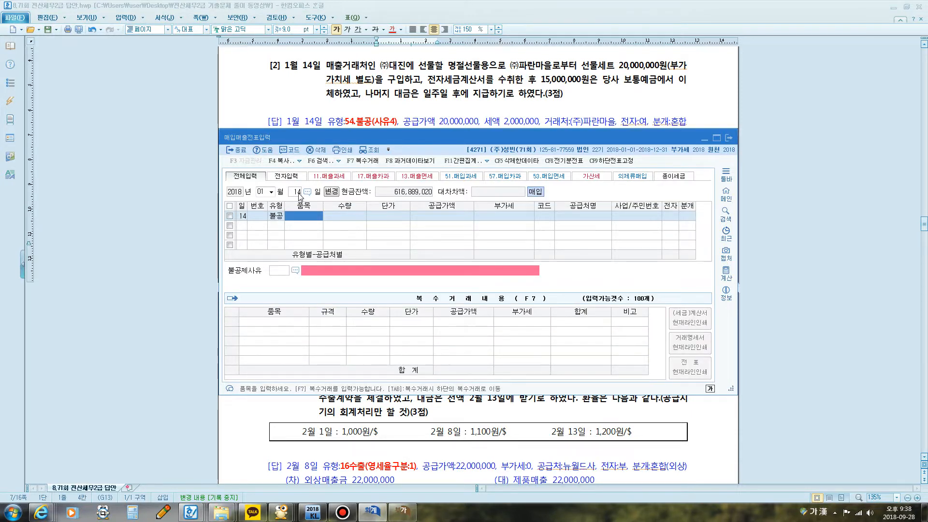
Step: Enter 선물세트 as the 품목 and 20,000,000 as the 공급가액 of the January 14 voucher
{"action": "type", "text": "ㅅㅓㅁ"}
{"action": "key", "text": "BackSpace"}
{"action": "key", "text": "BackSpace"}
{"action": "key", "text": "BackSpace"}
{"action": "type", "text": "선물"}
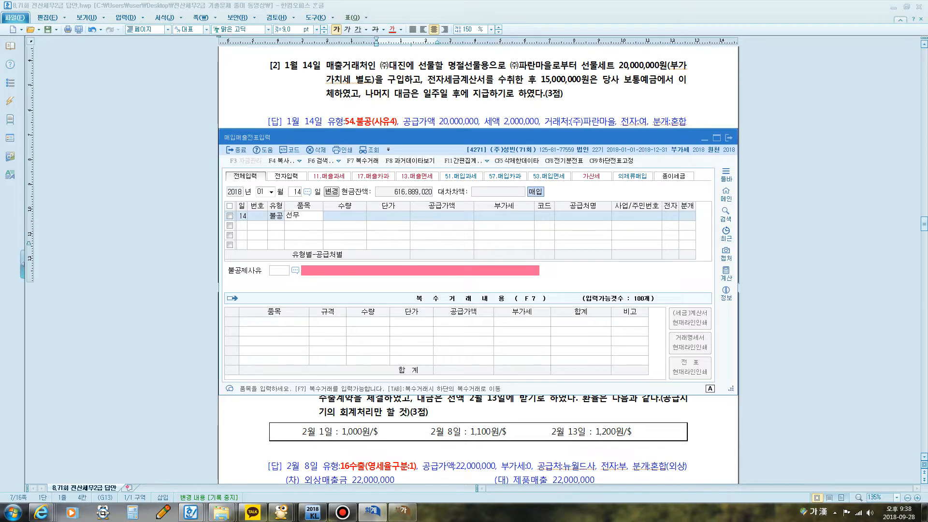
{"action": "type", "text": "세트"}
{"action": "key", "text": "Return"}
{"action": "key", "text": "Return"}
{"action": "key", "text": "Return"}
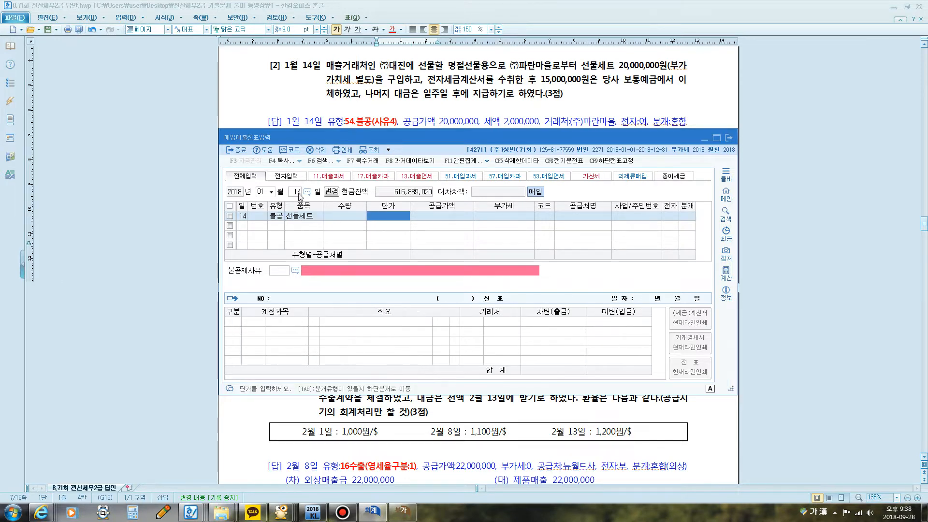
{"action": "type", "text": "20000000"}
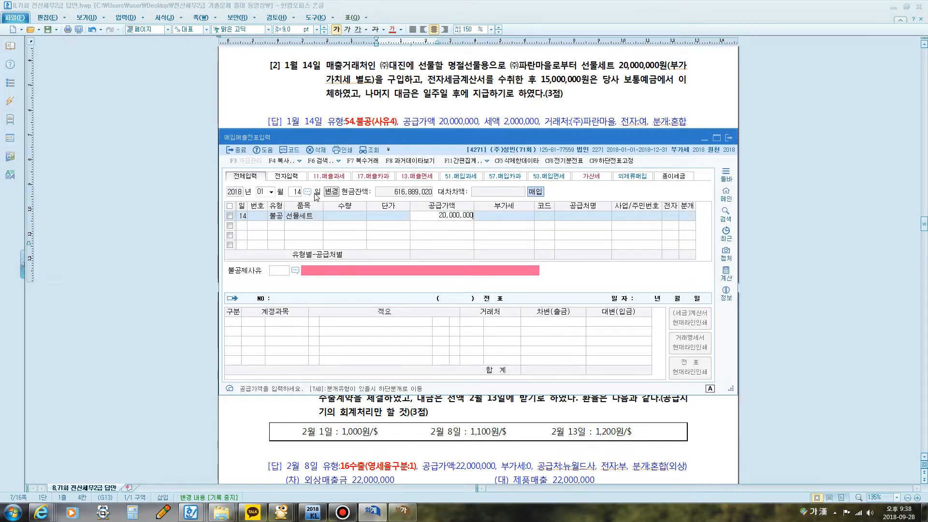
{"action": "key", "text": "Return"}
Step: Look up 파란 to set the supplier to 00210 (주)파란마을, and mark the invoice as electronic (전자: 여)
{"action": "key", "text": "Return"}
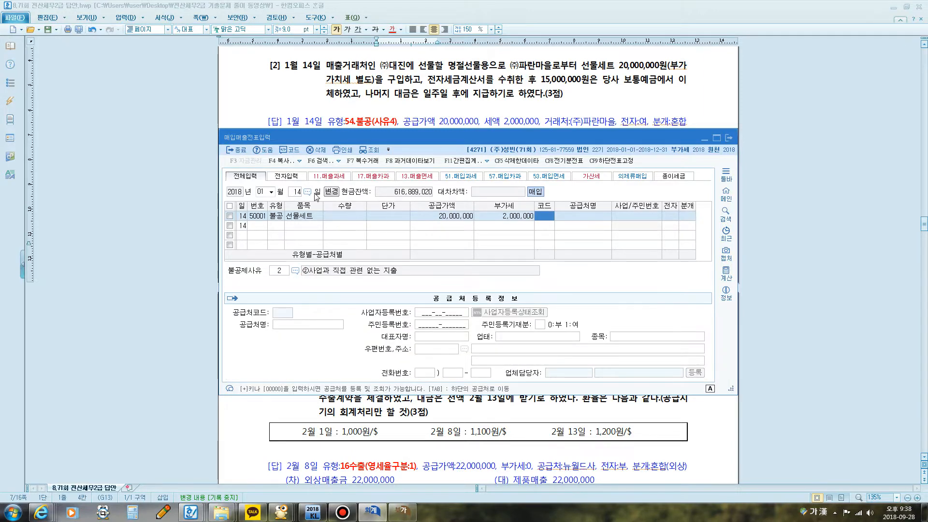
{"action": "type", "text": "파란"}
{"action": "key", "text": "Return"}
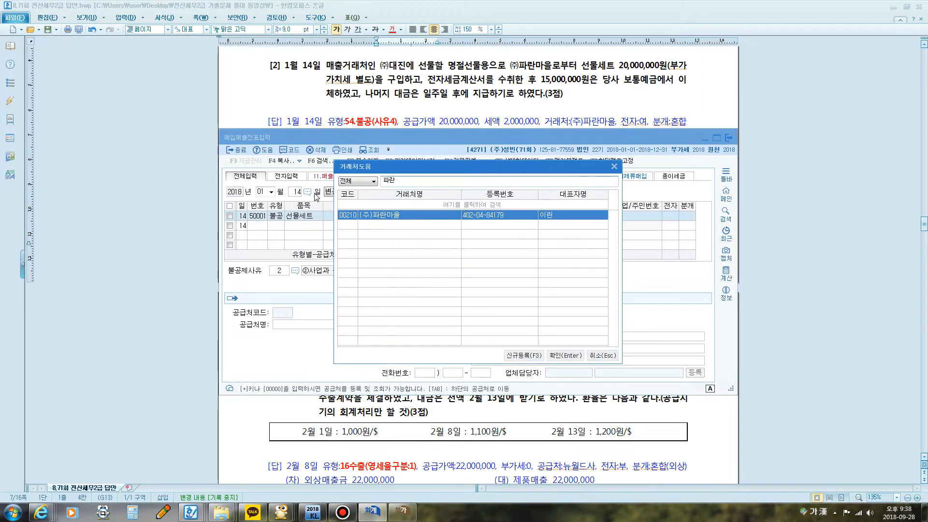
{"action": "key", "text": "Return"}
{"action": "key", "text": "Return"}
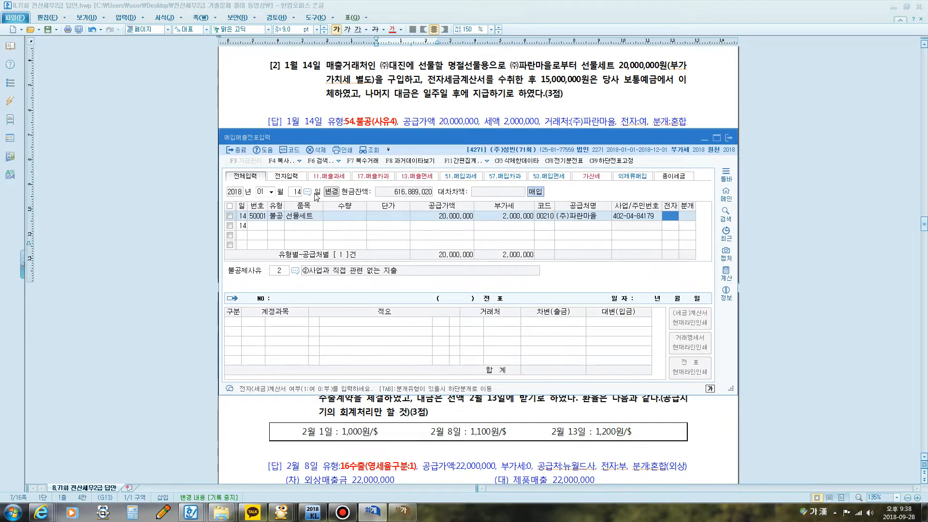
{"action": "type", "text": "1"}
{"action": "key", "text": "Return"}
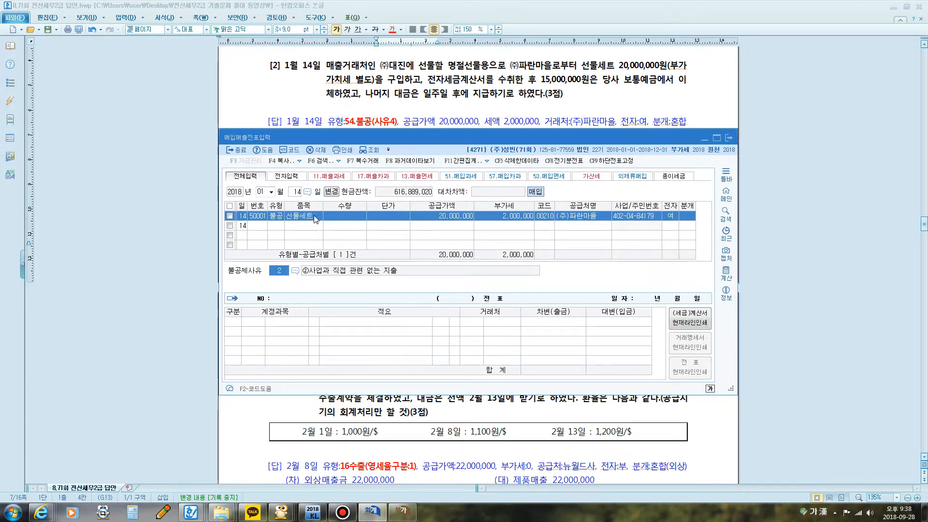
Step: Set the 불공제사유 to 4 접대비 및 이와 유사한 비용 관련 and the 분개 type to 3 혼합
{"action": "key", "text": "F2"}
{"action": "left_click", "coordinate": [432, 244]}
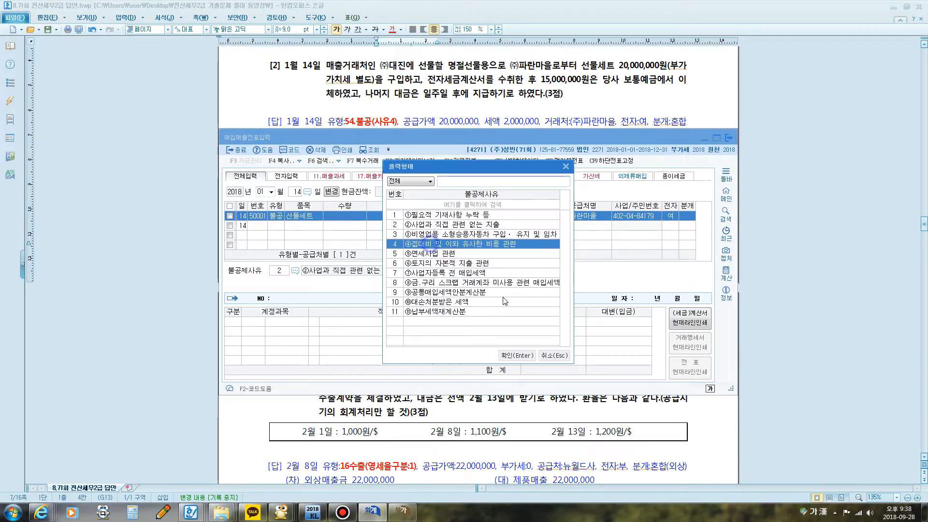
{"action": "left_click", "coordinate": [517, 356]}
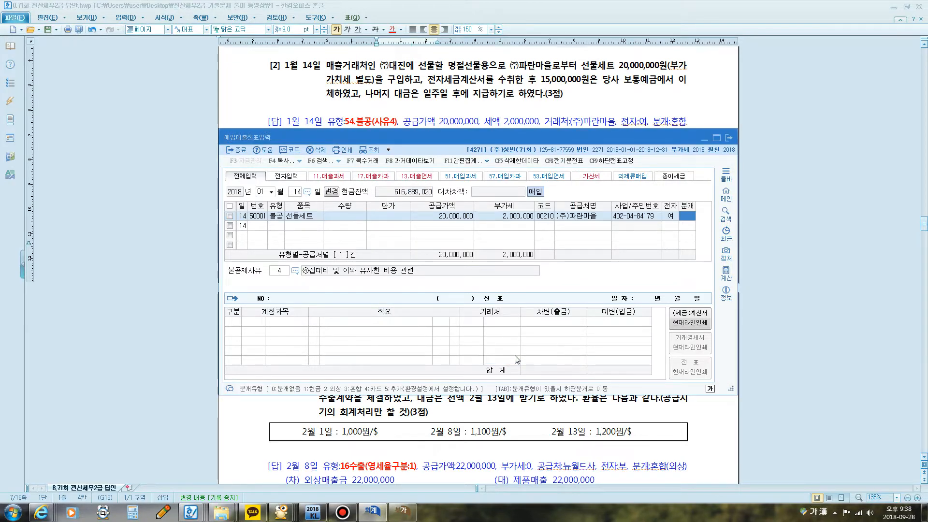
{"action": "type", "text": "3"}
{"action": "key", "text": "Return"}
Step: Change the 차변 line's account to 0813 접대비 (판매관리비)
{"action": "key", "text": "Return"}
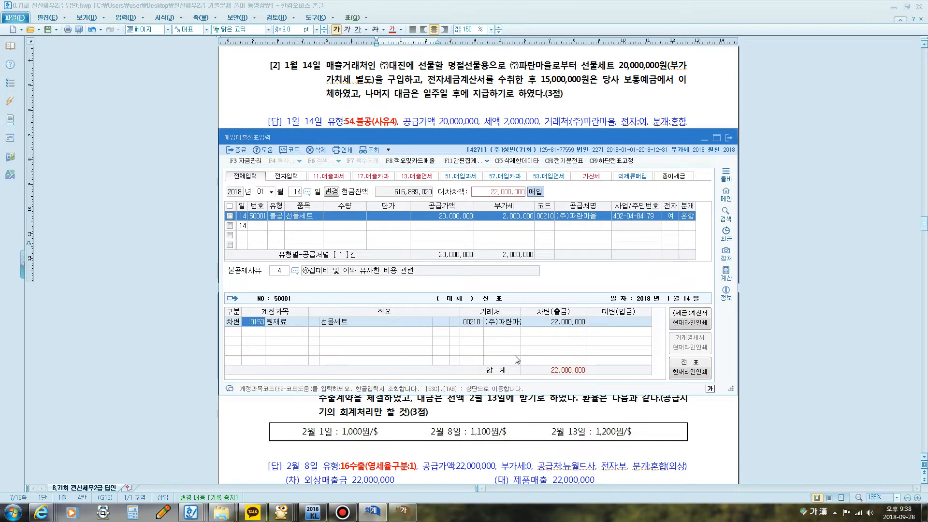
{"action": "type", "text": "접대"}
{"action": "key", "text": "Return"}
{"action": "key", "text": "Down"}
{"action": "key", "text": "Down"}
{"action": "key", "text": "Down"}
{"action": "key", "text": "Down"}
{"action": "key", "text": "Down"}
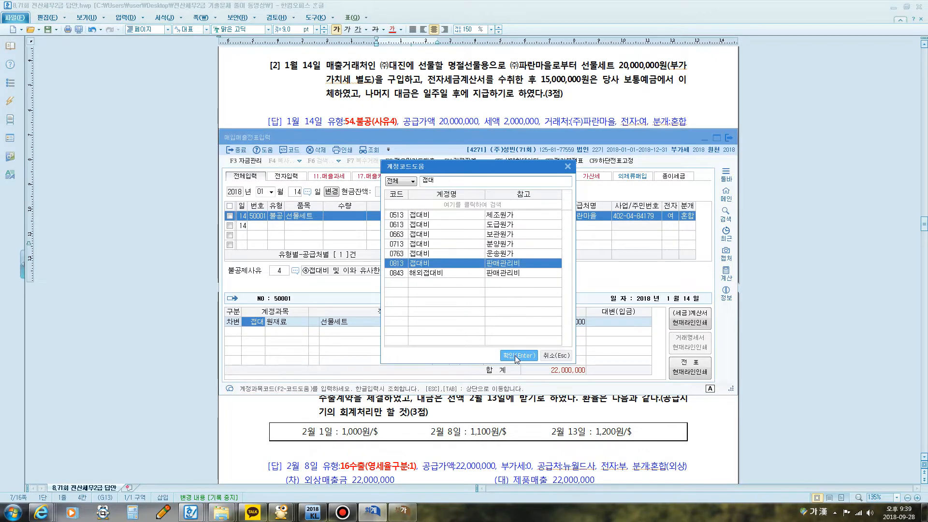
{"action": "key", "text": "Return"}
Step: Add a 대변 line for account 0103 보통예금 with 15,000,000
{"action": "type", "text": "4"}
{"action": "key", "text": "Return"}
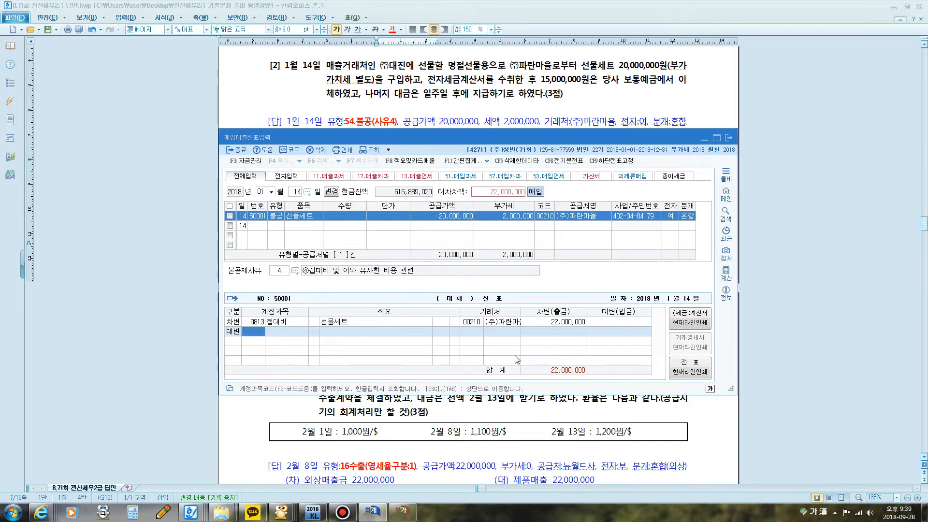
{"action": "type", "text": "103"}
{"action": "key", "text": "Return"}
{"action": "key", "text": "Return"}
{"action": "key", "text": "Return"}
{"action": "type", "text": "15000000"}
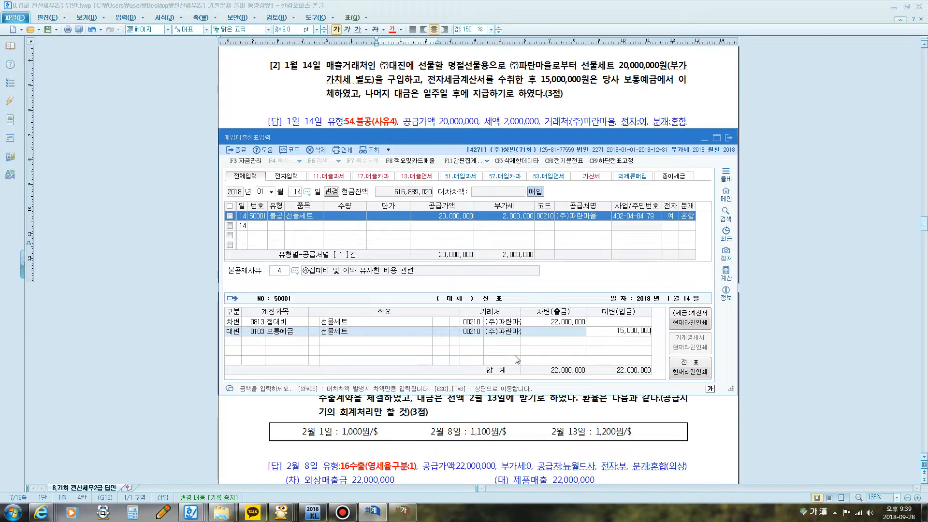
{"action": "key", "text": "Return"}
Step: Add a 대변 line for account 0253 미지급금 with 7,000,000 to complete the January 14 voucher's journal entry
{"action": "type", "text": "4"}
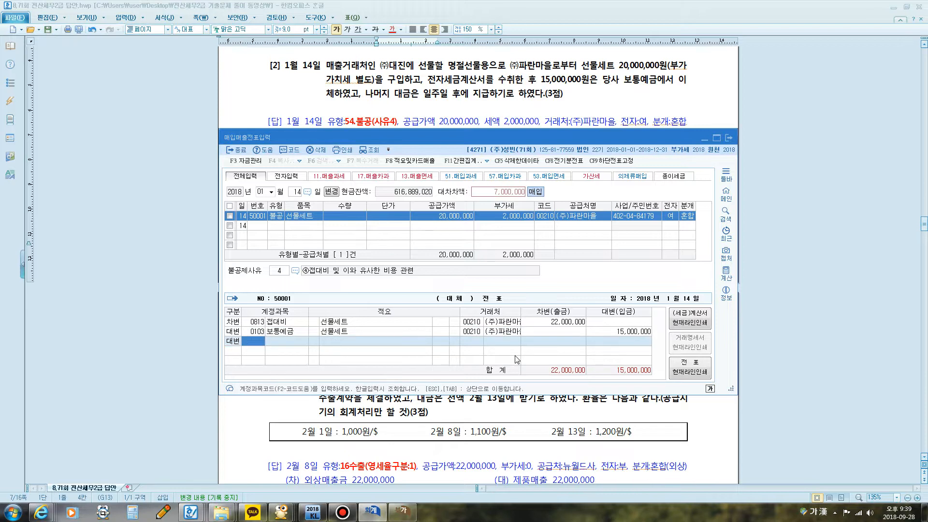
{"action": "type", "text": "253"}
{"action": "key", "text": "Return"}
{"action": "key", "text": "Return"}
{"action": "key", "text": "Return"}
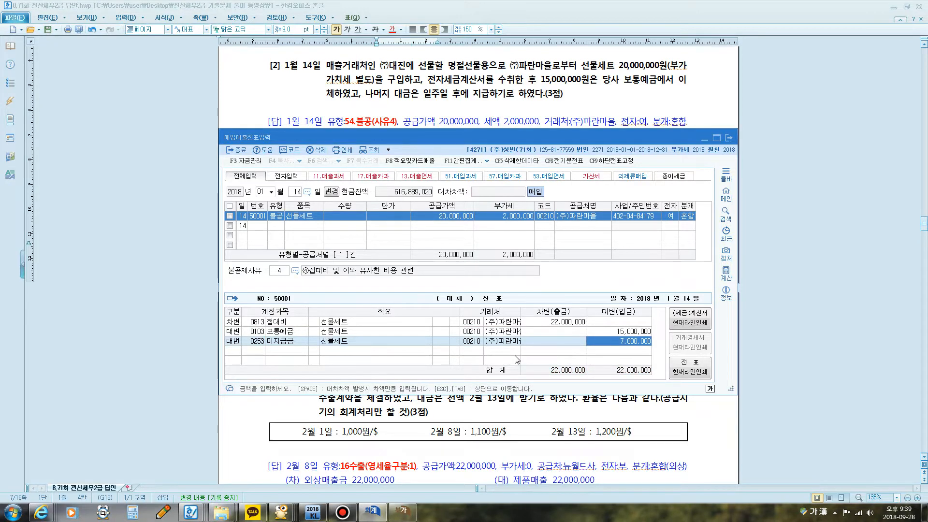
{"action": "key", "text": "Return"}
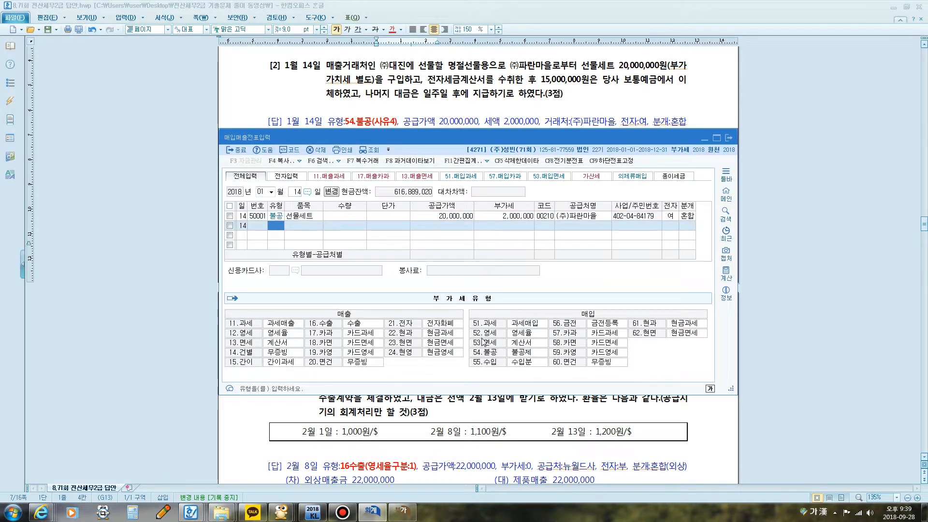
Step: Return to the Hangul answer document and go to question [3], the February 8 export
{"action": "left_click", "coordinate": [437, 103]}
{"action": "scroll", "coordinate": [438, 141], "scroll_direction": "down", "scroll_amount": 1}
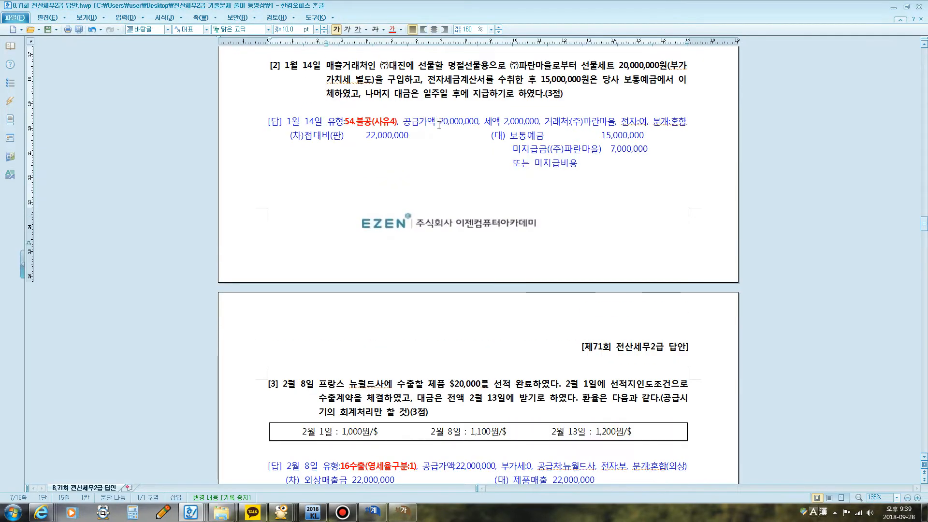
{"action": "scroll", "coordinate": [433, 152], "scroll_direction": "down", "scroll_amount": 1}
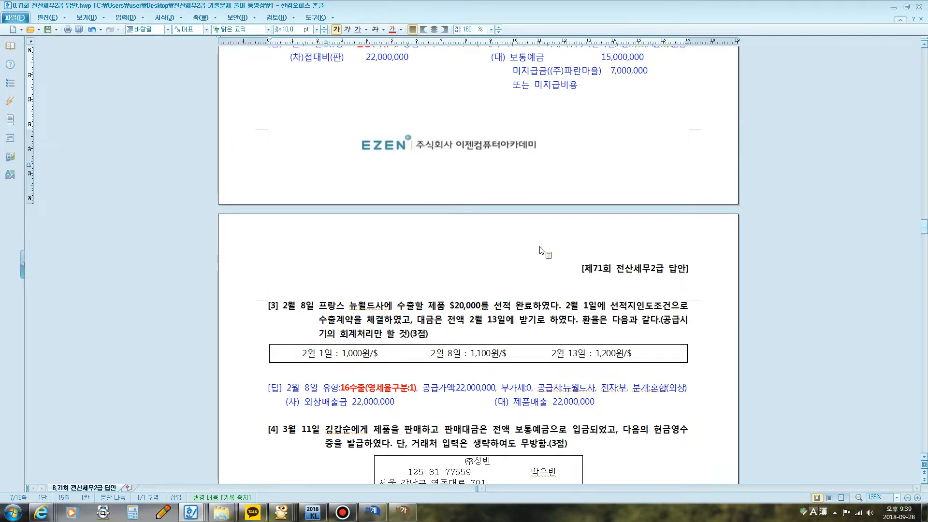
{"action": "scroll", "coordinate": [446, 312], "scroll_direction": "down", "scroll_amount": 6}
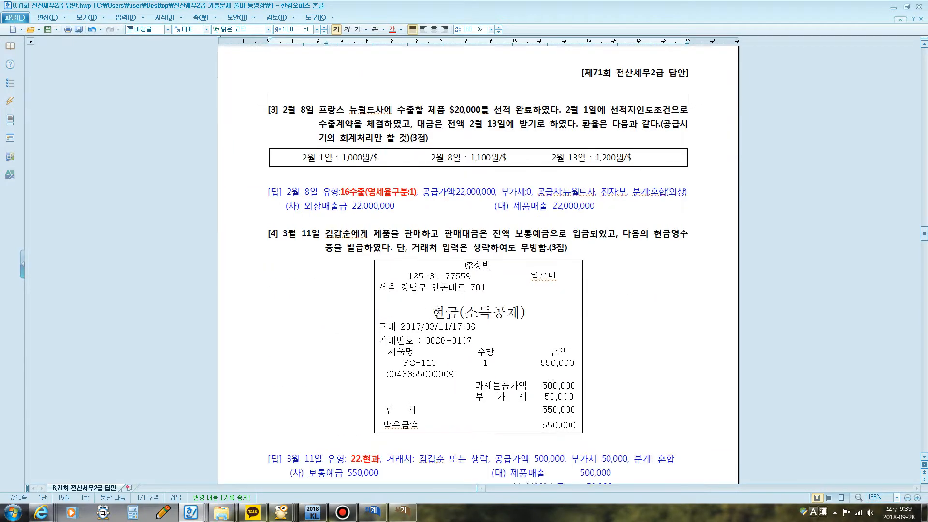
Step: Show KcLep's 부가가치세신고서 and circle the 일반매입 and 공제받지못할매입세액 rows with the screen pen
{"action": "left_click", "coordinate": [401, 512]}
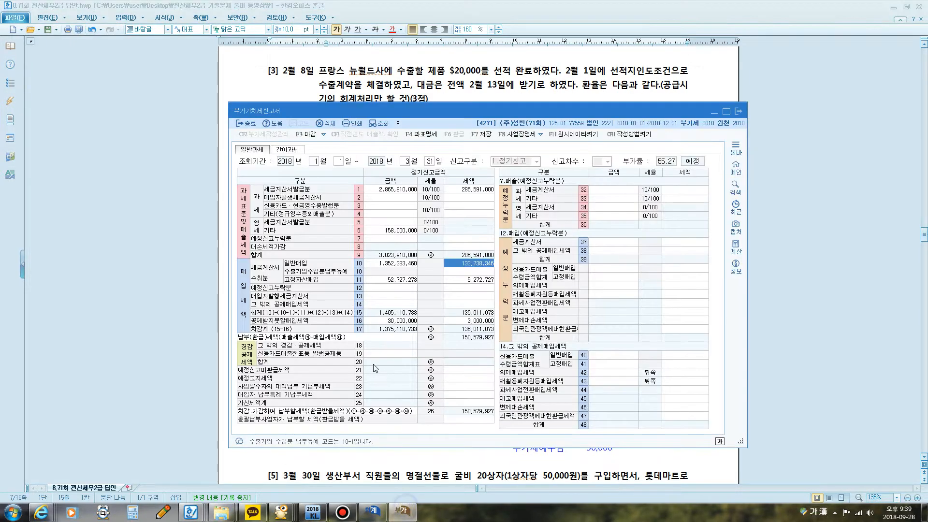
{"action": "key", "text": "F12"}
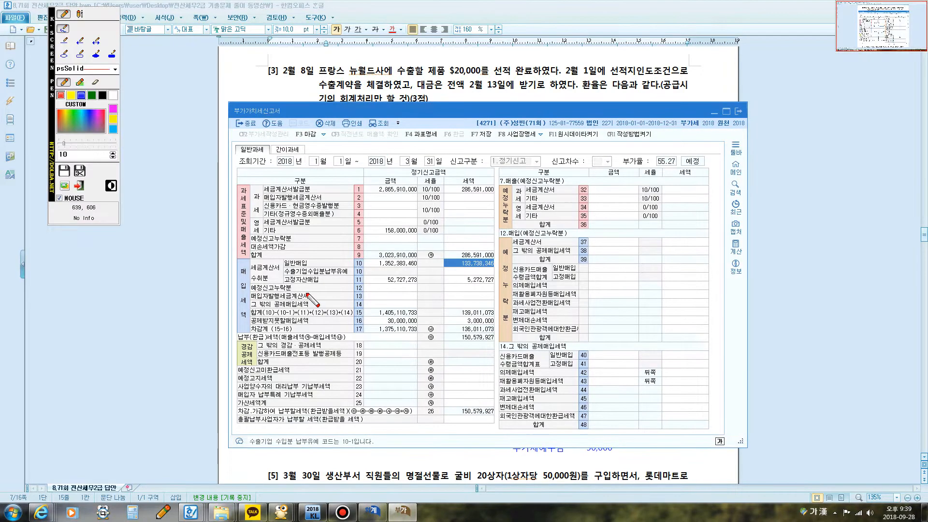
{"action": "mouse_move", "coordinate": [250, 281]}
{"action": "left_mouse_down"}
{"action": "mouse_move", "coordinate": [272, 281]}
{"action": "mouse_move", "coordinate": [284, 265]}
{"action": "mouse_move", "coordinate": [505, 270]}
{"action": "mouse_move", "coordinate": [491, 256]}
{"action": "mouse_move", "coordinate": [399, 251]}
{"action": "mouse_move", "coordinate": [347, 266]}
{"action": "left_mouse_up"}
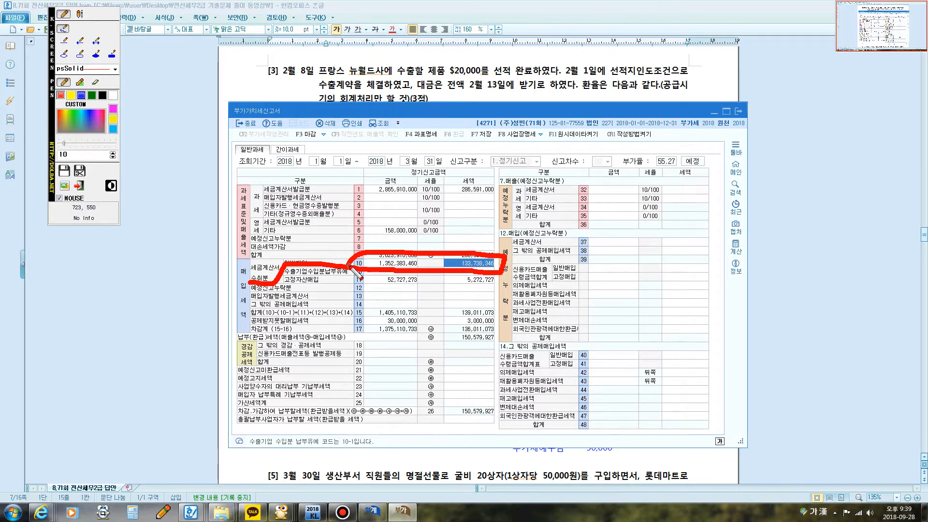
{"action": "mouse_move", "coordinate": [360, 329]}
{"action": "left_mouse_down"}
{"action": "mouse_move", "coordinate": [363, 316]}
{"action": "mouse_move", "coordinate": [505, 320]}
{"action": "mouse_move", "coordinate": [476, 330]}
{"action": "mouse_move", "coordinate": [365, 329]}
{"action": "left_mouse_up"}
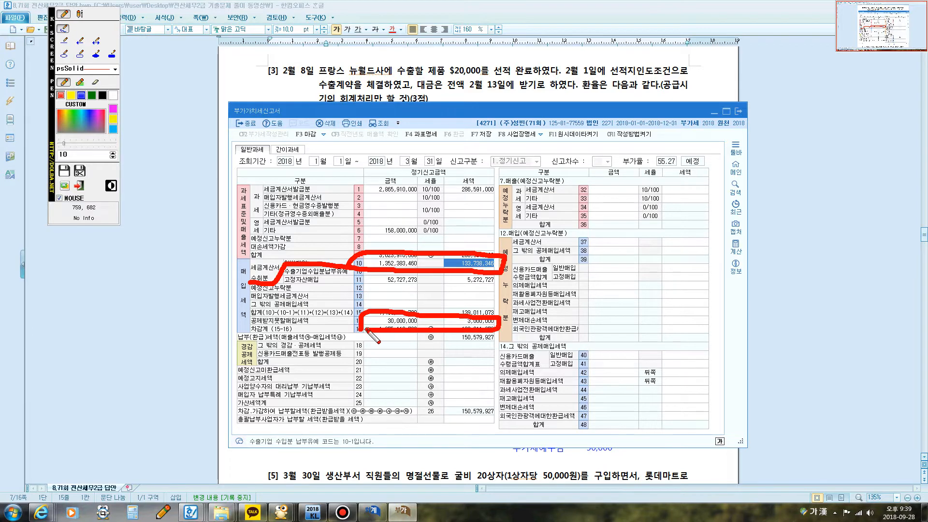
{"action": "key", "text": "Escape"}
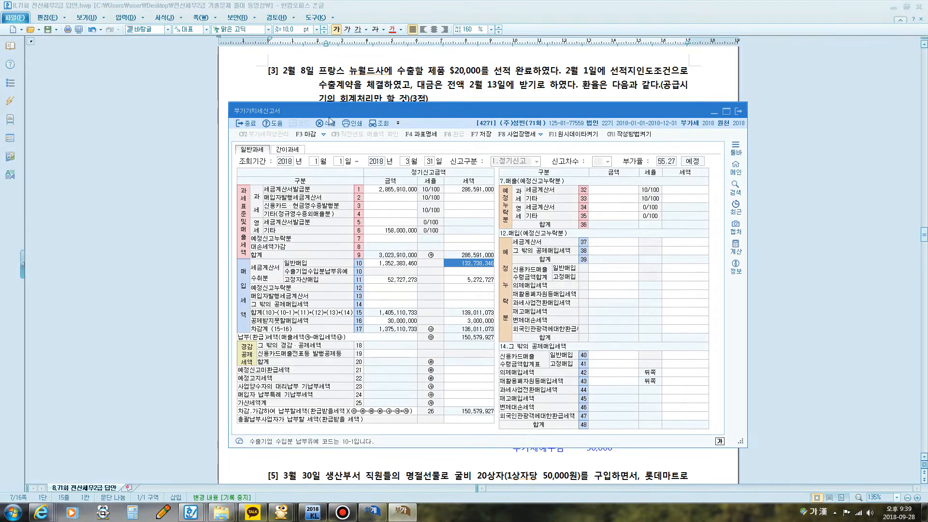
Step: Re-query the 부가가치세신고서 and check the amounts and tax in its 일반매입 and 공제받지못할매입세액 rows
{"action": "left_click", "coordinate": [380, 127]}
{"action": "left_click", "coordinate": [398, 264]}
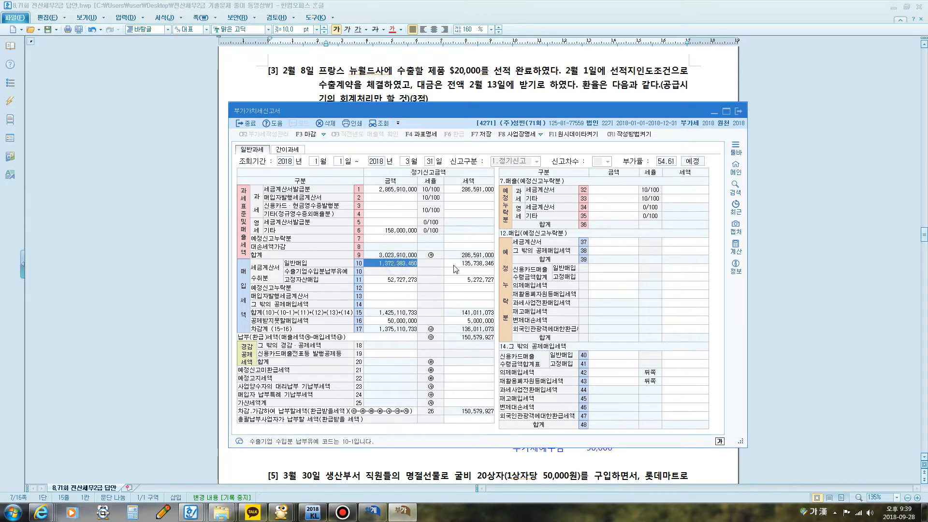
{"action": "left_click", "coordinate": [467, 322]}
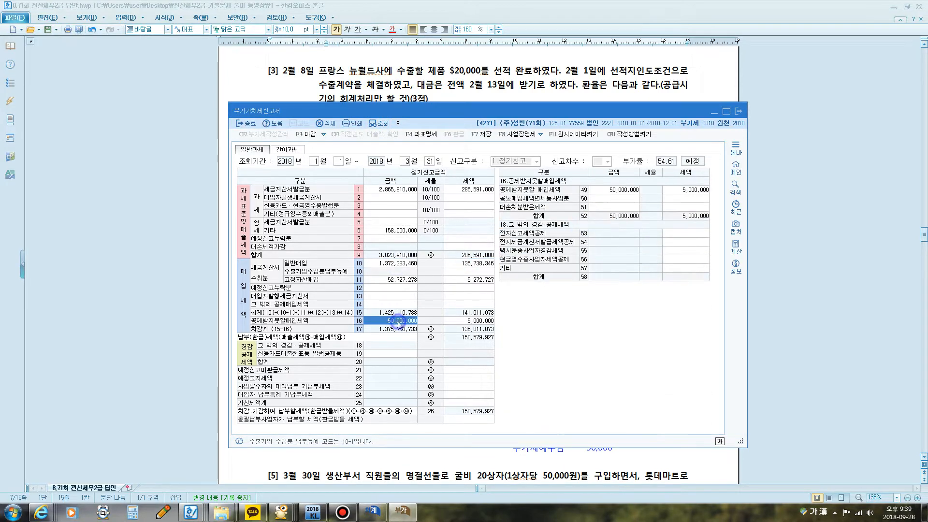
{"action": "left_click", "coordinate": [467, 322]}
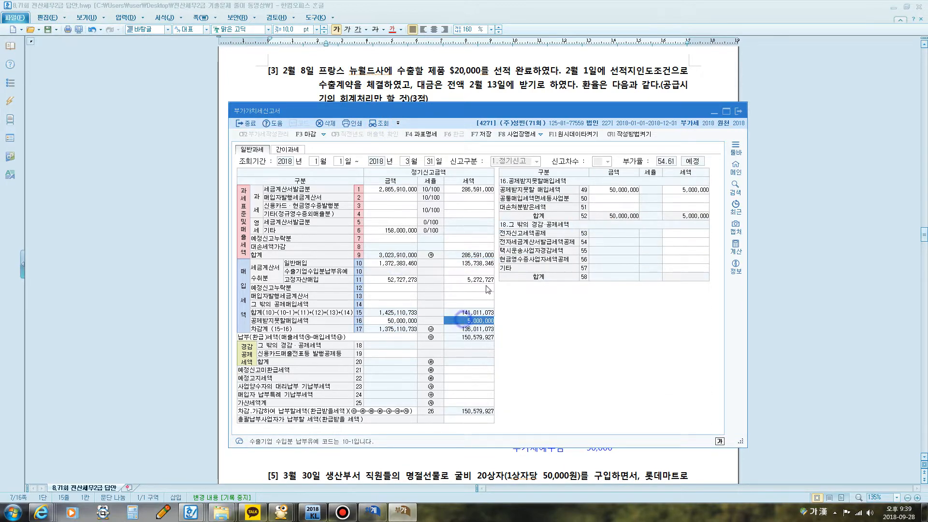
Step: Check the amount and tax in row 49 공제받지못할 매입세액 of the 부가가치세신고서 breakdown
{"action": "left_click", "coordinate": [607, 190]}
{"action": "left_click", "coordinate": [677, 189]}
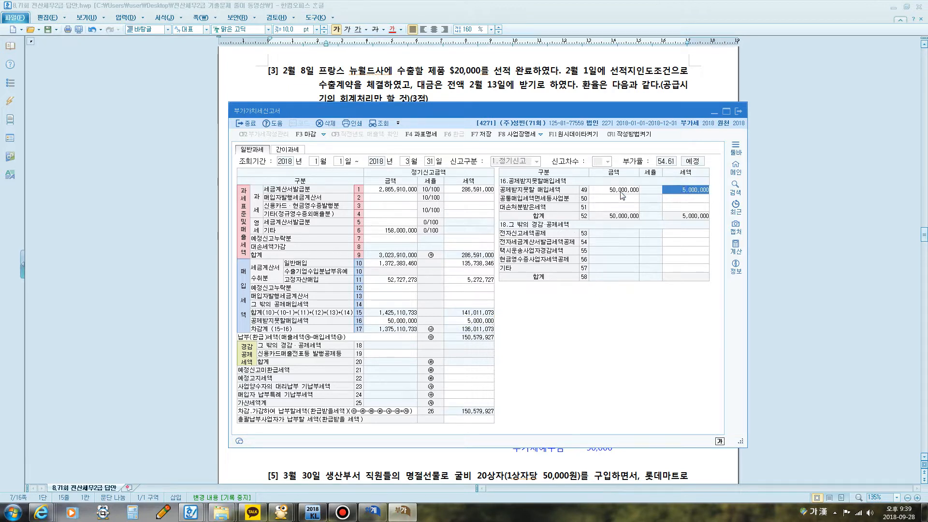
{"action": "left_click", "coordinate": [677, 191]}
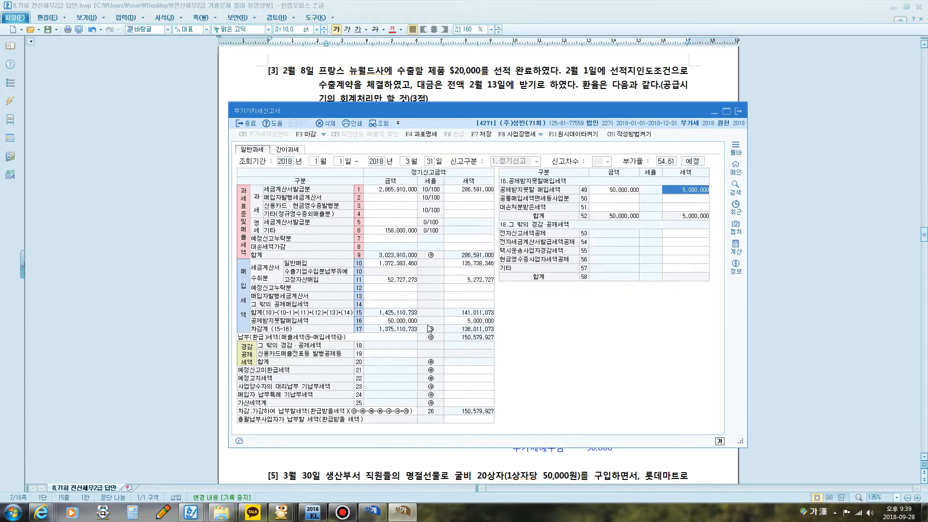
Step: Return to question [3] in the Hangul document and mark the February 8 date, shipping terms, completed shipment and February 13 payment with the screen pen
{"action": "left_click", "coordinate": [491, 83]}
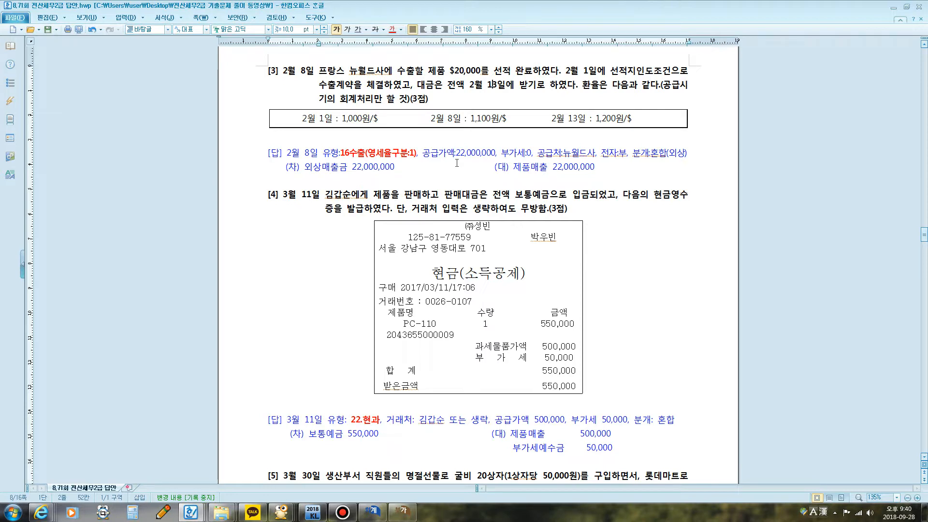
{"action": "key", "text": "F12"}
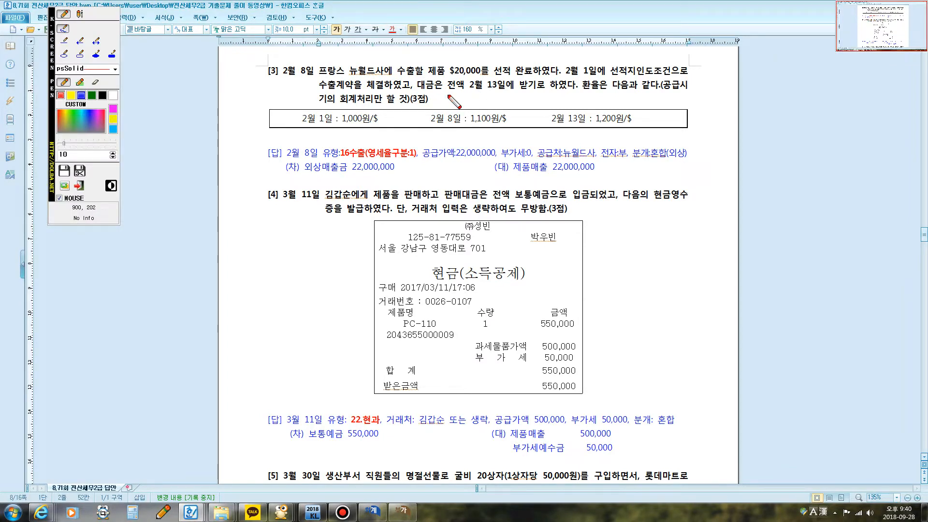
{"action": "left_click_drag", "start_coordinate": [464, 92], "coordinate": [538, 91]}
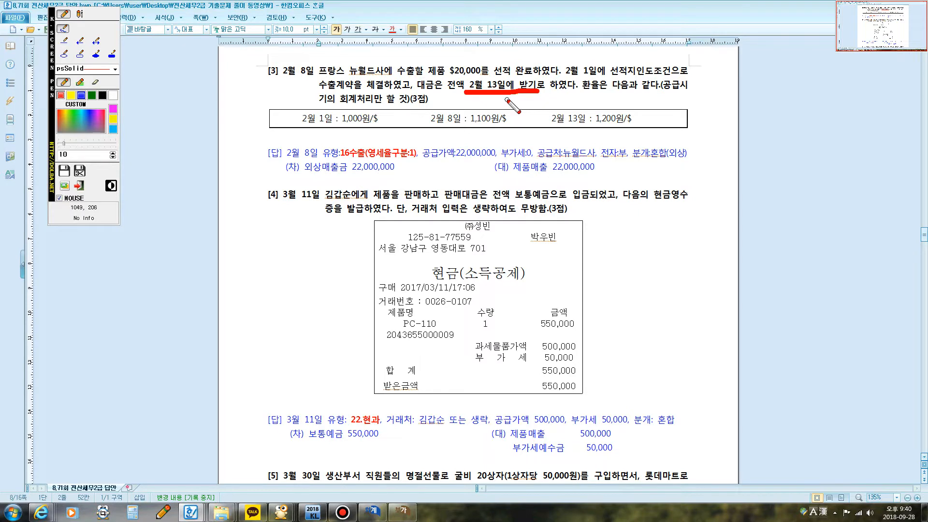
{"action": "mouse_move", "coordinate": [281, 77]}
{"action": "left_mouse_down"}
{"action": "mouse_move", "coordinate": [315, 78]}
{"action": "mouse_move", "coordinate": [319, 62]}
{"action": "mouse_move", "coordinate": [265, 71]}
{"action": "mouse_move", "coordinate": [283, 77]}
{"action": "left_mouse_up"}
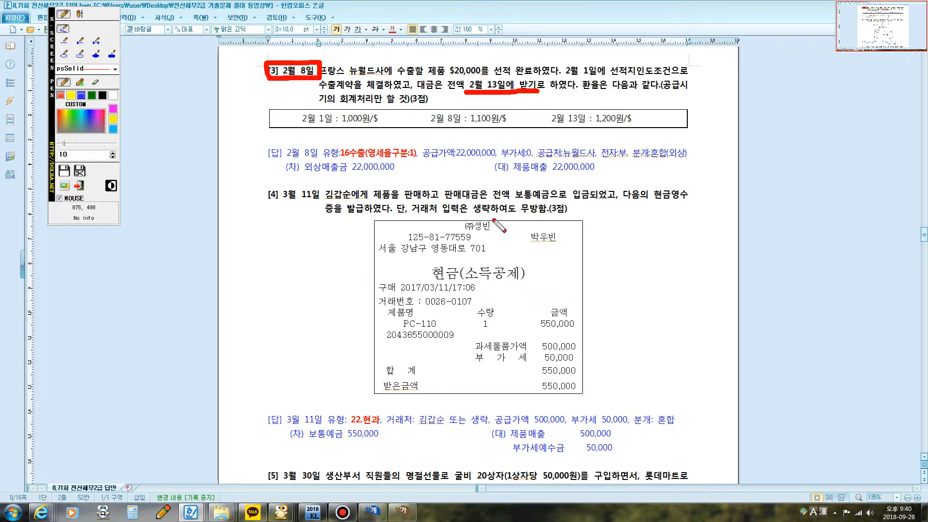
{"action": "left_click_drag", "start_coordinate": [610, 76], "coordinate": [652, 76]}
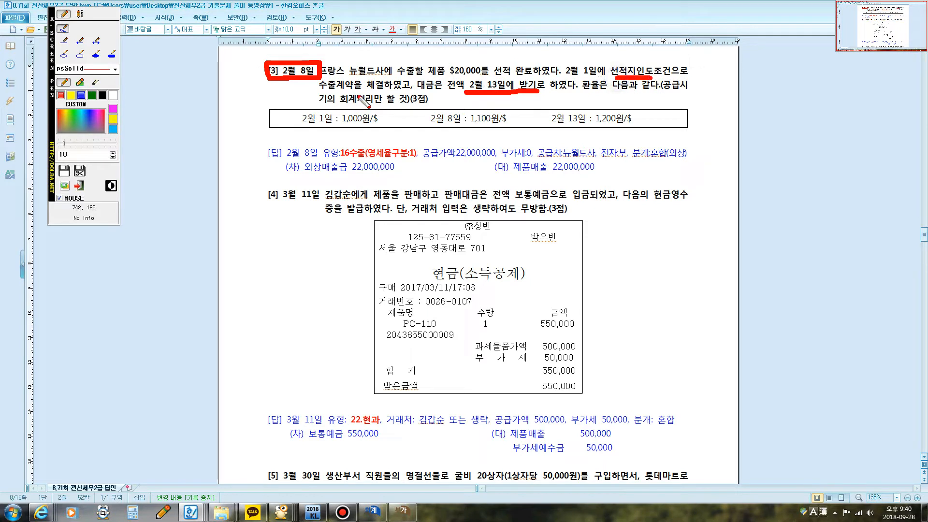
{"action": "left_click_drag", "start_coordinate": [319, 90], "coordinate": [375, 90]}
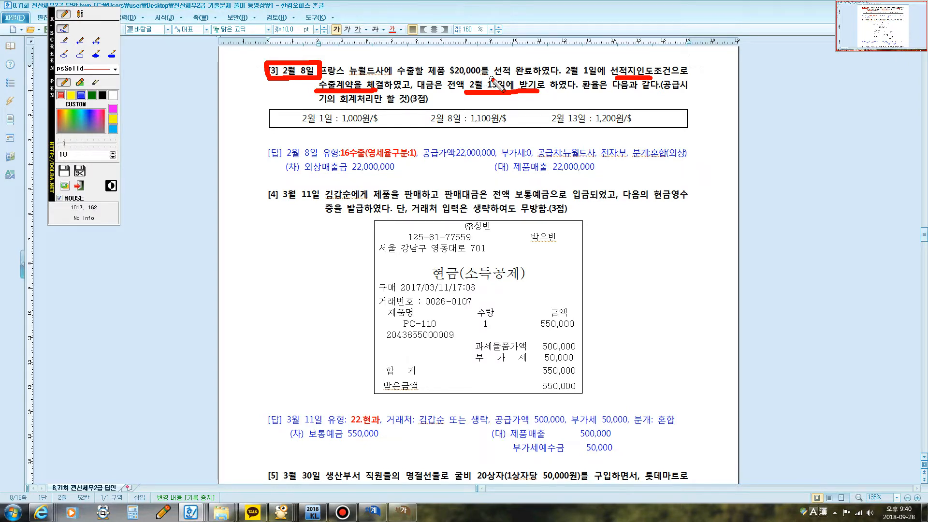
{"action": "left_click_drag", "start_coordinate": [491, 79], "coordinate": [534, 77]}
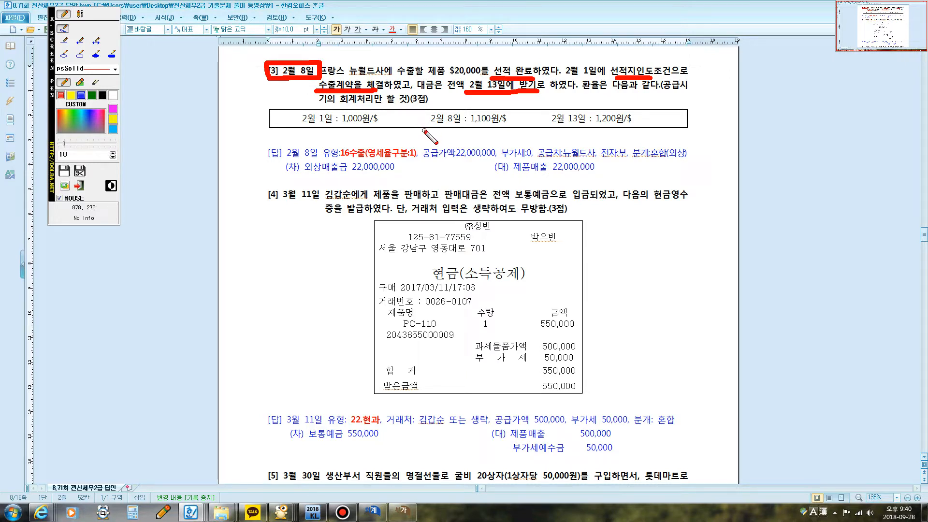
Step: Mark the 2월 8일 rate of 1,100원/$, the 공급시기의 회계처리 instruction and $20,000 with the screen pen, then close the pen
{"action": "mouse_move", "coordinate": [423, 131]}
{"action": "left_mouse_down"}
{"action": "mouse_move", "coordinate": [423, 104]}
{"action": "mouse_move", "coordinate": [514, 105]}
{"action": "mouse_move", "coordinate": [516, 137]}
{"action": "mouse_move", "coordinate": [423, 132]}
{"action": "left_mouse_up"}
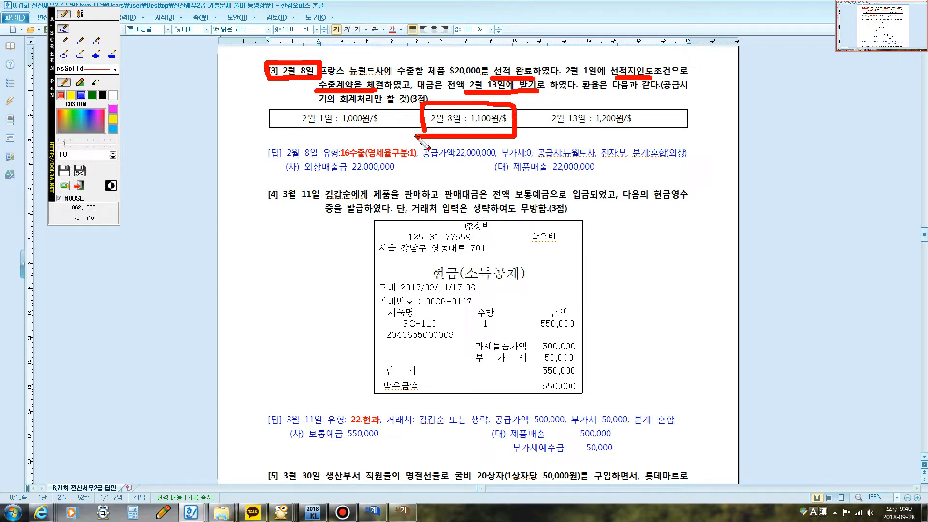
{"action": "left_click_drag", "start_coordinate": [668, 93], "coordinate": [683, 95]}
{"action": "left_click_drag", "start_coordinate": [319, 103], "coordinate": [370, 103]}
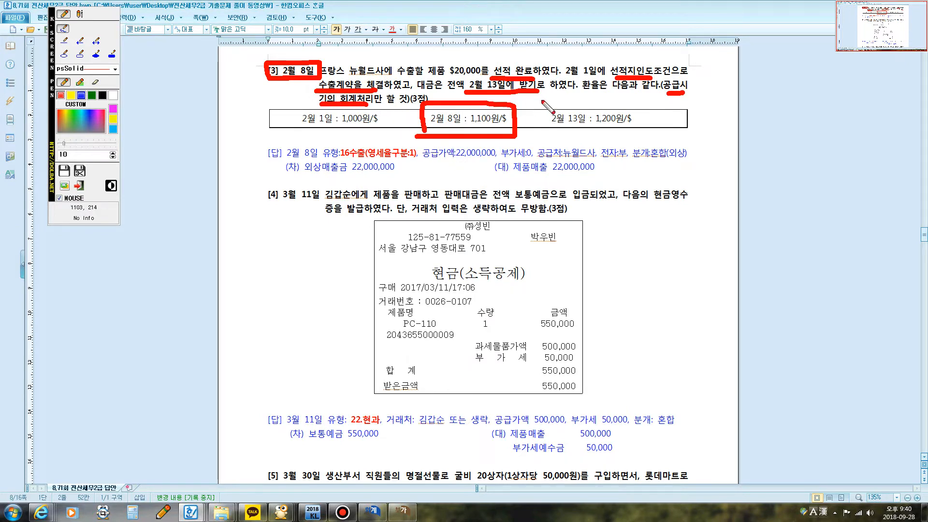
{"action": "mouse_move", "coordinate": [467, 82]}
{"action": "left_mouse_down"}
{"action": "mouse_move", "coordinate": [439, 79]}
{"action": "mouse_move", "coordinate": [490, 58]}
{"action": "mouse_move", "coordinate": [447, 97]}
{"action": "mouse_move", "coordinate": [478, 101]}
{"action": "left_mouse_up"}
{"action": "left_click", "coordinate": [81, 95]}
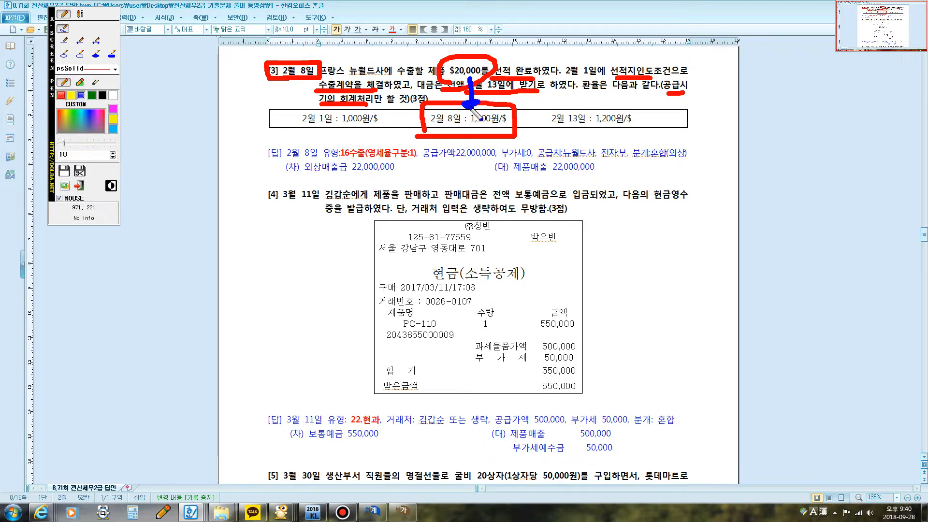
{"action": "key", "text": "Escape"}
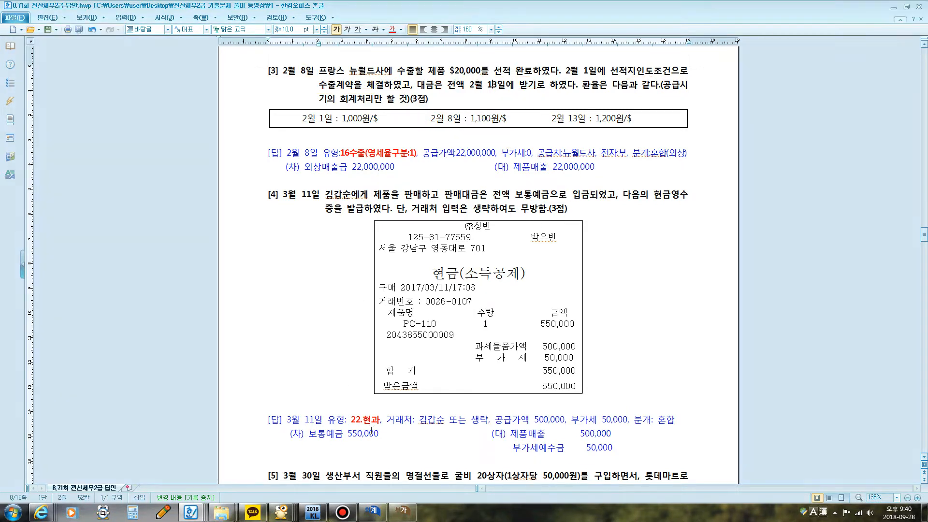
Step: Switch to KcLep's 매입매출전표입력 and set the voucher date to February 8
{"action": "left_click", "coordinate": [372, 512]}
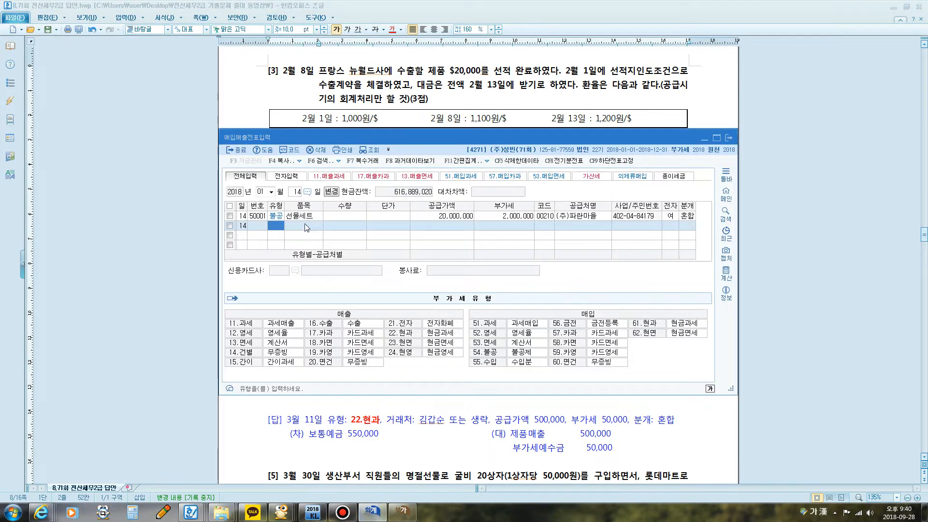
{"action": "key", "text": "Escape"}
{"action": "type", "text": "2"}
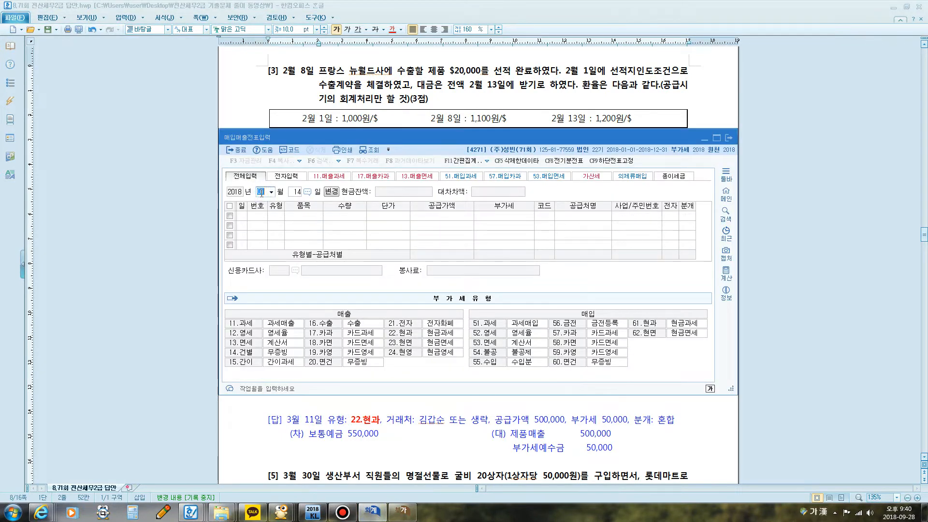
{"action": "key", "text": "Return"}
{"action": "type", "text": "8"}
{"action": "key", "text": "Return"}
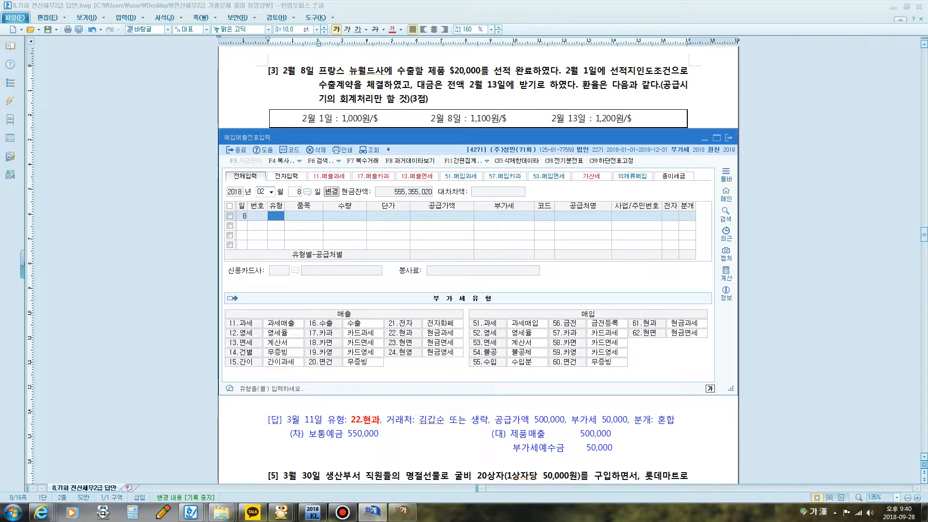
Step: Enter a type 16 수출 line with item 제품 and a 공급가액 of 22,000,000
{"action": "key", "text": "Return"}
{"action": "type", "text": "16"}
{"action": "key", "text": "Return"}
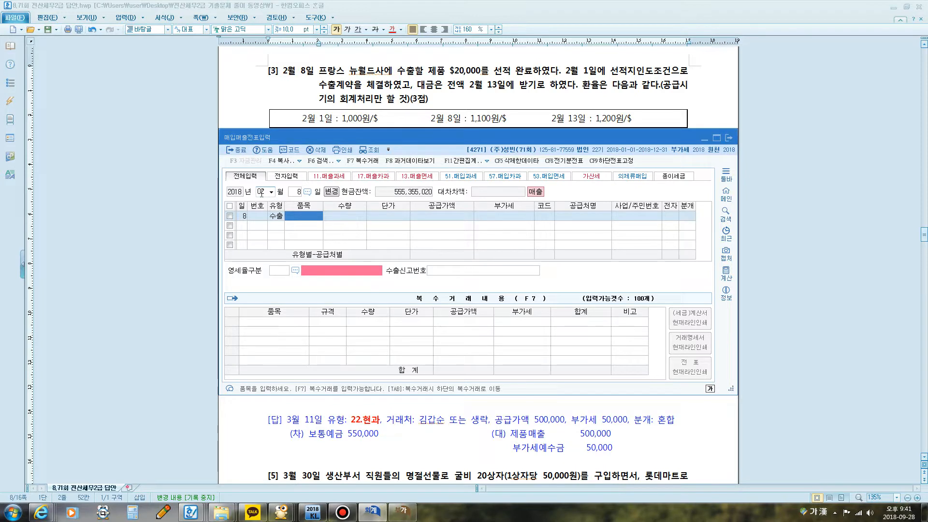
{"action": "type", "text": "ㅈ품"}
{"action": "key", "text": "Return"}
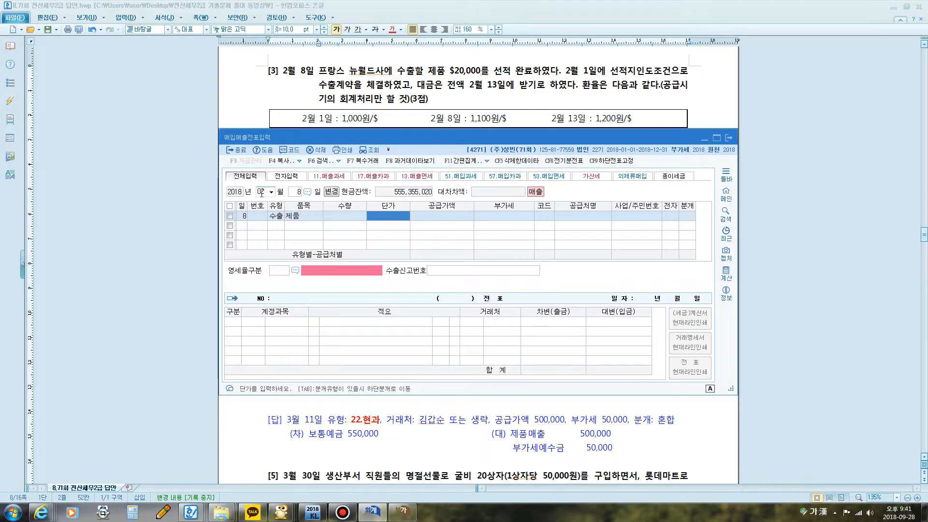
{"action": "key", "text": "Return"}
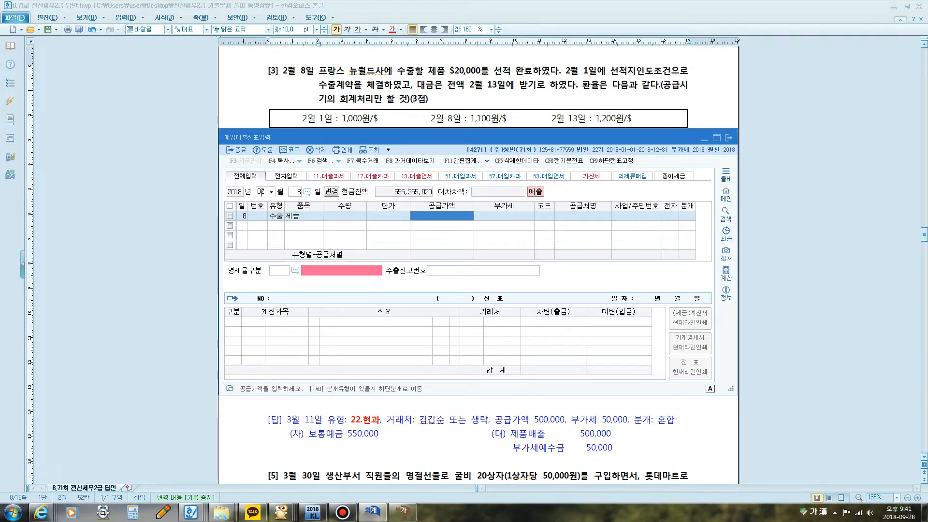
{"action": "type", "text": "22000000"}
{"action": "key", "text": "Return"}
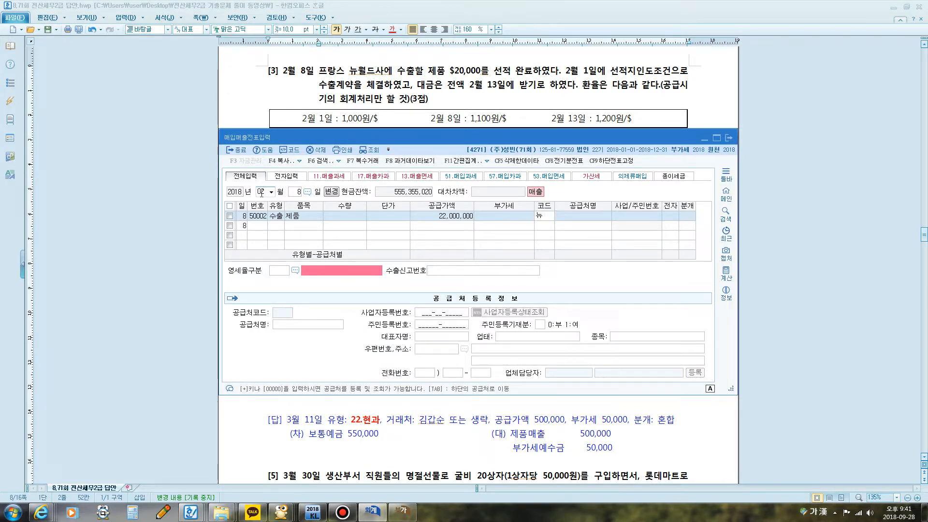
Step: Set the export line's customer to 00402 뉴월드사 and its 영세율구분 to 1 직접수출(대행수출 포함), leaving the 수출신고번호 blank
{"action": "key", "text": "Return"}
{"action": "key", "text": "Return"}
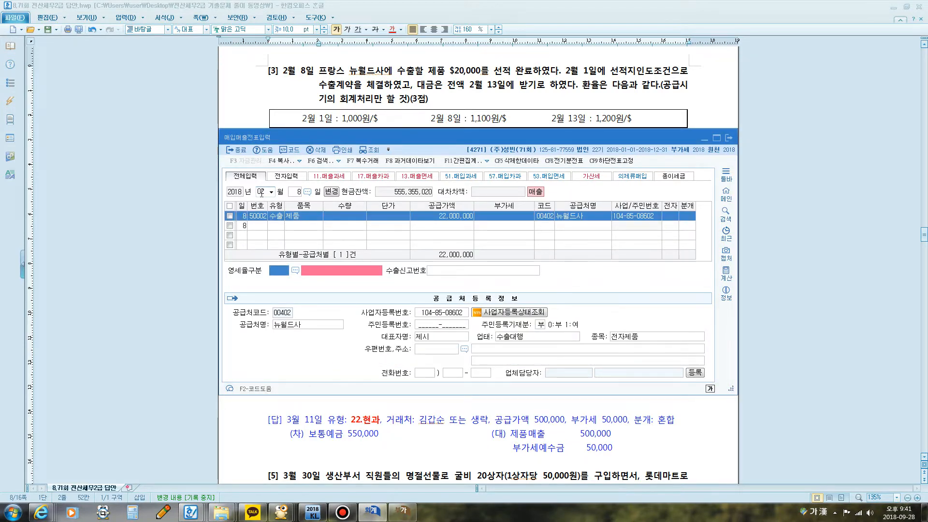
{"action": "key", "text": "F2"}
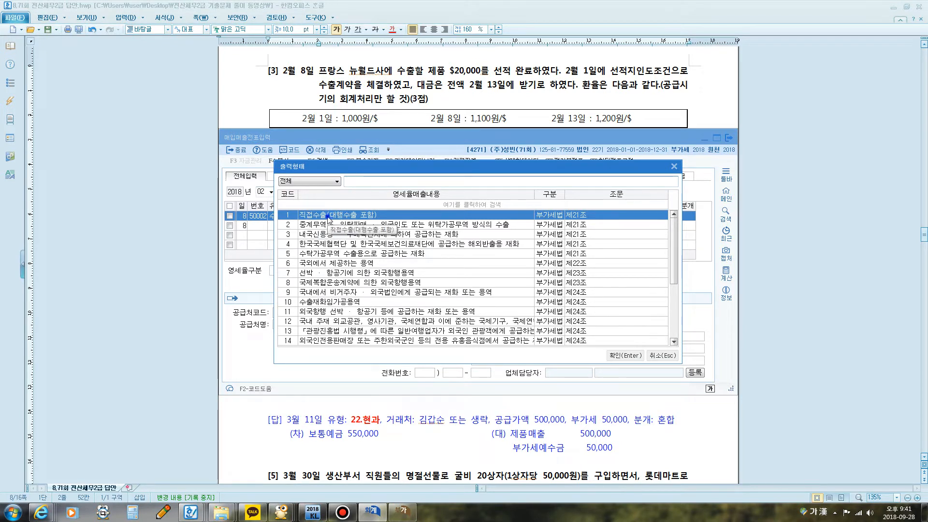
{"action": "left_click", "coordinate": [615, 350]}
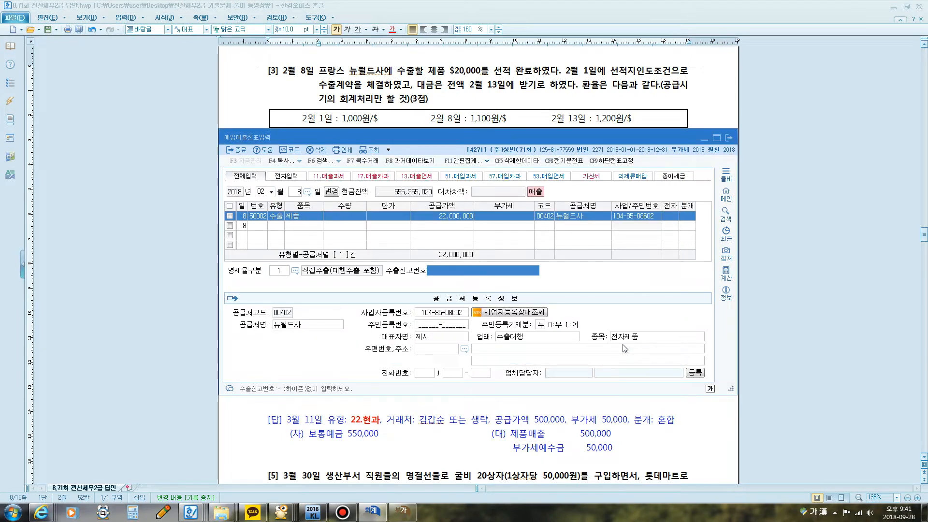
{"action": "key", "text": "Return"}
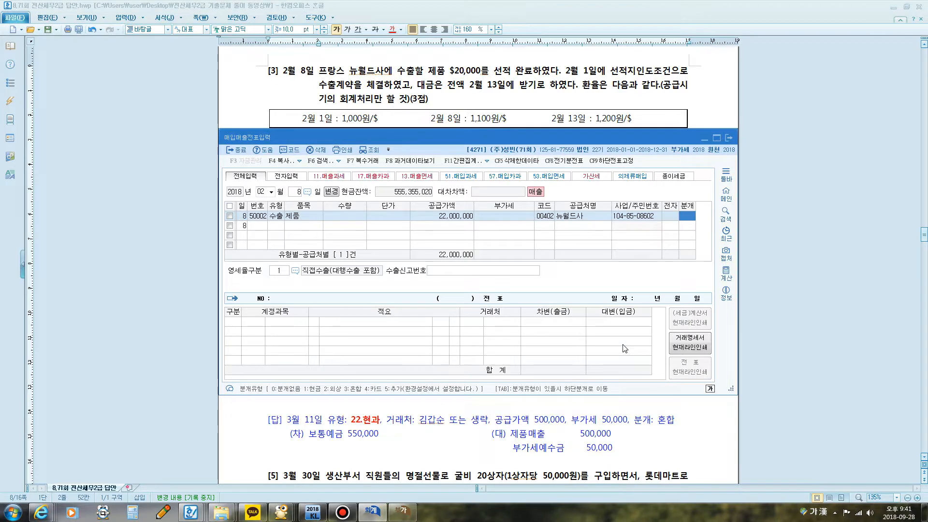
Step: Set the 분개 type to 2 외상 and accept the 외상매출금 and 제품매출 entry lines to complete the February 8 voucher
{"action": "type", "text": "2"}
{"action": "key", "text": "Return"}
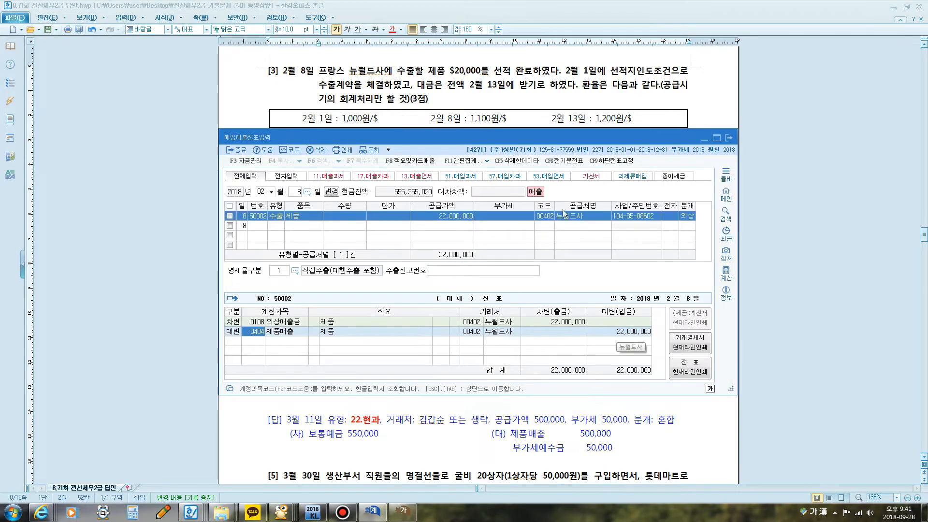
{"action": "left_click_drag", "start_coordinate": [471, 132], "coordinate": [466, 187]}
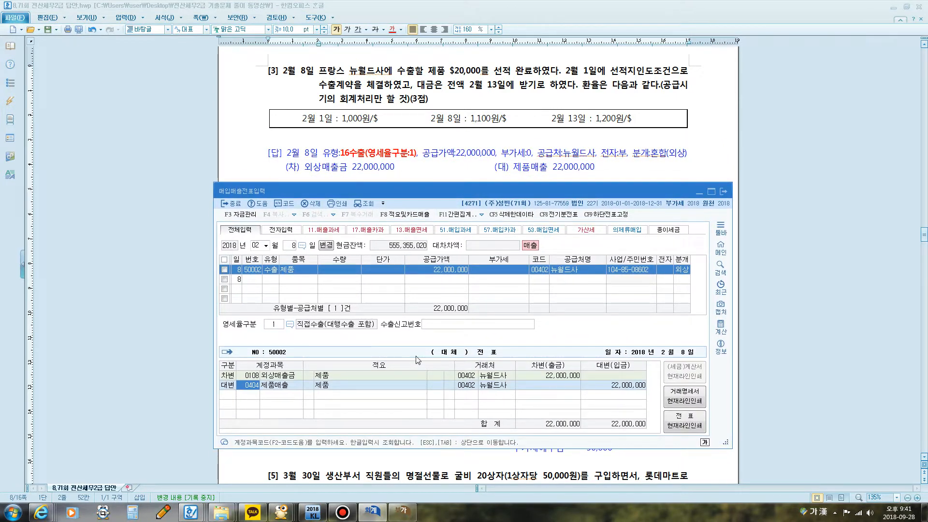
{"action": "key", "text": "Return"}
{"action": "key", "text": "Return"}
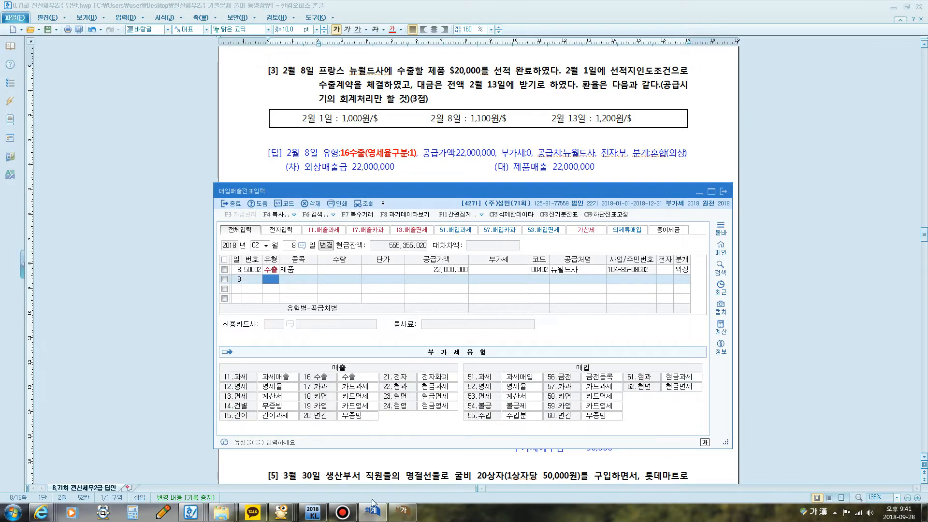
Step: Show the 부가가치세신고서 and mark the 영세 기타 row 6 and its amount with the screen pen
{"action": "left_click", "coordinate": [401, 511]}
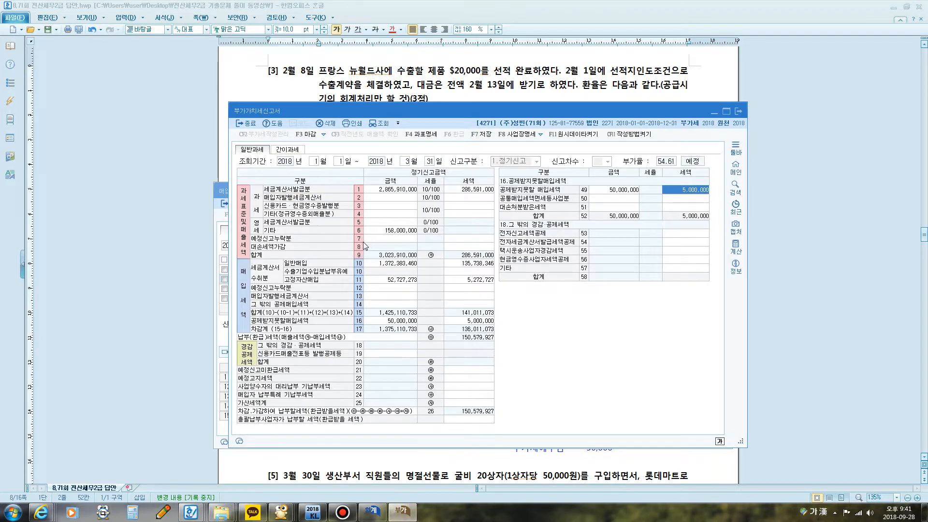
{"action": "key", "text": "F12"}
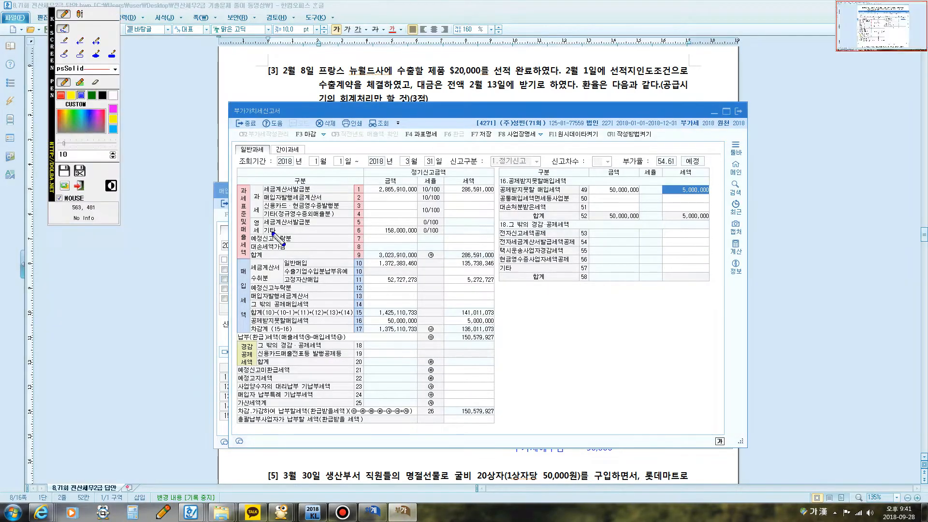
{"action": "mouse_move", "coordinate": [261, 238]}
{"action": "left_mouse_down"}
{"action": "mouse_move", "coordinate": [248, 232]}
{"action": "mouse_move", "coordinate": [260, 217]}
{"action": "mouse_move", "coordinate": [264, 240]}
{"action": "left_mouse_up"}
{"action": "left_click_drag", "start_coordinate": [357, 236], "coordinate": [424, 247]}
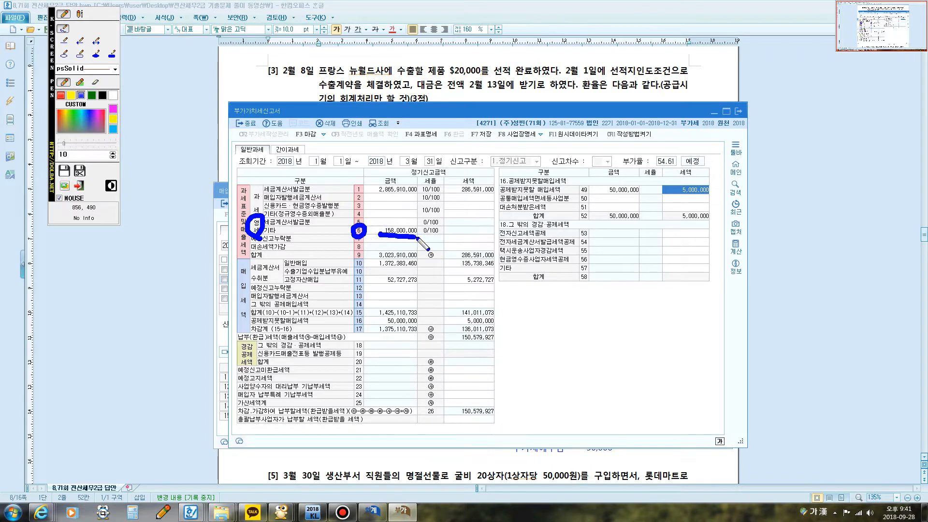
{"action": "key", "text": "F12"}
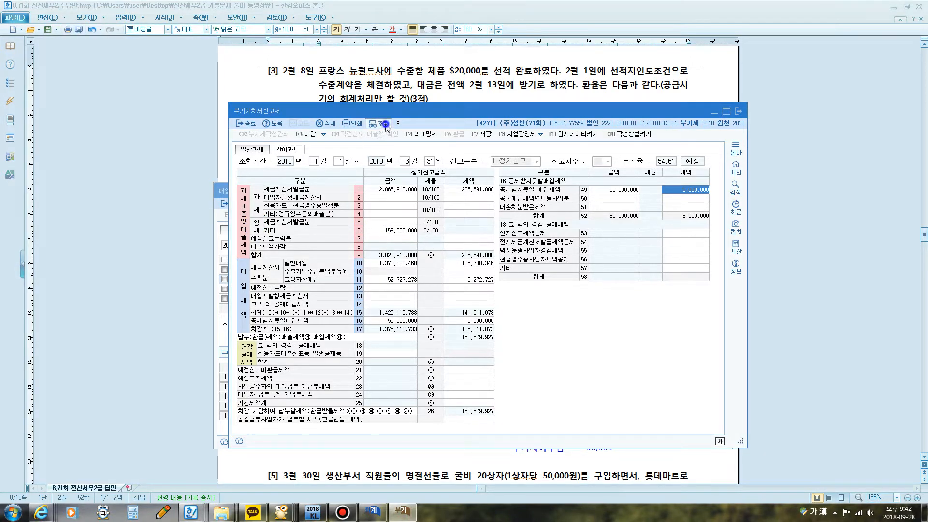
Step: Re-query the 부가가치세신고서 without saving the old data and check the amount in the 영세 기타 row
{"action": "left_click", "coordinate": [383, 123]}
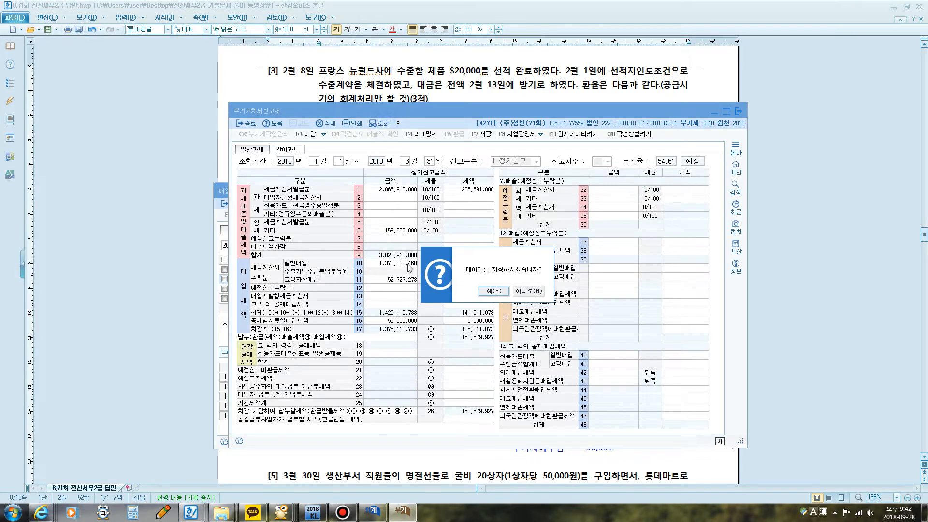
{"action": "left_click", "coordinate": [538, 291]}
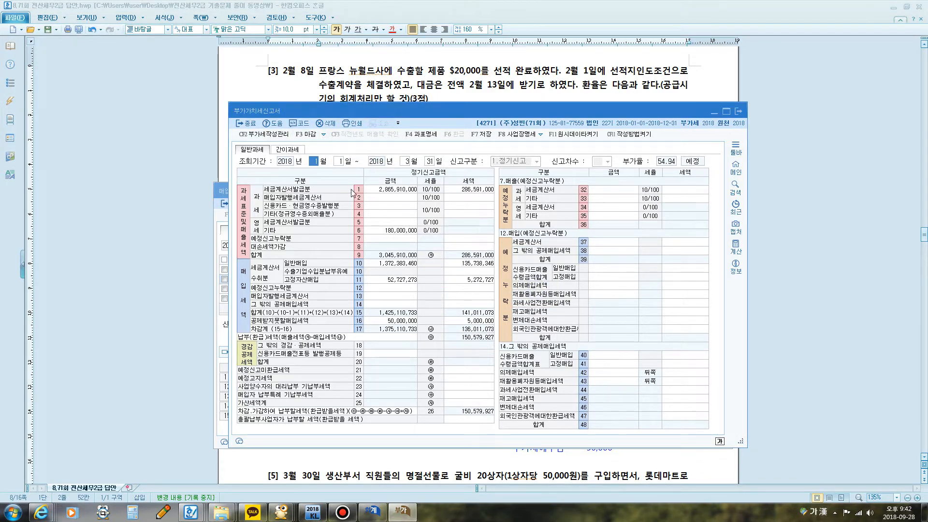
{"action": "key", "text": "Return"}
{"action": "key", "text": "Return"}
{"action": "key", "text": "Return"}
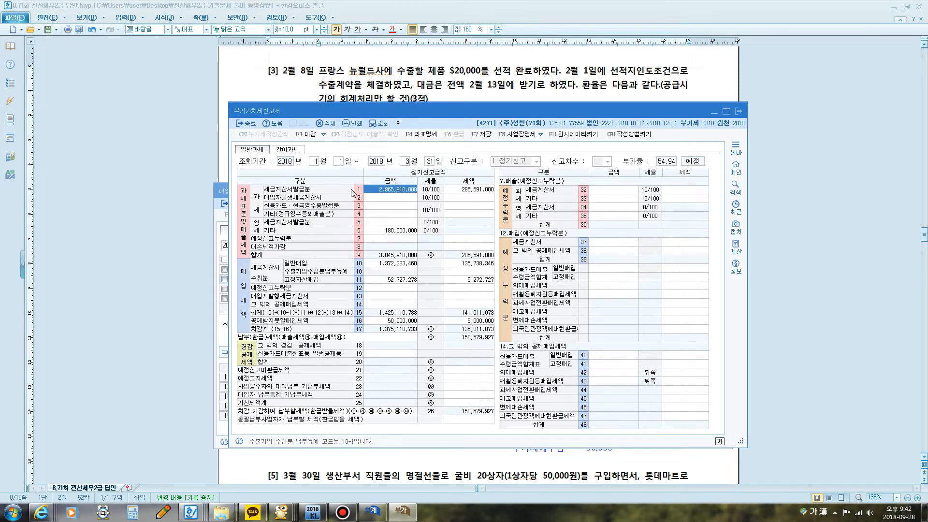
{"action": "left_click", "coordinate": [392, 231]}
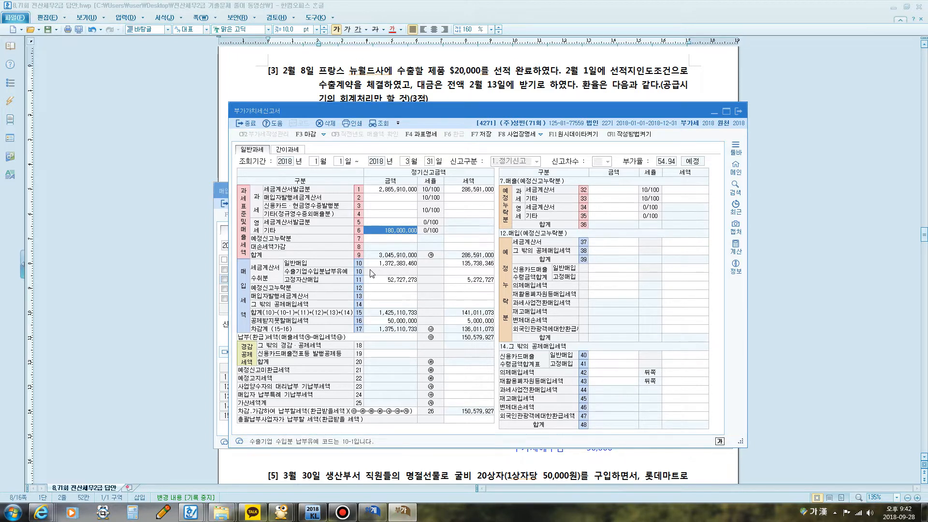
Step: Switch to the exam document and highlight the 보통예금 deposit and 현금영수증 wording in question [4]
{"action": "key", "text": "alt+Tab"}
{"action": "scroll", "coordinate": [446, 256], "scroll_direction": "down", "scroll_amount": 4}
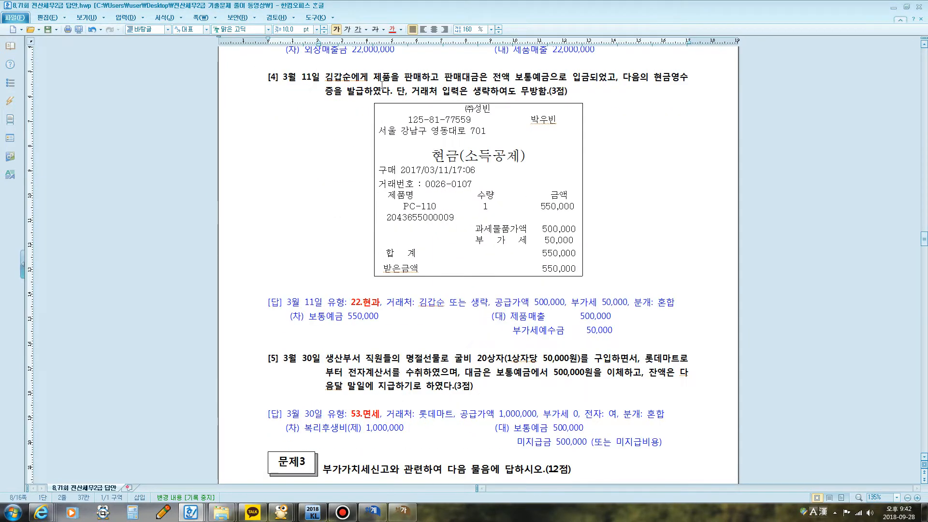
{"action": "left_click_drag", "start_coordinate": [532, 78], "coordinate": [580, 80]}
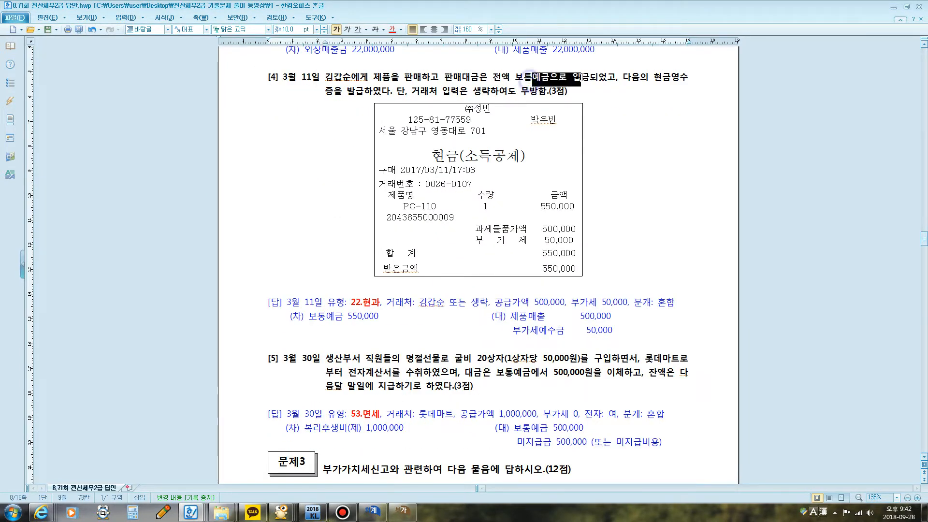
{"action": "left_click_drag", "start_coordinate": [654, 78], "coordinate": [367, 97]}
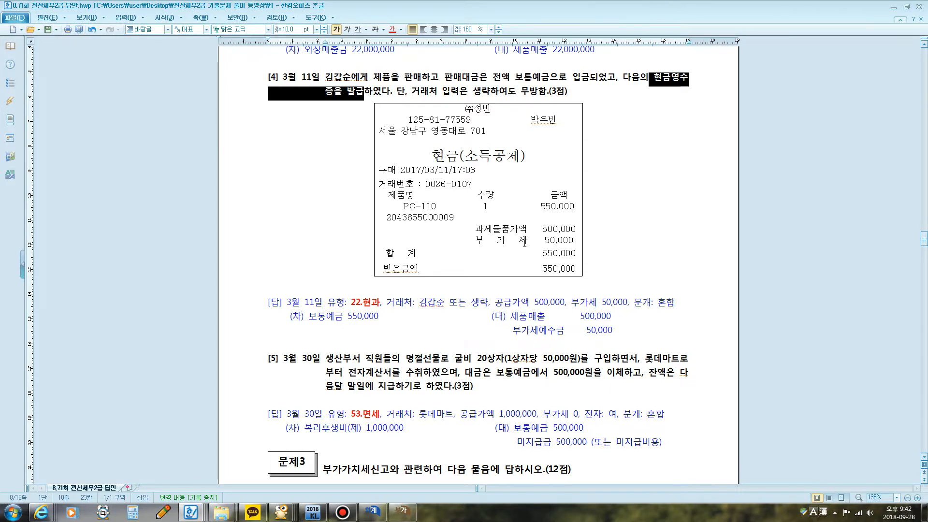
Step: Circle the receipt's 부가세 line with the screen pen and link it to the 현금영수증 wording in the question
{"action": "key", "text": "F2"}
{"action": "mouse_move", "coordinate": [475, 248]}
{"action": "left_mouse_down"}
{"action": "mouse_move", "coordinate": [576, 252]}
{"action": "mouse_move", "coordinate": [539, 231]}
{"action": "mouse_move", "coordinate": [472, 242]}
{"action": "mouse_move", "coordinate": [477, 248]}
{"action": "left_mouse_up"}
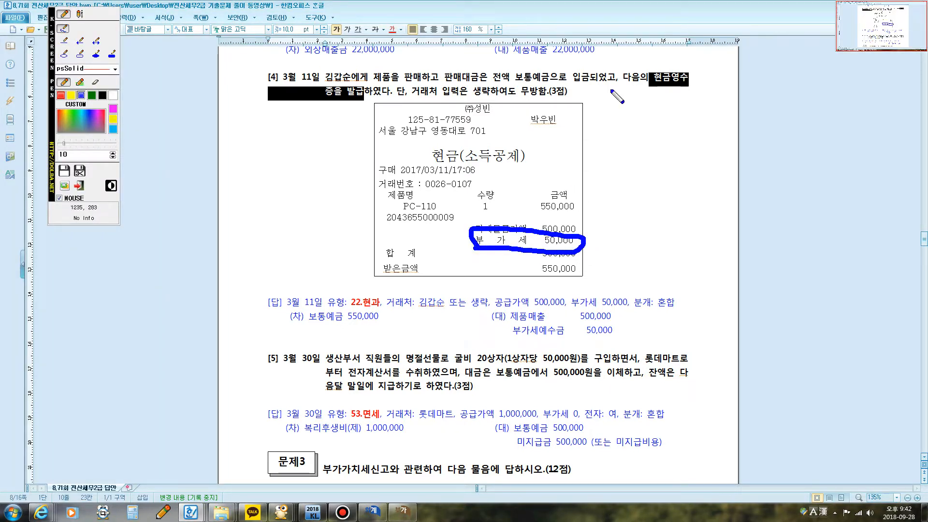
{"action": "mouse_move", "coordinate": [661, 86]}
{"action": "left_mouse_down"}
{"action": "mouse_move", "coordinate": [652, 65]}
{"action": "mouse_move", "coordinate": [660, 89]}
{"action": "mouse_move", "coordinate": [589, 228]}
{"action": "mouse_move", "coordinate": [574, 232]}
{"action": "left_mouse_up"}
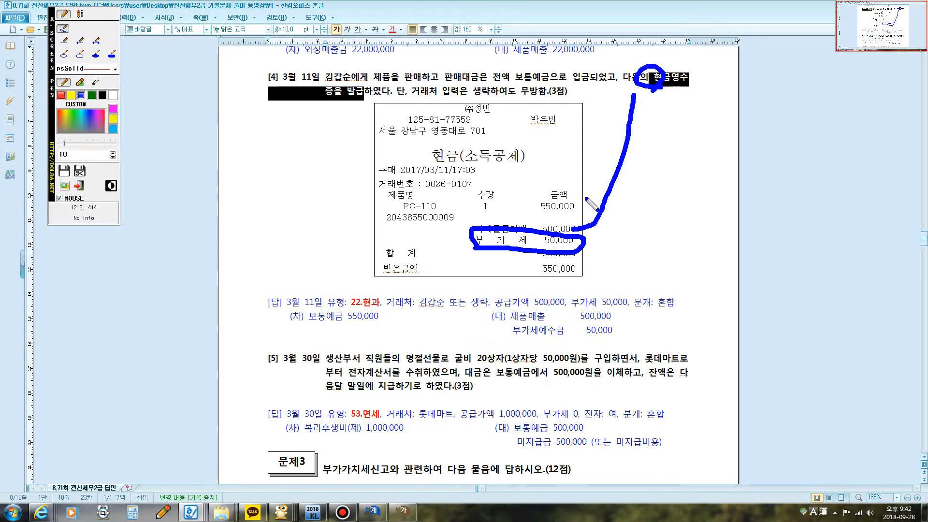
{"action": "key", "text": "Escape"}
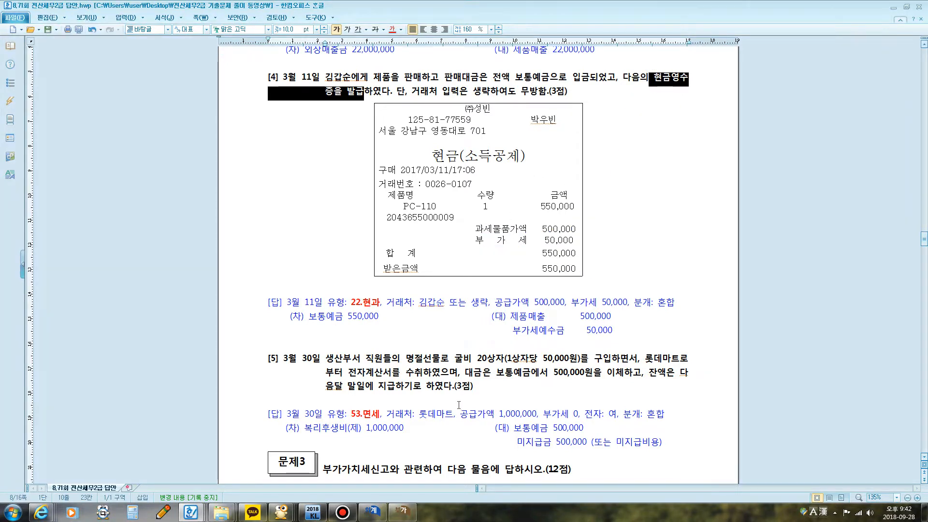
Step: Bring up 매입매출전표입력 over the exam document and set the voucher date to March 11
{"action": "left_click", "coordinate": [372, 511]}
{"action": "left_click", "coordinate": [647, 160]}
{"action": "scroll", "coordinate": [647, 160], "scroll_direction": "down", "scroll_amount": 5}
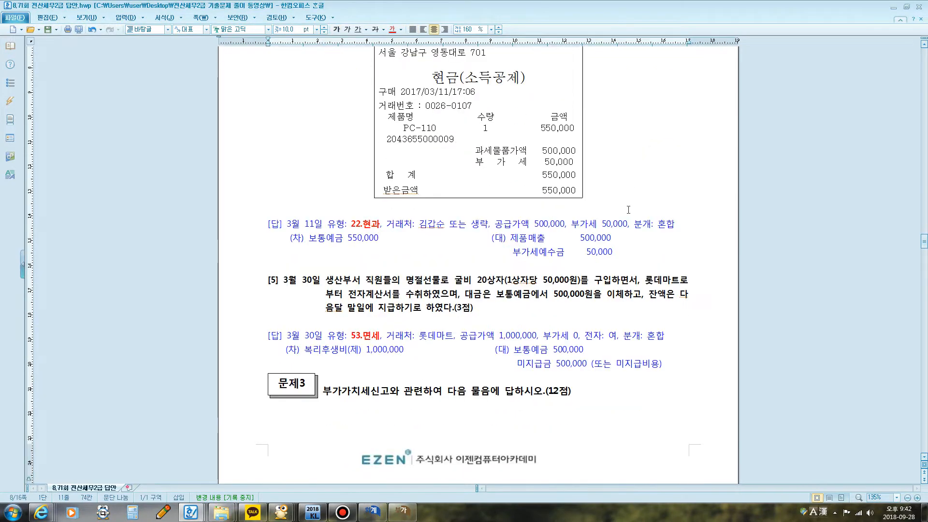
{"action": "scroll", "coordinate": [626, 212], "scroll_direction": "down", "scroll_amount": 1}
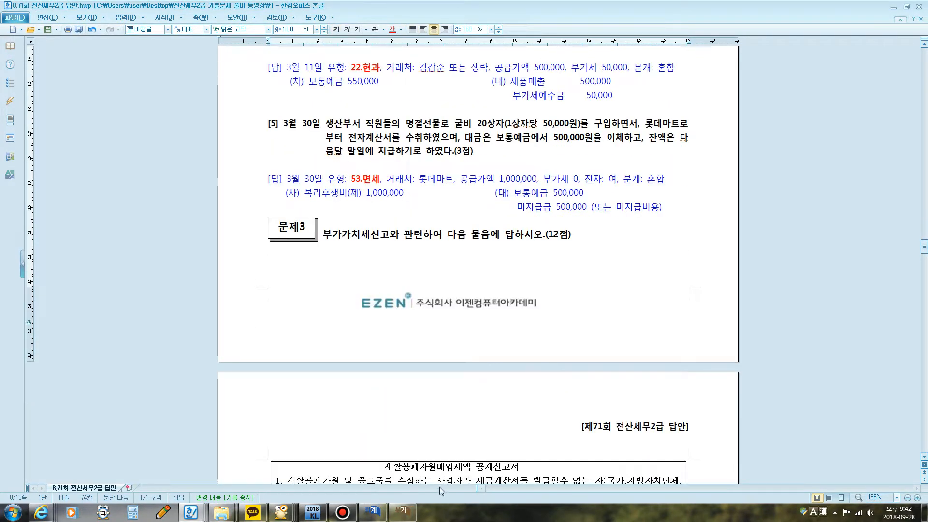
{"action": "left_click", "coordinate": [370, 511]}
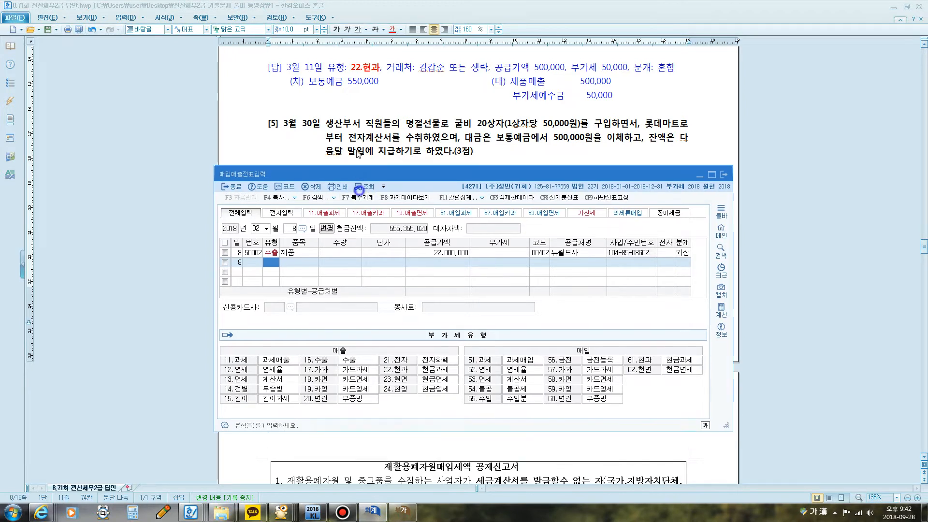
{"action": "left_click_drag", "start_coordinate": [357, 191], "coordinate": [354, 118]}
{"action": "left_click", "coordinate": [253, 173]}
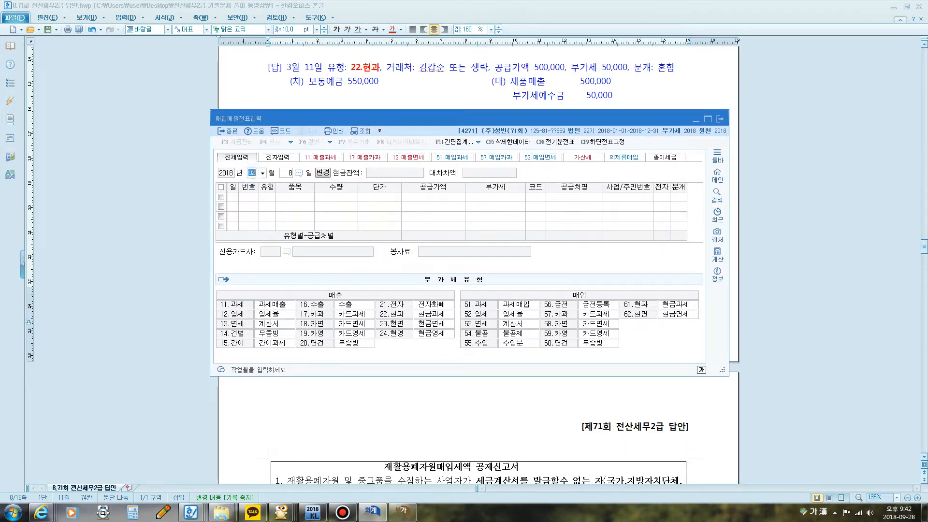
{"action": "type", "text": "03"}
{"action": "key", "text": "Return"}
{"action": "type", "text": "11"}
{"action": "key", "text": "Return"}
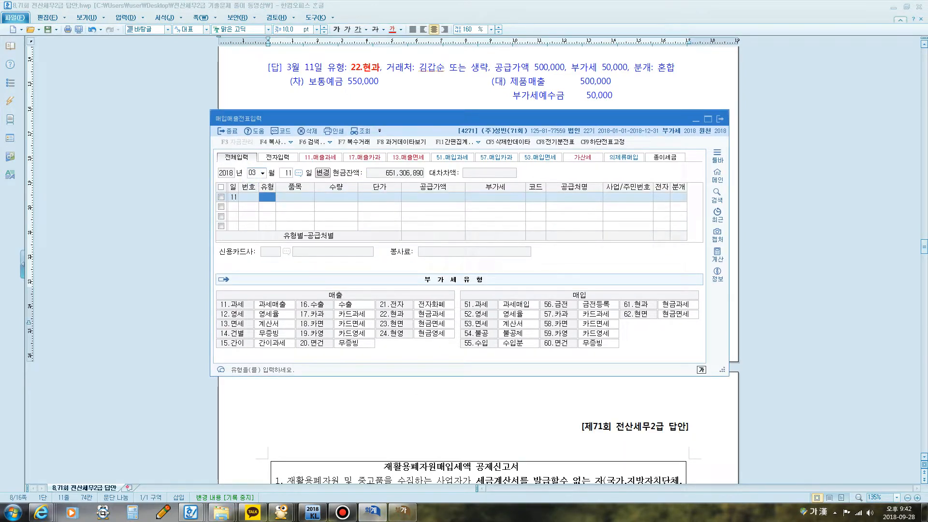
Step: Enter a 22 현과 sales line for 제품 with 550,000 as the VAT-inclusive 공급가액 and accept the split amounts
{"action": "type", "text": "22"}
{"action": "key", "text": "Return"}
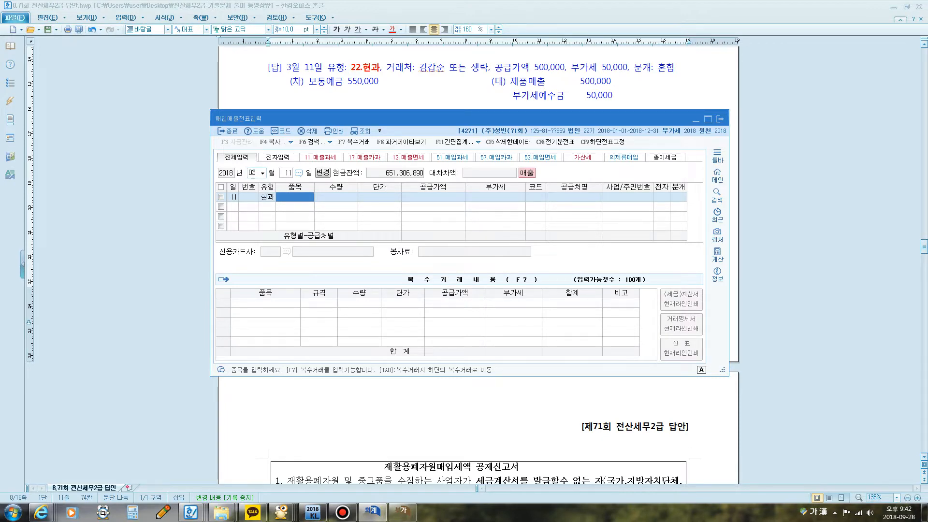
{"action": "type", "text": "제품"}
{"action": "key", "text": "Return"}
{"action": "key", "text": "Return"}
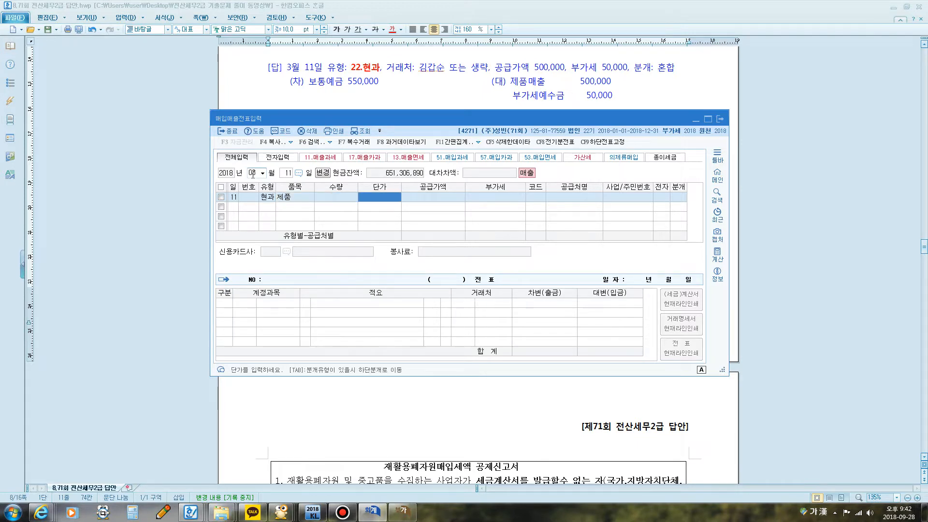
{"action": "key", "text": "Return"}
{"action": "type", "text": "550,000"}
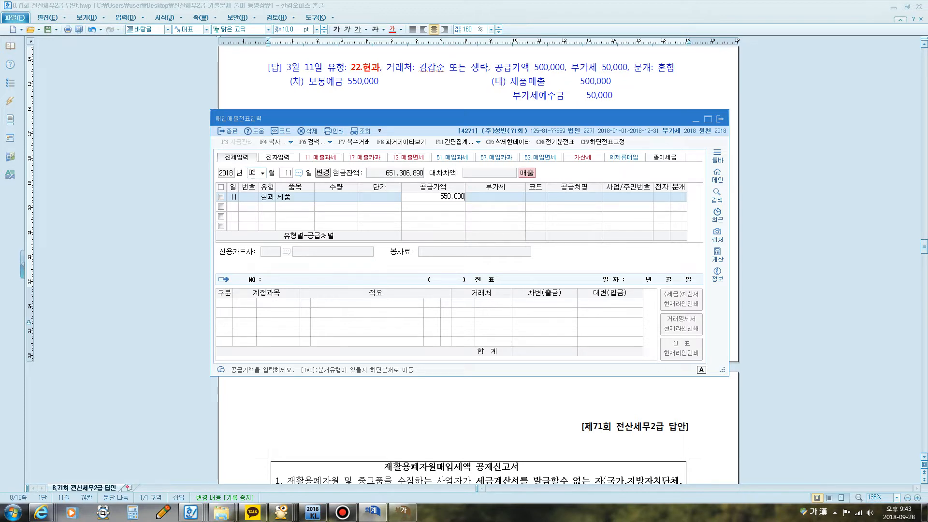
{"action": "key", "text": "Return"}
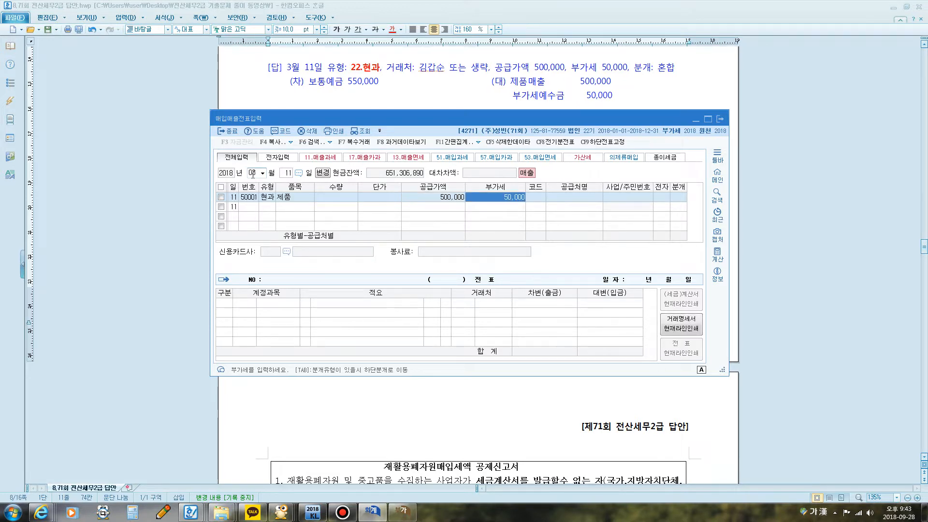
{"action": "key", "text": "Return"}
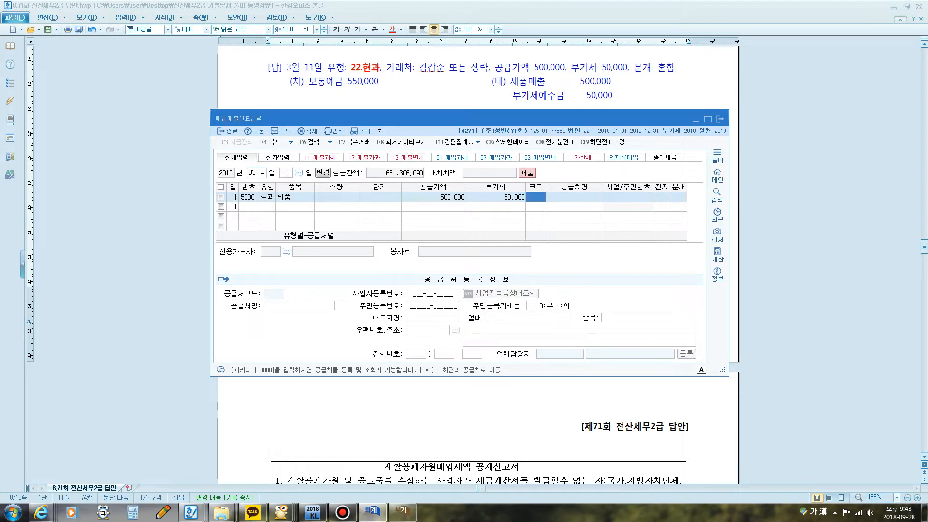
Step: Check question [4] and its answer in the exam document for whether the customer may be omitted
{"action": "left_click", "coordinate": [381, 79]}
{"action": "scroll", "coordinate": [392, 123], "scroll_direction": "up", "scroll_amount": 2}
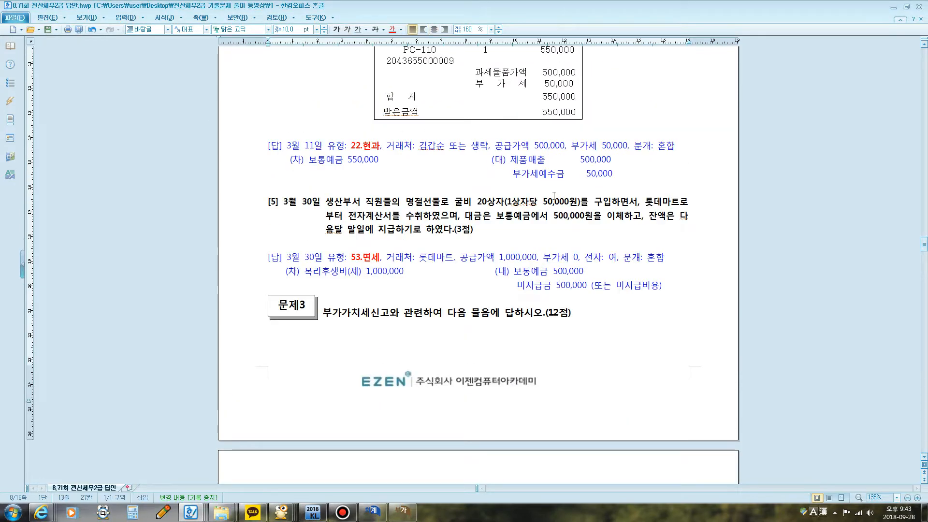
{"action": "scroll", "coordinate": [554, 195], "scroll_direction": "up", "scroll_amount": 1}
{"action": "scroll", "coordinate": [546, 250], "scroll_direction": "up", "scroll_amount": 3}
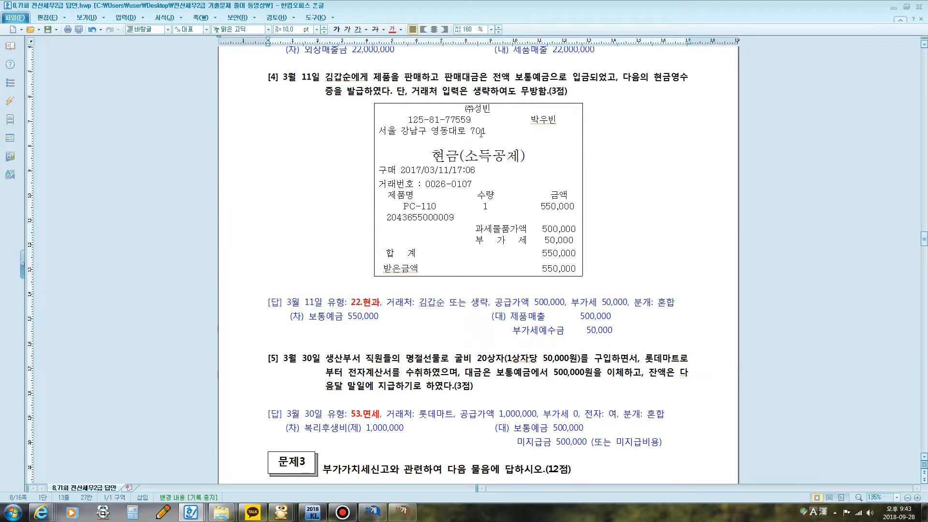
{"action": "scroll", "coordinate": [507, 224], "scroll_direction": "down", "scroll_amount": 4}
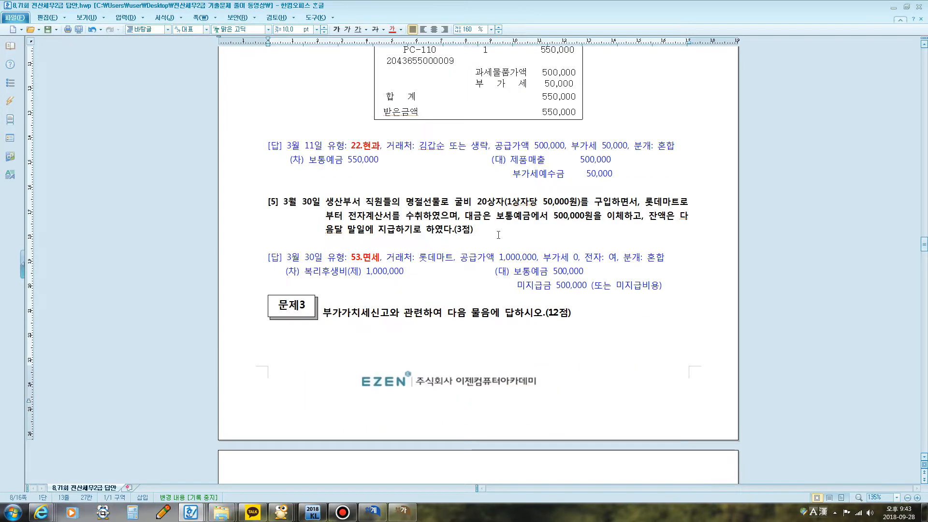
{"action": "scroll", "coordinate": [501, 222], "scroll_direction": "down", "scroll_amount": 1}
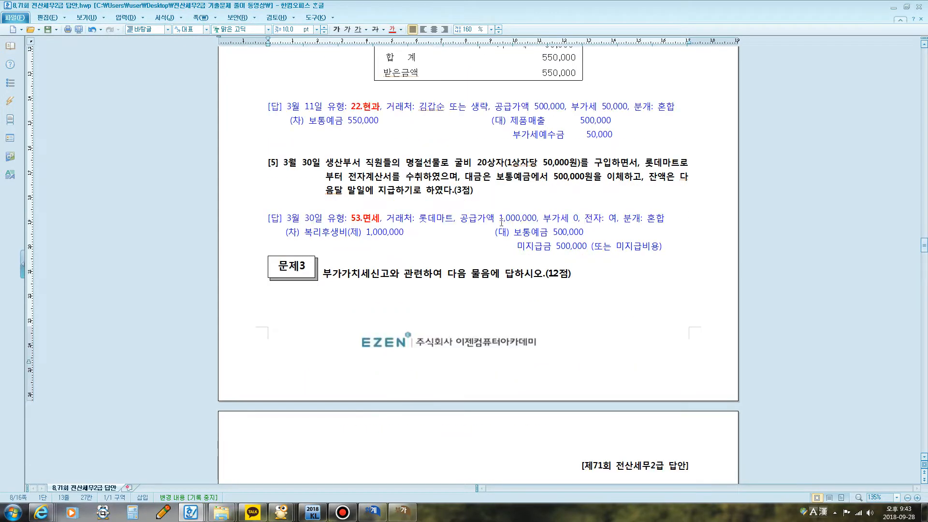
{"action": "left_click_drag", "start_coordinate": [420, 109], "coordinate": [478, 109]}
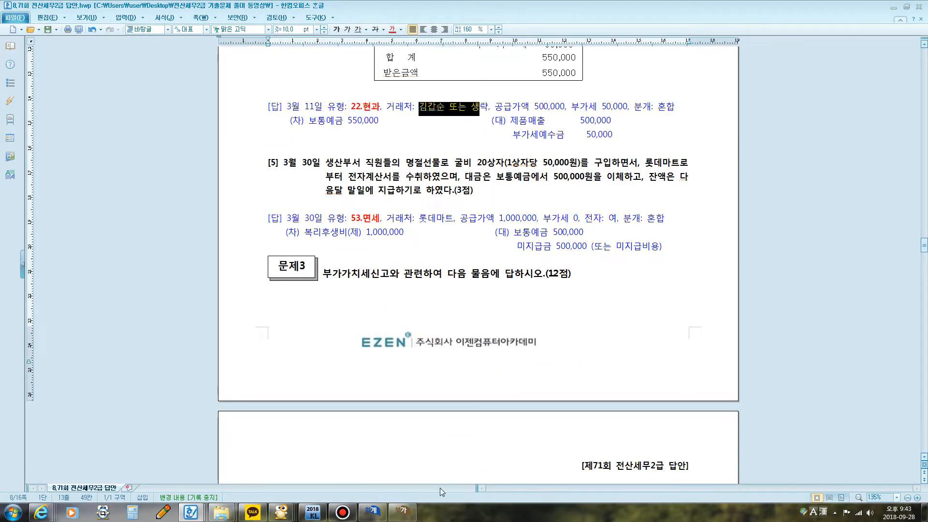
Step: Return to the March 11 voucher and look up the customer's name in 거래처도움, closing the list without a selection
{"action": "left_click", "coordinate": [405, 516]}
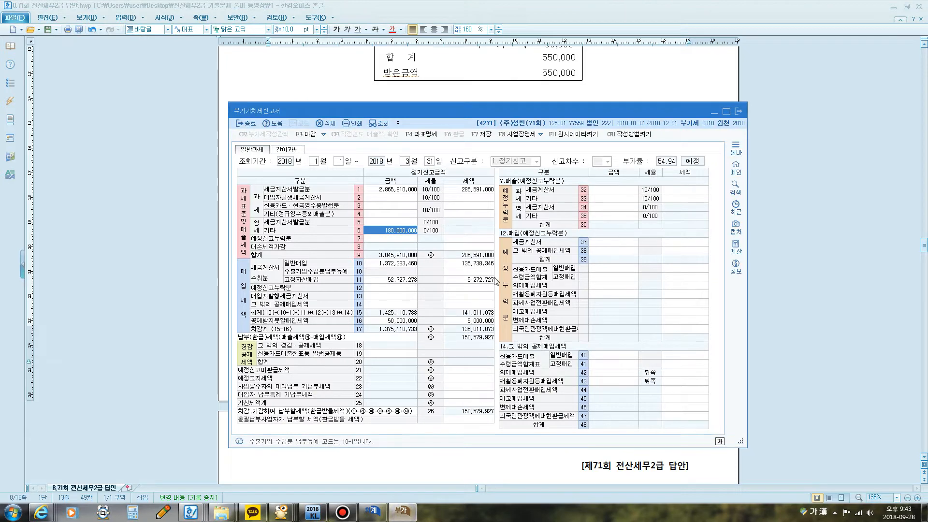
{"action": "left_click", "coordinate": [373, 511]}
{"action": "left_click", "coordinate": [698, 104]}
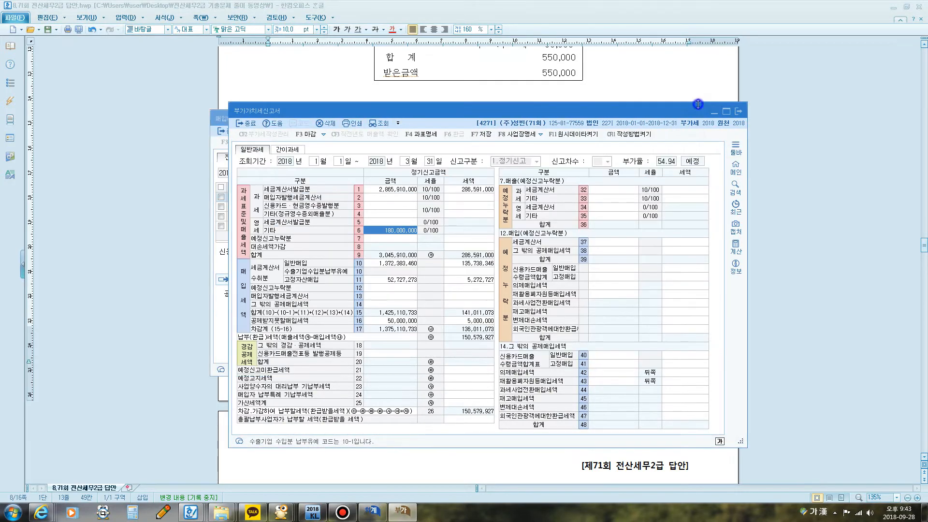
{"action": "left_click", "coordinate": [714, 115]}
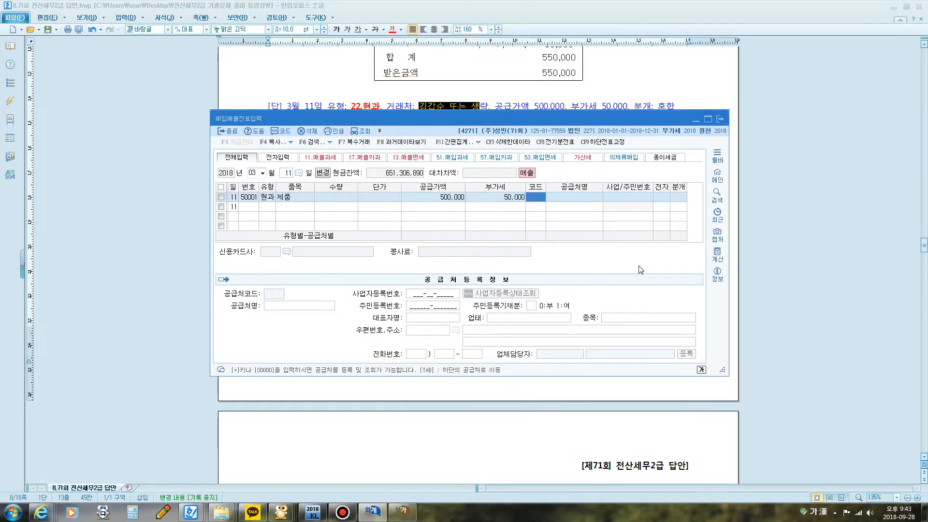
{"action": "type", "text": "ㄱ"}
{"action": "type", "text": "갑"}
{"action": "key", "text": "Return"}
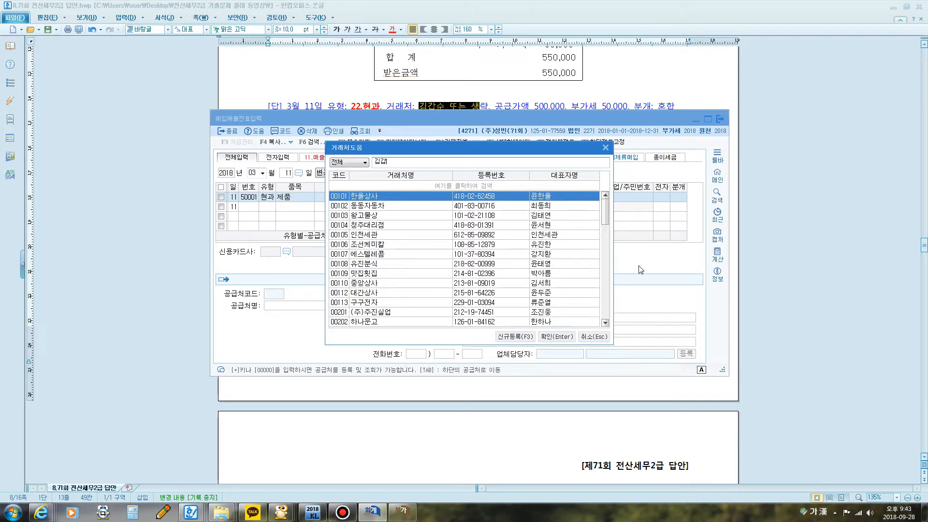
{"action": "key", "text": "Escape"}
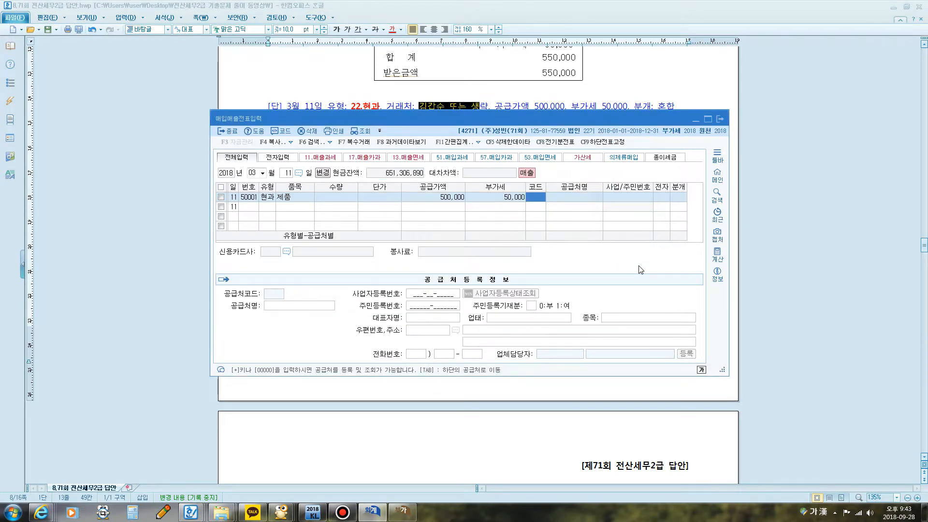
Step: Leave the customer blank on the March 11 line and set its 분개 type to 3 혼합
{"action": "key", "text": "Return"}
{"action": "key", "text": "Return"}
{"action": "key", "text": "Return"}
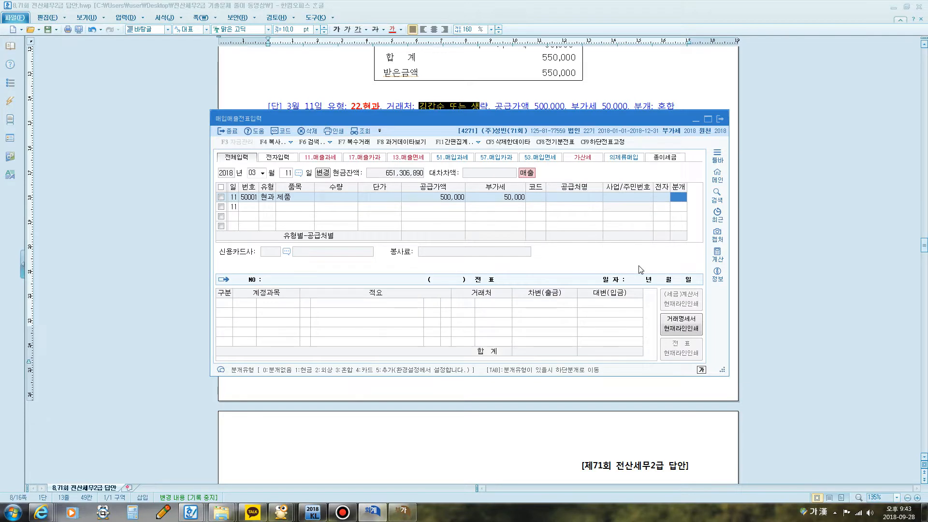
{"action": "type", "text": "3"}
{"action": "key", "text": "Return"}
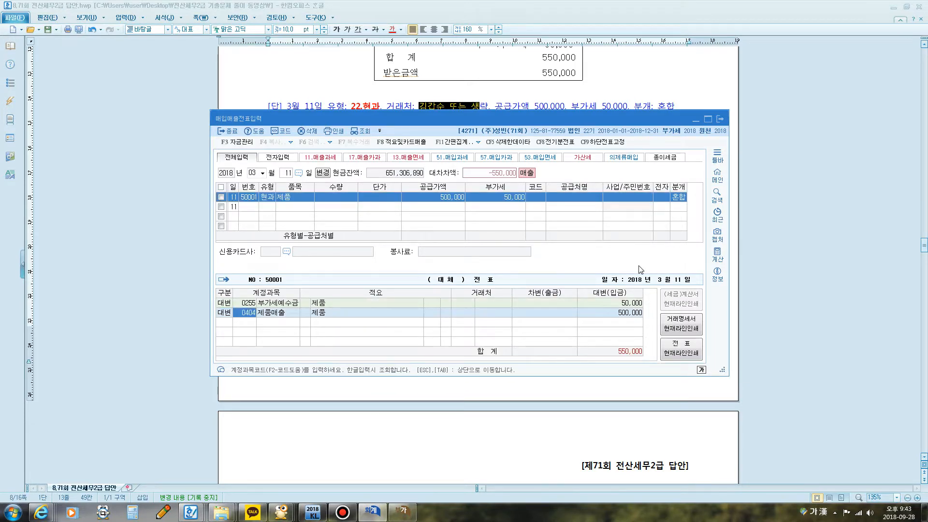
Step: Add a debit line for account 103 보통예금 and complete the March 11 voucher
{"action": "type", "text": "3"}
{"action": "key", "text": "Return"}
{"action": "type", "text": "103"}
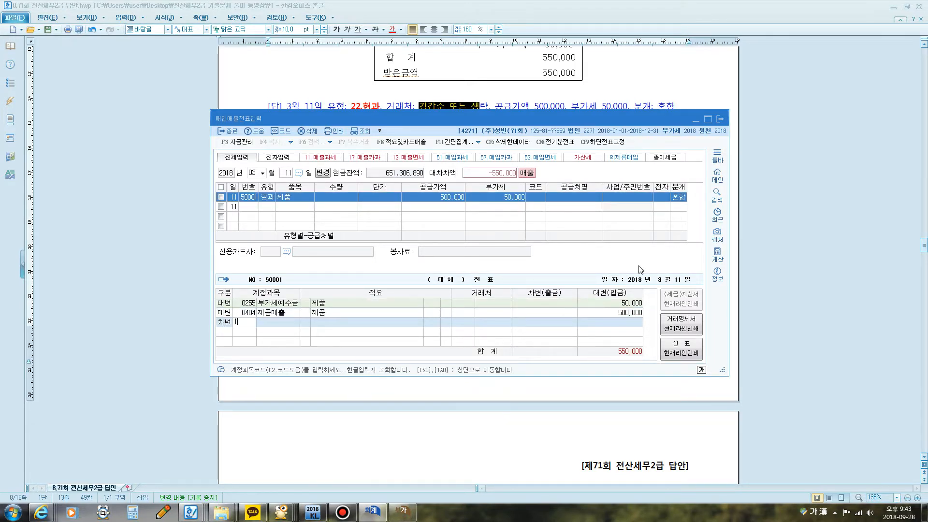
{"action": "key", "text": "Return"}
{"action": "key", "text": "Return"}
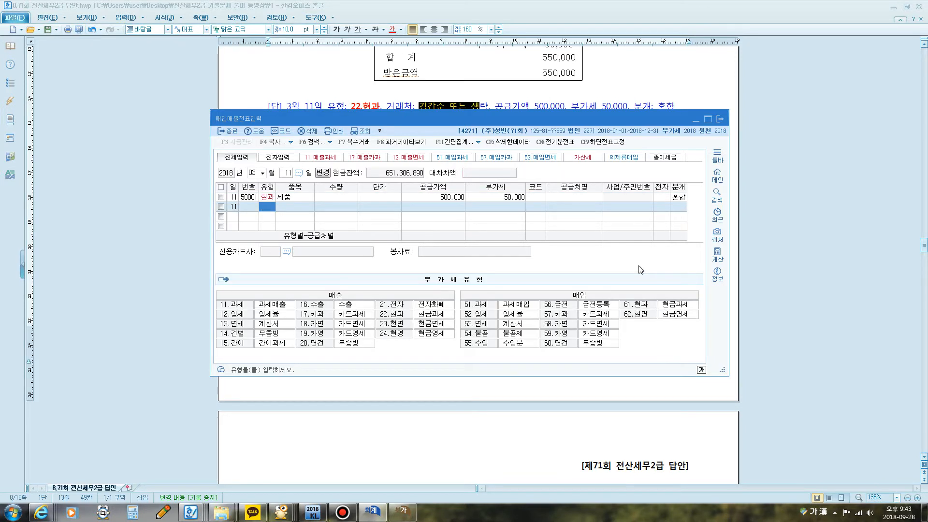
Step: Show the 부가가치세신고서 and mark the 과세 row 3 amounts, linking them to row 19 with the screen pen
{"action": "left_click", "coordinate": [398, 512]}
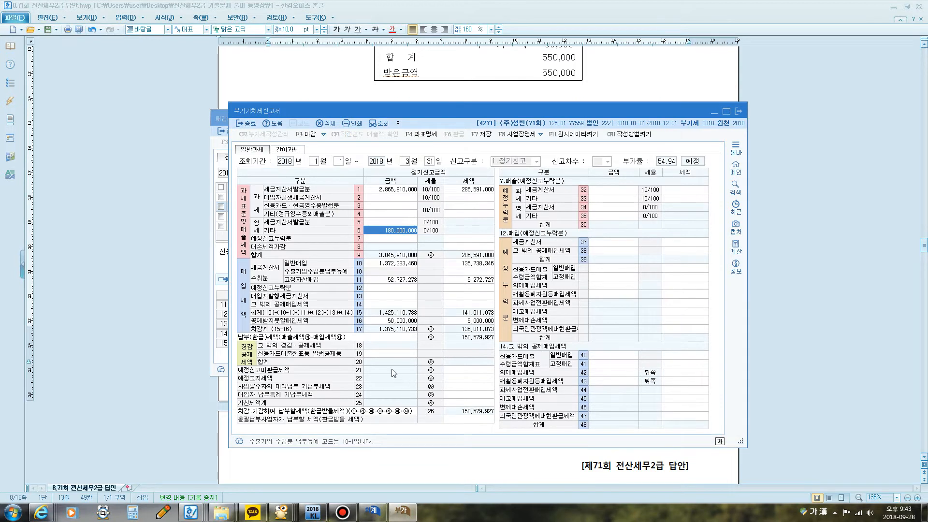
{"action": "key", "text": "ctrl+alt+k"}
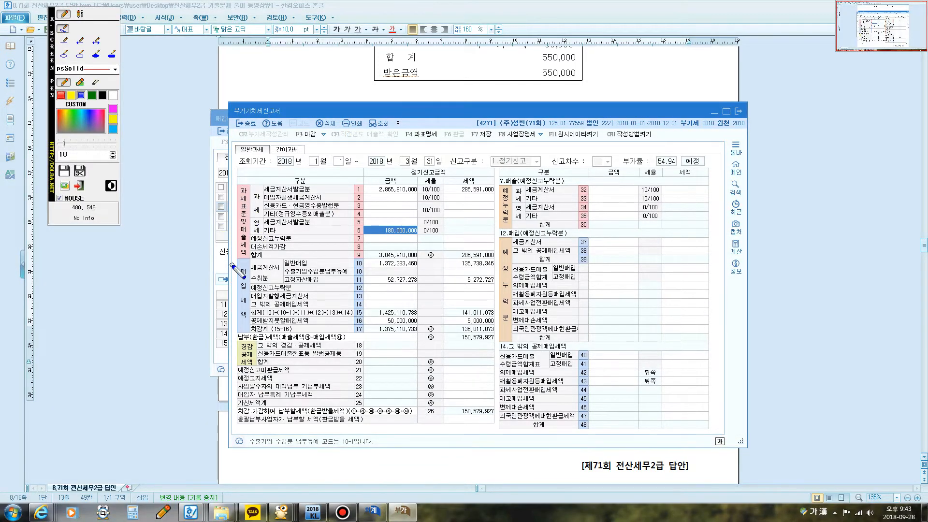
{"action": "mouse_move", "coordinate": [260, 226]}
{"action": "left_mouse_down"}
{"action": "mouse_move", "coordinate": [244, 209]}
{"action": "mouse_move", "coordinate": [254, 192]}
{"action": "mouse_move", "coordinate": [263, 218]}
{"action": "mouse_move", "coordinate": [257, 222]}
{"action": "mouse_move", "coordinate": [284, 210]}
{"action": "mouse_move", "coordinate": [498, 213]}
{"action": "mouse_move", "coordinate": [447, 198]}
{"action": "mouse_move", "coordinate": [389, 196]}
{"action": "mouse_move", "coordinate": [367, 209]}
{"action": "left_mouse_up"}
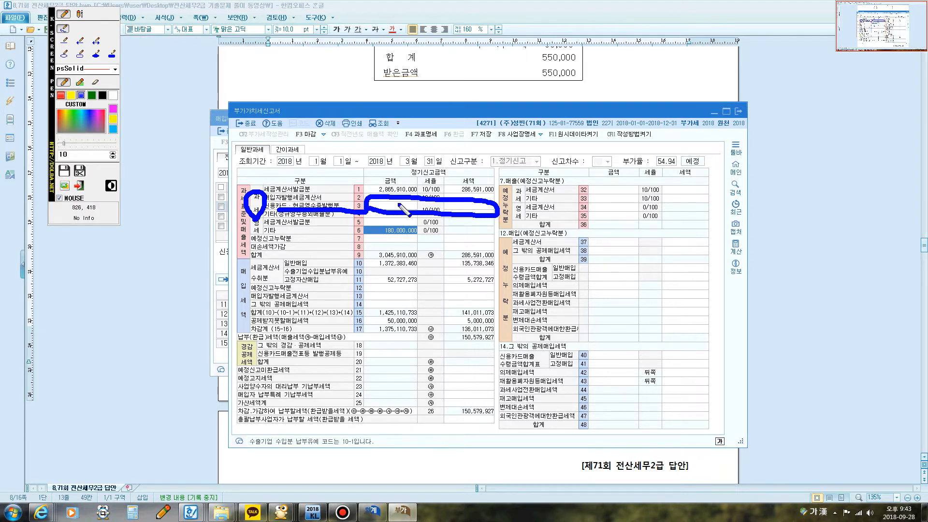
{"action": "mouse_move", "coordinate": [364, 358]}
{"action": "left_mouse_down"}
{"action": "mouse_move", "coordinate": [409, 346]}
{"action": "mouse_move", "coordinate": [386, 360]}
{"action": "mouse_move", "coordinate": [363, 357]}
{"action": "left_mouse_up"}
{"action": "mouse_move", "coordinate": [440, 207]}
{"action": "left_mouse_down"}
{"action": "mouse_move", "coordinate": [447, 252]}
{"action": "mouse_move", "coordinate": [397, 346]}
{"action": "left_mouse_up"}
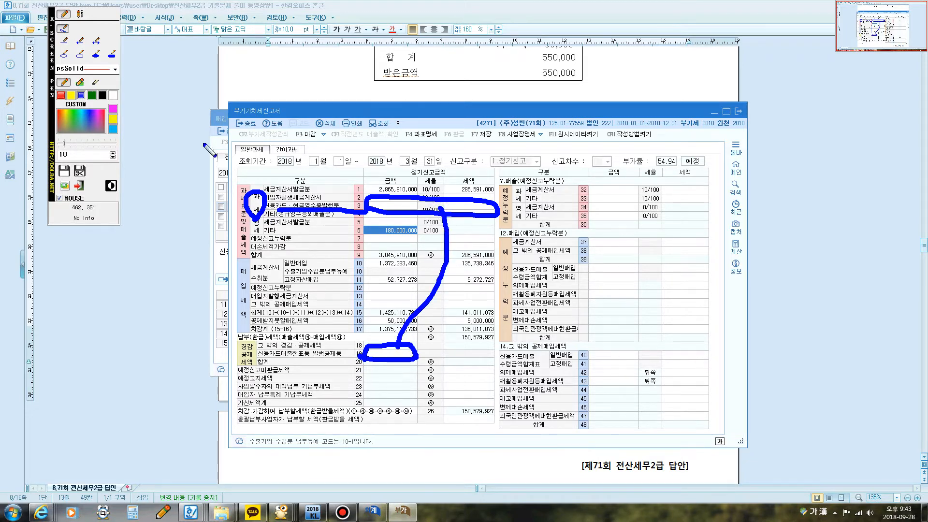
Step: Clear the pen marks, re-query the 부가가치세신고서 and check the 신용카드·현금영수증발행분 amount in row 3
{"action": "left_click", "coordinate": [79, 186]}
{"action": "left_click", "coordinate": [381, 124]}
{"action": "left_click", "coordinate": [398, 207]}
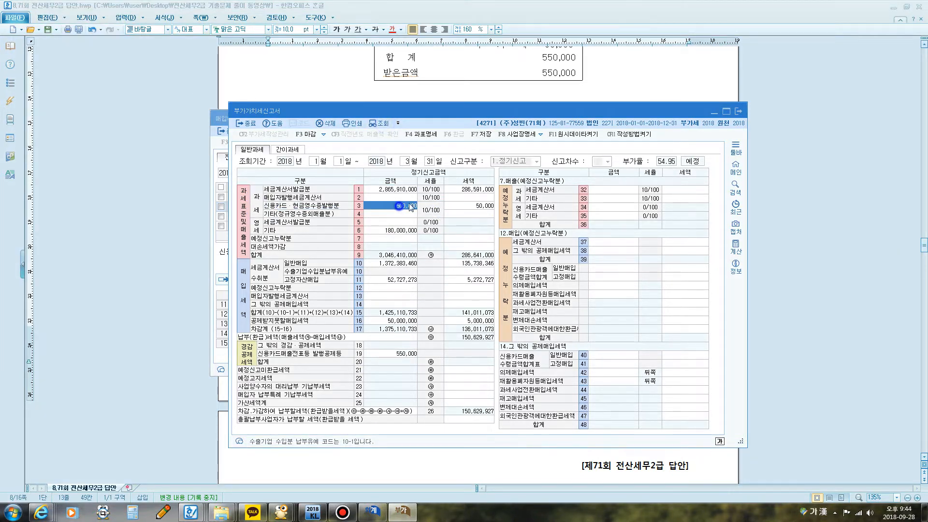
Step: Check the row 19 신용카드매출전표등 발행공제 amount in the 부가가치세신고서, and return to question [5] in the exam document
{"action": "key", "text": "Return"}
{"action": "left_click", "coordinate": [403, 355]}
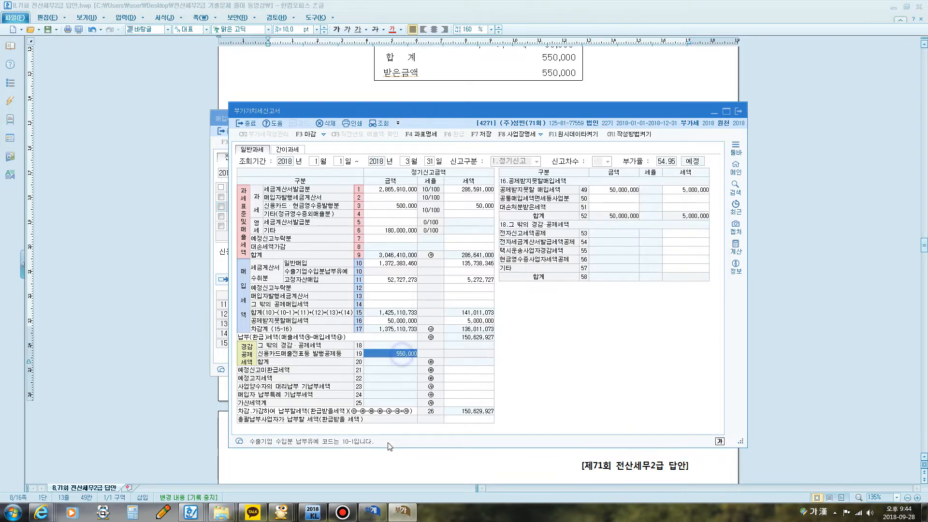
{"action": "left_click", "coordinate": [554, 82]}
{"action": "scroll", "coordinate": [554, 83], "scroll_direction": "up", "scroll_amount": 4}
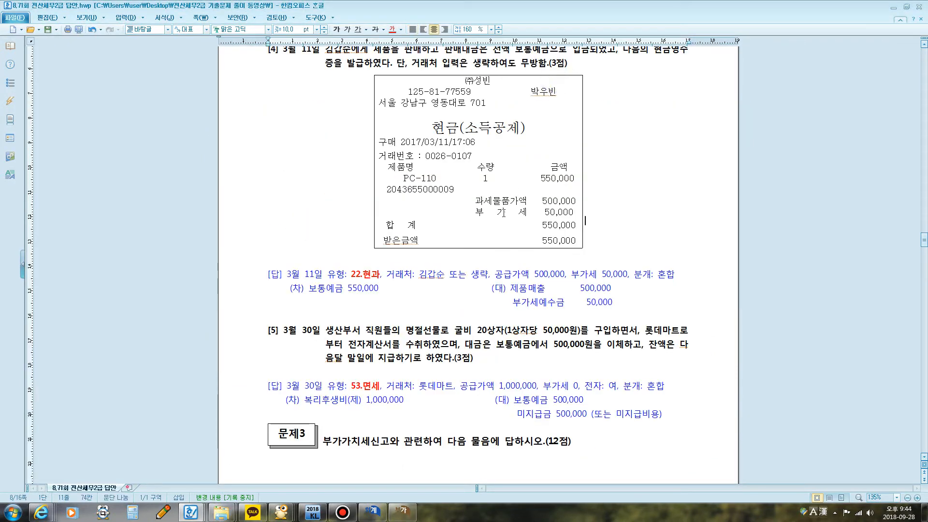
{"action": "scroll", "coordinate": [483, 230], "scroll_direction": "down", "scroll_amount": 5}
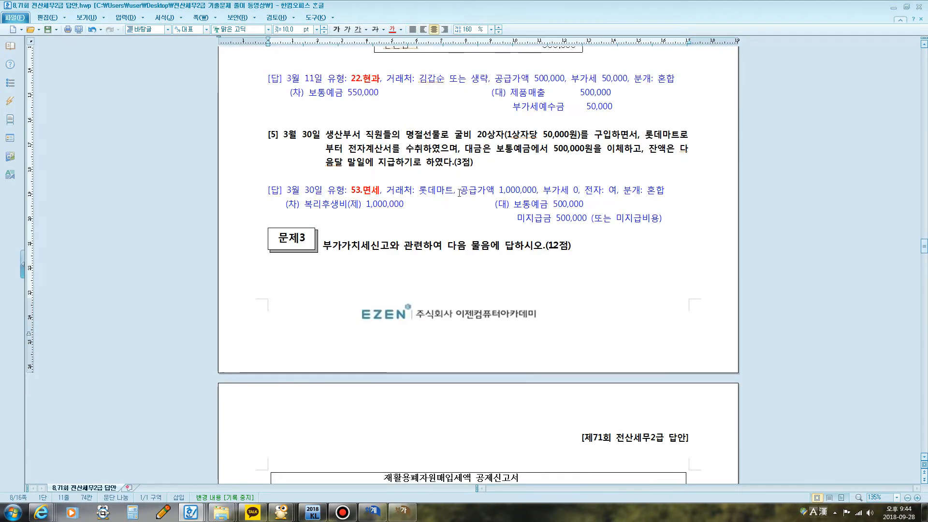
{"action": "scroll", "coordinate": [466, 187], "scroll_direction": "down", "scroll_amount": 1}
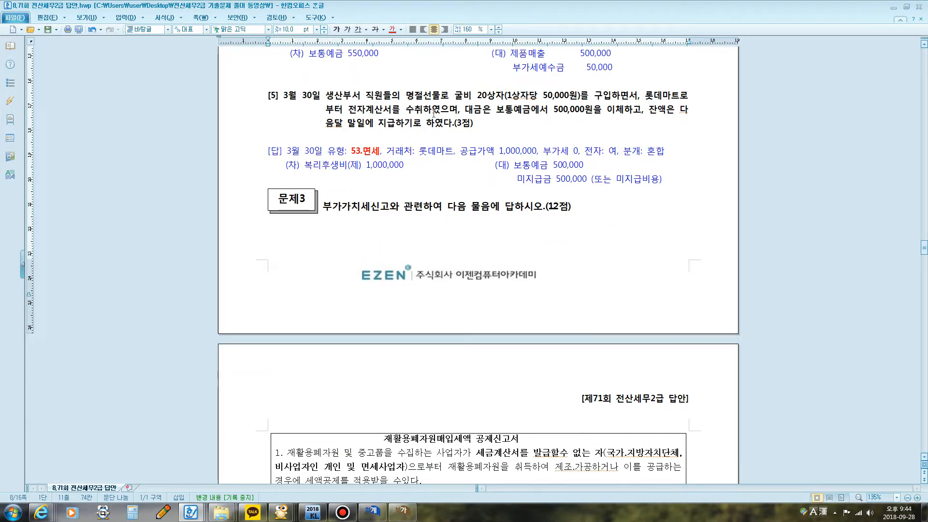
Step: Circle 전자계산서 and underline the 500,000원 bank transfer in question [5] with the screen pen, and clear the marks
{"action": "key", "text": "F12"}
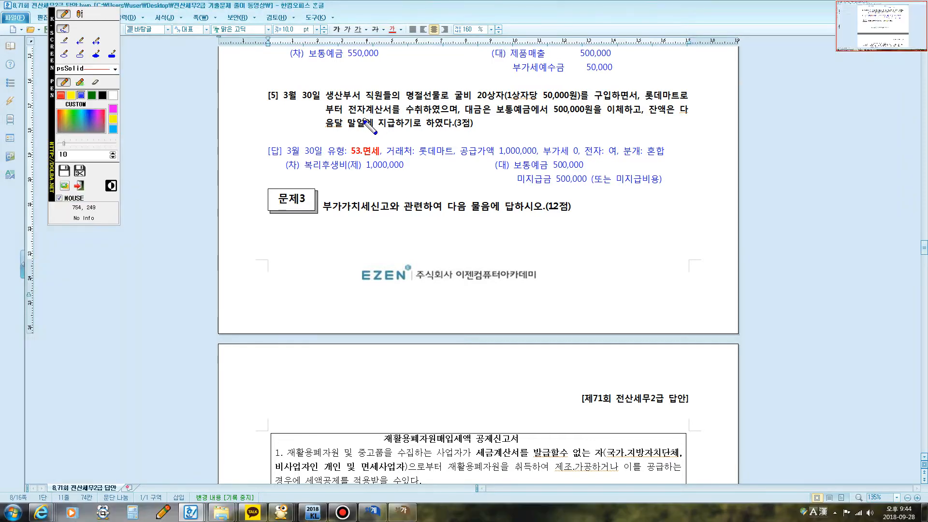
{"action": "mouse_move", "coordinate": [344, 116]}
{"action": "left_mouse_down"}
{"action": "mouse_move", "coordinate": [393, 104]}
{"action": "mouse_move", "coordinate": [335, 118]}
{"action": "left_mouse_up"}
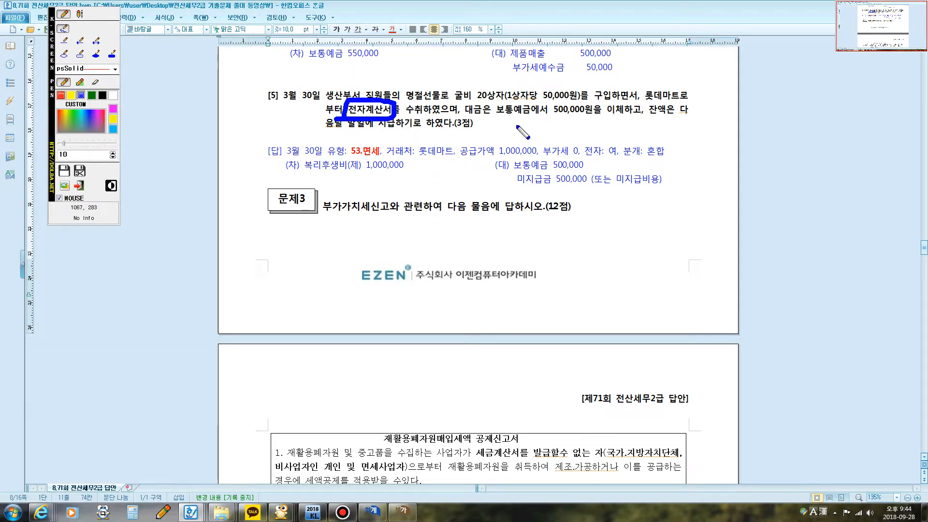
{"action": "left_click_drag", "start_coordinate": [526, 115], "coordinate": [607, 122]}
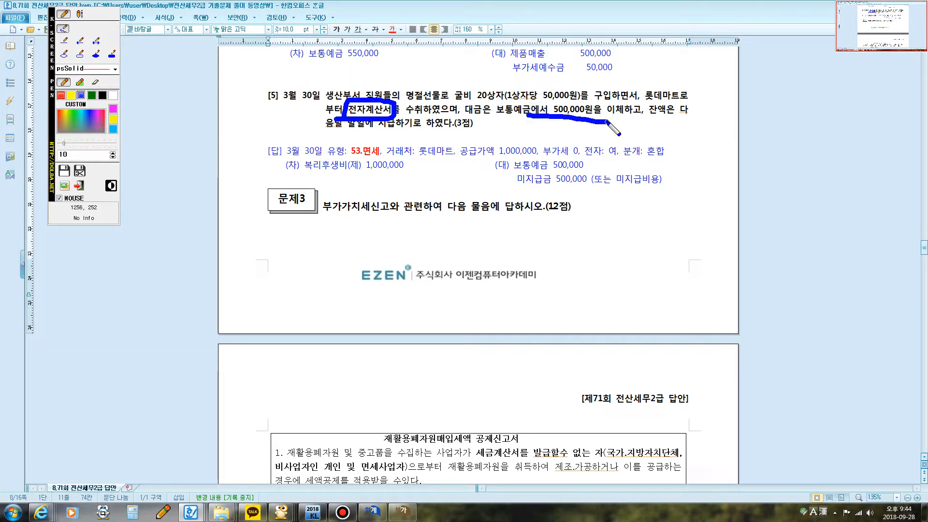
{"action": "key", "text": "F12"}
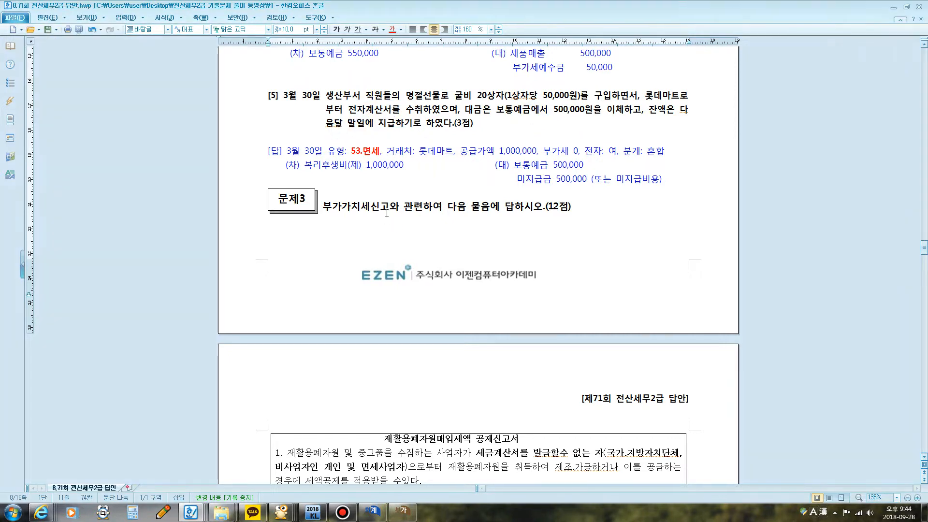
Step: Start a March 30 line in 매입매출전표입력 with type 53 면세
{"action": "left_click", "coordinate": [372, 513]}
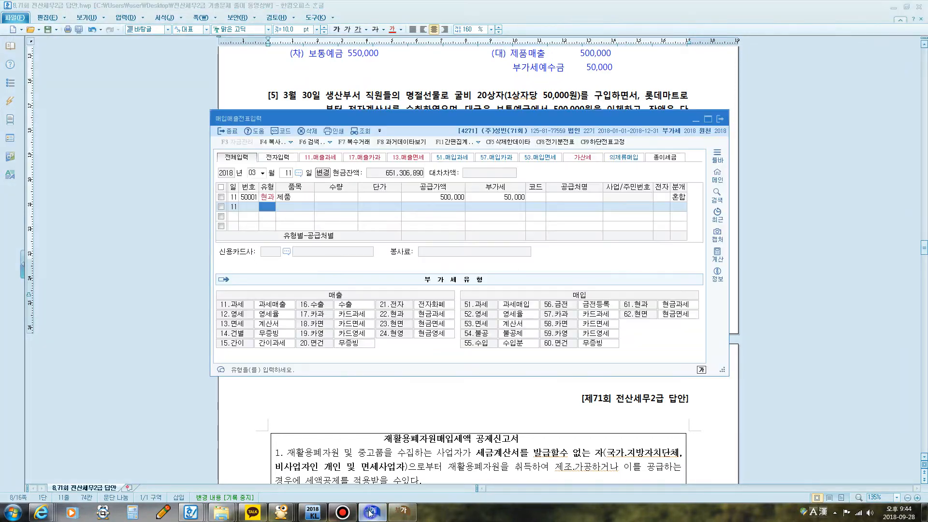
{"action": "left_click", "coordinate": [288, 174]}
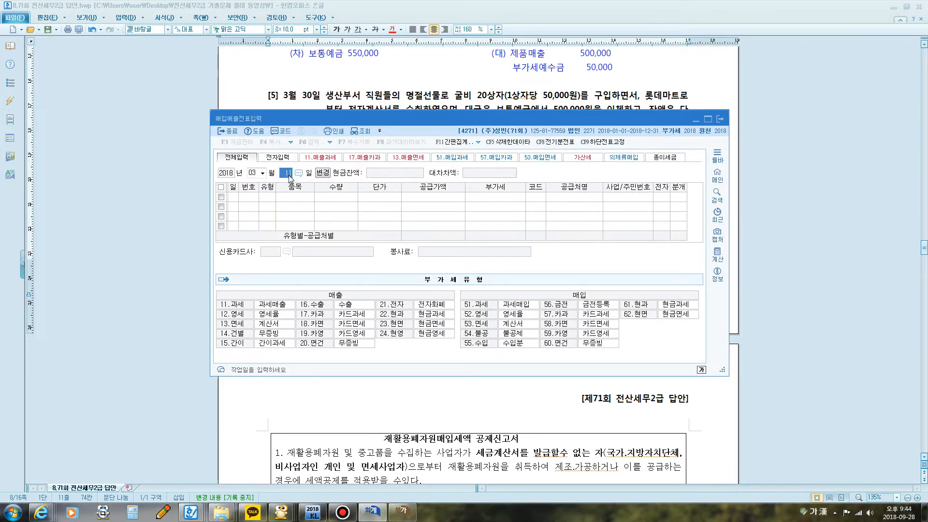
{"action": "type", "text": "30"}
{"action": "key", "text": "Return"}
{"action": "type", "text": "13"}
{"action": "key", "text": "Return"}
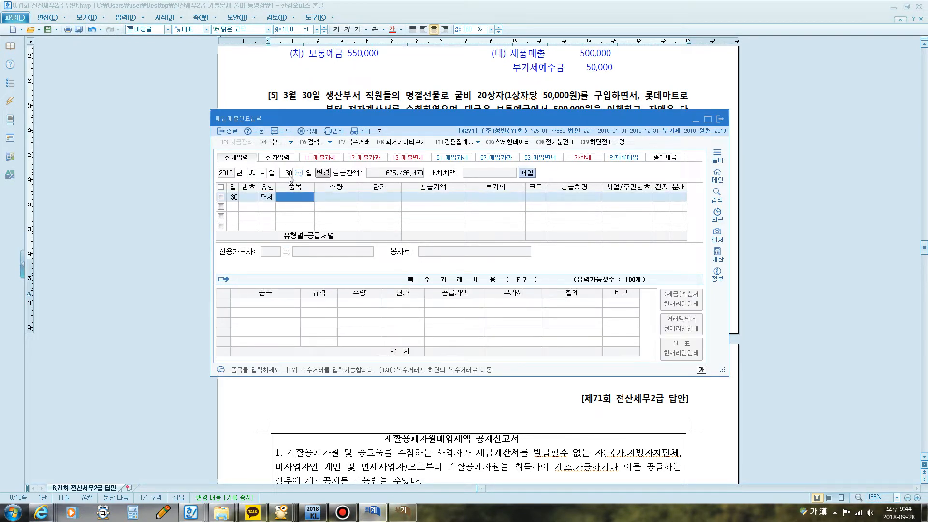
Step: Enter the item 굴비 with quantity 20 and unit price 50,000 on the March 30 line
{"action": "type", "text": "굴비"}
{"action": "key", "text": "Return"}
{"action": "type", "text": "20"}
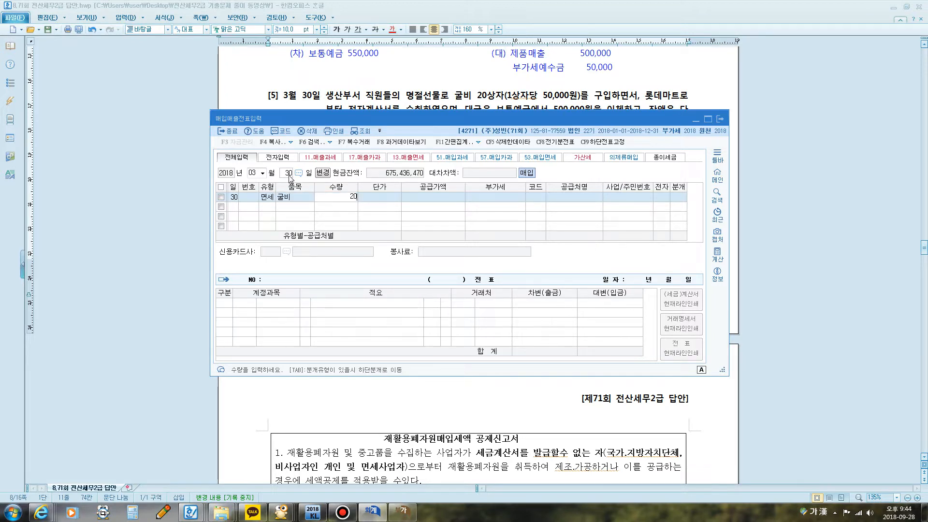
{"action": "key", "text": "Return"}
{"action": "type", "text": "500000"}
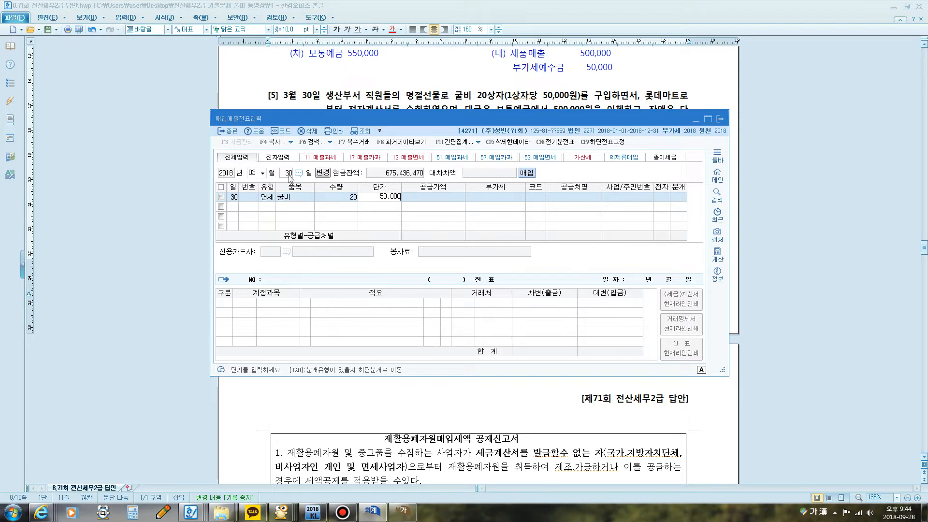
{"action": "key", "text": "Return"}
{"action": "key", "text": "Return"}
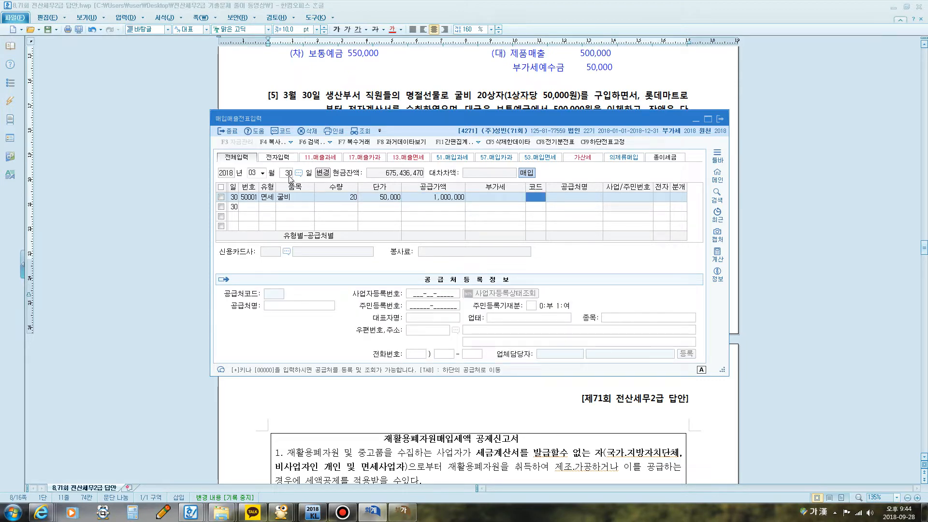
Step: Set the supplier to 롯데마트, mark the invoice as electronic (여), and set the 분개 type to 3 혼합
{"action": "type", "text": "롯데"}
{"action": "key", "text": "Return"}
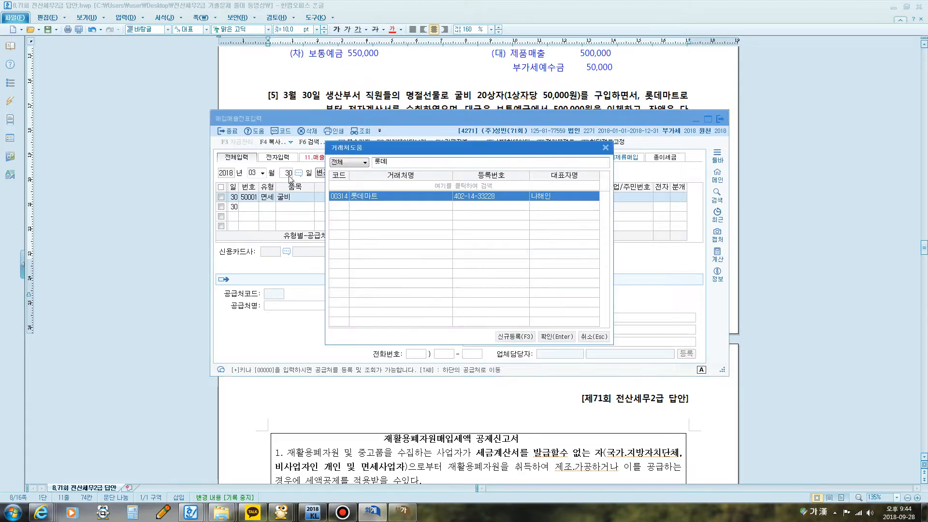
{"action": "key", "text": "Return"}
{"action": "key", "text": "Return"}
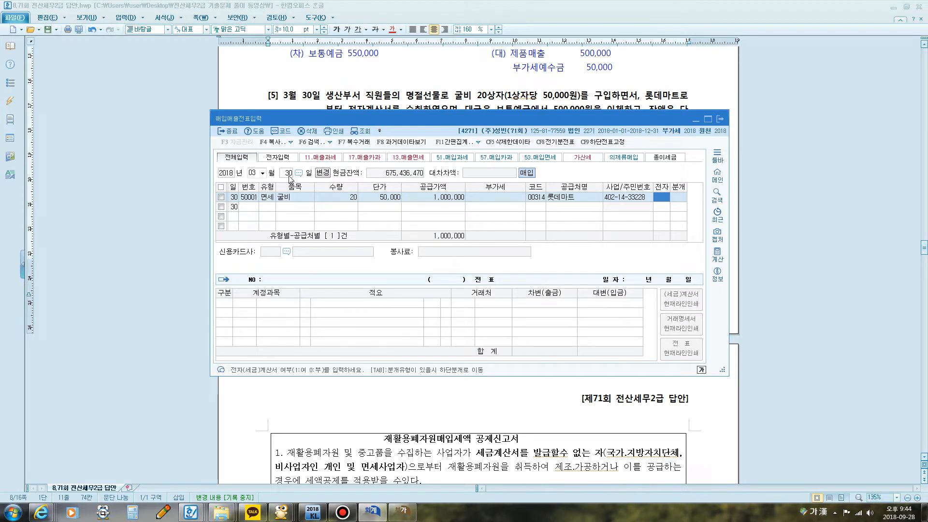
{"action": "type", "text": "153"}
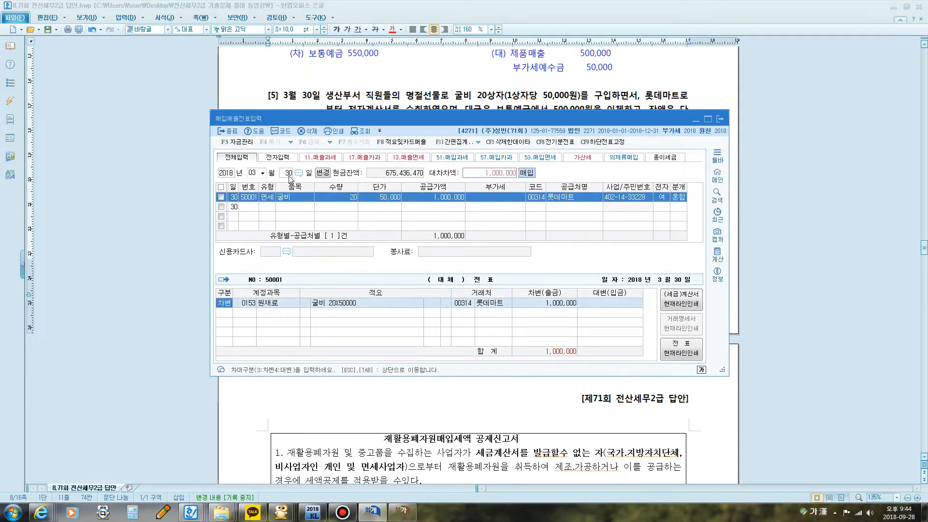
Step: Change the debit line's account to 511 복리후생비 (제조원가)
{"action": "key", "text": "Return"}
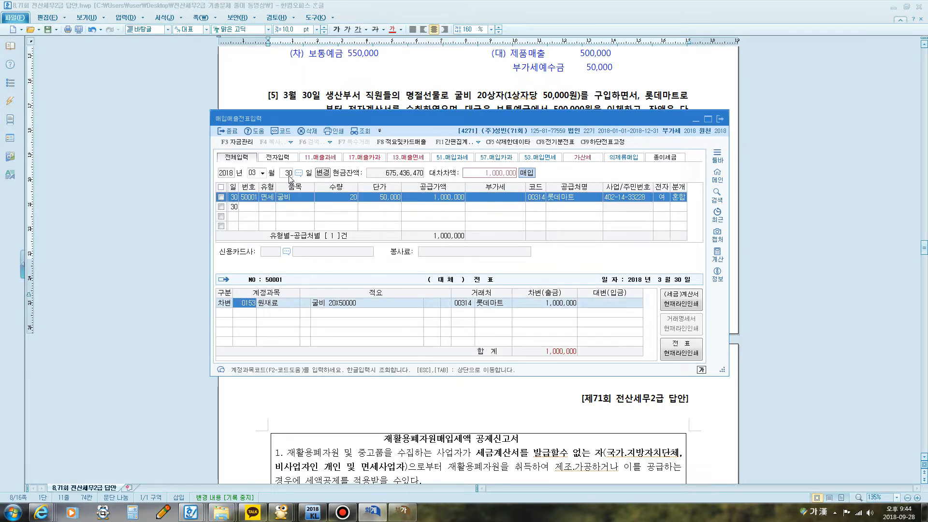
{"action": "type", "text": "복리"}
{"action": "key", "text": "Return"}
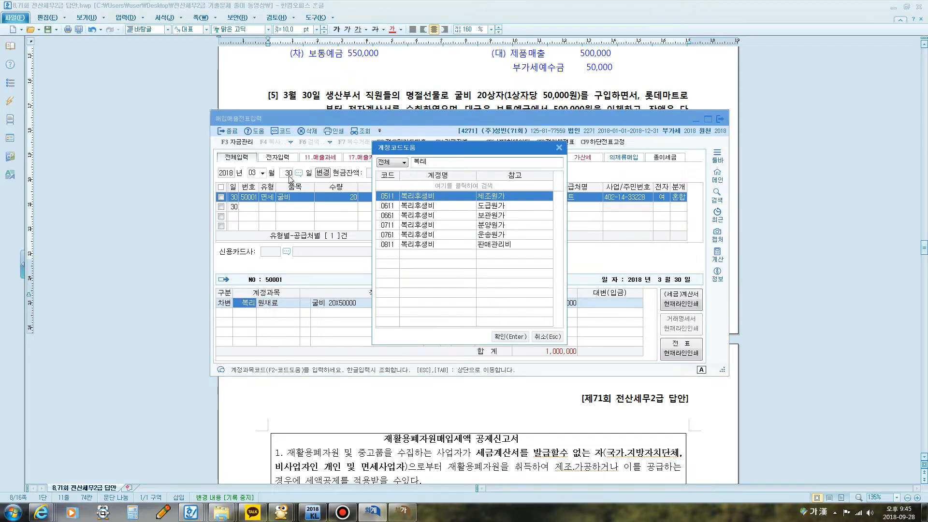
{"action": "key", "text": "Return"}
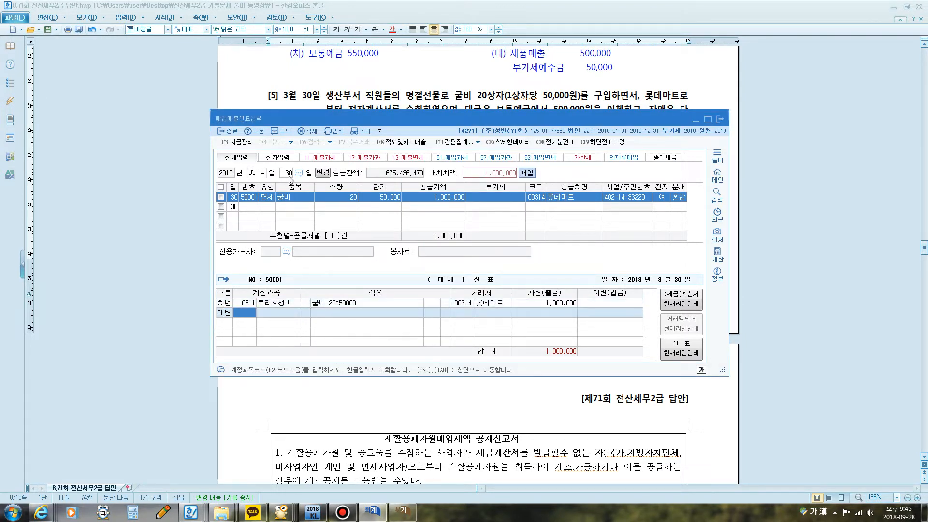
Step: Add a credit line for account 103 보통예금 with an amount of 500,000
{"action": "type", "text": "103"}
{"action": "key", "text": "Return"}
{"action": "type", "text": "500,000"}
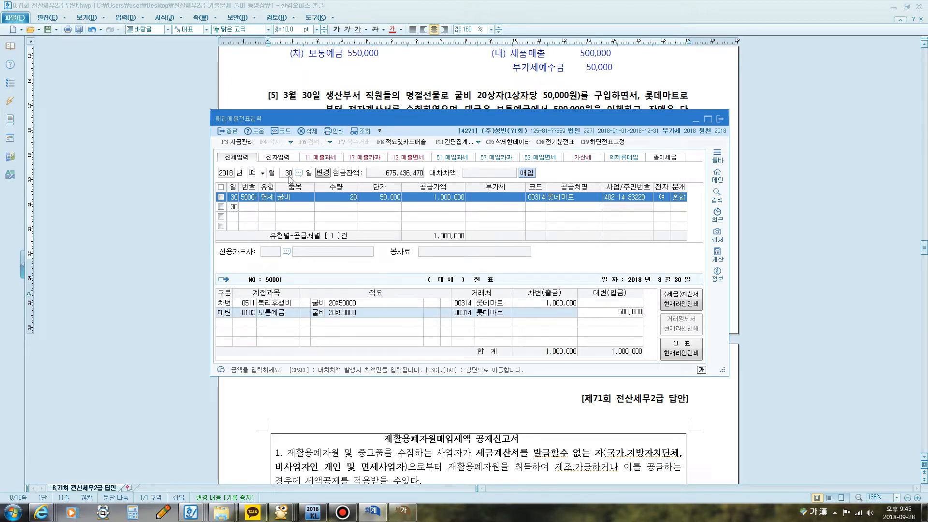
{"action": "key", "text": "Return"}
Step: Add a credit line for 253 미지급금 with the remaining 500,000, complete the voucher, and compare it with the printed answer
{"action": "key", "text": "4"}
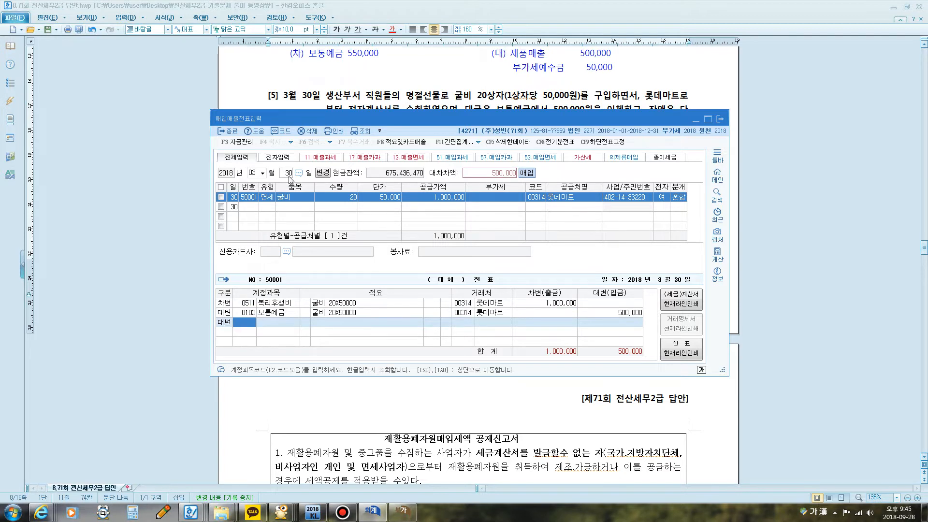
{"action": "type", "text": "미지"}
{"action": "key", "text": "Return"}
{"action": "key", "text": "Return"}
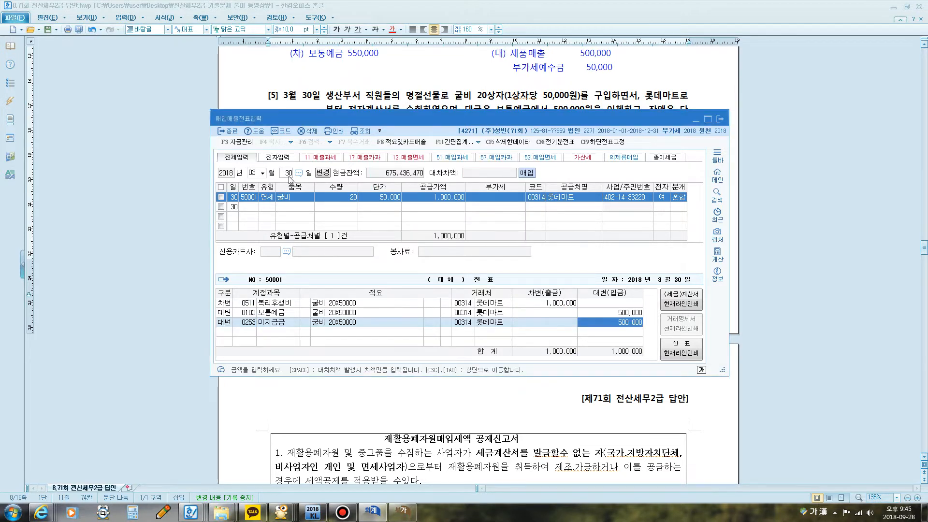
{"action": "key", "text": "Return"}
{"action": "left_click_drag", "start_coordinate": [417, 120], "coordinate": [408, 222]}
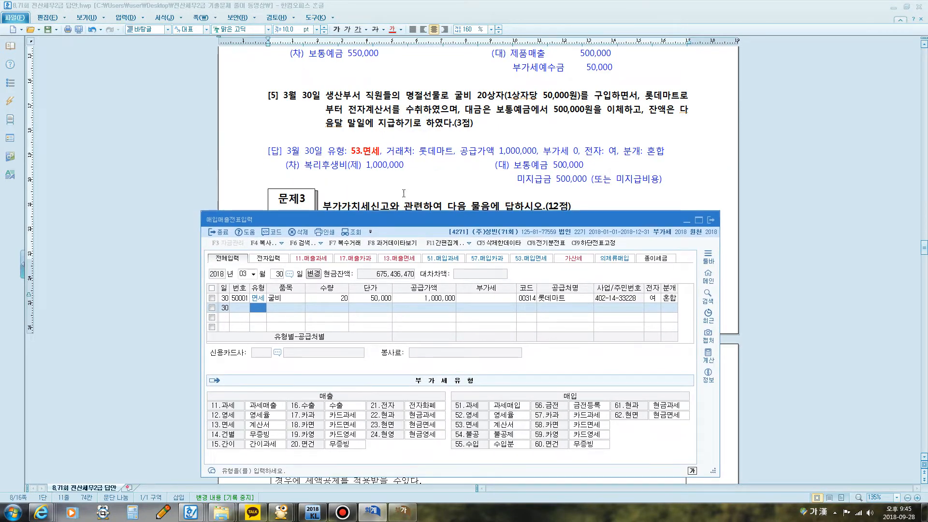
{"action": "left_click", "coordinate": [404, 207]}
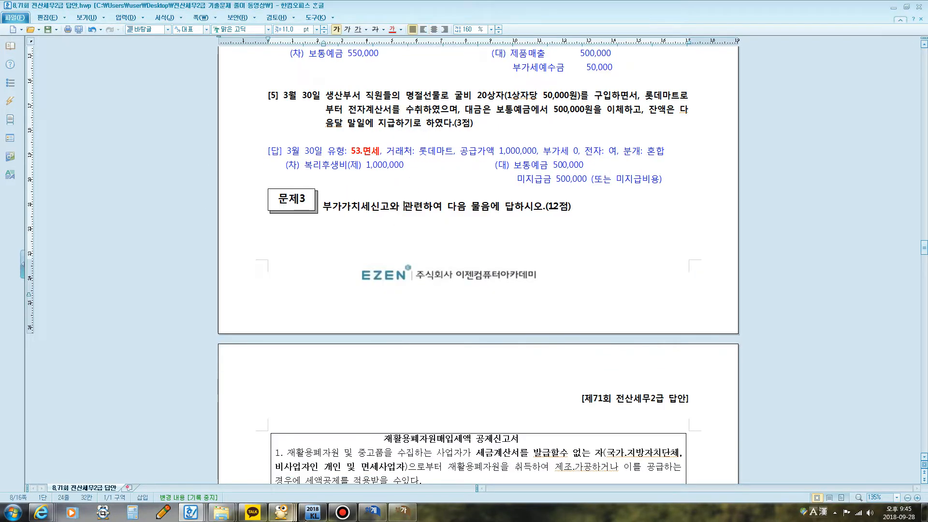
Step: Re-query the 부가가치세신고서 and check the 계산서수취금액 and 계산서발급금액 in its 과세표준명세
{"action": "left_click", "coordinate": [401, 511]}
{"action": "left_click", "coordinate": [380, 123]}
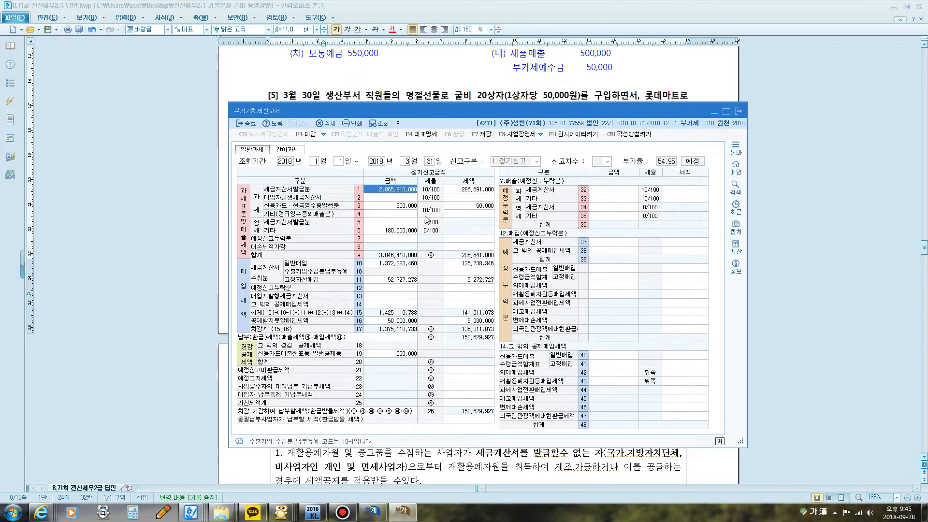
{"action": "left_click", "coordinate": [429, 135]}
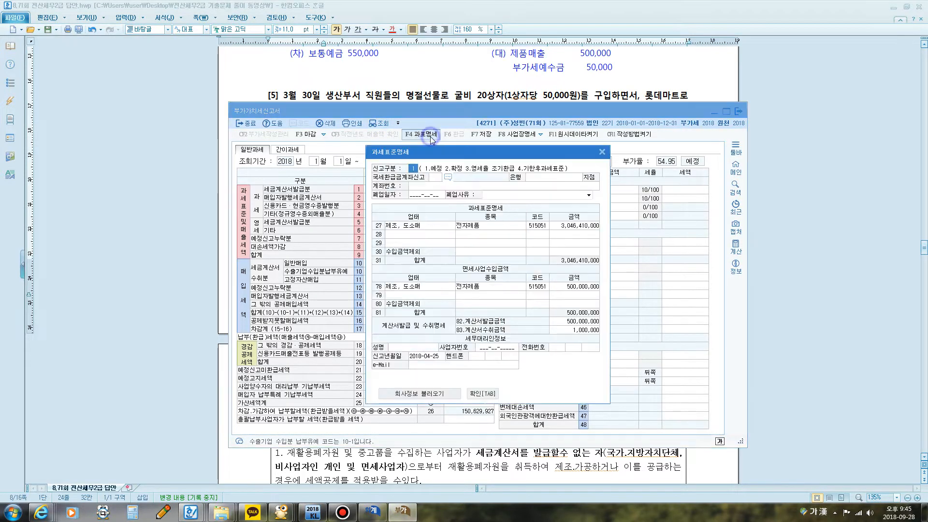
{"action": "left_click", "coordinate": [585, 328]}
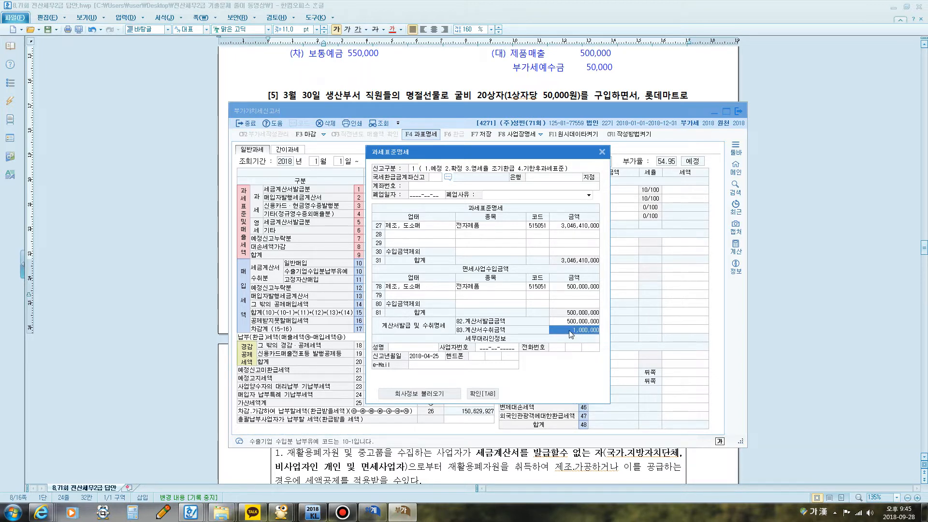
{"action": "left_click", "coordinate": [565, 323]}
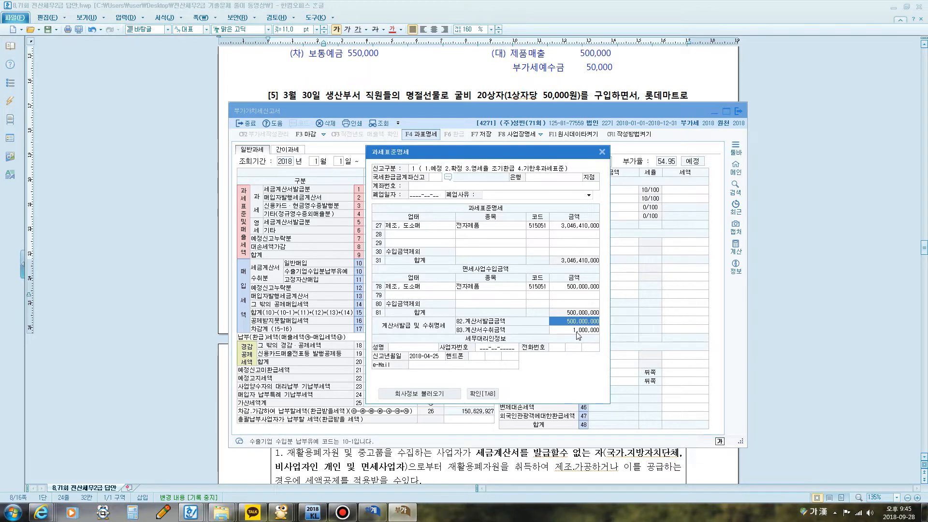
{"action": "left_click", "coordinate": [603, 151]}
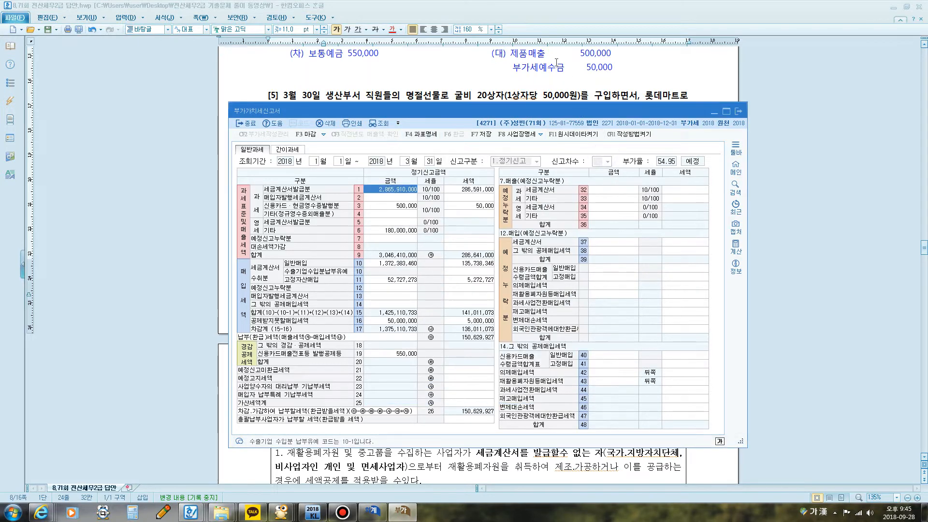
Step: Show the 재활용폐자원매입세액 공제신고서 notes for problem 3 in the exam document and highlight the eligible businesses
{"action": "left_click", "coordinate": [493, 247]}
{"action": "scroll", "coordinate": [493, 247], "scroll_direction": "down", "scroll_amount": 3}
{"action": "scroll", "coordinate": [493, 247], "scroll_direction": "down", "scroll_amount": 5}
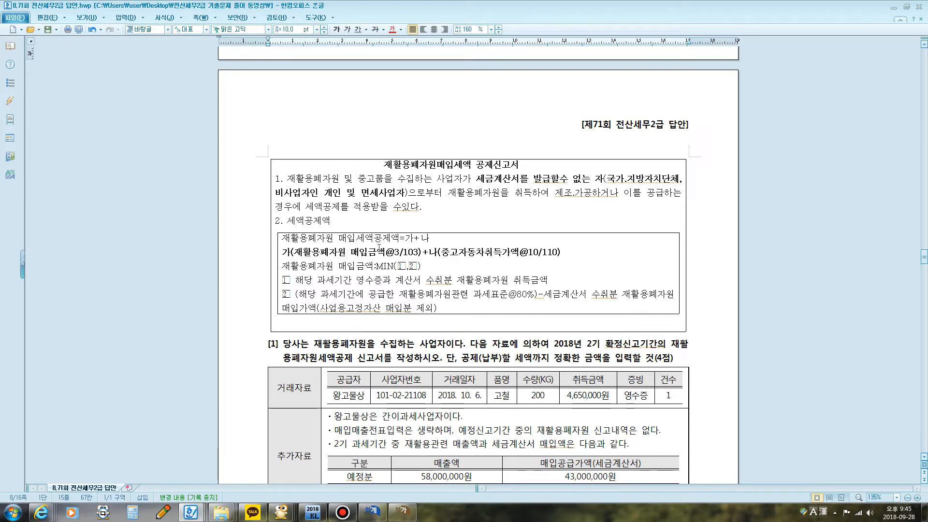
{"action": "left_click_drag", "start_coordinate": [313, 190], "coordinate": [459, 184]}
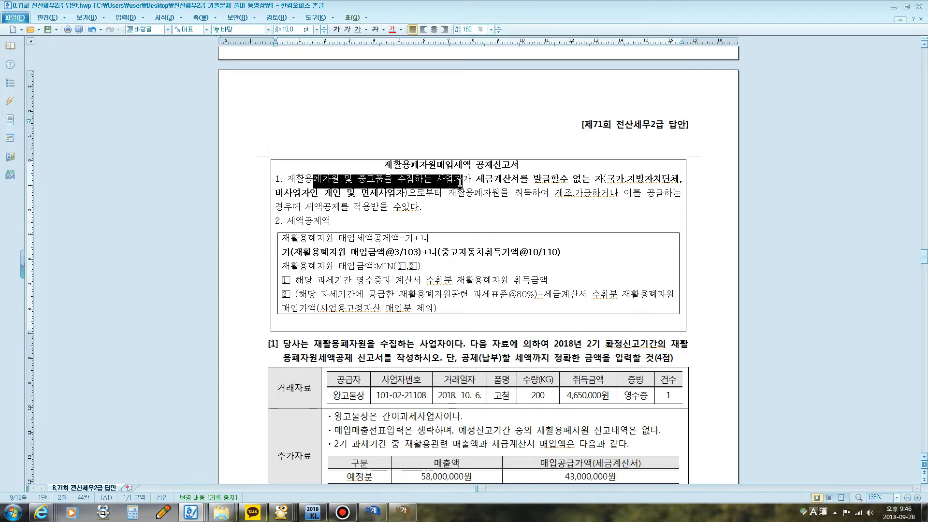
Step: Highlight the 재활용폐자원 매입금액 3/103 credit formula and the first purchase amount limit, 영수증과 계산서 수취분
{"action": "left_click_drag", "start_coordinate": [329, 253], "coordinate": [418, 254]}
{"action": "left_click", "coordinate": [348, 259]}
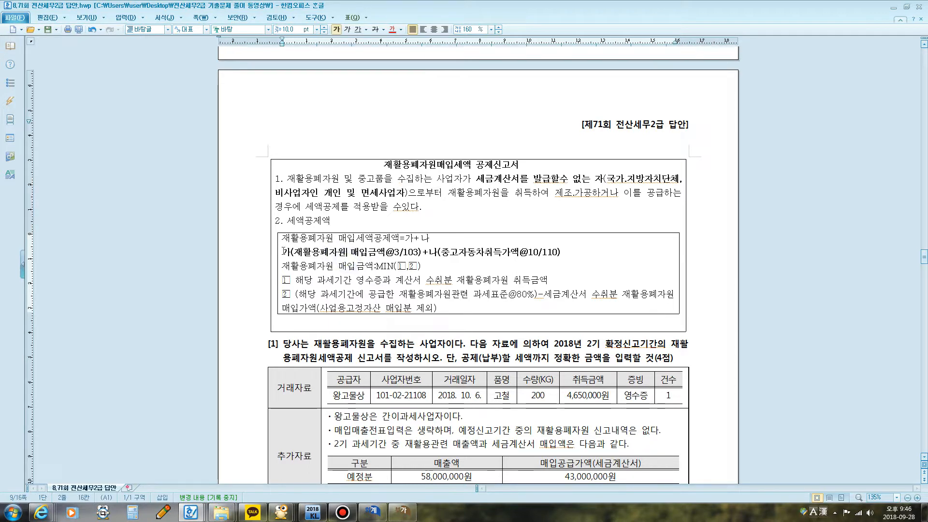
{"action": "left_click_drag", "start_coordinate": [283, 252], "coordinate": [416, 252]}
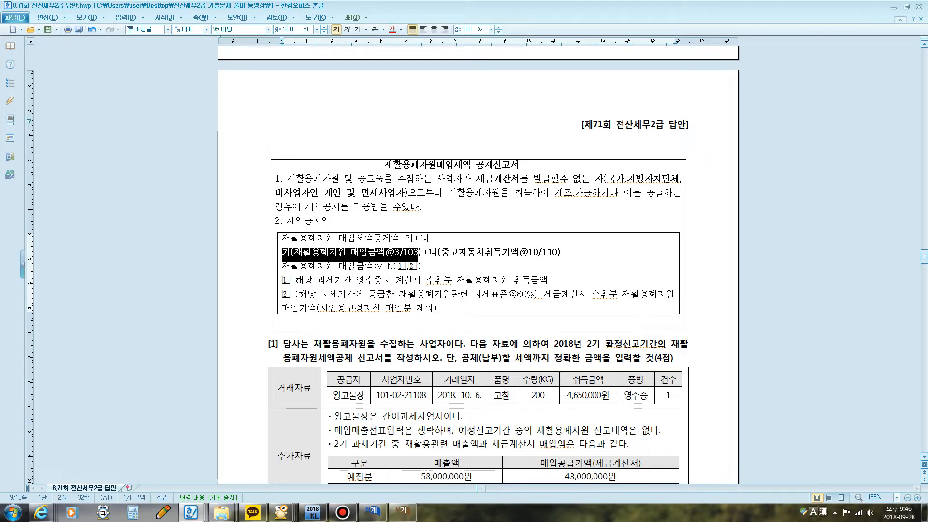
{"action": "left_click_drag", "start_coordinate": [305, 280], "coordinate": [539, 280]}
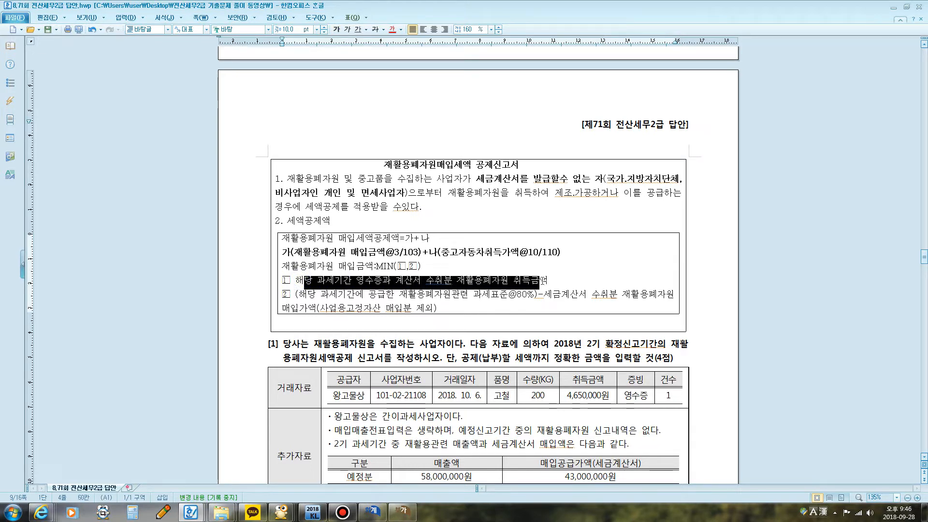
Step: Highlight the second purchase amount limit based on 과세표준, and the key phrases in the instructions of question [1]
{"action": "left_click_drag", "start_coordinate": [307, 294], "coordinate": [500, 296]}
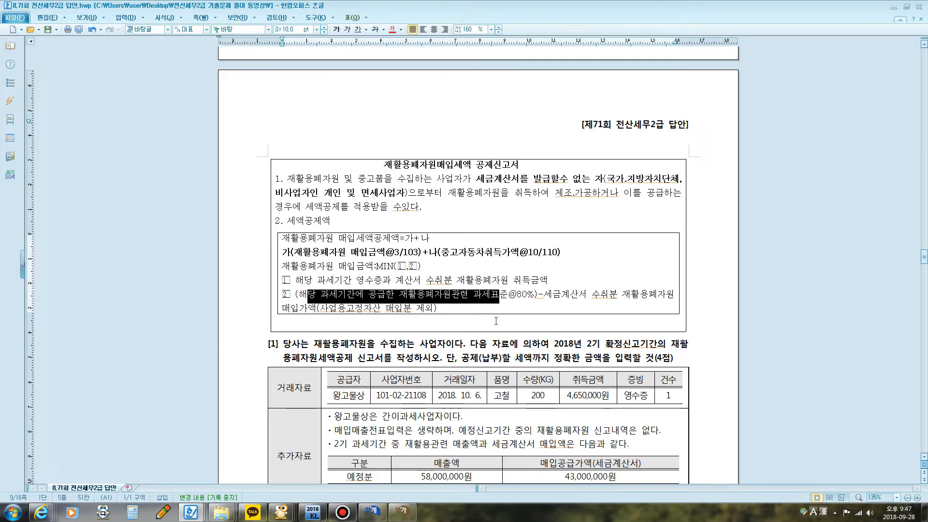
{"action": "scroll", "coordinate": [496, 321], "scroll_direction": "down", "scroll_amount": 3}
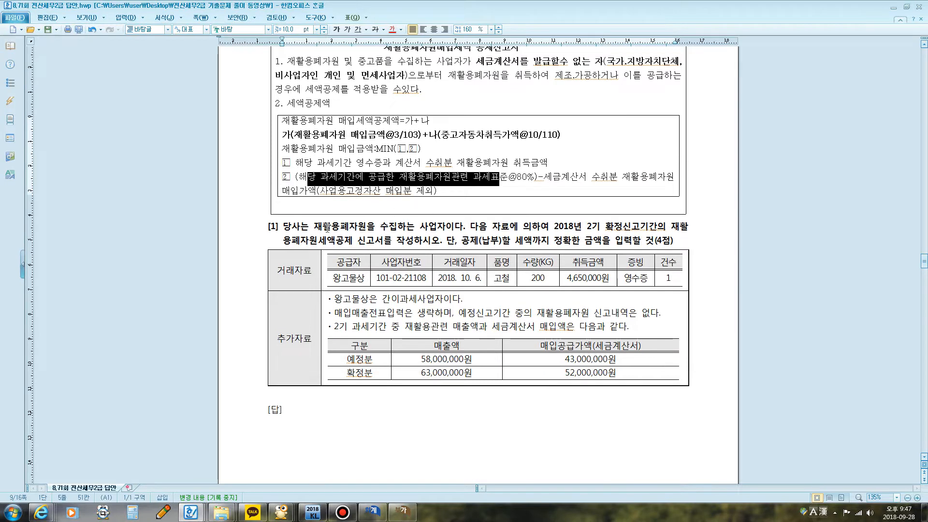
{"action": "left_click_drag", "start_coordinate": [313, 226], "coordinate": [446, 228]}
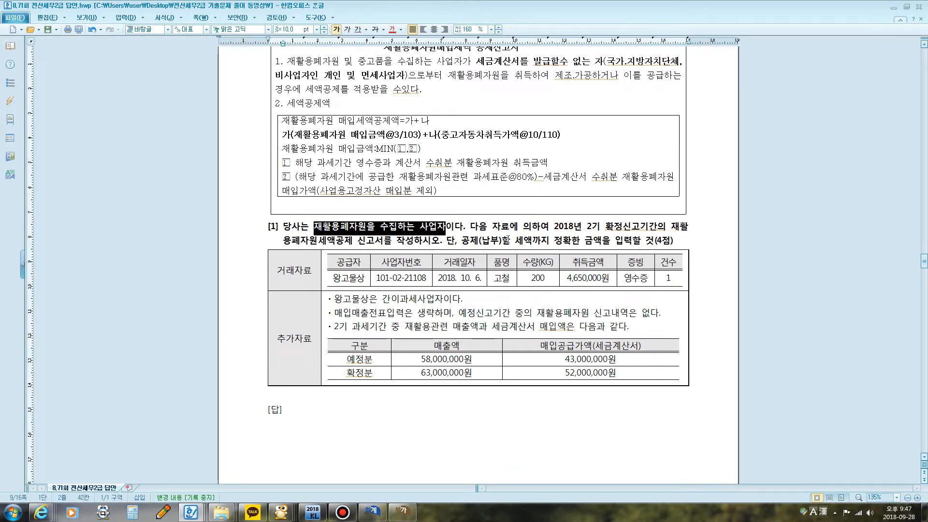
{"action": "left_click_drag", "start_coordinate": [556, 227], "coordinate": [653, 243]}
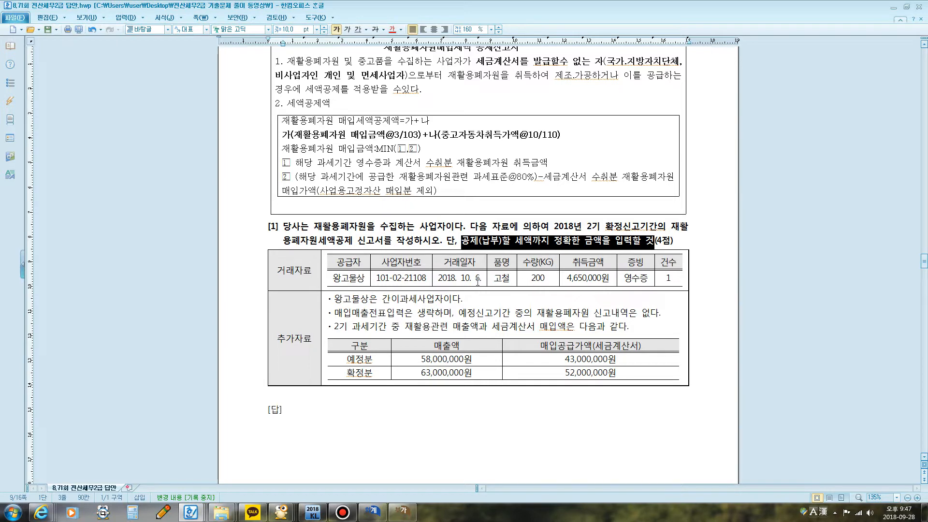
Step: Highlight the 수량 and 증빙 entries in 거래자료 and mark the 왕고물상 간이과세사업자 note with the screen pen
{"action": "left_click", "coordinate": [527, 281]}
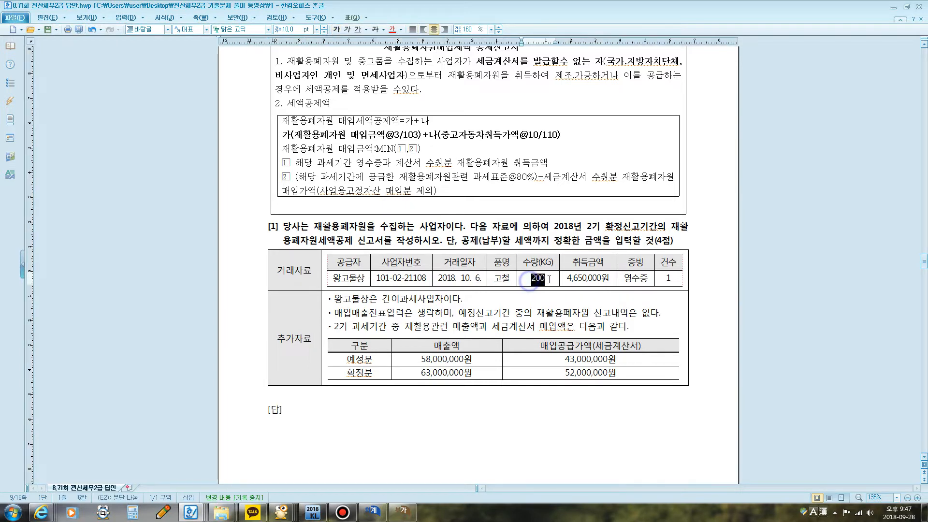
{"action": "left_click", "coordinate": [567, 279]}
{"action": "left_click_drag", "start_coordinate": [568, 280], "coordinate": [644, 280]}
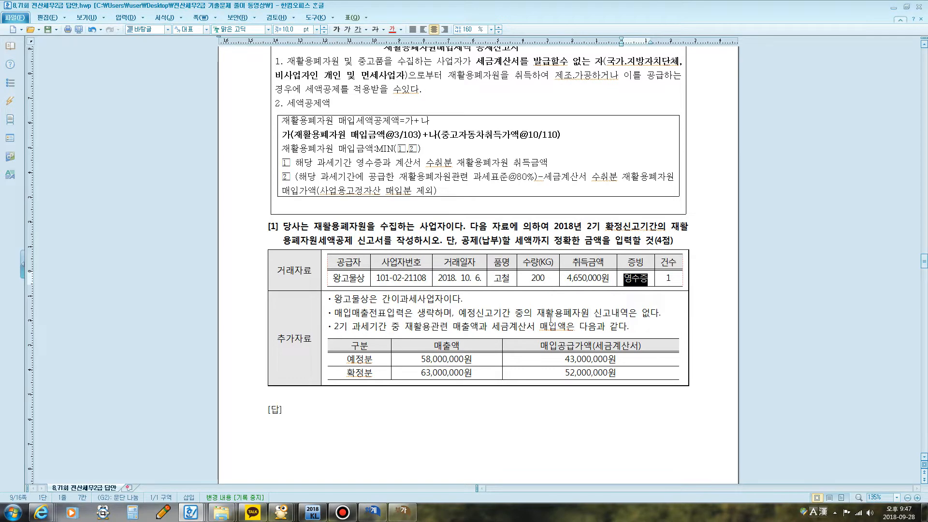
{"action": "scroll", "coordinate": [561, 333], "scroll_direction": "up", "scroll_amount": 1}
{"action": "scroll", "coordinate": [561, 332], "scroll_direction": "down", "scroll_amount": 1}
{"action": "scroll", "coordinate": [419, 308], "scroll_direction": "down", "scroll_amount": 1}
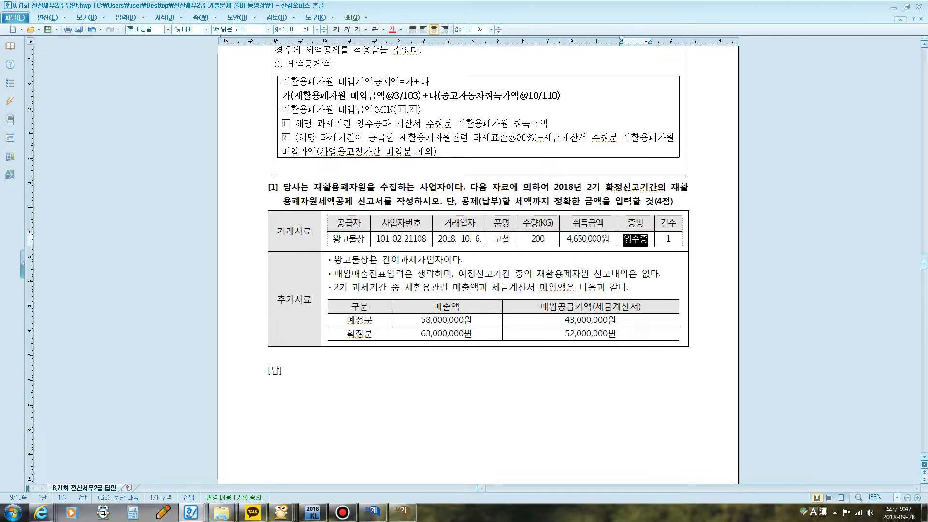
{"action": "key", "text": "F12"}
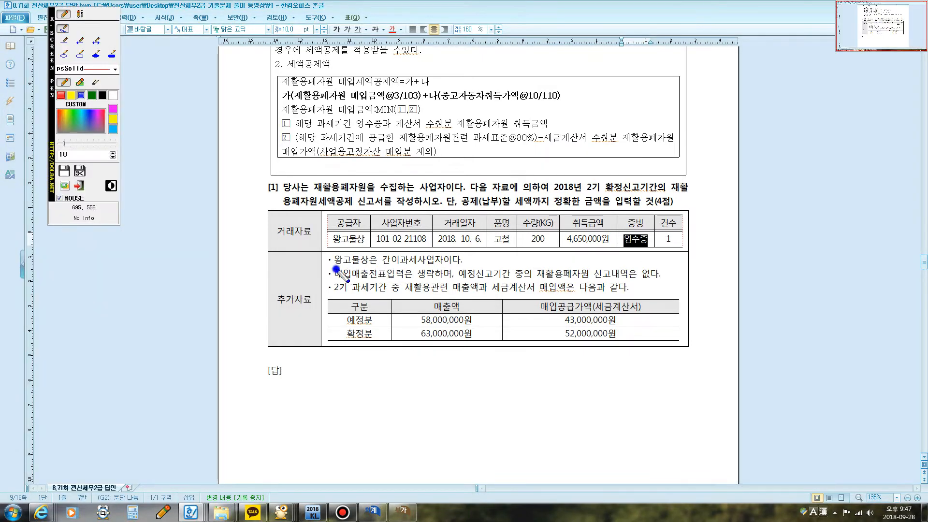
{"action": "left_click_drag", "start_coordinate": [335, 269], "coordinate": [423, 273]}
{"action": "key", "text": "F12"}
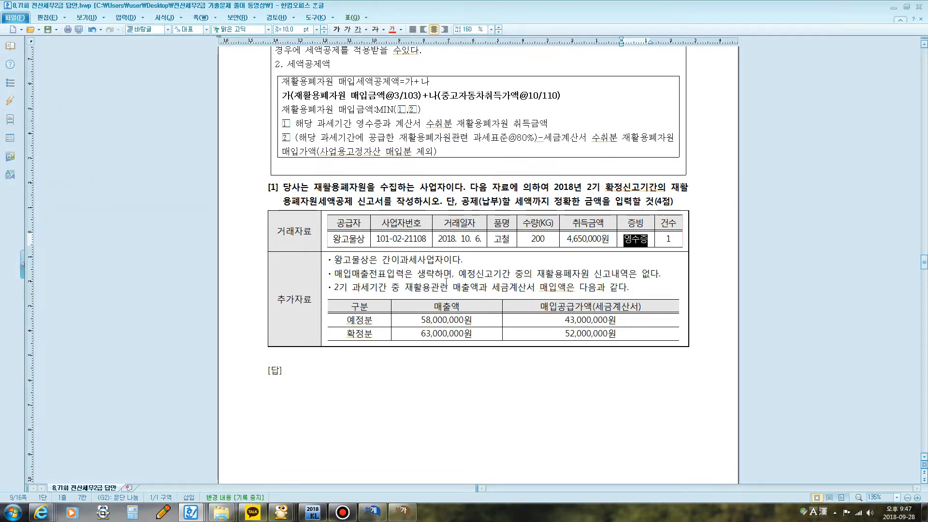
Step: Review the 추가자료 of question [1] and show its printed 재활용폐자원세액공제신고서 answer
{"action": "scroll", "coordinate": [445, 283], "scroll_direction": "down", "scroll_amount": 1}
{"action": "scroll", "coordinate": [466, 234], "scroll_direction": "down", "scroll_amount": 1}
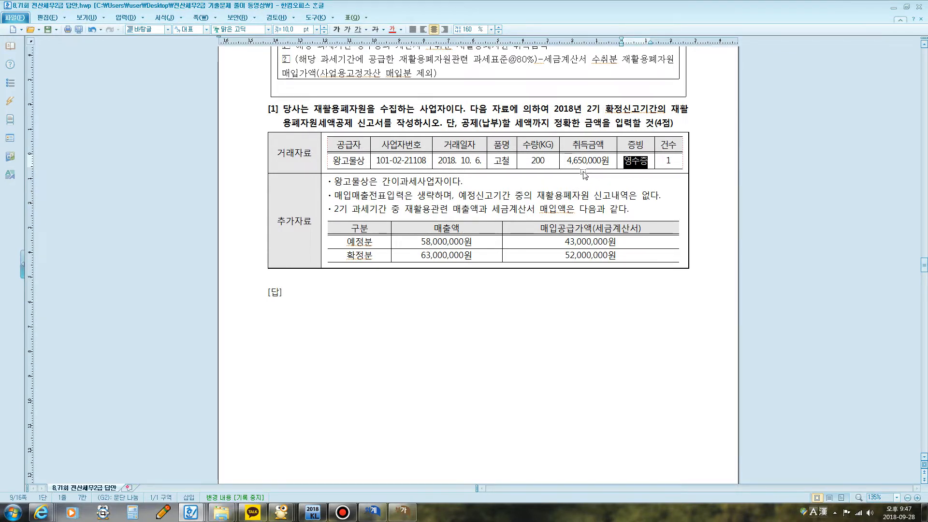
{"action": "scroll", "coordinate": [573, 174], "scroll_direction": "down", "scroll_amount": 1}
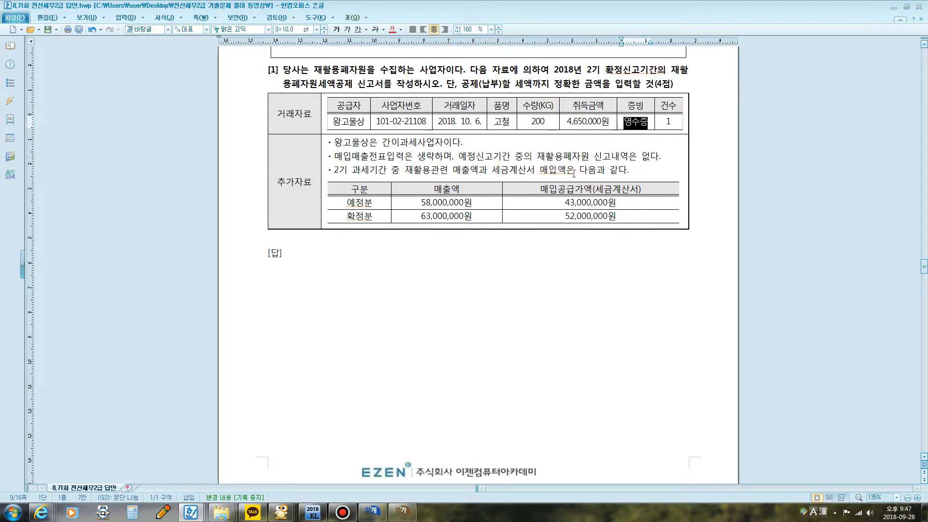
{"action": "scroll", "coordinate": [571, 173], "scroll_direction": "down", "scroll_amount": 8}
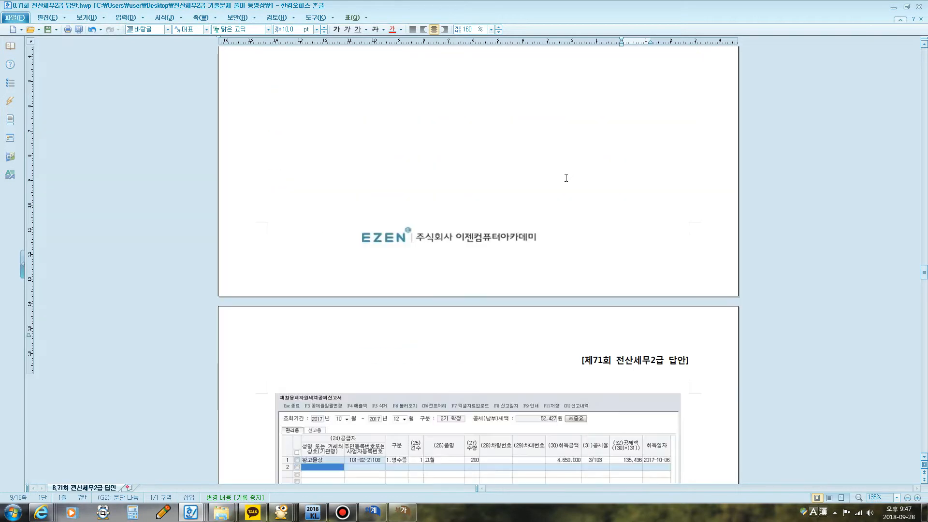
{"action": "scroll", "coordinate": [568, 186], "scroll_direction": "down", "scroll_amount": 5}
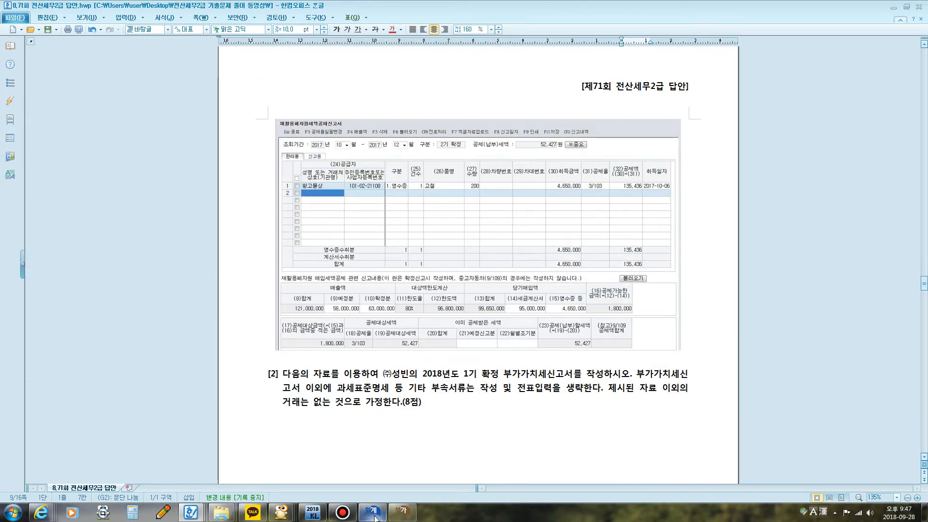
Step: Switch to KcLep, save and close the 부가가치세신고서, and close 매입매출전표입력
{"action": "left_click", "coordinate": [394, 513]}
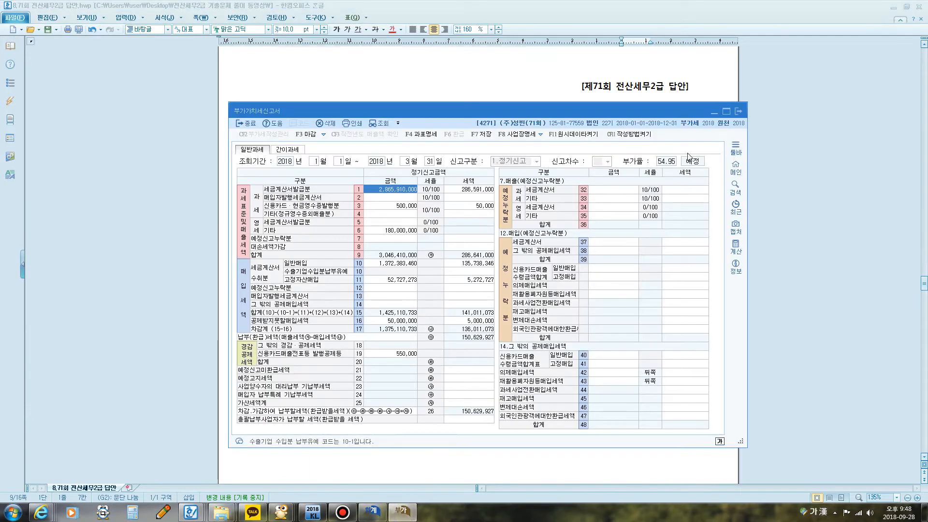
{"action": "left_click", "coordinate": [738, 111]}
{"action": "left_click", "coordinate": [484, 291]}
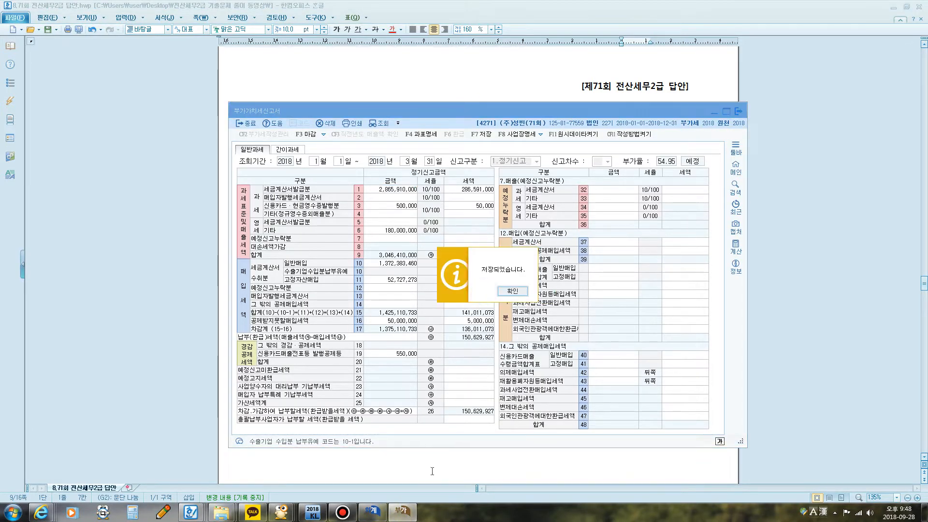
{"action": "left_click", "coordinate": [510, 294]}
{"action": "left_click", "coordinate": [377, 513]}
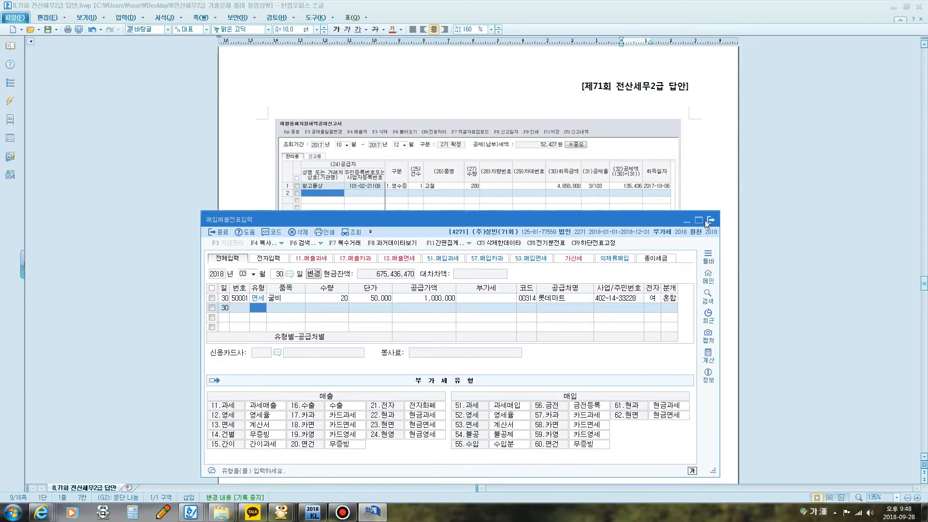
{"action": "left_click", "coordinate": [712, 215]}
Step: Open the 재활용폐자원세액공제신고서 and set its 조회기간 to October through December 2018
{"action": "left_click", "coordinate": [372, 513]}
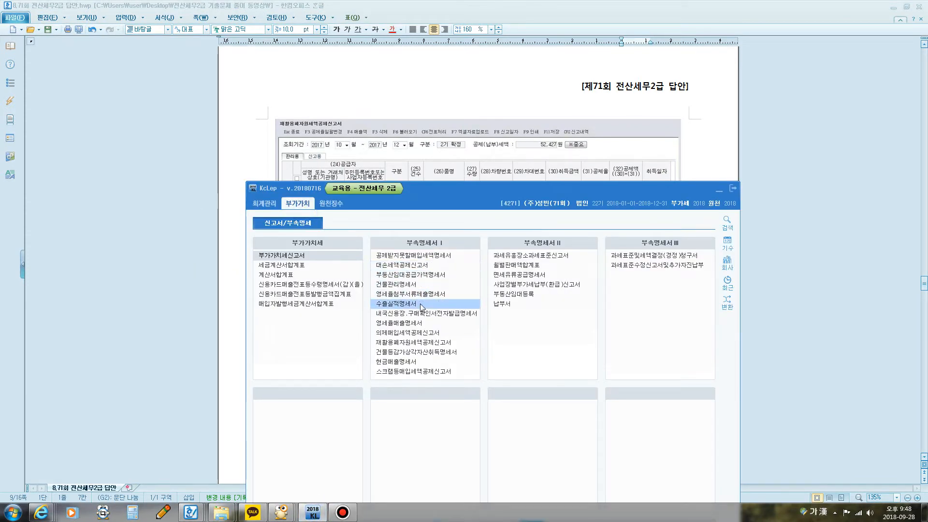
{"action": "left_click", "coordinate": [418, 343]}
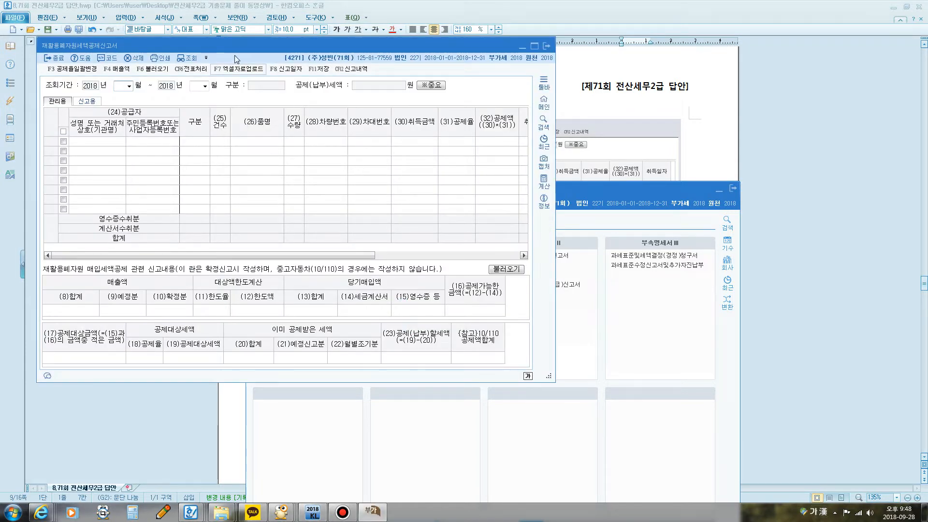
{"action": "left_click_drag", "start_coordinate": [223, 47], "coordinate": [382, 104]}
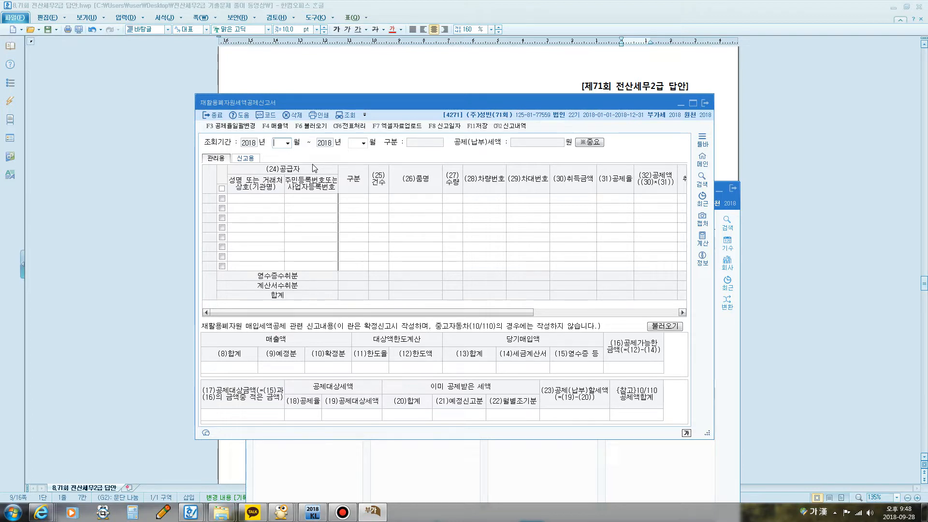
{"action": "type", "text": "12"}
{"action": "key", "text": "Return"}
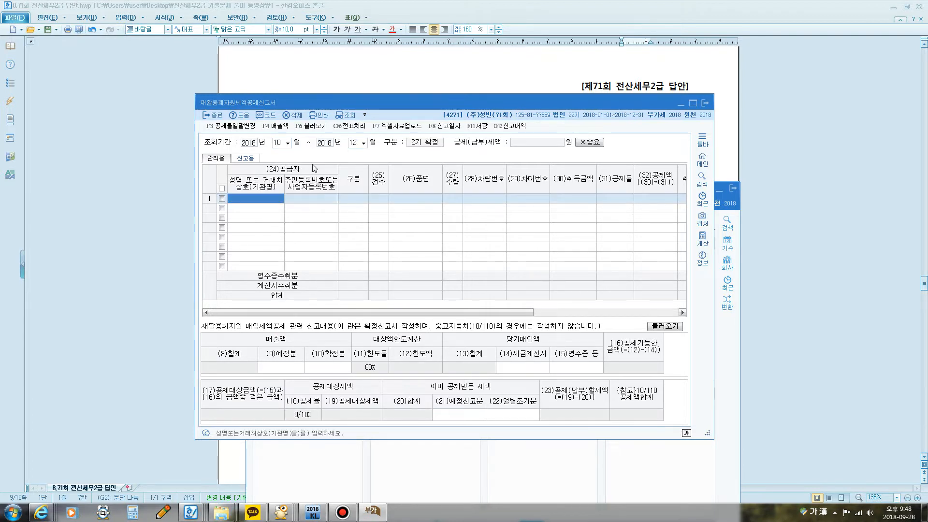
Step: Add 왕고물상 as the supplier on the first row, with 구분 영수증 and 건수 1
{"action": "key", "text": "F2"}
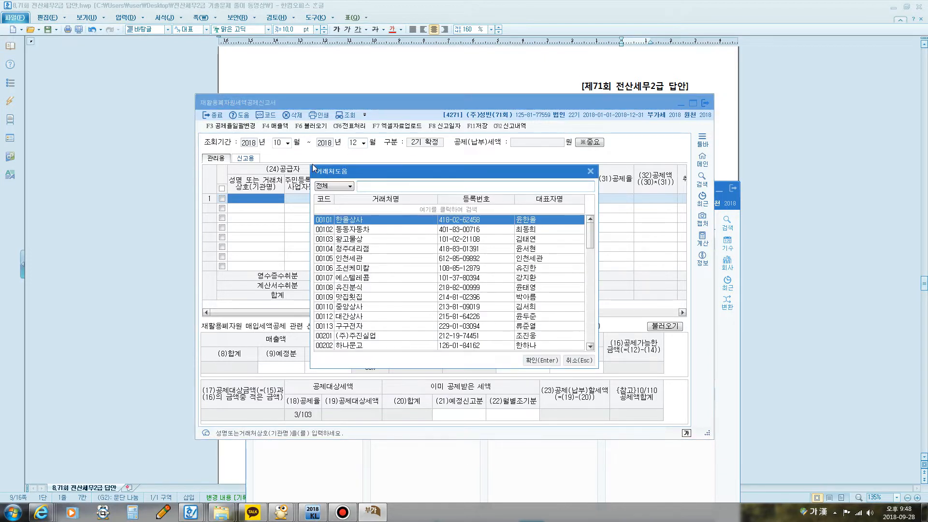
{"action": "type", "text": "왕고"}
{"action": "key", "text": "Return"}
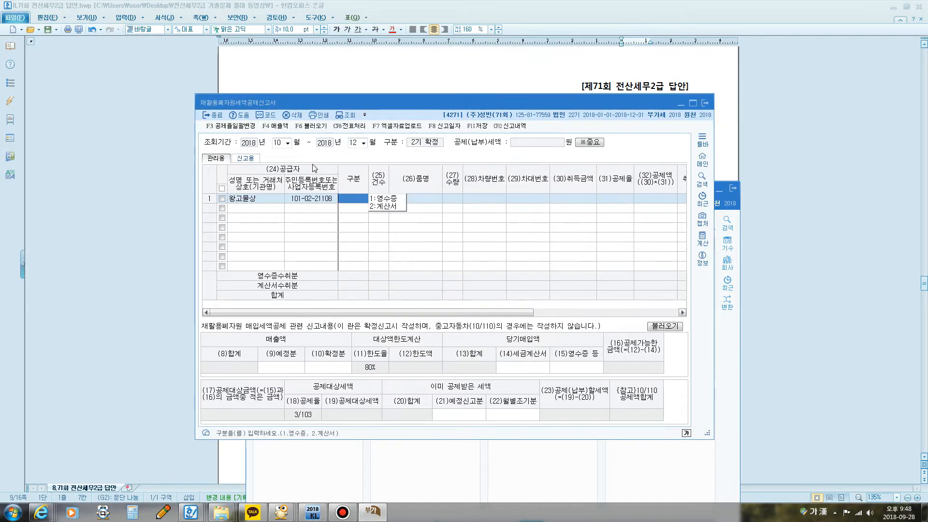
{"action": "left_click", "coordinate": [387, 199]}
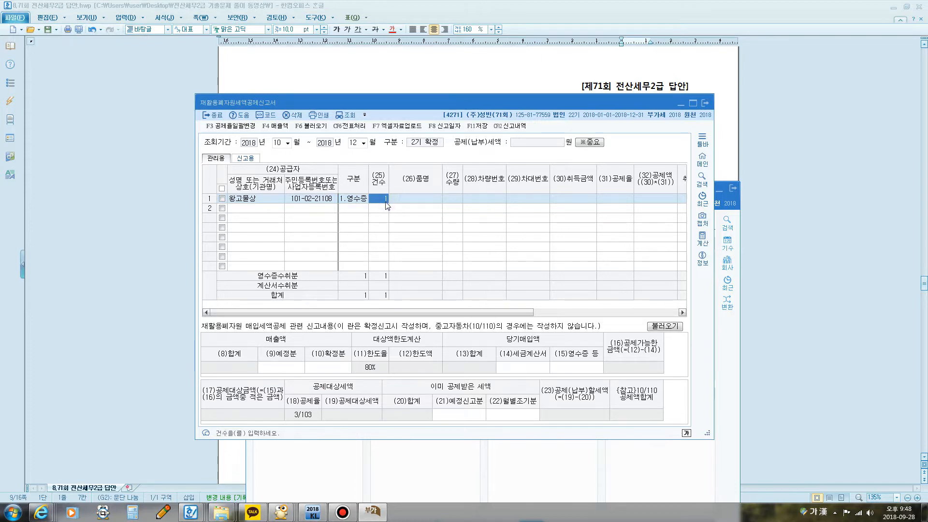
{"action": "key", "text": "Return"}
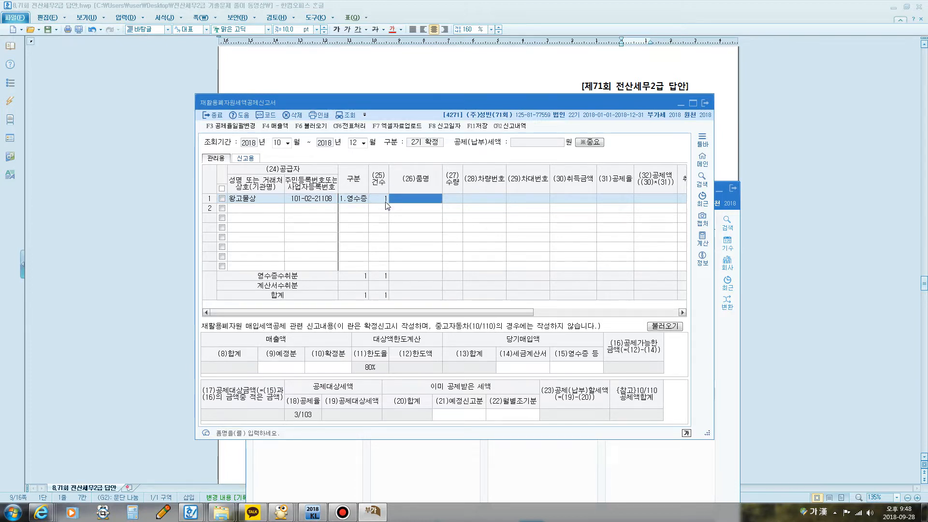
Step: Enter 품명 고철 and 수량 200 for 왕고물상, leaving 차량번호 and 차대번호 blank
{"action": "type", "text": "고철"}
{"action": "key", "text": "Return"}
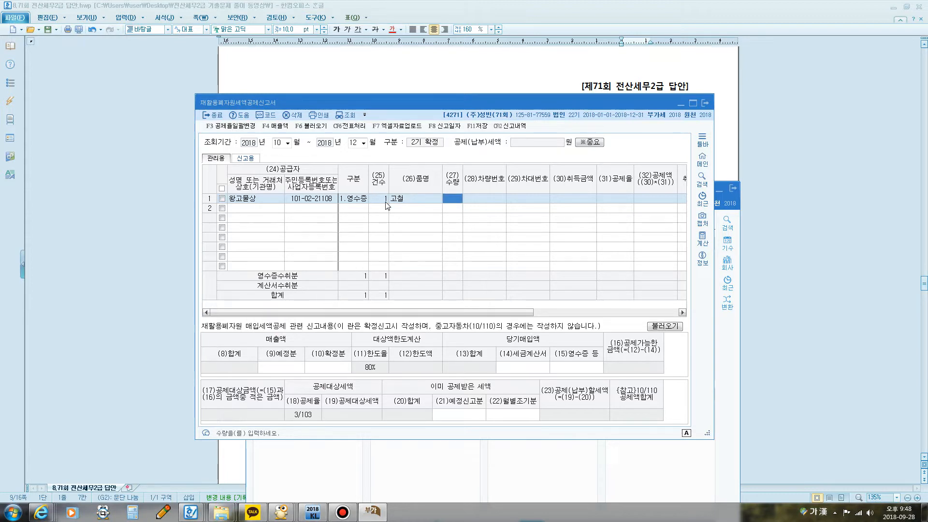
{"action": "type", "text": "200"}
{"action": "key", "text": "Return"}
{"action": "key", "text": "Return"}
{"action": "key", "text": "Return"}
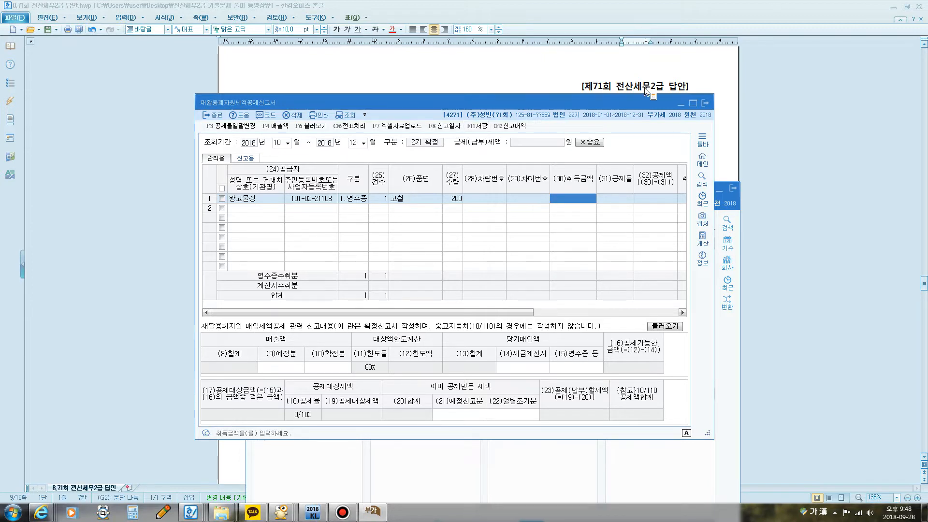
Step: Return the exam document to the 거래자료 of question [1] and place the report window below that table
{"action": "left_click_drag", "start_coordinate": [509, 99], "coordinate": [521, 218]}
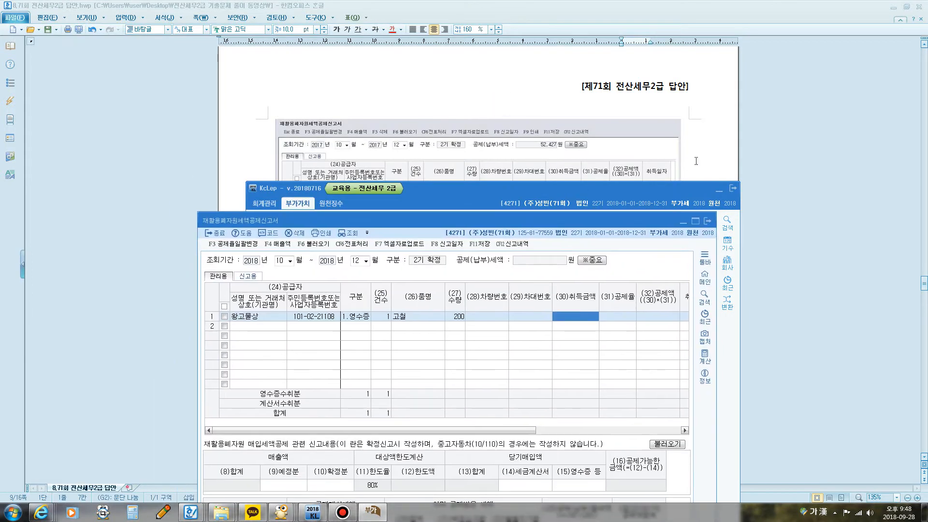
{"action": "left_click", "coordinate": [734, 145]}
{"action": "scroll", "coordinate": [695, 234], "scroll_direction": "up", "scroll_amount": 10}
{"action": "scroll", "coordinate": [674, 276], "scroll_direction": "up", "scroll_amount": 3}
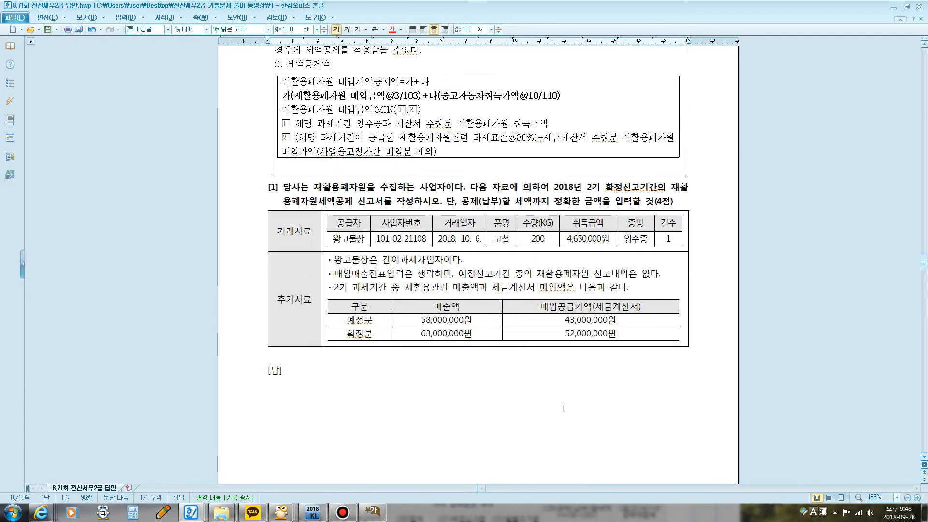
{"action": "left_click", "coordinate": [366, 511]}
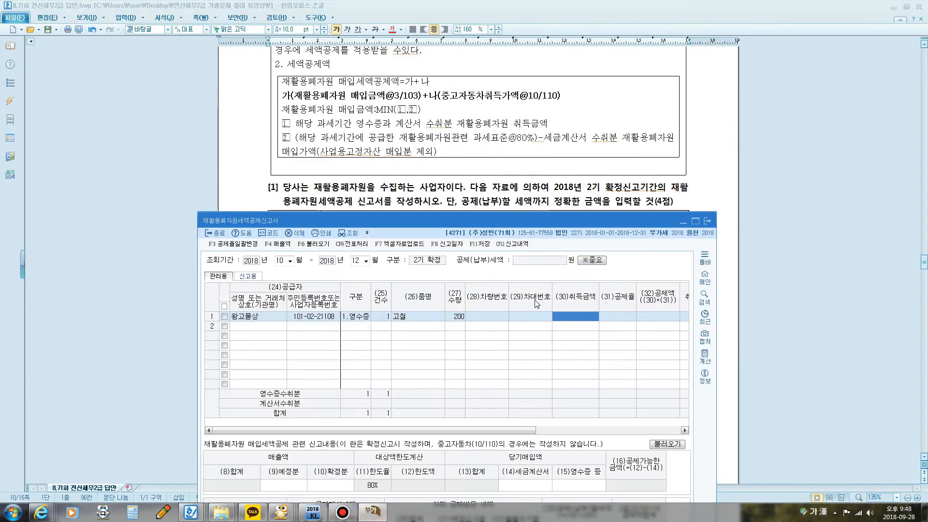
{"action": "left_click_drag", "start_coordinate": [532, 222], "coordinate": [531, 266]}
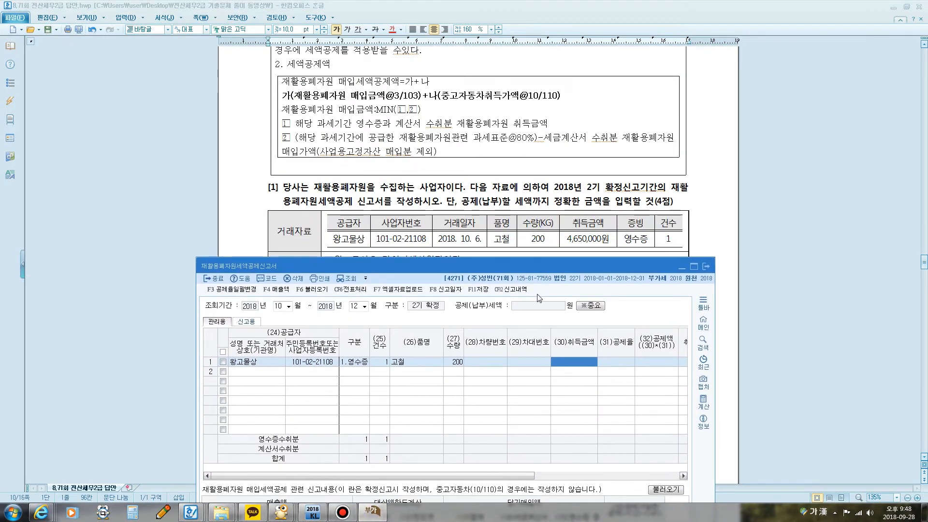
Step: Complete the 왕고물상 row with 취득금액 4,650,000, 공제율 3/103 and 취득일자 2018-10-06
{"action": "type", "text": "4650000"}
{"action": "key", "text": "Return"}
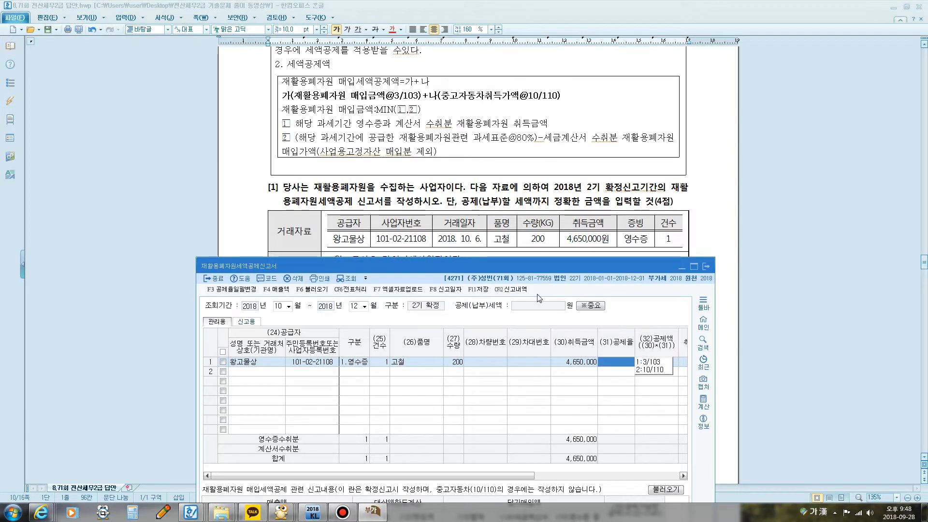
{"action": "left_click", "coordinate": [653, 364]}
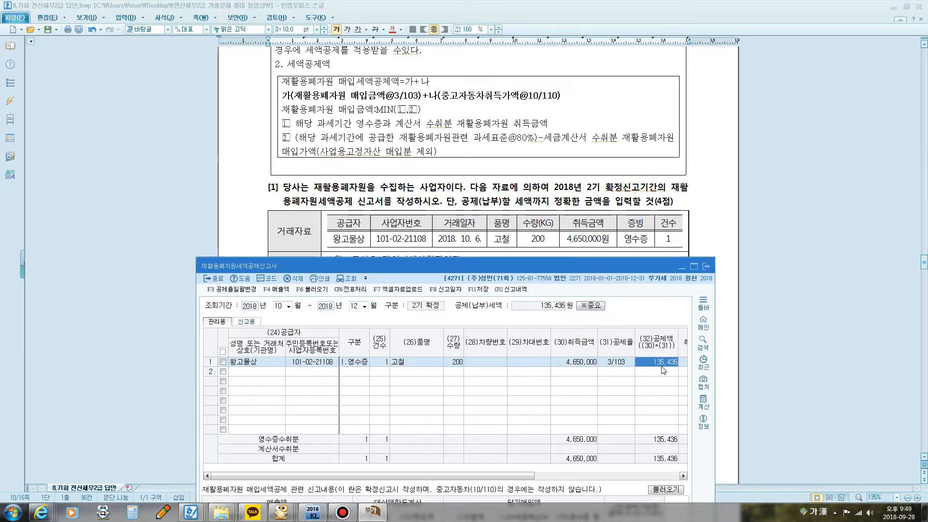
{"action": "key", "text": "Return"}
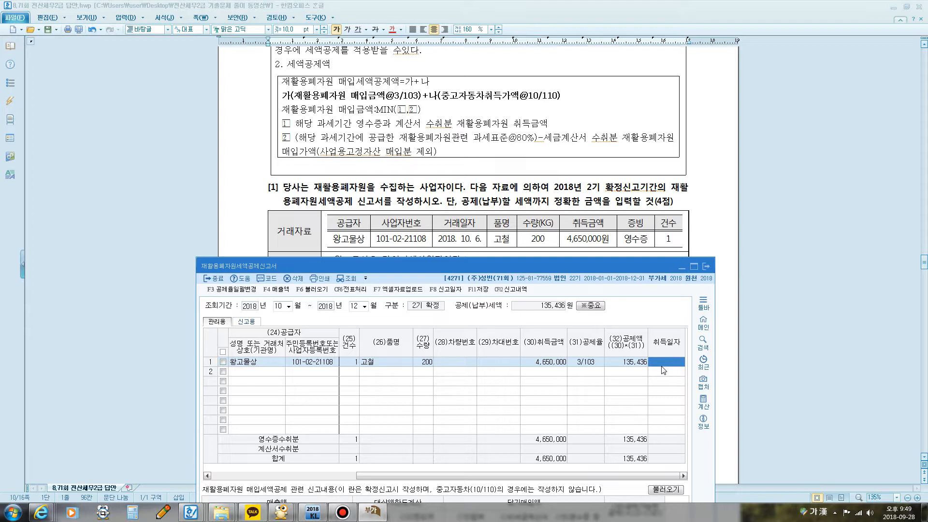
{"action": "type", "text": "2018-10-"}
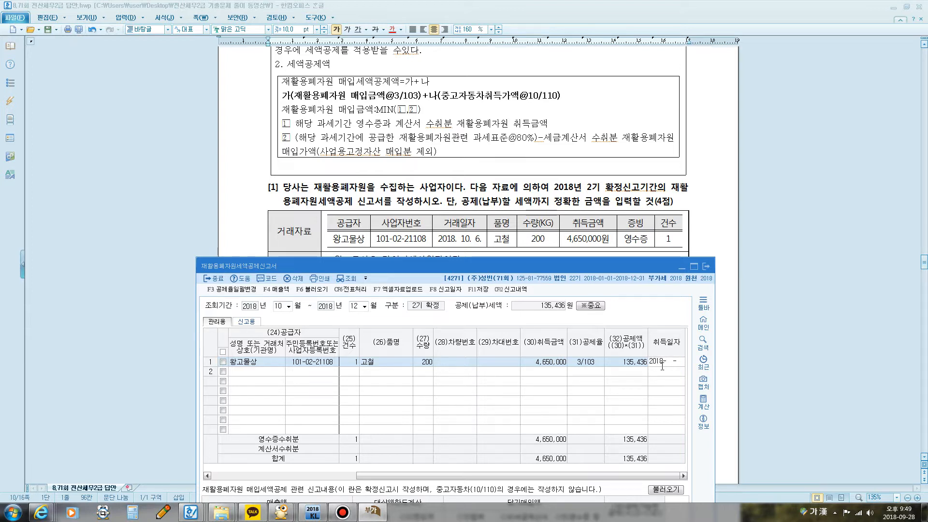
{"action": "key", "text": "Return"}
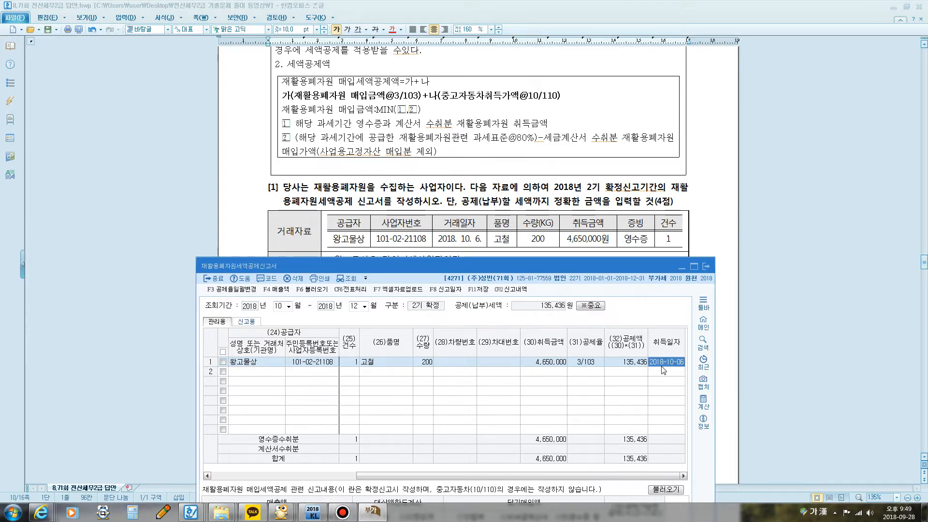
Step: Bring the 추가자료 sales and purchase table of question [1] into view in the exam document and place the report window directly below it
{"action": "left_click", "coordinate": [499, 202]}
{"action": "scroll", "coordinate": [498, 207], "scroll_direction": "down", "scroll_amount": 5}
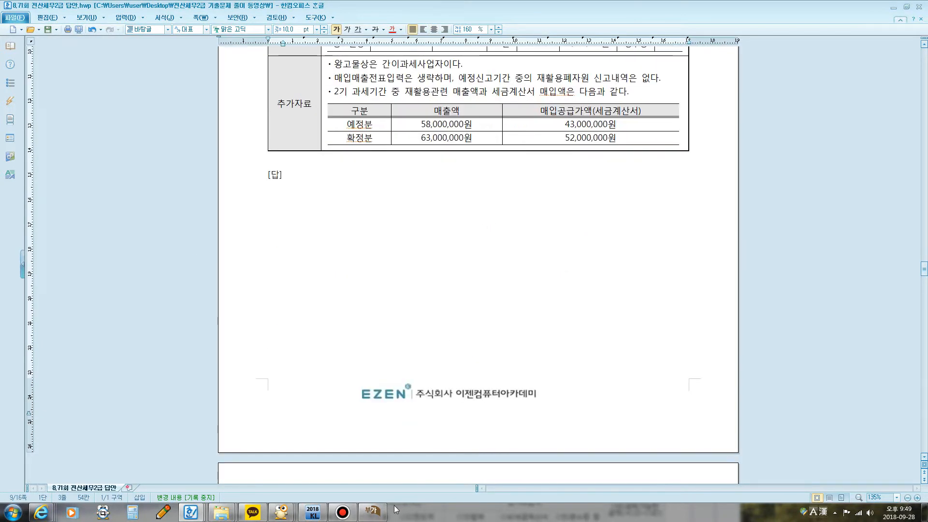
{"action": "left_click", "coordinate": [373, 511]}
{"action": "left_click_drag", "start_coordinate": [397, 265], "coordinate": [434, 159]}
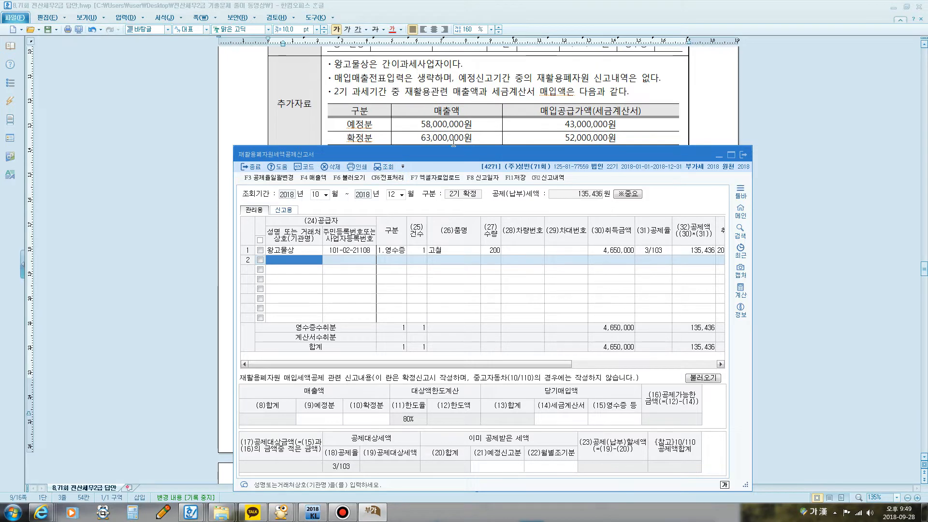
{"action": "key", "text": "super+5"}
{"action": "mouse_move", "coordinate": [423, 130]}
{"action": "left_mouse_down"}
{"action": "mouse_move", "coordinate": [478, 136]}
{"action": "mouse_move", "coordinate": [435, 128]}
{"action": "mouse_move", "coordinate": [481, 150]}
{"action": "mouse_move", "coordinate": [430, 158]}
{"action": "left_mouse_up"}
{"action": "key", "text": "Escape"}
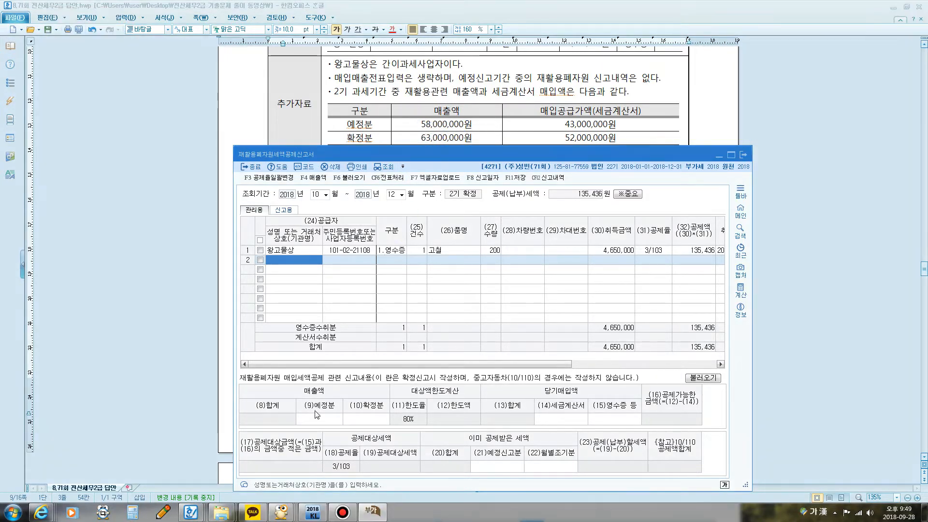
Step: Enter the 매출액 amounts in the report: 예정분 58,000,000 and 확정분 63,000,000
{"action": "left_click", "coordinate": [316, 416]}
{"action": "type", "text": "58,000"}
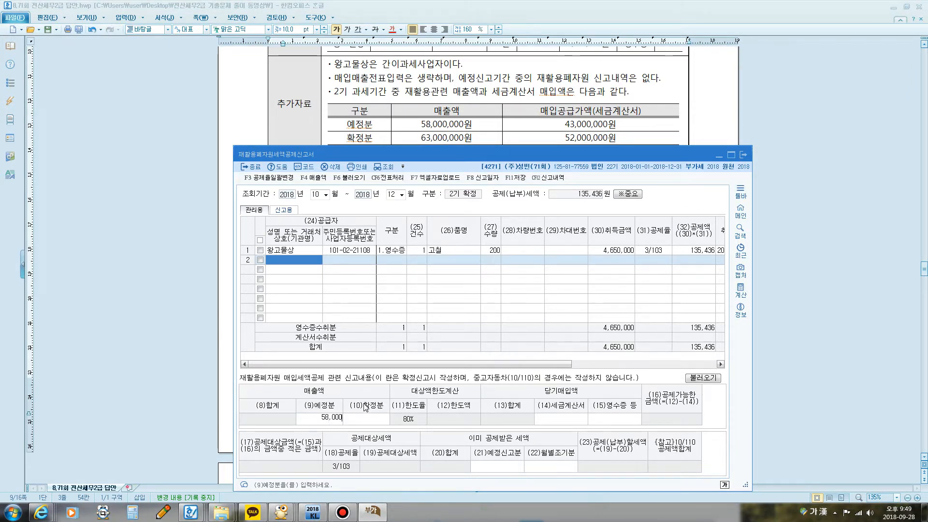
{"action": "type", "text": ",000"}
{"action": "key", "text": "Return"}
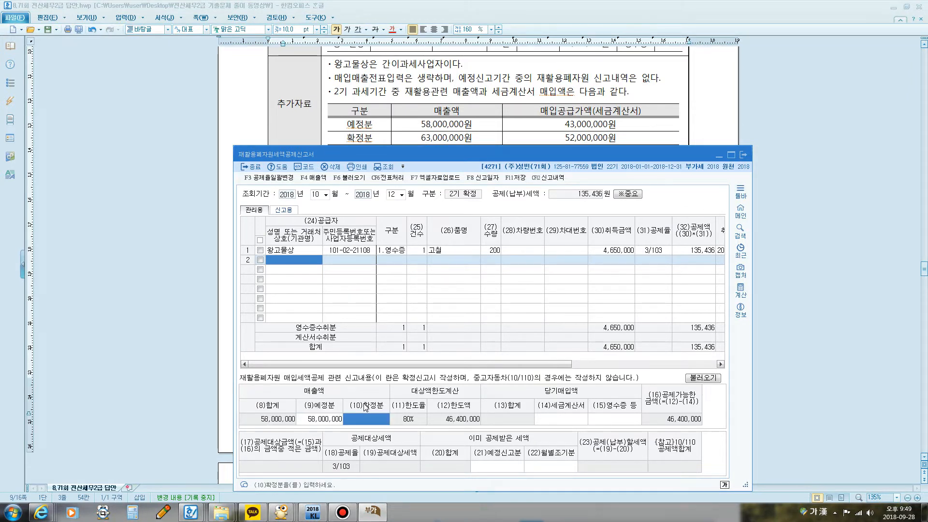
{"action": "type", "text": "63,000,000"}
{"action": "key", "text": "Return"}
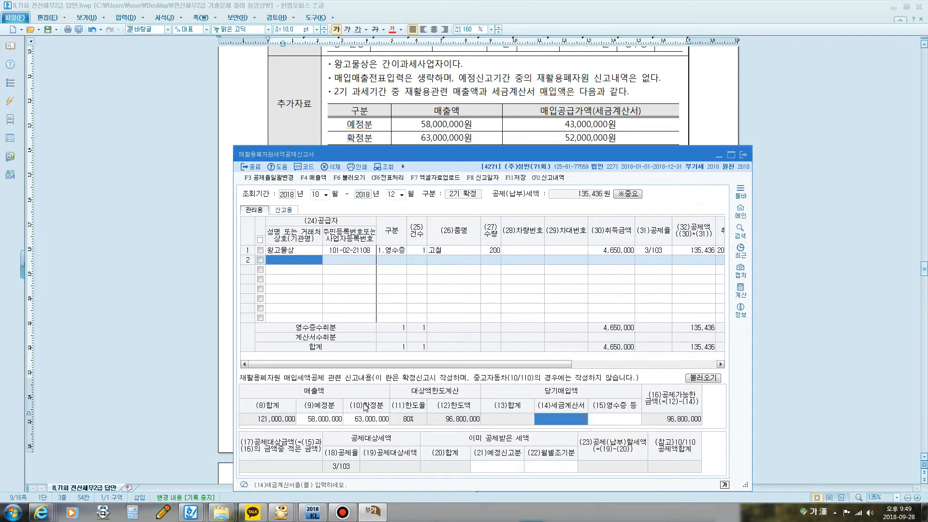
Step: Box the 매출액 합계 and 한도액 with the screen pen, draw an arrow from 합계 to 한도율, and clear the marks
{"action": "key", "text": "ctrl+F12"}
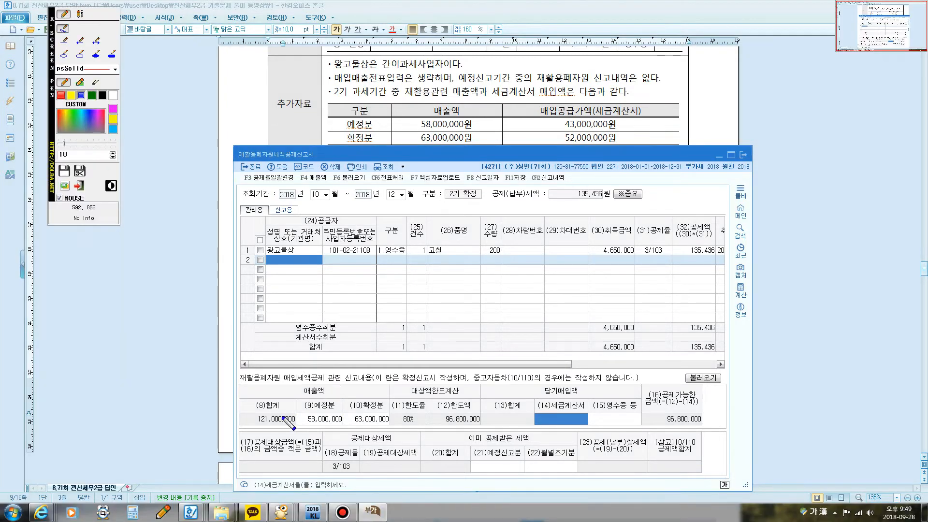
{"action": "mouse_move", "coordinate": [253, 428]}
{"action": "left_mouse_down"}
{"action": "mouse_move", "coordinate": [262, 409]}
{"action": "mouse_move", "coordinate": [298, 414]}
{"action": "mouse_move", "coordinate": [261, 426]}
{"action": "mouse_move", "coordinate": [379, 401]}
{"action": "mouse_move", "coordinate": [403, 419]}
{"action": "mouse_move", "coordinate": [459, 402]}
{"action": "mouse_move", "coordinate": [485, 410]}
{"action": "mouse_move", "coordinate": [437, 427]}
{"action": "left_mouse_up"}
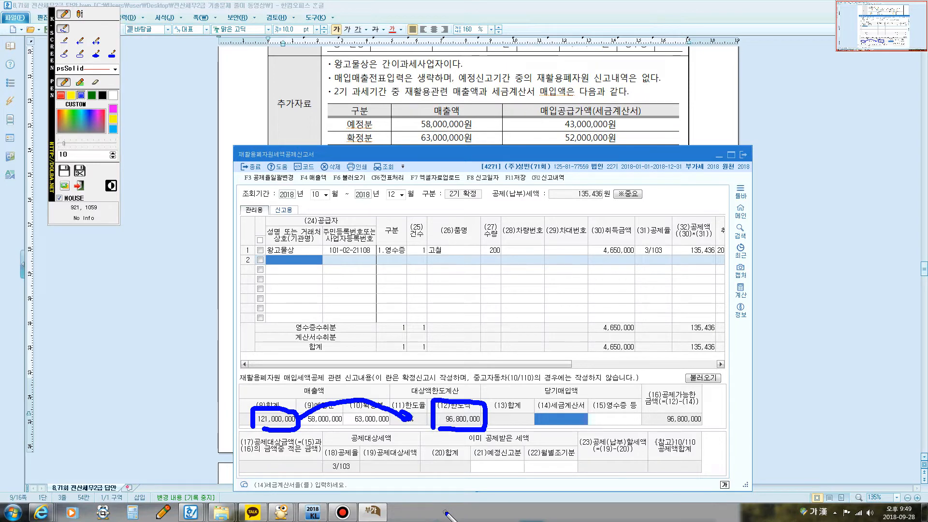
{"action": "key", "text": "Escape"}
Step: Consult the 매입공급가액 in the exam's 추가자료 and enter 당기매입액 in the report: 세금계산서 95,000,000 and 영수증 등 4,650,000
{"action": "left_click", "coordinate": [478, 112]}
{"action": "scroll", "coordinate": [478, 112], "scroll_direction": "up", "scroll_amount": 2}
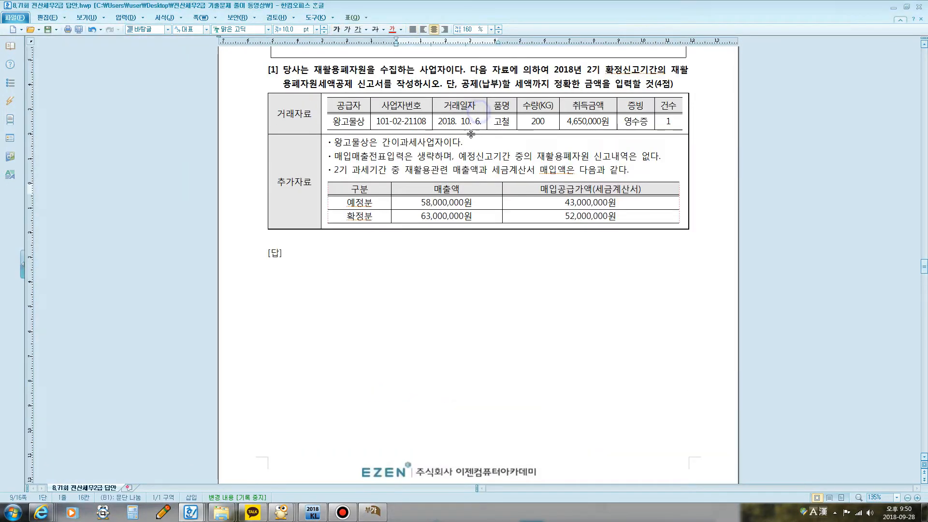
{"action": "scroll", "coordinate": [472, 174], "scroll_direction": "down", "scroll_amount": 3}
{"action": "scroll", "coordinate": [472, 175], "scroll_direction": "down", "scroll_amount": 3}
{"action": "scroll", "coordinate": [473, 178], "scroll_direction": "up", "scroll_amount": 7}
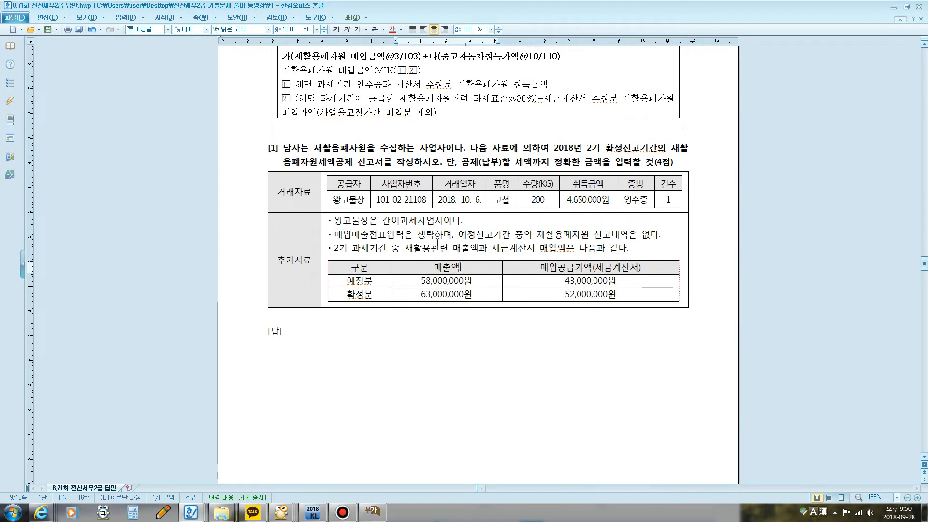
{"action": "left_click_drag", "start_coordinate": [557, 281], "coordinate": [616, 293]}
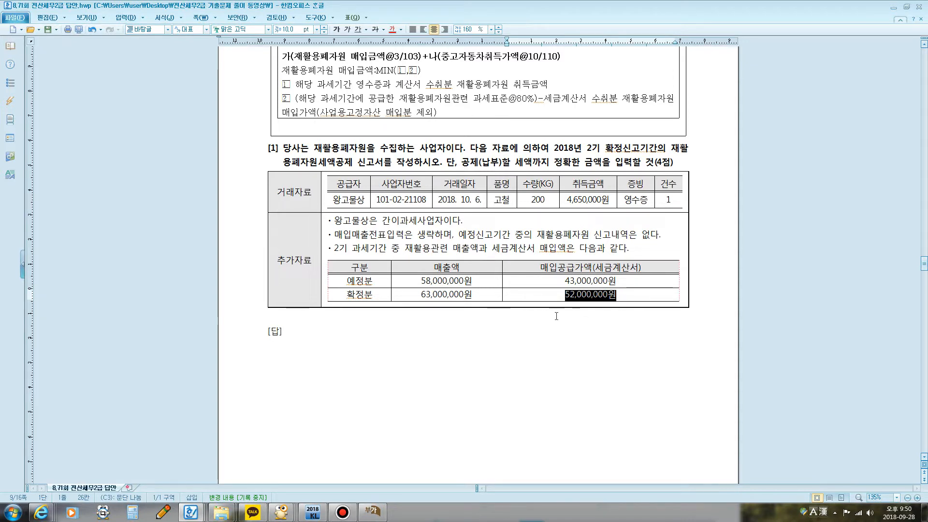
{"action": "left_click", "coordinate": [372, 511]}
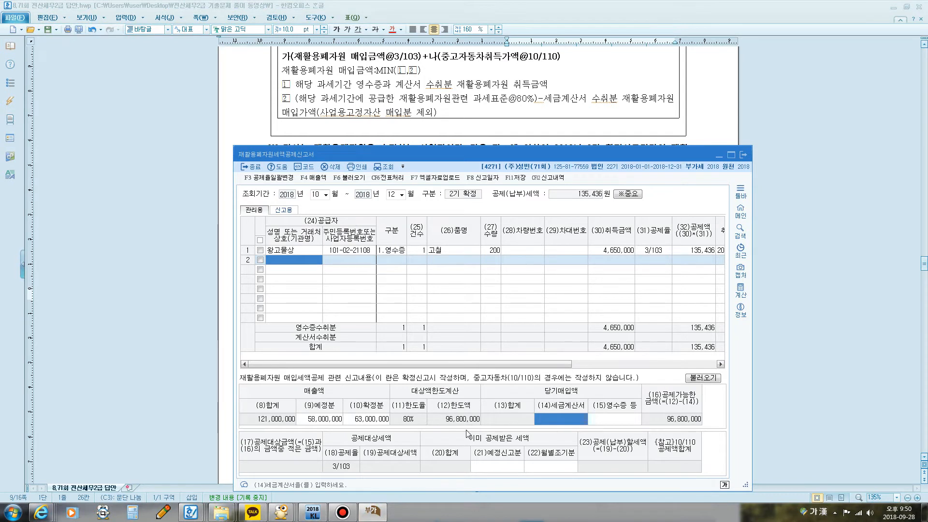
{"action": "left_click", "coordinate": [558, 419]}
{"action": "type", "text": "95000000"}
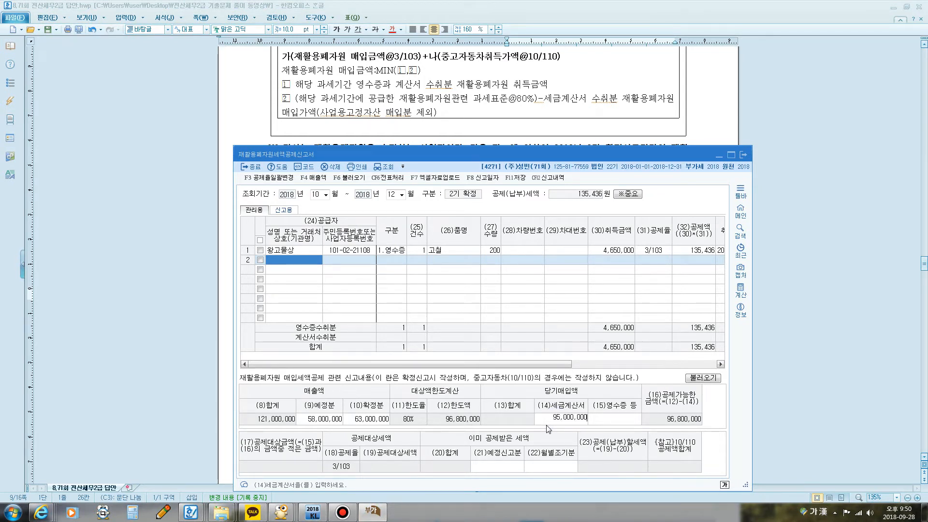
{"action": "key", "text": "Return"}
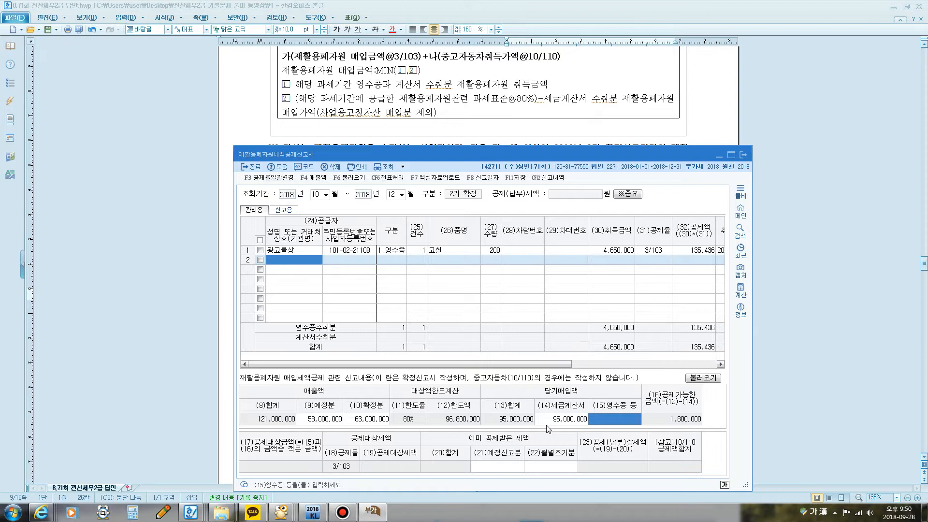
{"action": "type", "text": "46"}
{"action": "key", "text": "Return"}
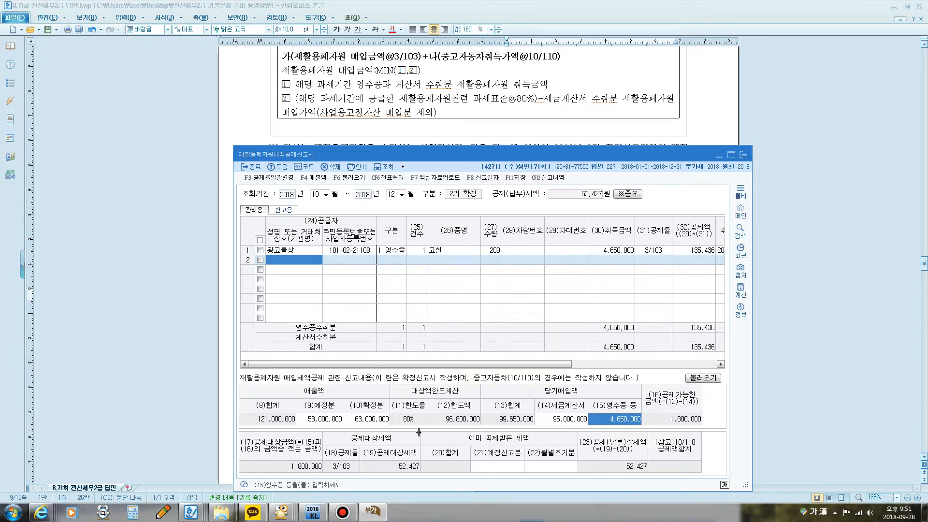
Step: Annotate with the screen pen how 공제가능한 금액 comes from 한도액 and 세금계산서, and how it leads to 공제대상금액 and 공제대상세액, and clear the marks
{"action": "key", "text": "F12"}
{"action": "mouse_move", "coordinate": [442, 428]}
{"action": "left_mouse_down"}
{"action": "mouse_move", "coordinate": [441, 412]}
{"action": "mouse_move", "coordinate": [484, 410]}
{"action": "mouse_move", "coordinate": [485, 426]}
{"action": "mouse_move", "coordinate": [440, 428]}
{"action": "left_mouse_up"}
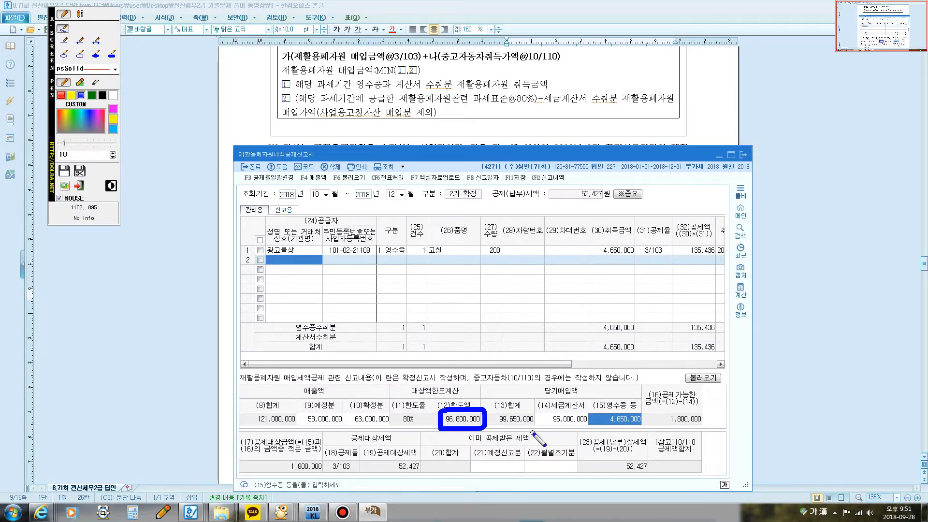
{"action": "mouse_move", "coordinate": [538, 428]}
{"action": "left_mouse_down"}
{"action": "mouse_move", "coordinate": [538, 409]}
{"action": "mouse_move", "coordinate": [589, 412]}
{"action": "mouse_move", "coordinate": [573, 429]}
{"action": "mouse_move", "coordinate": [537, 428]}
{"action": "left_mouse_up"}
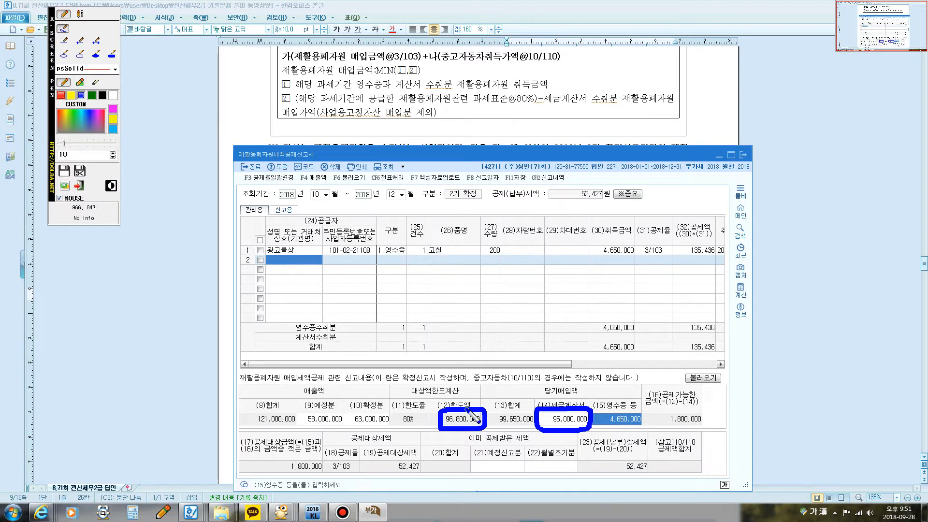
{"action": "mouse_move", "coordinate": [462, 401]}
{"action": "left_mouse_down"}
{"action": "mouse_move", "coordinate": [559, 392]}
{"action": "mouse_move", "coordinate": [562, 409]}
{"action": "left_mouse_up"}
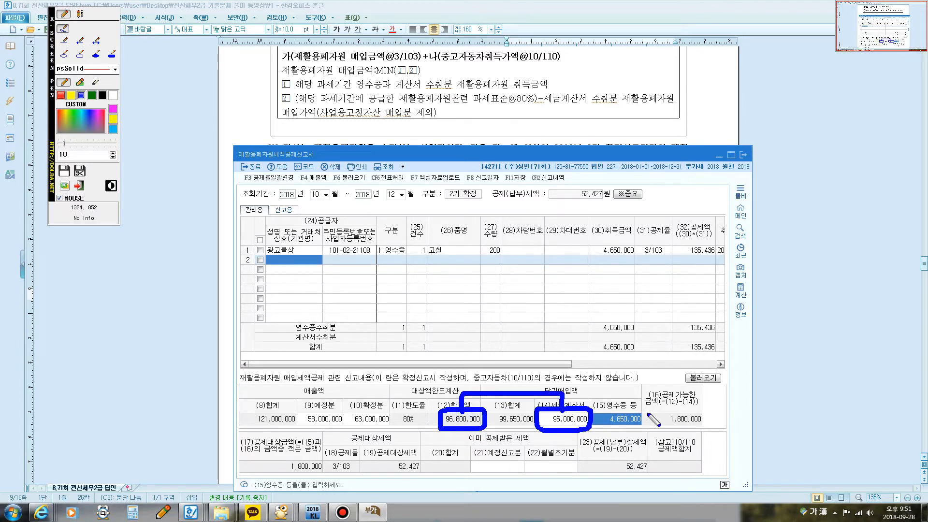
{"action": "mouse_move", "coordinate": [698, 429]}
{"action": "left_mouse_down"}
{"action": "mouse_move", "coordinate": [657, 421]}
{"action": "mouse_move", "coordinate": [691, 407]}
{"action": "mouse_move", "coordinate": [701, 421]}
{"action": "mouse_move", "coordinate": [671, 430]}
{"action": "left_mouse_up"}
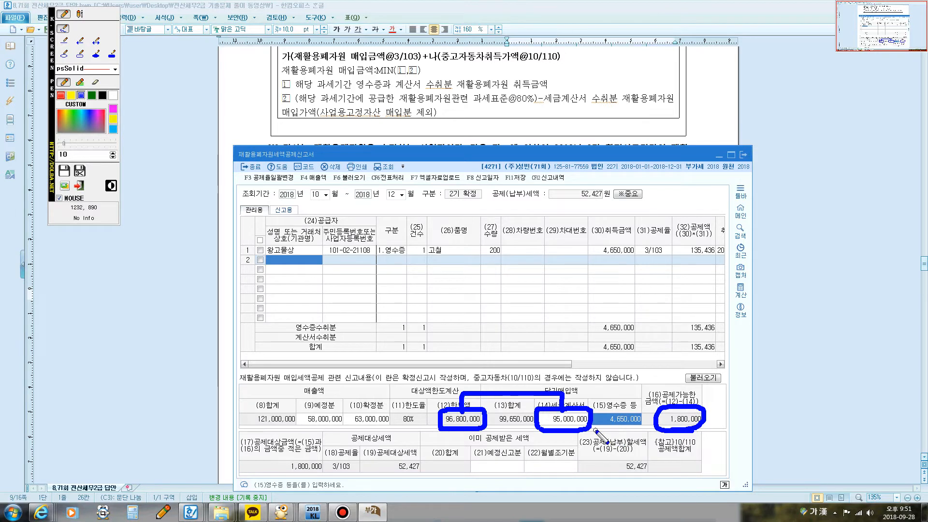
{"action": "left_click_drag", "start_coordinate": [600, 427], "coordinate": [637, 431]}
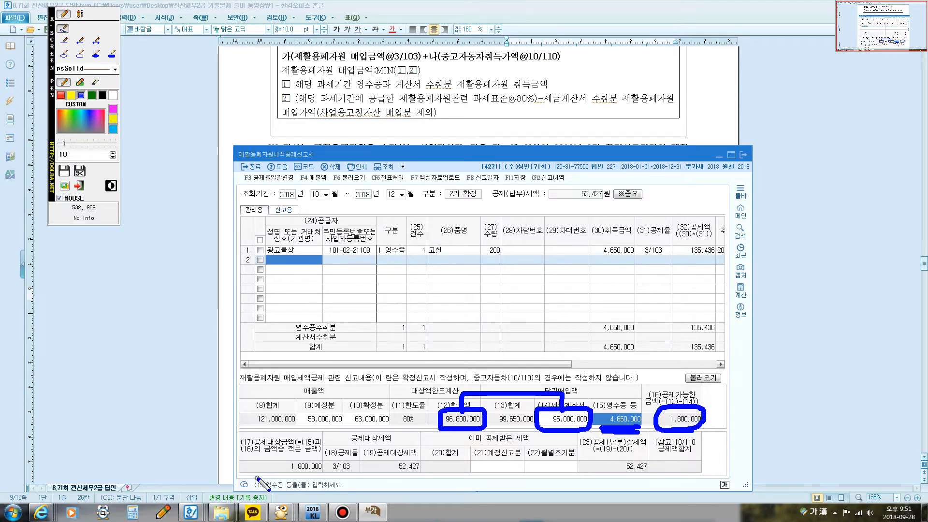
{"action": "left_click_drag", "start_coordinate": [249, 471], "coordinate": [308, 469]}
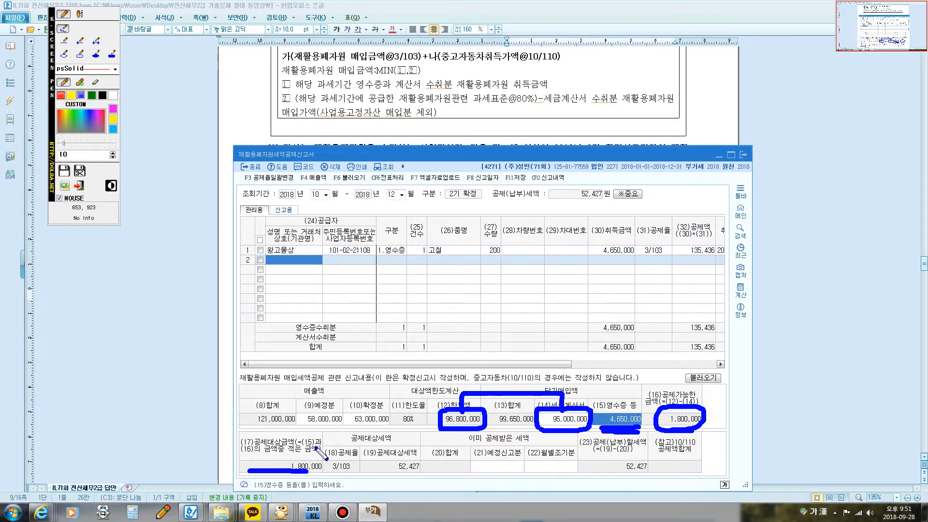
{"action": "mouse_move", "coordinate": [312, 450]}
{"action": "left_mouse_down"}
{"action": "mouse_move", "coordinate": [289, 444]}
{"action": "mouse_move", "coordinate": [320, 431]}
{"action": "mouse_move", "coordinate": [322, 439]}
{"action": "left_mouse_up"}
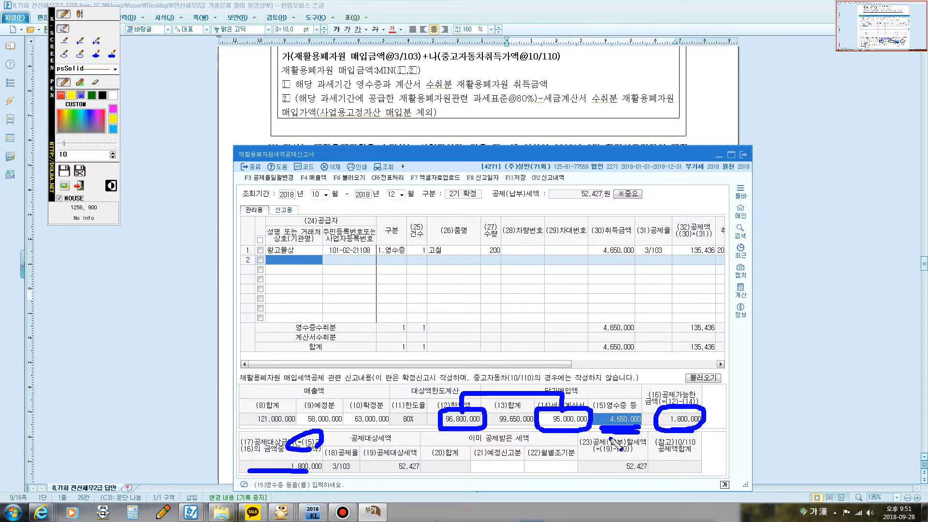
{"action": "mouse_move", "coordinate": [611, 435]}
{"action": "left_mouse_down"}
{"action": "mouse_move", "coordinate": [604, 414]}
{"action": "mouse_move", "coordinate": [638, 402]}
{"action": "left_mouse_up"}
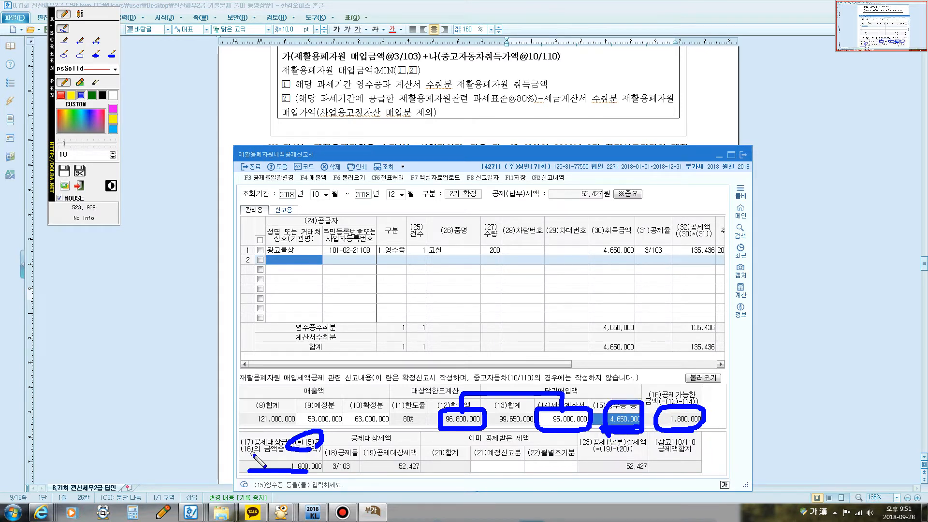
{"action": "mouse_move", "coordinate": [251, 456]}
{"action": "left_mouse_down"}
{"action": "mouse_move", "coordinate": [239, 446]}
{"action": "mouse_move", "coordinate": [249, 451]}
{"action": "left_mouse_up"}
{"action": "mouse_move", "coordinate": [632, 386]}
{"action": "left_mouse_down"}
{"action": "mouse_move", "coordinate": [688, 416]}
{"action": "mouse_move", "coordinate": [691, 447]}
{"action": "mouse_move", "coordinate": [657, 430]}
{"action": "mouse_move", "coordinate": [702, 408]}
{"action": "mouse_move", "coordinate": [702, 417]}
{"action": "left_mouse_up"}
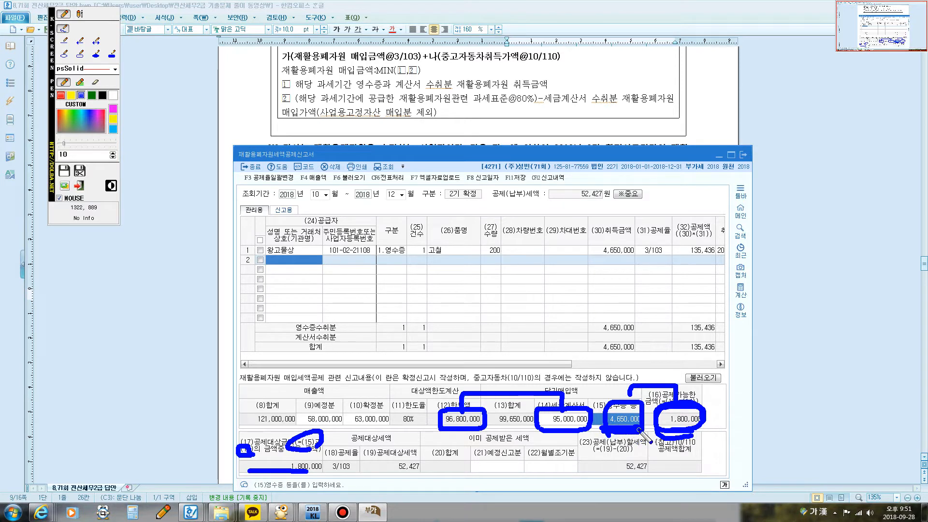
{"action": "mouse_move", "coordinate": [670, 431]}
{"action": "left_mouse_down"}
{"action": "mouse_move", "coordinate": [659, 431]}
{"action": "mouse_move", "coordinate": [703, 424]}
{"action": "mouse_move", "coordinate": [680, 412]}
{"action": "mouse_move", "coordinate": [670, 421]}
{"action": "left_mouse_up"}
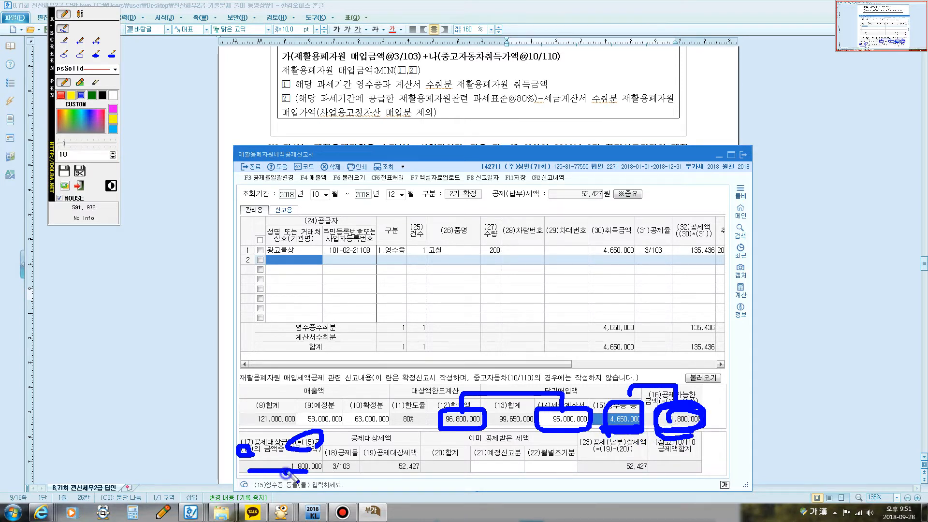
{"action": "mouse_move", "coordinate": [287, 472]}
{"action": "left_mouse_down"}
{"action": "mouse_move", "coordinate": [309, 456]}
{"action": "mouse_move", "coordinate": [323, 466]}
{"action": "mouse_move", "coordinate": [292, 474]}
{"action": "mouse_move", "coordinate": [399, 459]}
{"action": "mouse_move", "coordinate": [430, 467]}
{"action": "mouse_move", "coordinate": [386, 474]}
{"action": "left_mouse_up"}
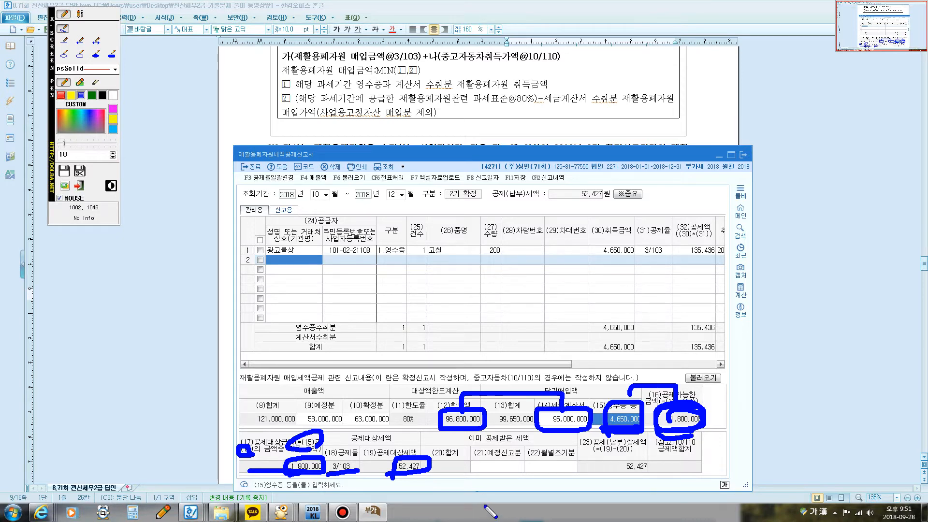
{"action": "key", "text": "Escape"}
Step: Trace the whole calculation from 매출액 through 한도율, 한도액 and 당기매입액 to 공제대상금액 with the screen pen, and clear the marks
{"action": "key", "text": "ctrl+F12"}
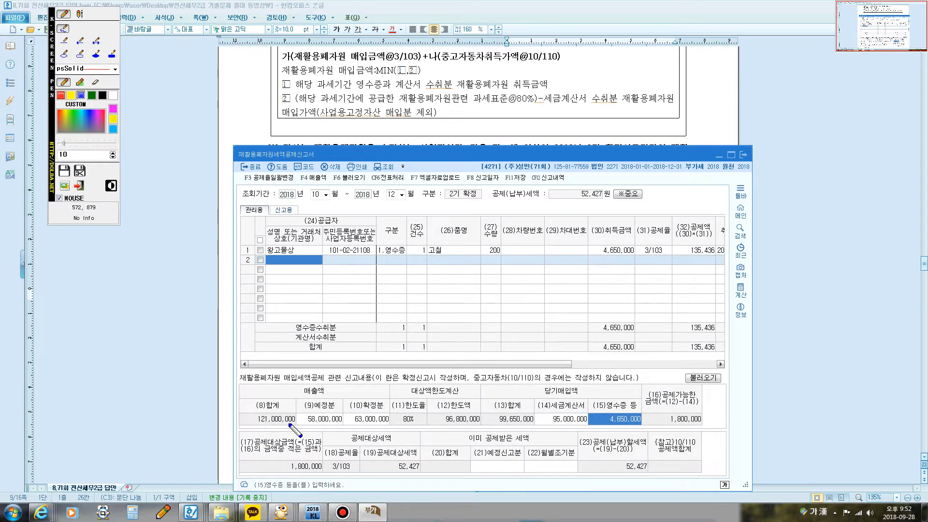
{"action": "left_click_drag", "start_coordinate": [313, 428], "coordinate": [383, 429]}
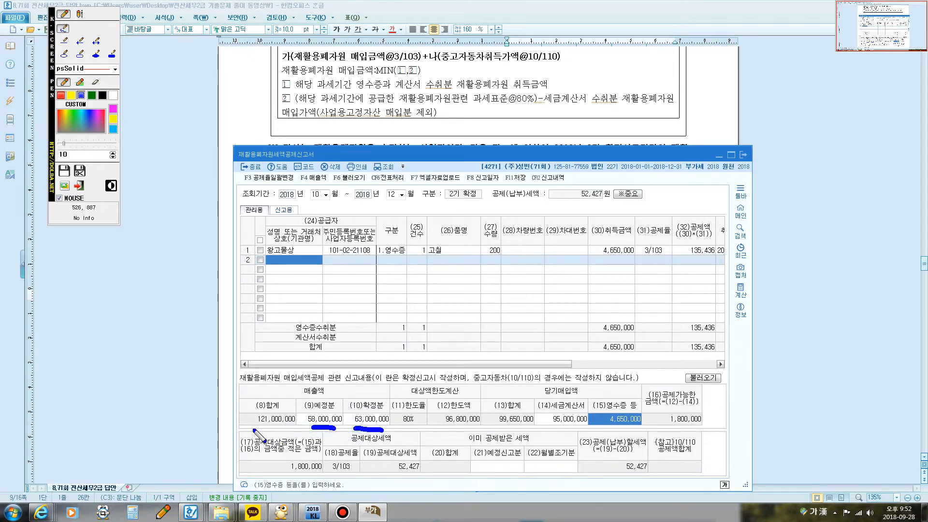
{"action": "mouse_move", "coordinate": [248, 429]}
{"action": "left_mouse_down"}
{"action": "mouse_move", "coordinate": [249, 411]}
{"action": "mouse_move", "coordinate": [305, 416]}
{"action": "mouse_move", "coordinate": [288, 428]}
{"action": "left_mouse_up"}
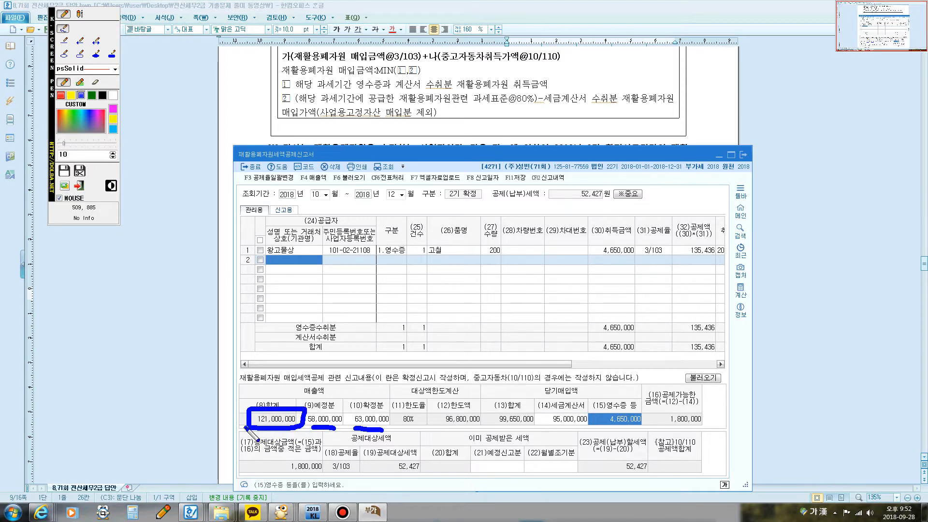
{"action": "left_click_drag", "start_coordinate": [413, 430], "coordinate": [408, 406]}
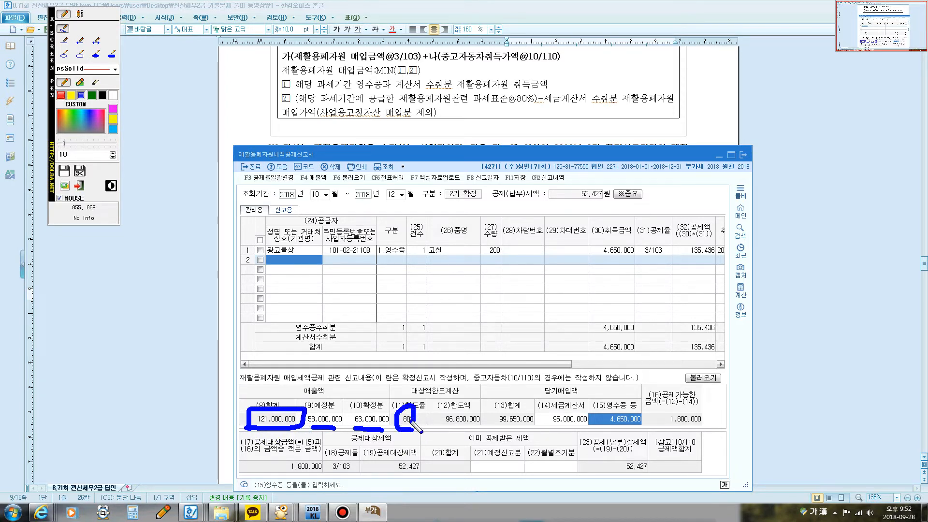
{"action": "mouse_move", "coordinate": [293, 417]}
{"action": "left_mouse_down"}
{"action": "mouse_move", "coordinate": [301, 404]}
{"action": "mouse_move", "coordinate": [415, 404]}
{"action": "mouse_move", "coordinate": [413, 429]}
{"action": "mouse_move", "coordinate": [435, 426]}
{"action": "mouse_move", "coordinate": [449, 407]}
{"action": "mouse_move", "coordinate": [485, 408]}
{"action": "mouse_move", "coordinate": [486, 424]}
{"action": "mouse_move", "coordinate": [432, 428]}
{"action": "left_mouse_up"}
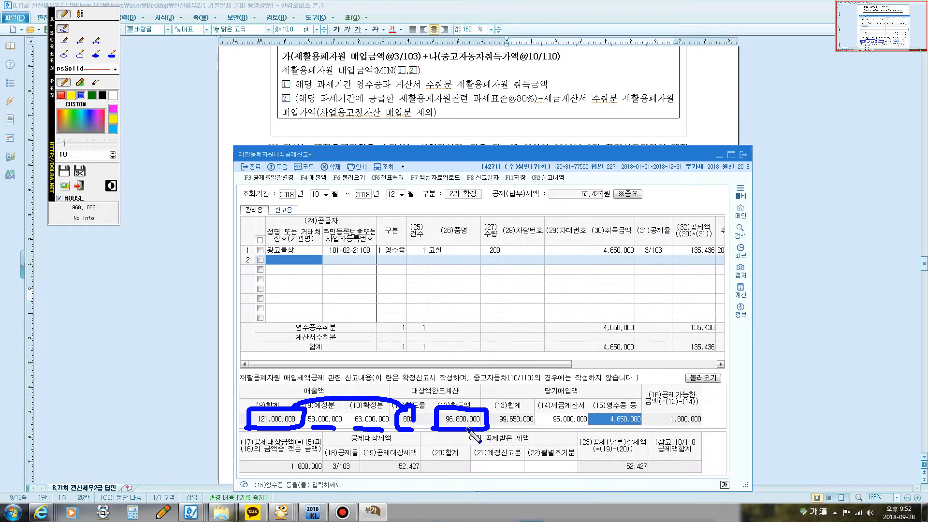
{"action": "mouse_move", "coordinate": [541, 427]}
{"action": "left_mouse_down"}
{"action": "mouse_move", "coordinate": [534, 413]}
{"action": "mouse_move", "coordinate": [578, 400]}
{"action": "mouse_move", "coordinate": [588, 422]}
{"action": "mouse_move", "coordinate": [541, 427]}
{"action": "left_mouse_up"}
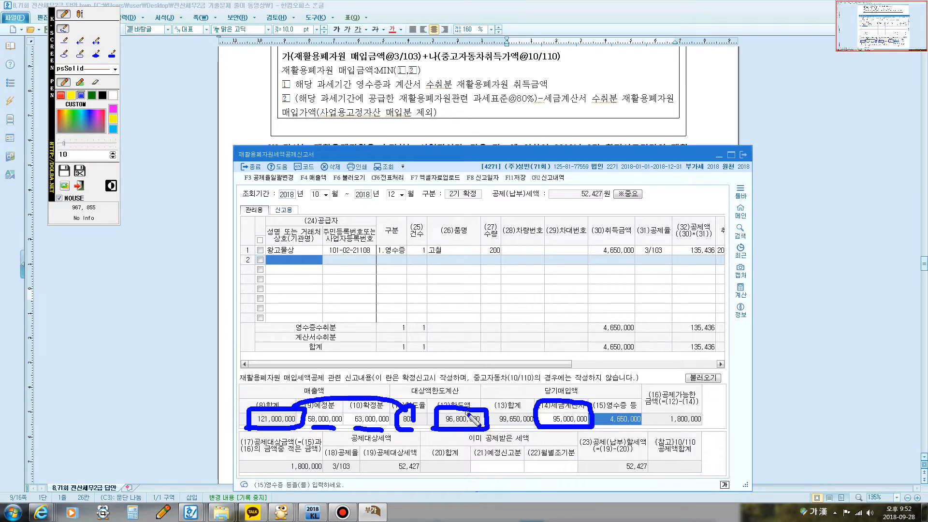
{"action": "mouse_move", "coordinate": [465, 414]}
{"action": "left_mouse_down"}
{"action": "mouse_move", "coordinate": [485, 396]}
{"action": "mouse_move", "coordinate": [530, 402]}
{"action": "mouse_move", "coordinate": [526, 416]}
{"action": "mouse_move", "coordinate": [535, 395]}
{"action": "left_mouse_up"}
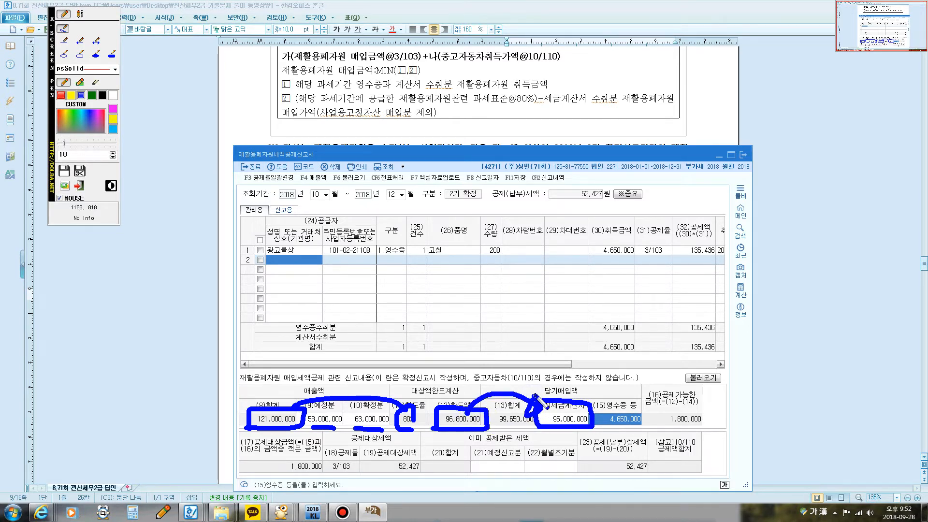
{"action": "mouse_move", "coordinate": [586, 407]}
{"action": "left_mouse_down"}
{"action": "mouse_move", "coordinate": [643, 398]}
{"action": "mouse_move", "coordinate": [643, 416]}
{"action": "mouse_move", "coordinate": [704, 411]}
{"action": "mouse_move", "coordinate": [706, 431]}
{"action": "mouse_move", "coordinate": [614, 435]}
{"action": "mouse_move", "coordinate": [599, 423]}
{"action": "mouse_move", "coordinate": [625, 410]}
{"action": "mouse_move", "coordinate": [645, 415]}
{"action": "mouse_move", "coordinate": [634, 432]}
{"action": "mouse_move", "coordinate": [664, 440]}
{"action": "mouse_move", "coordinate": [662, 429]}
{"action": "mouse_move", "coordinate": [368, 481]}
{"action": "mouse_move", "coordinate": [311, 463]}
{"action": "left_mouse_up"}
{"action": "mouse_move", "coordinate": [696, 427]}
{"action": "left_mouse_down"}
{"action": "mouse_move", "coordinate": [667, 420]}
{"action": "mouse_move", "coordinate": [700, 429]}
{"action": "left_mouse_up"}
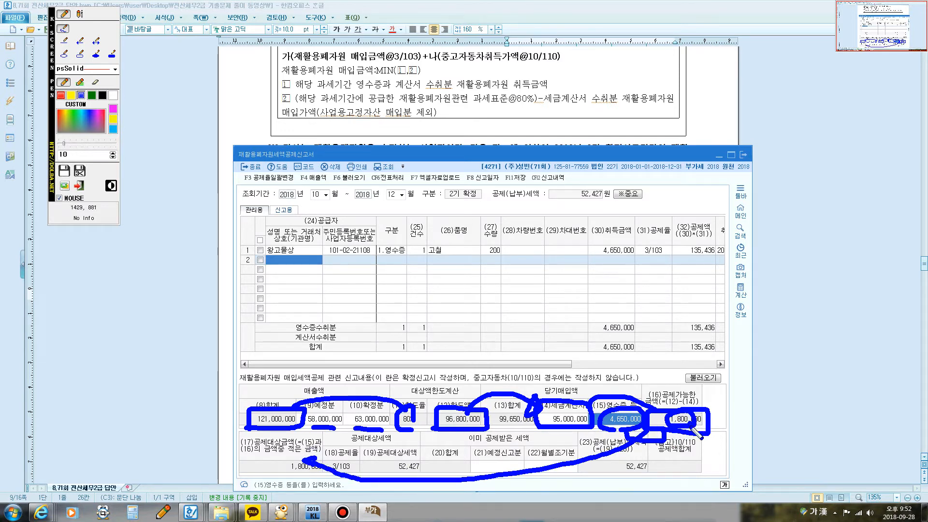
{"action": "key", "text": "Escape"}
{"action": "left_click", "coordinate": [406, 467]}
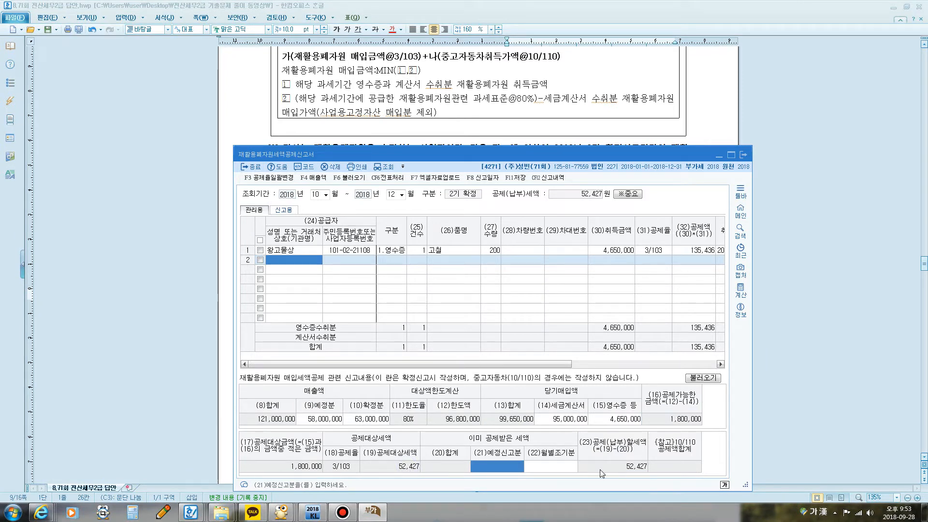
Step: Compare the completed 재활용폐자원세액공제신고서 with the answer given for question [1] in the exam document
{"action": "left_click", "coordinate": [477, 120]}
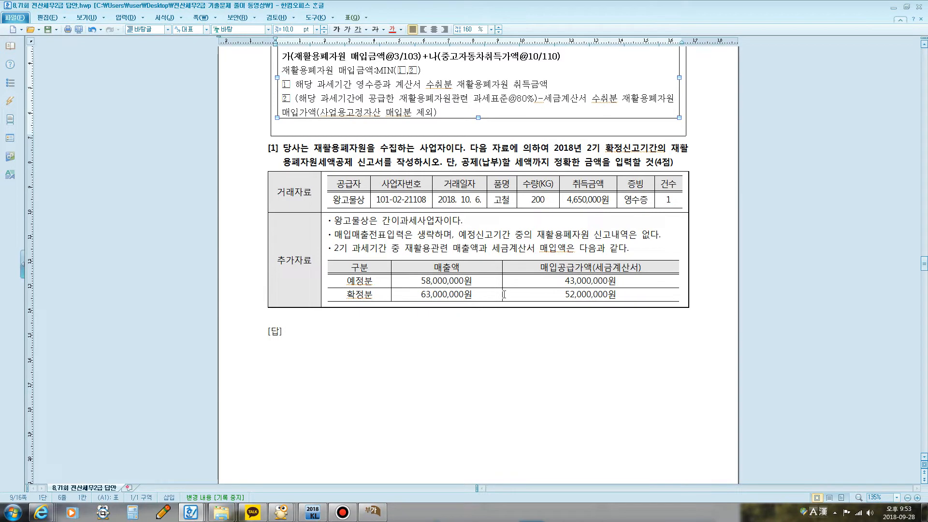
{"action": "scroll", "coordinate": [503, 294], "scroll_direction": "down", "scroll_amount": 3}
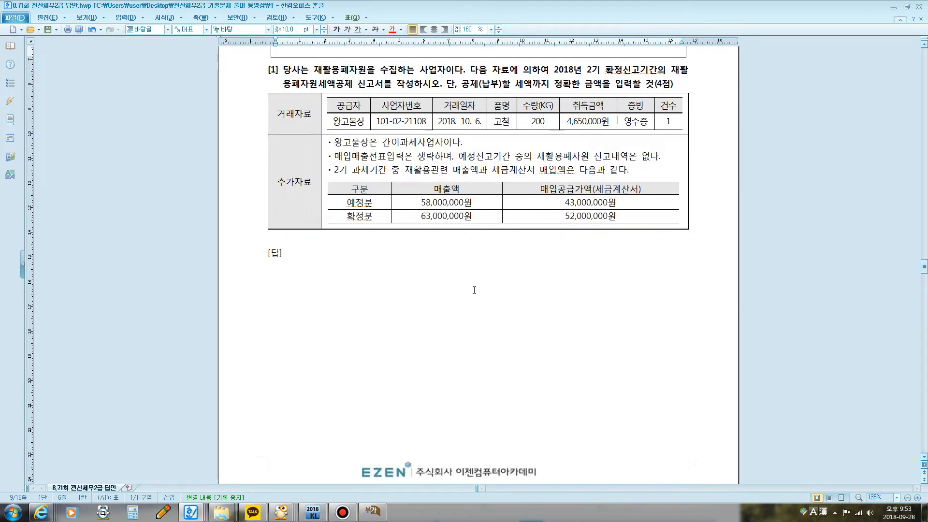
{"action": "scroll", "coordinate": [474, 290], "scroll_direction": "down", "scroll_amount": 15}
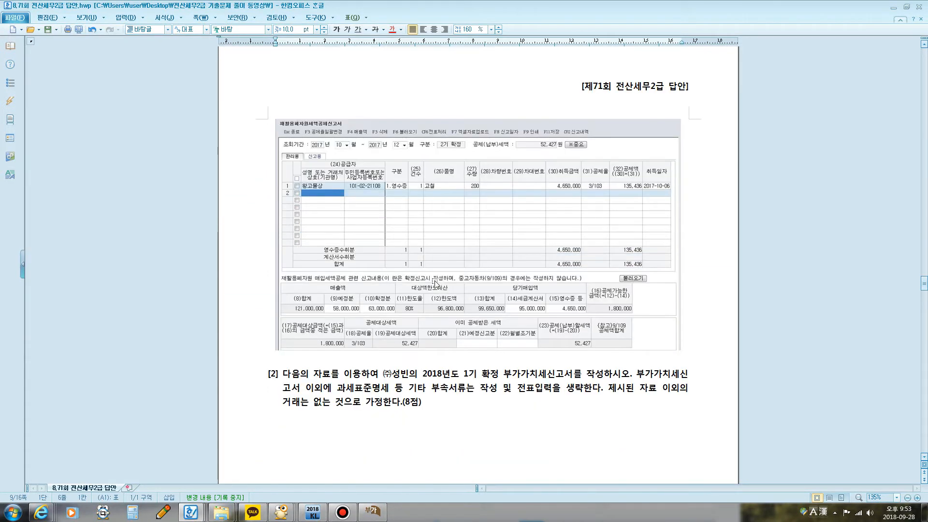
{"action": "scroll", "coordinate": [526, 318], "scroll_direction": "down", "scroll_amount": 1}
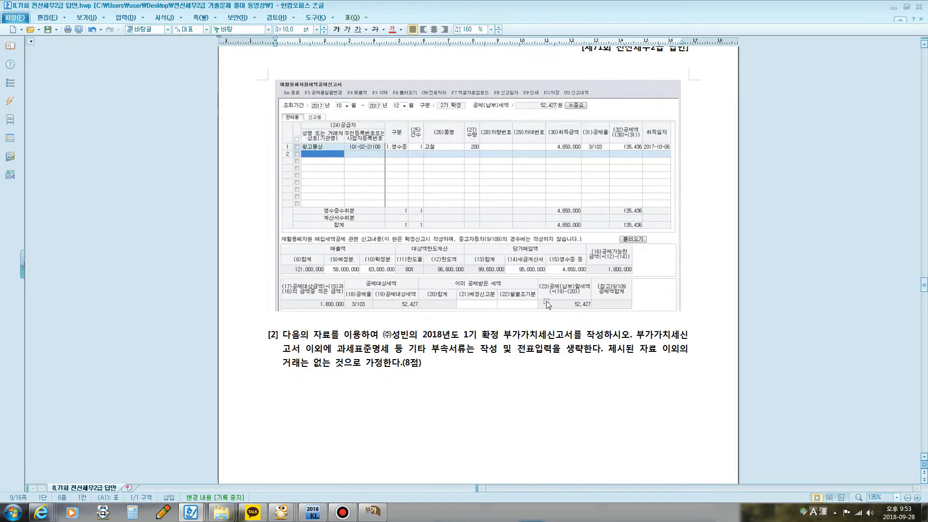
Step: Save the 재활용폐자원세액공제신고서 in KcLep and close it
{"action": "left_click", "coordinate": [380, 506]}
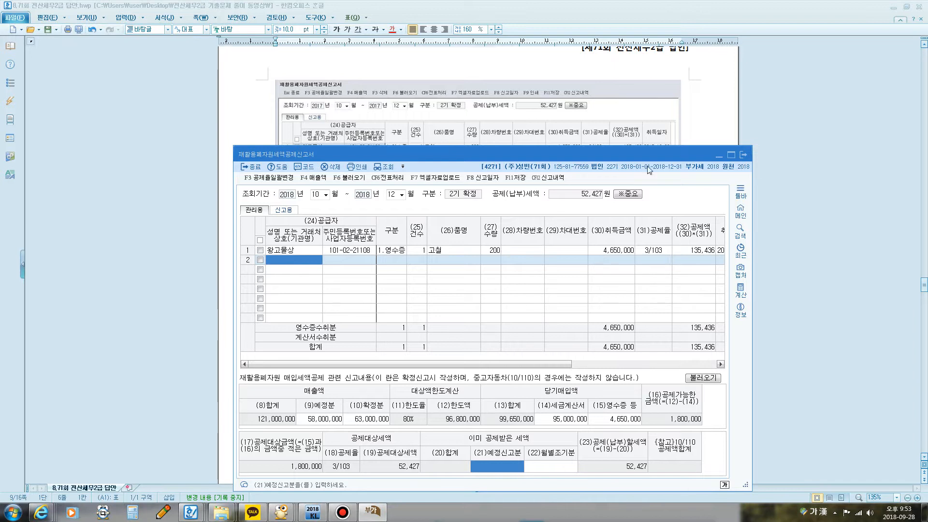
{"action": "left_click", "coordinate": [515, 178]}
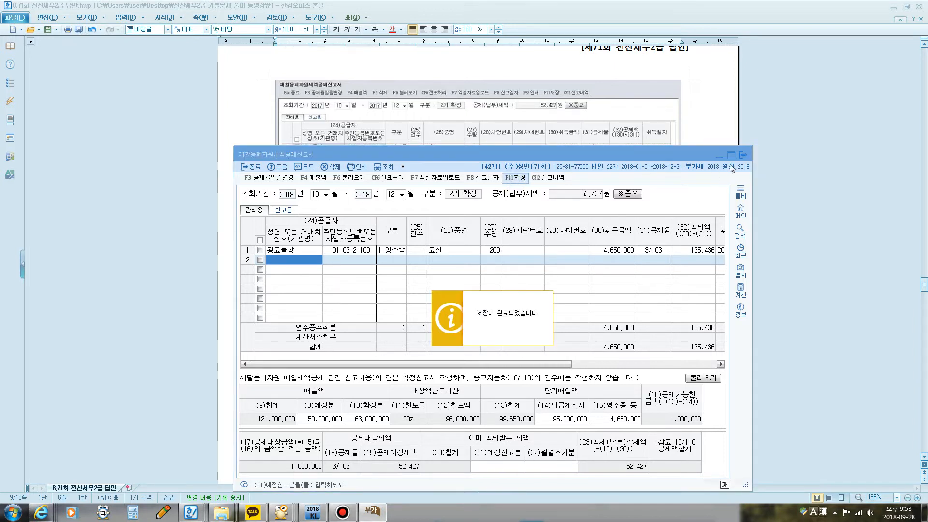
{"action": "left_click", "coordinate": [743, 155]}
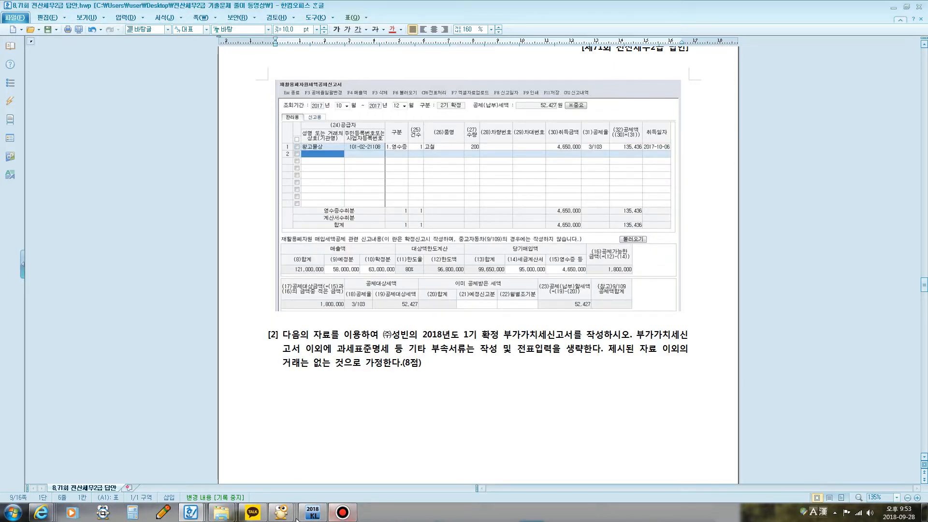
Step: Open the 부가가치세신고서 in KcLep for October 1 to December 31, 2018 and check the 재활용폐자원등매입세액 line
{"action": "left_click", "coordinate": [313, 512]}
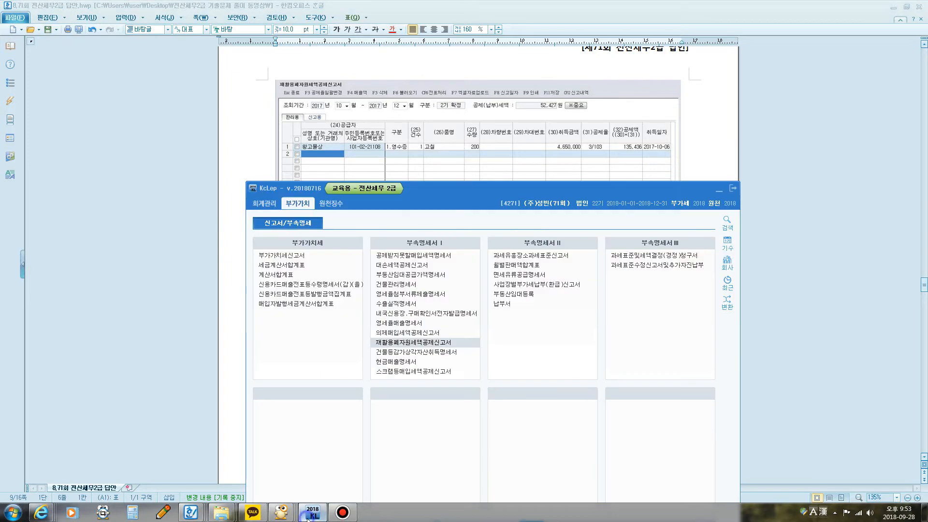
{"action": "left_click", "coordinate": [299, 256]}
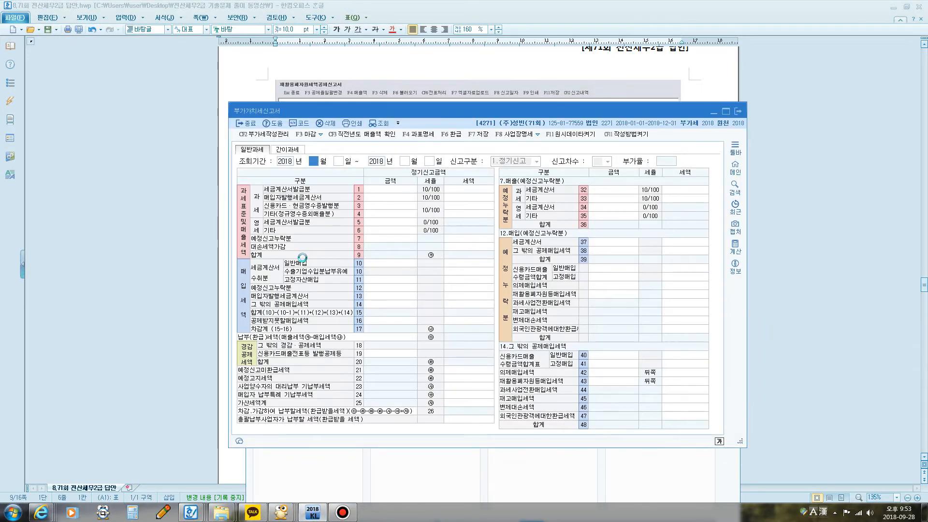
{"action": "type", "text": "10"}
{"action": "key", "text": "Return"}
{"action": "key", "text": "Return"}
{"action": "type", "text": "12"}
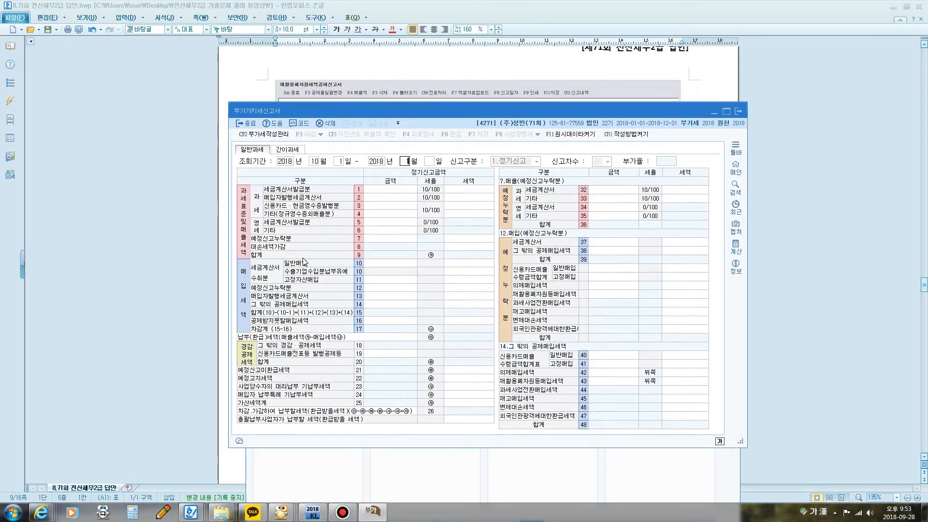
{"action": "key", "text": "Return"}
{"action": "key", "text": "Return"}
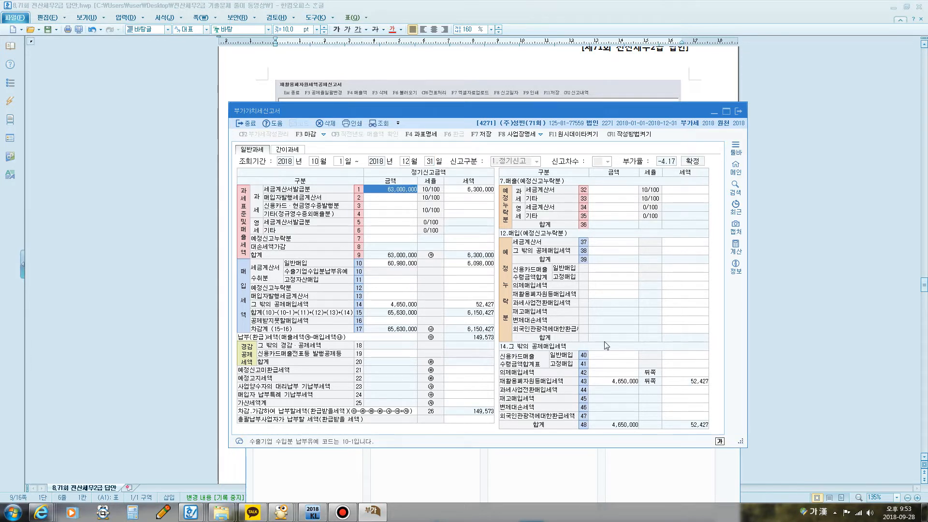
{"action": "left_click", "coordinate": [617, 382]}
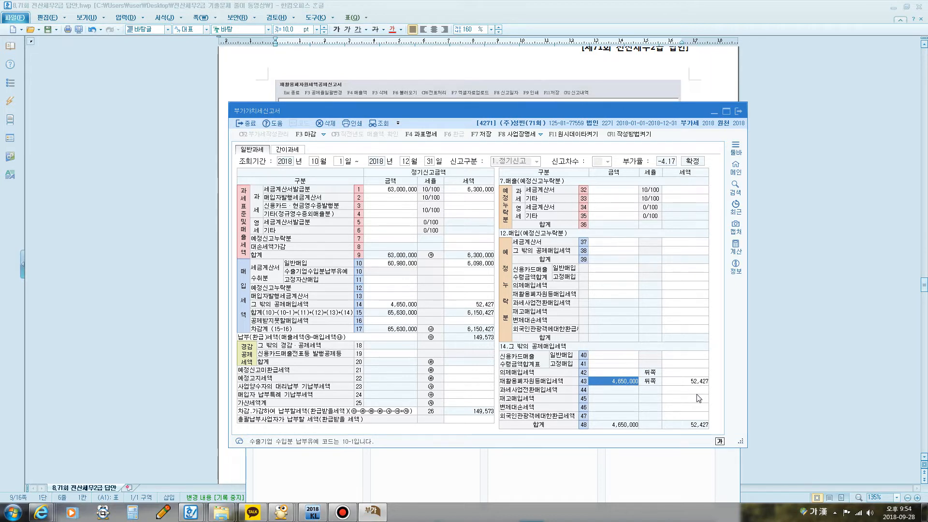
Step: Read question [2] on the 2018 1기 확정 부가가치세신고서 and its 매출 and 매입 data in the exam document
{"action": "left_click", "coordinate": [444, 78]}
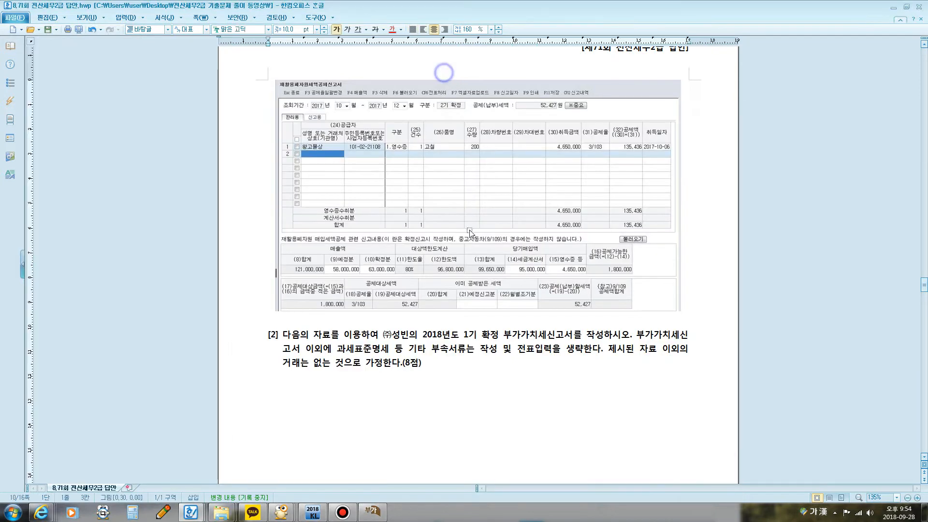
{"action": "scroll", "coordinate": [460, 289], "scroll_direction": "down", "scroll_amount": 1}
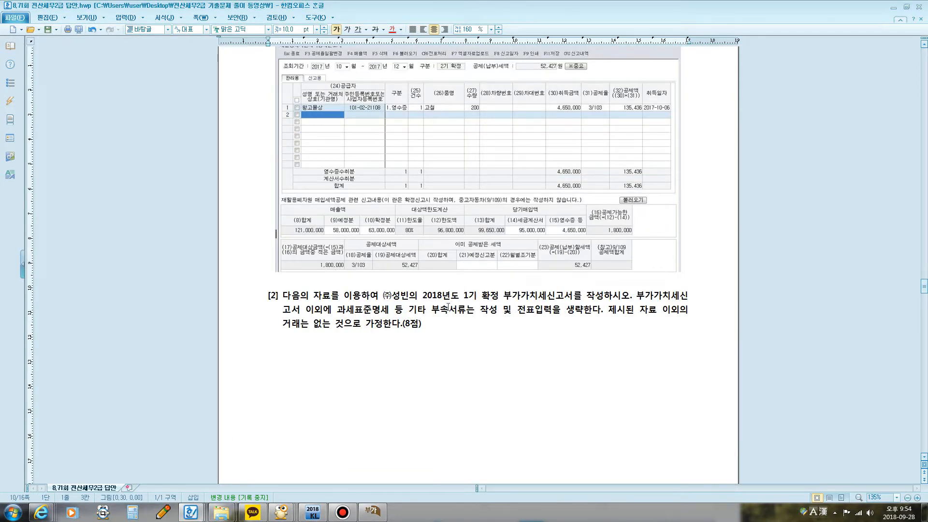
{"action": "scroll", "coordinate": [443, 309], "scroll_direction": "down", "scroll_amount": 3}
{"action": "scroll", "coordinate": [442, 308], "scroll_direction": "down", "scroll_amount": 1}
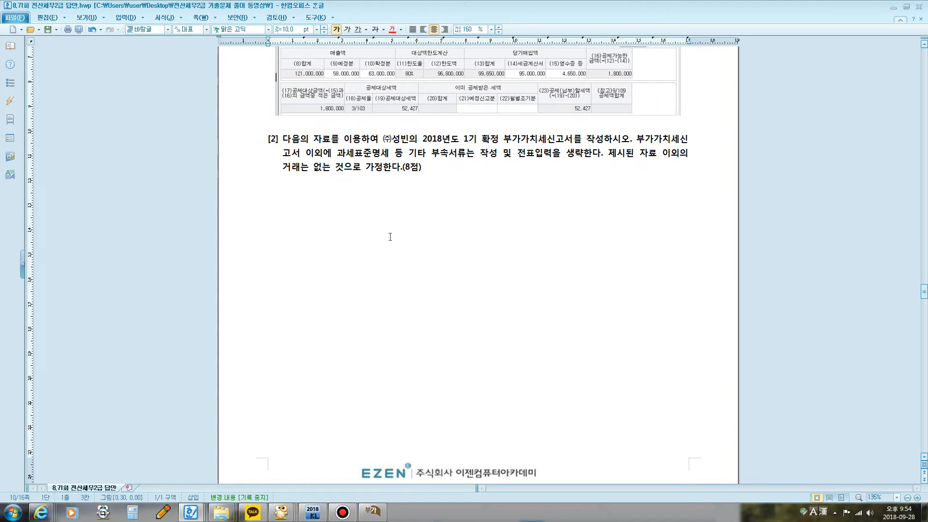
{"action": "scroll", "coordinate": [390, 237], "scroll_direction": "down", "scroll_amount": 10}
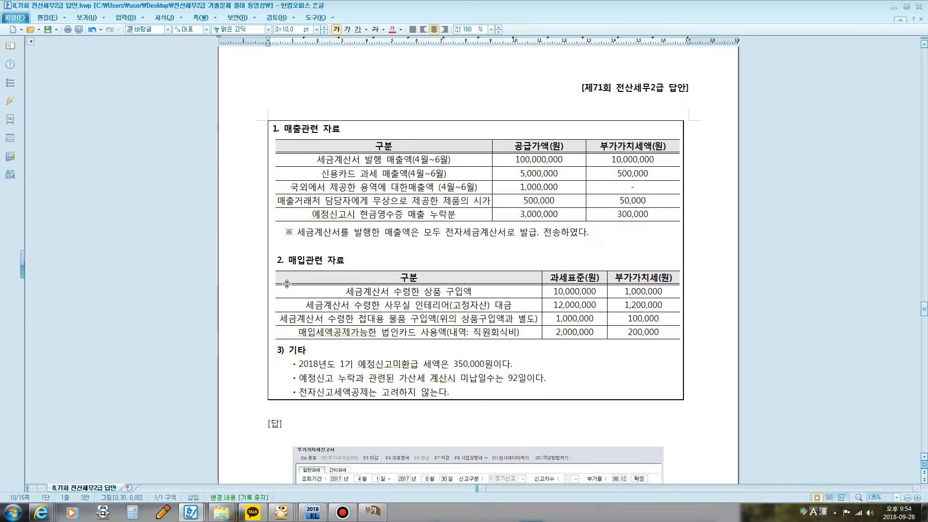
{"action": "scroll", "coordinate": [347, 295], "scroll_direction": "up", "scroll_amount": 15}
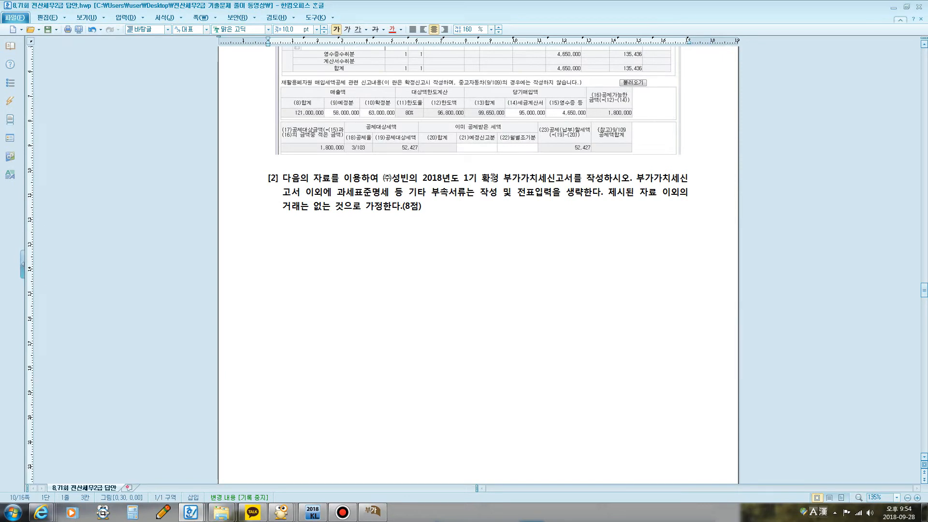
{"action": "left_click_drag", "start_coordinate": [495, 177], "coordinate": [506, 167]}
{"action": "left_click", "coordinate": [531, 269]}
{"action": "scroll", "coordinate": [493, 284], "scroll_direction": "down", "scroll_amount": 5}
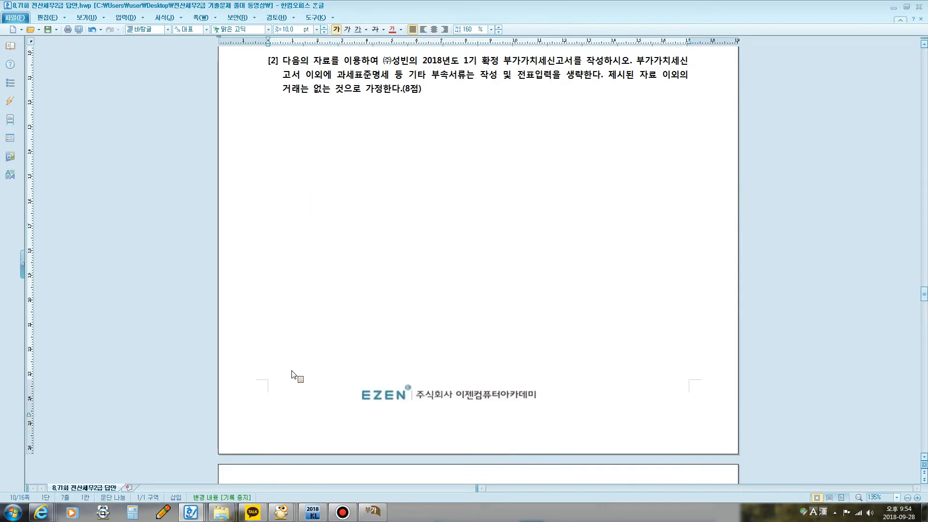
{"action": "left_click", "coordinate": [342, 513]}
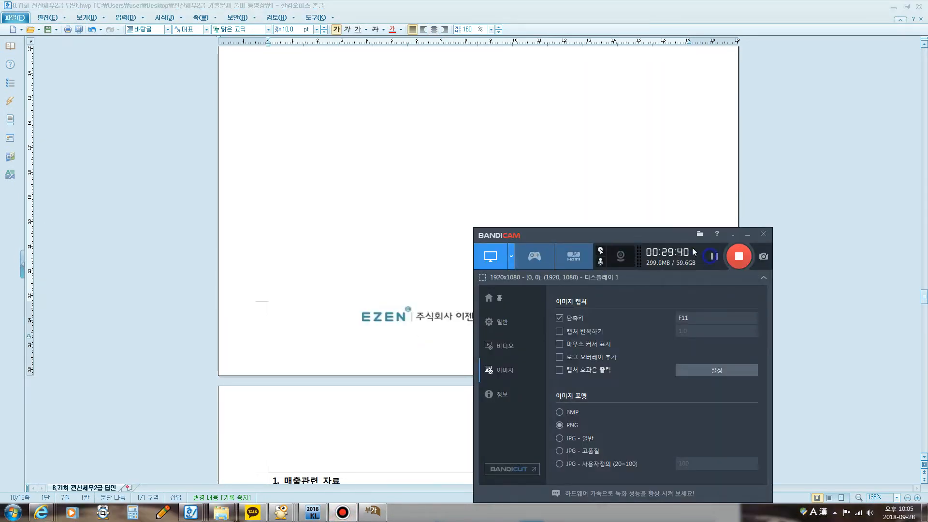
{"action": "left_click", "coordinate": [748, 236]}
{"action": "scroll", "coordinate": [568, 224], "scroll_direction": "up", "scroll_amount": 2}
{"action": "scroll", "coordinate": [556, 290], "scroll_direction": "down", "scroll_amount": 3}
{"action": "scroll", "coordinate": [554, 282], "scroll_direction": "up", "scroll_amount": 3}
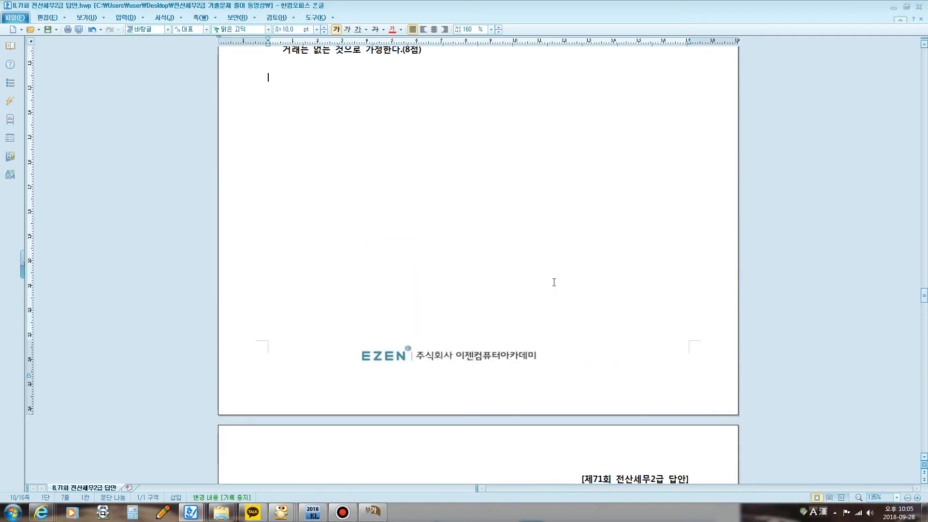
{"action": "scroll", "coordinate": [554, 282], "scroll_direction": "down", "scroll_amount": 3}
Step: Highlight 부가가치세신고서 and the clause omitting 부속서류 and 전표입력 in question [2], and clear the selection
{"action": "scroll", "coordinate": [563, 286], "scroll_direction": "up", "scroll_amount": 4}
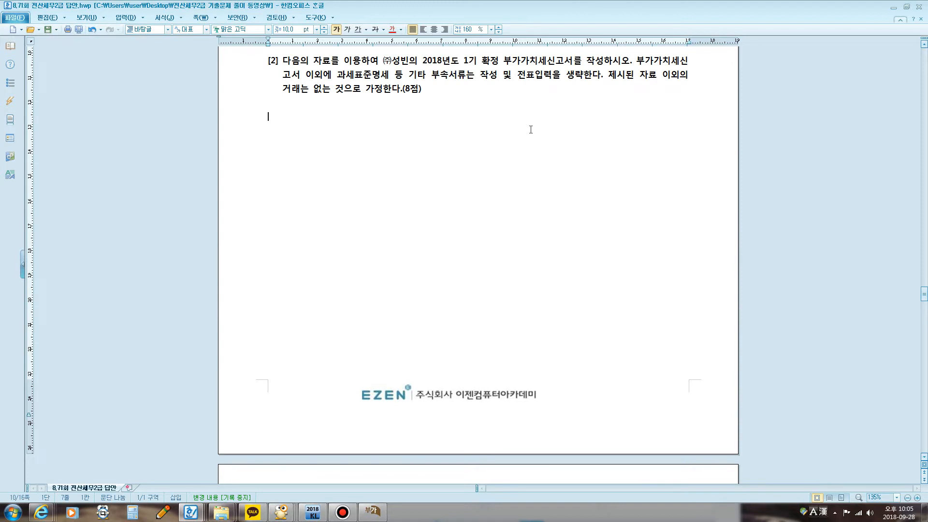
{"action": "left_click_drag", "start_coordinate": [504, 63], "coordinate": [579, 65]}
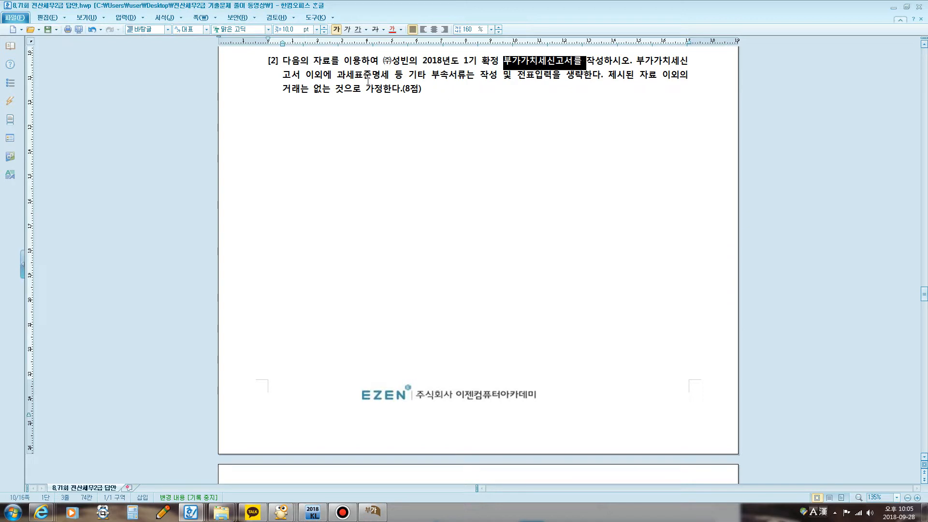
{"action": "left_click_drag", "start_coordinate": [368, 80], "coordinate": [601, 78]}
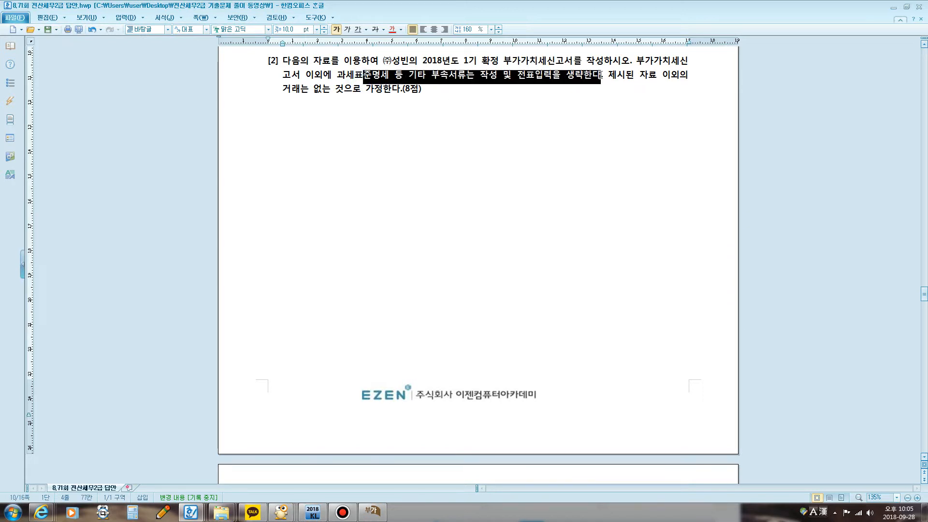
{"action": "left_click", "coordinate": [515, 139]}
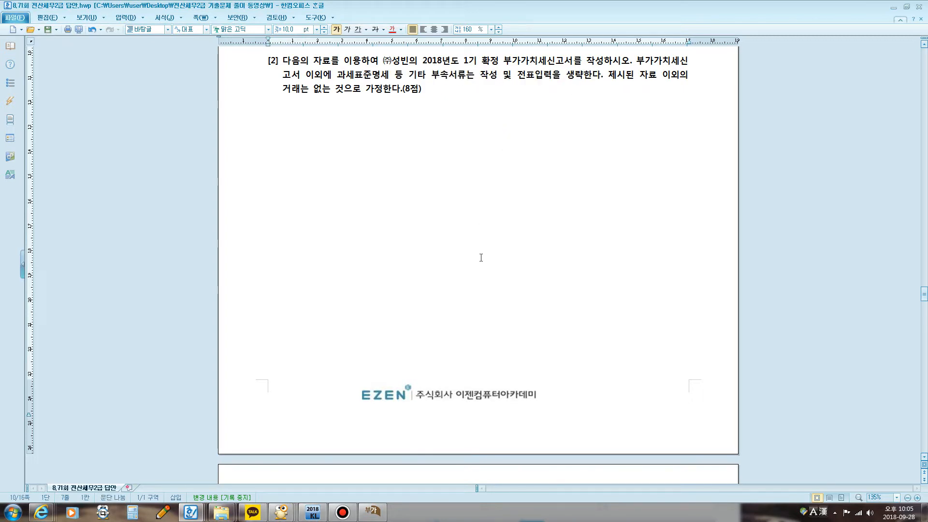
Step: Point out the 4월~6월 periods in the 매출관련 자료 and highlight the row on products given free to a 매출거래처 담당자
{"action": "scroll", "coordinate": [477, 260], "scroll_direction": "down", "scroll_amount": 15}
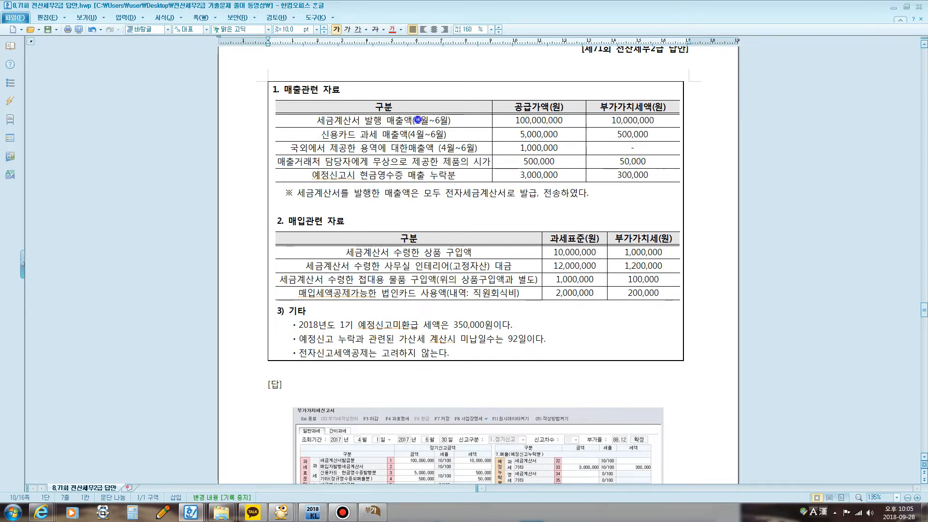
{"action": "left_click", "coordinate": [417, 119]}
{"action": "left_click", "coordinate": [420, 133]}
{"action": "left_click", "coordinate": [445, 146]}
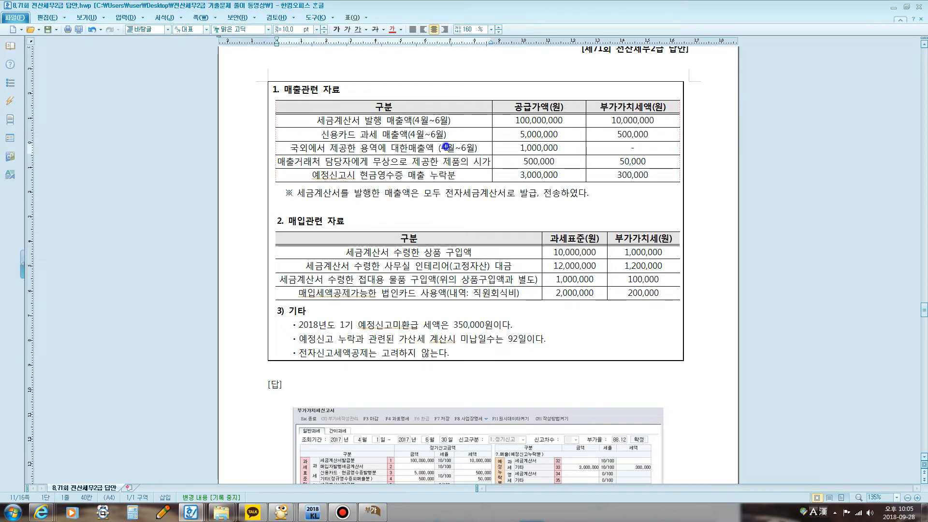
{"action": "left_click_drag", "start_coordinate": [445, 146], "coordinate": [455, 148]}
{"action": "left_click_drag", "start_coordinate": [303, 162], "coordinate": [487, 165]}
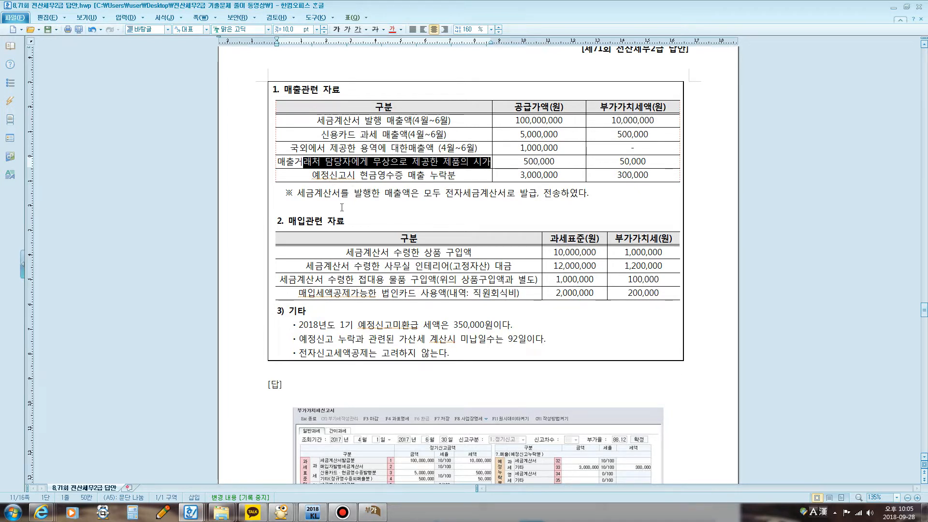
Step: Box 예정신고시 현금영수증 매출 누락분 with the screen pen, underline the three notes under 기타, and clear the marks
{"action": "key", "text": "F12"}
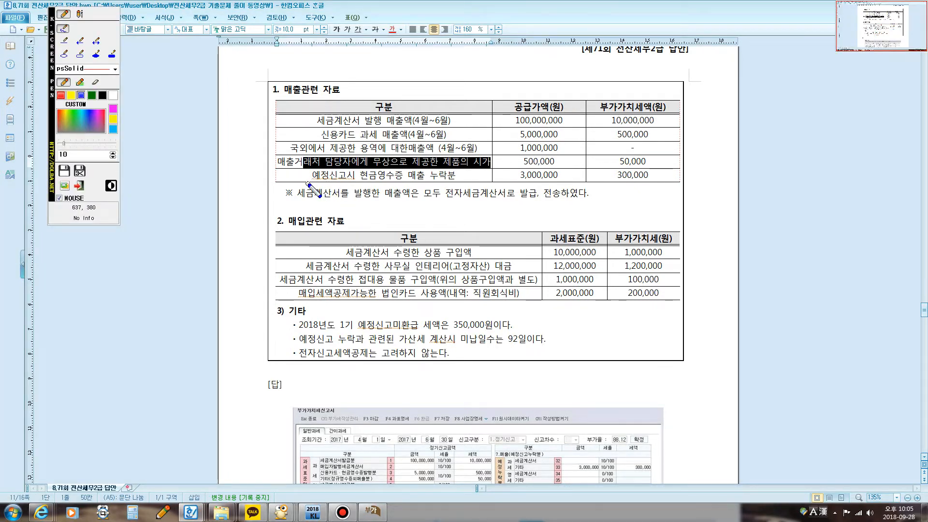
{"action": "mouse_move", "coordinate": [308, 184]}
{"action": "left_mouse_down"}
{"action": "mouse_move", "coordinate": [306, 167]}
{"action": "mouse_move", "coordinate": [457, 168]}
{"action": "mouse_move", "coordinate": [452, 183]}
{"action": "mouse_move", "coordinate": [309, 183]}
{"action": "left_mouse_up"}
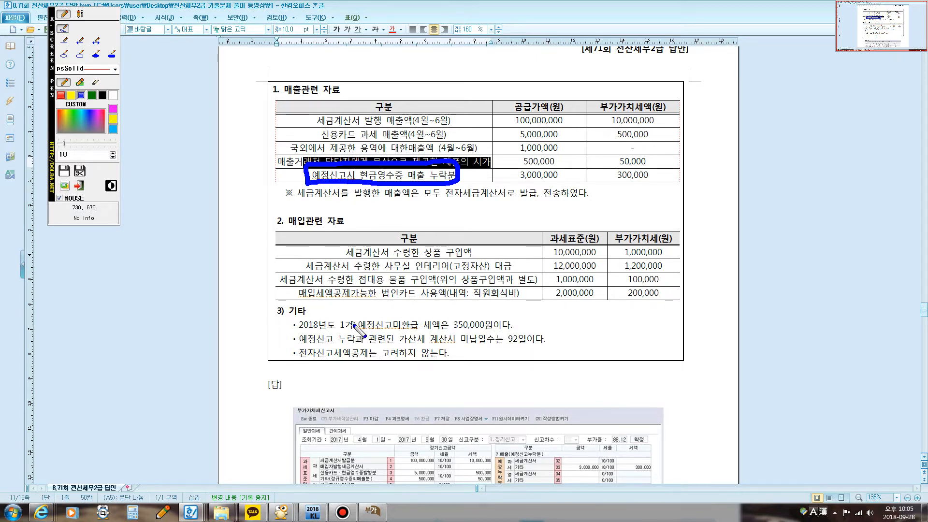
{"action": "left_click_drag", "start_coordinate": [348, 331], "coordinate": [438, 332]}
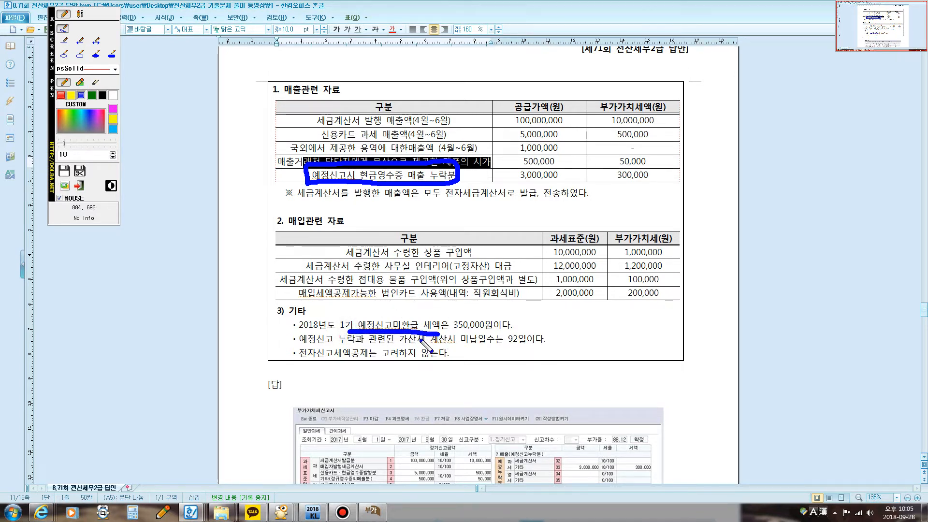
{"action": "mouse_move", "coordinate": [310, 341]}
{"action": "left_mouse_down"}
{"action": "mouse_move", "coordinate": [526, 343]}
{"action": "mouse_move", "coordinate": [524, 334]}
{"action": "mouse_move", "coordinate": [508, 338]}
{"action": "left_mouse_up"}
{"action": "left_click_drag", "start_coordinate": [300, 359], "coordinate": [454, 361]}
{"action": "key", "text": "Escape"}
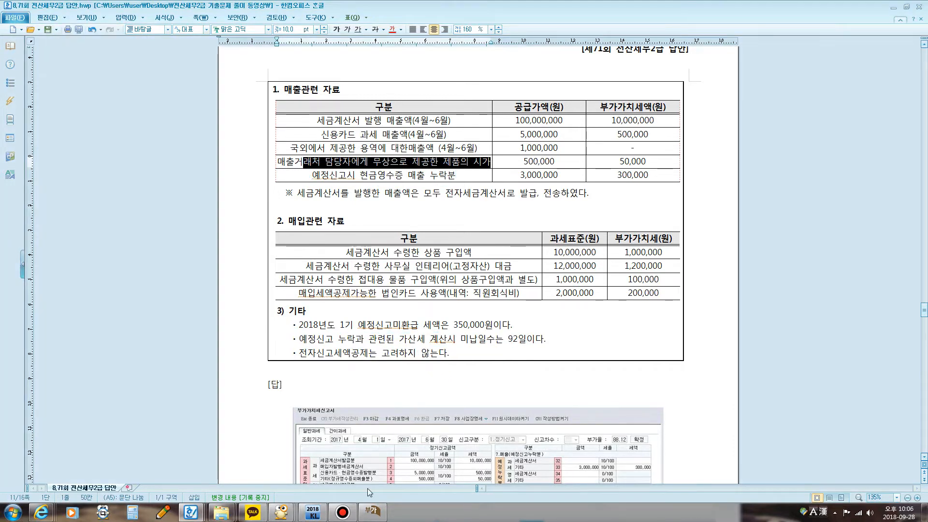
Step: Glance at the 부가가치세신고서 and go back to the 매출 and 매입 data of question [2] in the exam document
{"action": "left_click", "coordinate": [372, 511]}
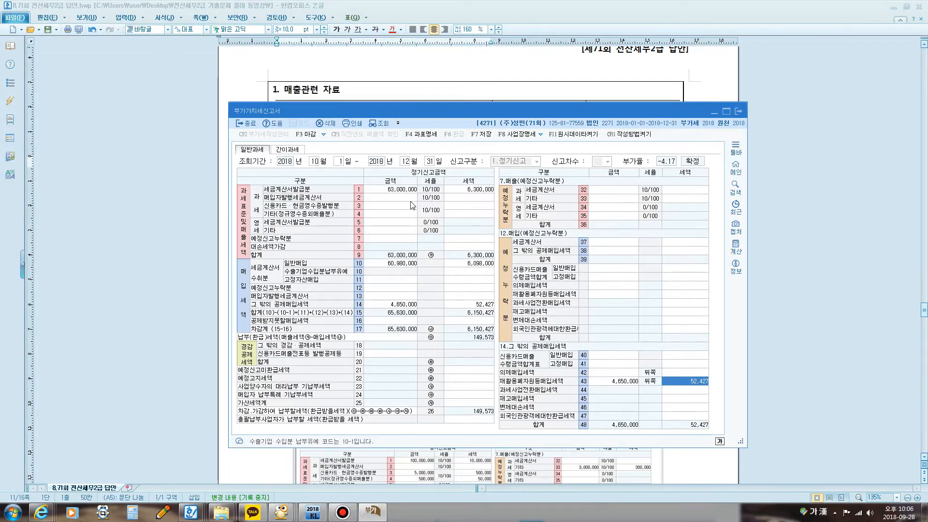
{"action": "left_click", "coordinate": [470, 82]}
{"action": "scroll", "coordinate": [472, 188], "scroll_direction": "up", "scroll_amount": 5}
{"action": "scroll", "coordinate": [471, 243], "scroll_direction": "down", "scroll_amount": 3}
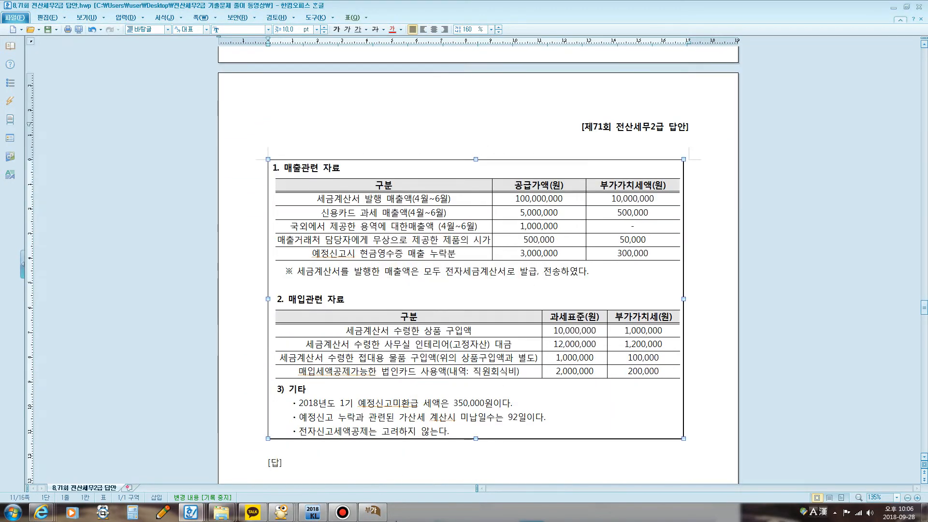
Step: Exit the October–December 2018 부가가치세신고서 in KcLep
{"action": "left_click", "coordinate": [372, 511]}
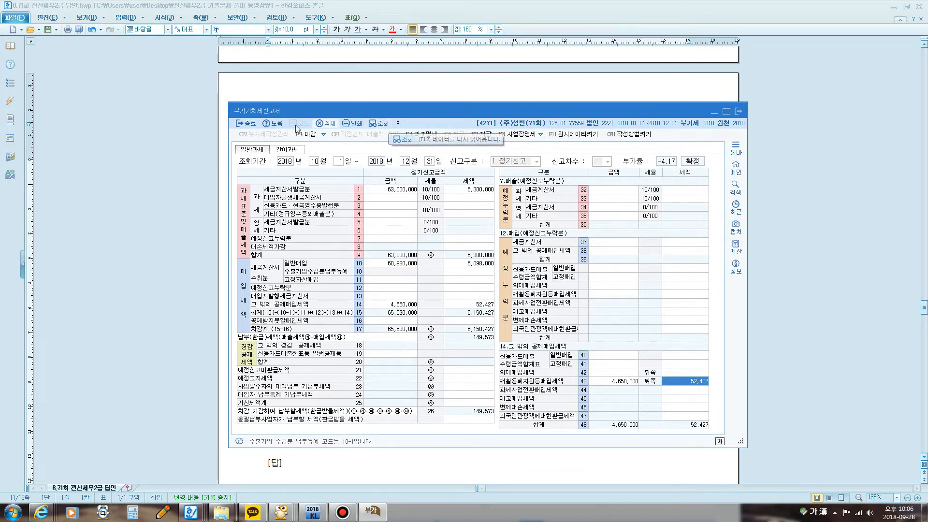
{"action": "left_click", "coordinate": [253, 125]}
{"action": "left_click", "coordinate": [250, 125]}
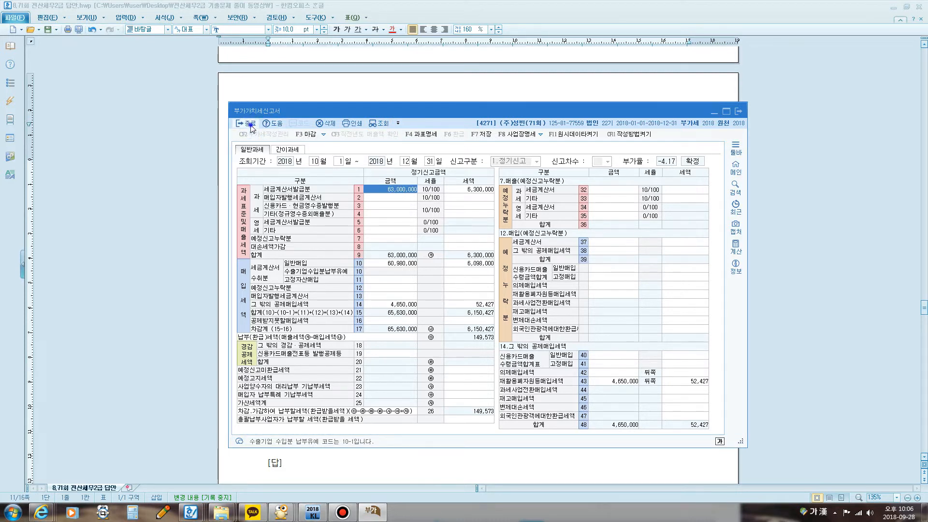
Step: Set the 조회기간 of the 부가가치세신고서 to April 1 – June 30, 2018 and load that period
{"action": "left_click", "coordinate": [493, 291]}
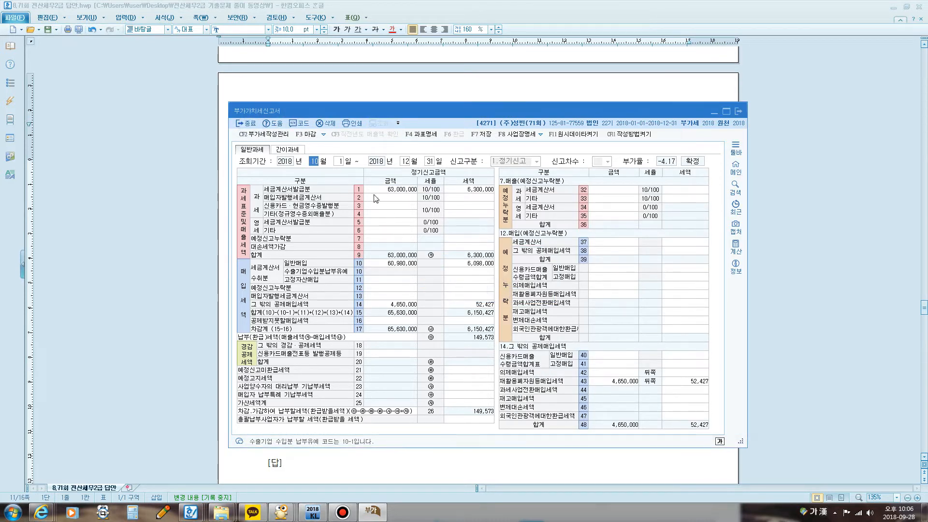
{"action": "type", "text": "4"}
{"action": "key", "text": "Return"}
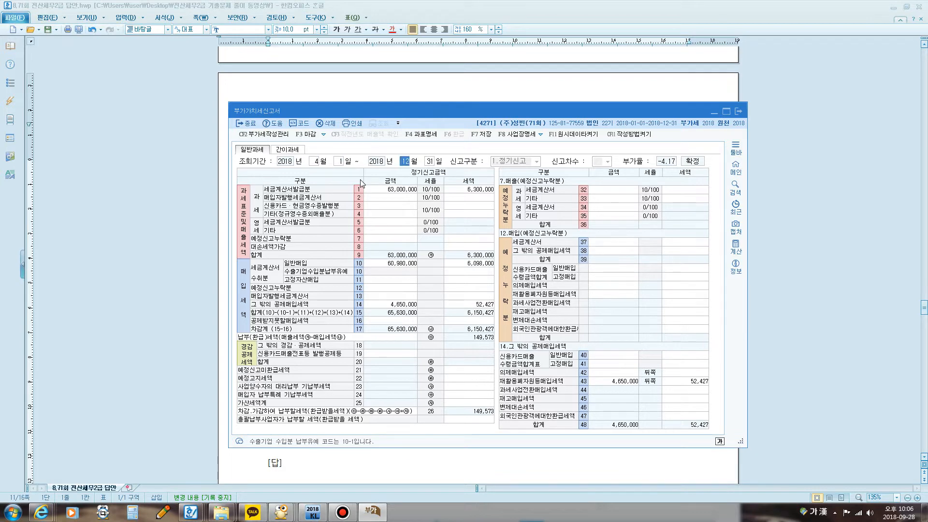
{"action": "type", "text": "6"}
{"action": "key", "text": "Return"}
{"action": "key", "text": "Return"}
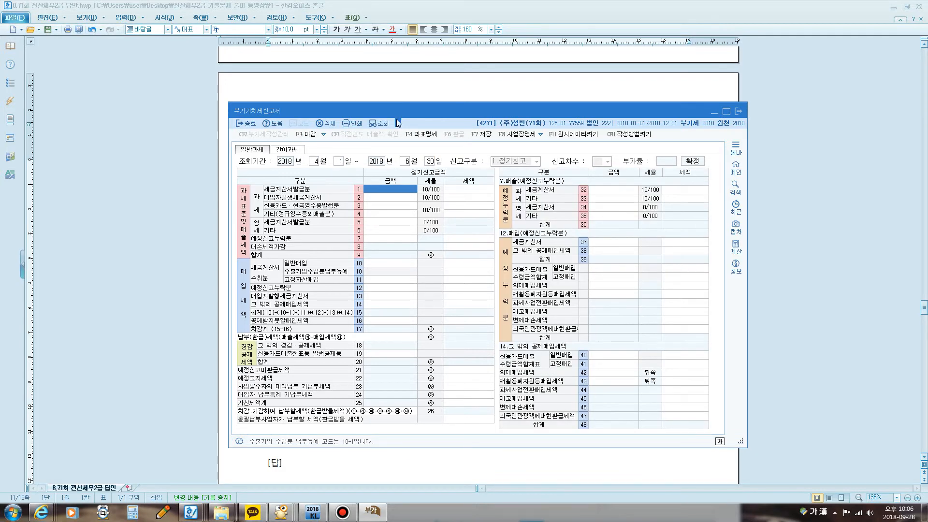
Step: Bring the 매출관련 자료 table into view in the exam document and place the 부가가치세신고서 window just below its first rows
{"action": "left_click", "coordinate": [438, 90]}
{"action": "scroll", "coordinate": [478, 193], "scroll_direction": "down", "scroll_amount": 3}
{"action": "scroll", "coordinate": [476, 195], "scroll_direction": "down", "scroll_amount": 2}
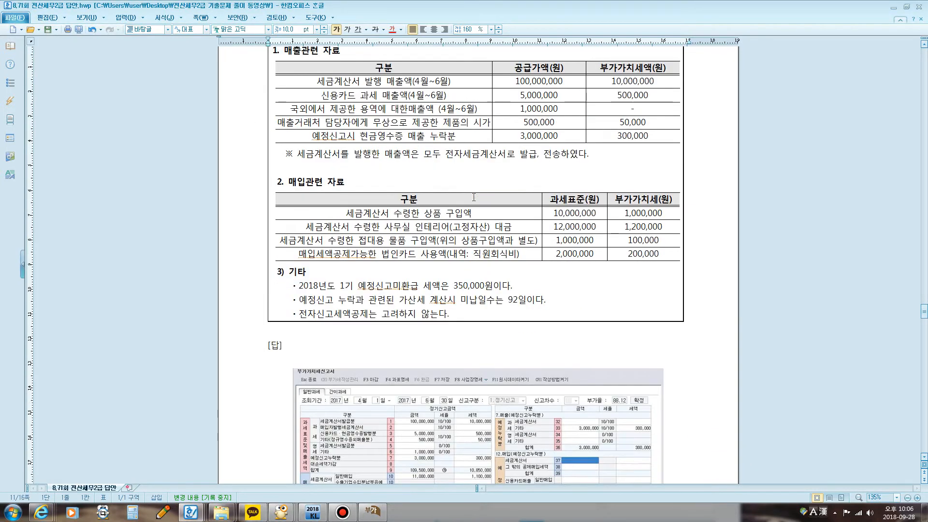
{"action": "left_click", "coordinate": [373, 511]}
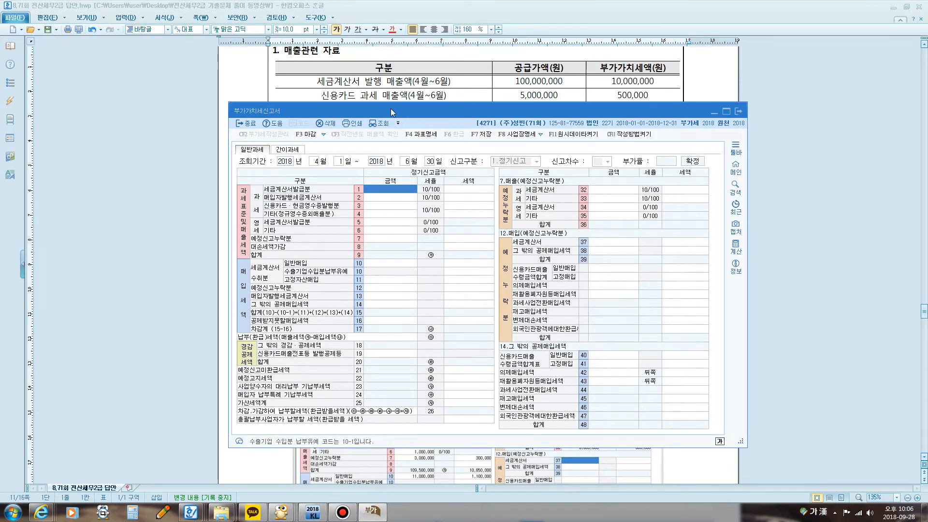
{"action": "left_click_drag", "start_coordinate": [392, 110], "coordinate": [399, 132]}
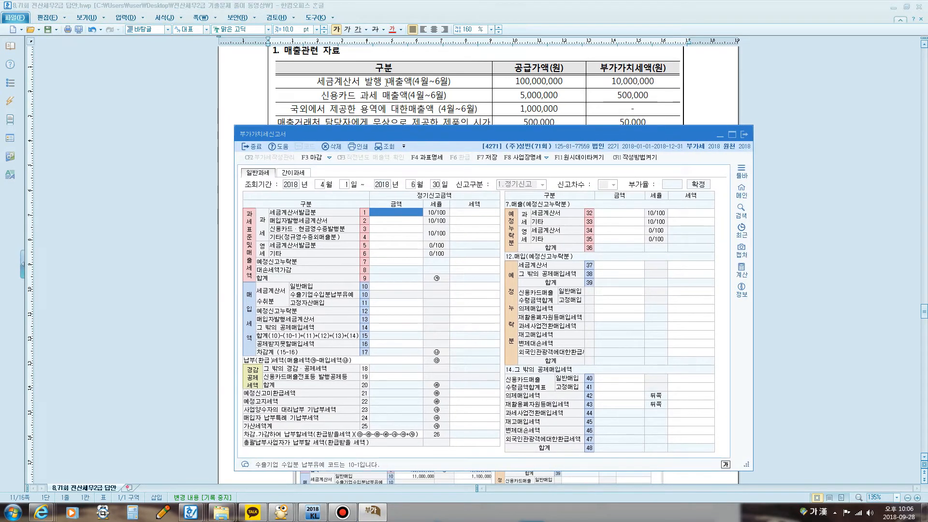
Step: Underline the 세금계산서 발행 매출액 row with the screen pen and enter 100,000,000 as the 과세 세금계산서발급분 amount
{"action": "key", "text": "F12"}
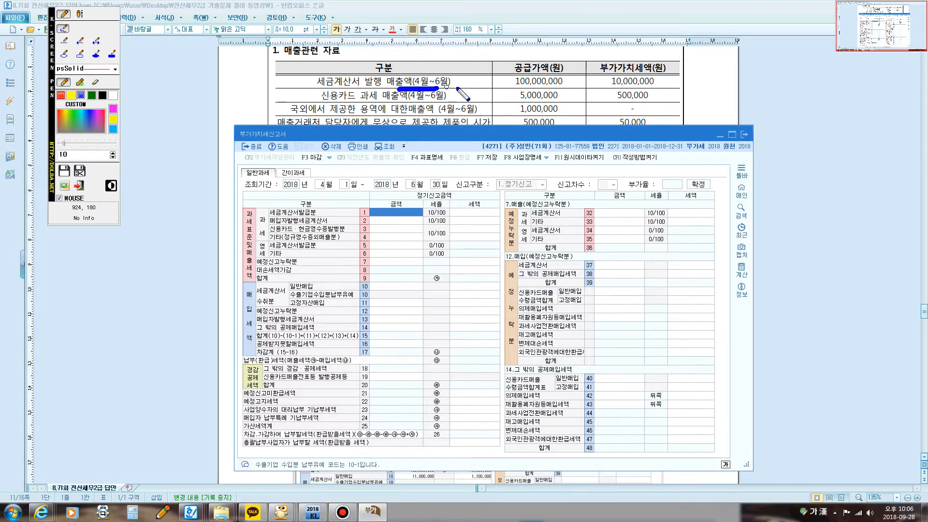
{"action": "key", "text": "F12"}
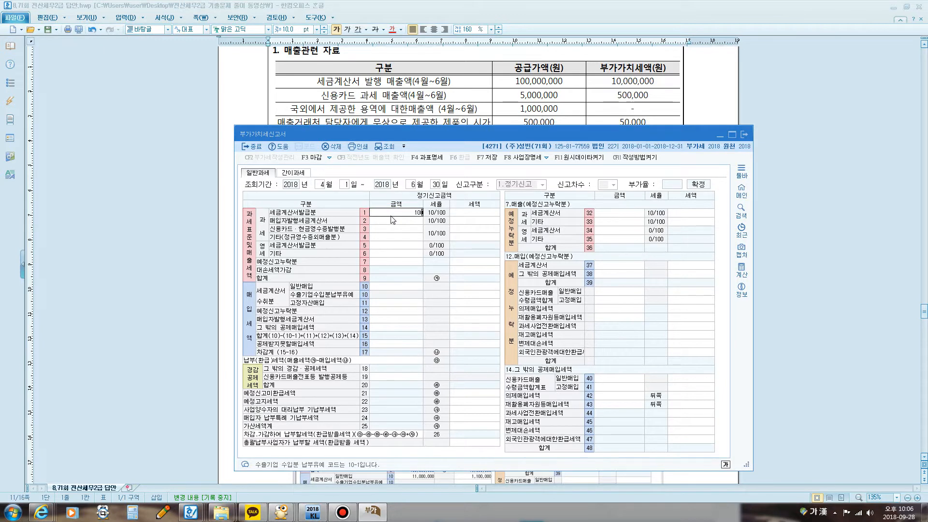
{"action": "type", "text": "000"}
{"action": "key", "text": "Return"}
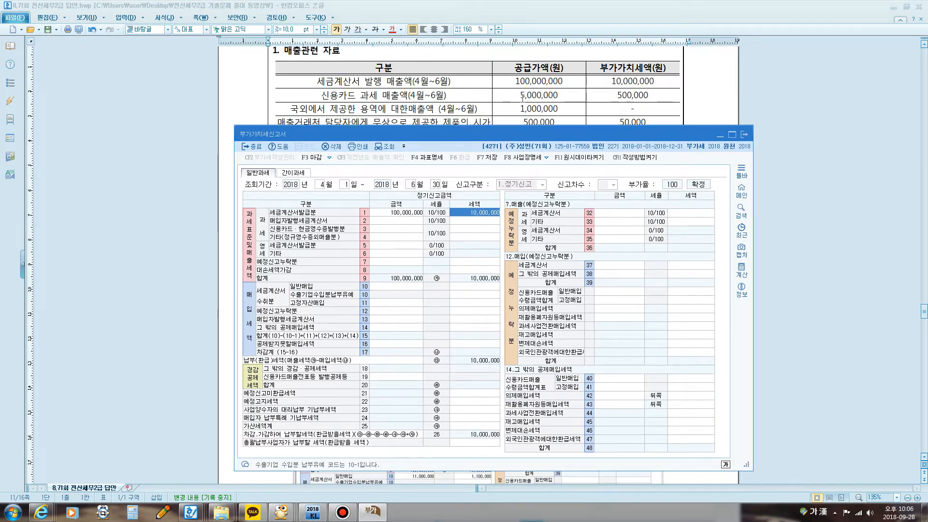
Step: Enter 5,000,000 as the 과세 신용카드·현금영수증발행분 amount in row 3
{"action": "left_click", "coordinate": [399, 230]}
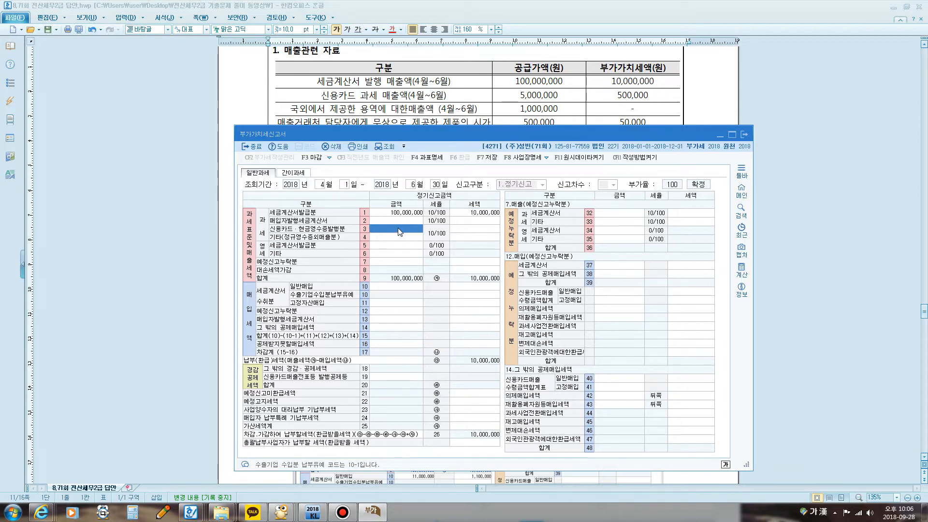
{"action": "type", "text": "5000000"}
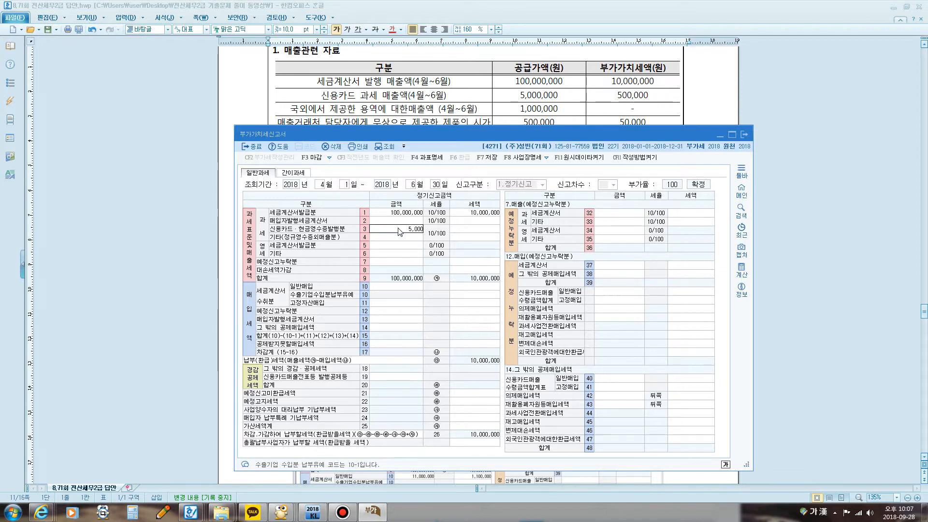
{"action": "key", "text": "Return"}
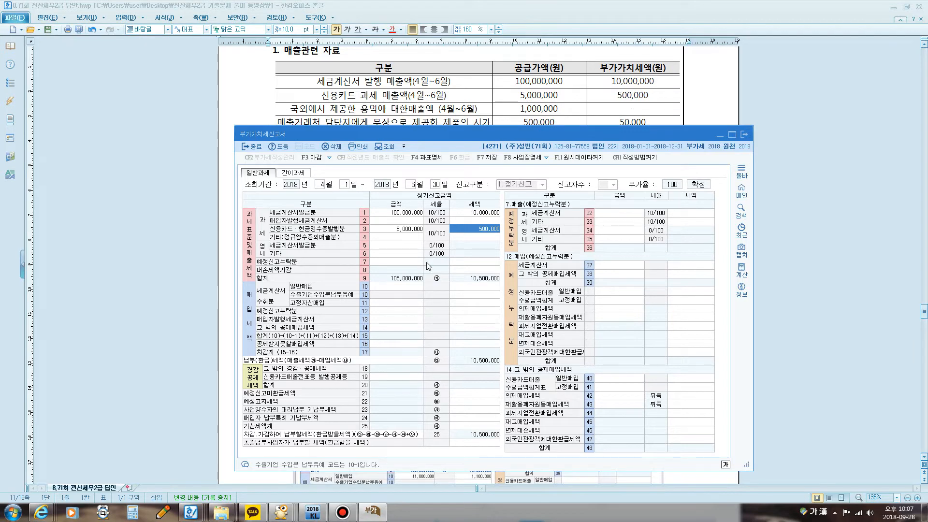
Step: Box the card sales amount and tax with the screen pen, and enter 5,500,000 in row 19, 신용카드매출전표등 발행공제등
{"action": "key", "text": "F12"}
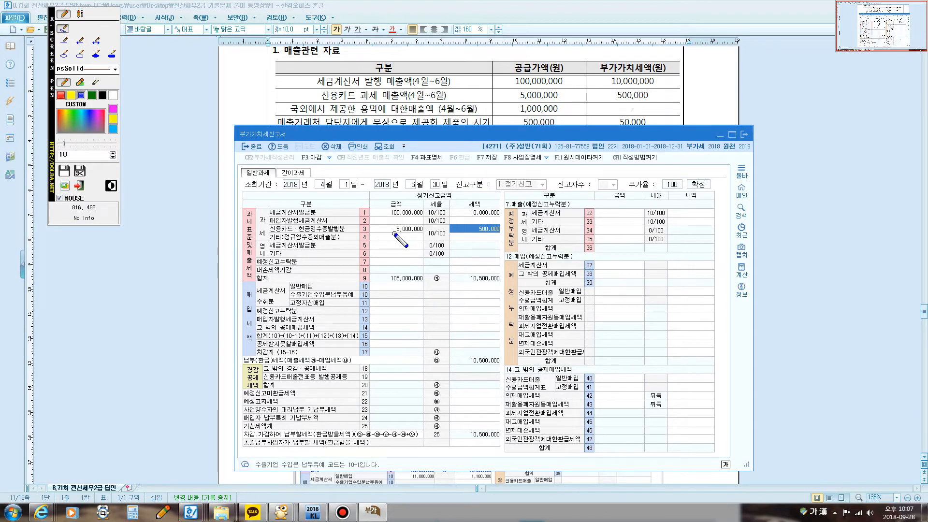
{"action": "mouse_move", "coordinate": [388, 229]}
{"action": "left_mouse_down"}
{"action": "mouse_move", "coordinate": [484, 213]}
{"action": "mouse_move", "coordinate": [517, 237]}
{"action": "mouse_move", "coordinate": [393, 240]}
{"action": "left_mouse_up"}
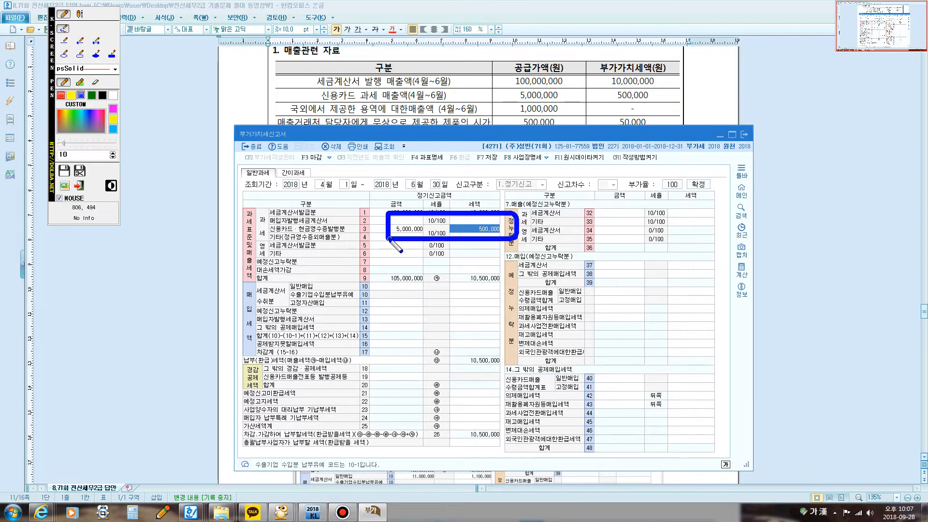
{"action": "right_click", "coordinate": [387, 378]}
{"action": "left_click", "coordinate": [379, 376]}
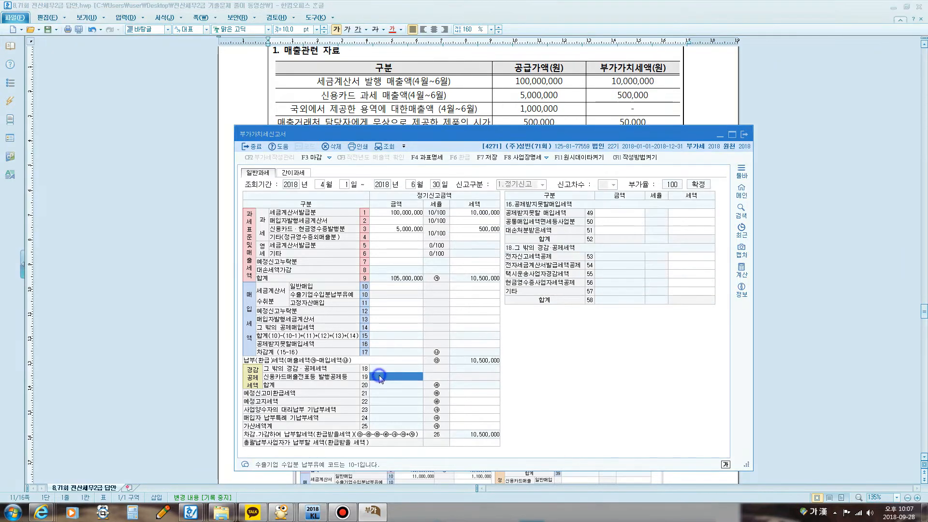
{"action": "type", "text": "5,500,000"}
{"action": "key", "text": "Return"}
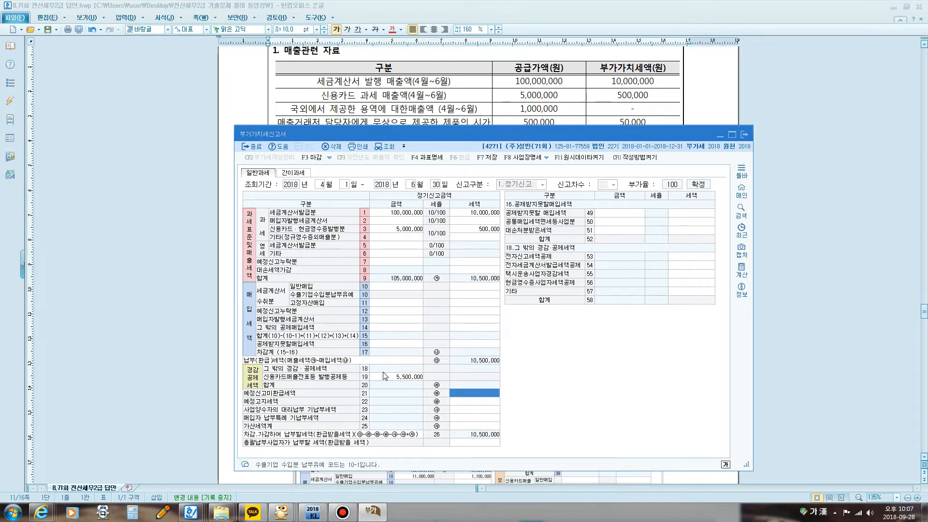
{"action": "left_click", "coordinate": [384, 377]}
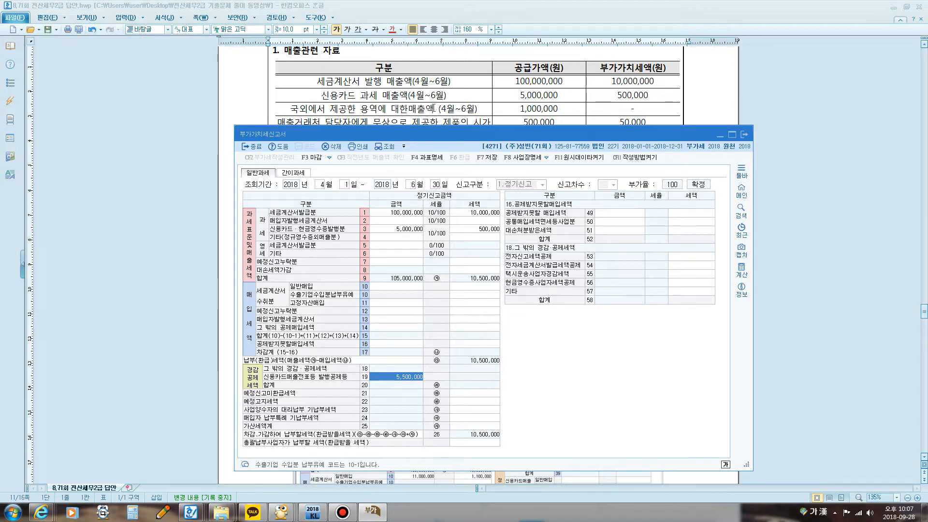
Step: Point out the 부가가치세액 of the 국외에서 제공한 용역 매출 row in the exam document and return to the 부가가치세신고서
{"action": "left_click", "coordinate": [641, 108]}
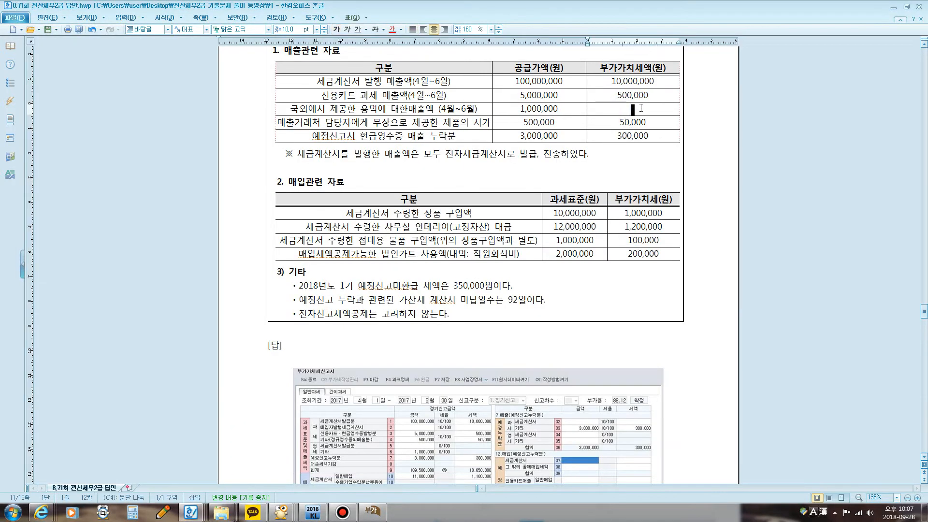
{"action": "left_click", "coordinate": [372, 511]}
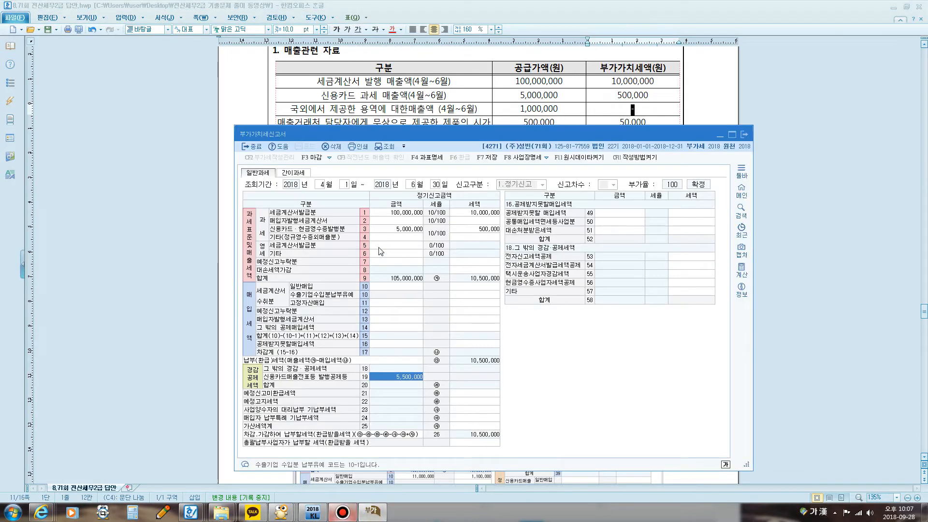
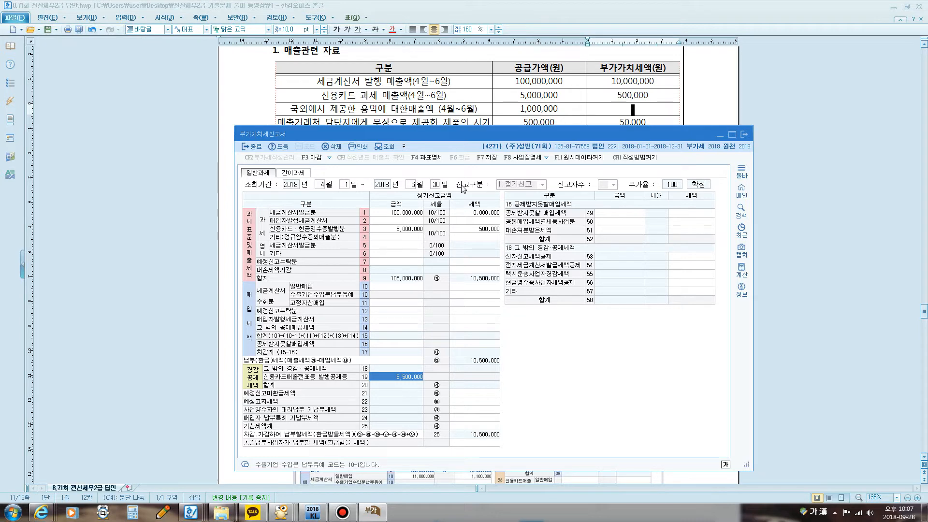
Step: Circle the 영세 section of the sales block with the screen pen and enter 1,000,000 as the 영세 기타 amount in row 6
{"action": "key", "text": "F12"}
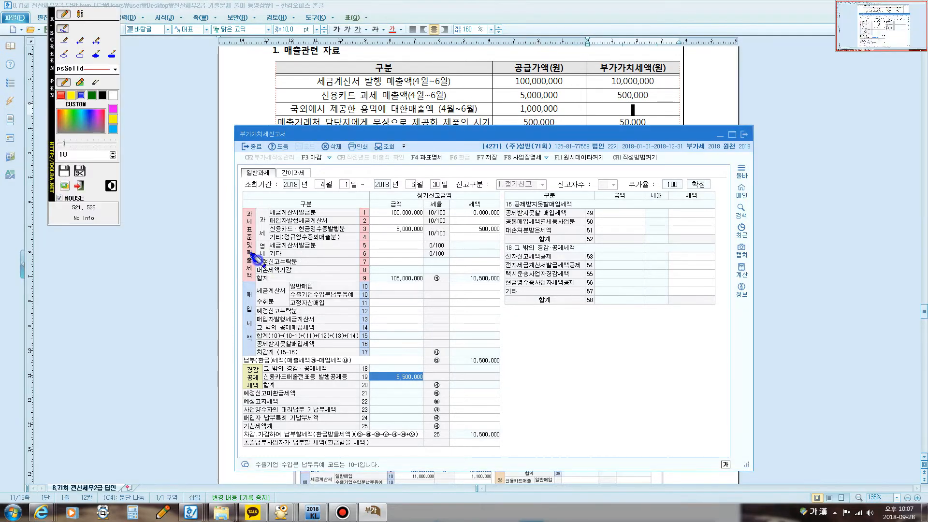
{"action": "mouse_move", "coordinate": [252, 254]}
{"action": "left_mouse_down"}
{"action": "mouse_move", "coordinate": [265, 241]}
{"action": "mouse_move", "coordinate": [262, 261]}
{"action": "left_mouse_up"}
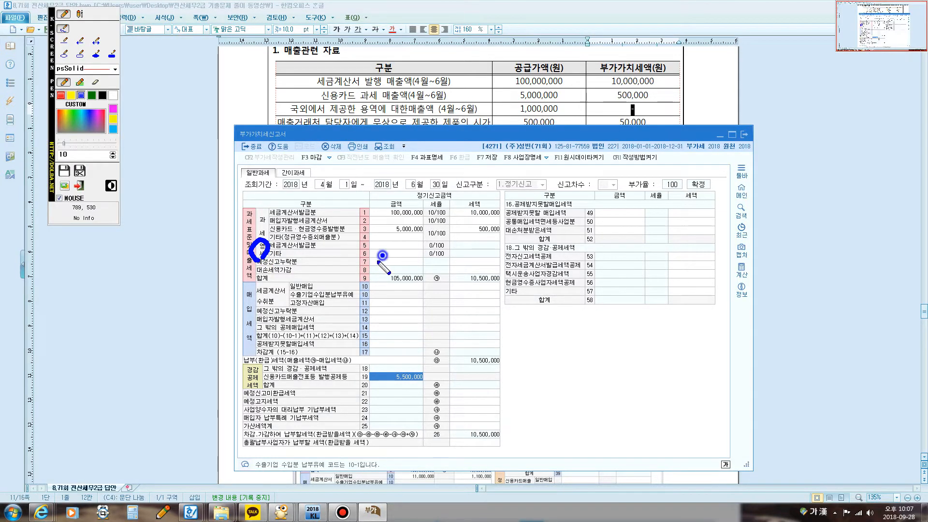
{"action": "key", "text": "F12"}
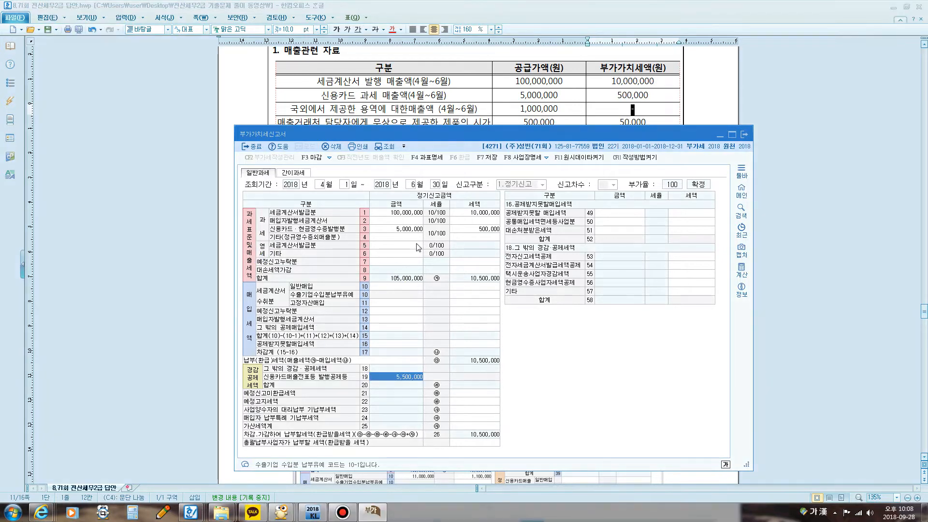
{"action": "left_click", "coordinate": [388, 253]}
{"action": "type", "text": "1"}
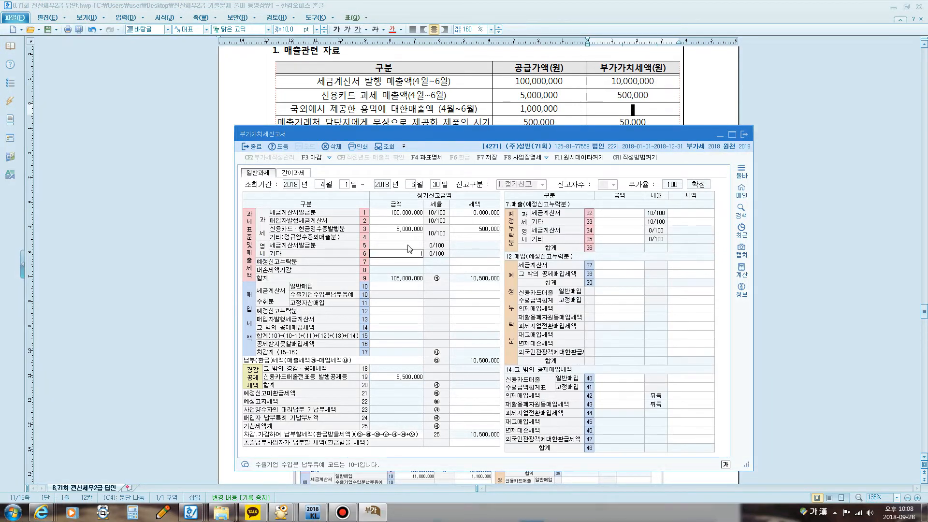
{"action": "type", "text": ",000,000"}
{"action": "key", "text": "Return"}
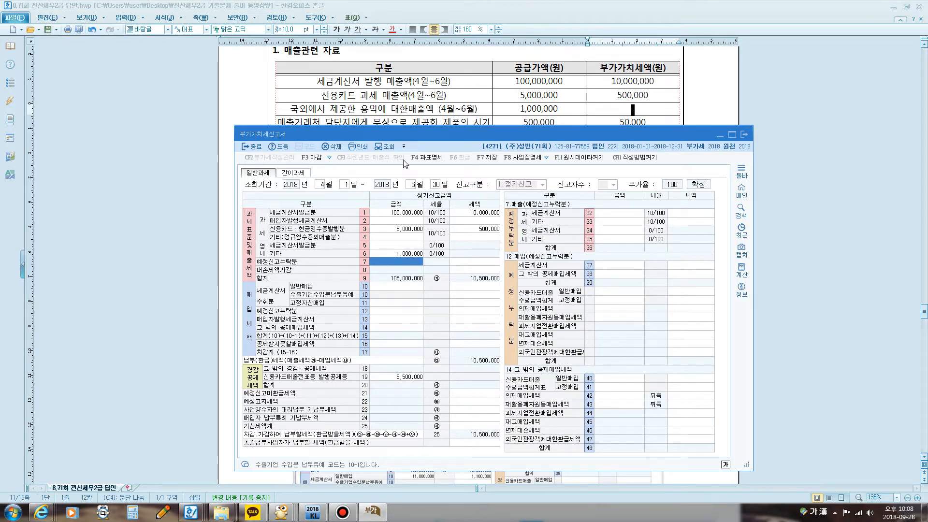
Step: Uncover the next sales row of the exam and enter its 500,000 as the 과세 기타(정규영수증외매출분) amount in row 4
{"action": "left_click_drag", "start_coordinate": [395, 135], "coordinate": [399, 140]}
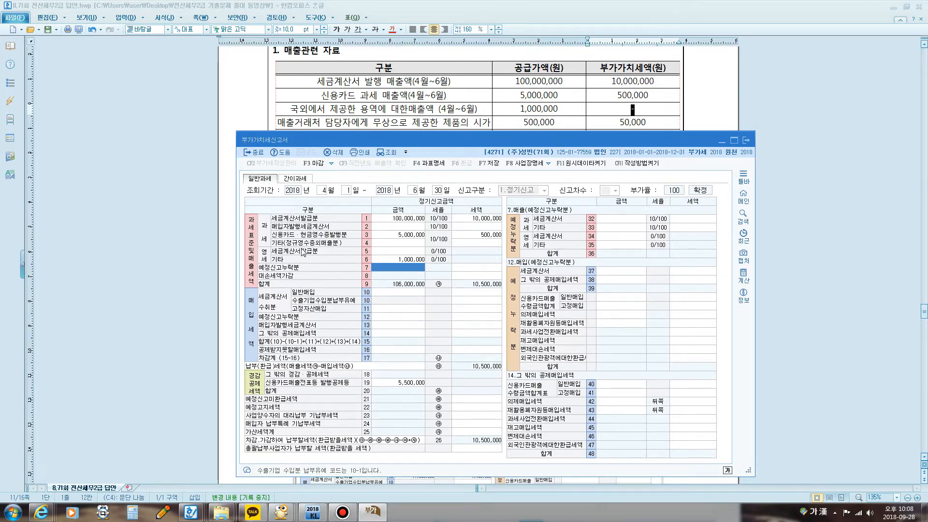
{"action": "key", "text": "F12"}
{"action": "mouse_move", "coordinate": [368, 247]}
{"action": "left_mouse_down"}
{"action": "mouse_move", "coordinate": [359, 247]}
{"action": "mouse_move", "coordinate": [372, 240]}
{"action": "mouse_move", "coordinate": [369, 250]}
{"action": "left_mouse_up"}
{"action": "key", "text": "F12"}
{"action": "left_click", "coordinate": [405, 243]}
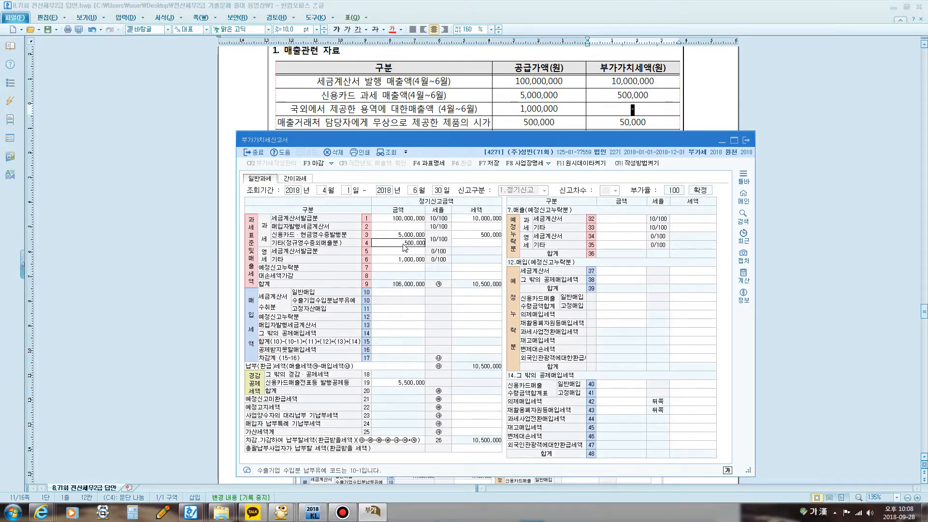
{"action": "type", "text": "500000"}
{"action": "key", "text": "Return"}
{"action": "key", "text": "Return"}
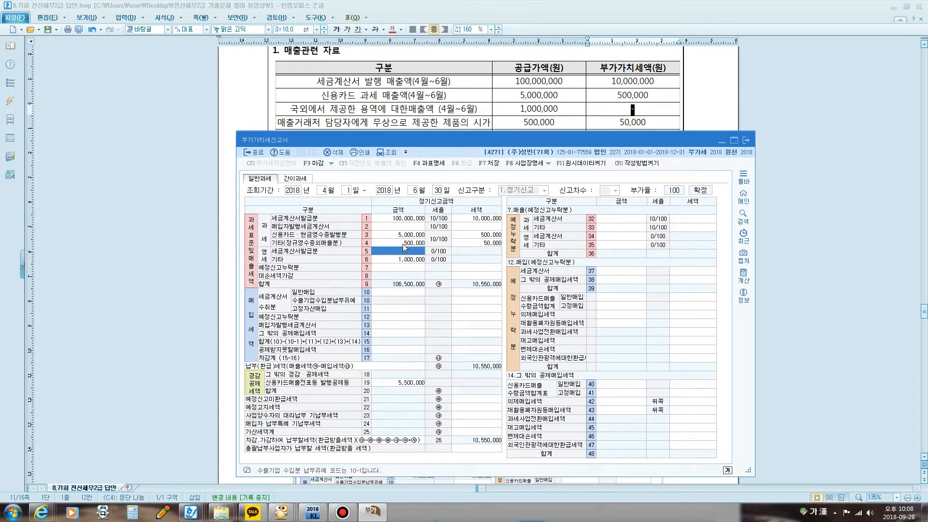
Step: Circle row 7 예정신고누락분 and its 과세 part with the screen pen, and enter 3,000,000 as the 과세 기타 amount in row 33
{"action": "left_click_drag", "start_coordinate": [400, 139], "coordinate": [401, 153]}
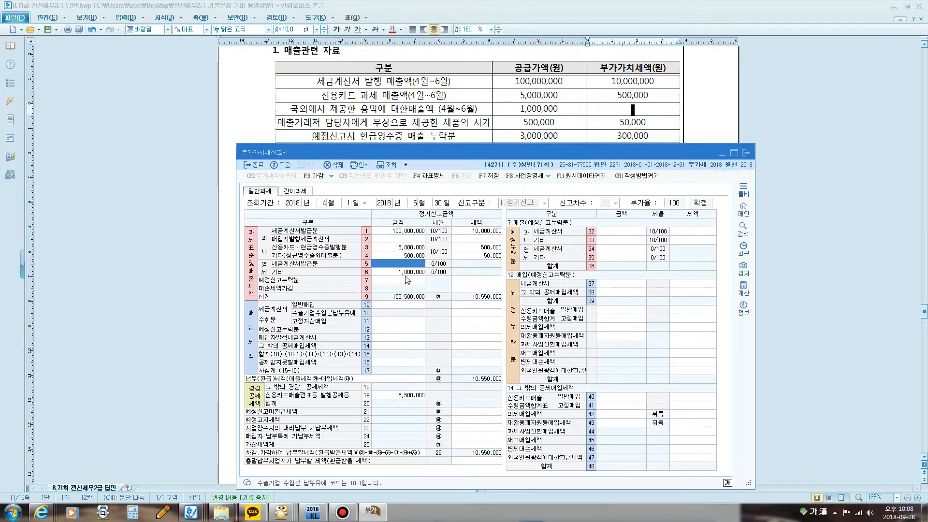
{"action": "left_click", "coordinate": [391, 283]}
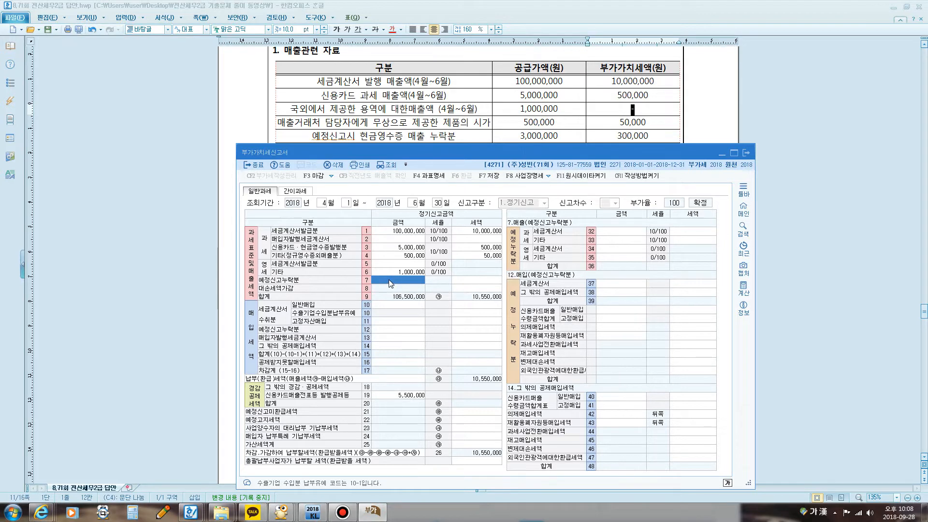
{"action": "key", "text": "F9"}
{"action": "left_click_drag", "start_coordinate": [371, 285], "coordinate": [373, 280]}
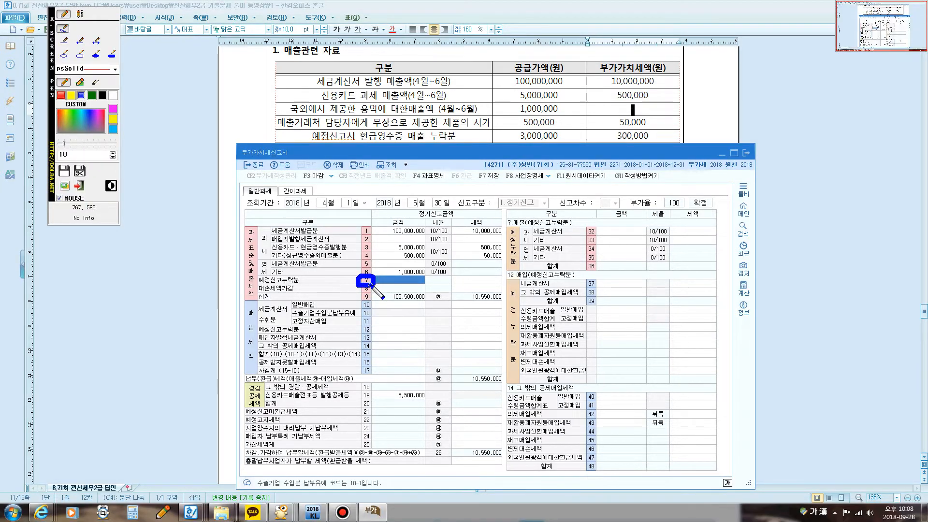
{"action": "mouse_move", "coordinate": [509, 228]}
{"action": "left_mouse_down"}
{"action": "mouse_move", "coordinate": [527, 225]}
{"action": "mouse_move", "coordinate": [520, 240]}
{"action": "mouse_move", "coordinate": [525, 227]}
{"action": "mouse_move", "coordinate": [533, 247]}
{"action": "left_mouse_up"}
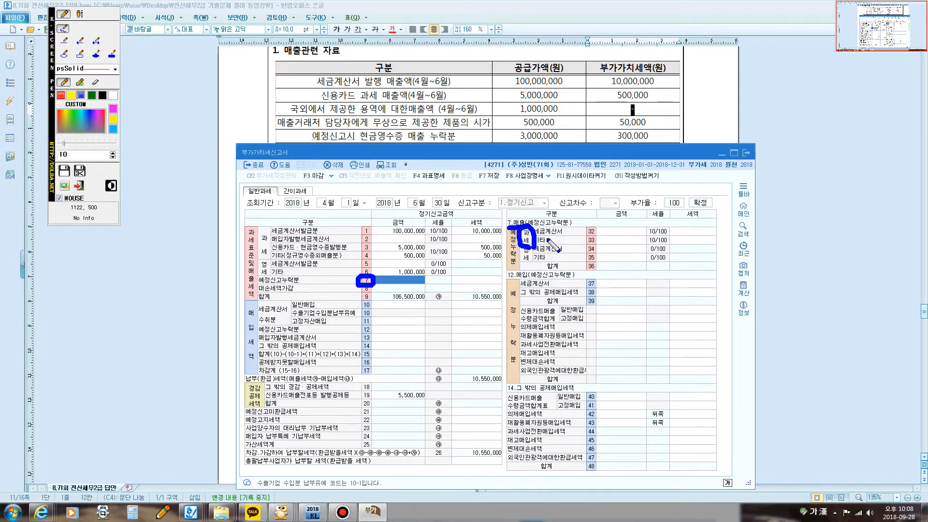
{"action": "key", "text": "Escape"}
{"action": "left_click", "coordinate": [608, 242]}
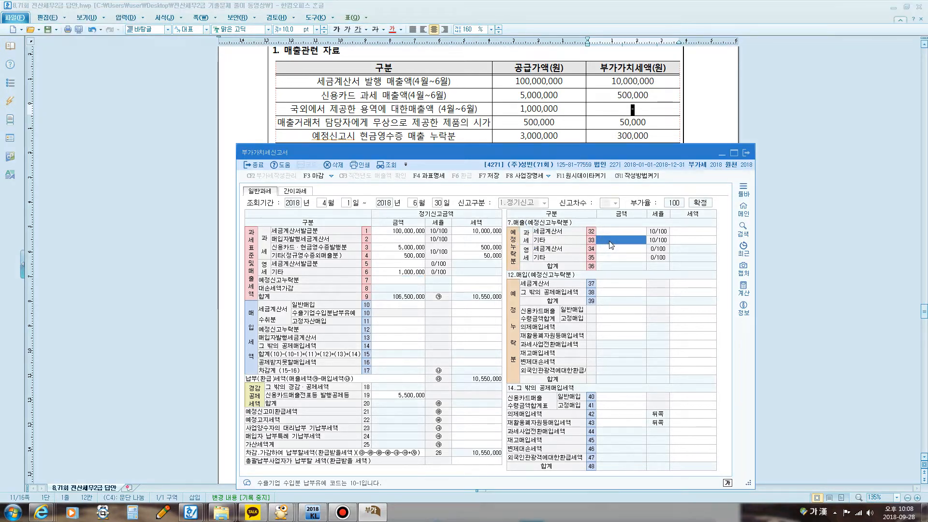
{"action": "key", "text": "plus"}
{"action": "key", "text": "Return"}
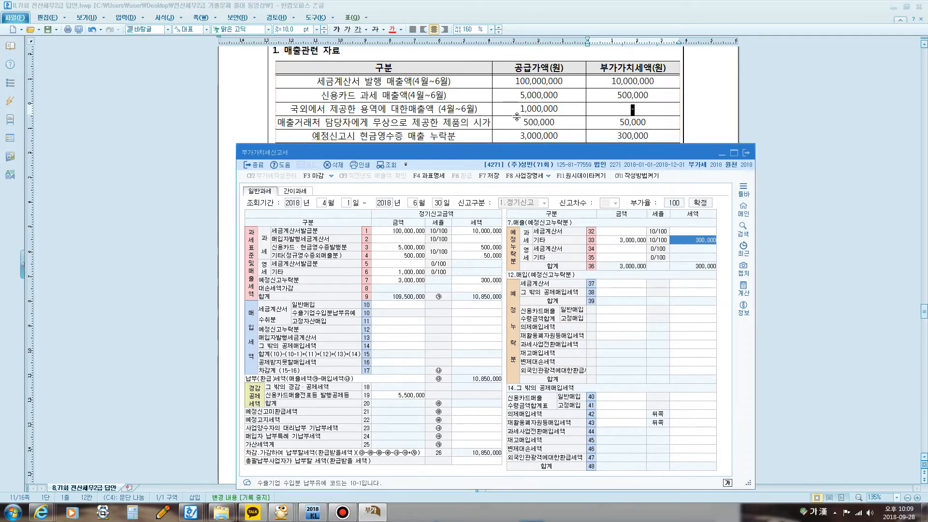
Step: Switch to the exam document to bring up the 2. 매입관련 자료 table, and place the 부가가치세신고서 beneath it
{"action": "left_click_drag", "start_coordinate": [494, 147], "coordinate": [489, 175]}
{"action": "left_click", "coordinate": [488, 148]}
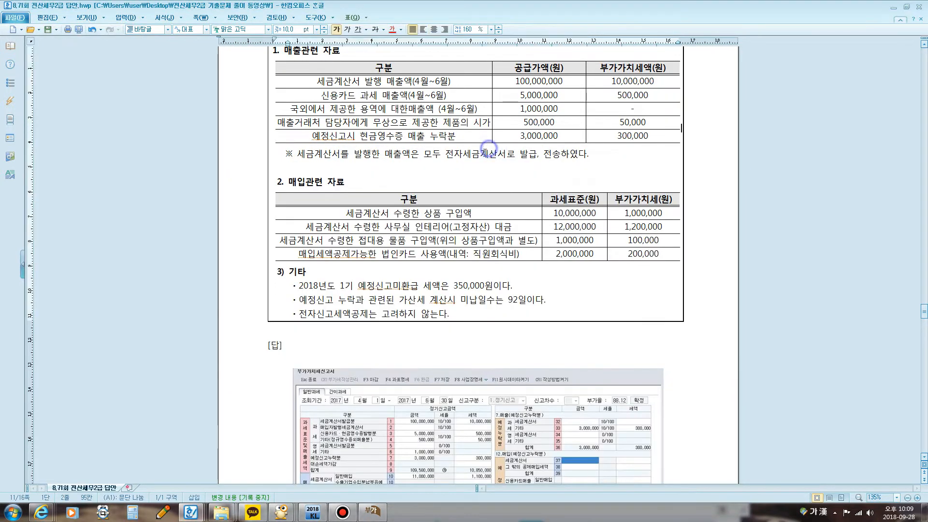
{"action": "scroll", "coordinate": [488, 154], "scroll_direction": "down", "scroll_amount": 5}
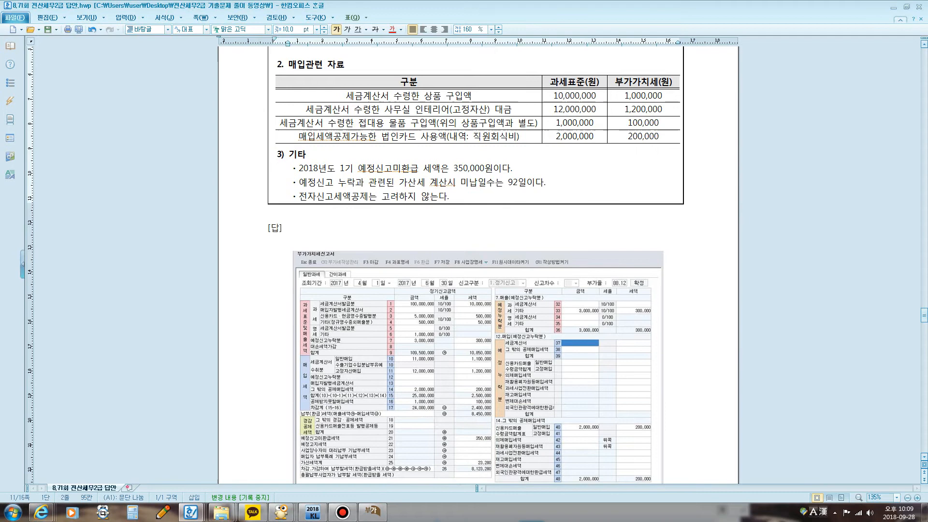
{"action": "left_click", "coordinate": [372, 511]}
{"action": "left_click_drag", "start_coordinate": [413, 163], "coordinate": [437, 151]}
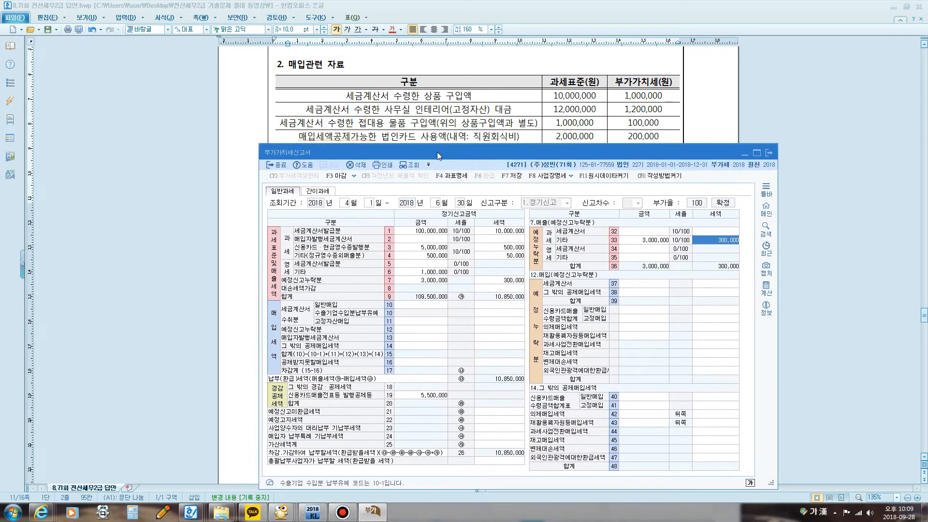
Step: Enter 10,000,000 as the amount and 1,000,000 as the tax of 세금계산서수취분 일반매입 in row 10
{"action": "left_click", "coordinate": [419, 308]}
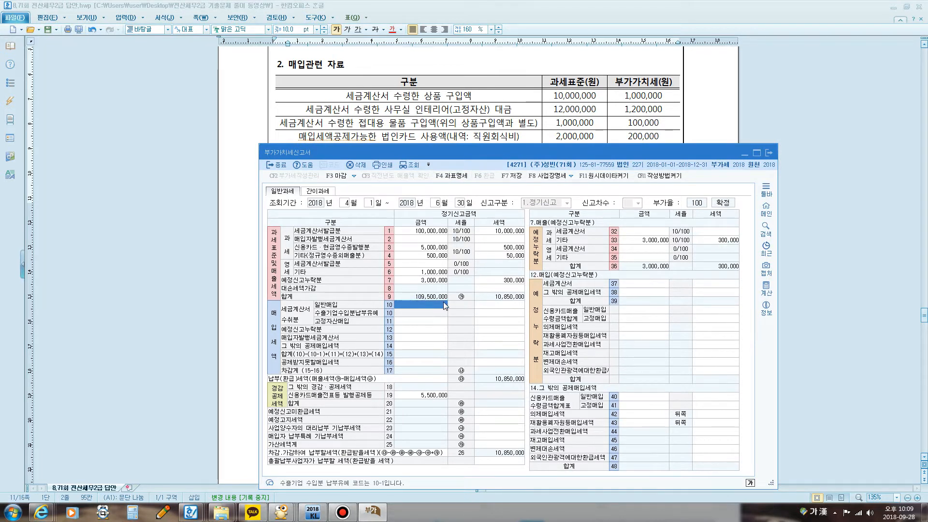
{"action": "type", "text": "10000000"}
{"action": "key", "text": "Return"}
{"action": "type", "text": "1"}
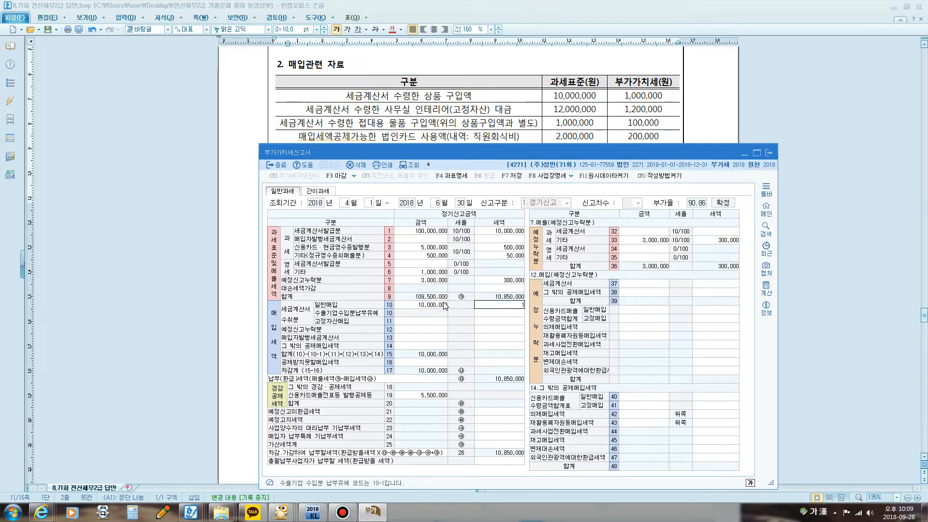
{"action": "type", "text": ",000,000"}
{"action": "key", "text": "Return"}
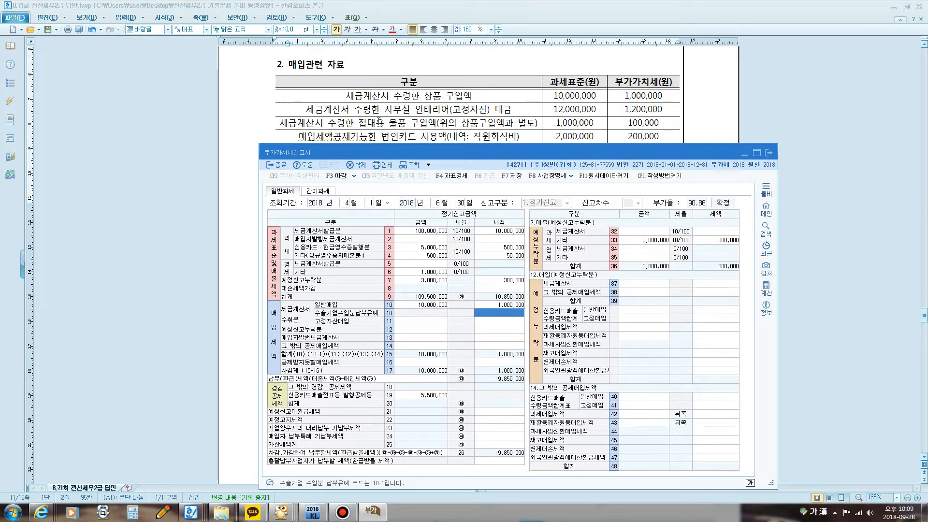
Step: Enter 12,000,000 as the amount and 1,200,000 as the tax of 고정자산매입 in row 11
{"action": "left_click", "coordinate": [414, 321]}
{"action": "left_click", "coordinate": [416, 320]}
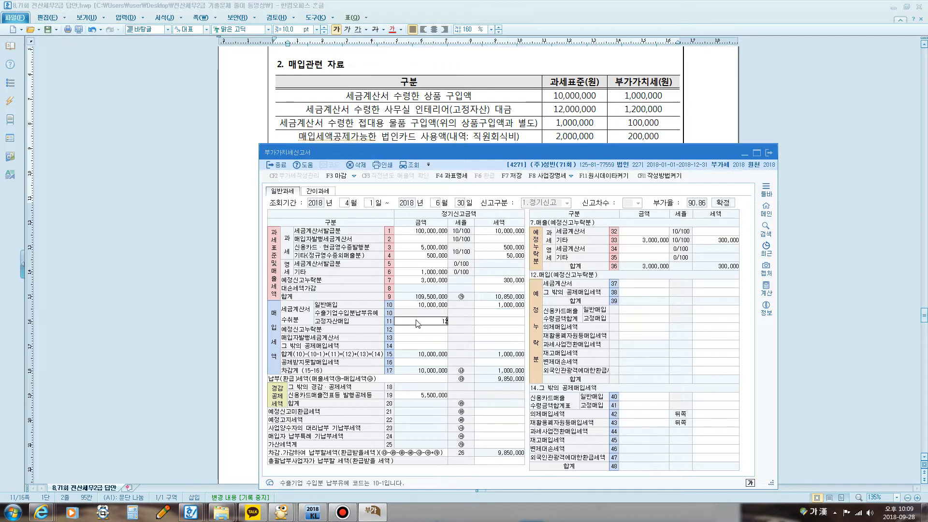
{"action": "key", "text": "Return"}
{"action": "type", "text": "1200000"}
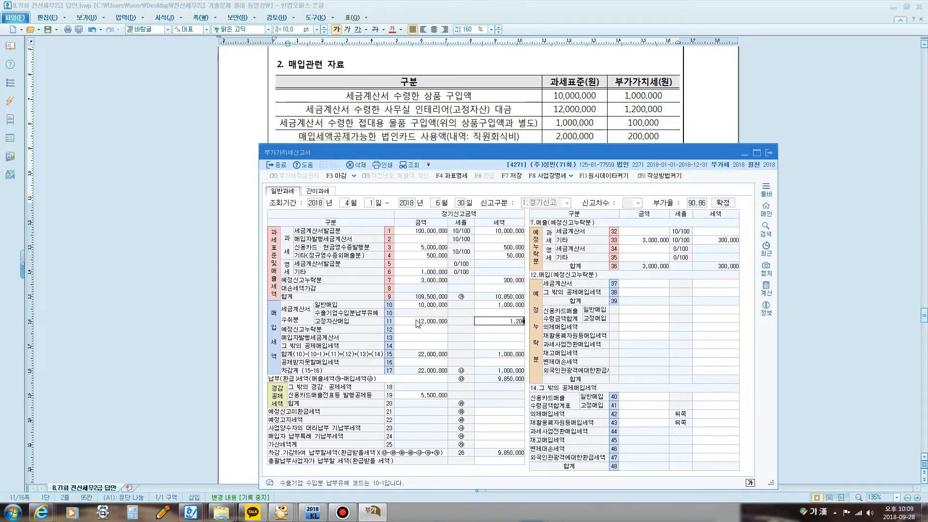
{"action": "key", "text": "Return"}
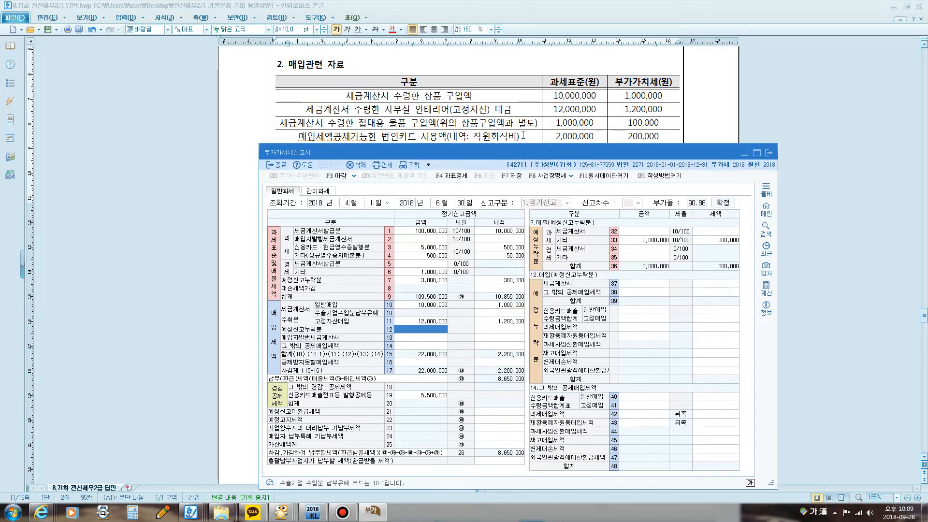
Step: Change the 일반매입 figures in row 10 to an amount of 11,000,000 and a tax of 1,100,000
{"action": "left_click", "coordinate": [436, 304]}
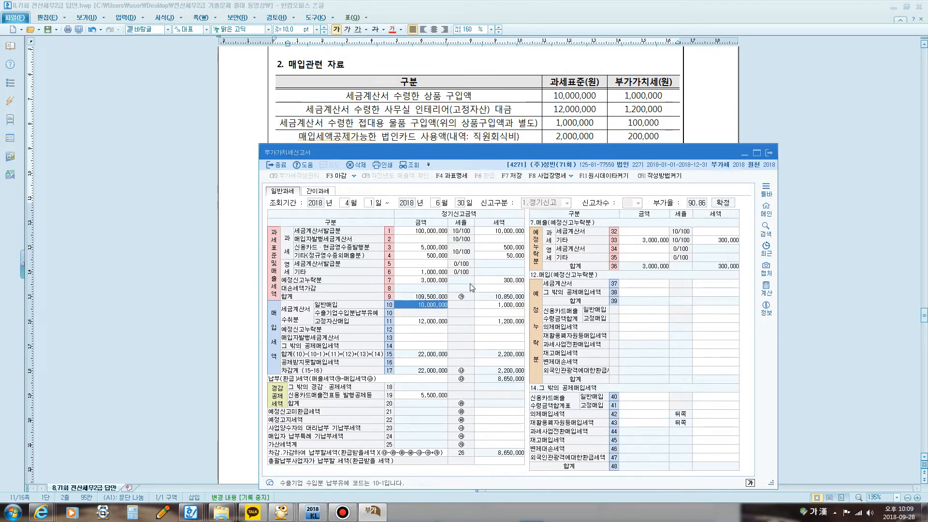
{"action": "type", "text": "11,000,000"}
{"action": "key", "text": "Return"}
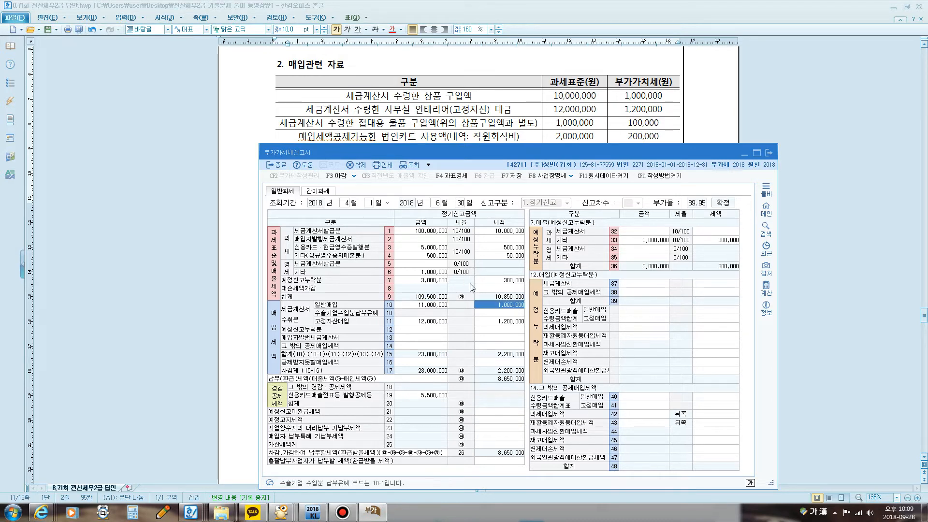
{"action": "key", "text": "BackSpace"}
{"action": "type", "text": "1,100,000"}
{"action": "key", "text": "Return"}
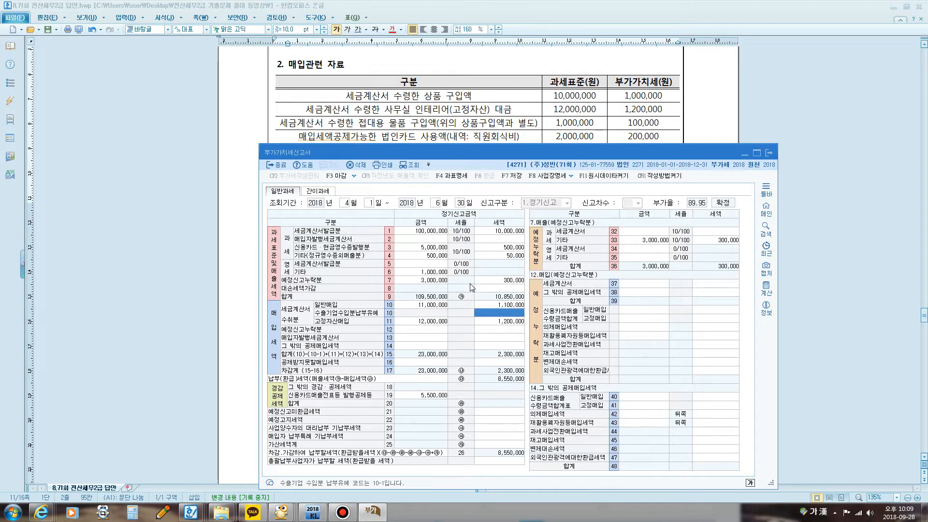
Step: Open the breakdown of row 16 공제받지못할매입세액 and enter 1,000,000 with a tax of 100,000 in row 49
{"action": "left_click", "coordinate": [432, 362]}
{"action": "left_click", "coordinate": [648, 231]}
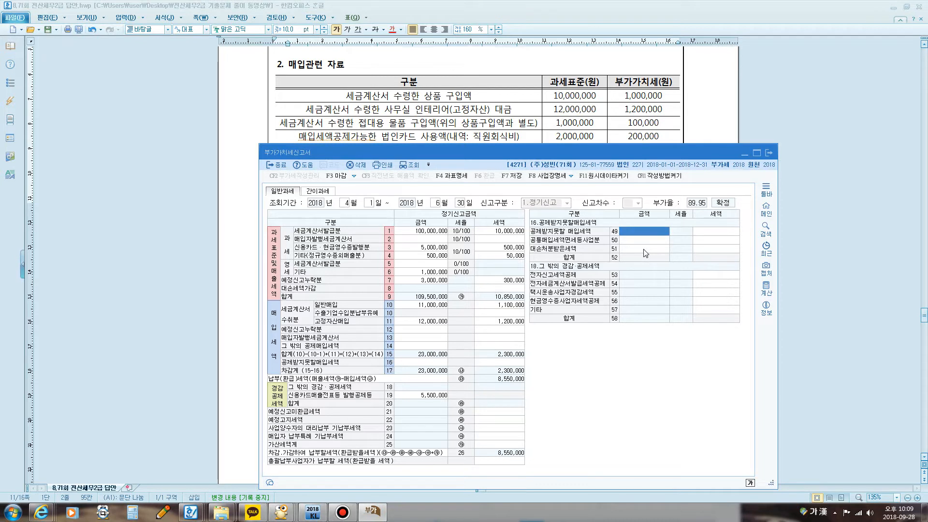
{"action": "type", "text": "1,000,000"}
{"action": "key", "text": "Return"}
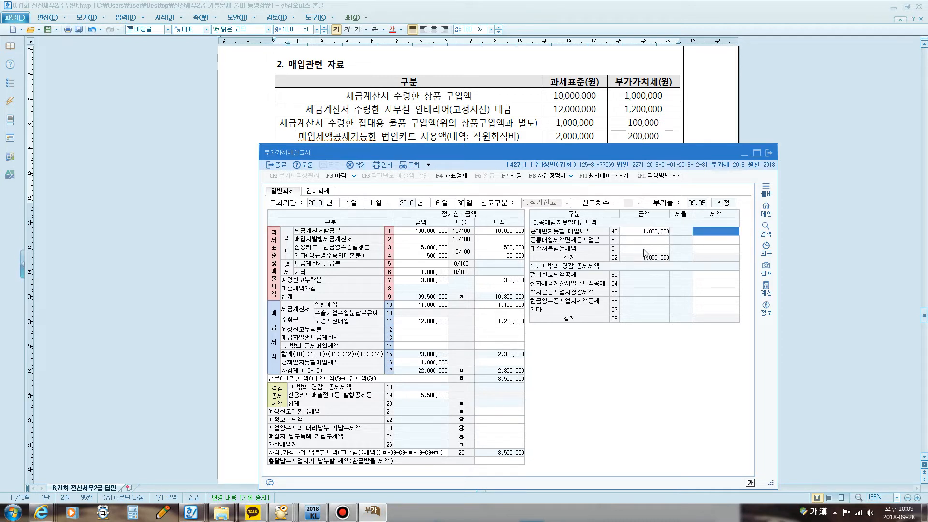
{"action": "key", "text": "Return"}
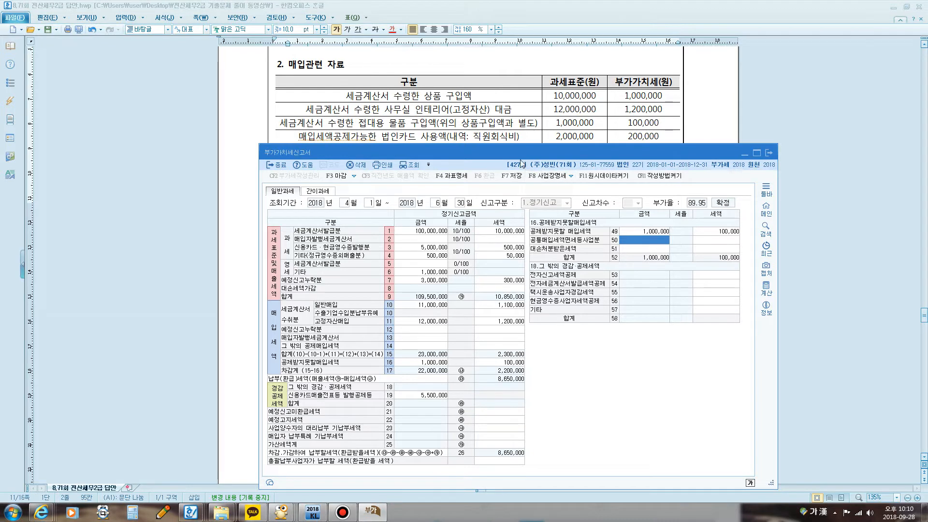
Step: Open the breakdown of row 14 그 밖의 공제매입세액 and enter 2,000,000 with a tax of 200,000 for 신용카드매출 일반매입 in row 40
{"action": "mouse_move", "coordinate": [506, 155]}
{"action": "left_mouse_down"}
{"action": "mouse_move", "coordinate": [500, 181]}
{"action": "mouse_move", "coordinate": [501, 155]}
{"action": "left_mouse_up"}
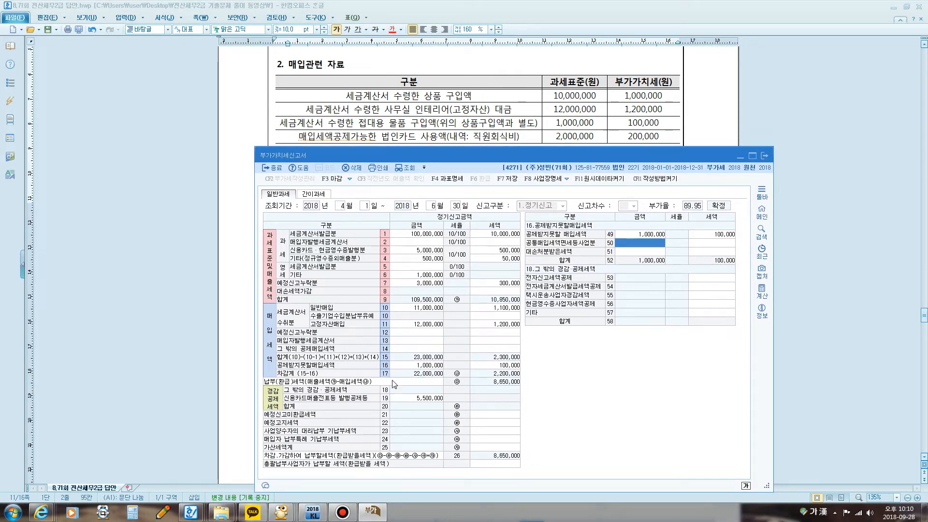
{"action": "left_click", "coordinate": [396, 348]}
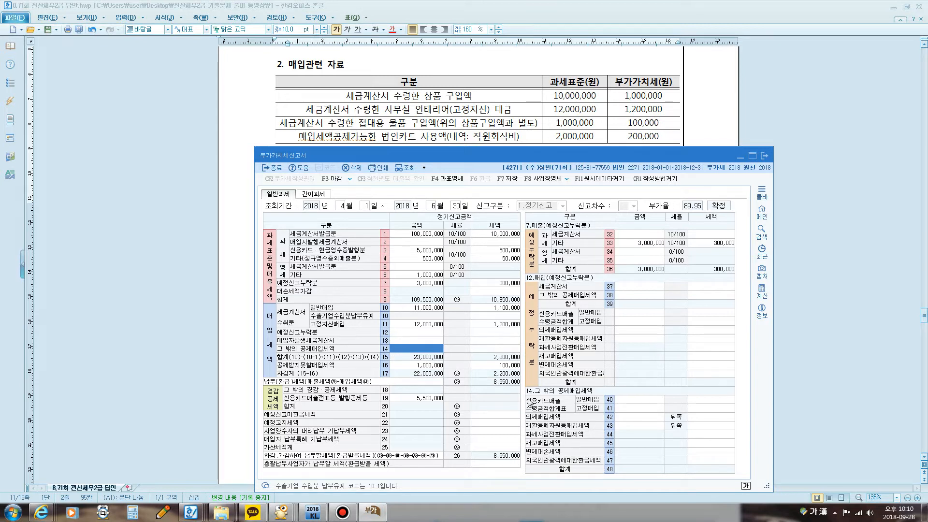
{"action": "left_click", "coordinate": [632, 399]}
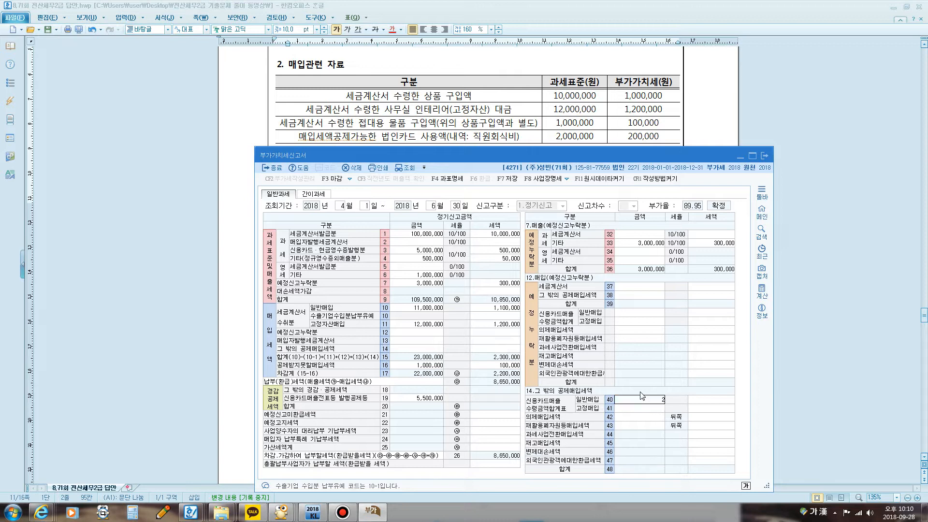
{"action": "type", "text": "2000000"}
{"action": "key", "text": "Return"}
{"action": "type", "text": "2,000,00"}
{"action": "key", "text": "Return"}
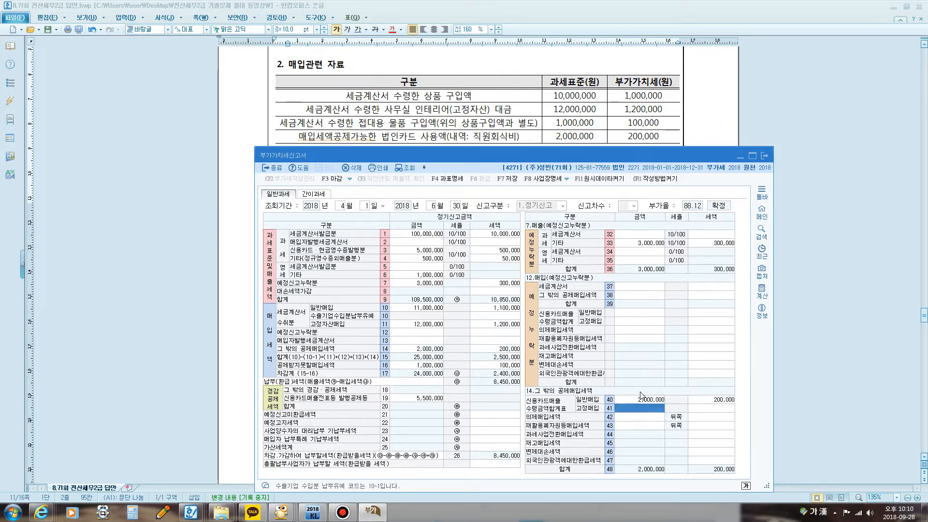
Step: Enter 350,000 as the tax of 예정신고미환급세액 in row 21 of the return
{"action": "left_click_drag", "start_coordinate": [428, 156], "coordinate": [439, 56]}
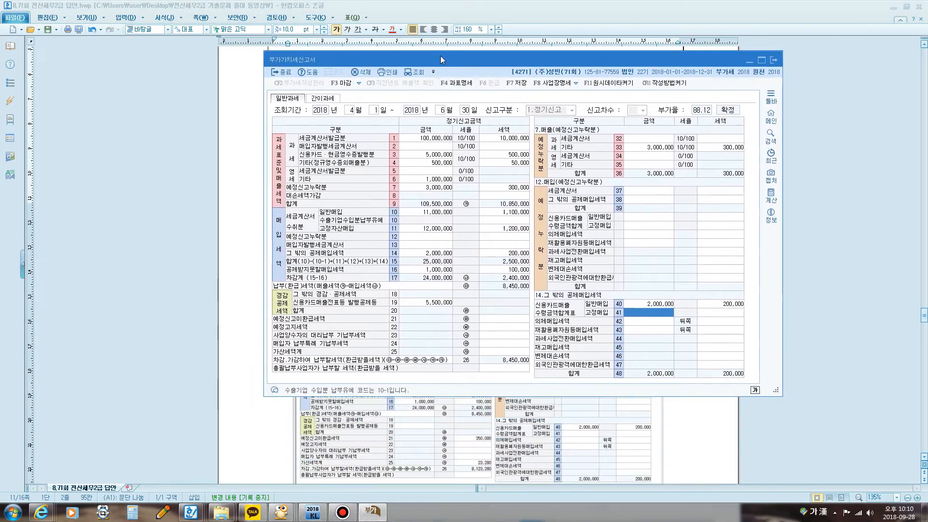
{"action": "left_click", "coordinate": [494, 318]}
{"action": "type", "text": "350"}
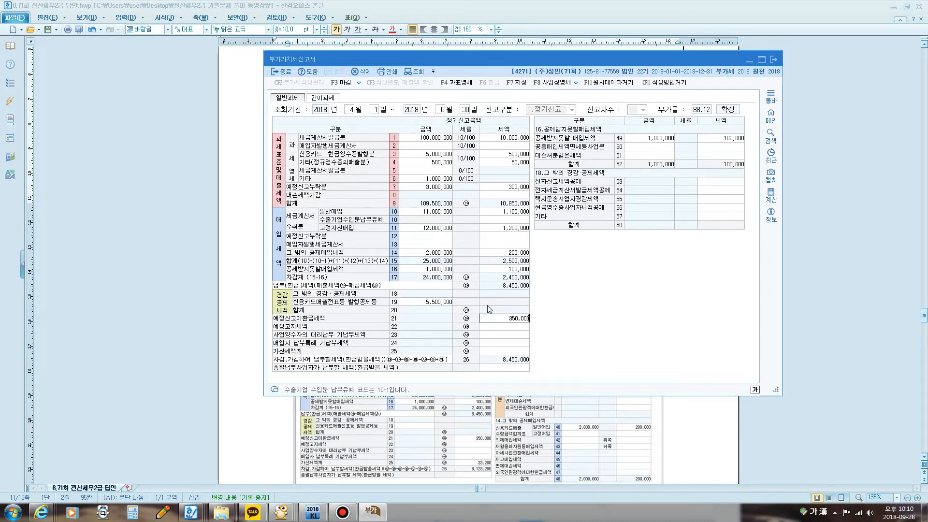
{"action": "key", "text": "Return"}
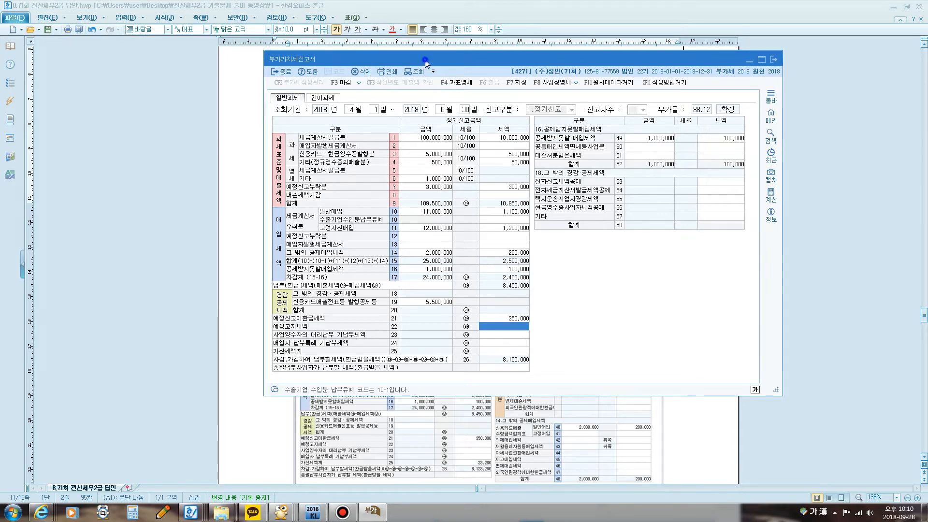
Step: Switch to the exam document and circle the 예정신고시 현금영수증 매출 누락분 row under 매출관련 자료 with the screen pen
{"action": "left_click_drag", "start_coordinate": [425, 59], "coordinate": [385, 239]}
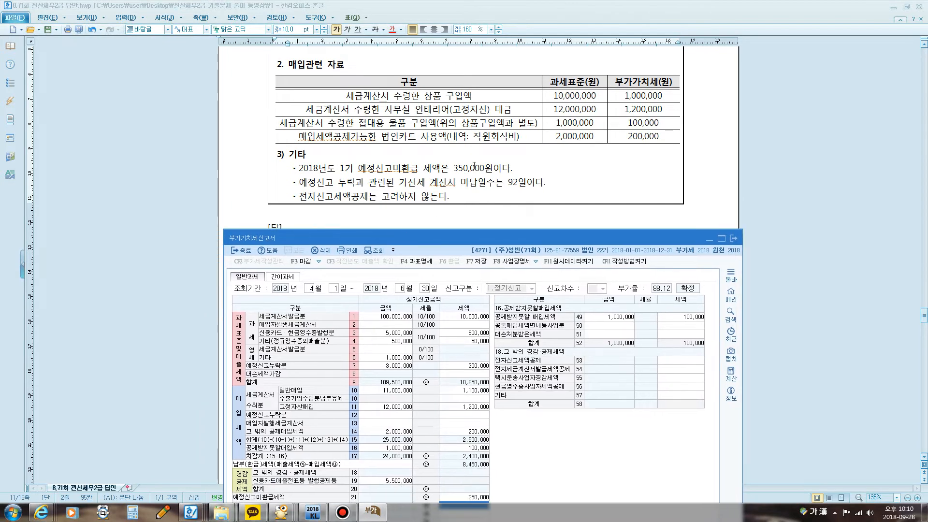
{"action": "left_click", "coordinate": [468, 199]}
{"action": "scroll", "coordinate": [468, 198], "scroll_direction": "up", "scroll_amount": 1}
{"action": "scroll", "coordinate": [468, 198], "scroll_direction": "up", "scroll_amount": 3}
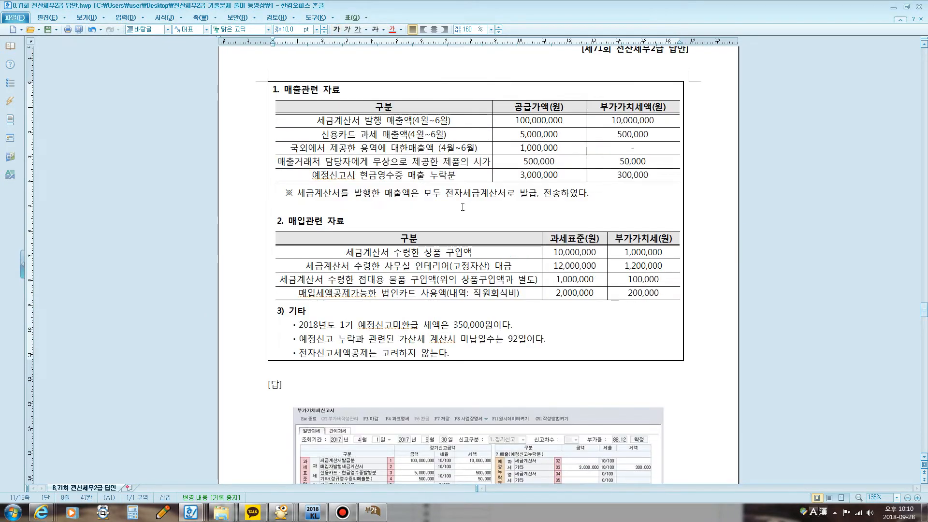
{"action": "key", "text": "F12"}
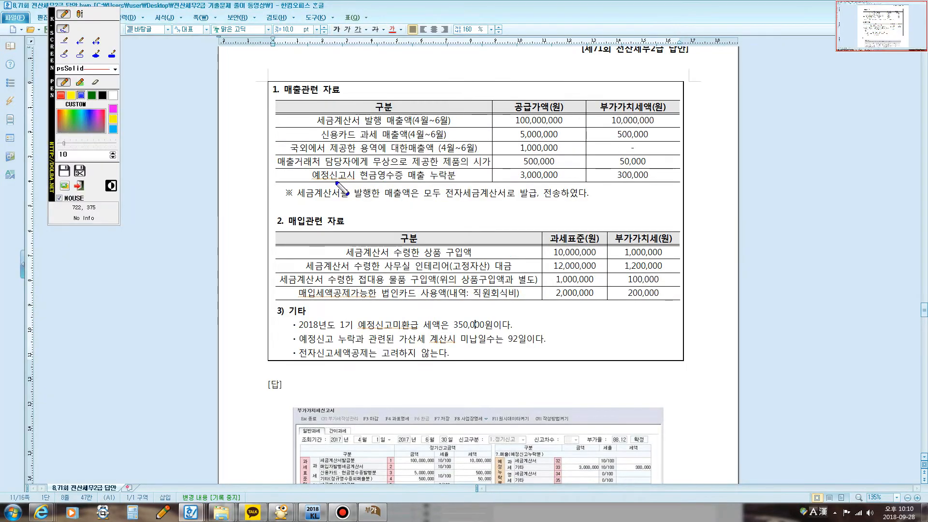
{"action": "mouse_move", "coordinate": [320, 181]}
{"action": "left_mouse_down"}
{"action": "mouse_move", "coordinate": [633, 191]}
{"action": "mouse_move", "coordinate": [650, 173]}
{"action": "mouse_move", "coordinate": [437, 160]}
{"action": "mouse_move", "coordinate": [339, 165]}
{"action": "mouse_move", "coordinate": [319, 188]}
{"action": "mouse_move", "coordinate": [328, 189]}
{"action": "left_mouse_up"}
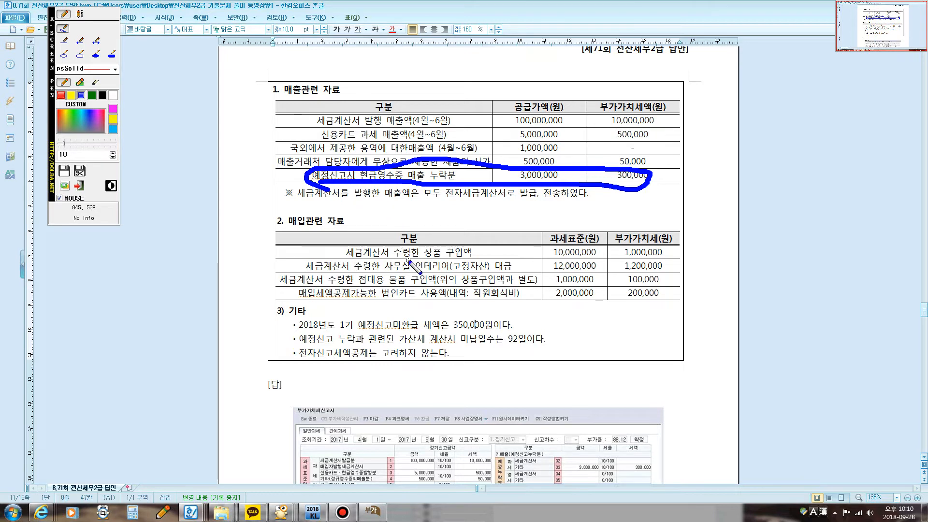
{"action": "key", "text": "F12"}
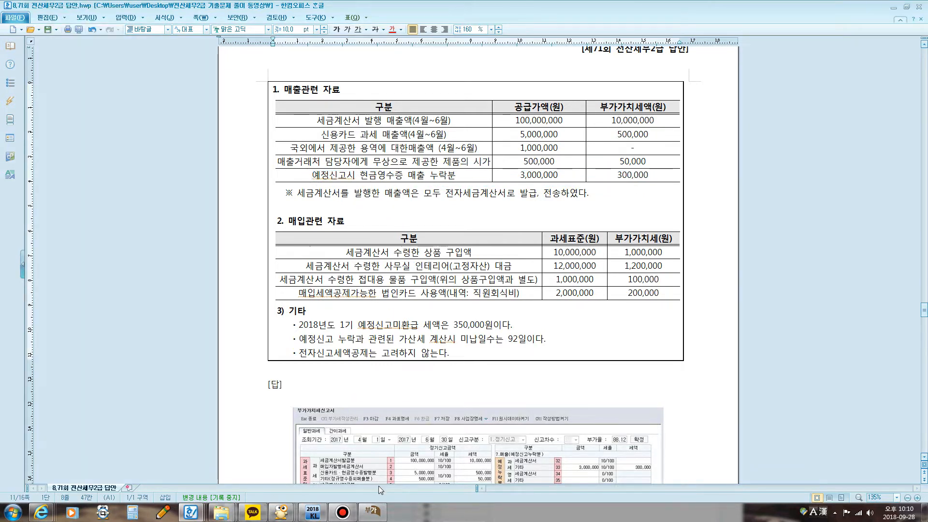
Step: Switch back to the 부가가치세신고서, open the breakdown of row 25 가산세계, and mark its tax-invoice penalty items with the screen pen
{"action": "left_click", "coordinate": [372, 511]}
{"action": "left_click_drag", "start_coordinate": [487, 241], "coordinate": [458, 103]}
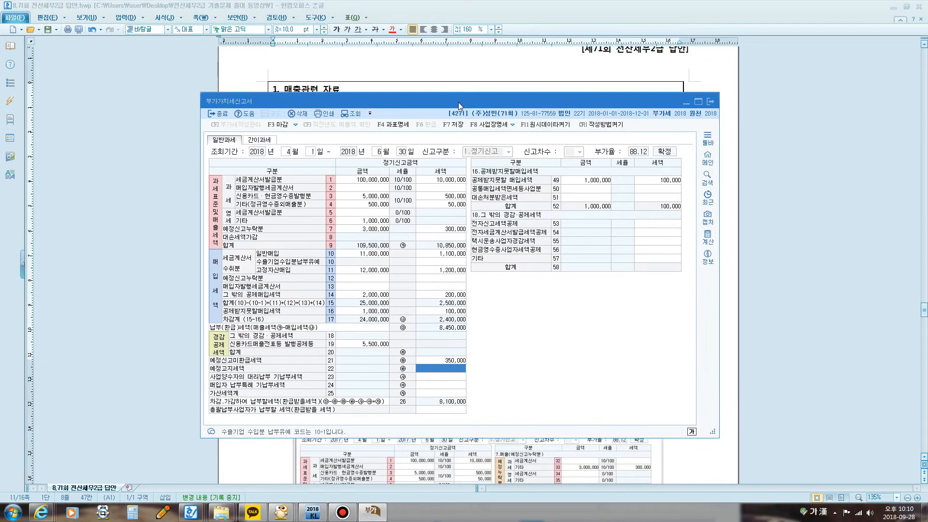
{"action": "left_click", "coordinate": [429, 393]}
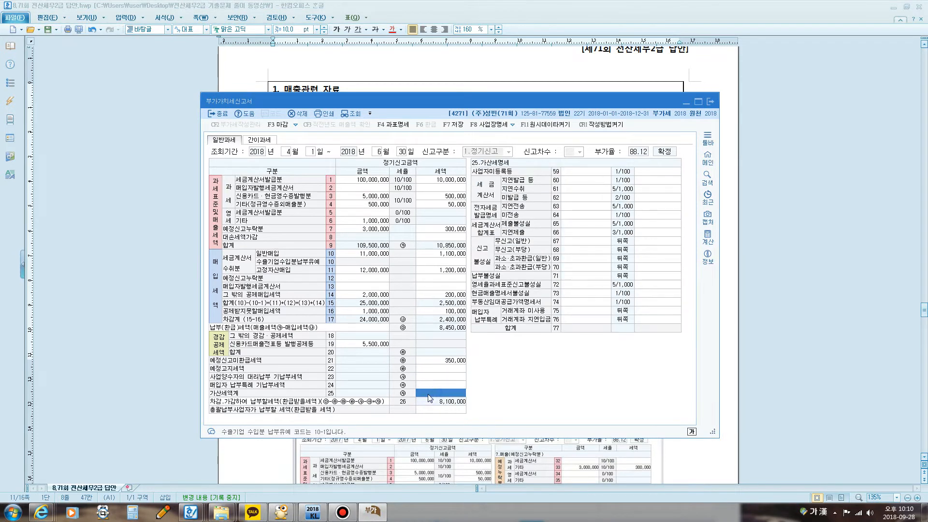
{"action": "key", "text": "super+5"}
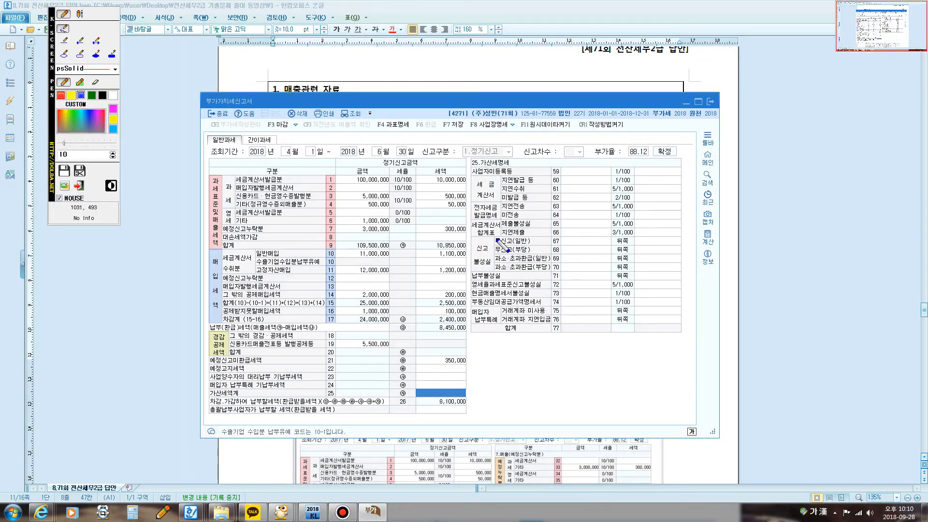
{"action": "mouse_move", "coordinate": [472, 238]}
{"action": "left_mouse_down"}
{"action": "mouse_move", "coordinate": [468, 198]}
{"action": "mouse_move", "coordinate": [493, 175]}
{"action": "mouse_move", "coordinate": [505, 200]}
{"action": "mouse_move", "coordinate": [497, 244]}
{"action": "mouse_move", "coordinate": [472, 237]}
{"action": "left_mouse_up"}
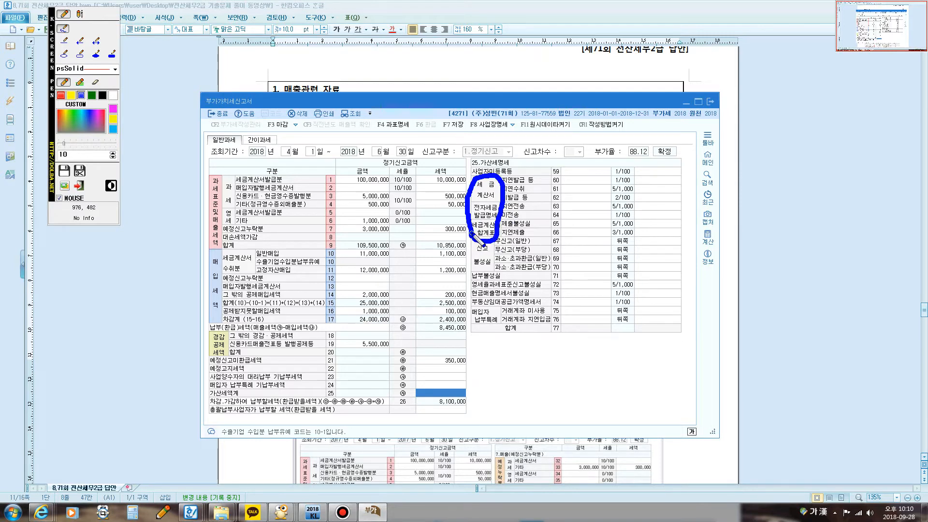
{"action": "mouse_move", "coordinate": [510, 172]}
{"action": "left_mouse_down"}
{"action": "mouse_move", "coordinate": [465, 239]}
{"action": "mouse_move", "coordinate": [486, 191]}
{"action": "mouse_move", "coordinate": [517, 232]}
{"action": "left_mouse_up"}
{"action": "key", "text": "Escape"}
Step: Uncover the sales table in the exam document and circle the 300,000 VAT of the 예정신고 누락분 with the screen pen
{"action": "mouse_move", "coordinate": [479, 102]}
{"action": "left_mouse_down"}
{"action": "mouse_move", "coordinate": [480, 219]}
{"action": "mouse_move", "coordinate": [487, 198]}
{"action": "left_mouse_up"}
{"action": "key", "text": "ctrl+F12"}
{"action": "mouse_move", "coordinate": [602, 183]}
{"action": "left_mouse_down"}
{"action": "mouse_move", "coordinate": [650, 182]}
{"action": "mouse_move", "coordinate": [655, 166]}
{"action": "mouse_move", "coordinate": [607, 171]}
{"action": "mouse_move", "coordinate": [603, 182]}
{"action": "left_mouse_up"}
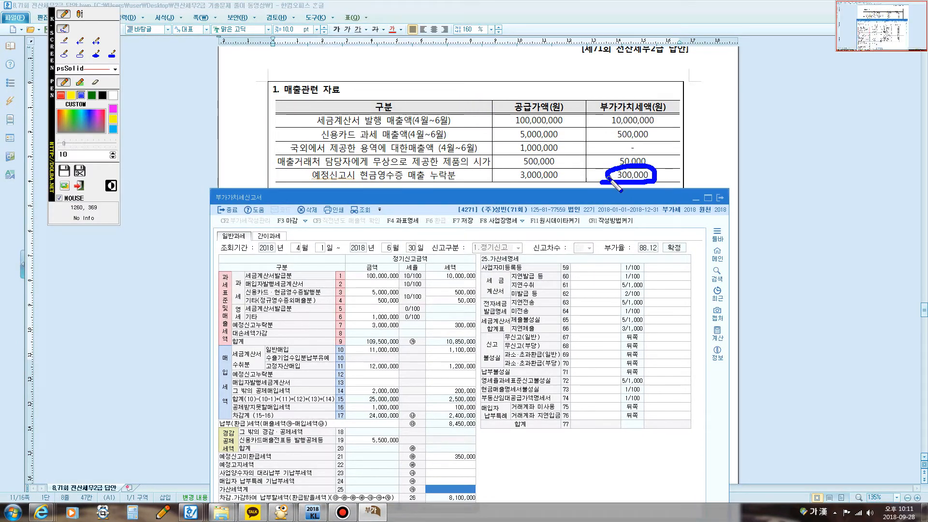
{"action": "key", "text": "Escape"}
{"action": "left_click_drag", "start_coordinate": [541, 199], "coordinate": [533, 112]}
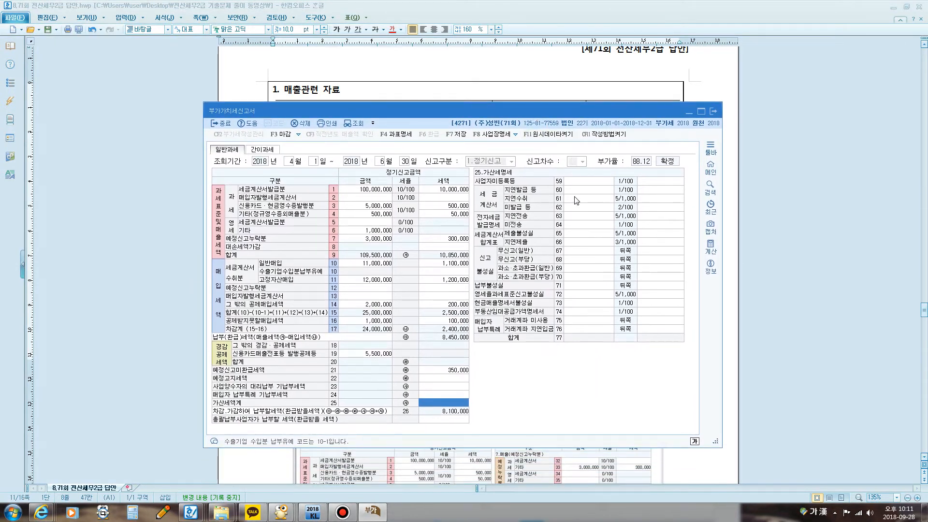
{"action": "key", "text": "F12"}
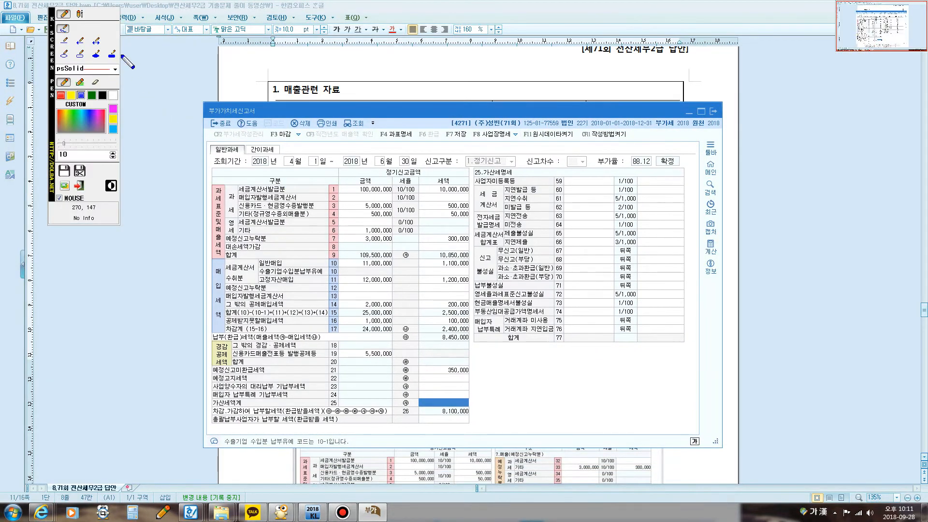
{"action": "left_click", "coordinate": [85, 15]}
{"action": "left_click", "coordinate": [314, 211]}
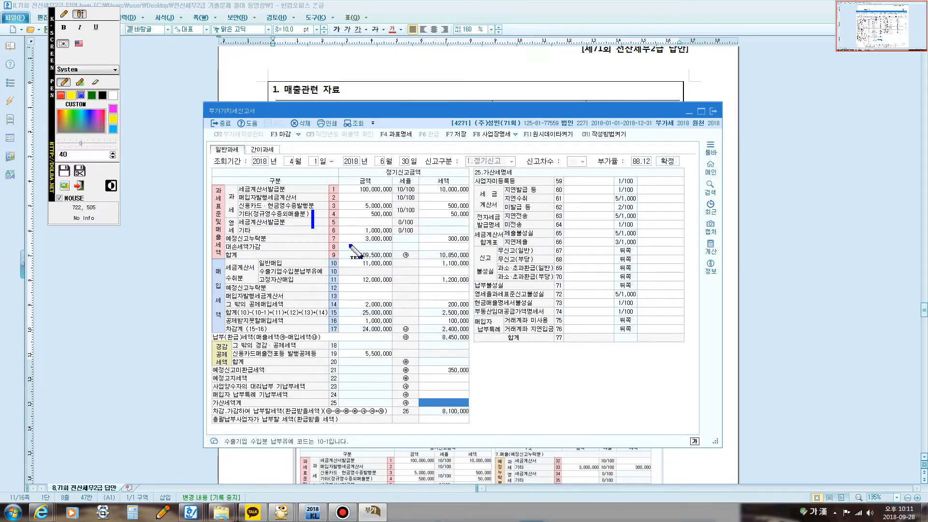
{"action": "type", "text": "신고붌"}
{"action": "type", "text": "성실"}
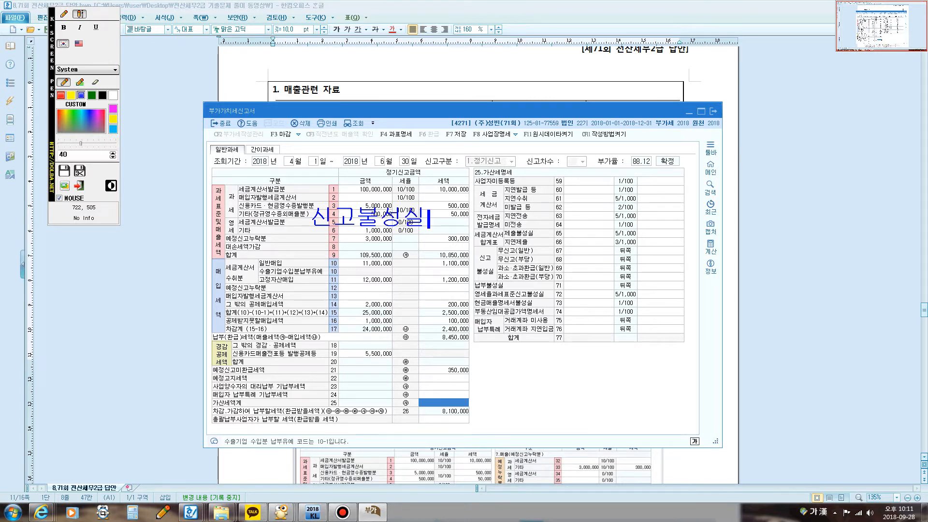
{"action": "type", "text": ": 미납세애"}
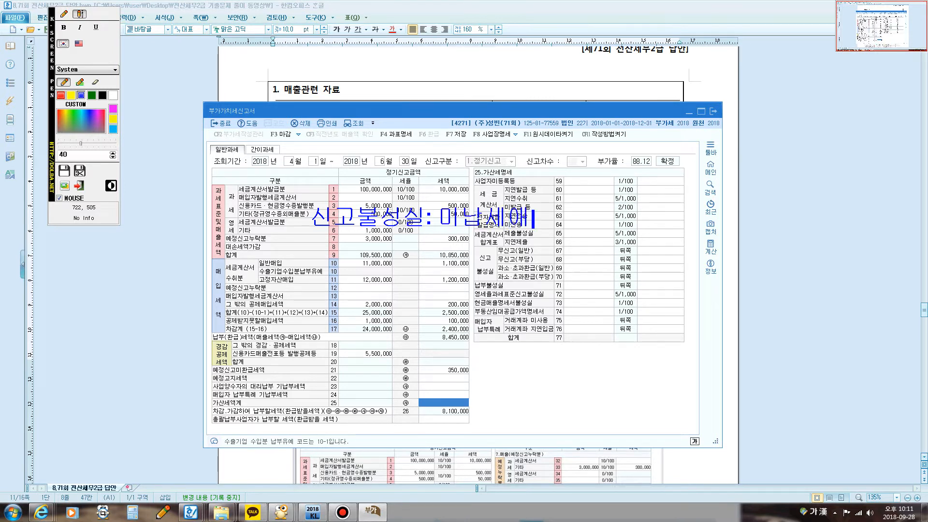
{"action": "type", "text": "ㄱ"}
{"action": "type", "text": "@1이"}
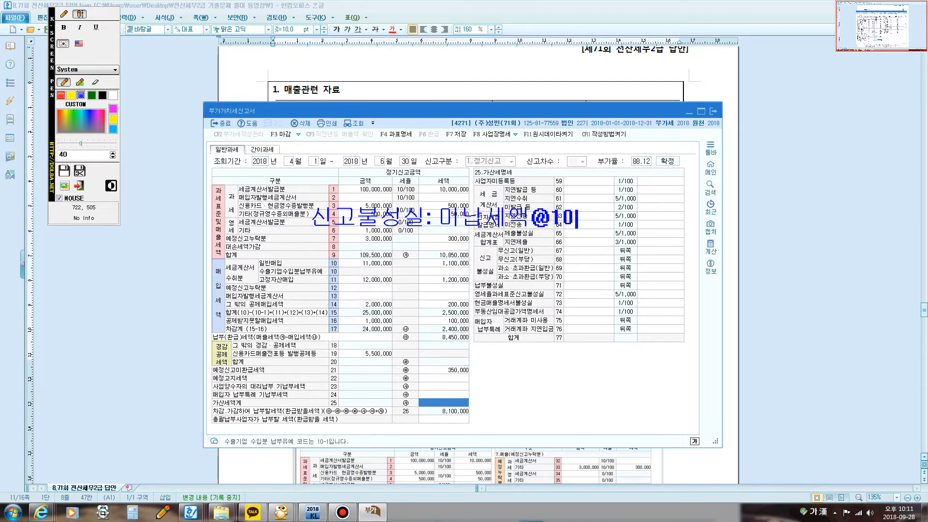
{"action": "key", "text": "BackSpace"}
{"action": "type", "text": "0%@"}
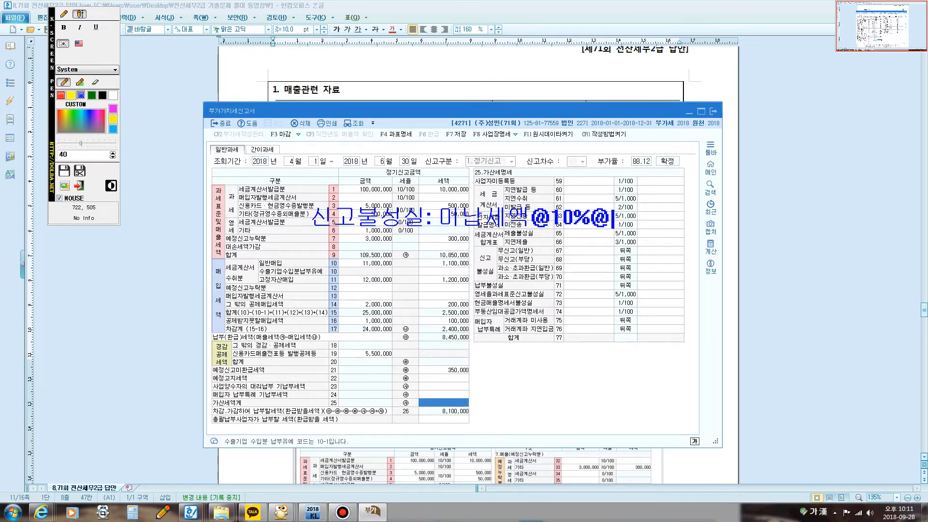
{"action": "type", "text": "50%"}
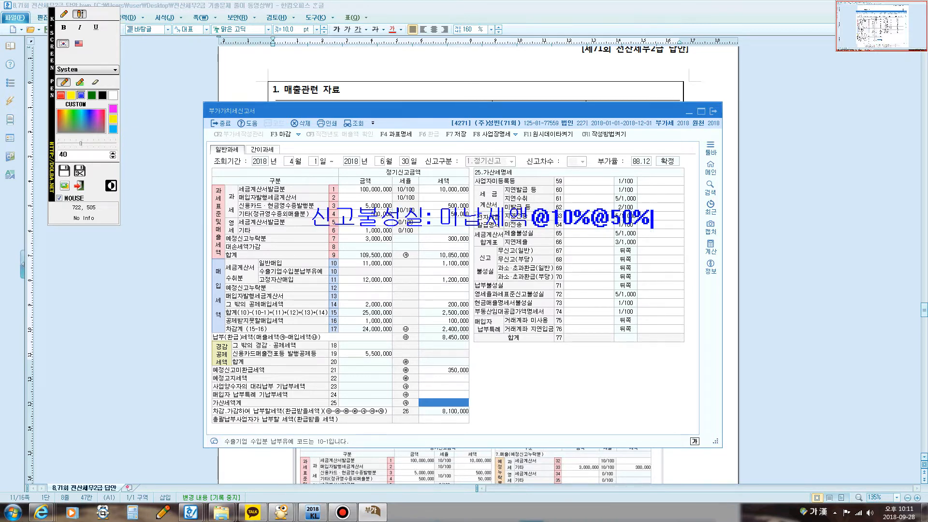
{"action": "key", "text": "Hangul"}
{"action": "type", "text": "r"}
{"action": "key", "text": "BackSpace"}
{"action": "key", "text": "Hangul"}
{"action": "type", "text": "감면"}
{"action": "key", "text": "Return"}
Step: Add the note line "납부불성실: 미납세액@3/10,000@경과일수92일" and clear the annotations
{"action": "type", "text": "납부"}
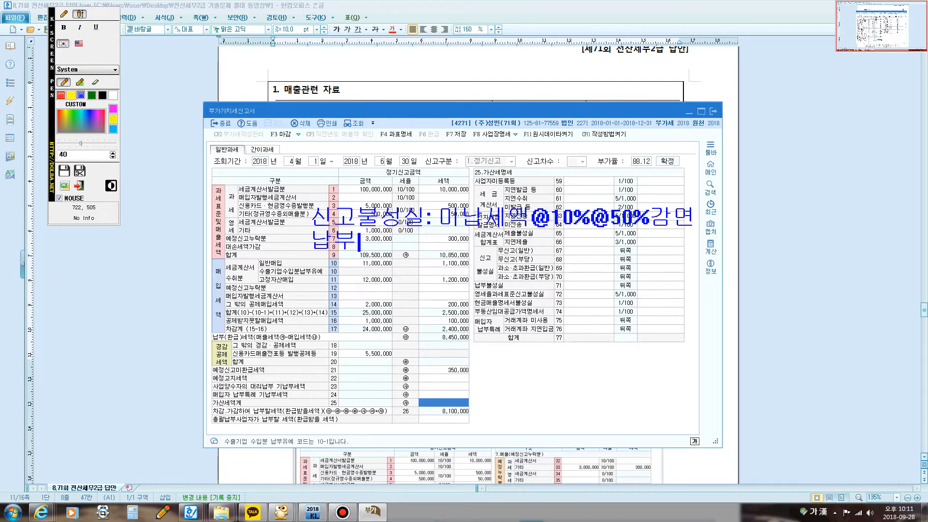
{"action": "type", "text": "불성실"}
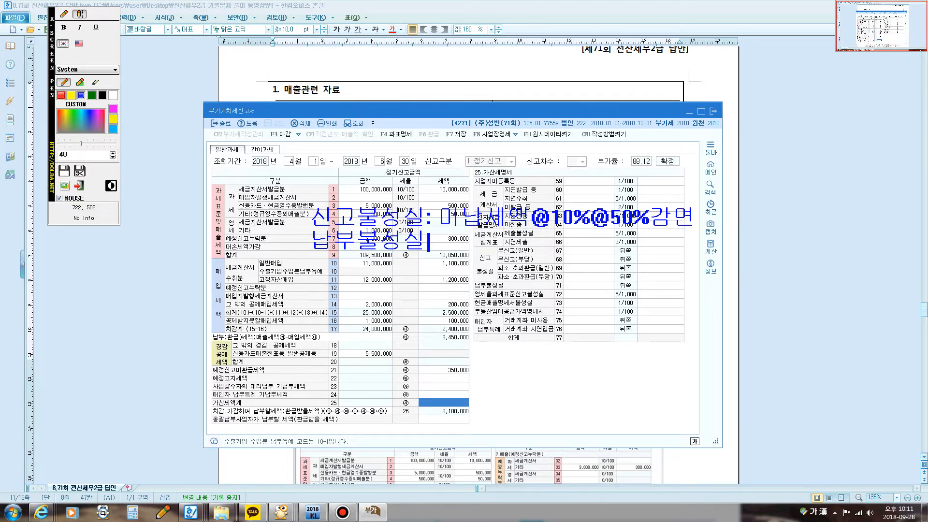
{"action": "type", "text": ": 미납세"}
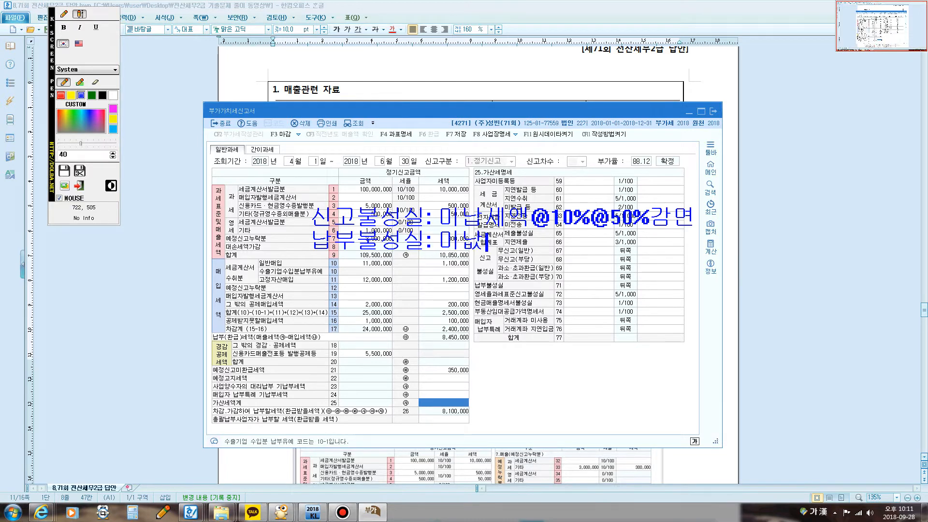
{"action": "type", "text": "액@"}
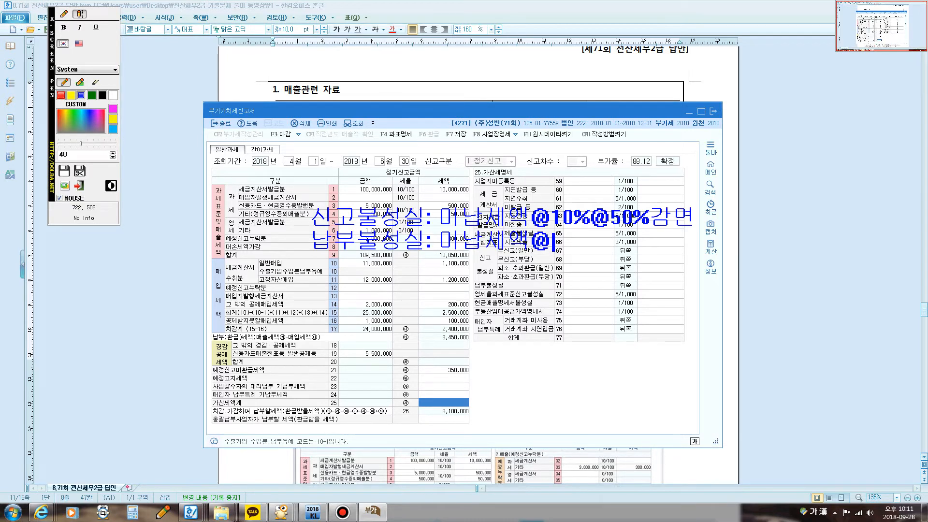
{"action": "type", "text": "3/10,00"}
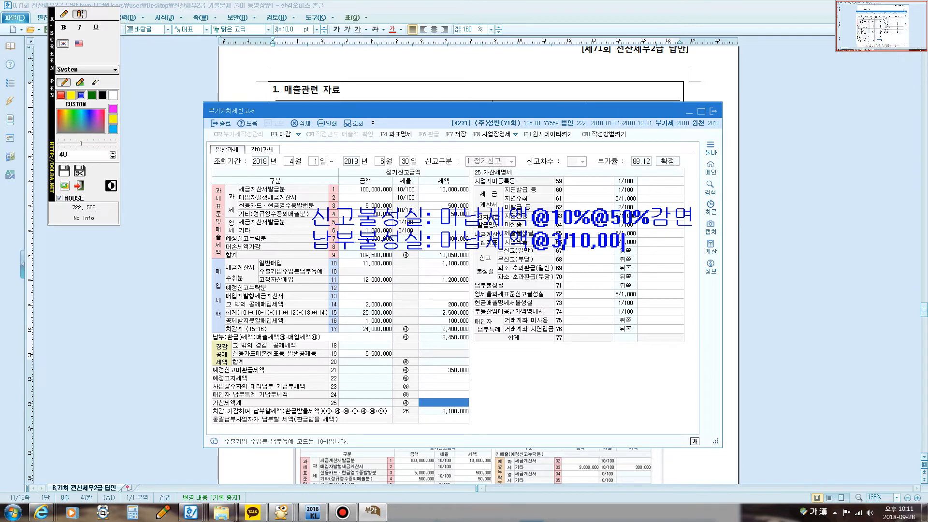
{"action": "type", "text": "0@경과일수"}
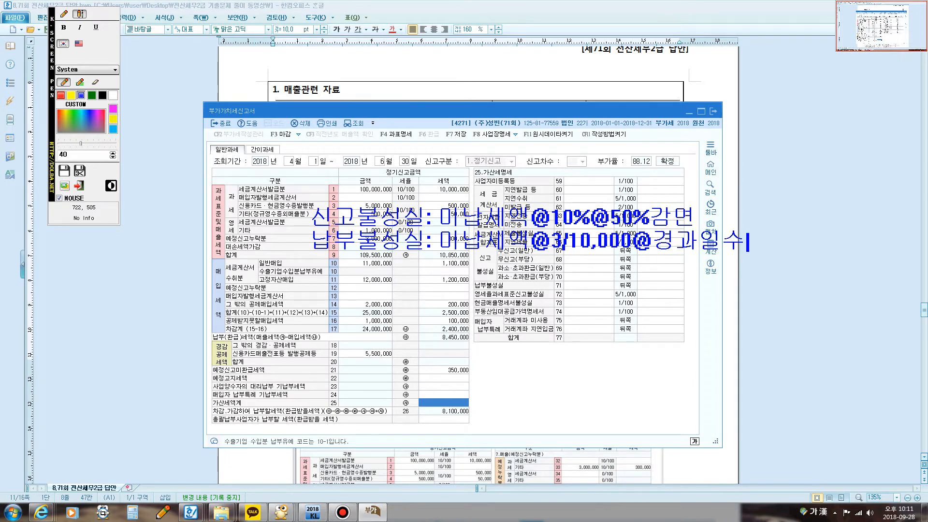
{"action": "type", "text": "92일"}
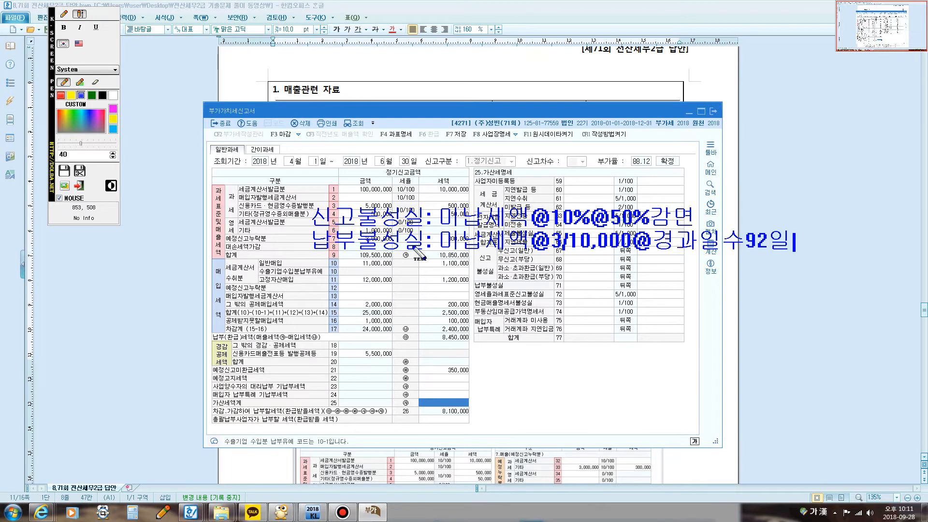
{"action": "key", "text": "Escape"}
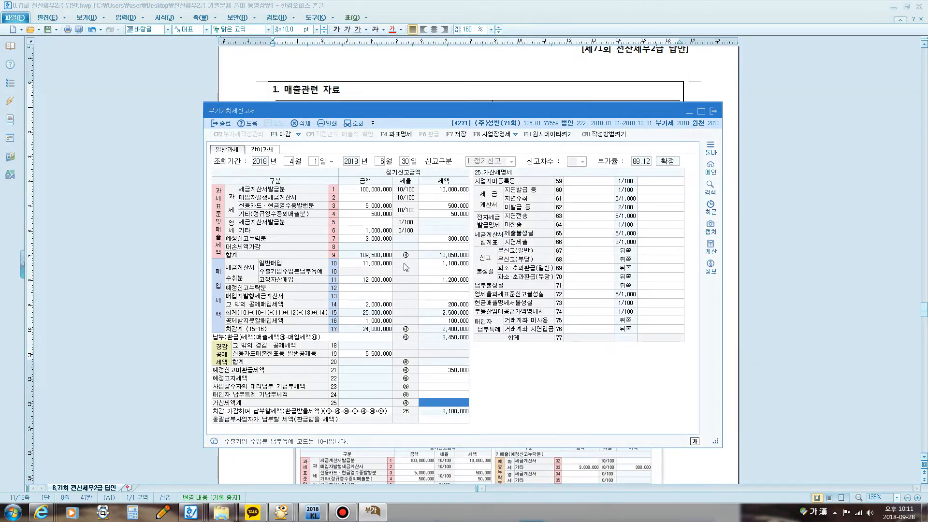
{"action": "key", "text": "F2"}
{"action": "type", "text": "300,00"}
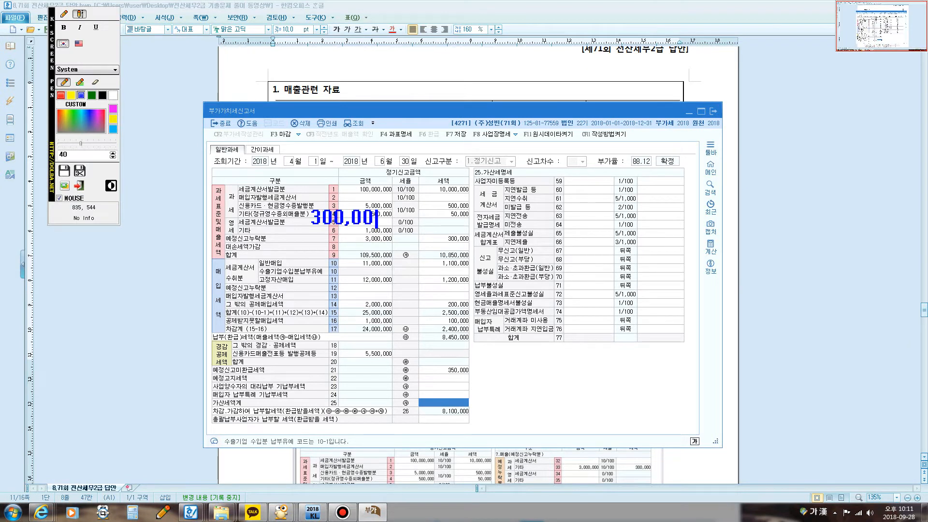
{"action": "type", "text": "0@10%"}
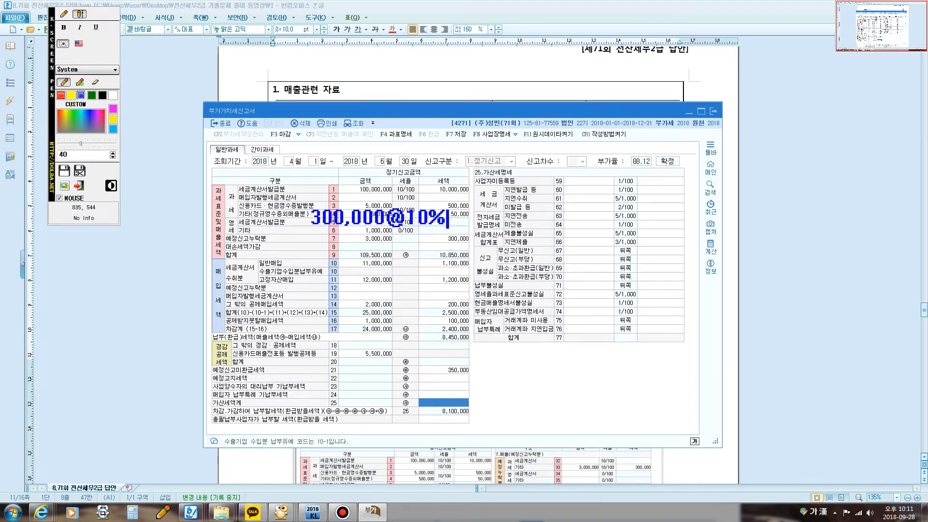
{"action": "type", "text": "@50%"}
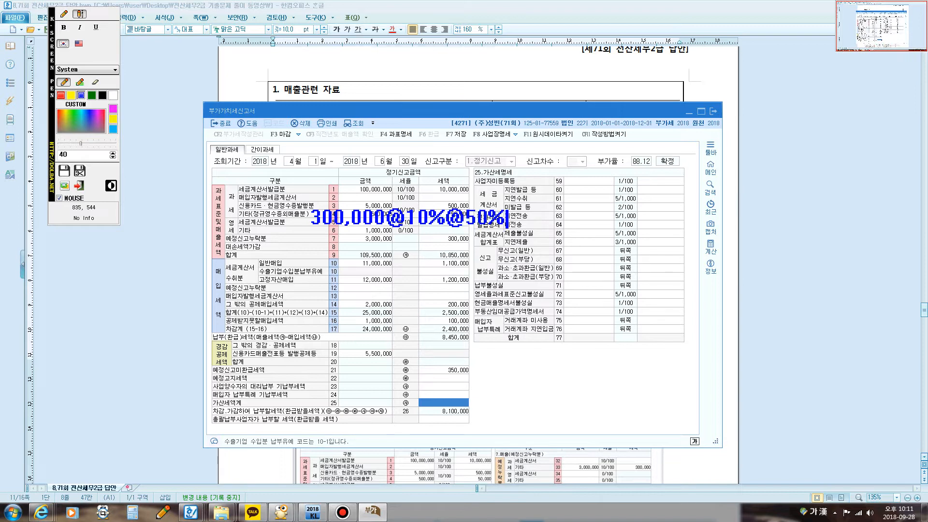
{"action": "key", "text": "Hangul"}
{"action": "type", "text": "rk"}
{"action": "key", "text": "BackSpace"}
{"action": "key", "text": "BackSpace"}
{"action": "key", "text": "Hangul"}
{"action": "type", "text": "ㄱㅏㅁ면"}
{"action": "type", "text": "="}
{"action": "type", "text": "15,000"}
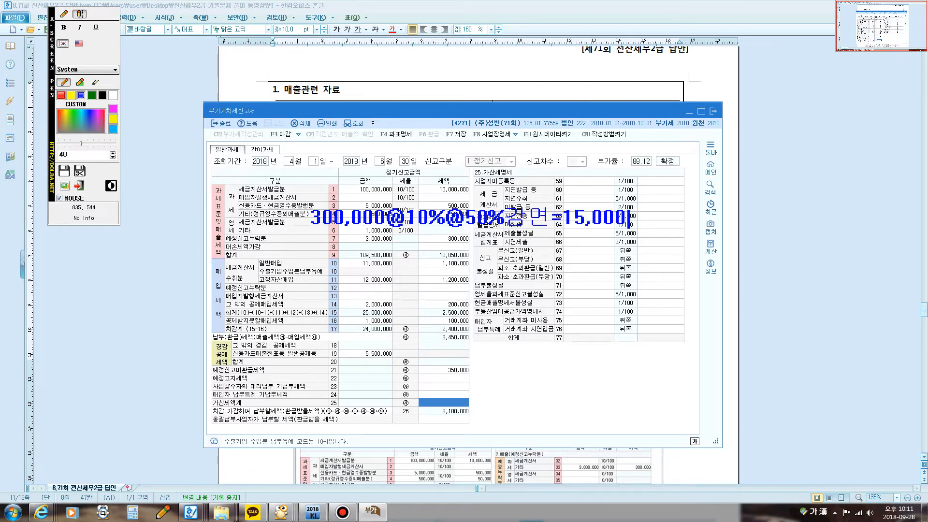
Step: Add the 납부불성실 calculation line "300,000@3/10,000@92일" with its result to the on-screen note, and close the annotations
{"action": "key", "text": "Return"}
{"action": "type", "text": "300,000@3/"}
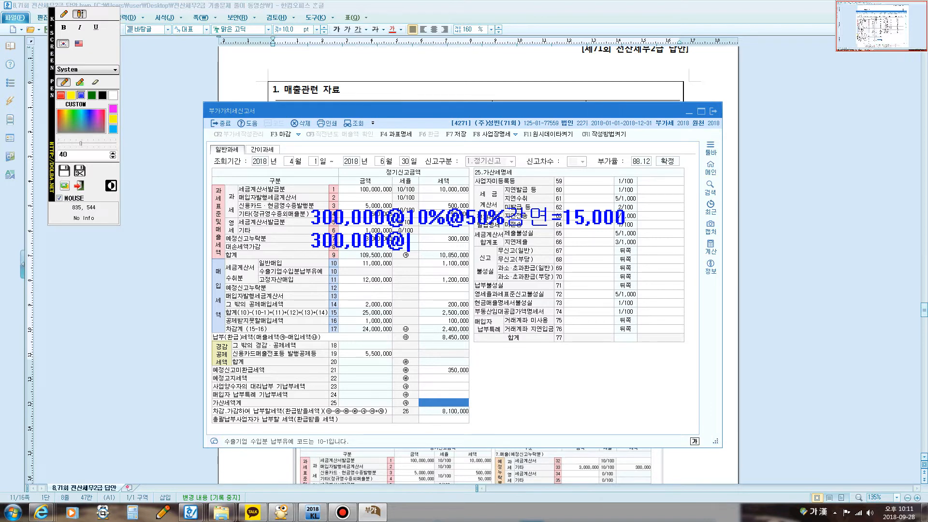
{"action": "type", "text": "0,000"}
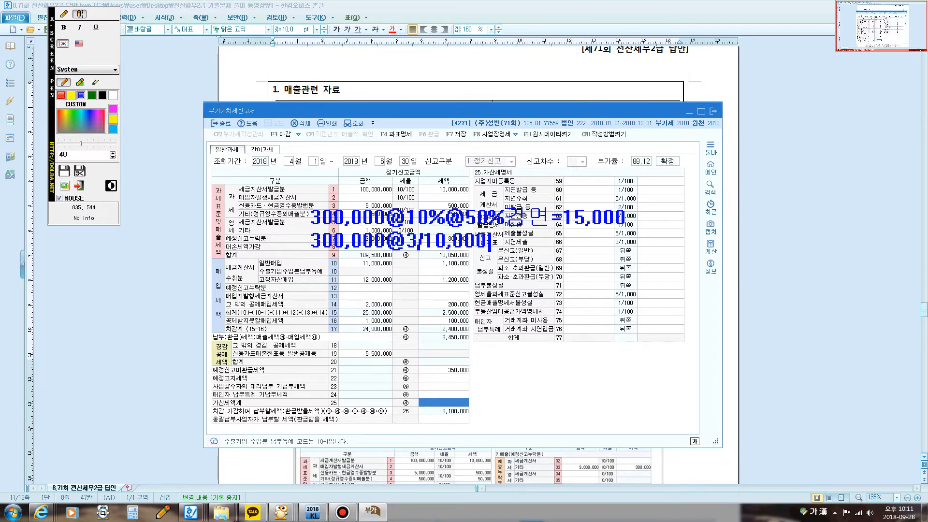
{"action": "type", "text": "@9"}
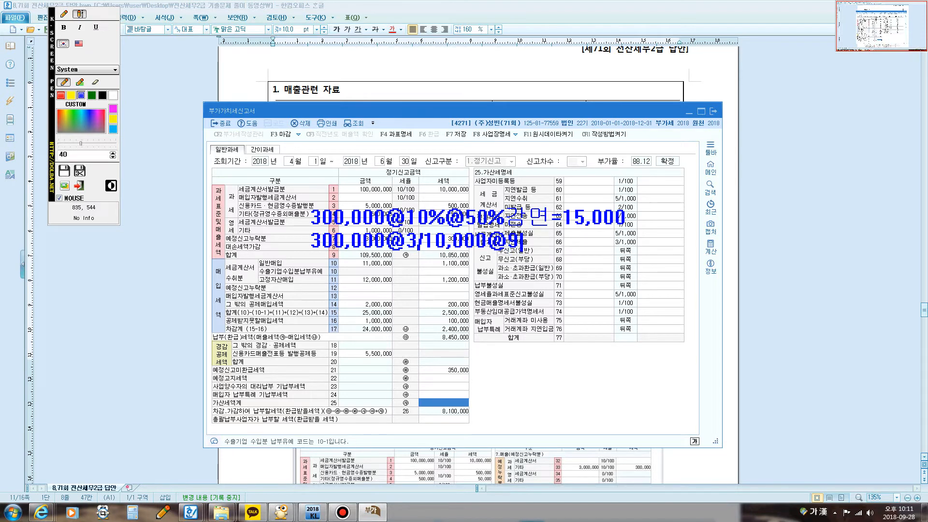
{"action": "type", "text": "2일="}
{"action": "type", "text": "9"}
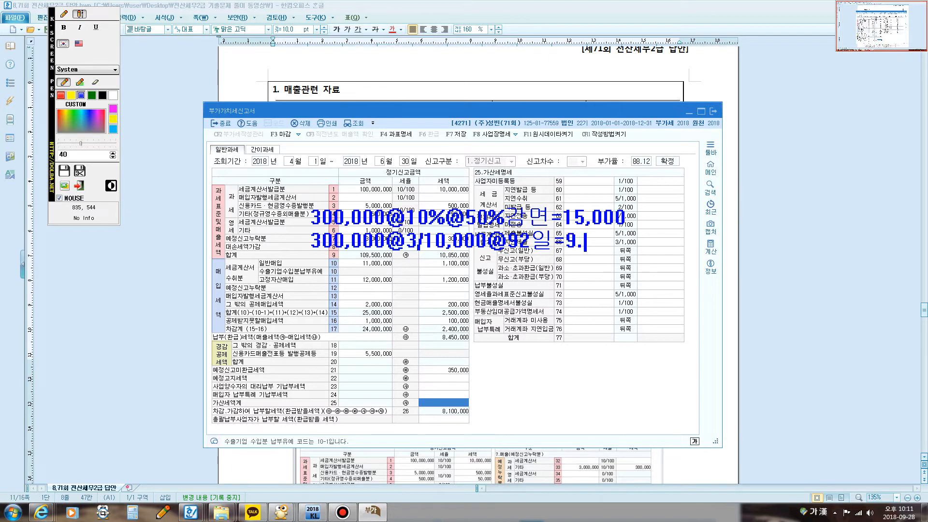
{"action": "type", "text": ",280"}
{"action": "key", "text": "Escape"}
Step: Move the return aside, find the 가산세 solution in the answer document, and highlight the 납부불성실 and 신고불성실 penalty amounts
{"action": "mouse_move", "coordinate": [500, 112]}
{"action": "left_mouse_down"}
{"action": "mouse_move", "coordinate": [475, 298]}
{"action": "mouse_move", "coordinate": [512, 318]}
{"action": "left_mouse_up"}
{"action": "left_click", "coordinate": [514, 240]}
{"action": "scroll", "coordinate": [515, 244], "scroll_direction": "down", "scroll_amount": 8}
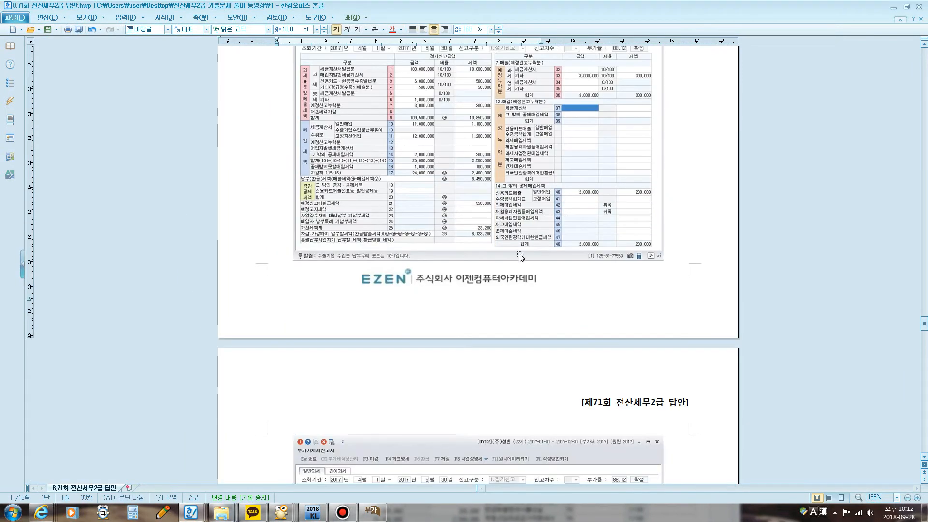
{"action": "scroll", "coordinate": [541, 196], "scroll_direction": "down", "scroll_amount": 1}
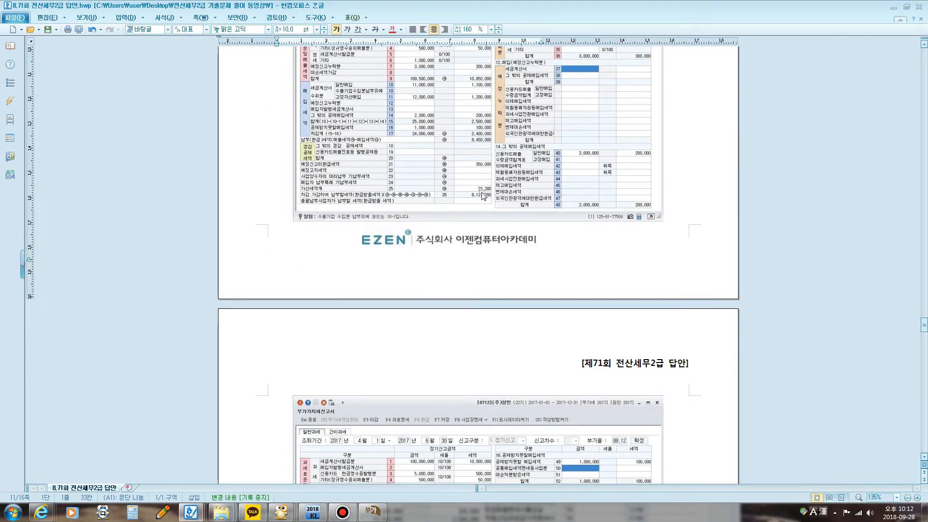
{"action": "scroll", "coordinate": [482, 203], "scroll_direction": "down", "scroll_amount": 8}
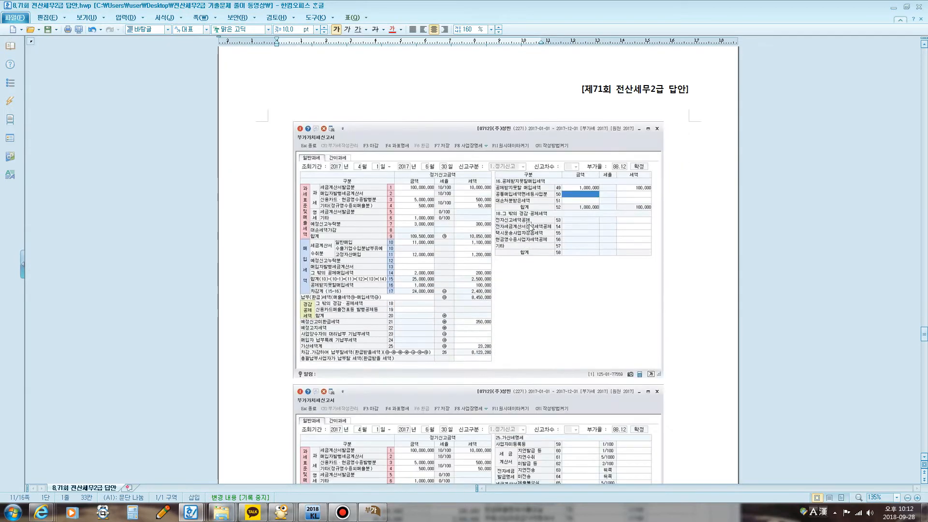
{"action": "scroll", "coordinate": [516, 259], "scroll_direction": "down", "scroll_amount": 1}
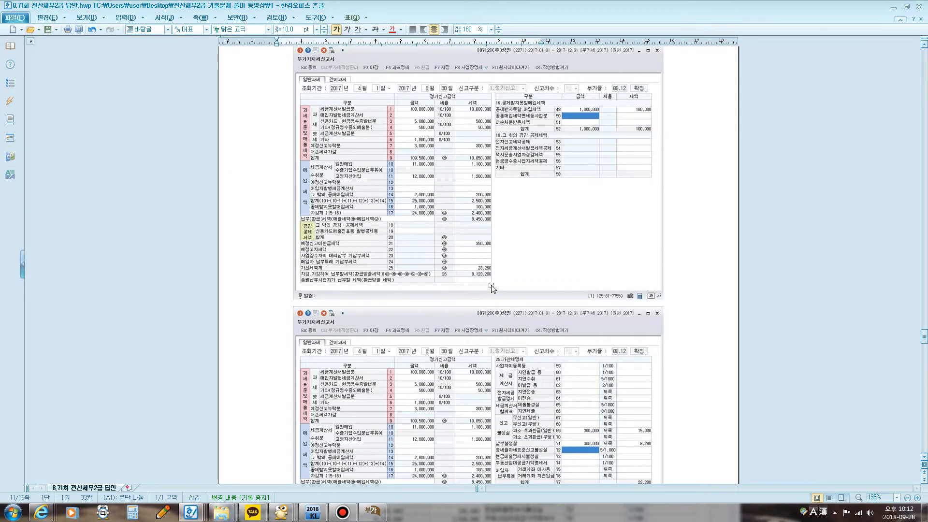
{"action": "scroll", "coordinate": [493, 288], "scroll_direction": "down", "scroll_amount": 5}
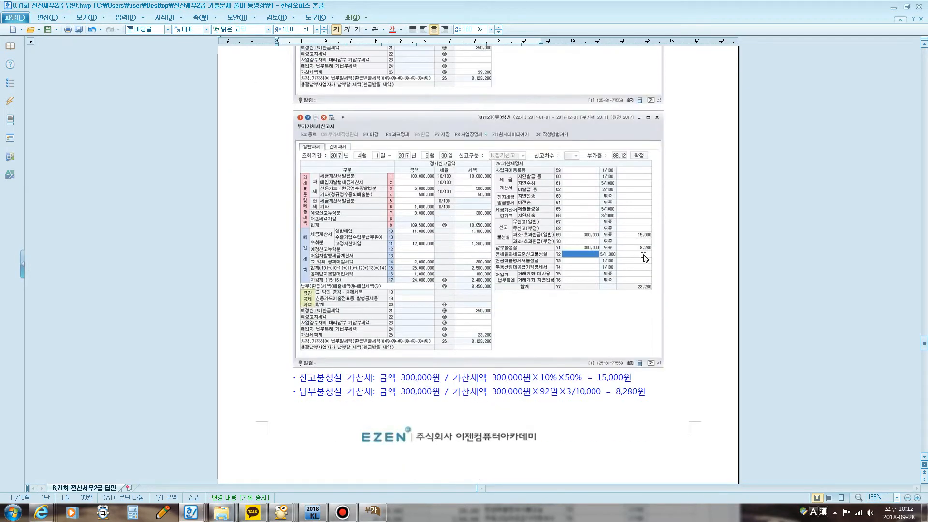
{"action": "scroll", "coordinate": [557, 346], "scroll_direction": "down", "scroll_amount": 3}
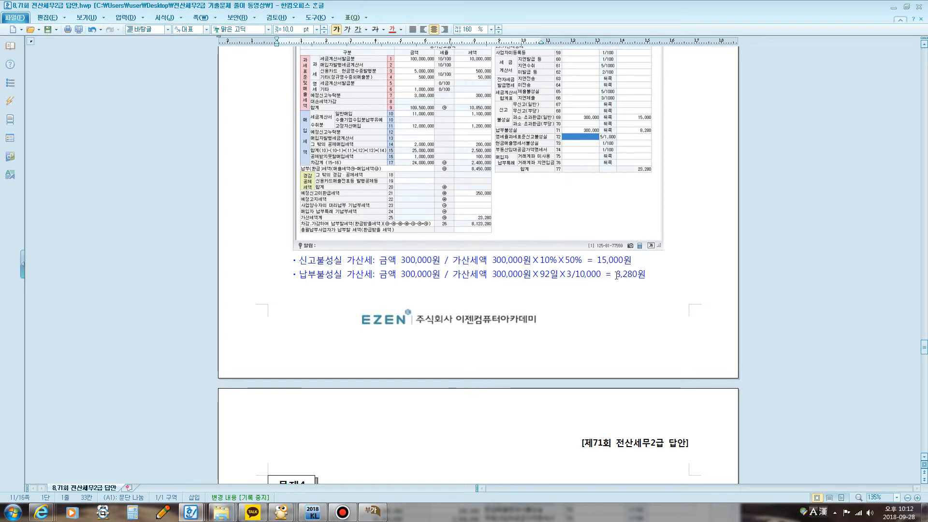
{"action": "left_click_drag", "start_coordinate": [612, 276], "coordinate": [648, 275]}
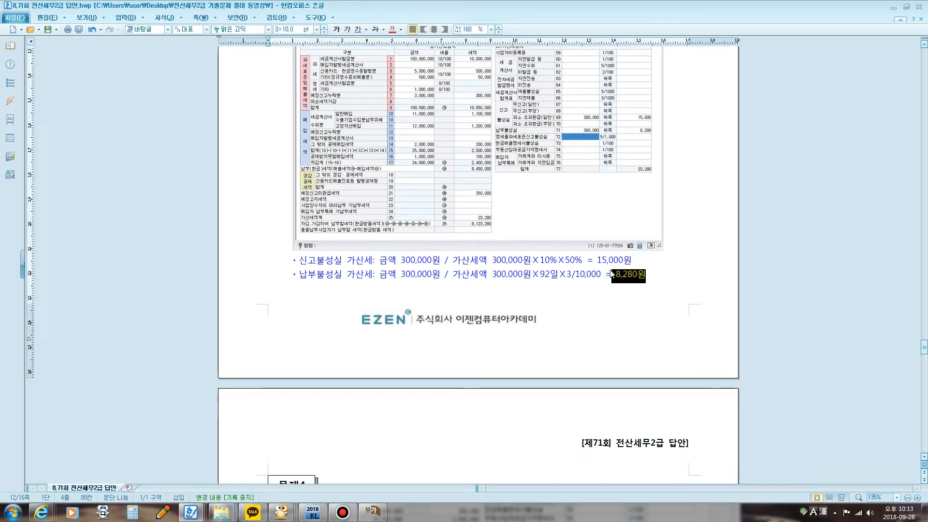
{"action": "left_click_drag", "start_coordinate": [597, 260], "coordinate": [631, 261]}
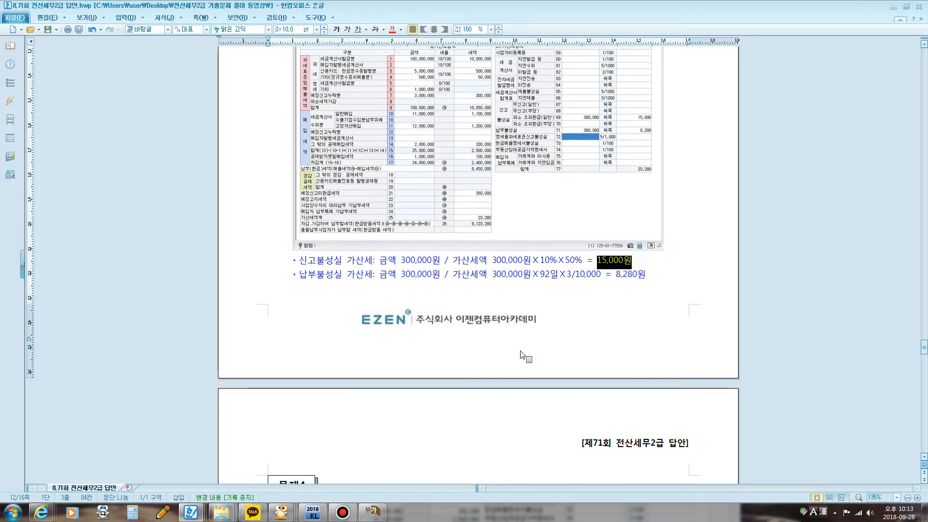
Step: Bring the 부가가치세신고서 back into view and enter 300,000 with a tax of 15,000 in 과소·초과환급(일반) row 69
{"action": "left_click", "coordinate": [374, 513]}
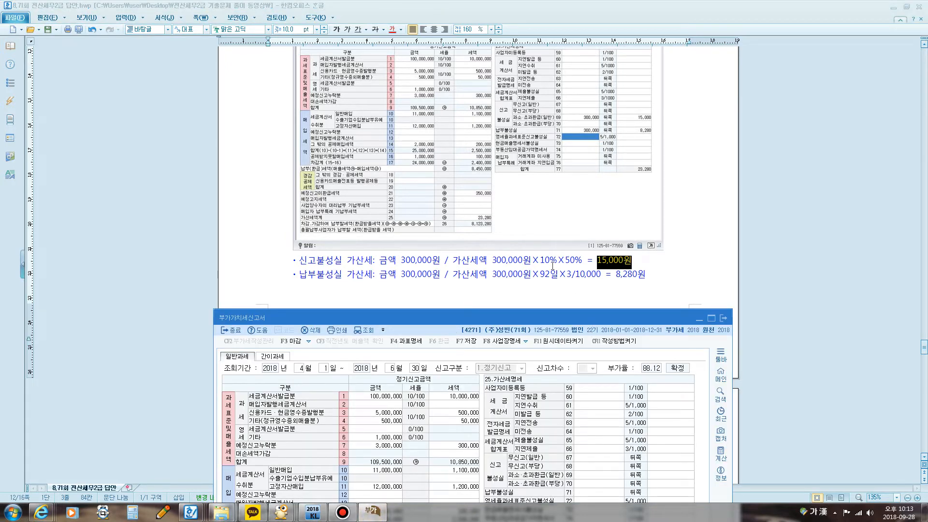
{"action": "left_click_drag", "start_coordinate": [578, 313], "coordinate": [536, 125]}
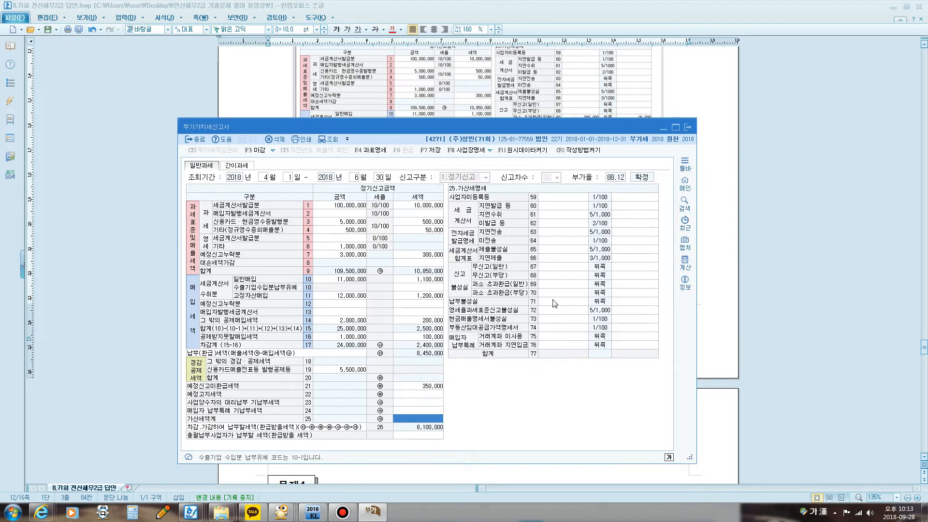
{"action": "left_click", "coordinate": [563, 285]}
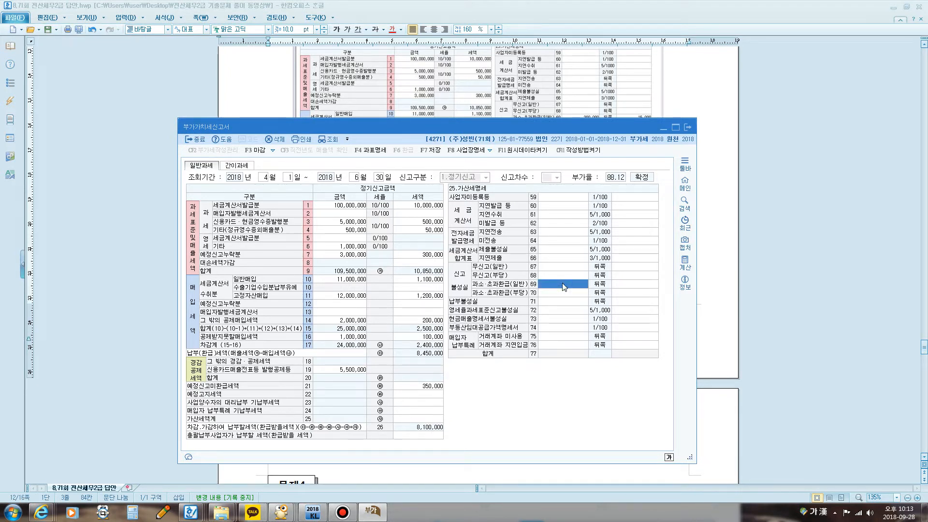
{"action": "left_click", "coordinate": [564, 286]}
{"action": "key", "text": "Return"}
{"action": "type", "text": "15000"}
{"action": "key", "text": "Return"}
{"action": "key", "text": "Return"}
Step: Enter 300,000 with a tax of 8,280 in 납부불성실 row 71 of the 가산세명세
{"action": "key", "text": "Return"}
{"action": "type", "text": "3"}
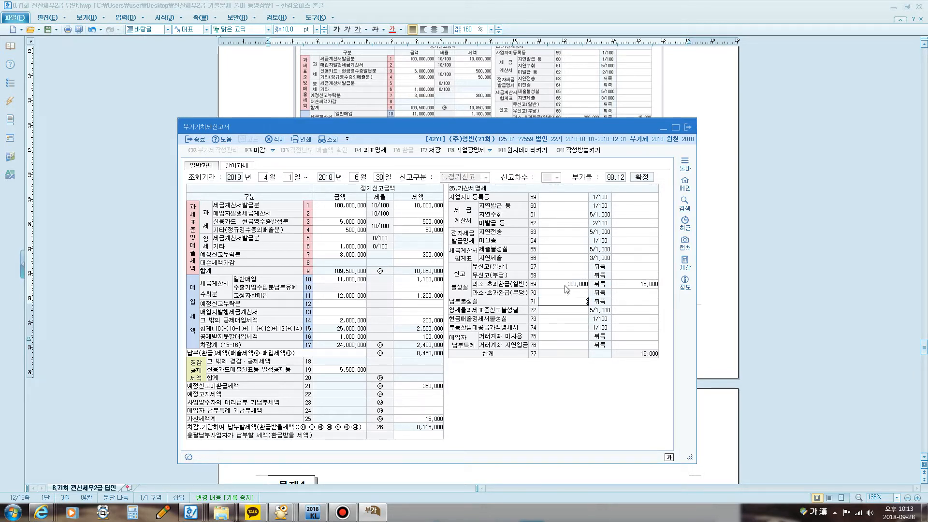
{"action": "type", "text": "00,000"}
{"action": "key", "text": "Return"}
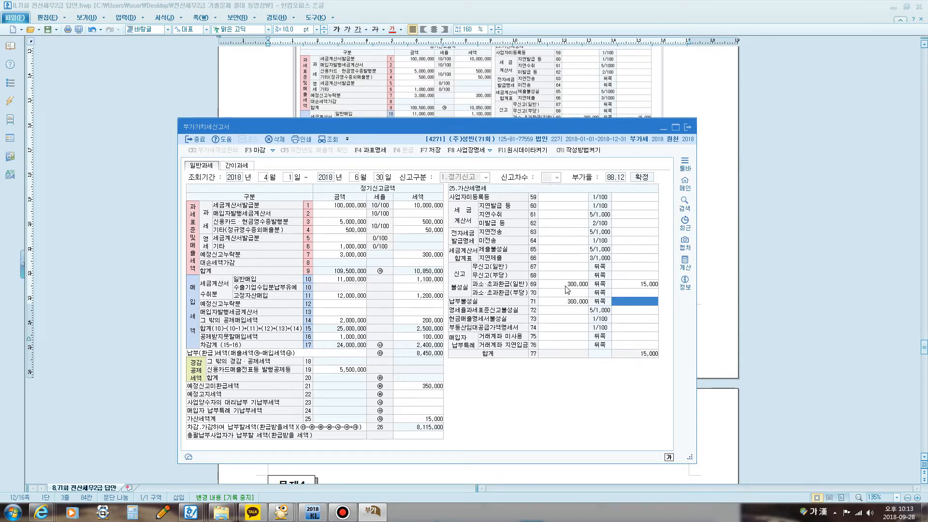
{"action": "type", "text": "8,280"}
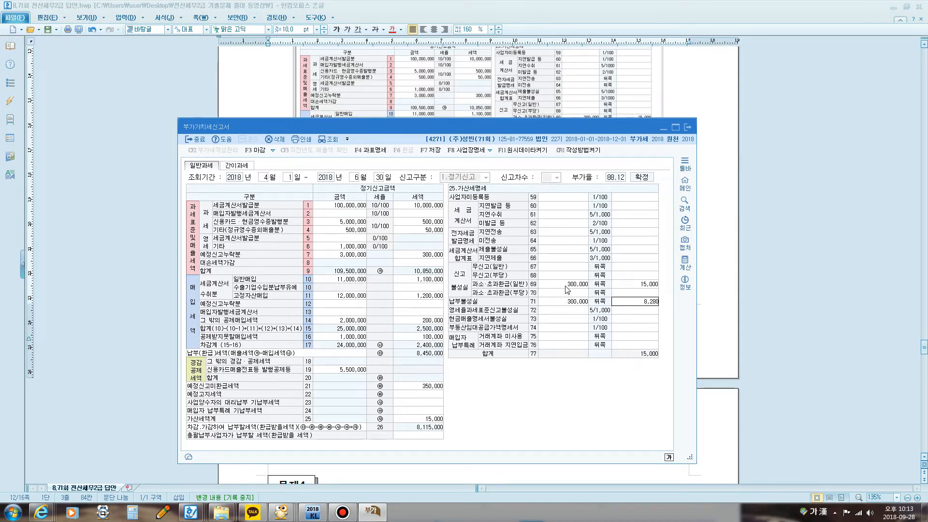
{"action": "key", "text": "Return"}
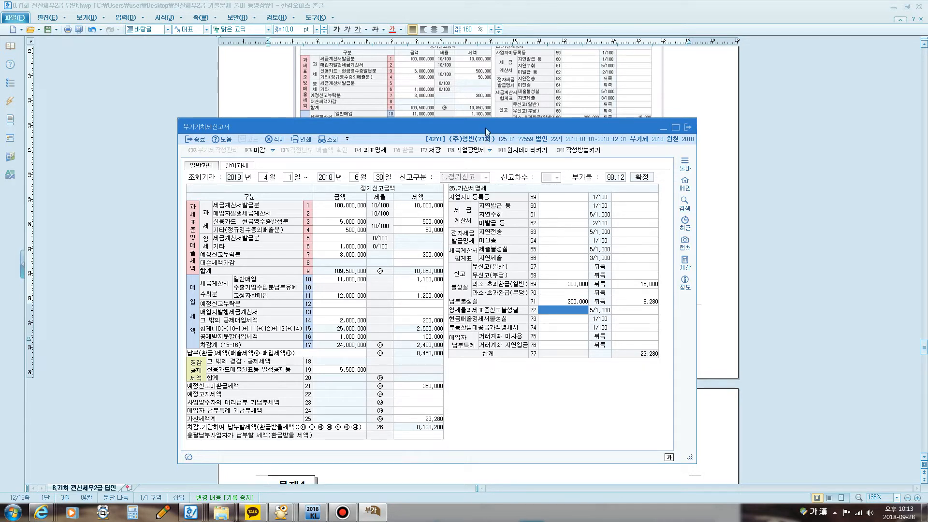
Step: Close the 부가가치세신고서 and save its data
{"action": "left_click_drag", "start_coordinate": [485, 132], "coordinate": [485, 103]}
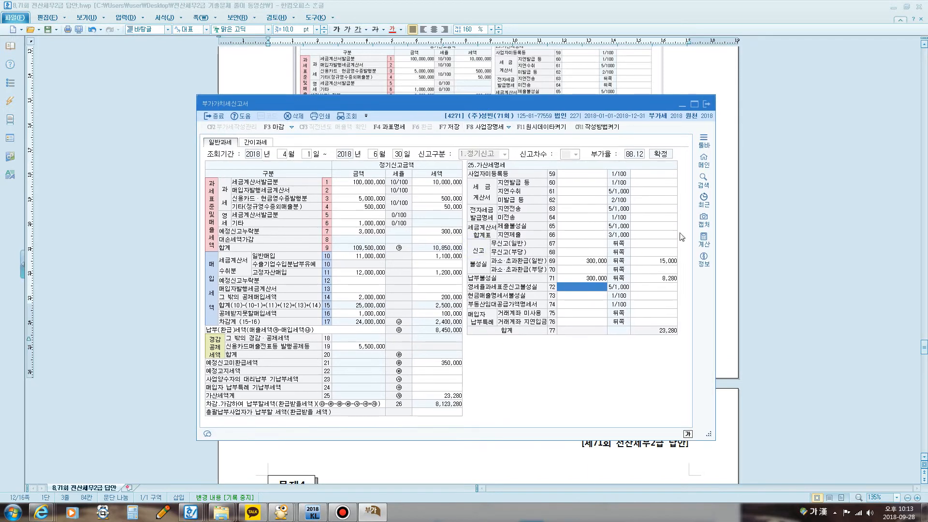
{"action": "left_click", "coordinate": [706, 106]}
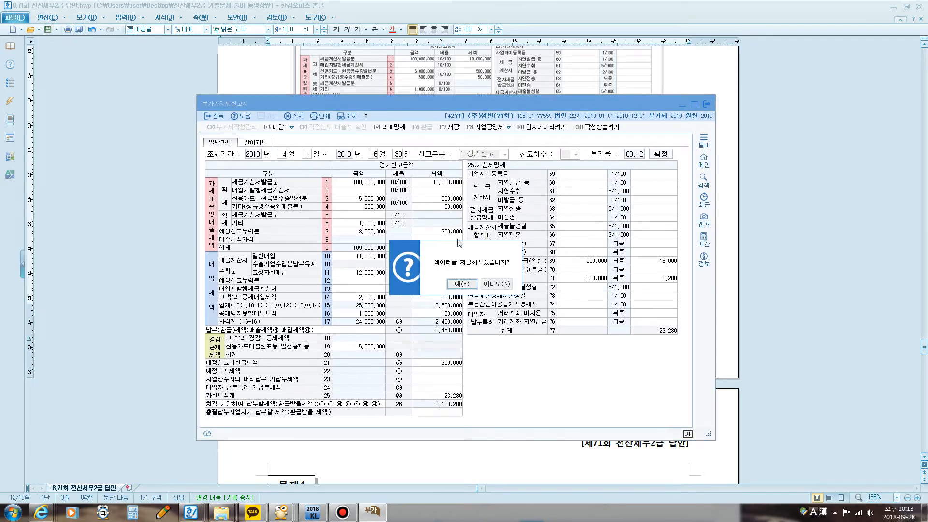
{"action": "left_click", "coordinate": [479, 284]}
{"action": "left_click", "coordinate": [483, 286]}
Step: Look through the 결산 questions [1] to [5] of 문제4 in the exam document, marking their key phrases
{"action": "scroll", "coordinate": [600, 316], "scroll_direction": "down", "scroll_amount": 10}
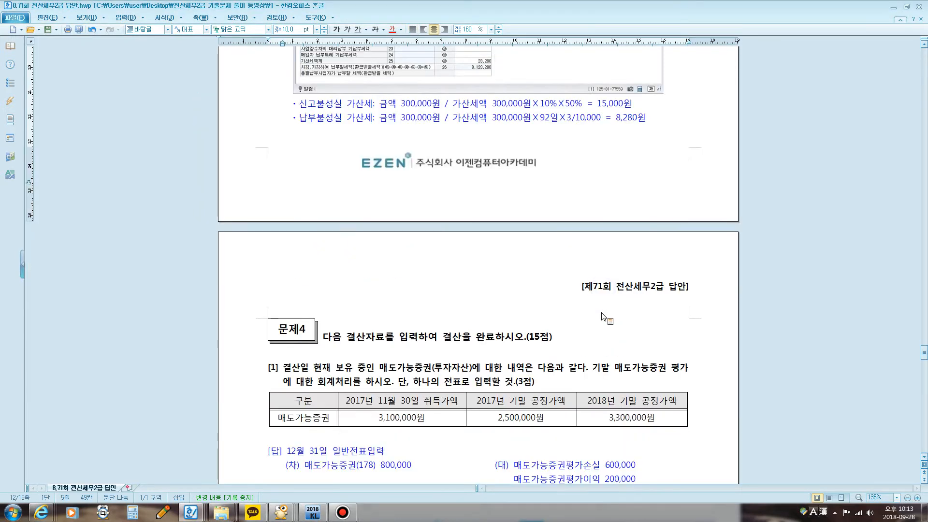
{"action": "scroll", "coordinate": [594, 321], "scroll_direction": "down", "scroll_amount": 3}
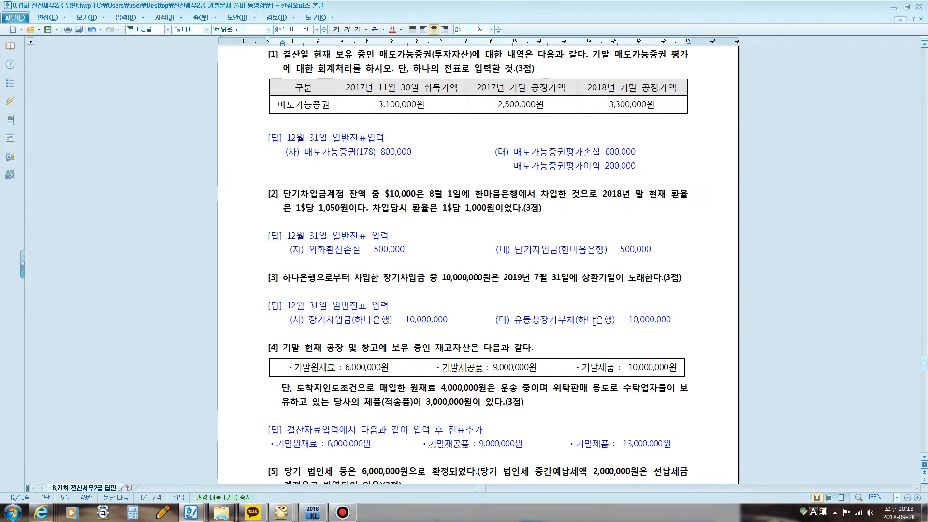
{"action": "scroll", "coordinate": [445, 266], "scroll_direction": "up", "scroll_amount": 1}
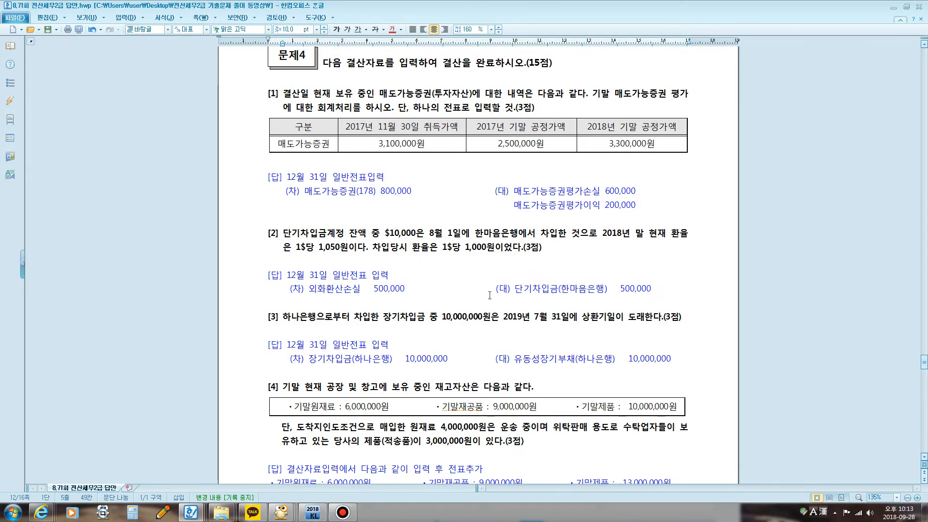
{"action": "key", "text": "F12"}
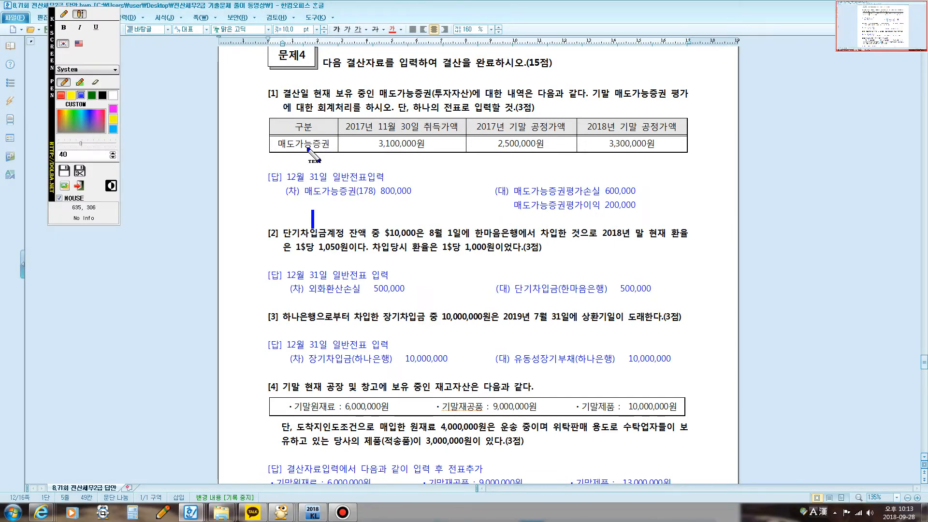
{"action": "key", "text": "F12"}
{"action": "left_click", "coordinate": [278, 161]}
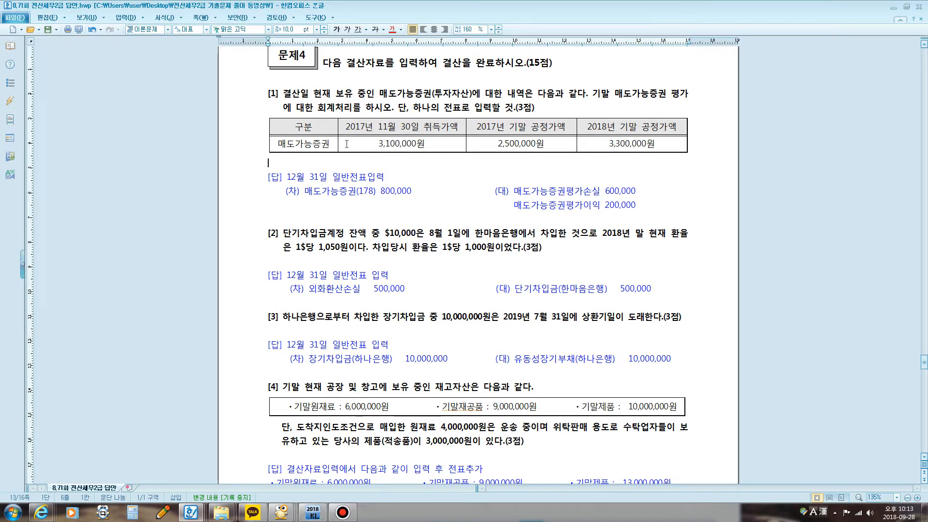
{"action": "left_click_drag", "start_coordinate": [317, 234], "coordinate": [456, 239]}
{"action": "scroll", "coordinate": [421, 250], "scroll_direction": "down", "scroll_amount": 3}
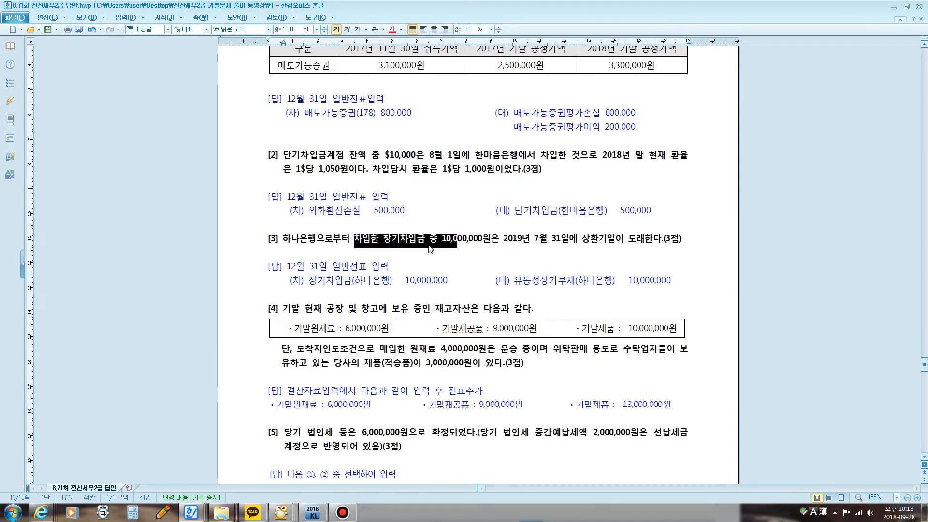
{"action": "scroll", "coordinate": [405, 251], "scroll_direction": "down", "scroll_amount": 3}
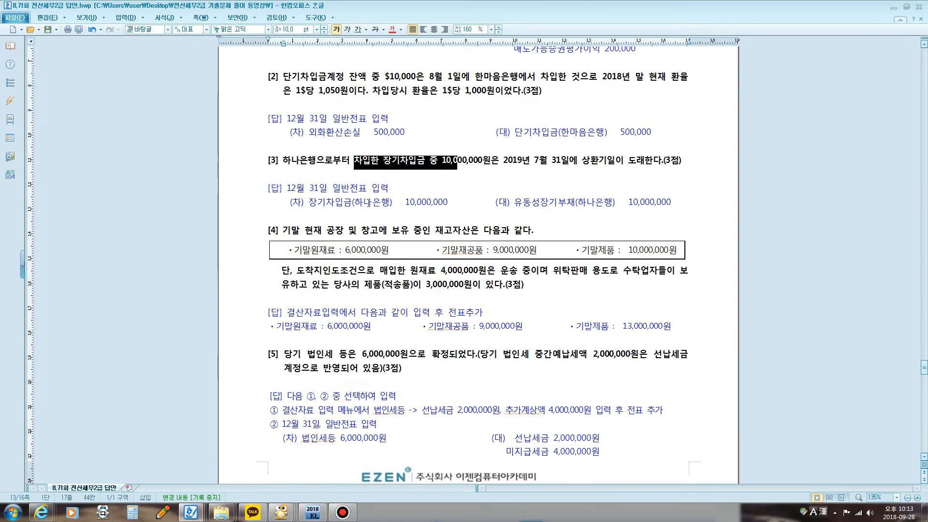
{"action": "scroll", "coordinate": [398, 208], "scroll_direction": "down", "scroll_amount": 1}
{"action": "left_click_drag", "start_coordinate": [398, 209], "coordinate": [413, 195]}
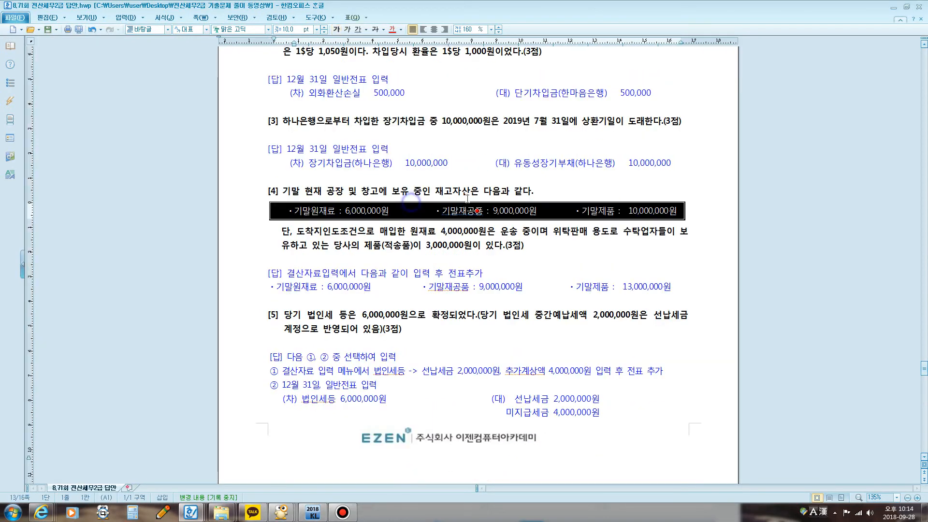
{"action": "left_click", "coordinate": [410, 231]}
{"action": "scroll", "coordinate": [383, 253], "scroll_direction": "down", "scroll_amount": 2}
{"action": "left_click_drag", "start_coordinate": [307, 241], "coordinate": [425, 239]}
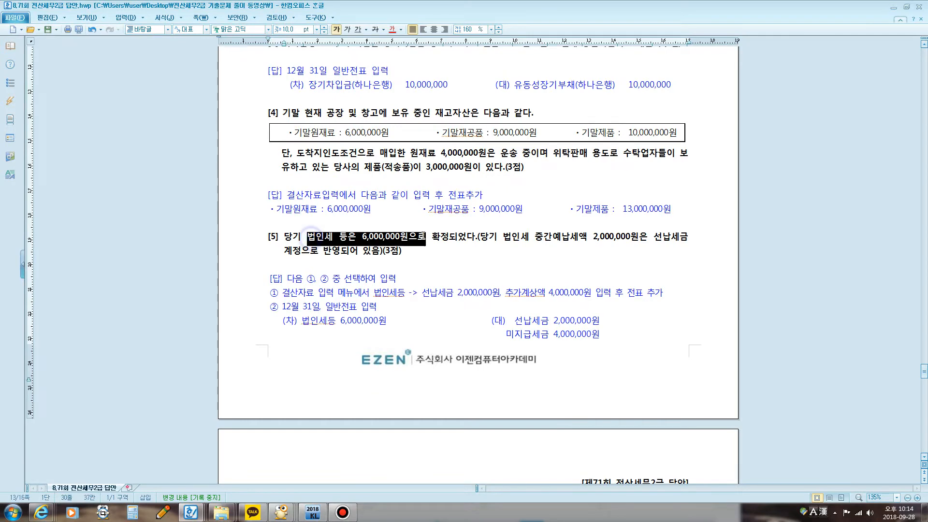
{"action": "scroll", "coordinate": [432, 335], "scroll_direction": "up", "scroll_amount": 7}
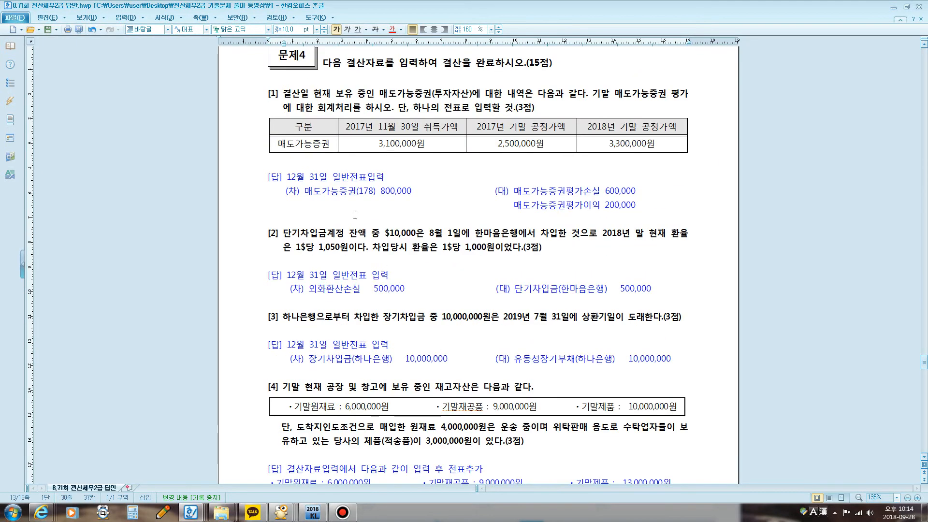
{"action": "left_click", "coordinate": [285, 163]}
{"action": "key", "text": "Return"}
{"action": "key", "text": "Return"}
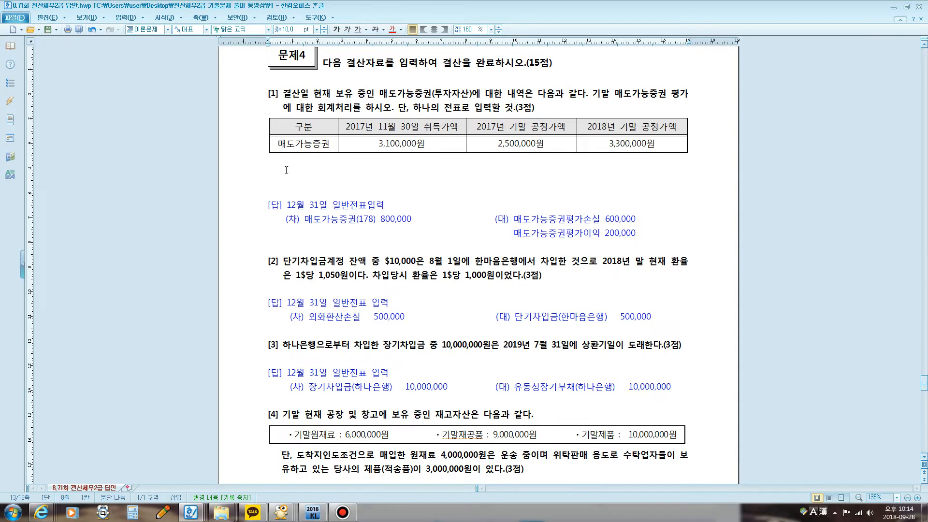
{"action": "key", "text": "Up"}
{"action": "key", "text": "Up"}
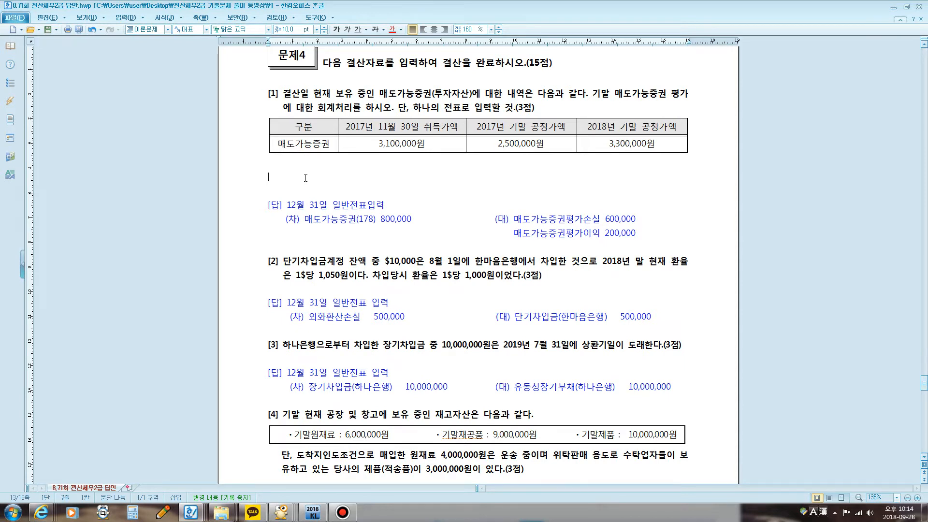
{"action": "type", "text": "ㅁㅐ도가능"}
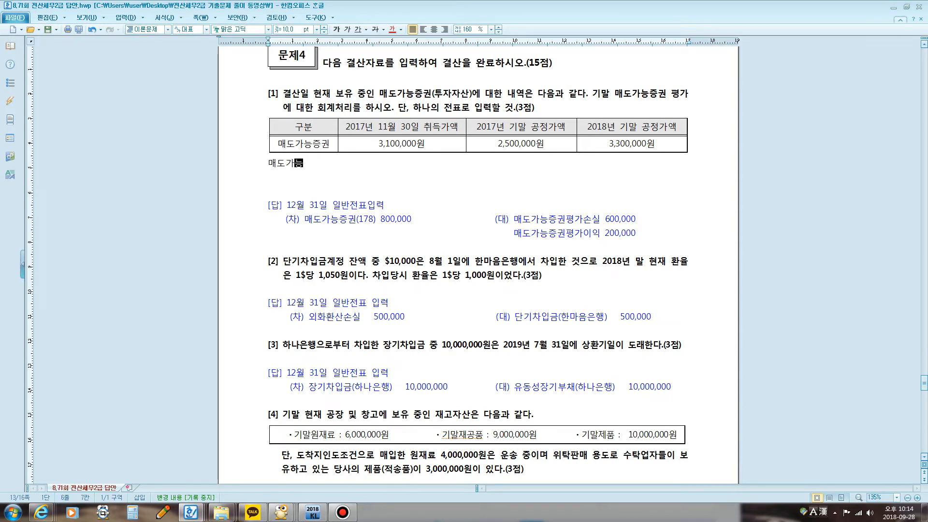
{"action": "left_click", "coordinate": [94, 32]}
{"action": "left_click", "coordinate": [94, 32]}
{"action": "left_click", "coordinate": [94, 32]}
{"action": "left_click", "coordinate": [94, 32]}
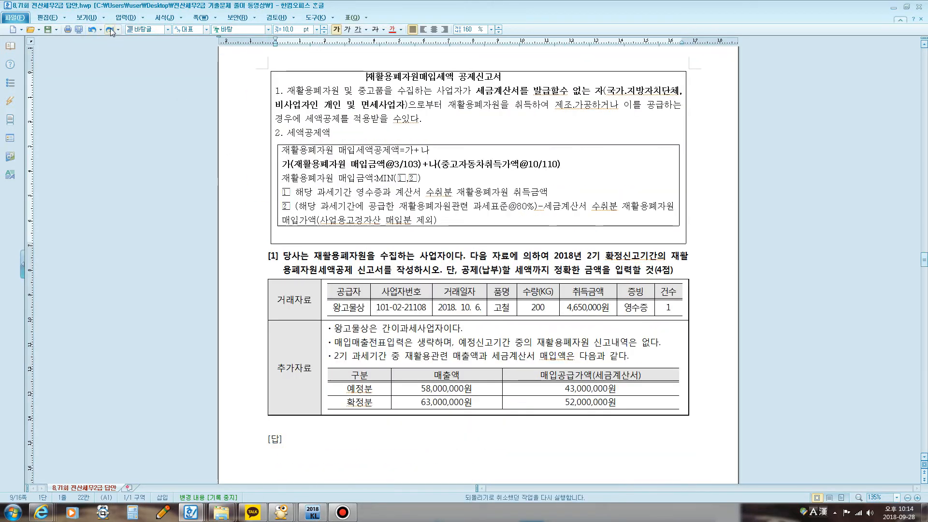
{"action": "left_click", "coordinate": [111, 30]}
{"action": "left_click", "coordinate": [111, 30]}
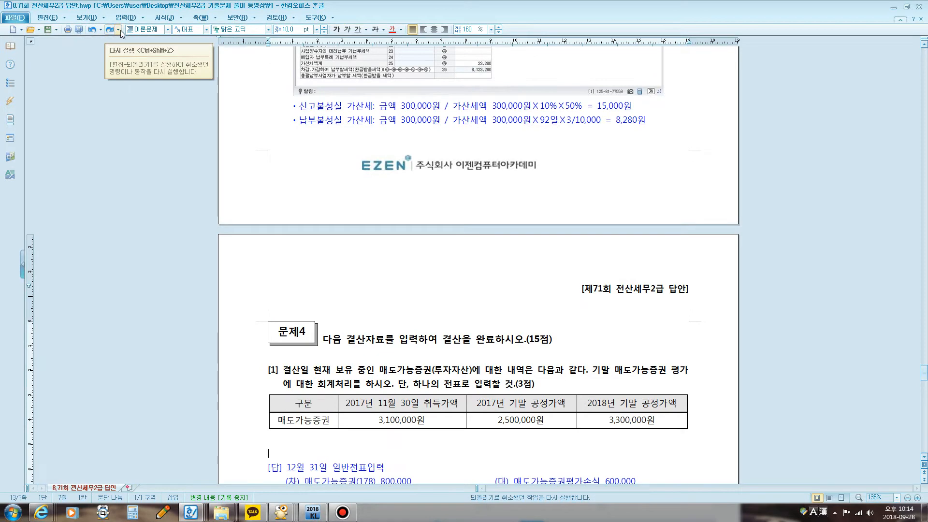
{"action": "scroll", "coordinate": [323, 241], "scroll_direction": "down", "scroll_amount": 3}
{"action": "scroll", "coordinate": [323, 240], "scroll_direction": "down", "scroll_amount": 3}
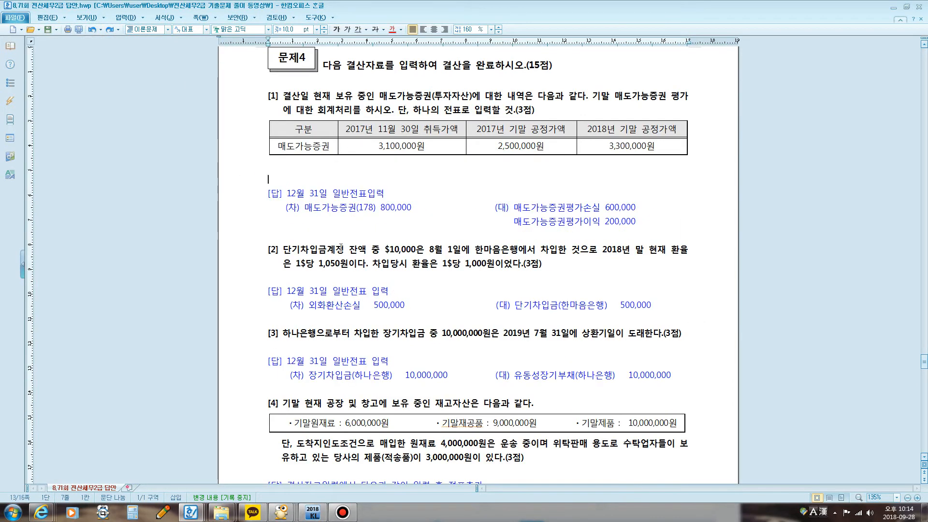
Step: Start the screen annotation pen and write the acquisition entry "매도가능증권 3,100,000 / 보통예금 3,100,000" below the question [1] table
{"action": "key", "text": "ctrl+alt+k"}
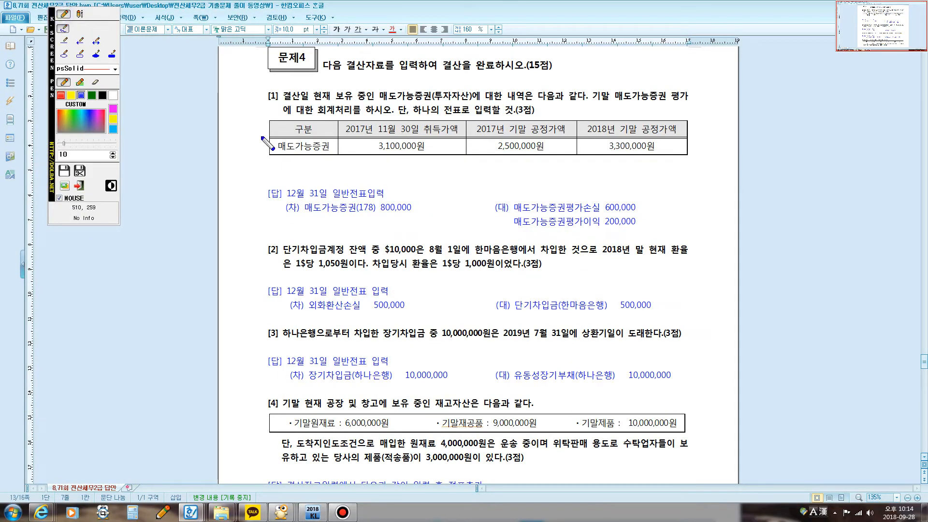
{"action": "left_click", "coordinate": [285, 163]}
{"action": "left_click", "coordinate": [80, 14]}
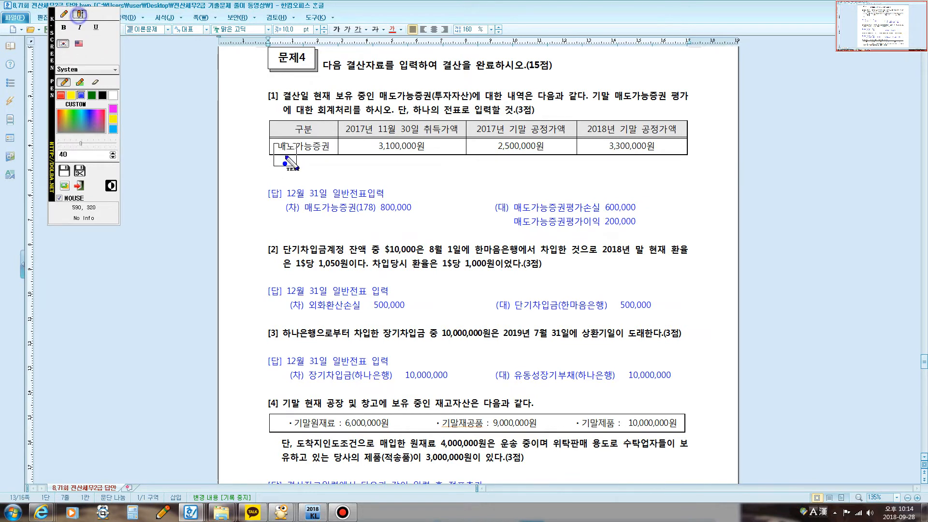
{"action": "left_click", "coordinate": [293, 166]}
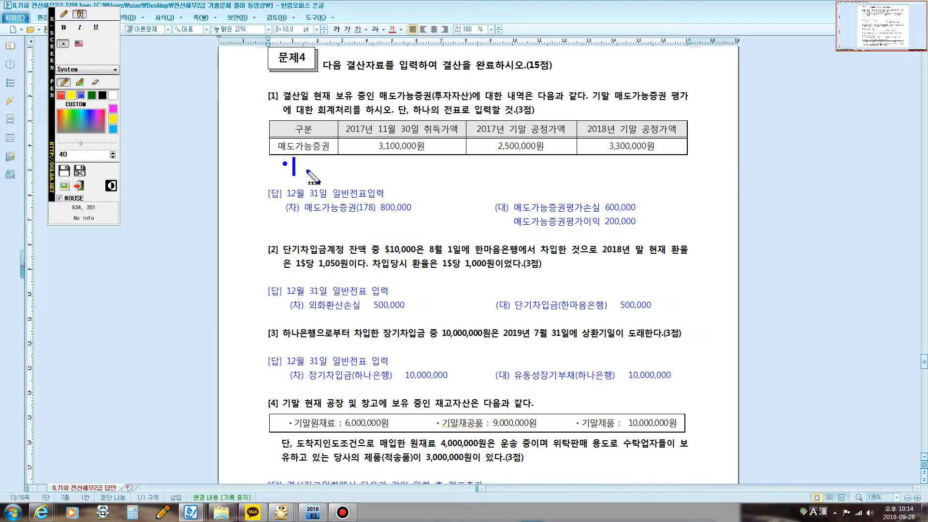
{"action": "type", "text": "매도가능증권"}
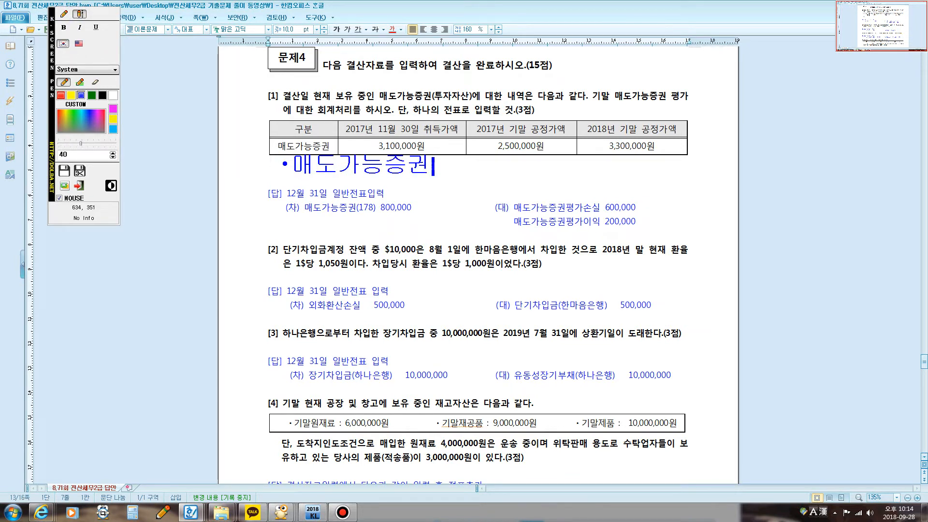
{"action": "type", "text": " 3,100,"}
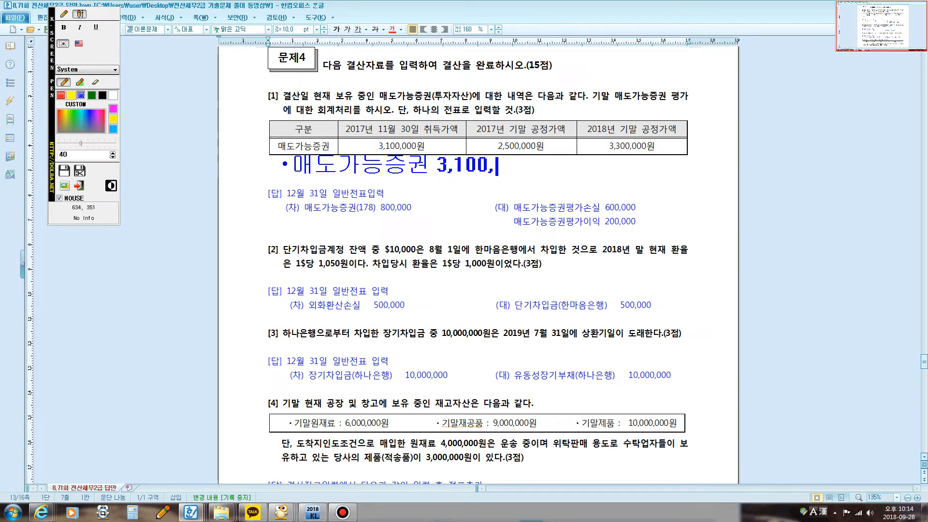
{"action": "type", "text": "000 ?"}
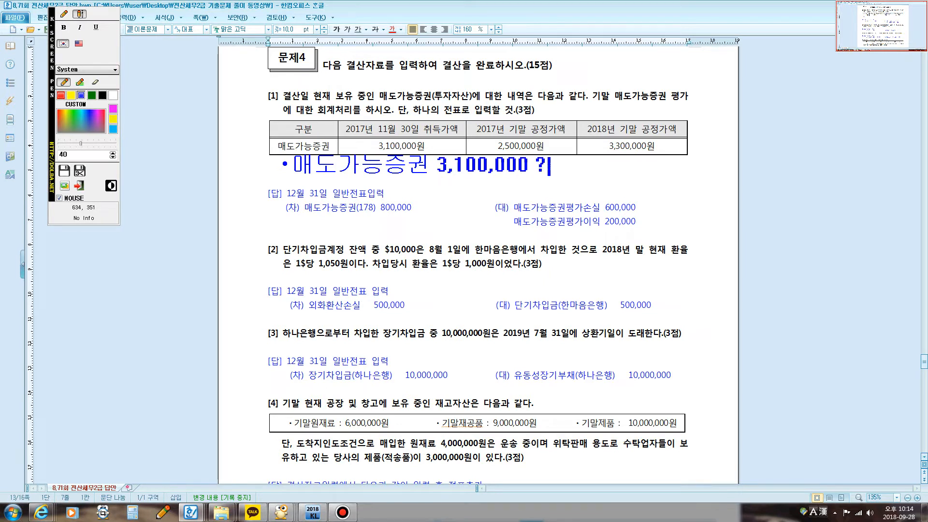
{"action": "key", "text": "BackSpace"}
{"action": "type", "text": "/ 보통이"}
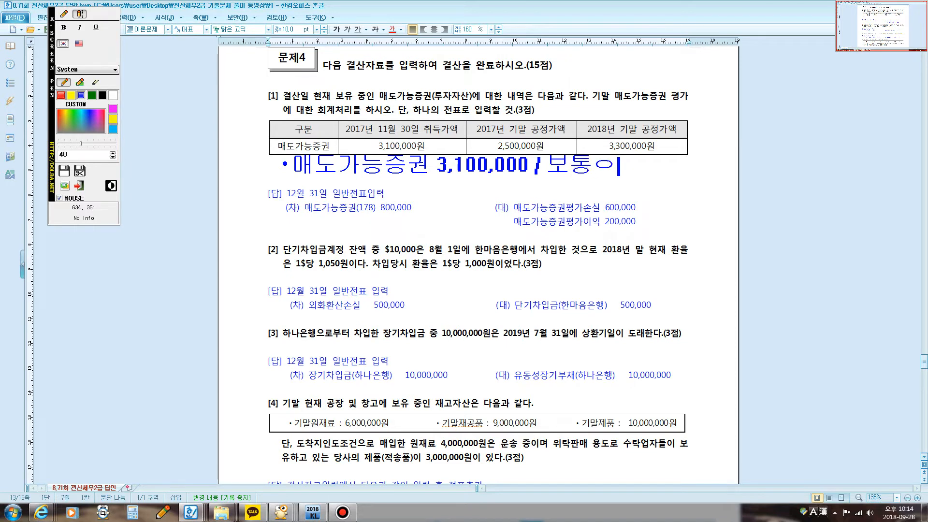
{"action": "key", "text": "BackSpace"}
{"action": "type", "text": "예금 3,1"}
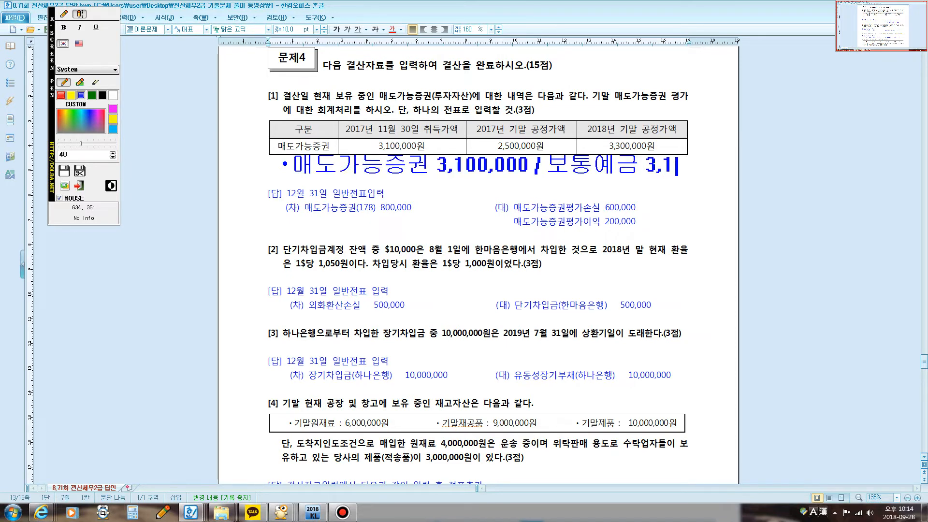
{"action": "type", "text": "00,000"}
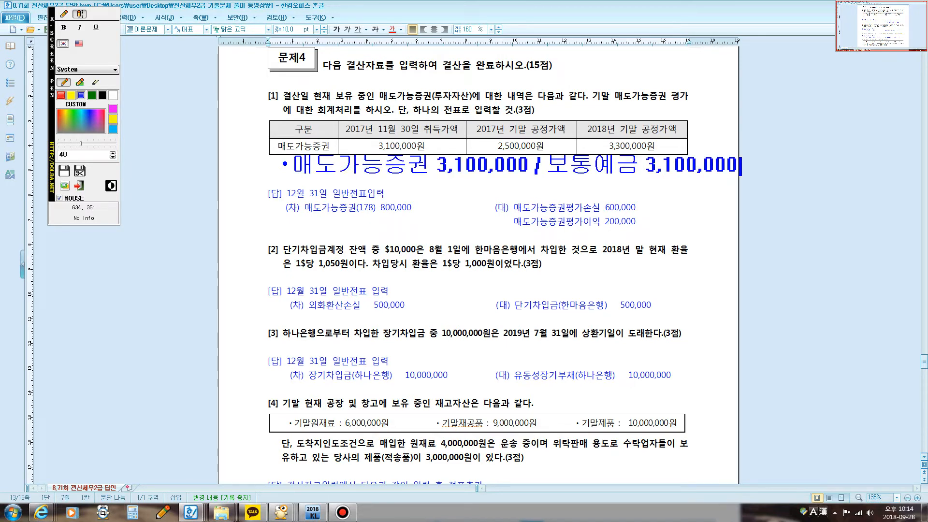
Step: Write the 2017 year-end valuation entry "매도가능증권평가손실600,000 / 매도가능증권 600,000" under the acquisition entry
{"action": "left_click", "coordinate": [293, 192]}
{"action": "type", "text": "매도가능증"}
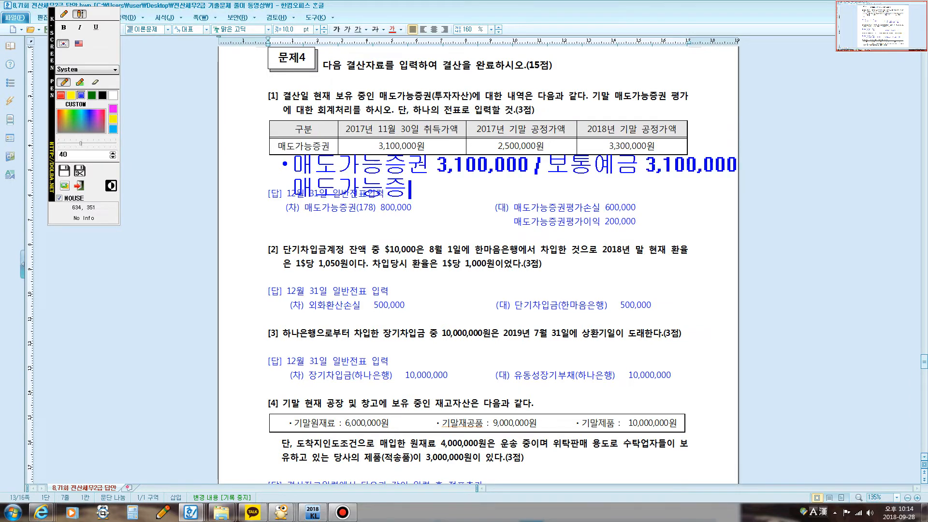
{"action": "type", "text": "권평가"}
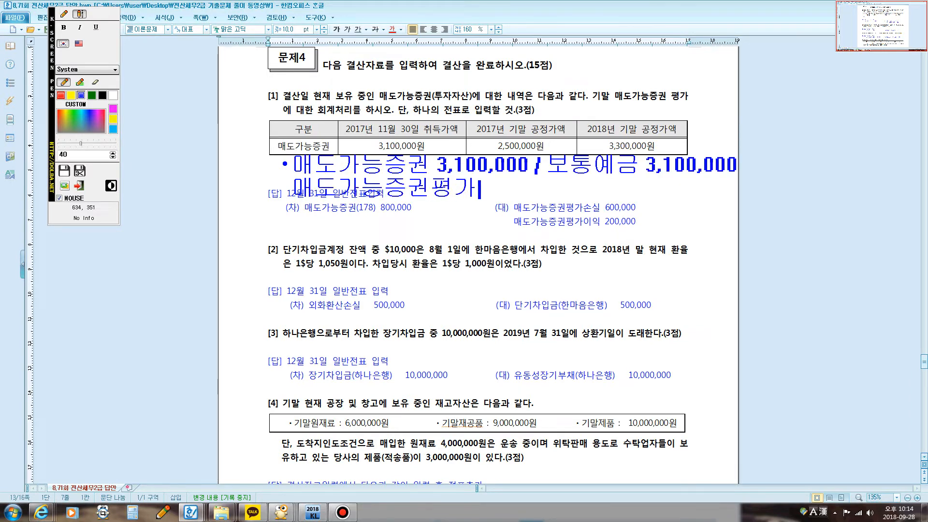
{"action": "type", "text": "손실600"}
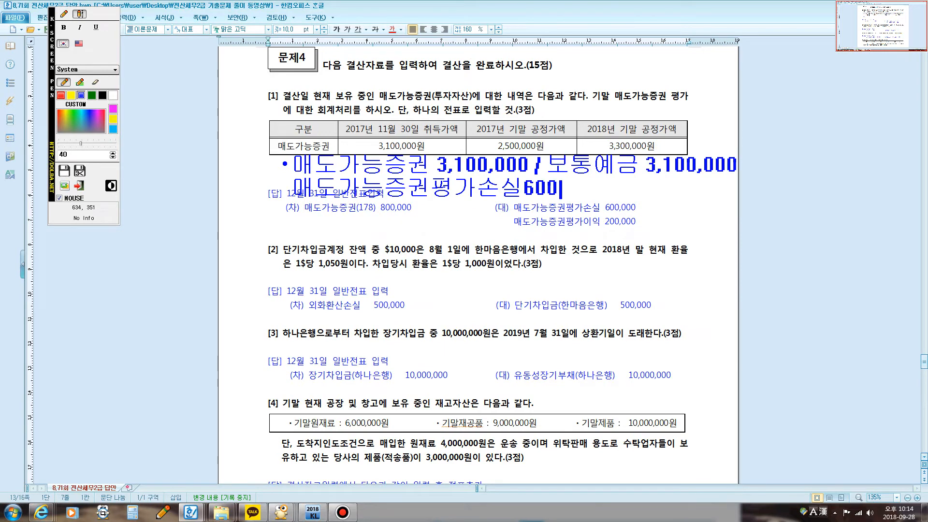
{"action": "type", "text": ",000"}
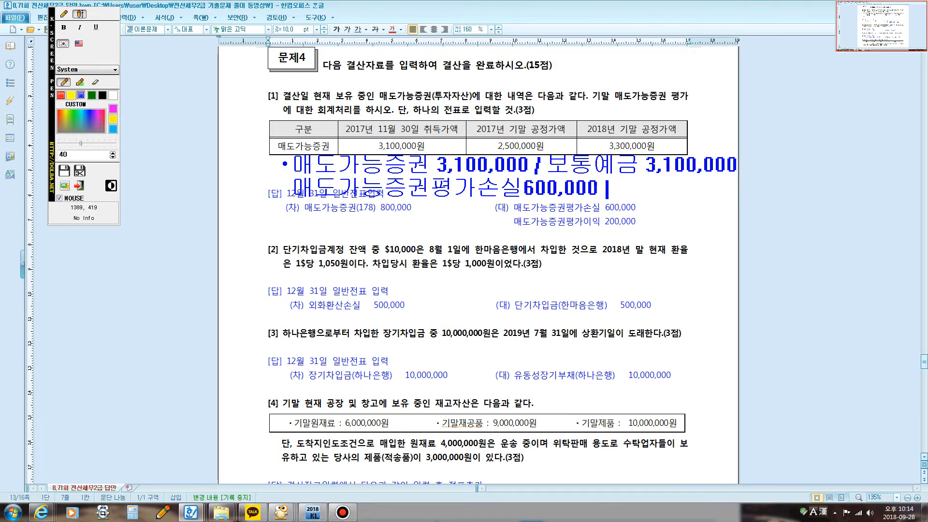
{"action": "type", "text": " / ㅁㅐ도가능증구ㅓㄴ 600,00"}
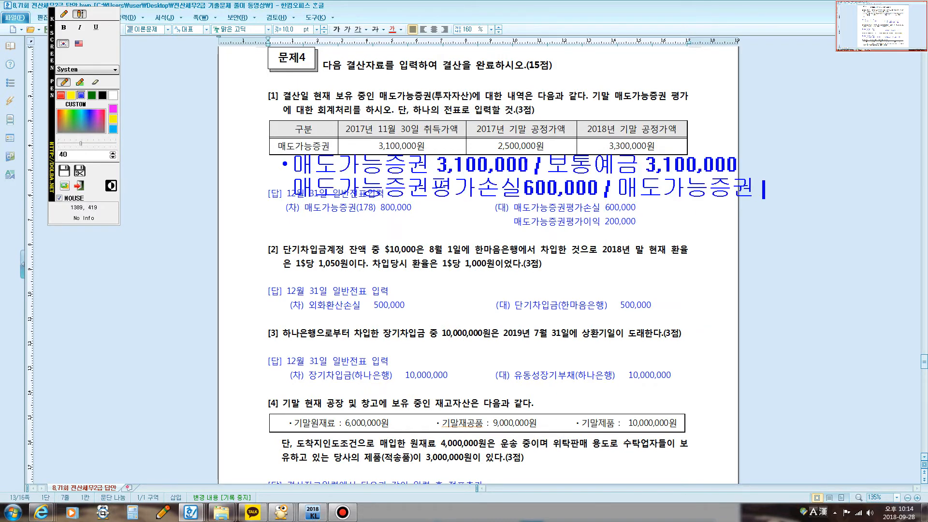
{"action": "type", "text": "00,000"}
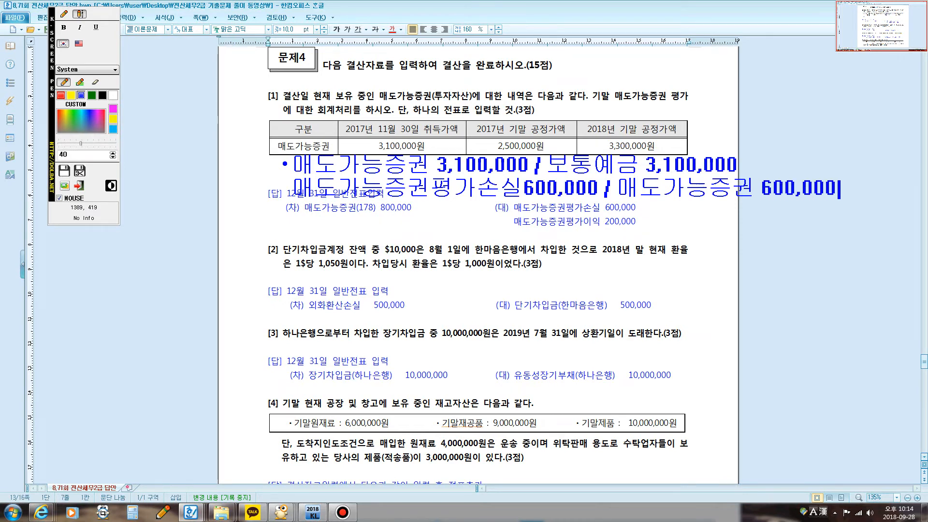
Step: Begin the 2018 valuation entry with the debit "매도가능증권 800,000 /" and underline 매도가능증권평가손실600,000 in the 2017 entry
{"action": "key", "text": "Return"}
{"action": "key", "text": "Return"}
{"action": "type", "text": "매도"}
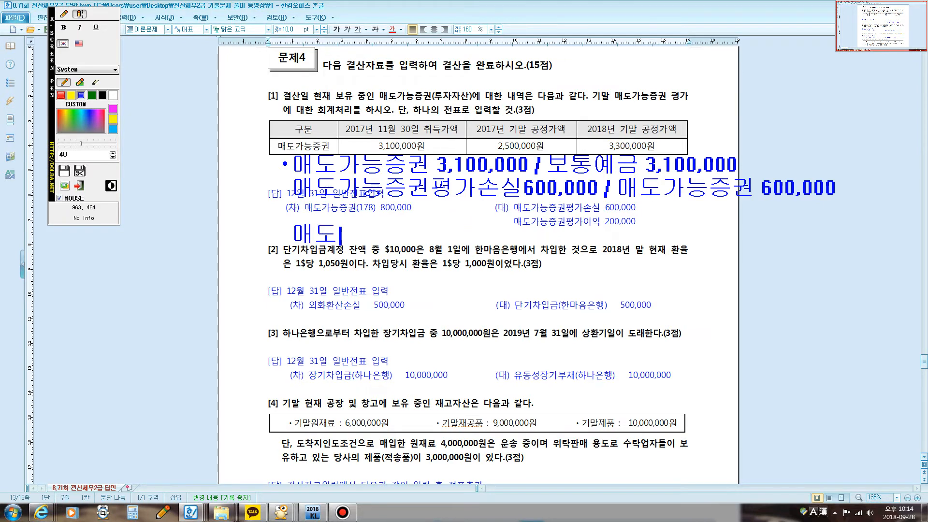
{"action": "type", "text": "가능증권 "}
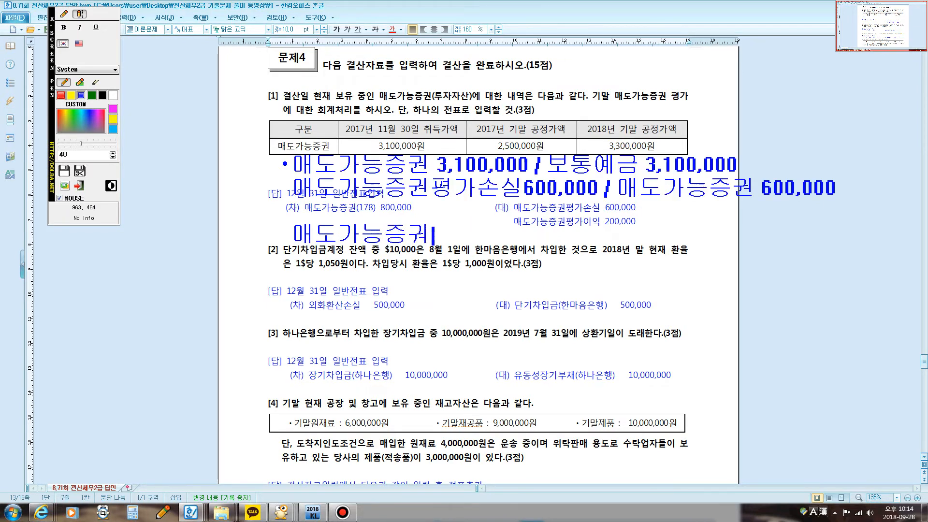
{"action": "type", "text": "800,000 /"}
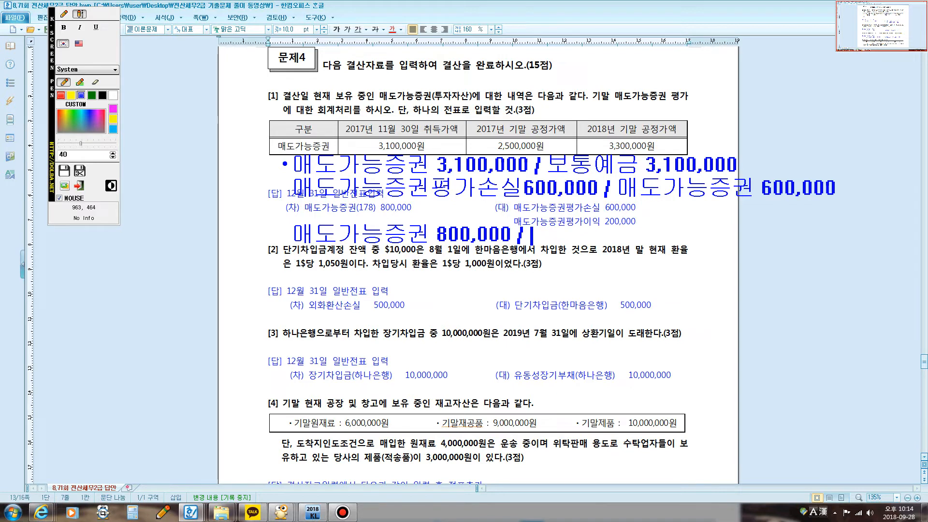
{"action": "left_click", "coordinate": [64, 14]}
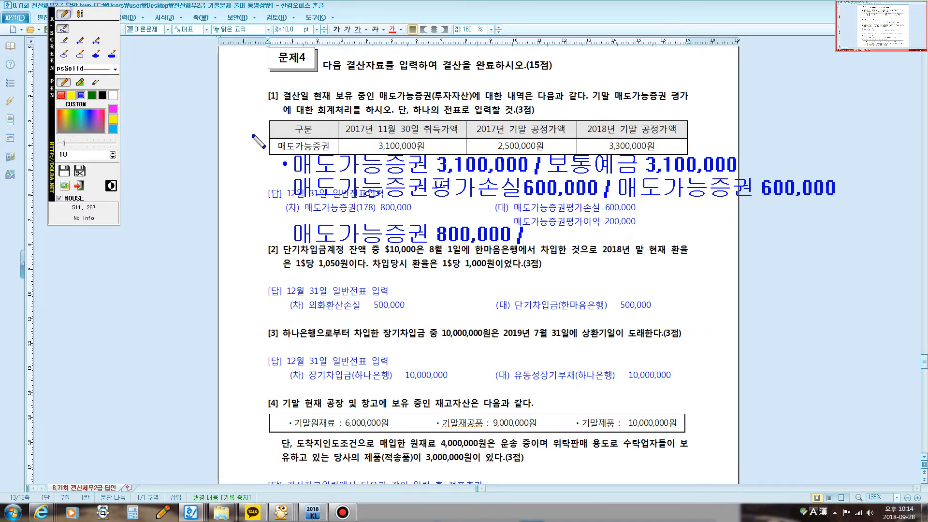
{"action": "left_click_drag", "start_coordinate": [297, 196], "coordinate": [570, 203]}
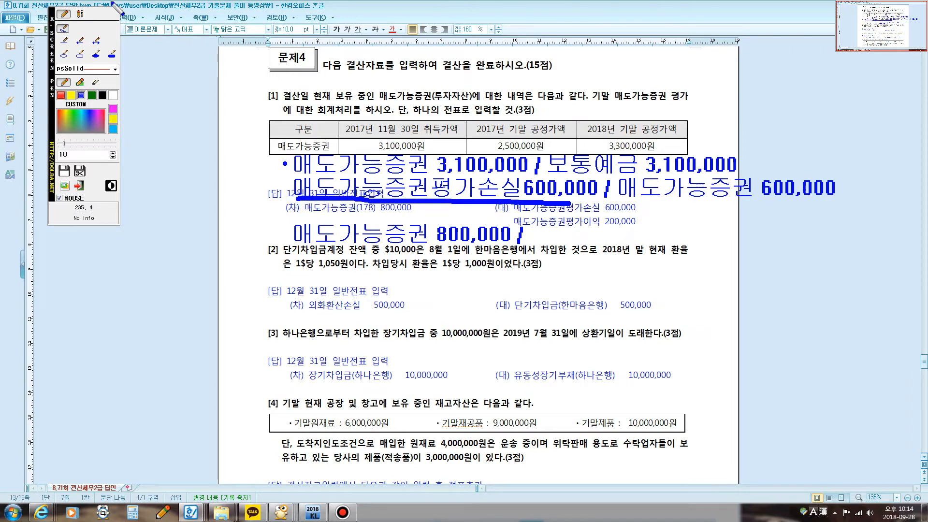
Step: Complete the 2018 entry with the credits 매도가능증권평가손실600,000 and 매도가능증권평가이익200,000 on two lines
{"action": "left_click", "coordinate": [79, 14]}
{"action": "left_click", "coordinate": [535, 232]}
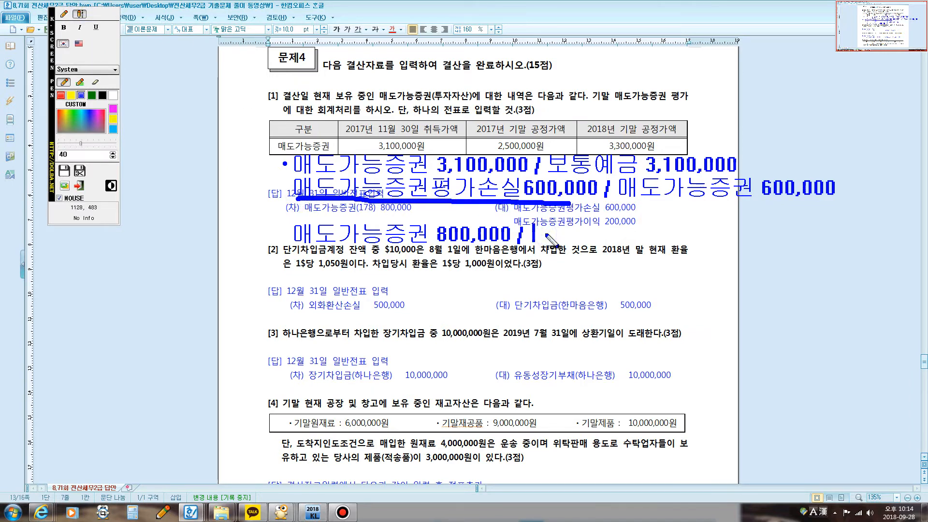
{"action": "type", "text": "매도가능"}
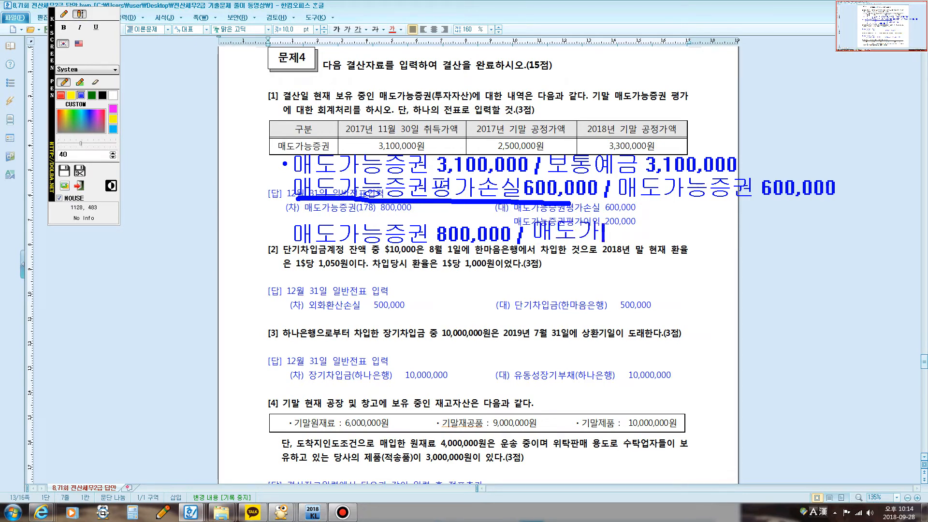
{"action": "type", "text": "증권평가"}
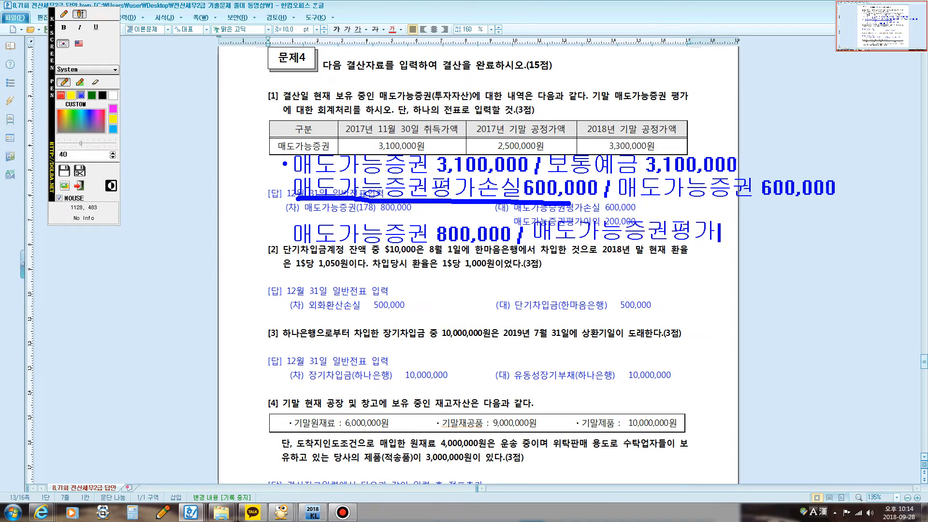
{"action": "type", "text": "손시ㄹ"}
{"action": "type", "text": "00,000 "}
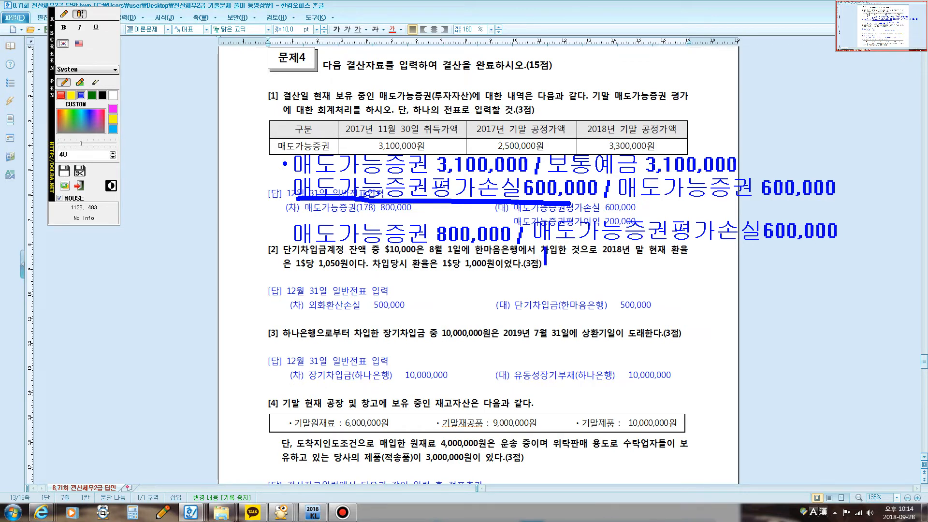
{"action": "type", "text": "매도가능"}
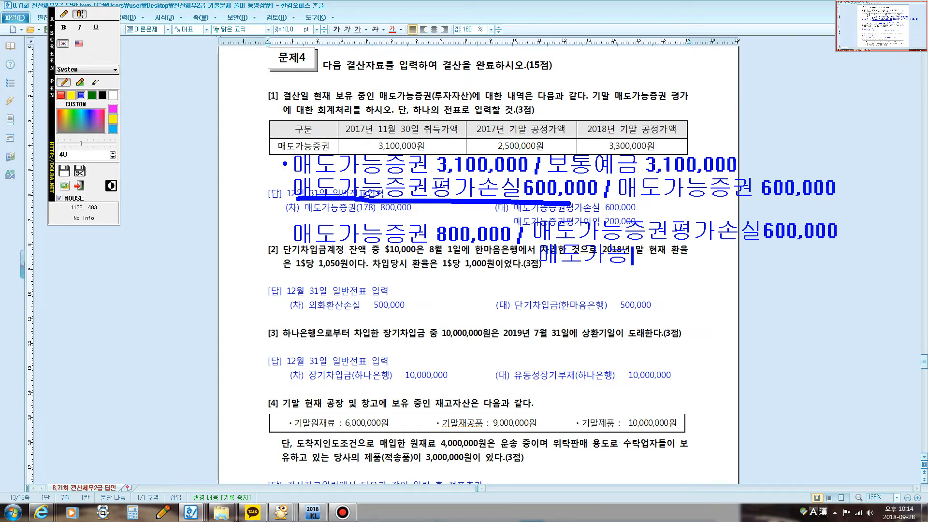
{"action": "type", "text": "증권평가이"}
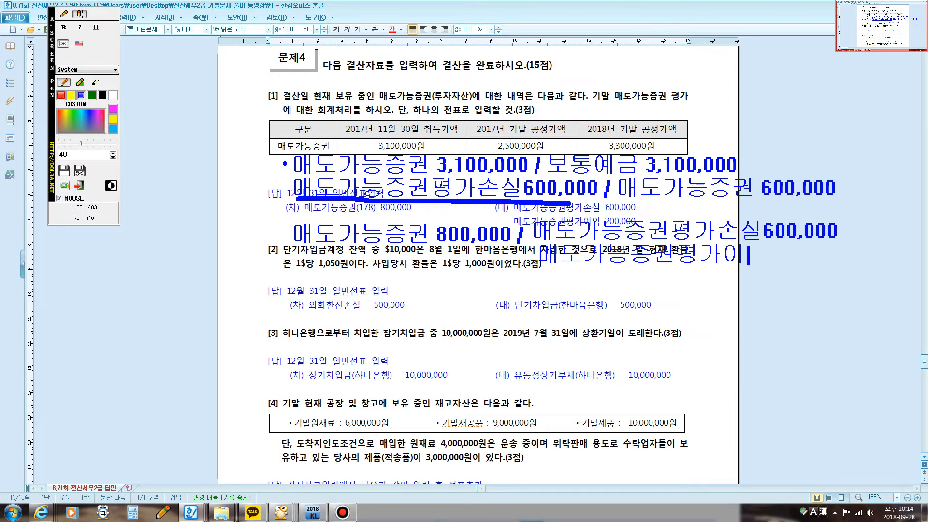
{"action": "type", "text": "익200,00"}
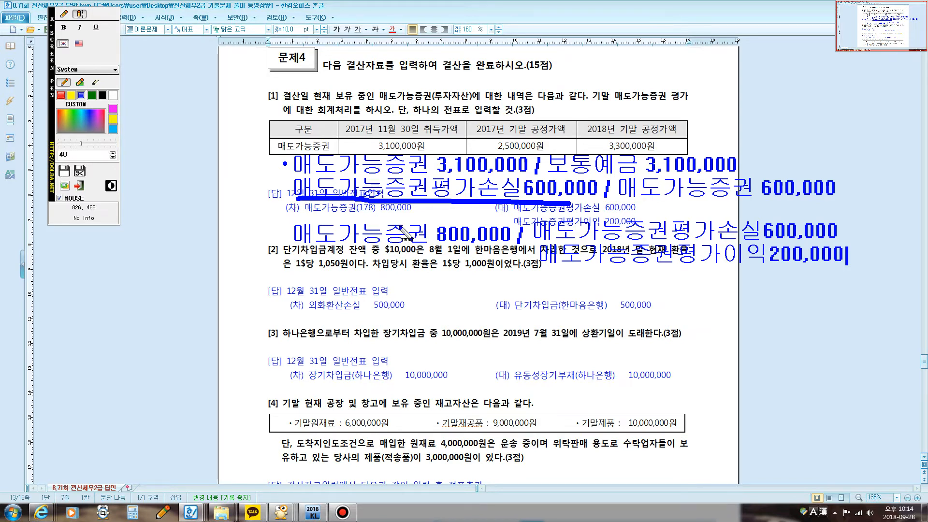
Step: Close the screen annotations and point out the 취득가액 and 2017년 기말 공정가액 amounts in the question [1] table
{"action": "key", "text": "Escape"}
{"action": "left_click_drag", "start_coordinate": [364, 149], "coordinate": [560, 151]}
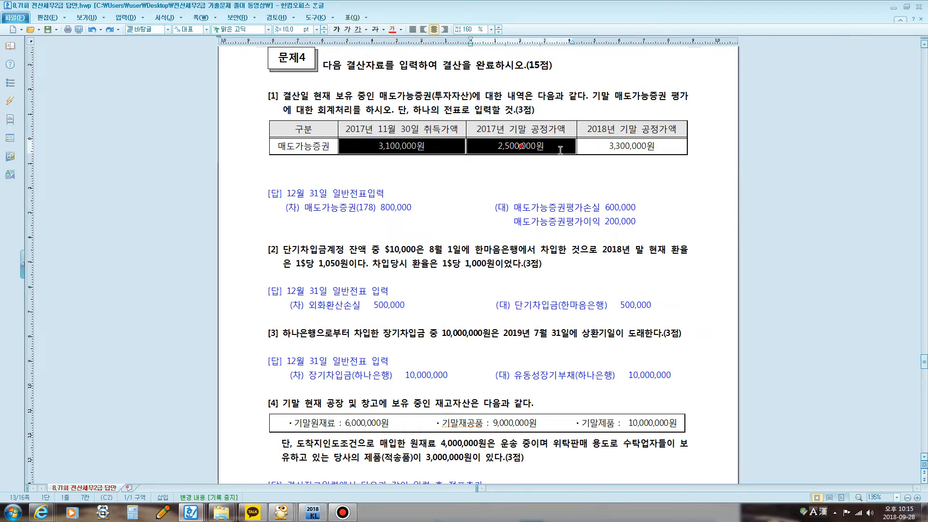
{"action": "left_click", "coordinate": [542, 175]}
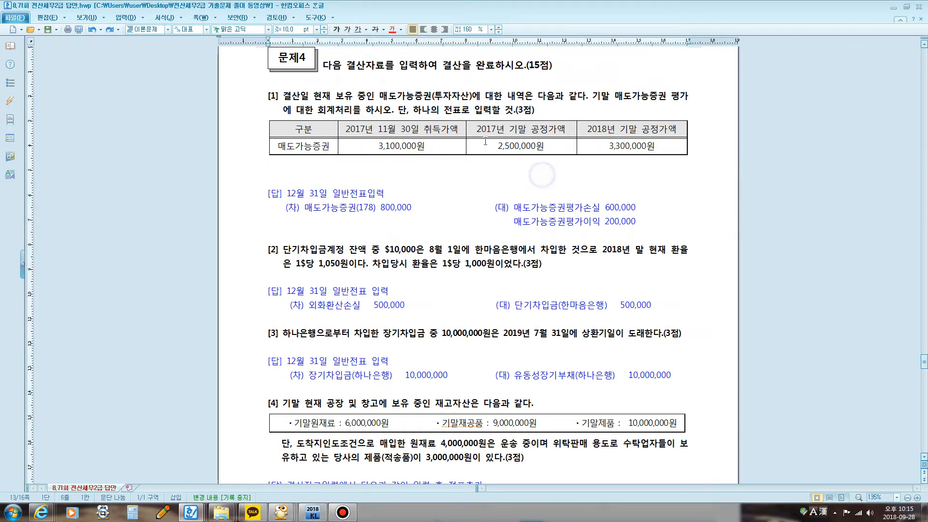
Step: Highlight the 2017 and 2018 기말 공정가액 amounts in question [1] and the 매도가능증권평가이익 200,000 line in its answer
{"action": "left_click_drag", "start_coordinate": [486, 142], "coordinate": [631, 148]}
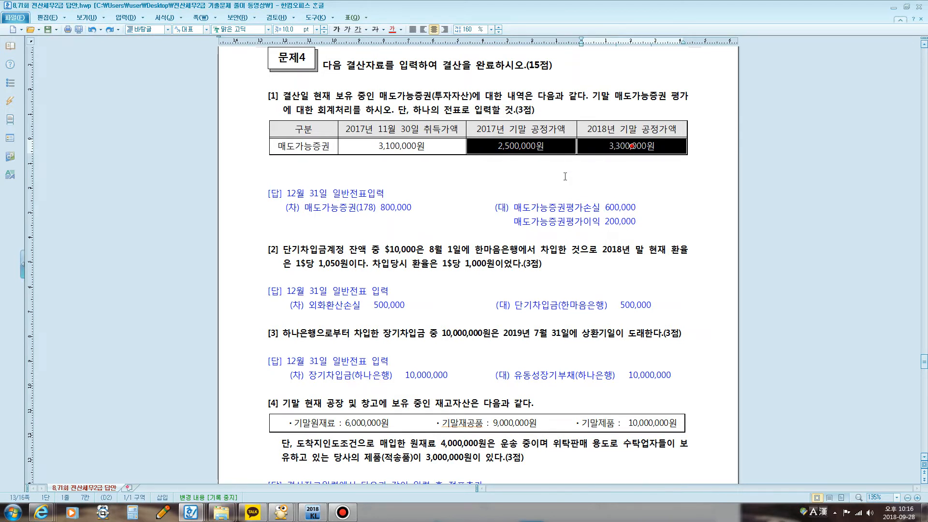
{"action": "left_click", "coordinate": [460, 164]}
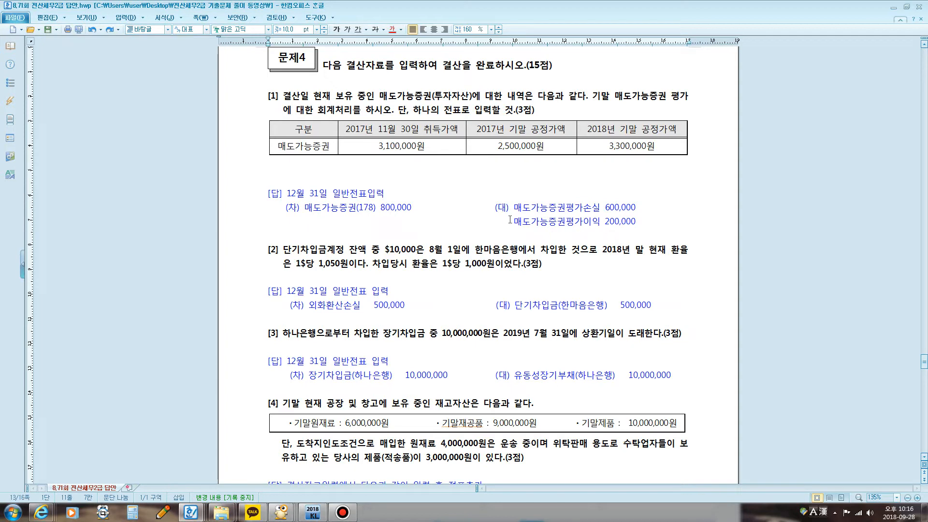
{"action": "left_click_drag", "start_coordinate": [505, 222], "coordinate": [636, 226]}
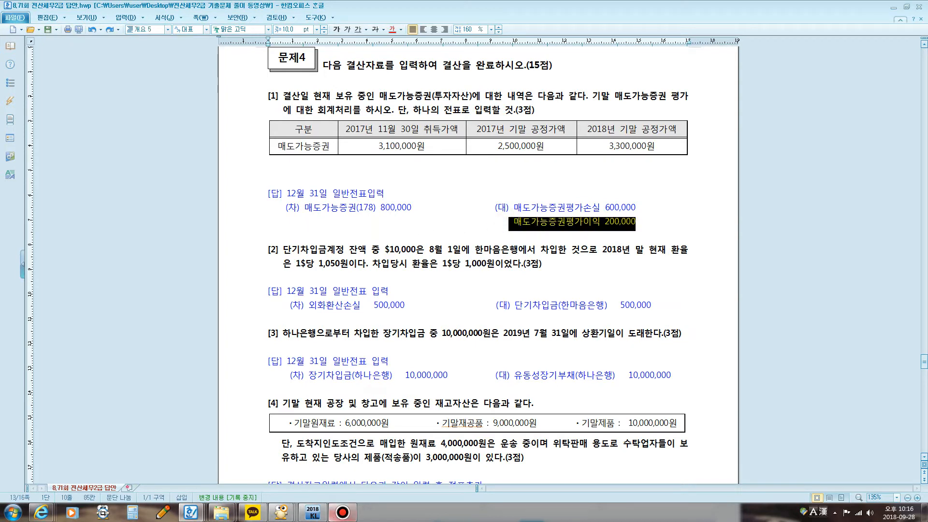
Step: Switch to KcLep and open 일반전표입력 in 회계관리 for December 31
{"action": "left_click", "coordinate": [314, 512]}
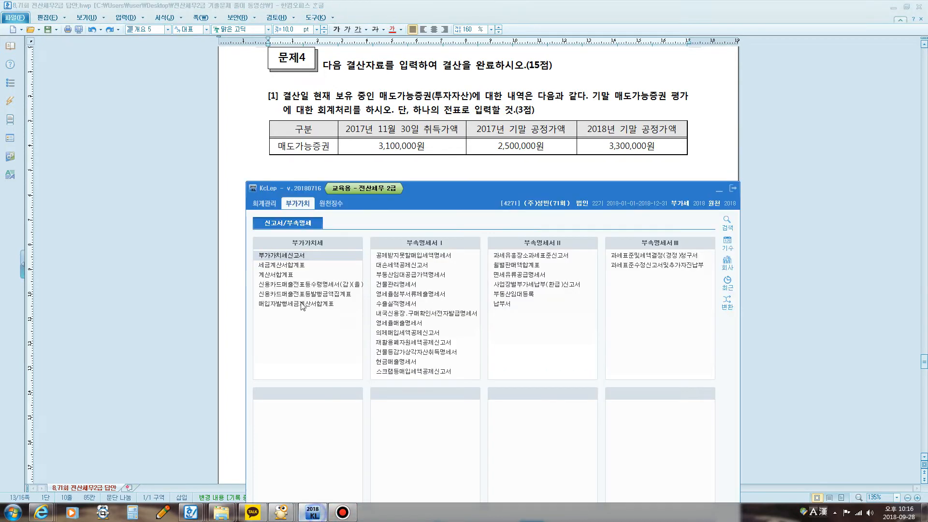
{"action": "left_click", "coordinate": [265, 203]}
{"action": "left_click", "coordinate": [275, 259]}
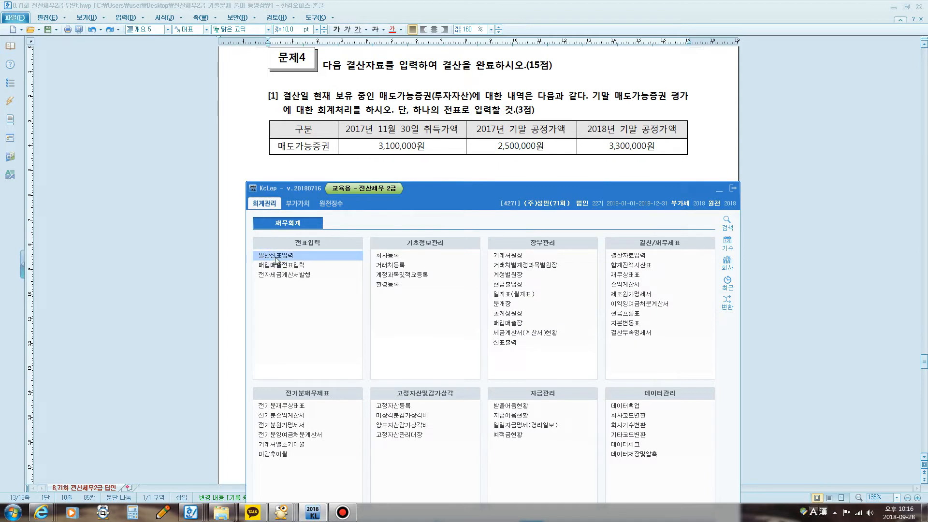
{"action": "type", "text": "1"}
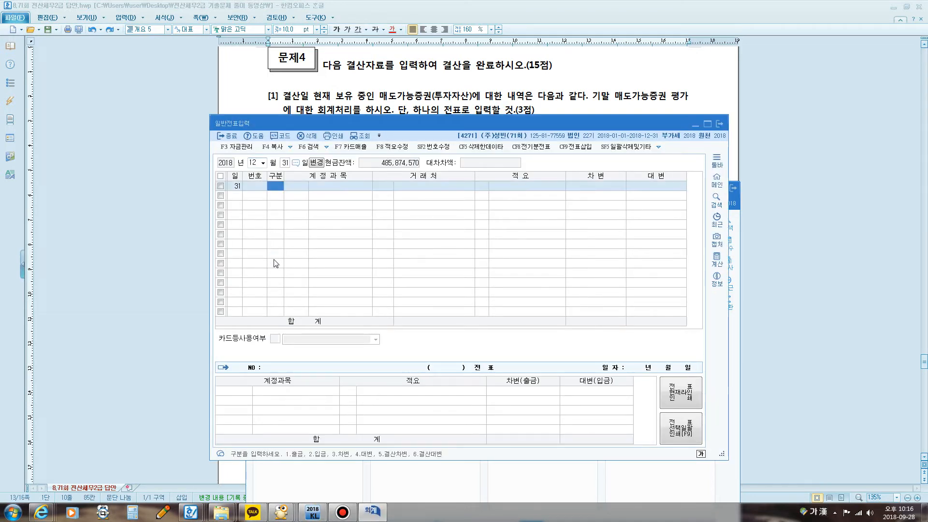
{"action": "type", "text": "2313ㅁ"}
Step: Enter the debit line for account 0178 매도가능증권 with the amount 800,000
{"action": "key", "text": "Return"}
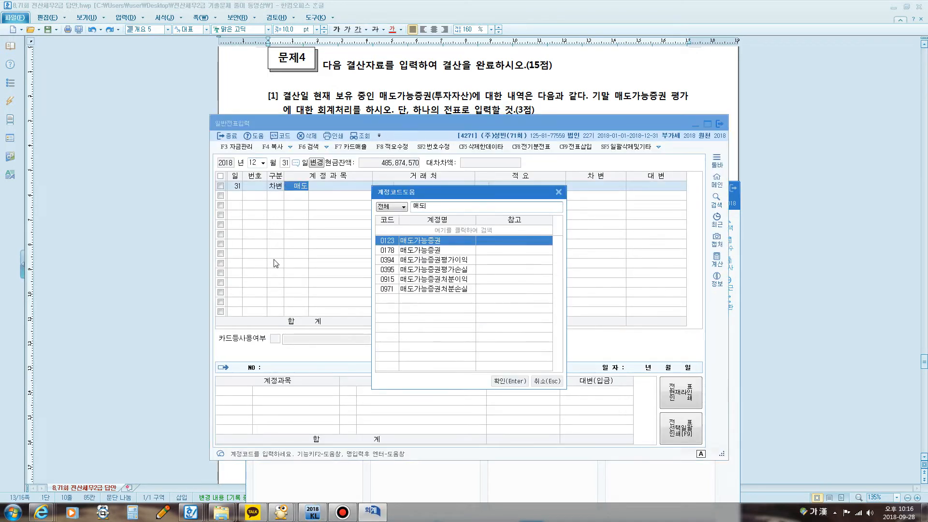
{"action": "key", "text": "Down"}
{"action": "key", "text": "Return"}
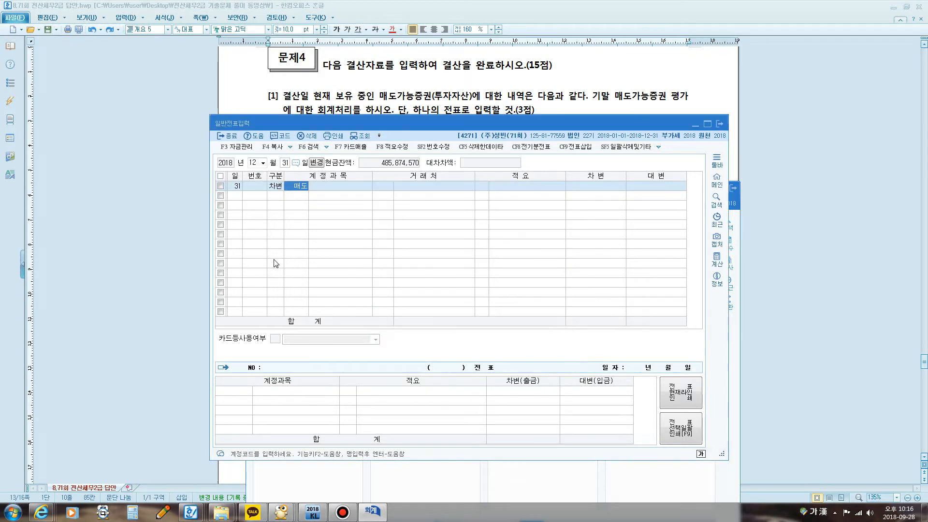
{"action": "key", "text": "Return"}
{"action": "key", "text": "Return"}
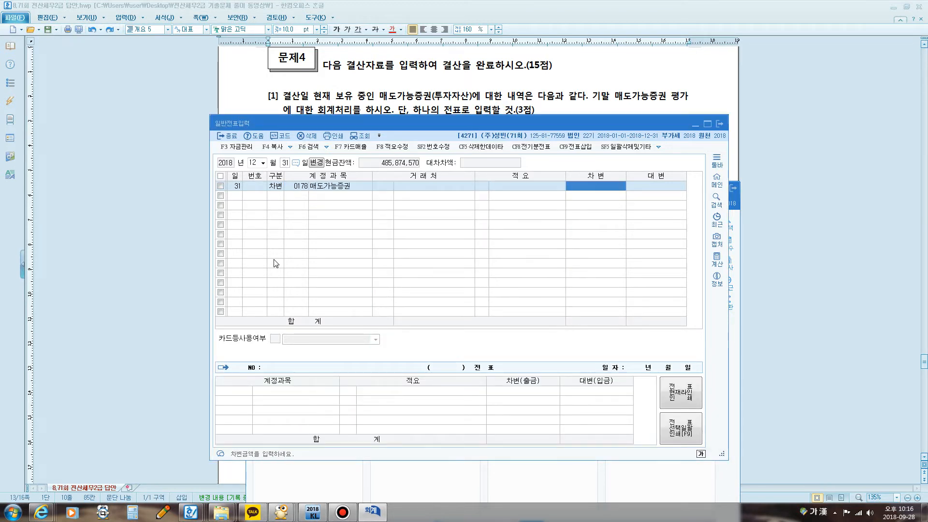
{"action": "type", "text": "800,000"}
{"action": "key", "text": "Return"}
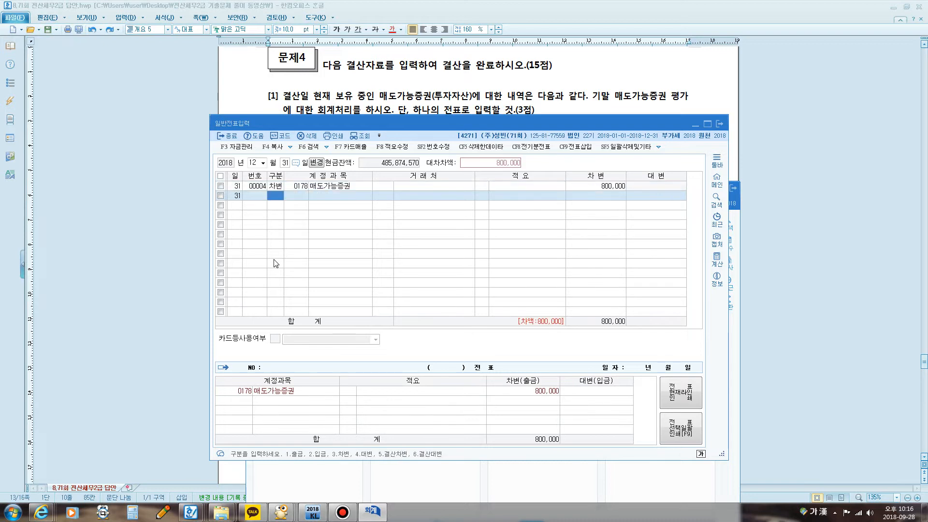
Step: Add a credit line for account 0395 매도가능증권평가손실 with the amount 600,000
{"action": "type", "text": "4"}
{"action": "key", "text": "Return"}
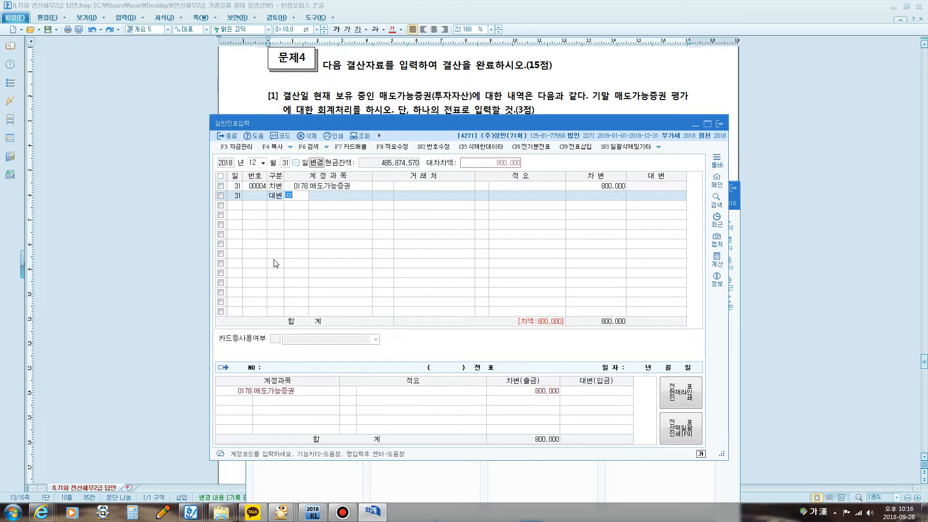
{"action": "type", "text": "매도"}
{"action": "key", "text": "Return"}
{"action": "key", "text": "Down"}
{"action": "key", "text": "Down"}
{"action": "key", "text": "Down"}
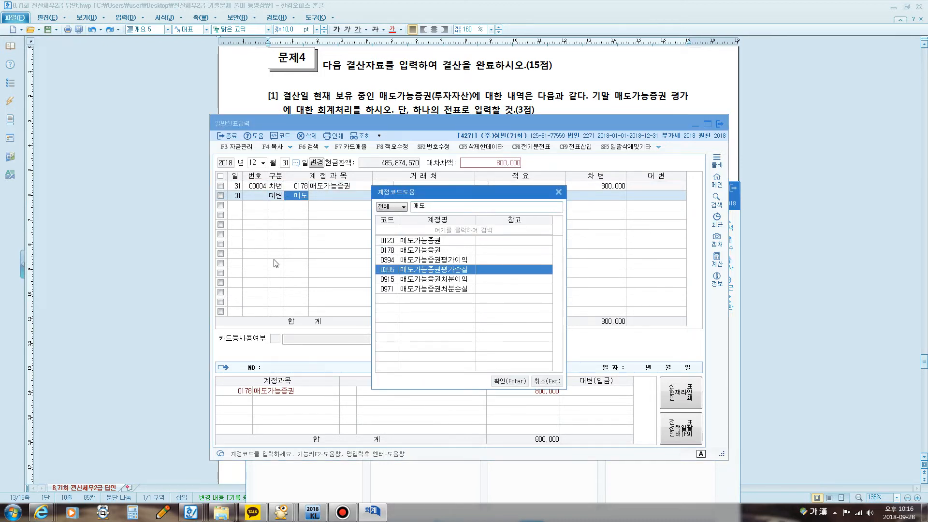
{"action": "key", "text": "Return"}
{"action": "key", "text": "Return"}
{"action": "key", "text": "Return"}
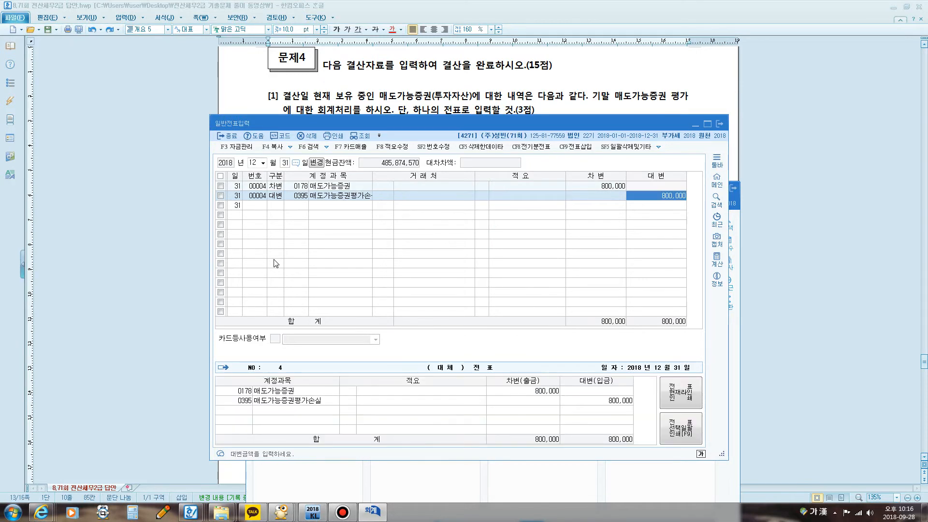
{"action": "type", "text": "600000"}
Step: Complete the question [1] voucher with a credit line for account 0394 매도가능증권평가이익 of 200,000
{"action": "key", "text": "Return"}
{"action": "type", "text": "3"}
{"action": "key", "text": "Return"}
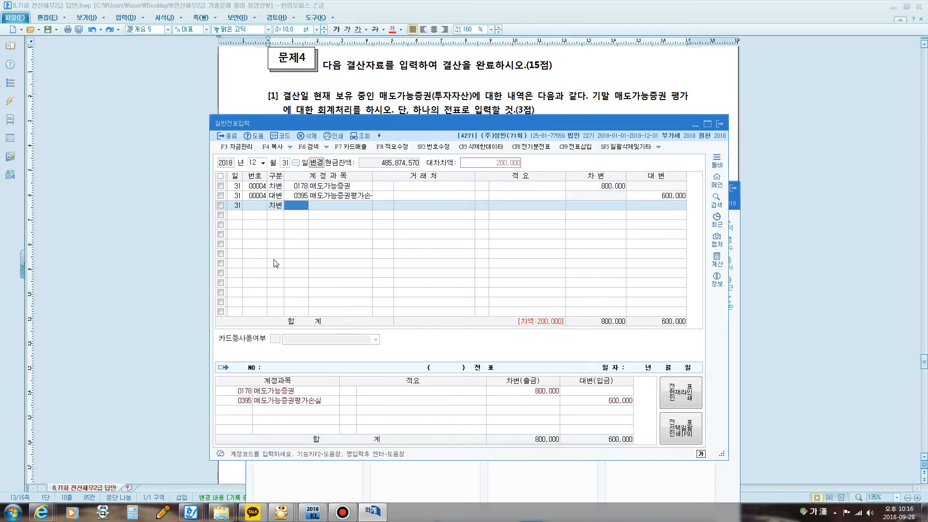
{"action": "type", "text": "ㅁ"}
{"action": "key", "text": "BackSpace"}
{"action": "key", "text": "Left"}
{"action": "type", "text": "4ㅁㅐ도"}
{"action": "key", "text": "Return"}
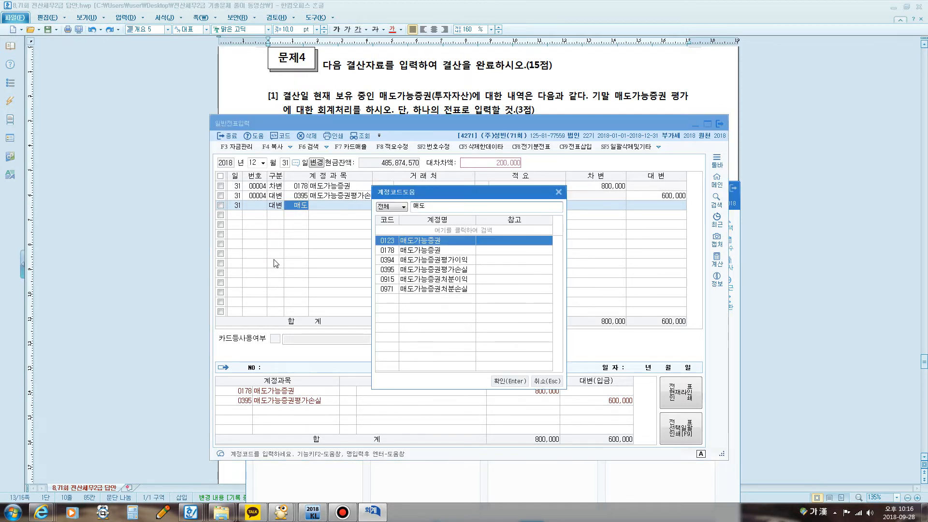
{"action": "key", "text": "Down"}
{"action": "key", "text": "Down"}
{"action": "key", "text": "Return"}
{"action": "key", "text": "Return"}
{"action": "key", "text": "Return"}
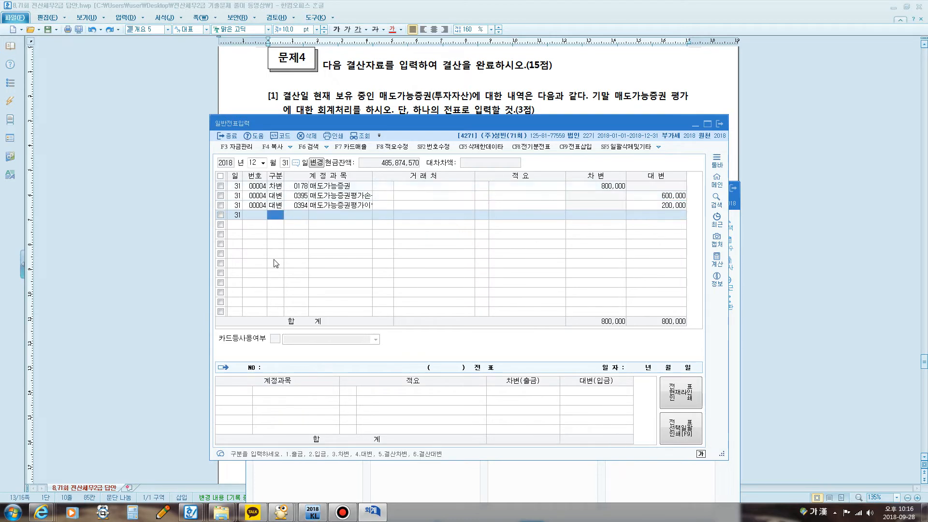
Step: Return to the exam document and highlight the $10,000 loan and the 1,000원 and 1,050원 exchange rates in question [2]
{"action": "left_click", "coordinate": [319, 54]}
{"action": "scroll", "coordinate": [344, 141], "scroll_direction": "down", "scroll_amount": 3}
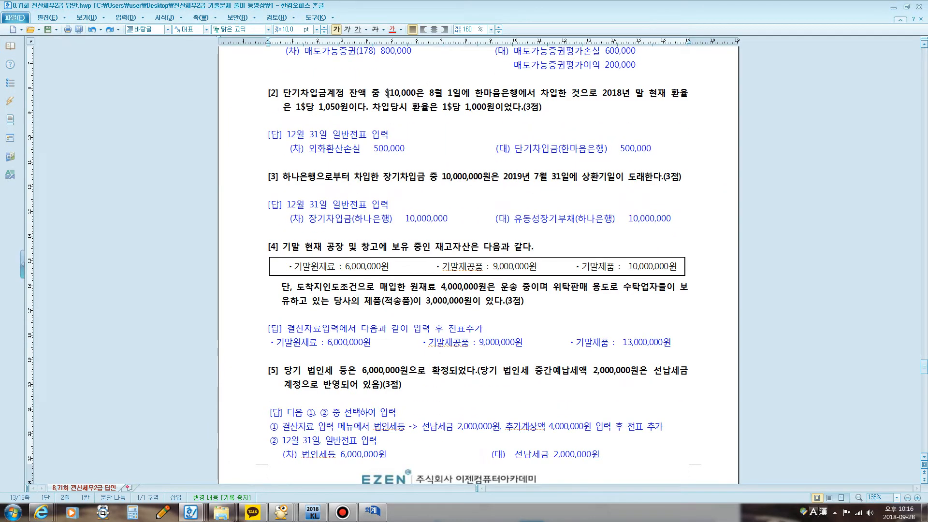
{"action": "left_click_drag", "start_coordinate": [389, 93], "coordinate": [366, 105]}
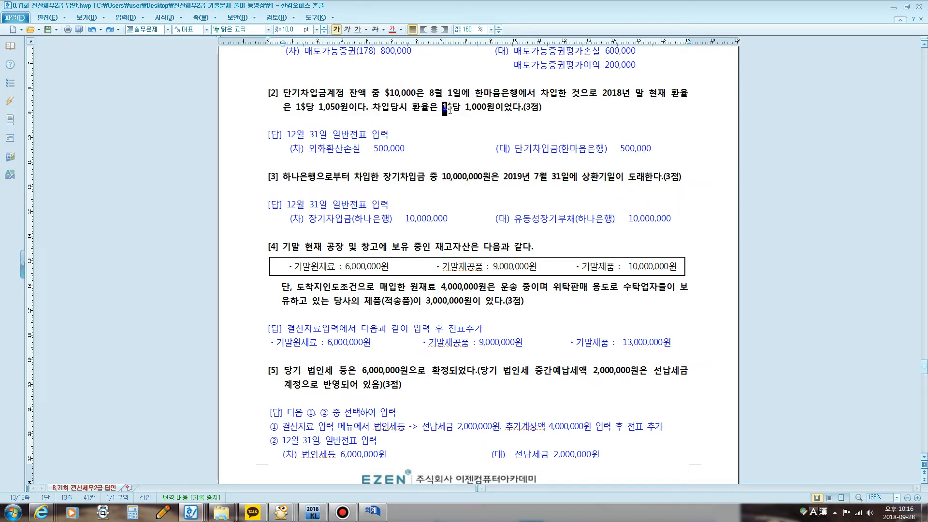
{"action": "left_click_drag", "start_coordinate": [442, 107], "coordinate": [495, 107]}
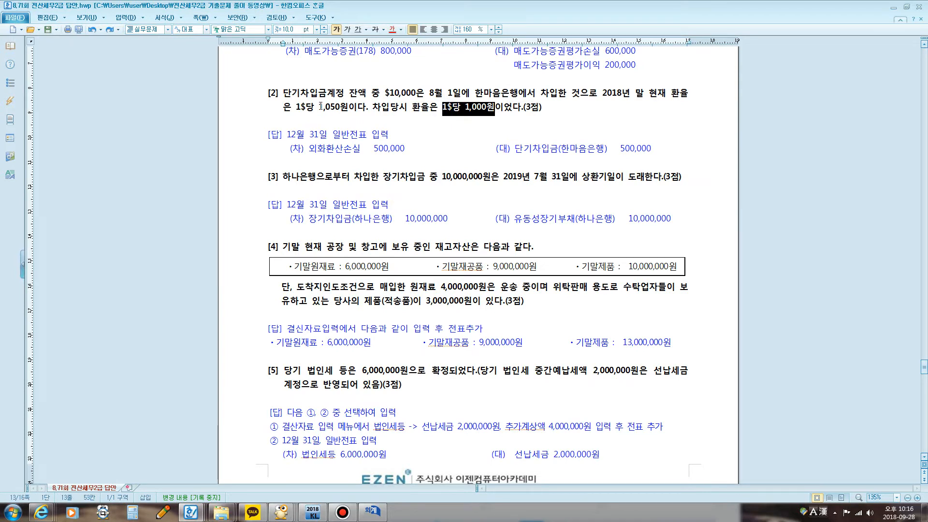
{"action": "left_click_drag", "start_coordinate": [319, 106], "coordinate": [348, 106]}
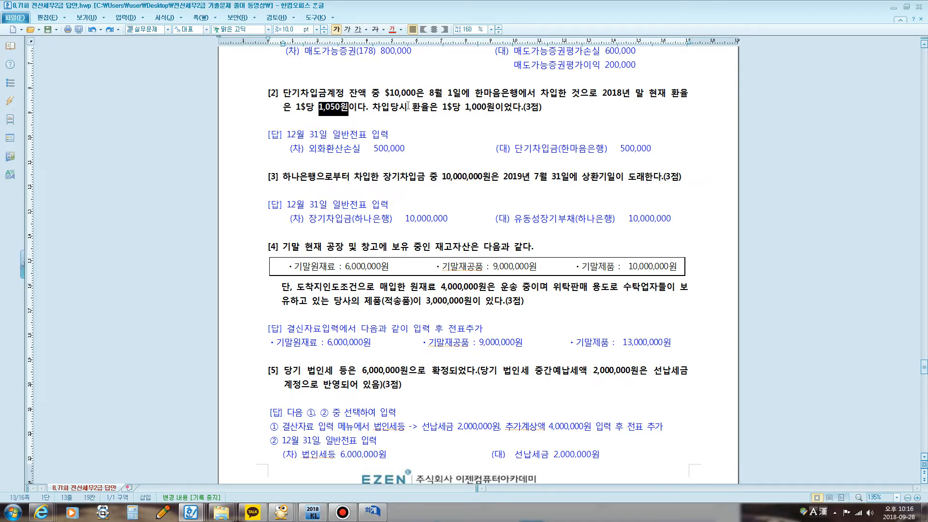
Step: Circle $10,000 and mark the link between the two exchange rates in question [2] with the screen pen, then close the annotations
{"action": "key", "text": "F2"}
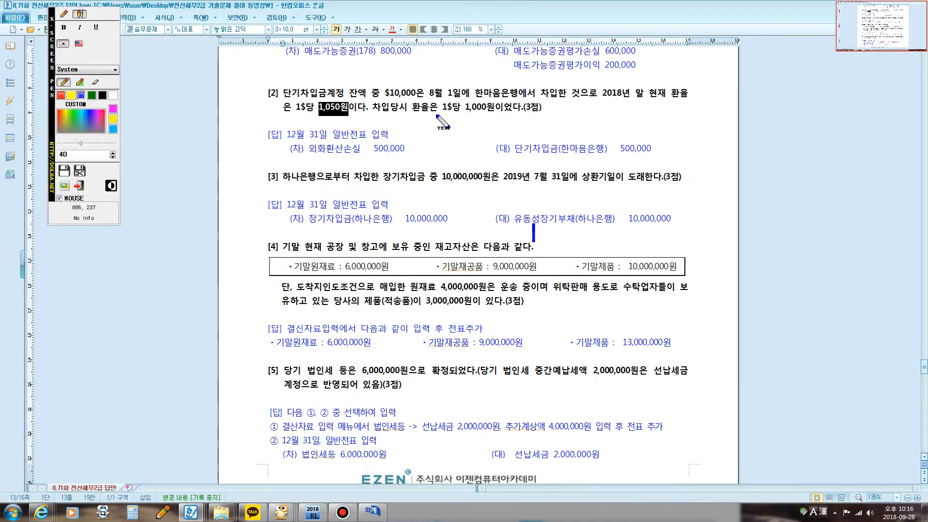
{"action": "left_click", "coordinate": [439, 111]}
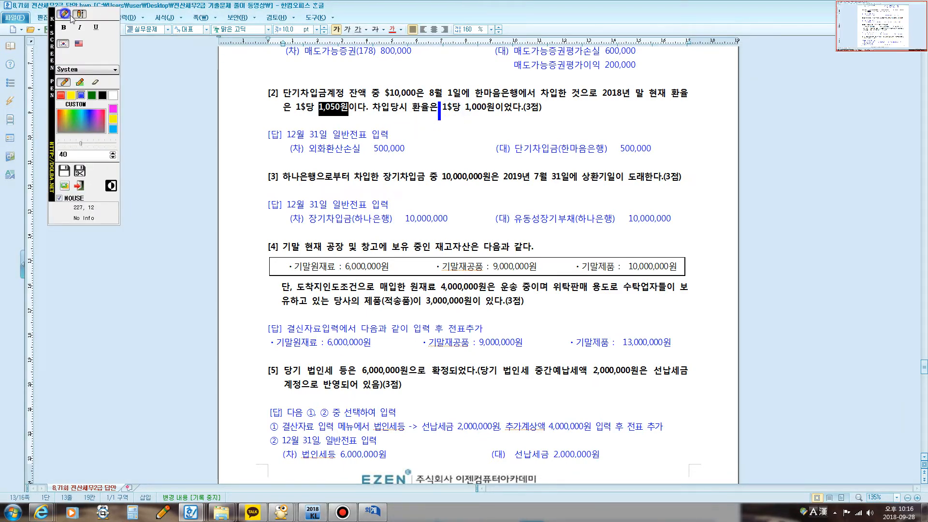
{"action": "left_click", "coordinate": [63, 13]}
{"action": "mouse_move", "coordinate": [447, 111]}
{"action": "left_mouse_down"}
{"action": "mouse_move", "coordinate": [388, 124]}
{"action": "mouse_move", "coordinate": [348, 119]}
{"action": "mouse_move", "coordinate": [406, 103]}
{"action": "mouse_move", "coordinate": [430, 81]}
{"action": "mouse_move", "coordinate": [385, 94]}
{"action": "mouse_move", "coordinate": [415, 123]}
{"action": "mouse_move", "coordinate": [425, 104]}
{"action": "mouse_move", "coordinate": [432, 111]}
{"action": "left_mouse_up"}
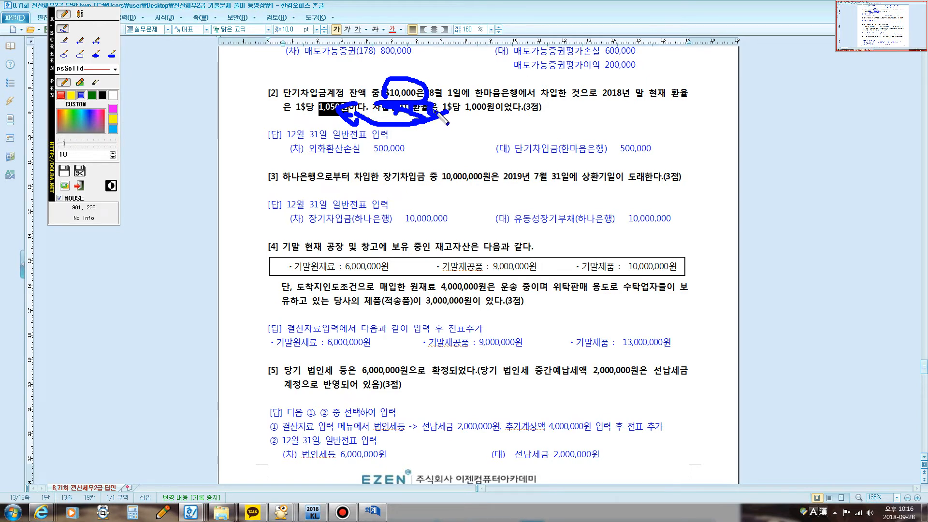
{"action": "key", "text": "Escape"}
Step: Switch back to the KcLep voucher screen, uncover question [2], and enter a debit to account 0955 외화환산손실 of 500,000
{"action": "left_click", "coordinate": [365, 507]}
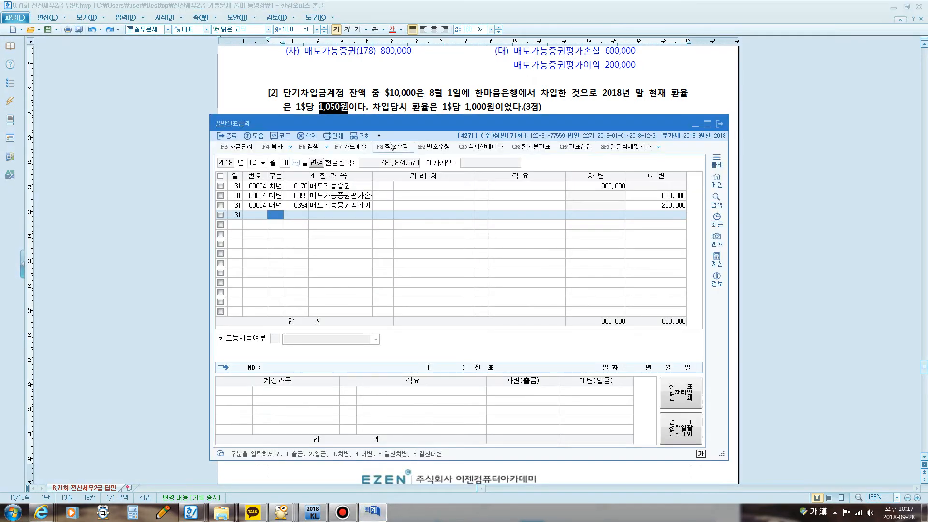
{"action": "left_click_drag", "start_coordinate": [381, 158], "coordinate": [381, 169]}
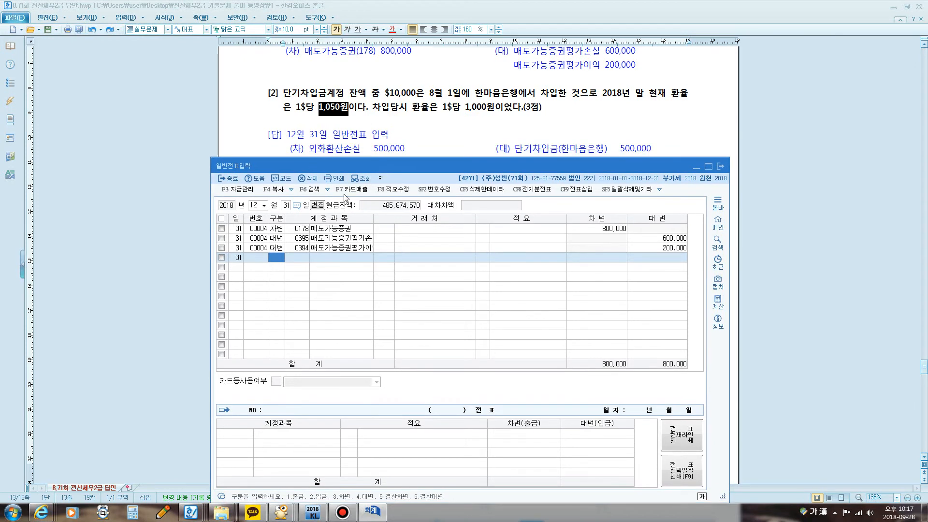
{"action": "type", "text": "3"}
{"action": "key", "text": "Return"}
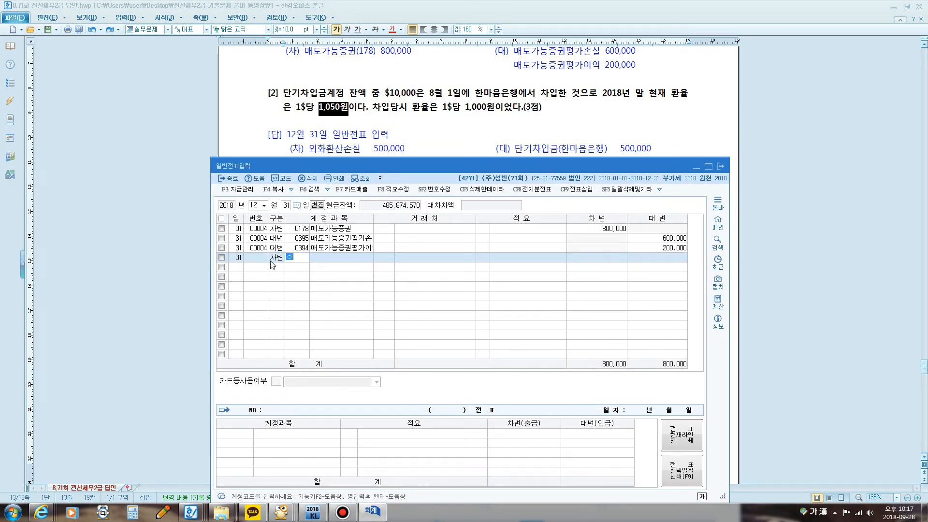
{"action": "key", "text": "Return"}
{"action": "key", "text": "Down"}
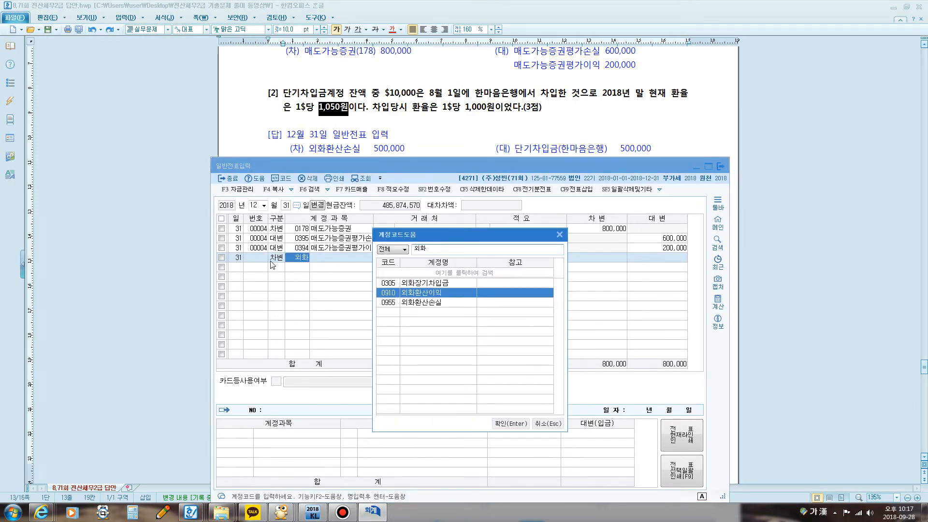
{"action": "key", "text": "Down"}
{"action": "key", "text": "Return"}
{"action": "key", "text": "Return"}
{"action": "type", "text": "500,000"}
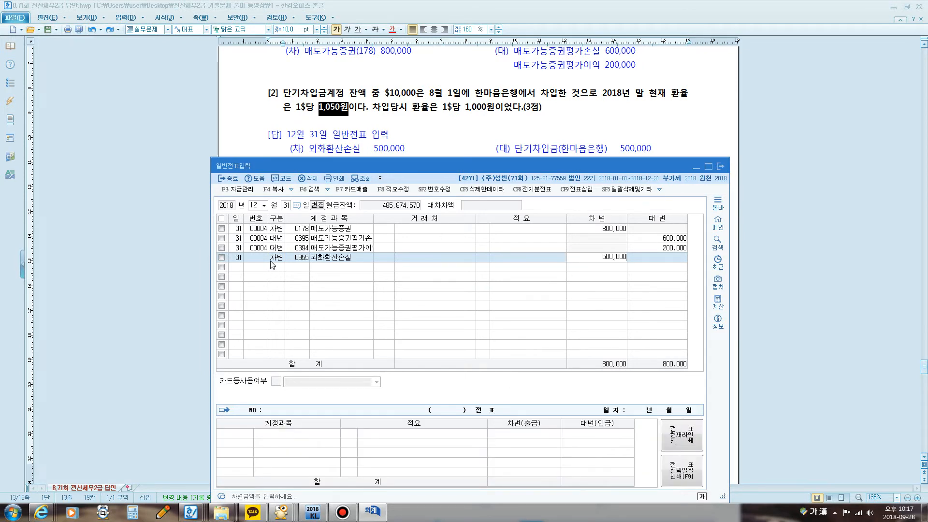
Step: Add a credit line for account 0260 단기차입금 with 한마음은행 as the 거래처 and the amount 500,000
{"action": "key", "text": "Return"}
{"action": "type", "text": "4"}
{"action": "key", "text": "Return"}
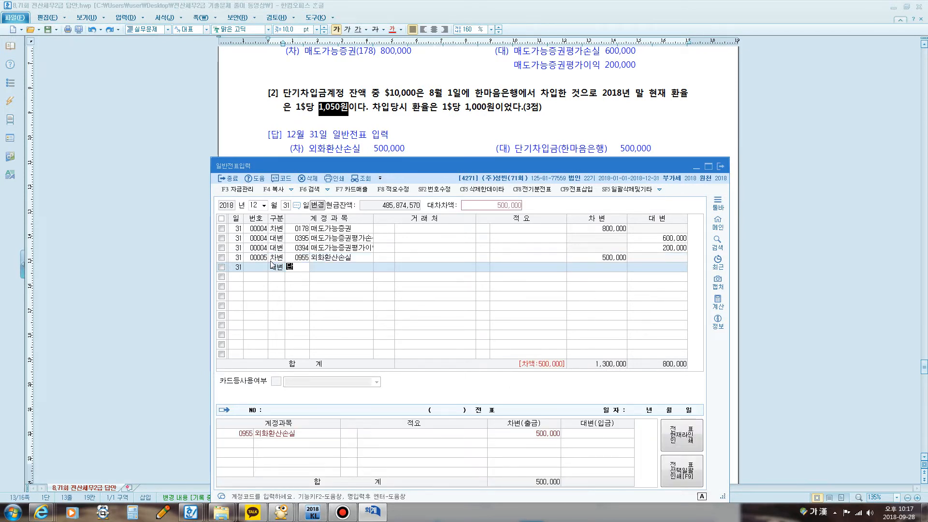
{"action": "type", "text": "단기"}
{"action": "key", "text": "Return"}
{"action": "type", "text": "차"}
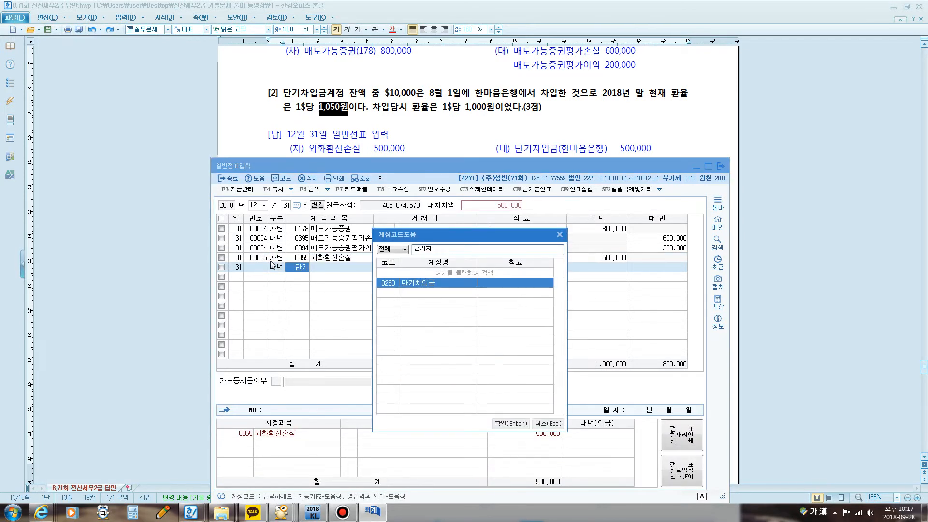
{"action": "key", "text": "Return"}
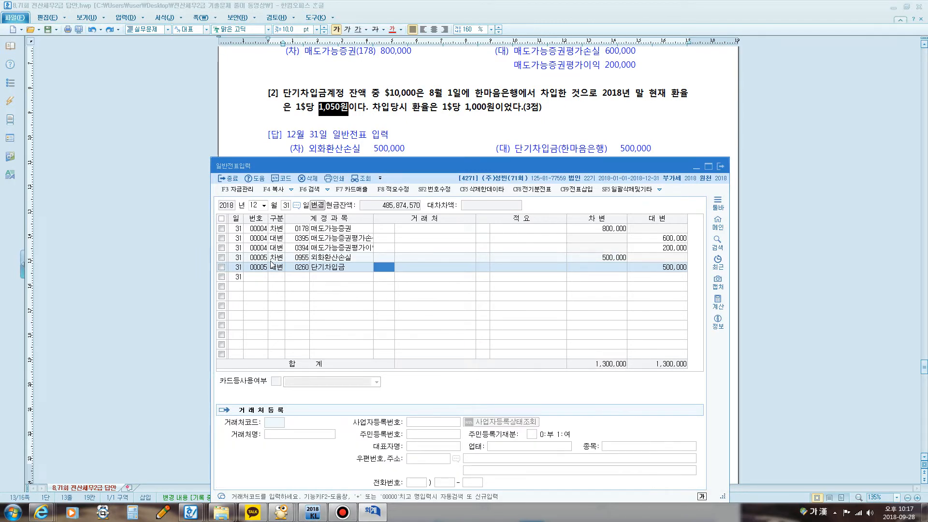
{"action": "type", "text": "한마"}
{"action": "key", "text": "Return"}
{"action": "key", "text": "Return"}
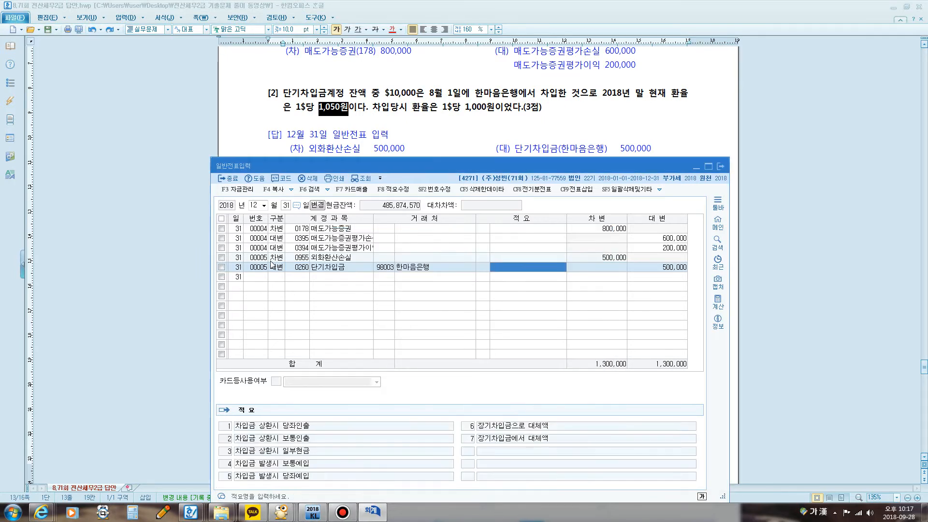
{"action": "key", "text": "Return"}
Step: Bring up question [3] in the exam document, then return to the voucher screen and start a debit line with account 0293 장기차입금
{"action": "left_click", "coordinate": [428, 140]}
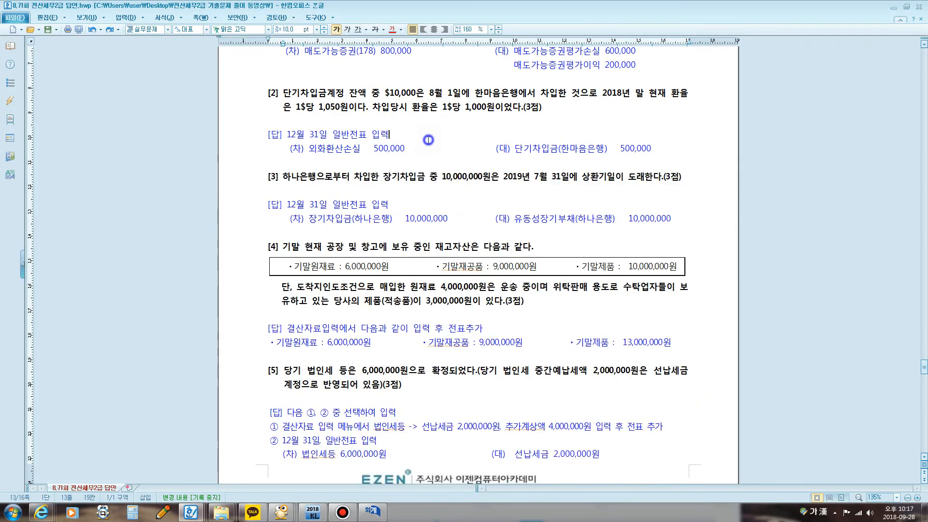
{"action": "scroll", "coordinate": [429, 138], "scroll_direction": "down", "scroll_amount": 3}
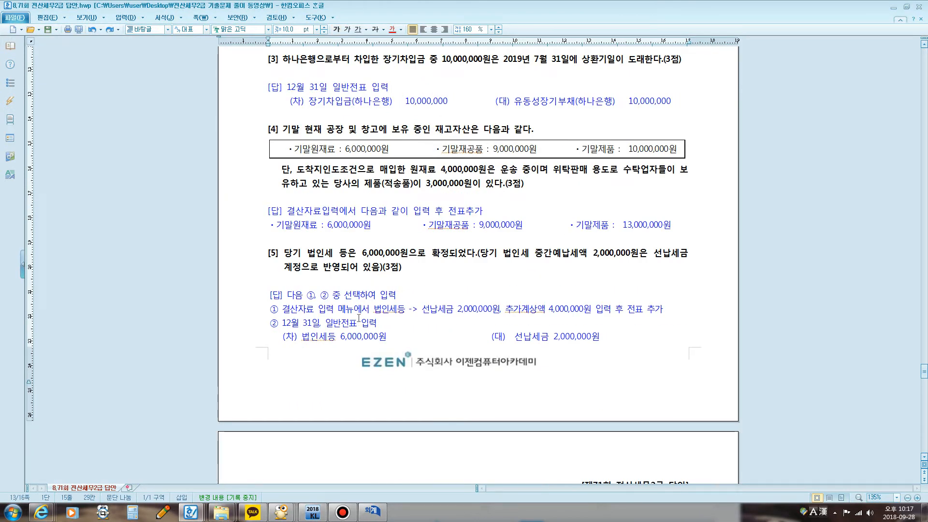
{"action": "left_click", "coordinate": [372, 511]}
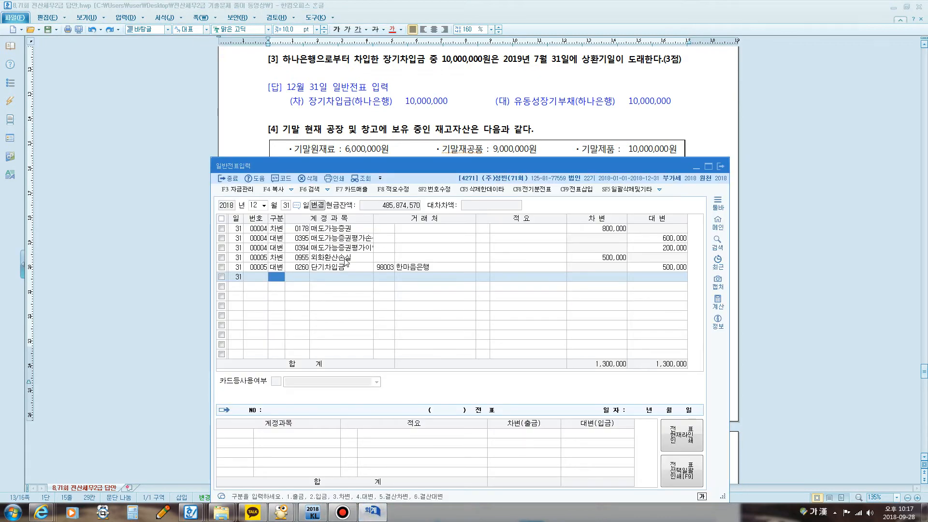
{"action": "type", "text": "3"}
{"action": "key", "text": "Return"}
{"action": "type", "text": "ㅈ기"}
{"action": "key", "text": "Return"}
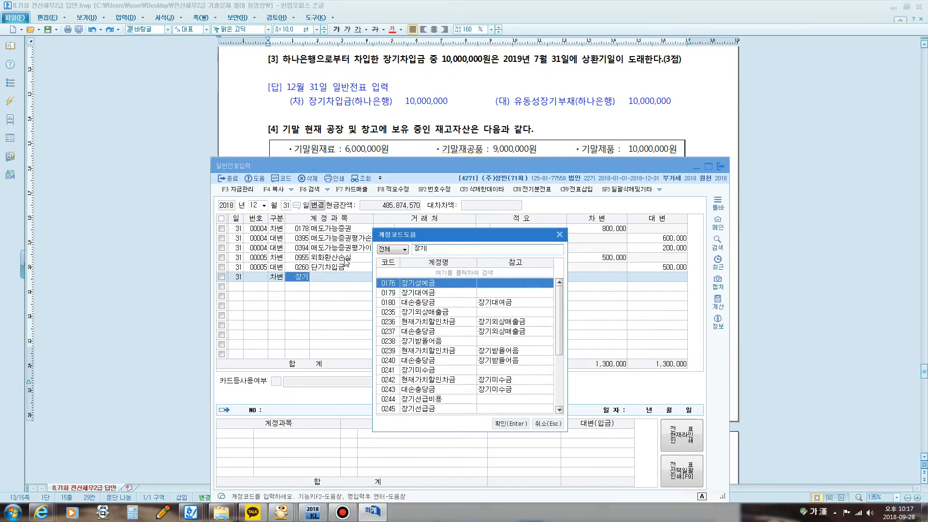
{"action": "key", "text": "Page_Down"}
{"action": "key", "text": "Return"}
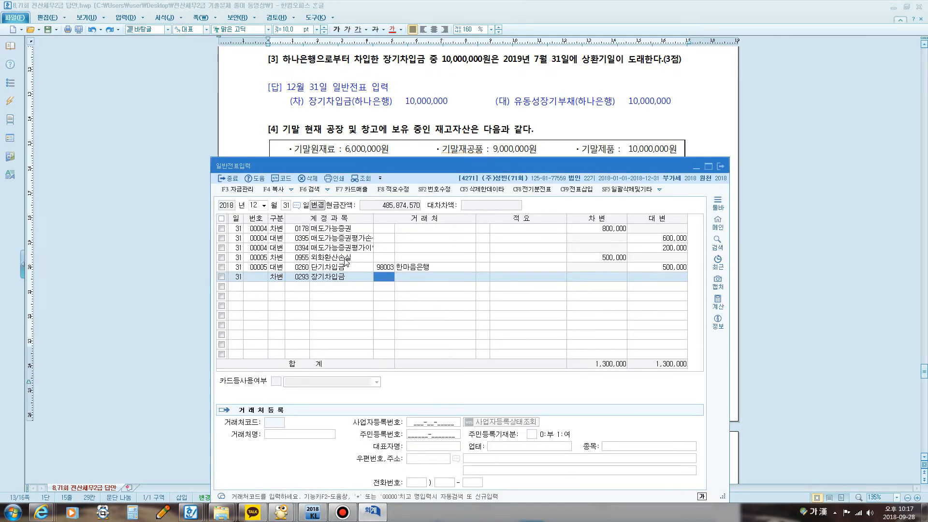
Step: Set the 장기차입금 line's 거래처 to 98001 하나은행 and its debit amount to 10,000,000
{"action": "type", "text": "한ㅏ"}
{"action": "key", "text": "Return"}
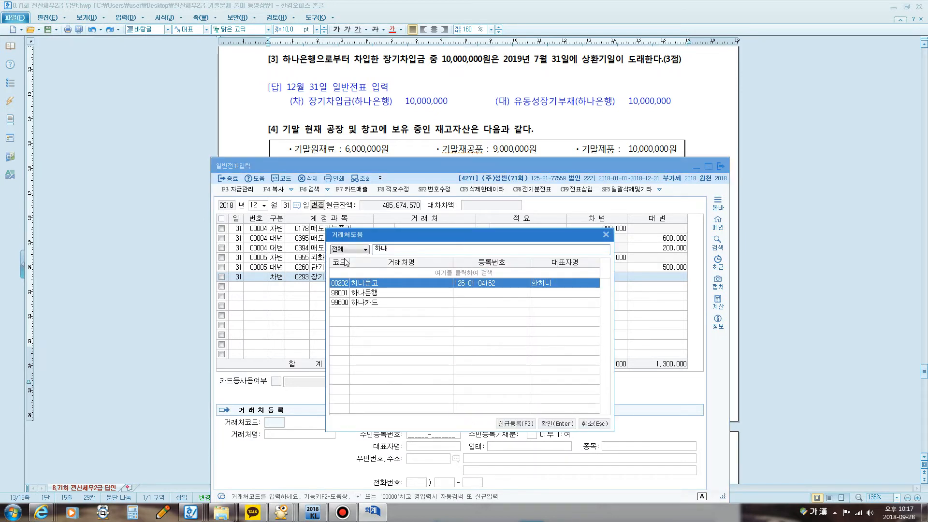
{"action": "key", "text": "Down"}
{"action": "key", "text": "Return"}
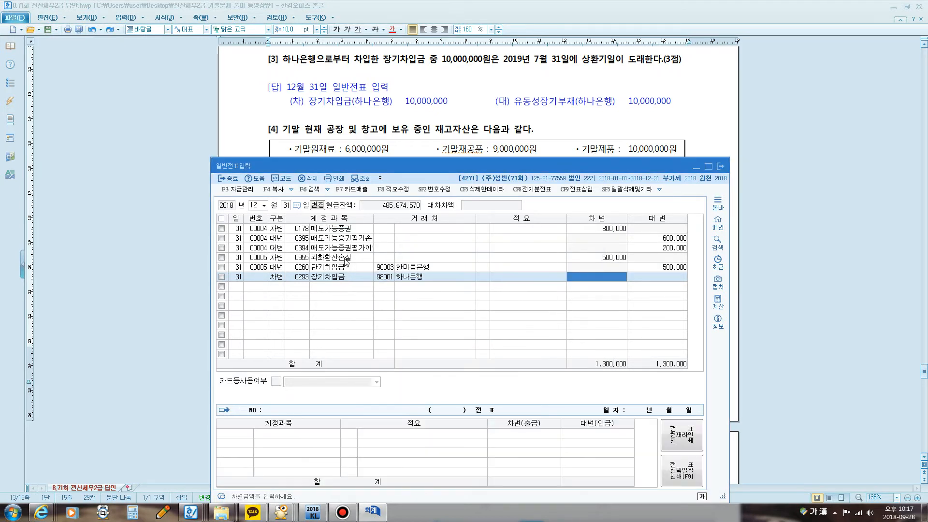
{"action": "type", "text": "10000000"}
{"action": "key", "text": "Return"}
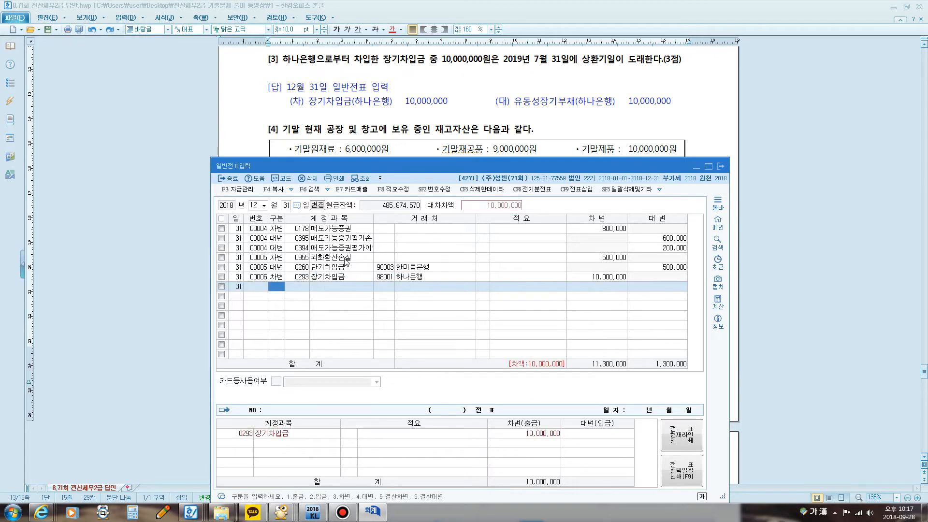
Step: Add a credit line for account 0264 유동성장기부채 with 하나은행 as the 거래처 and the amount 10,000,000
{"action": "type", "text": "유"}
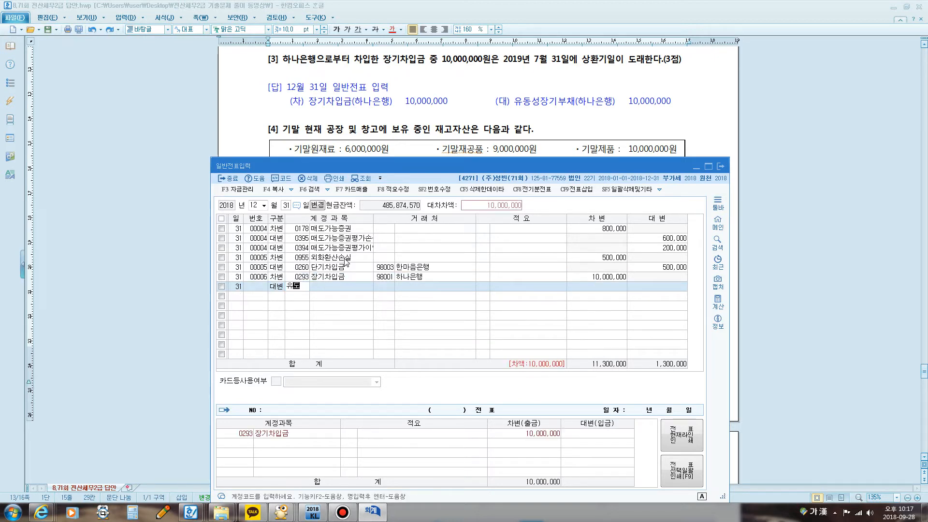
{"action": "type", "text": "동"}
{"action": "key", "text": "Return"}
{"action": "key", "text": "Return"}
{"action": "key", "text": "Return"}
{"action": "key", "text": "Return"}
{"action": "key", "text": "Return"}
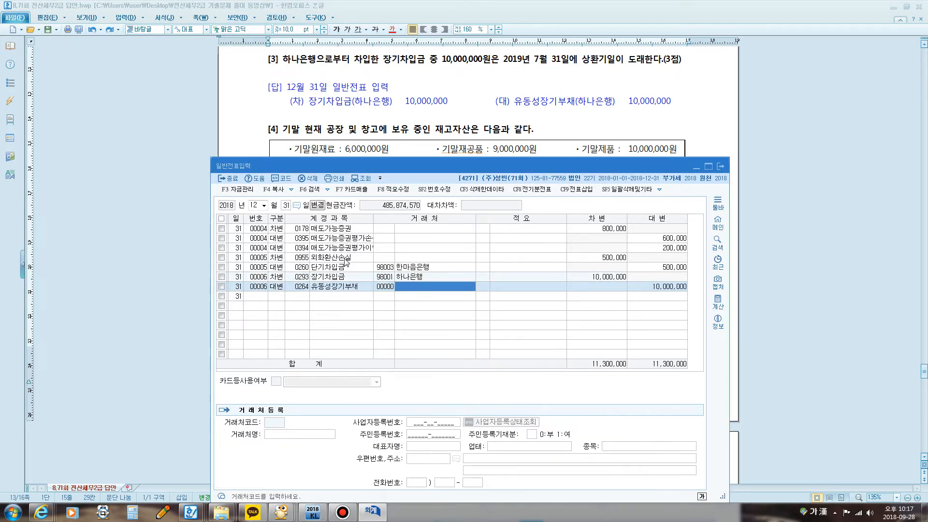
{"action": "key", "text": "Return"}
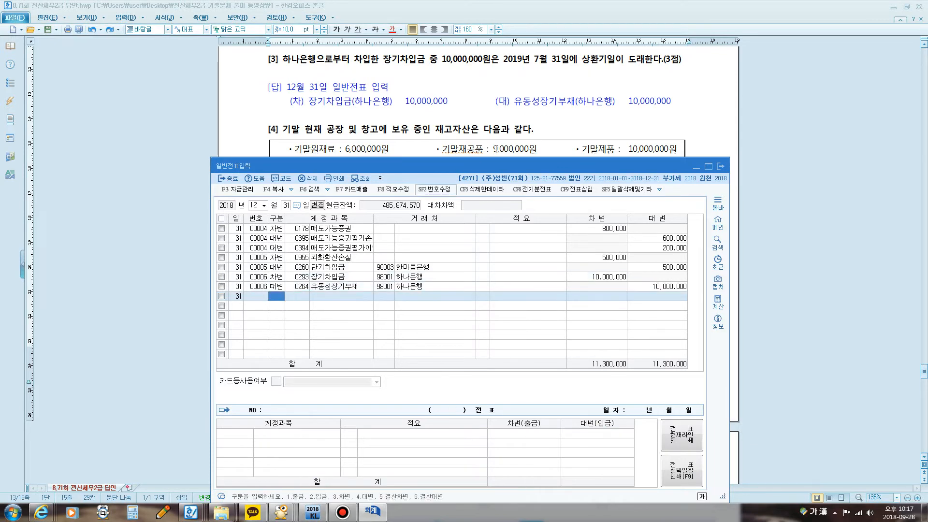
Step: Bring up question [4] in the exam document, then return to KcLep and close the 일반전표입력 window
{"action": "left_click", "coordinate": [571, 126]}
{"action": "scroll", "coordinate": [571, 137], "scroll_direction": "down", "scroll_amount": 1}
{"action": "scroll", "coordinate": [572, 137], "scroll_direction": "down", "scroll_amount": 1}
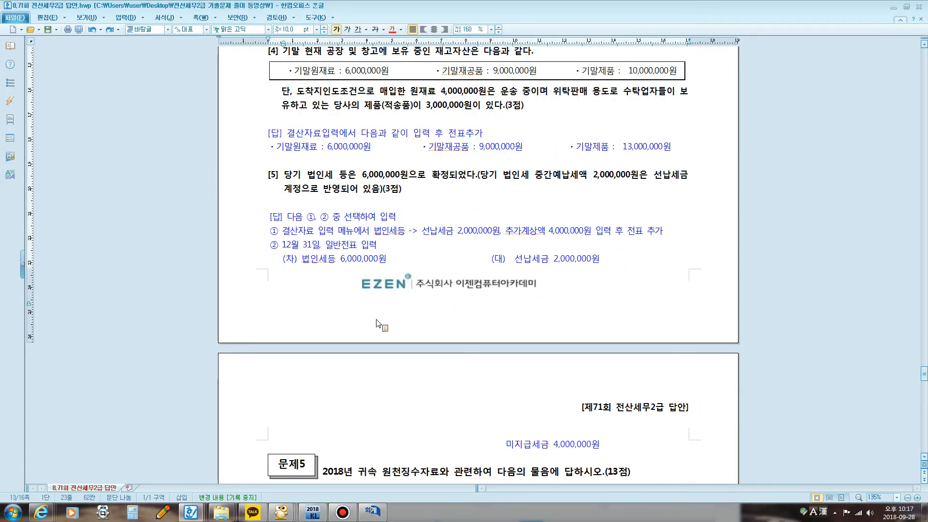
{"action": "left_click", "coordinate": [372, 511]}
{"action": "left_click", "coordinate": [720, 166]}
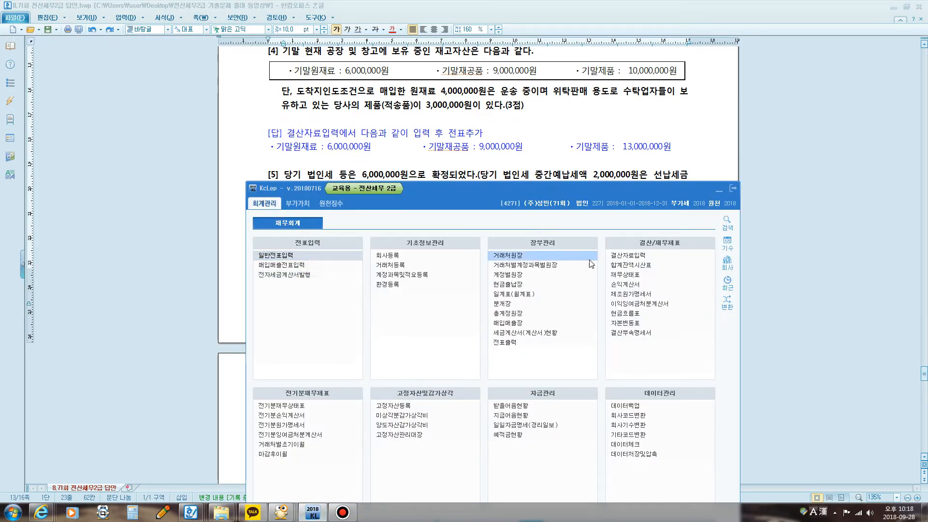
Step: Open 결산자료입력, place its window below question [4], and load the period from January to December 2018
{"action": "left_click", "coordinate": [618, 260]}
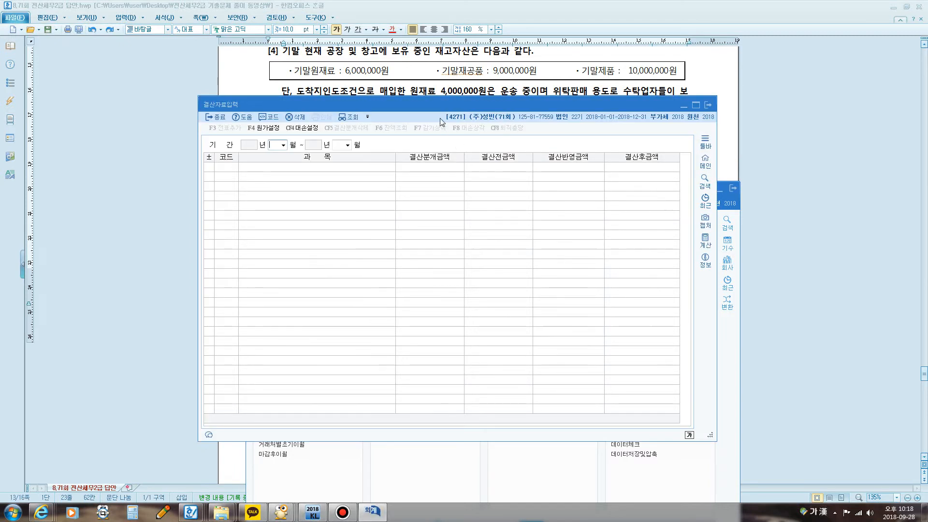
{"action": "left_click_drag", "start_coordinate": [427, 106], "coordinate": [430, 167]}
{"action": "type", "text": "01"}
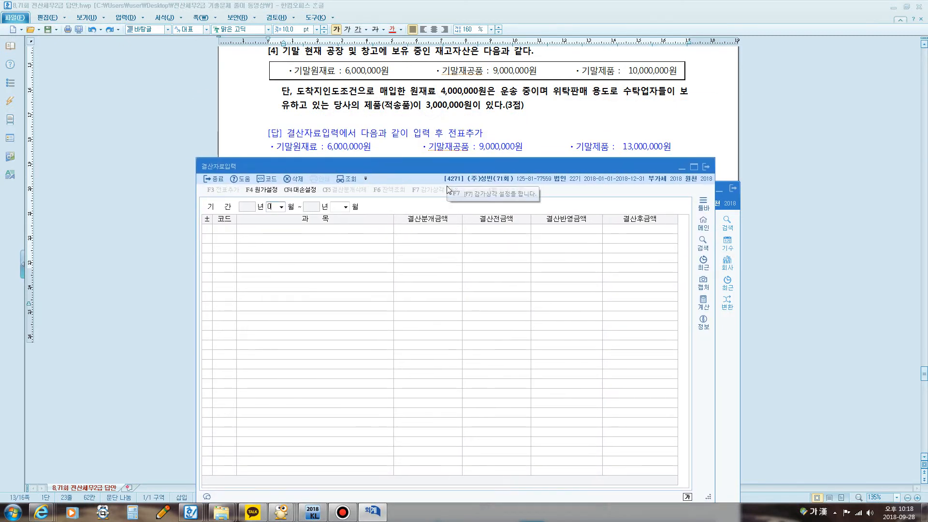
{"action": "key", "text": "Return"}
{"action": "key", "text": "Return"}
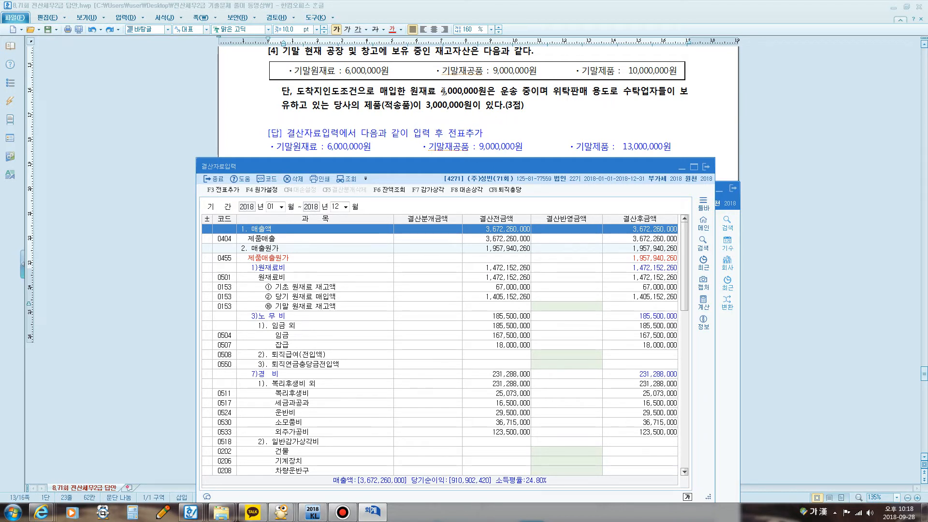
Step: Mark 도착지인도조건 and 운송 중 in question [4] with the screen pen and cross out the 4,000,000원 of raw materials
{"action": "key", "text": "F12"}
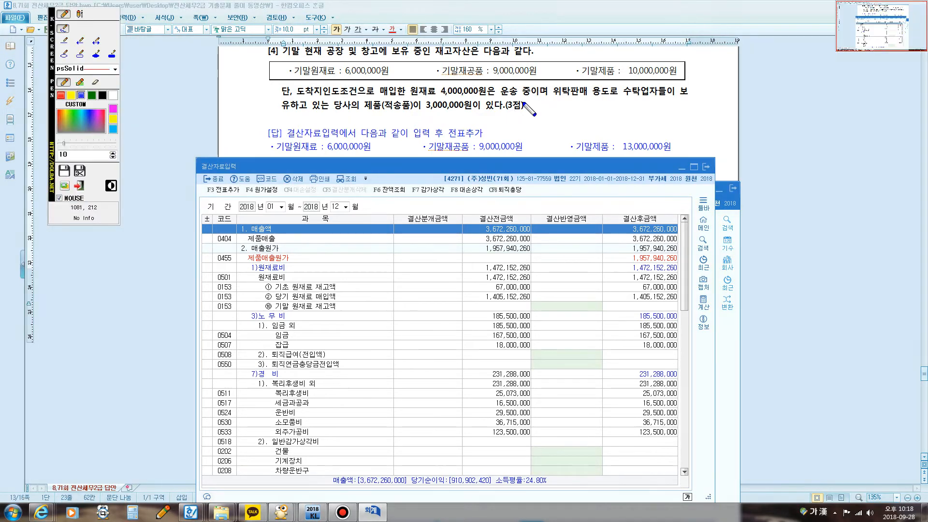
{"action": "mouse_move", "coordinate": [498, 95]}
{"action": "left_mouse_down"}
{"action": "mouse_move", "coordinate": [536, 88]}
{"action": "mouse_move", "coordinate": [521, 82]}
{"action": "mouse_move", "coordinate": [521, 97]}
{"action": "left_mouse_up"}
{"action": "mouse_move", "coordinate": [300, 96]}
{"action": "left_mouse_down"}
{"action": "mouse_move", "coordinate": [372, 97]}
{"action": "mouse_move", "coordinate": [358, 84]}
{"action": "mouse_move", "coordinate": [292, 89]}
{"action": "mouse_move", "coordinate": [295, 96]}
{"action": "left_mouse_up"}
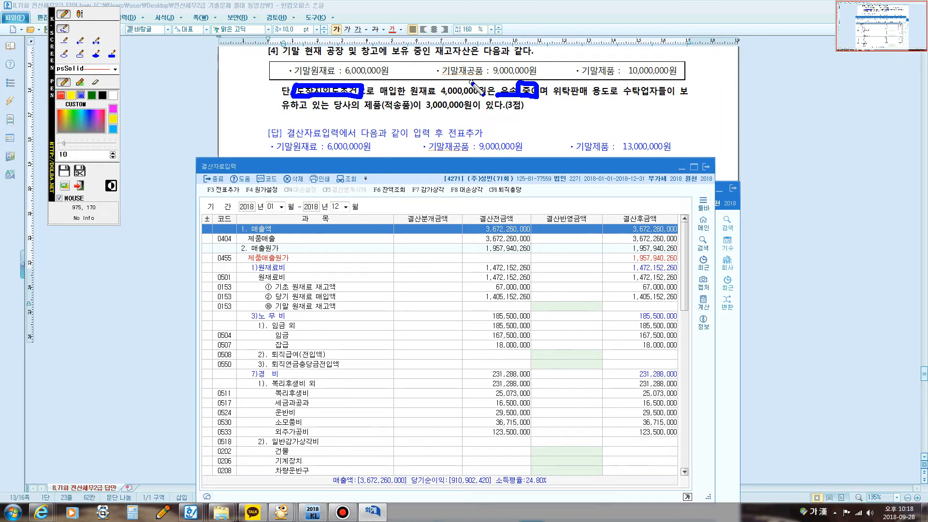
{"action": "mouse_move", "coordinate": [472, 78]}
{"action": "left_mouse_down"}
{"action": "mouse_move", "coordinate": [461, 101]}
{"action": "mouse_move", "coordinate": [463, 93]}
{"action": "left_mouse_up"}
Step: Sketch a loaded ship beside question [4] with an arrow toward its destination, cross out its cargo, and close the annotations
{"action": "mouse_move", "coordinate": [749, 153]}
{"action": "left_mouse_down"}
{"action": "mouse_move", "coordinate": [736, 123]}
{"action": "mouse_move", "coordinate": [806, 118]}
{"action": "mouse_move", "coordinate": [823, 145]}
{"action": "mouse_move", "coordinate": [755, 150]}
{"action": "mouse_move", "coordinate": [732, 133]}
{"action": "mouse_move", "coordinate": [704, 135]}
{"action": "mouse_move", "coordinate": [746, 123]}
{"action": "mouse_move", "coordinate": [750, 106]}
{"action": "mouse_move", "coordinate": [804, 105]}
{"action": "mouse_move", "coordinate": [765, 112]}
{"action": "mouse_move", "coordinate": [802, 113]}
{"action": "left_mouse_up"}
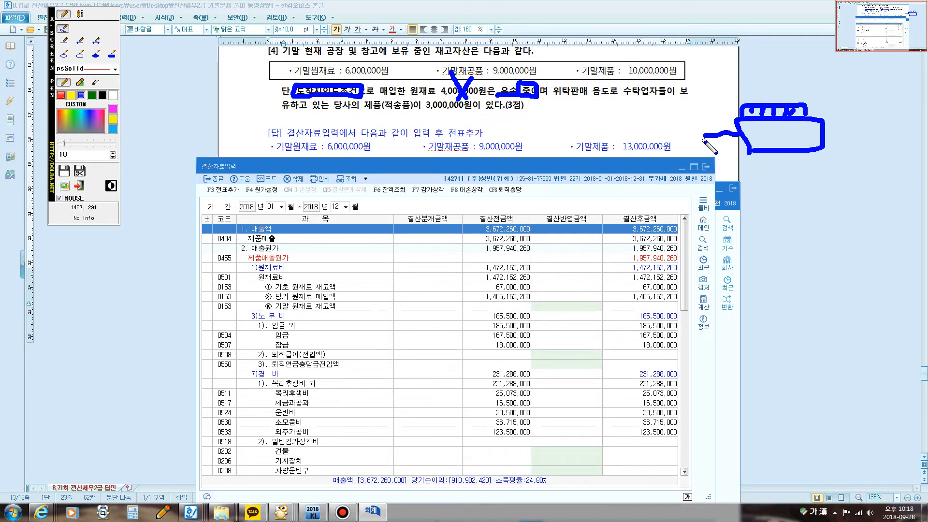
{"action": "left_click_drag", "start_coordinate": [824, 125], "coordinate": [886, 137]}
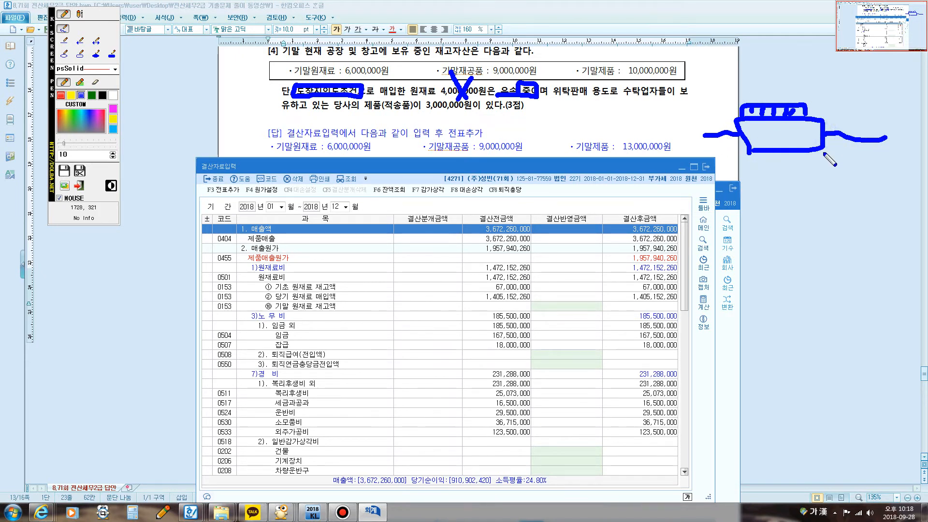
{"action": "left_click_drag", "start_coordinate": [717, 134], "coordinate": [626, 125]}
{"action": "mouse_move", "coordinate": [511, 118]}
{"action": "left_mouse_down"}
{"action": "mouse_move", "coordinate": [537, 126]}
{"action": "mouse_move", "coordinate": [532, 143]}
{"action": "mouse_move", "coordinate": [579, 125]}
{"action": "mouse_move", "coordinate": [563, 144]}
{"action": "left_mouse_up"}
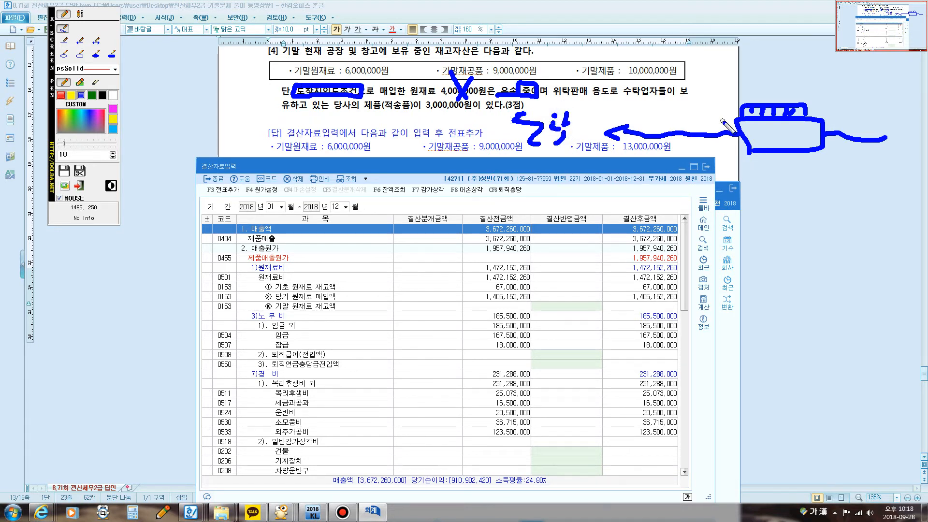
{"action": "left_click_drag", "start_coordinate": [690, 89], "coordinate": [551, 118]}
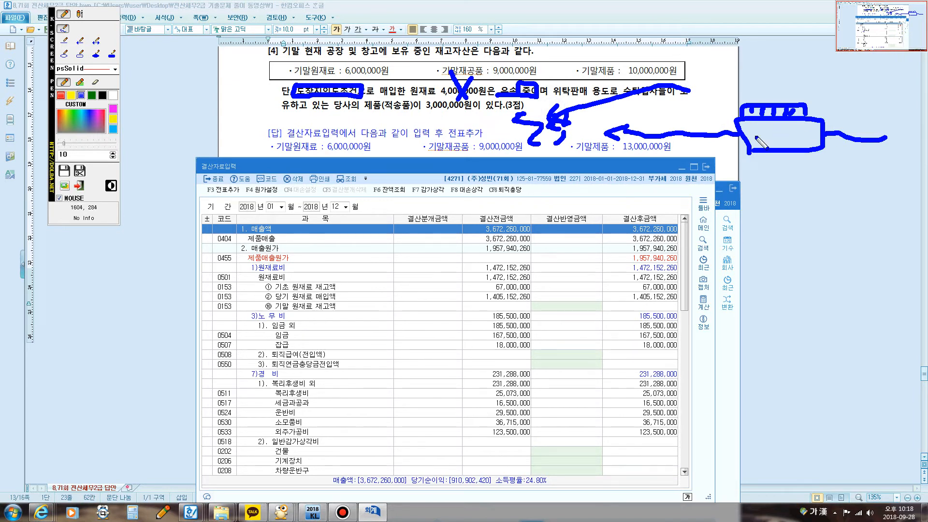
{"action": "mouse_move", "coordinate": [779, 144]}
{"action": "left_mouse_down"}
{"action": "mouse_move", "coordinate": [819, 96]}
{"action": "mouse_move", "coordinate": [787, 127]}
{"action": "left_mouse_up"}
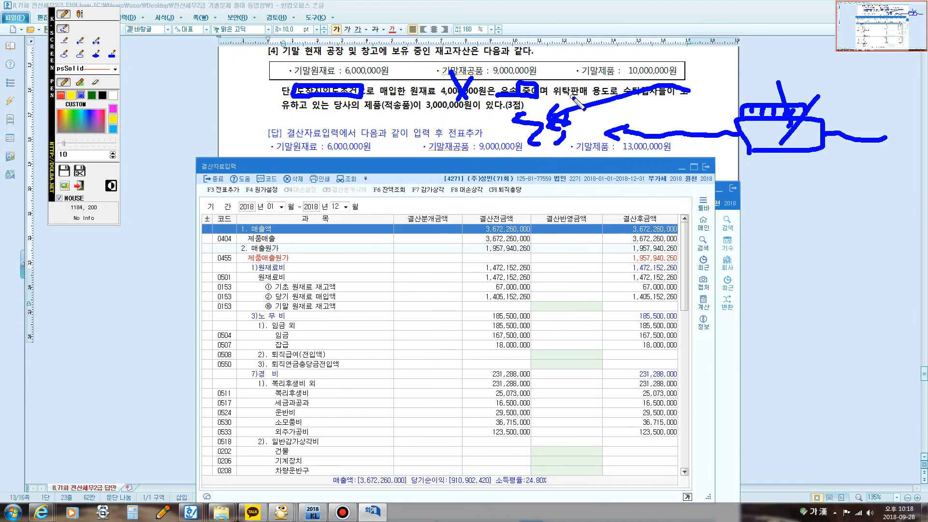
{"action": "key", "text": "Escape"}
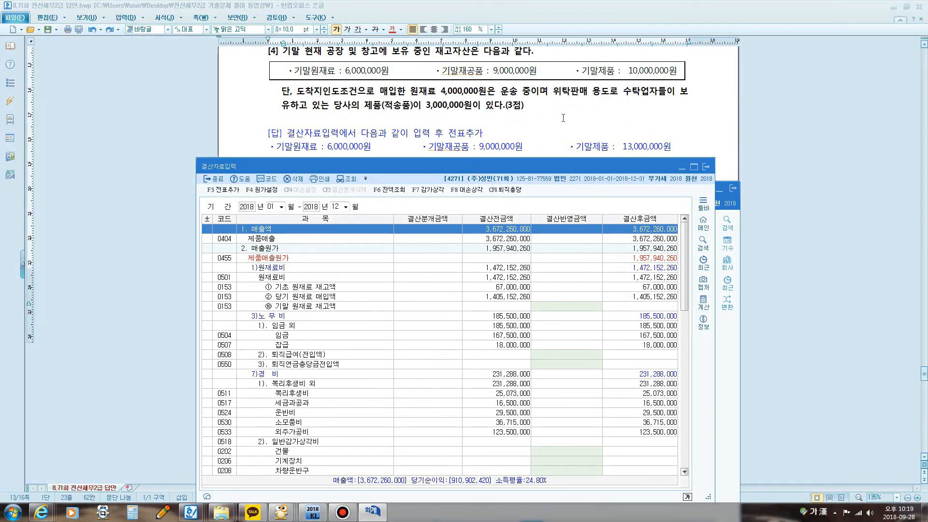
Step: Underline 당사의 제품(적송품) and circle 3,000,000원 with the screen pen, then add the text labels 위탁자 and 수탁자 beside them
{"action": "key", "text": "F12"}
{"action": "mouse_move", "coordinate": [308, 112]}
{"action": "left_mouse_down"}
{"action": "mouse_move", "coordinate": [477, 118]}
{"action": "mouse_move", "coordinate": [470, 102]}
{"action": "mouse_move", "coordinate": [415, 99]}
{"action": "mouse_move", "coordinate": [400, 114]}
{"action": "left_mouse_up"}
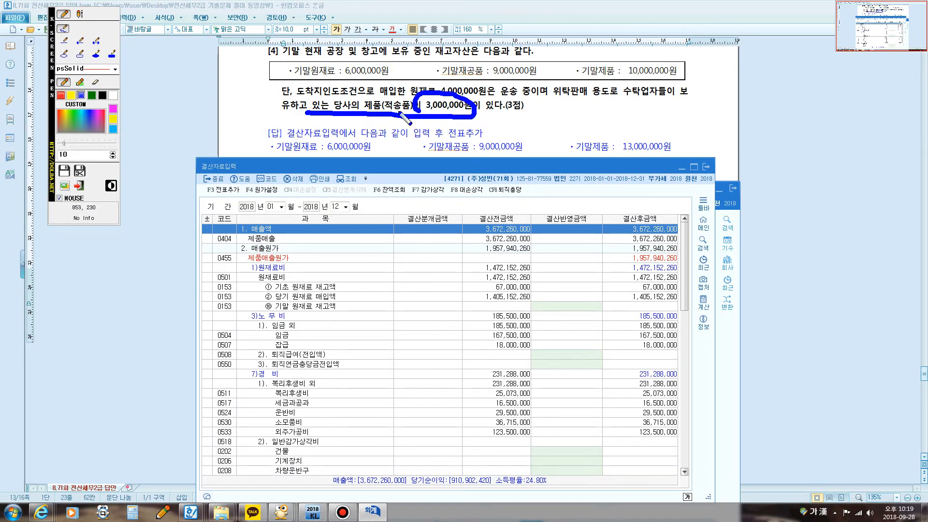
{"action": "left_click", "coordinate": [80, 15]}
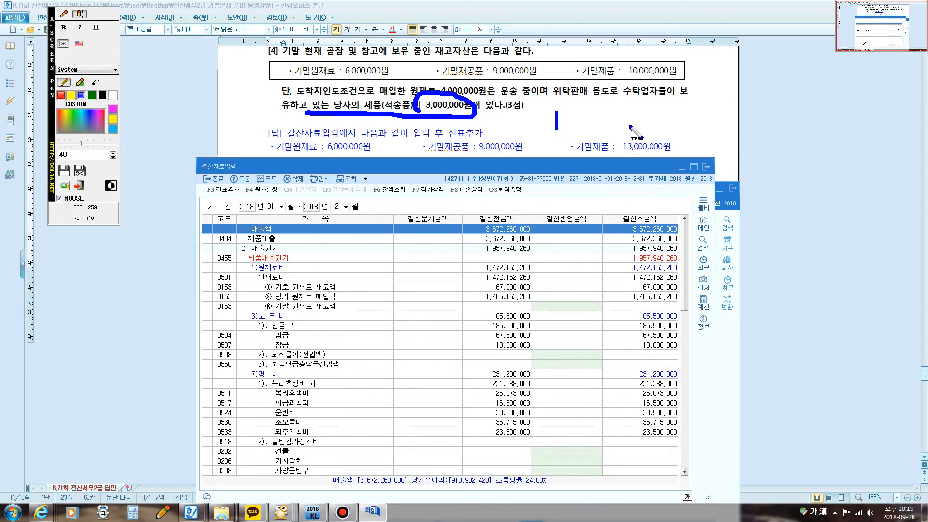
{"action": "type", "text": "위탁자"}
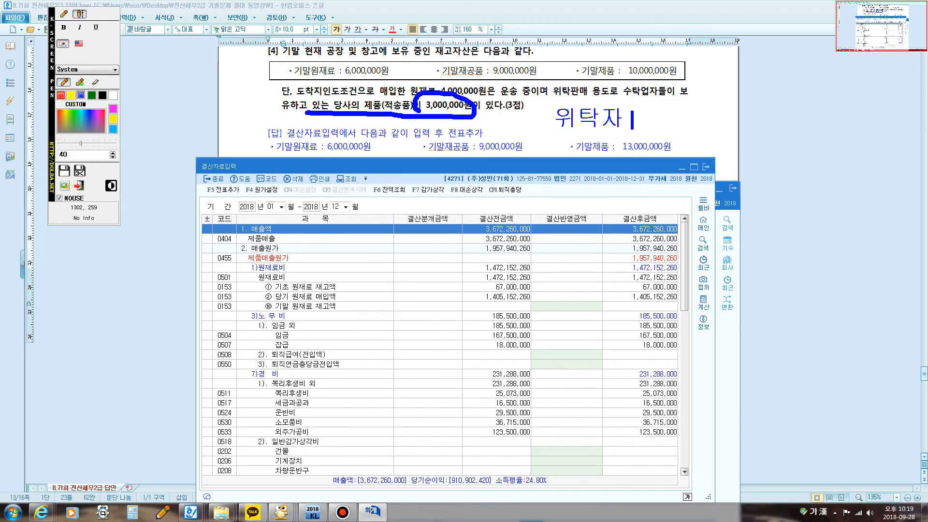
{"action": "type", "text": "              수탁자"}
Step: Circle 위탁자, draw an arrow to a boxed 수탁자, handwrite the consigned amount below it, and close the annotations
{"action": "left_click", "coordinate": [64, 14]}
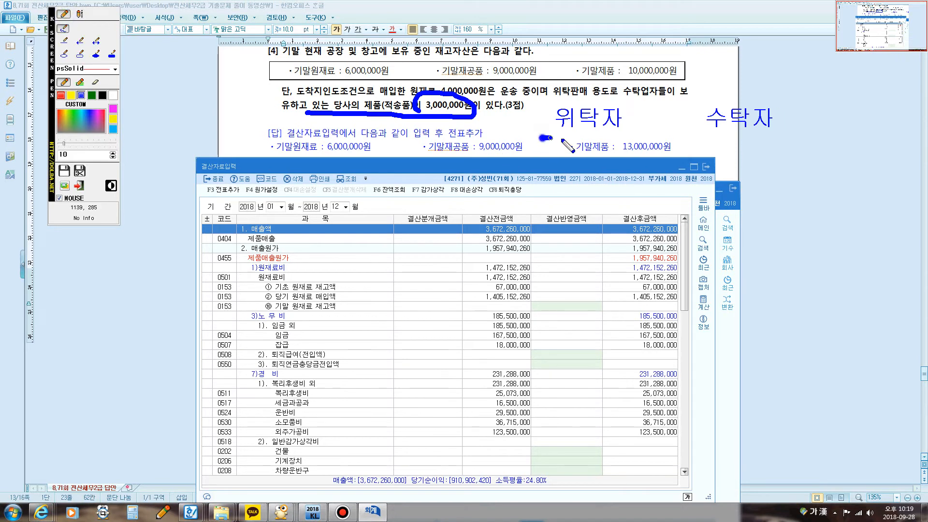
{"action": "mouse_move", "coordinate": [541, 137]}
{"action": "left_mouse_down"}
{"action": "mouse_move", "coordinate": [629, 123]}
{"action": "mouse_move", "coordinate": [543, 126]}
{"action": "mouse_move", "coordinate": [606, 133]}
{"action": "mouse_move", "coordinate": [700, 114]}
{"action": "mouse_move", "coordinate": [691, 104]}
{"action": "mouse_move", "coordinate": [692, 131]}
{"action": "mouse_move", "coordinate": [715, 137]}
{"action": "left_mouse_up"}
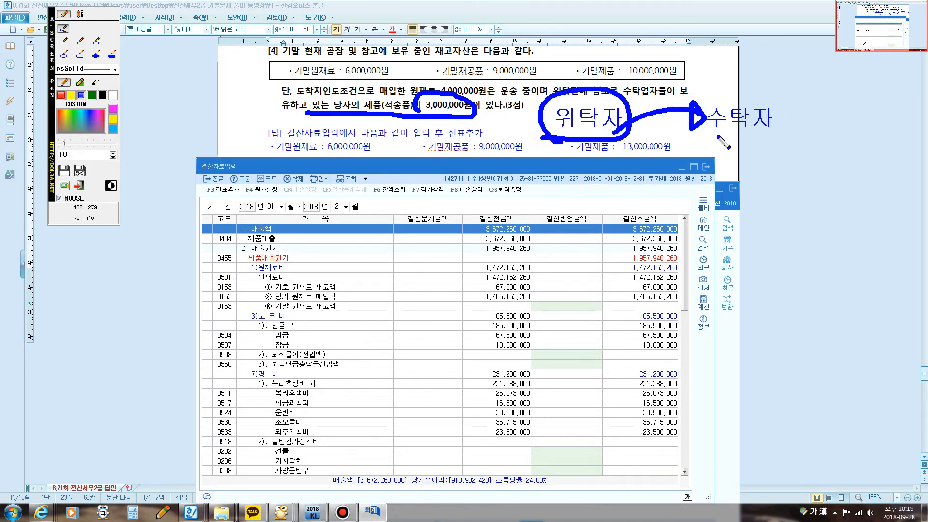
{"action": "mouse_move", "coordinate": [705, 97]}
{"action": "left_mouse_down"}
{"action": "mouse_move", "coordinate": [763, 145]}
{"action": "mouse_move", "coordinate": [715, 140]}
{"action": "mouse_move", "coordinate": [724, 136]}
{"action": "mouse_move", "coordinate": [729, 150]}
{"action": "mouse_move", "coordinate": [742, 155]}
{"action": "mouse_move", "coordinate": [774, 139]}
{"action": "mouse_move", "coordinate": [797, 153]}
{"action": "mouse_move", "coordinate": [832, 142]}
{"action": "left_mouse_up"}
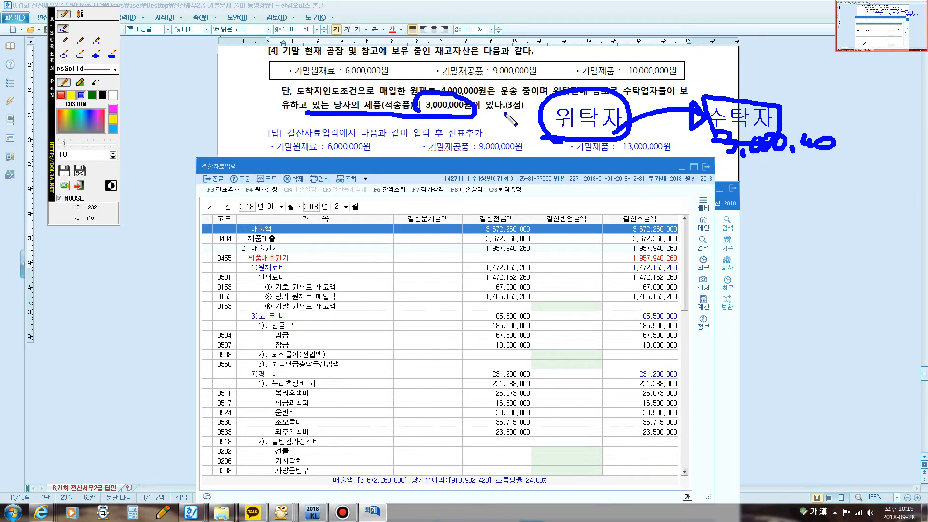
{"action": "key", "text": "Escape"}
Step: Highlight the 3,000,000원, 10,000,000원 and 13,000,000원 finished-goods amounts in question [4] one after another
{"action": "left_click_drag", "start_coordinate": [424, 108], "coordinate": [478, 106]}
{"action": "left_click_drag", "start_coordinate": [621, 73], "coordinate": [669, 71]}
{"action": "left_click_drag", "start_coordinate": [621, 150], "coordinate": [672, 148]}
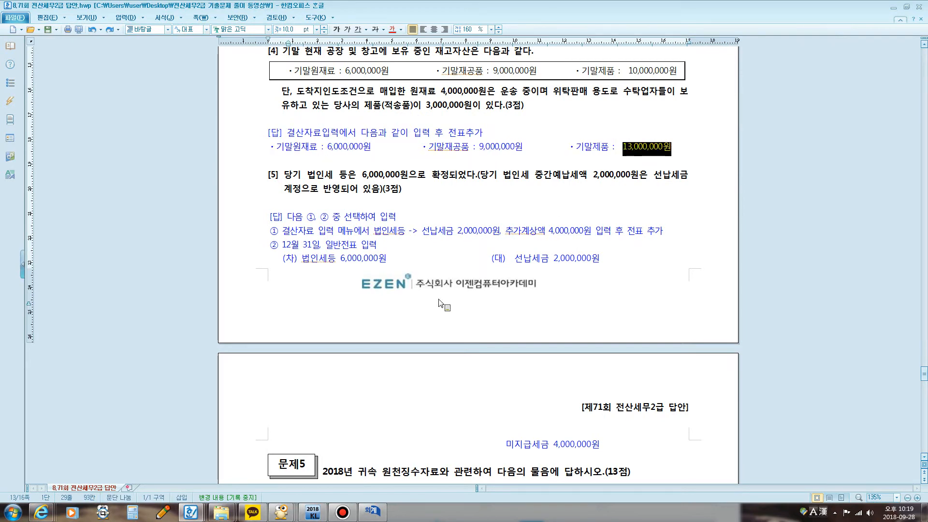
Step: Return to 결산자료입력, search for 기말, and enter 6,000,000 as the 결산반영금액 of 기말 원재료 재고액
{"action": "left_click", "coordinate": [372, 511]}
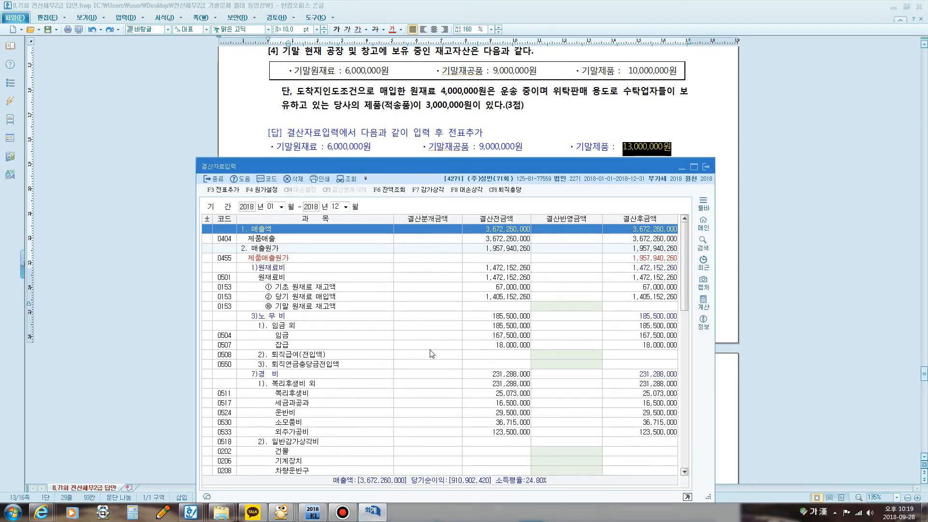
{"action": "key", "text": "ctrl+f"}
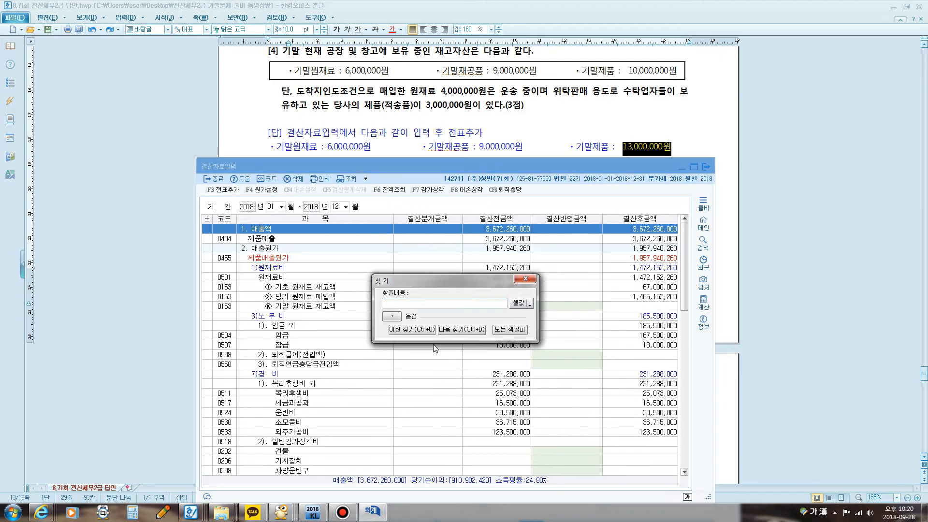
{"action": "type", "text": "기맒"}
{"action": "key", "text": "Return"}
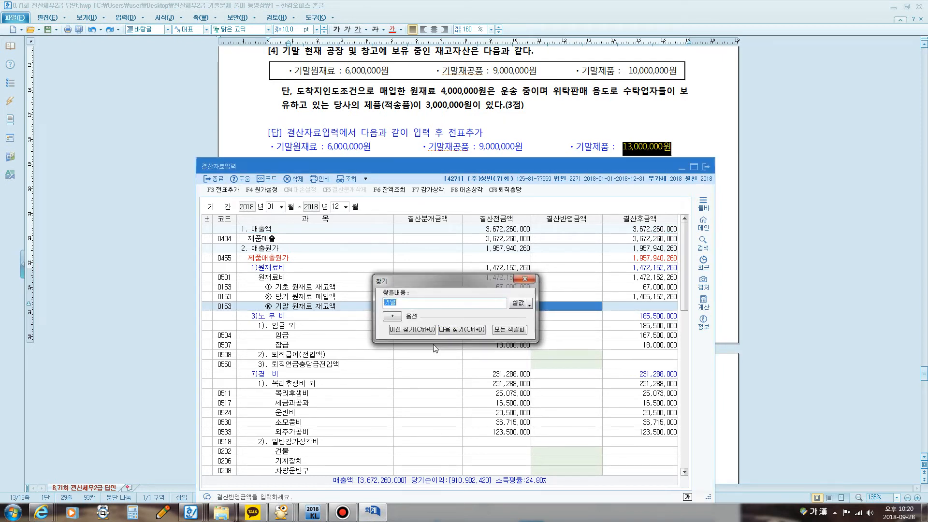
{"action": "key", "text": "Escape"}
{"action": "type", "text": "6000000"}
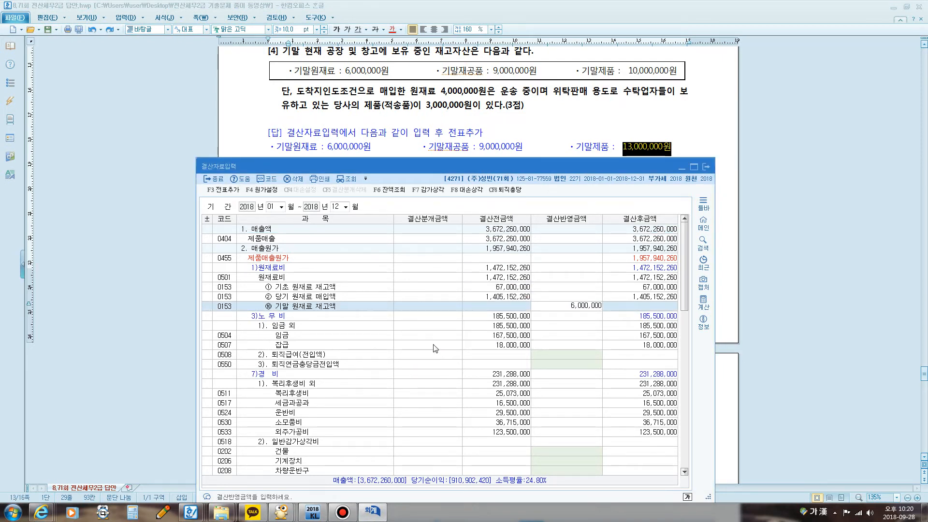
Step: Find the 기말 재공품 재고액 row by searching for 기말 and enter 9,000,000 as its 결산반영금액
{"action": "key", "text": "Return"}
{"action": "key", "text": "ctrl+f"}
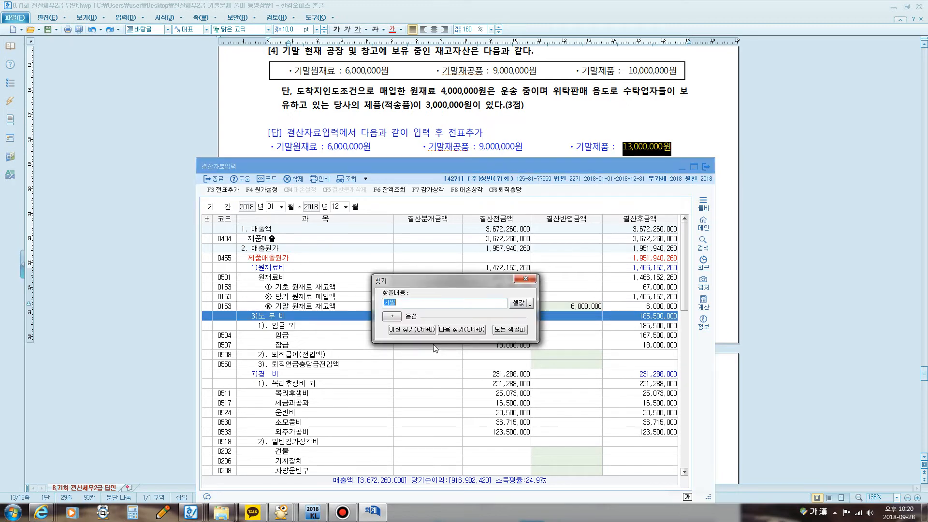
{"action": "key", "text": "Return"}
{"action": "key", "text": "Escape"}
{"action": "scroll", "coordinate": [421, 399], "scroll_direction": "down", "scroll_amount": 6}
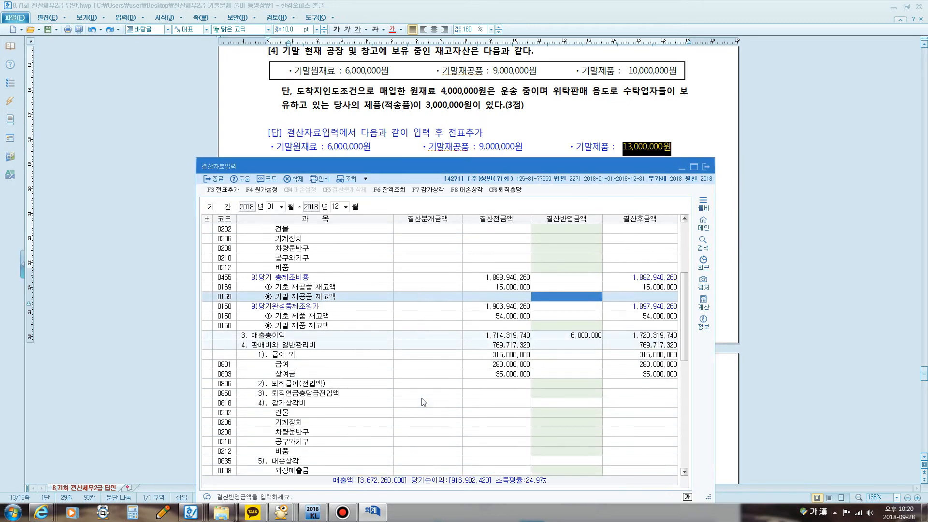
{"action": "type", "text": "9000000"}
{"action": "key", "text": "Return"}
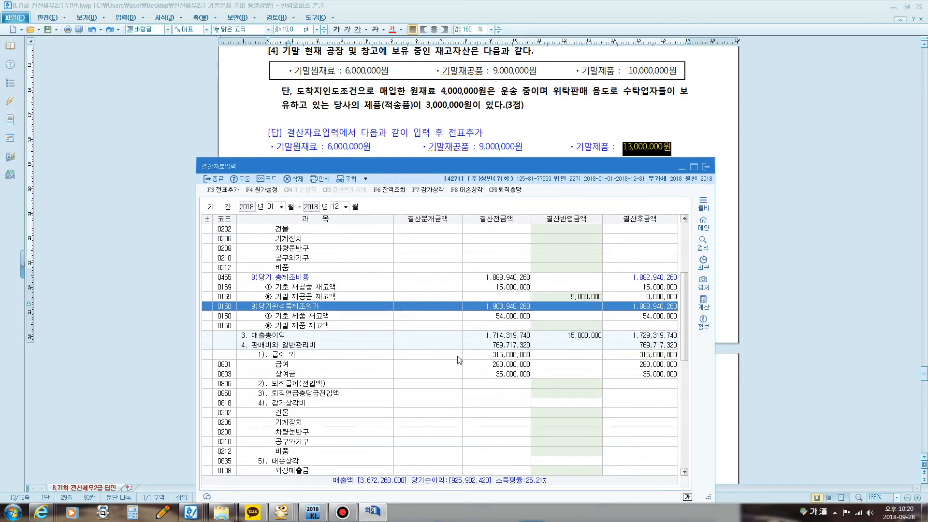
Step: Find the 기말 제품 재고액 row with the same search and enter 13,000,000 as its 결산반영금액
{"action": "key", "text": "ctrl+f"}
{"action": "key", "text": "Return"}
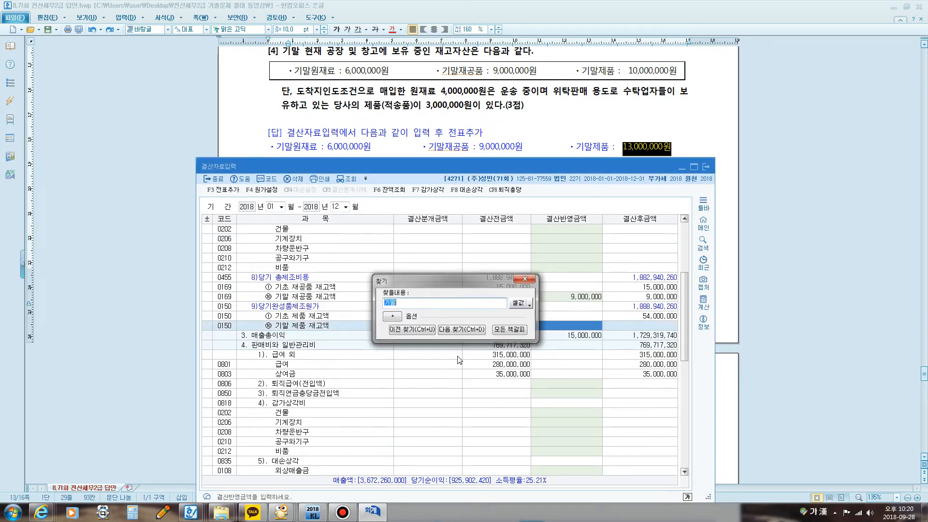
{"action": "key", "text": "Escape"}
{"action": "type", "text": "130000,000"}
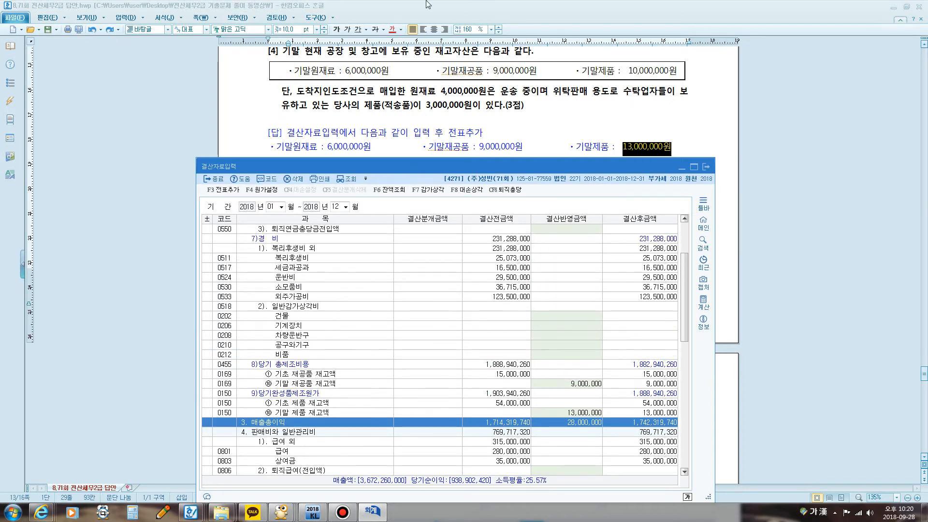
Step: Bring up question [5] in the exam document, then return to 결산자료입력 and search for 선납
{"action": "left_click", "coordinate": [470, 132]}
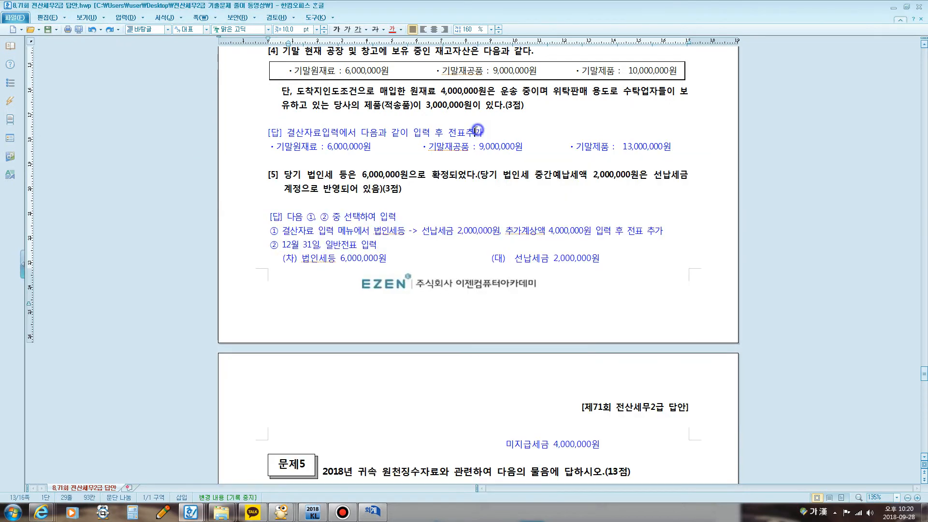
{"action": "scroll", "coordinate": [457, 140], "scroll_direction": "down", "scroll_amount": 1}
{"action": "scroll", "coordinate": [456, 140], "scroll_direction": "down", "scroll_amount": 2}
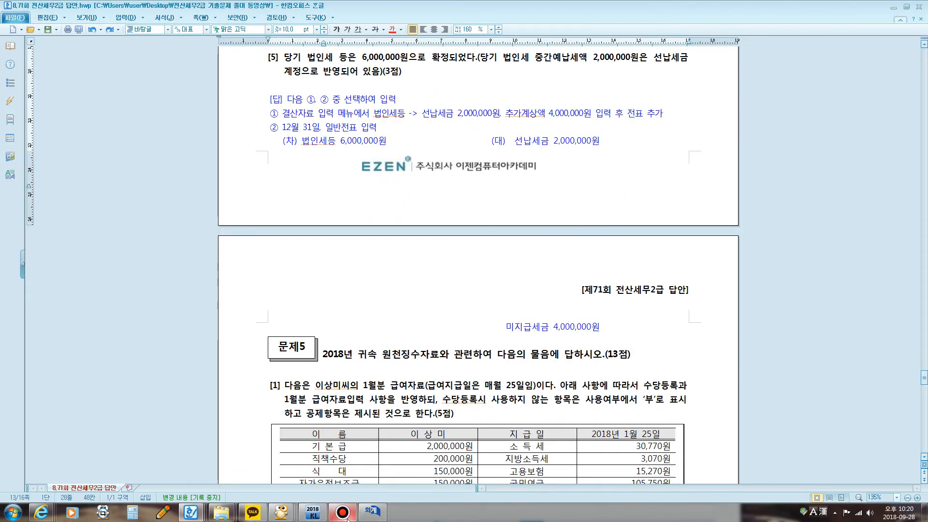
{"action": "left_click", "coordinate": [376, 514]}
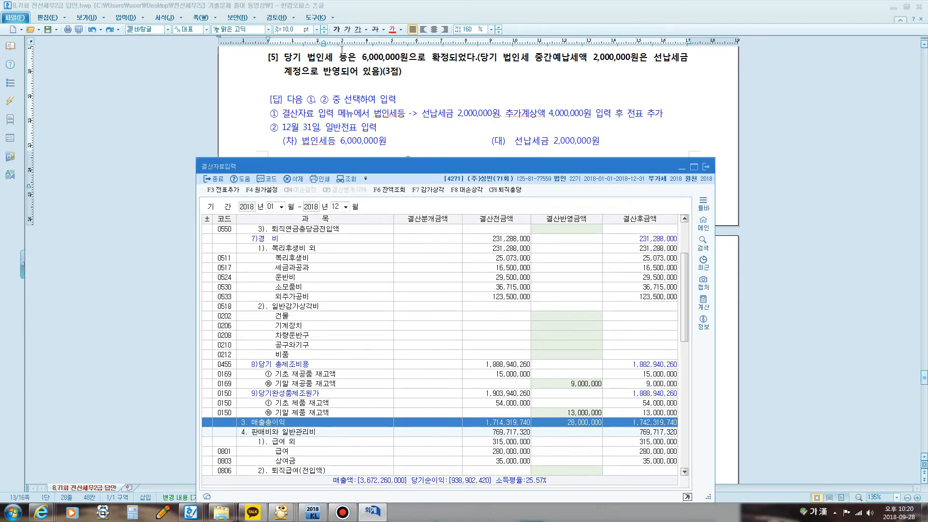
{"action": "key", "text": "ctrl+f"}
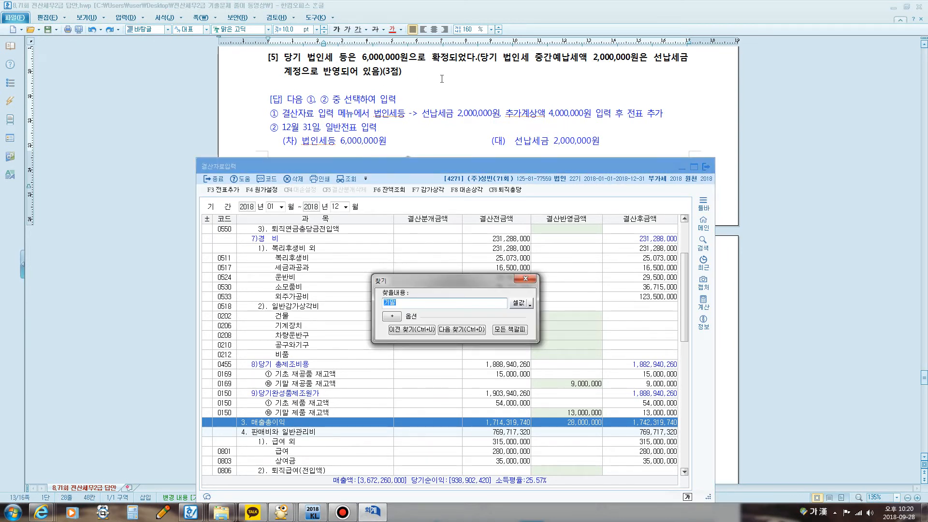
{"action": "type", "text": "선나ㅂ"}
{"action": "key", "text": "Return"}
{"action": "key", "text": "Escape"}
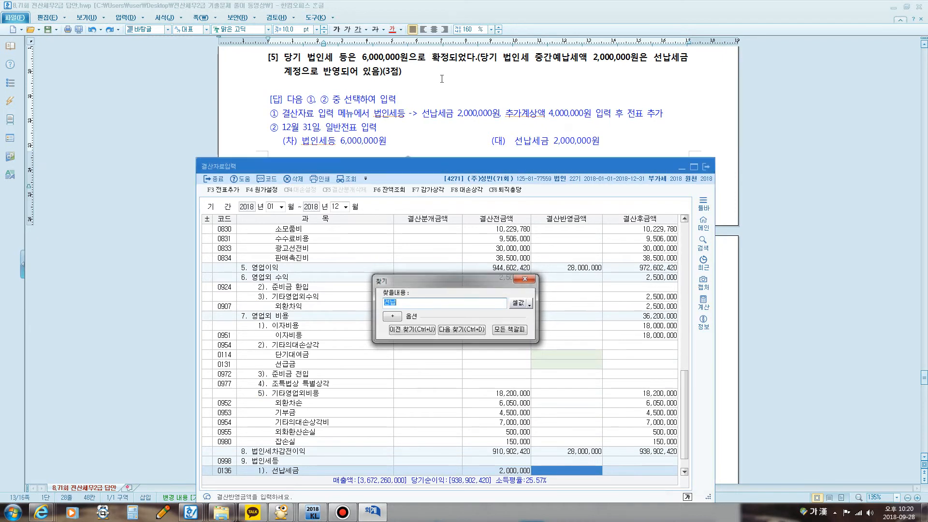
{"action": "scroll", "coordinate": [408, 151], "scroll_direction": "down", "scroll_amount": 2}
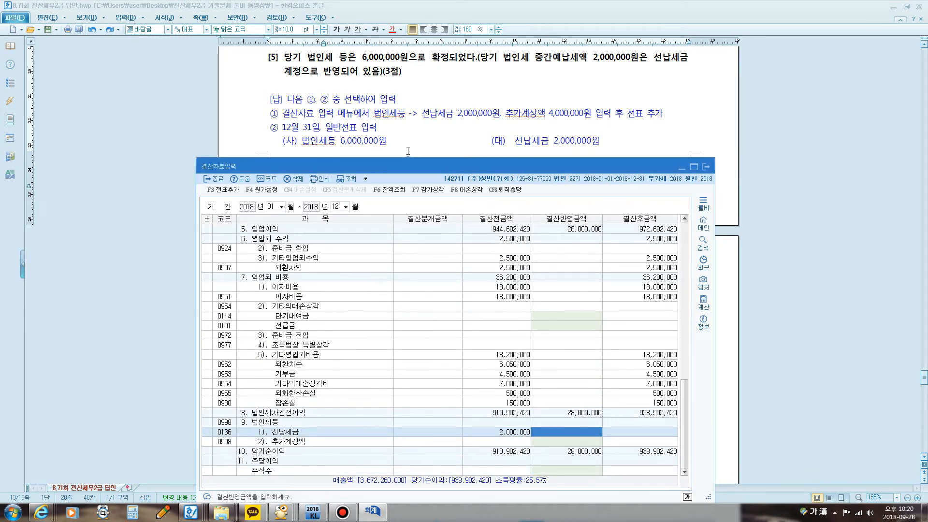
Step: Enter 2,000,000 for 선납세금 and 4,000,000 for 추가계상액 as the 결산반영금액 under 법인세등
{"action": "left_click", "coordinate": [548, 438]}
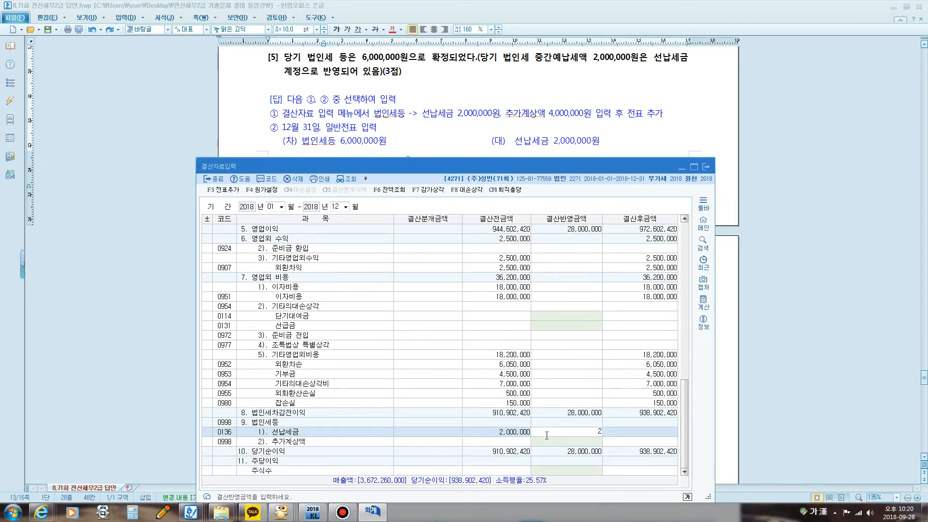
{"action": "type", "text": "2000000"}
{"action": "key", "text": "Return"}
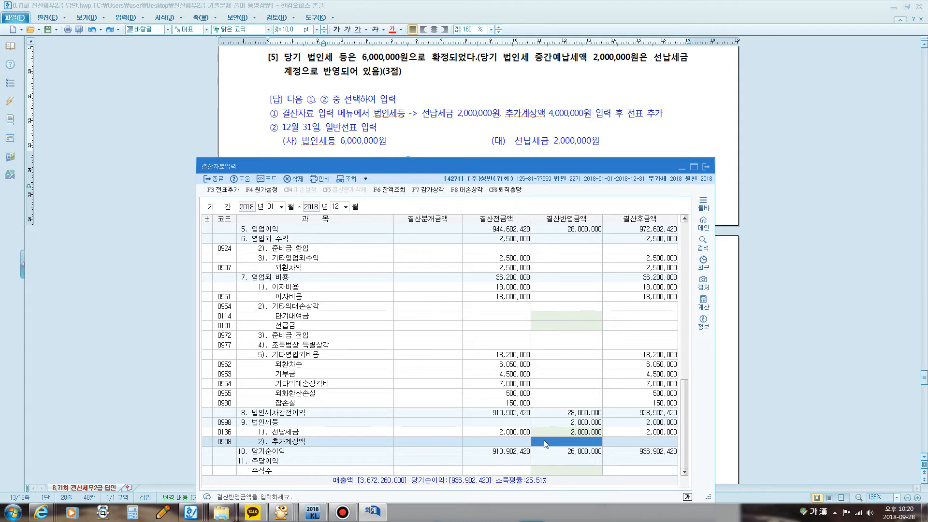
{"action": "type", "text": "4000000"}
{"action": "key", "text": "Return"}
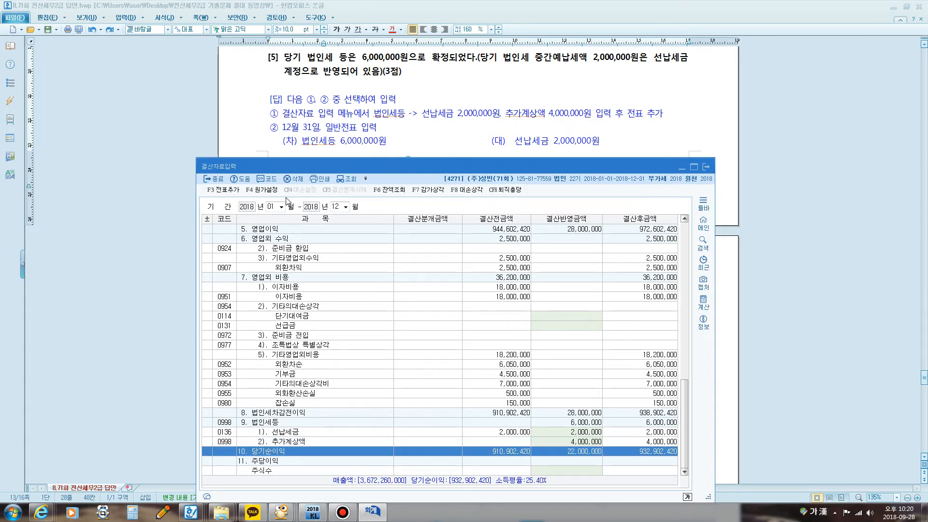
Step: Add the closing entries to the vouchers with 전표추가, confirm, and close 결산자료입력
{"action": "left_click", "coordinate": [223, 189]}
{"action": "left_click", "coordinate": [480, 347]}
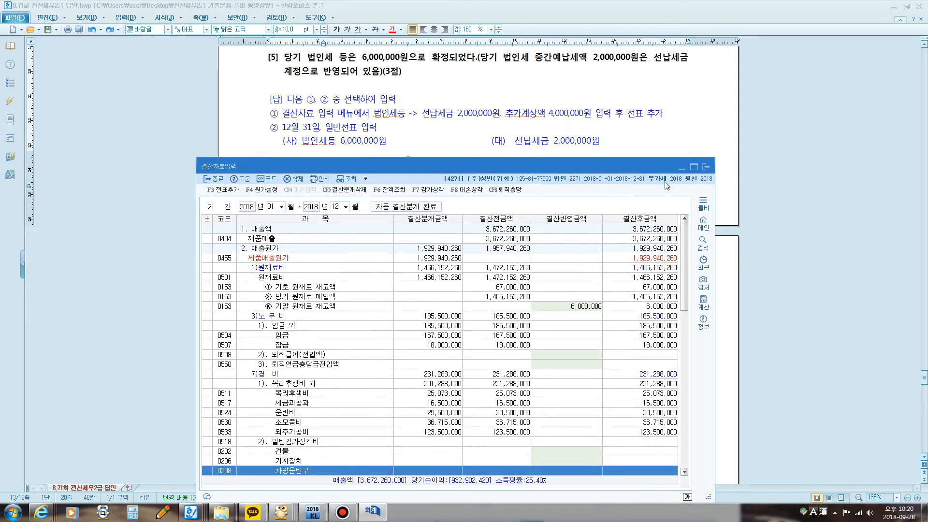
{"action": "left_click", "coordinate": [706, 166]}
Step: Examine 문제5 question [1] with the January payroll data in the exam document
{"action": "scroll", "coordinate": [522, 233], "scroll_direction": "down", "scroll_amount": 3}
{"action": "scroll", "coordinate": [522, 233], "scroll_direction": "down", "scroll_amount": 3}
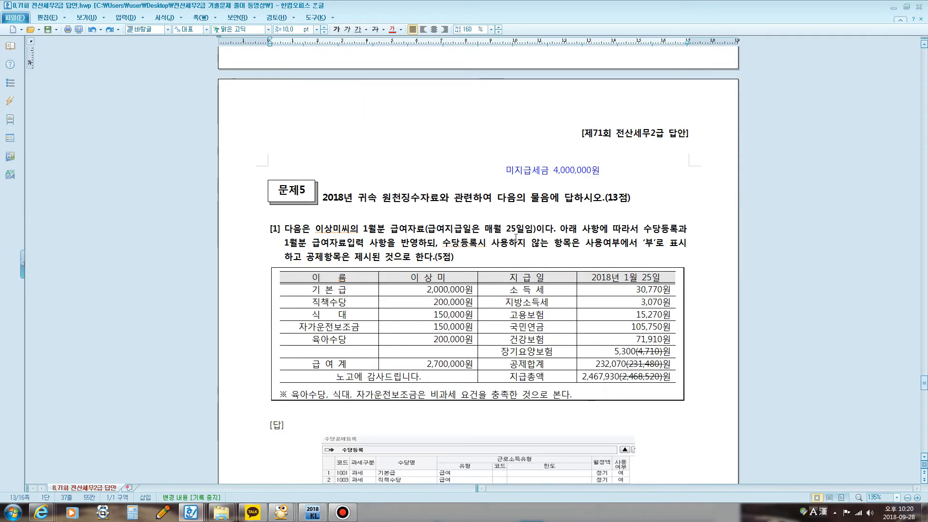
{"action": "scroll", "coordinate": [505, 261], "scroll_direction": "up", "scroll_amount": 6}
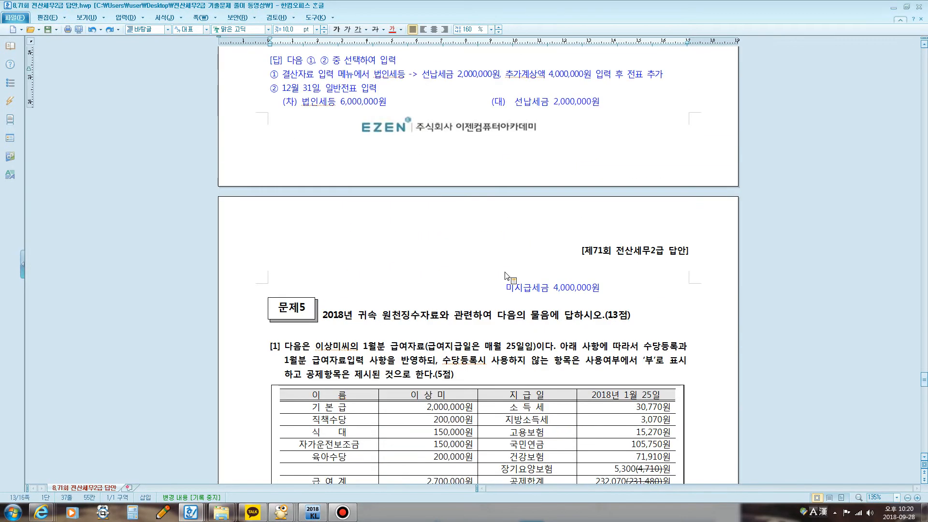
{"action": "scroll", "coordinate": [508, 290], "scroll_direction": "down", "scroll_amount": 10}
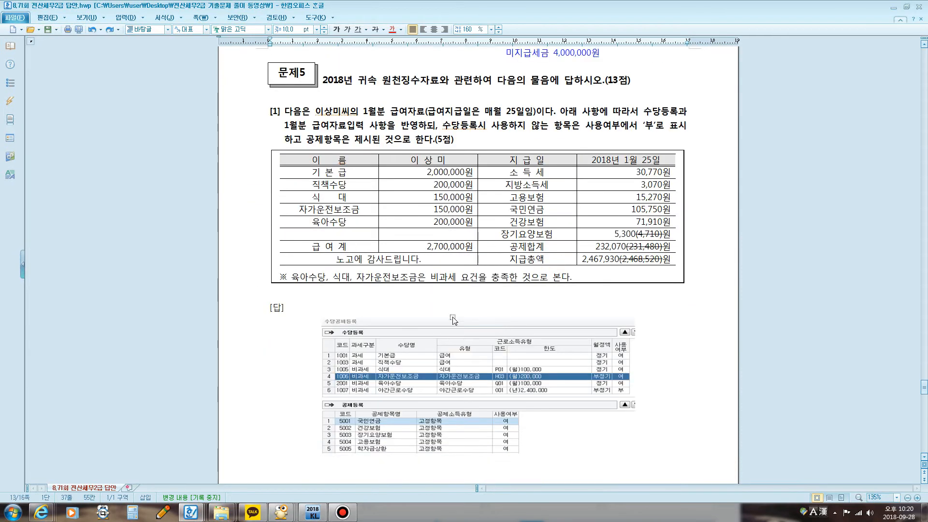
{"action": "left_click", "coordinate": [346, 513]}
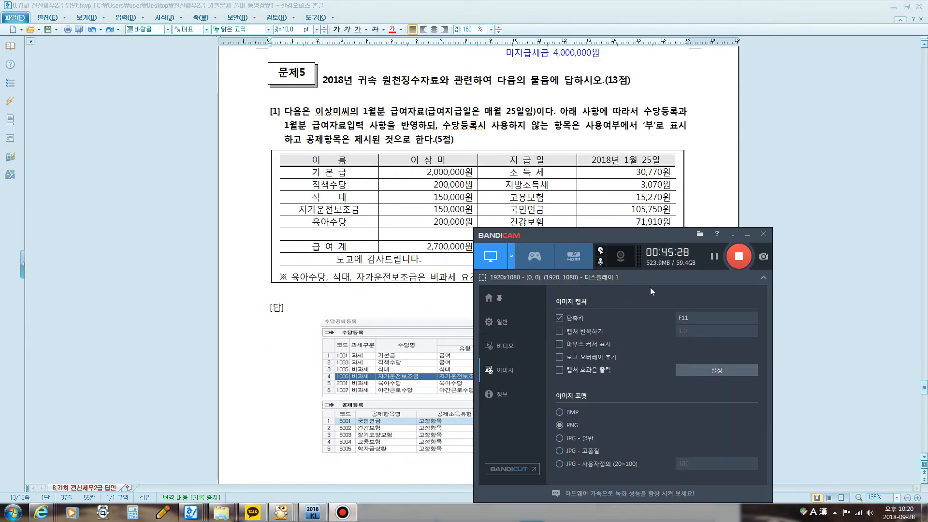
{"action": "left_click", "coordinate": [715, 257]}
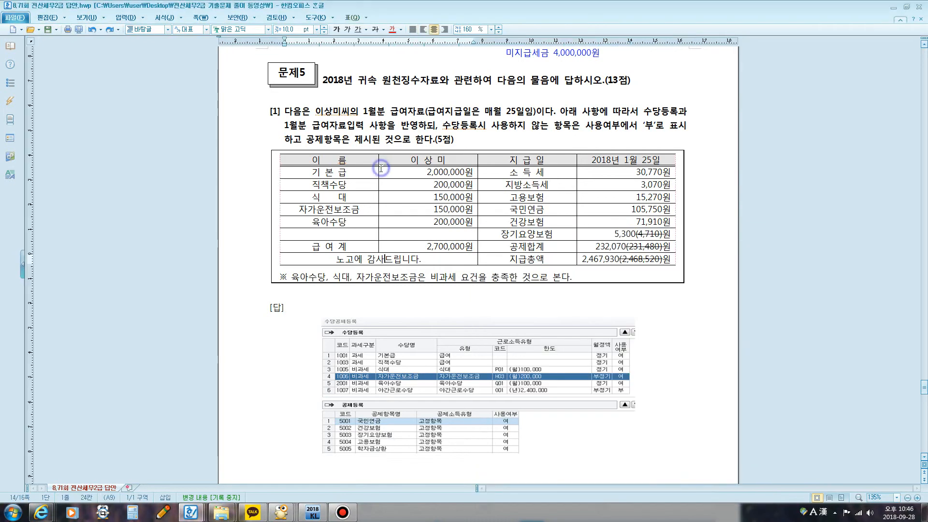
{"action": "left_click", "coordinate": [338, 512]}
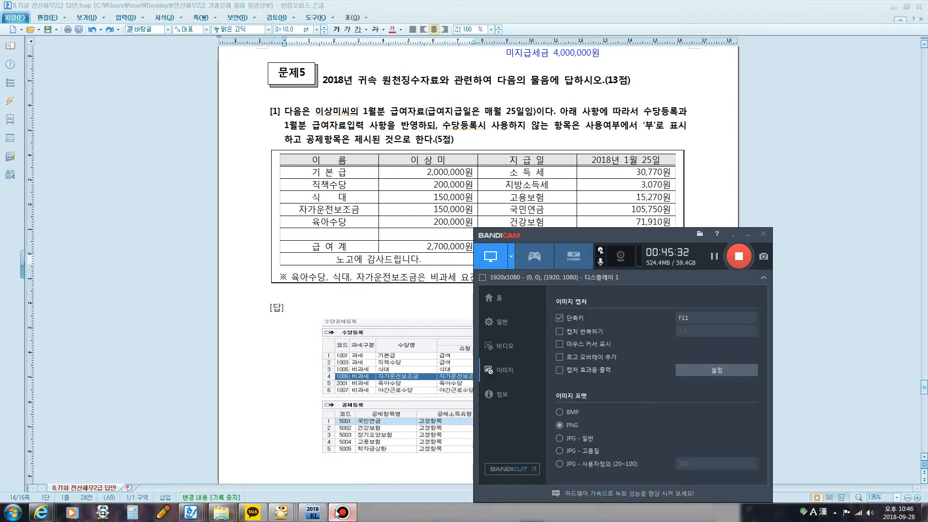
{"action": "left_click", "coordinate": [339, 513]}
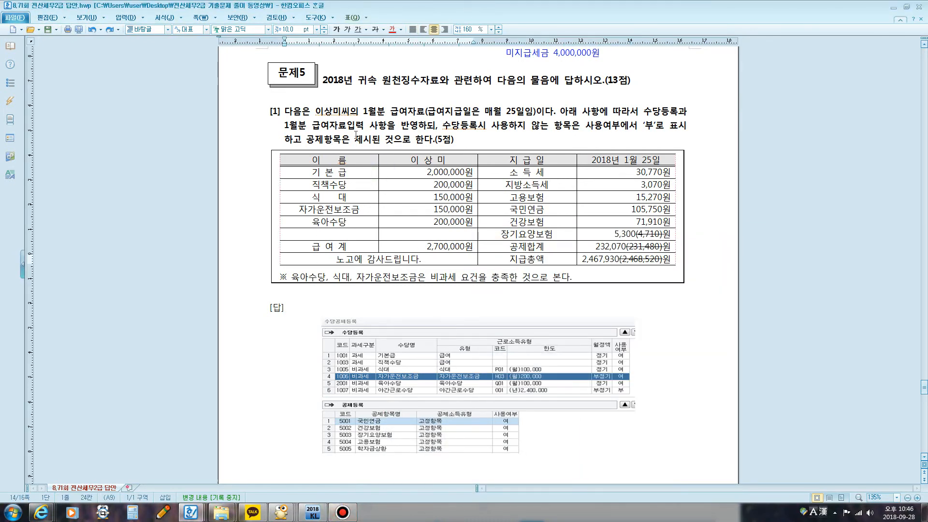
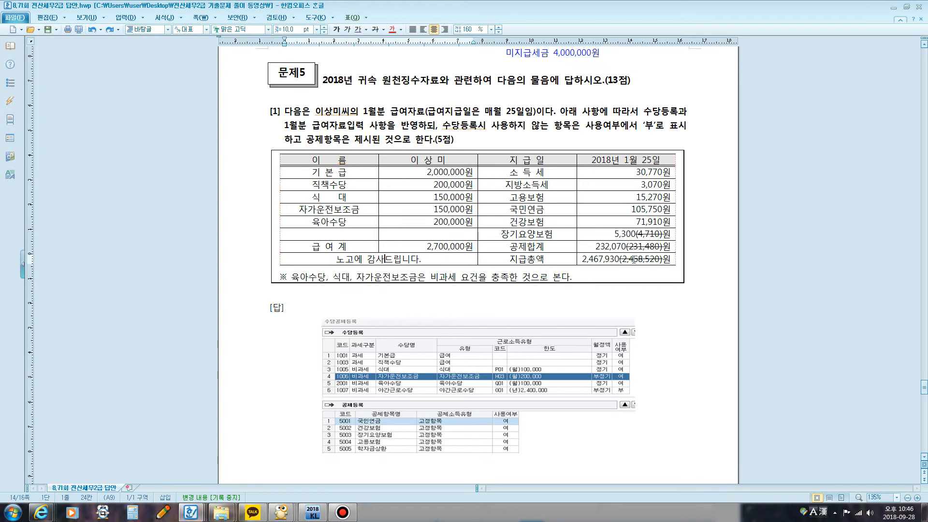
Step: Colour the corrected amounts 5,300, 232,070 and 2,467,930 blue in the January payroll table of question [1]
{"action": "left_click_drag", "start_coordinate": [614, 234], "coordinate": [636, 235]}
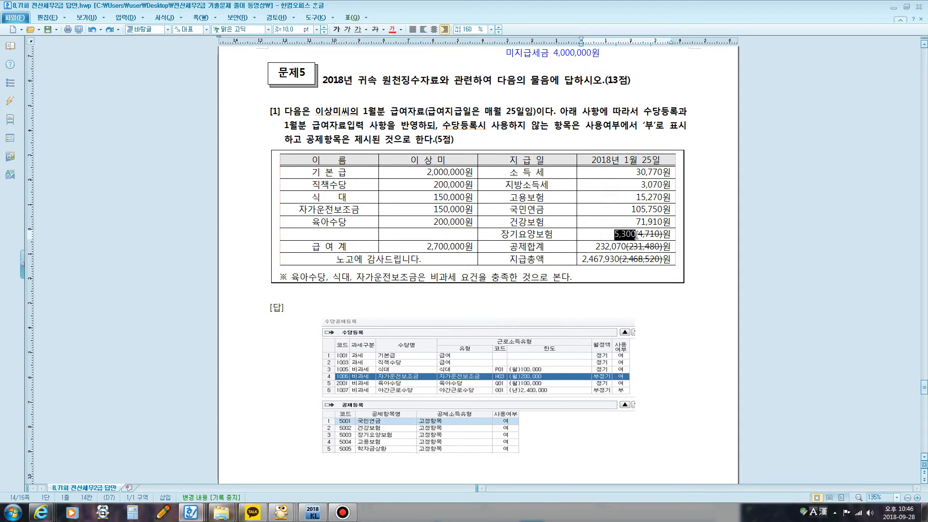
{"action": "left_click", "coordinate": [401, 30]}
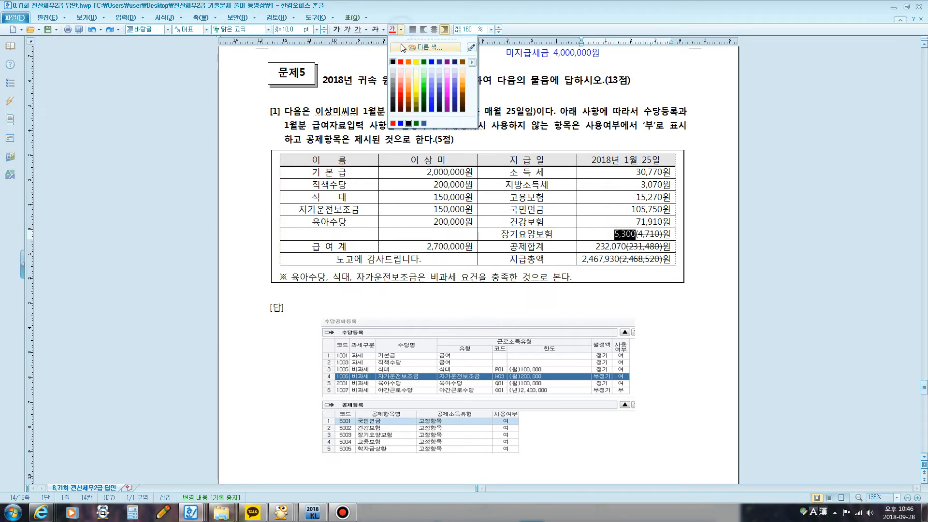
{"action": "left_click", "coordinate": [431, 62]}
{"action": "left_click", "coordinate": [590, 247]}
{"action": "left_click_drag", "start_coordinate": [597, 250], "coordinate": [626, 250]}
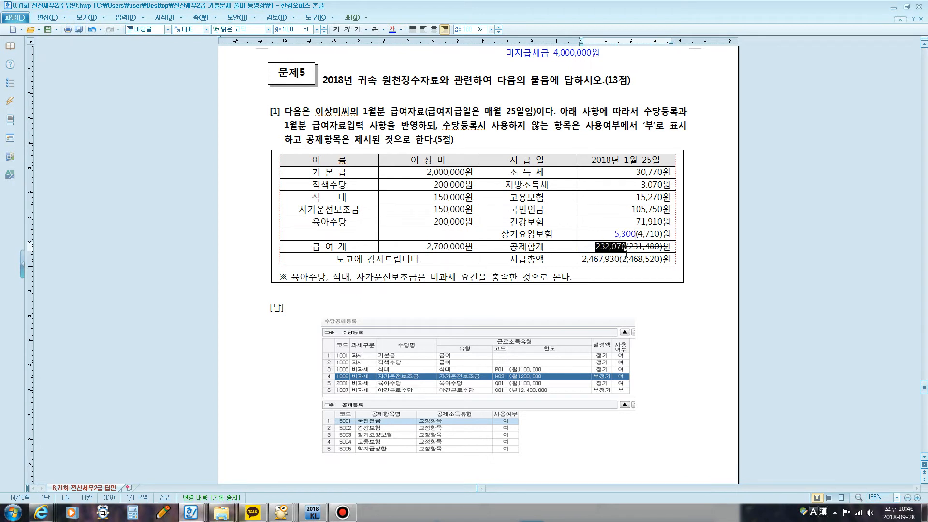
{"action": "left_click", "coordinate": [394, 33]}
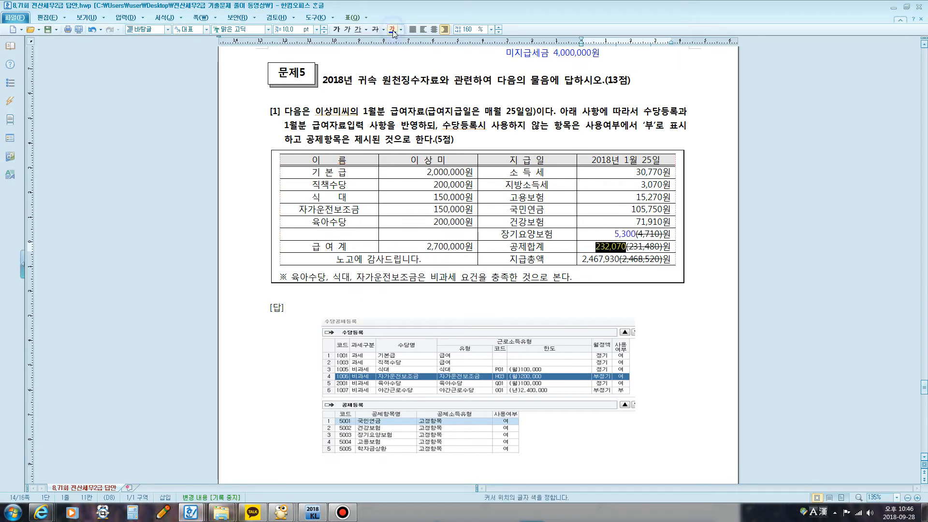
{"action": "left_click_drag", "start_coordinate": [581, 259], "coordinate": [619, 261]}
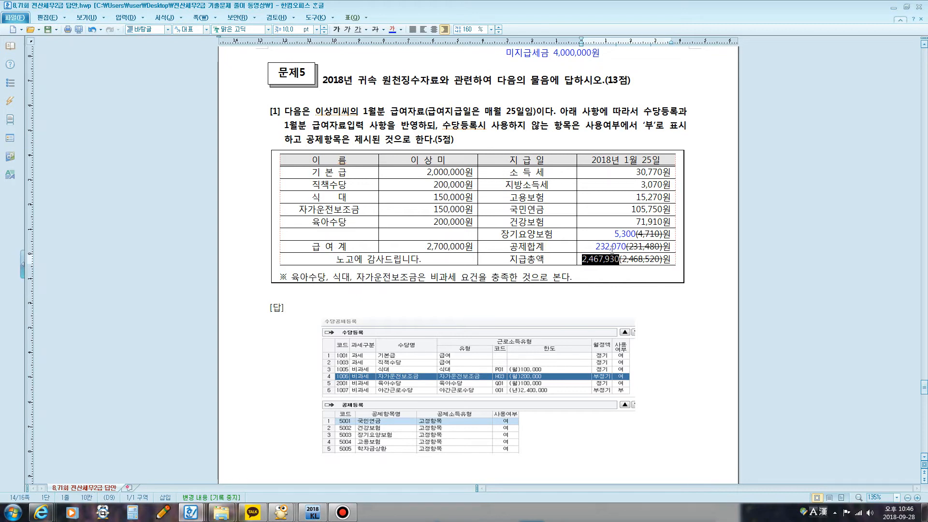
{"action": "left_click", "coordinate": [393, 30]}
{"action": "left_click", "coordinate": [626, 182]}
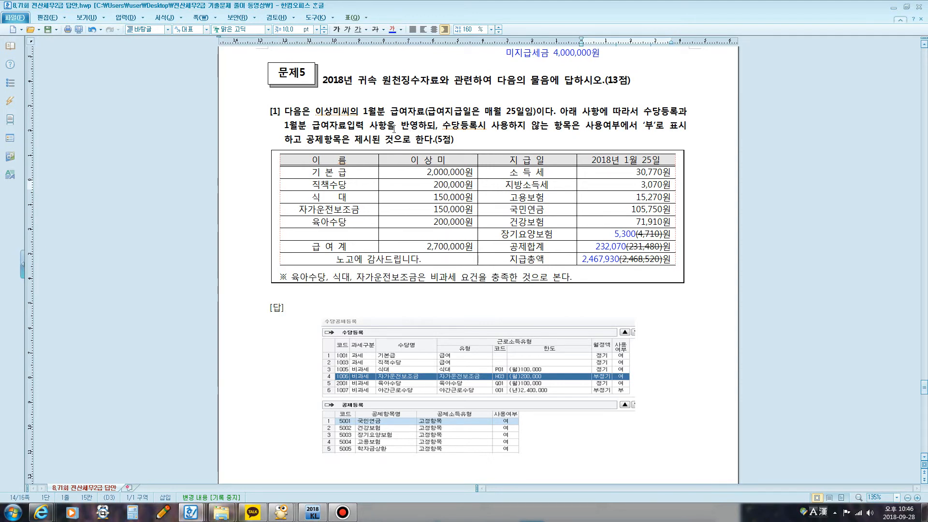
Step: Highlight the 비과세 note under the table, then colour the 식대, 자가운전보조금 and 육아수당 labels blue
{"action": "left_click_drag", "start_coordinate": [291, 279], "coordinate": [519, 284]}
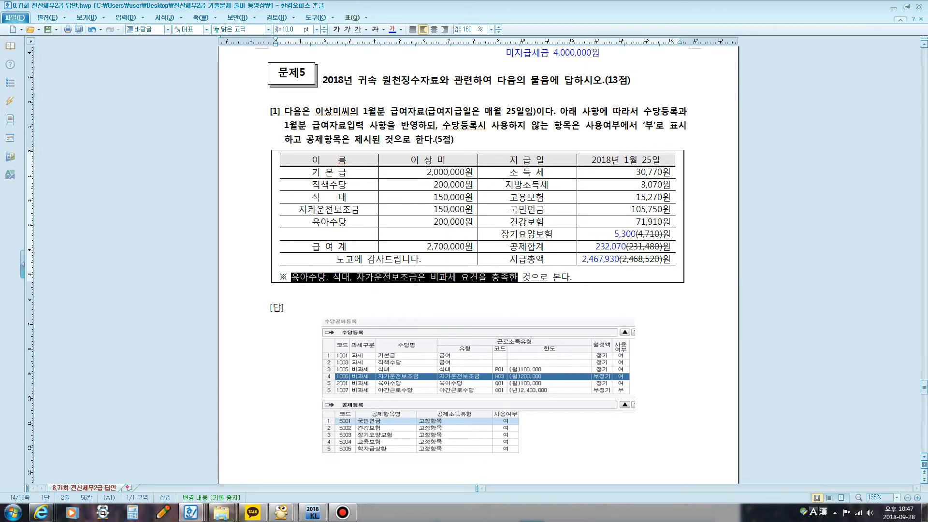
{"action": "left_click_drag", "start_coordinate": [309, 200], "coordinate": [352, 222]}
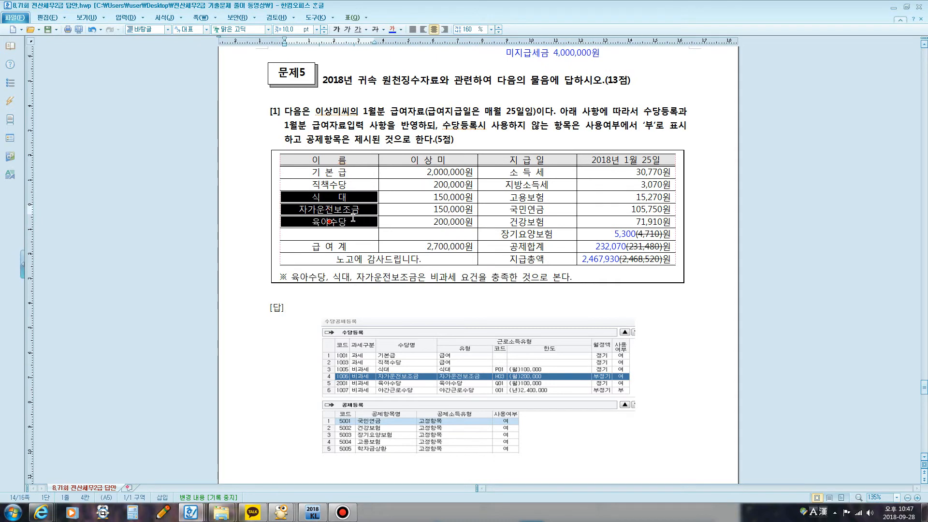
{"action": "left_click", "coordinate": [401, 30]}
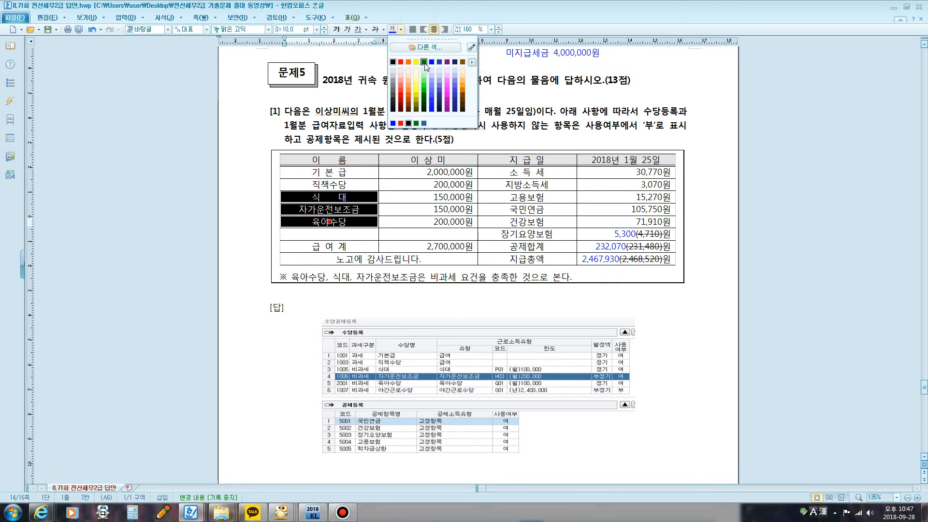
{"action": "left_click", "coordinate": [428, 66]}
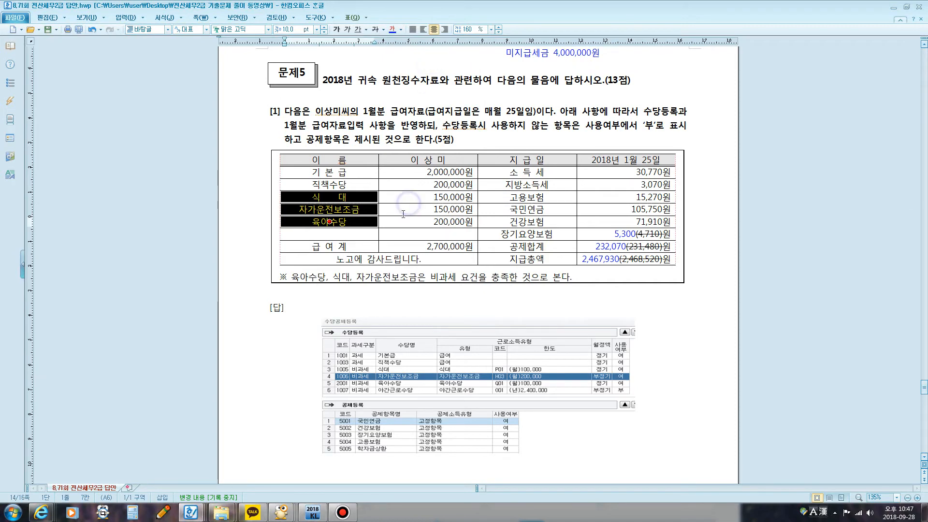
Step: Switch to KcLep, open 급여자료입력 under 원천징수, and move the 수당공제등록 window aside
{"action": "left_click", "coordinate": [326, 512]}
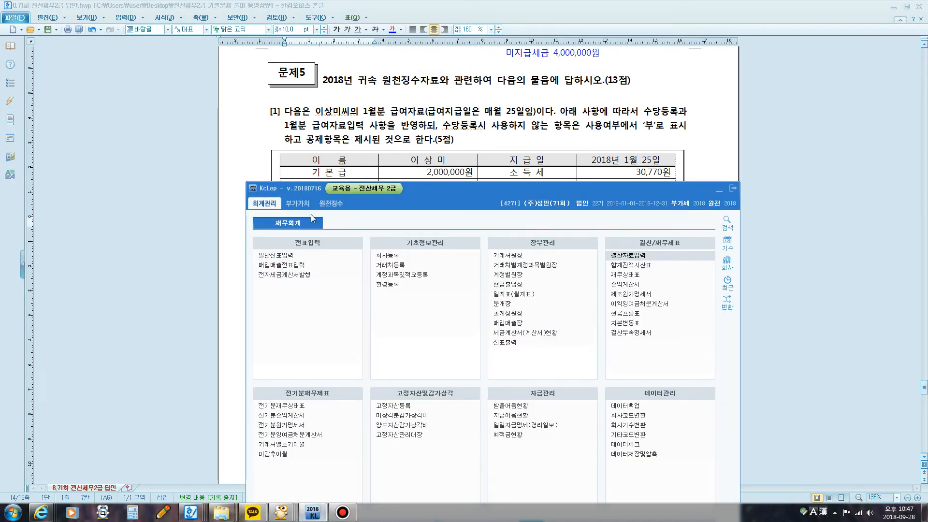
{"action": "left_click", "coordinate": [330, 203]}
{"action": "left_click", "coordinate": [289, 265]}
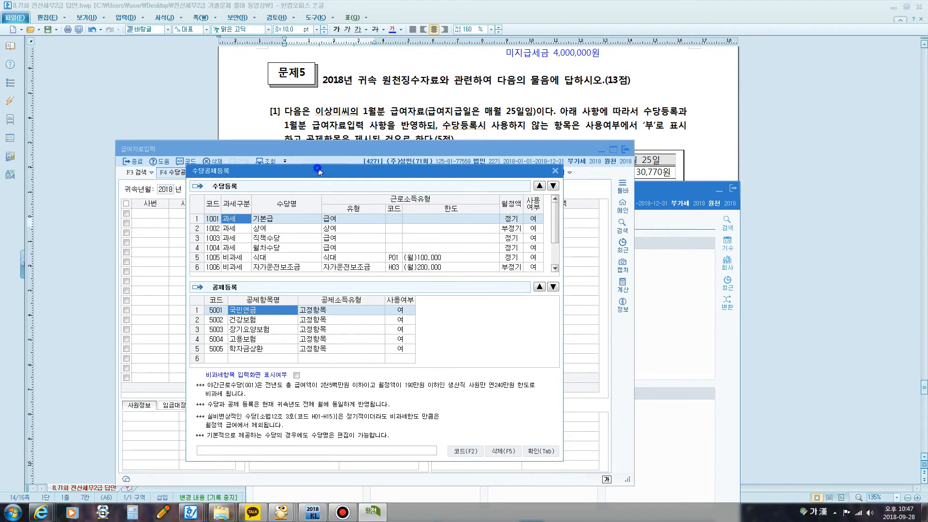
{"action": "left_click_drag", "start_coordinate": [314, 170], "coordinate": [408, 167]}
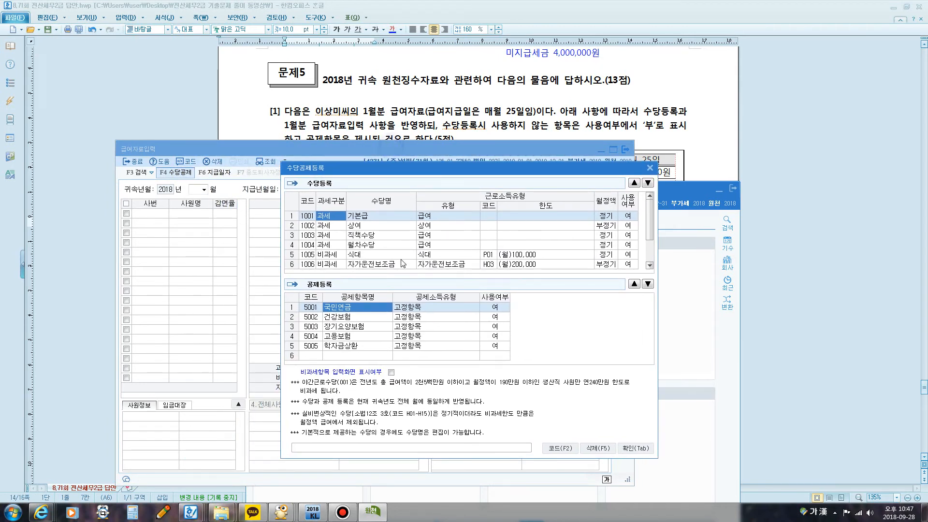
Step: Examine the existing 수당등록 items from 상여 to 야간근로수당 against the allowances in the question
{"action": "left_click", "coordinate": [379, 225]}
{"action": "left_click", "coordinate": [370, 236]}
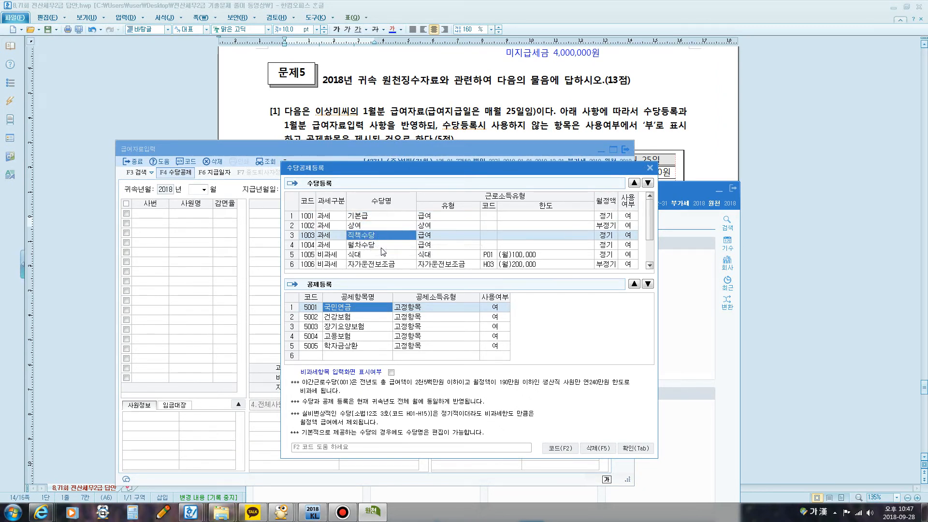
{"action": "left_click", "coordinate": [381, 248]}
{"action": "left_click", "coordinate": [371, 253]}
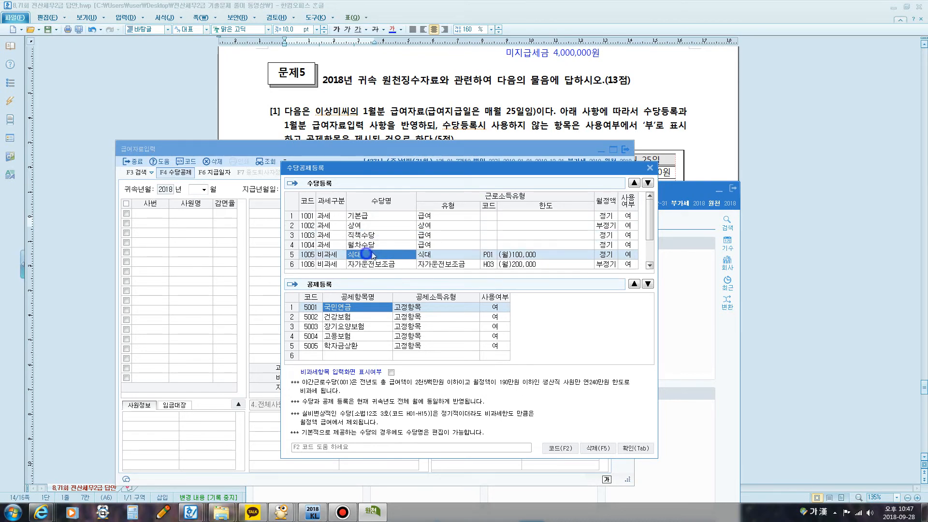
{"action": "scroll", "coordinate": [369, 252], "scroll_direction": "down", "scroll_amount": 1}
{"action": "left_click", "coordinate": [375, 245]}
{"action": "left_click", "coordinate": [371, 255]}
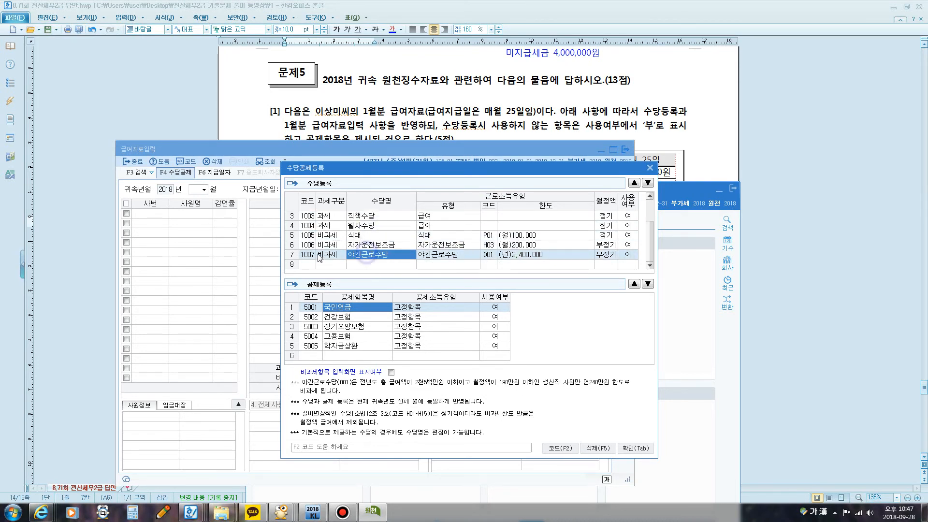
Step: Add a 비과세 allowance named 육아수당 with type Q01 육아수당, 월정액 정기 and 사용여부 여
{"action": "left_click", "coordinate": [327, 265]}
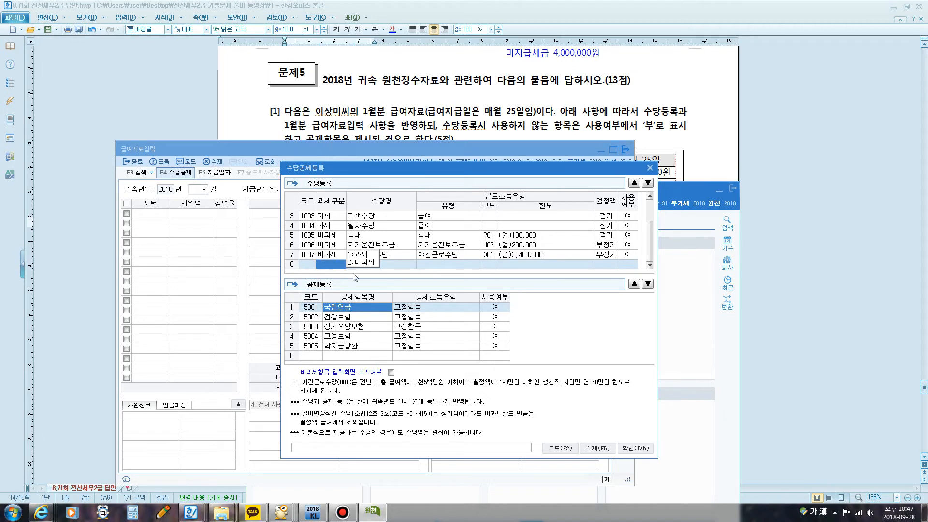
{"action": "left_click", "coordinate": [364, 264]}
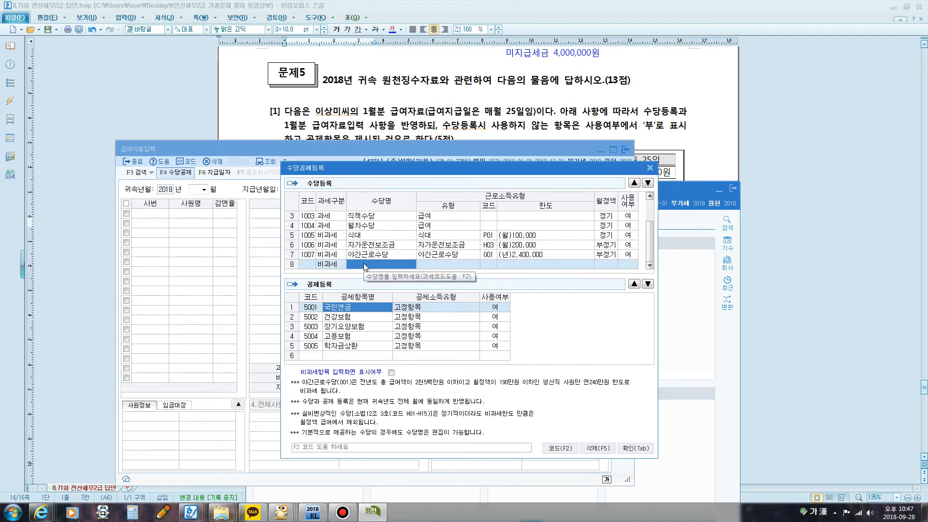
{"action": "type", "text": "ㅇㅠㄱ아"}
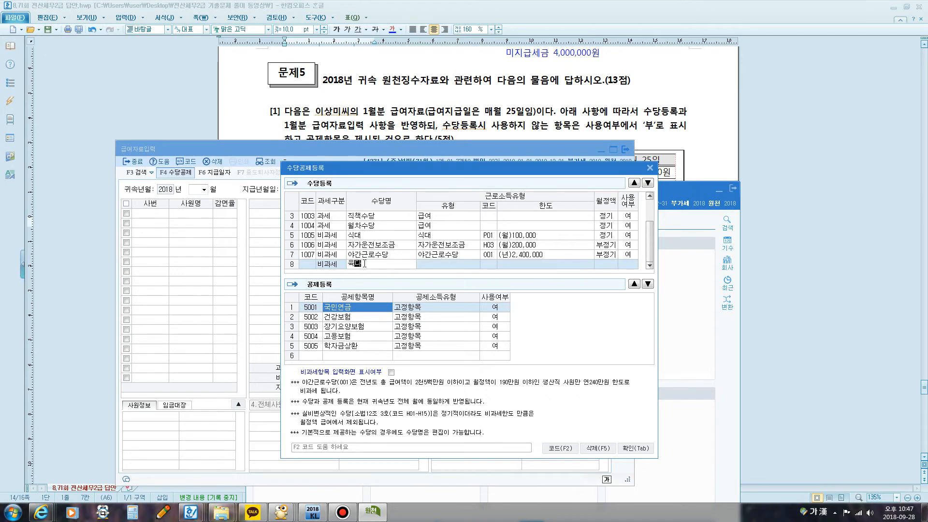
{"action": "type", "text": "수당"}
{"action": "key", "text": "Return"}
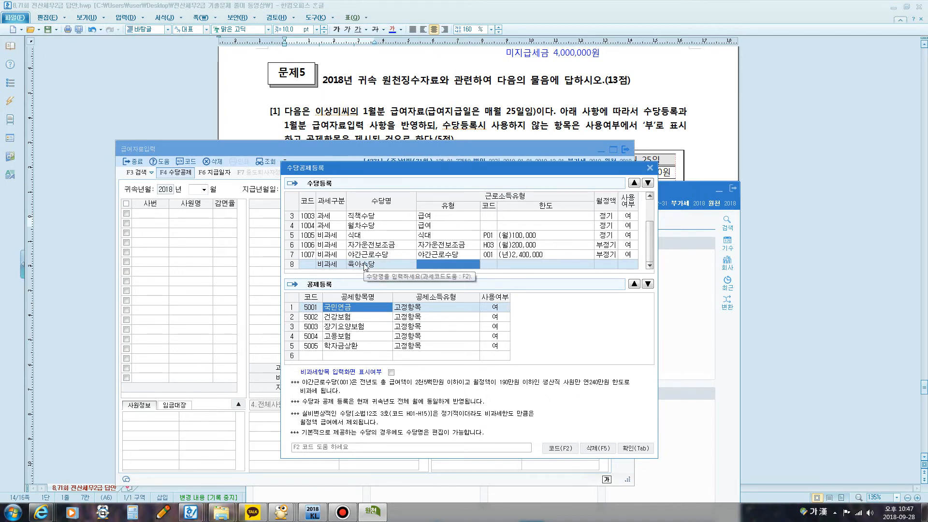
{"action": "key", "text": "F2"}
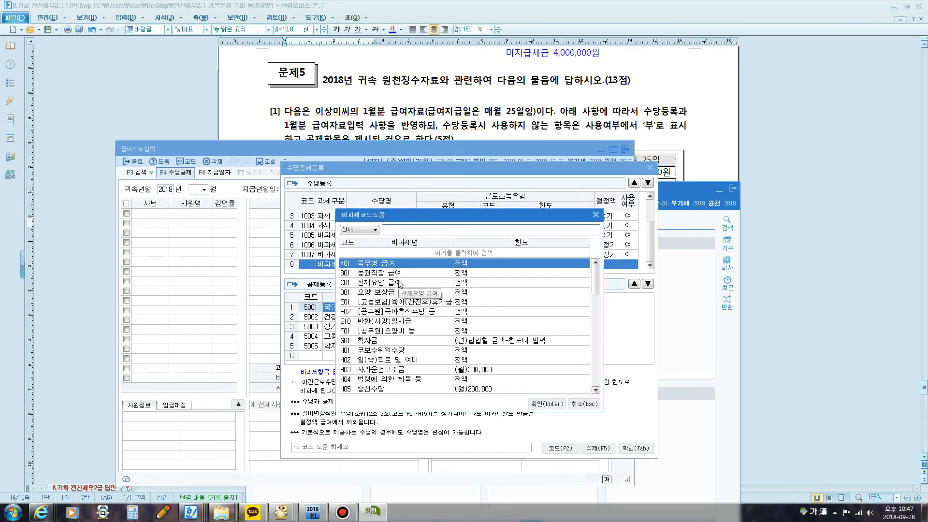
{"action": "type", "text": "육아"}
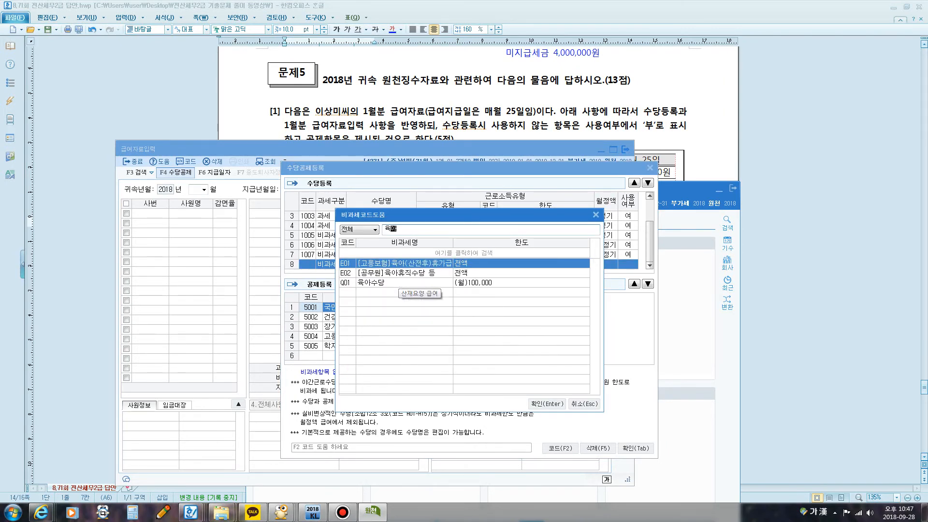
{"action": "key", "text": "Down"}
{"action": "key", "text": "Down"}
{"action": "key", "text": "Return"}
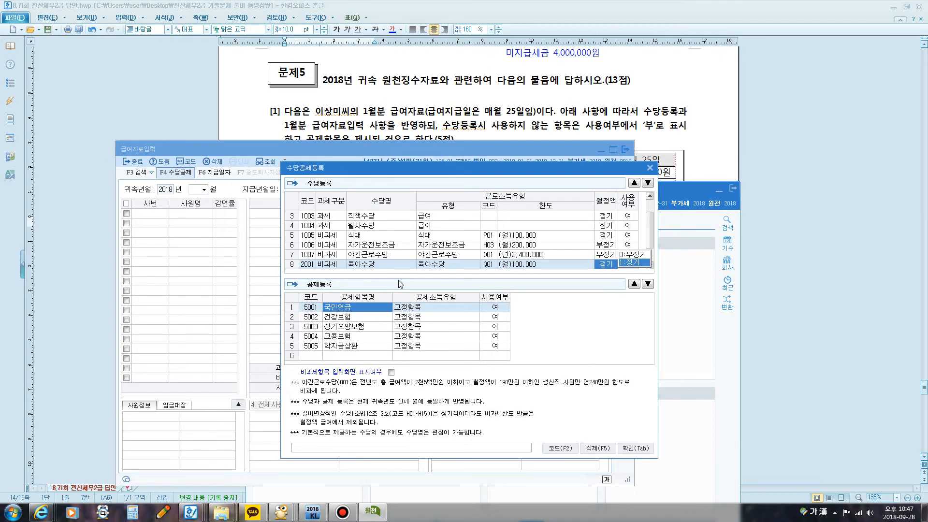
{"action": "key", "text": "Return"}
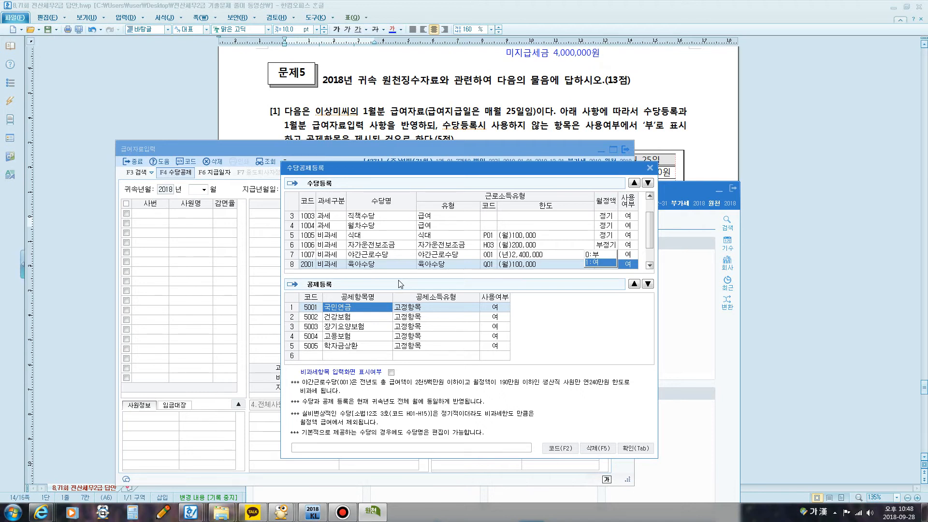
{"action": "key", "text": "Return"}
Step: Set 사용여부 to 부 for 상여, 월차수당 and 야간근로수당, and confirm the 수당공제등록 settings
{"action": "scroll", "coordinate": [458, 248], "scroll_direction": "up", "scroll_amount": 1}
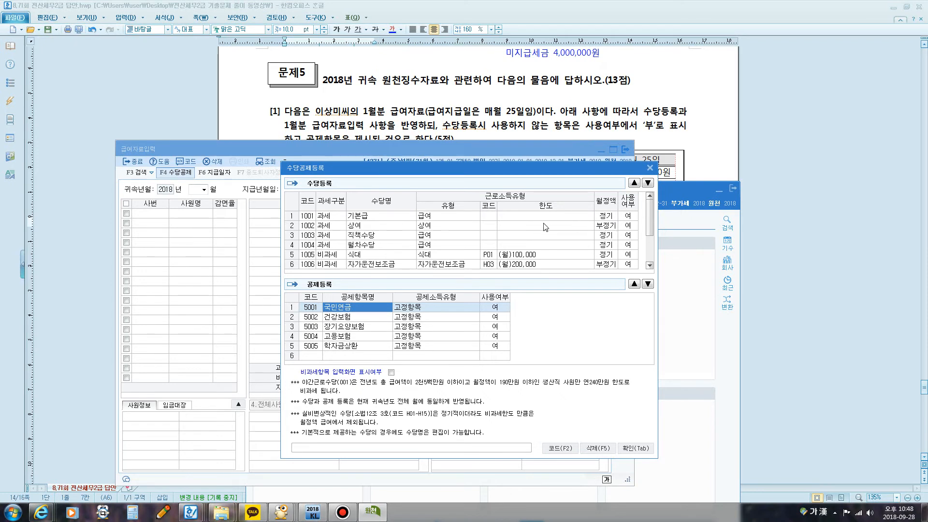
{"action": "left_click", "coordinate": [361, 226]}
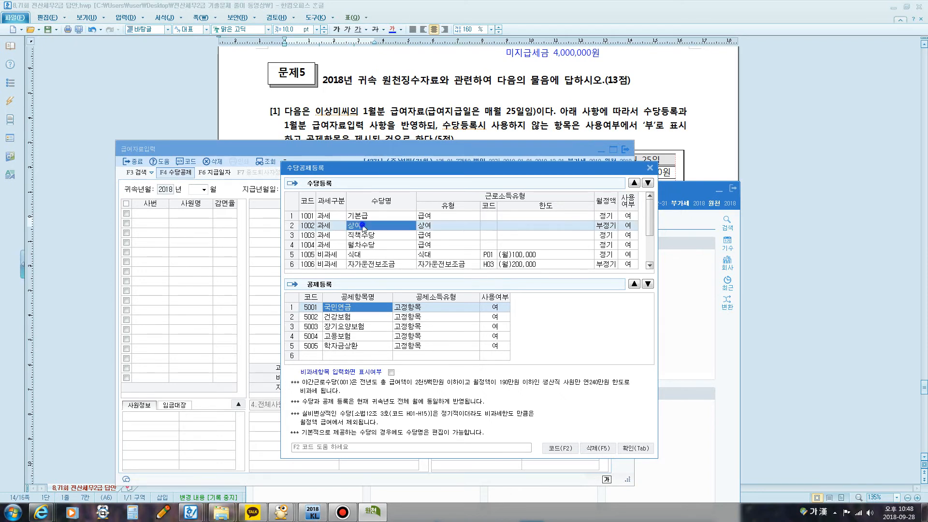
{"action": "left_click", "coordinate": [628, 226]}
{"action": "left_click", "coordinate": [601, 226]}
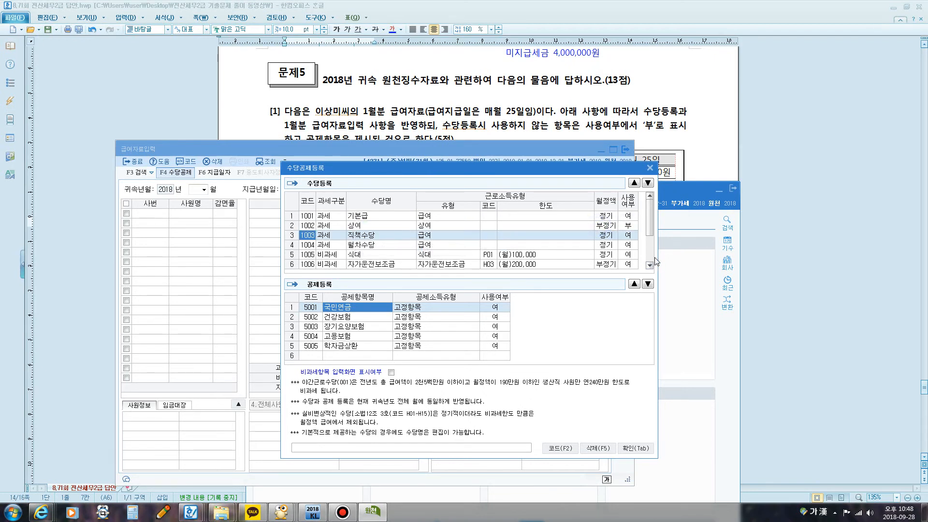
{"action": "left_click", "coordinate": [628, 244]}
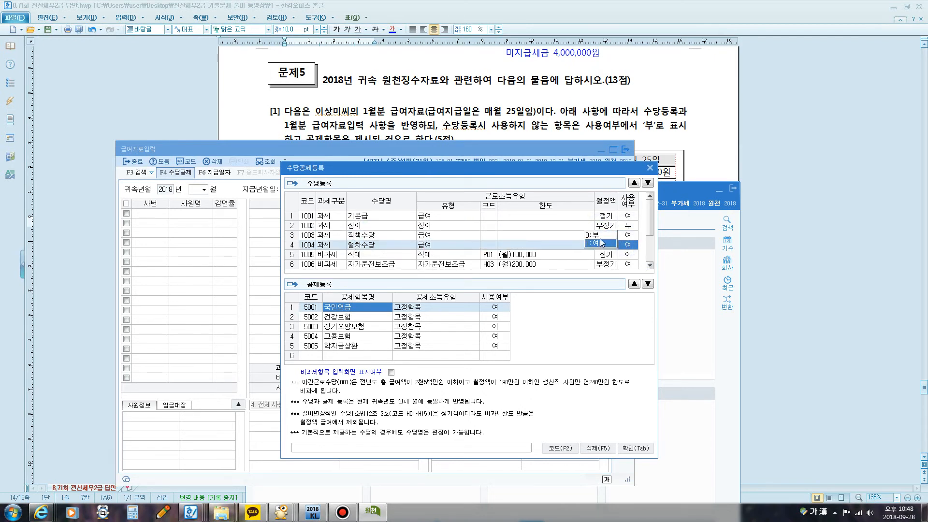
{"action": "left_click", "coordinate": [594, 235]}
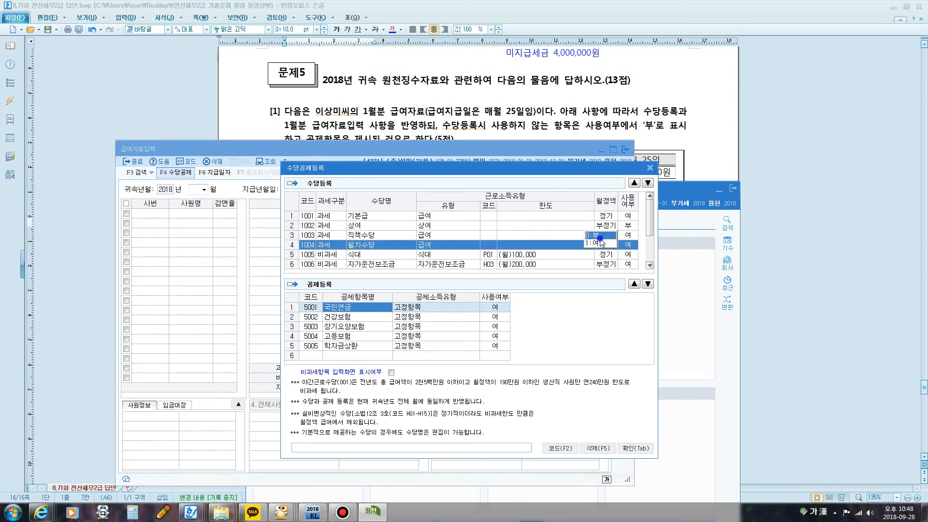
{"action": "left_click", "coordinate": [625, 255]}
{"action": "scroll", "coordinate": [625, 255], "scroll_direction": "down", "scroll_amount": 1}
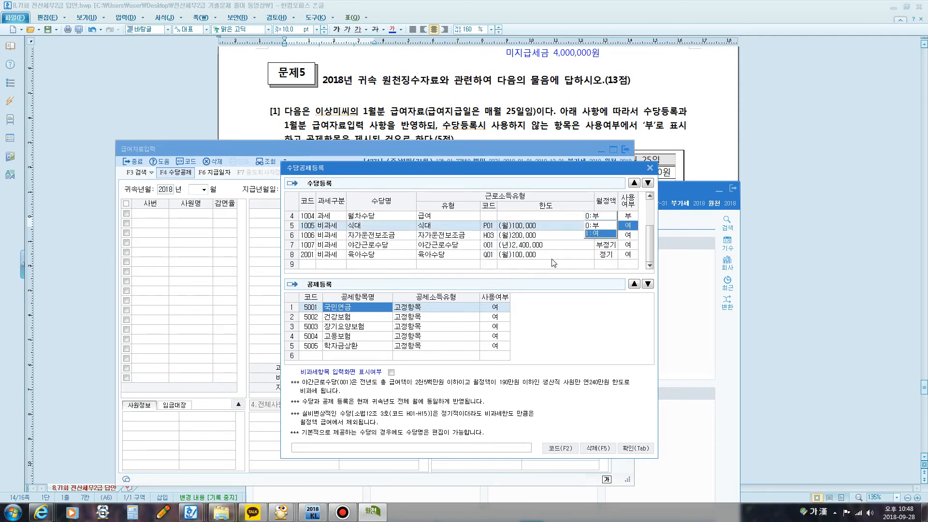
{"action": "left_click", "coordinate": [631, 245]}
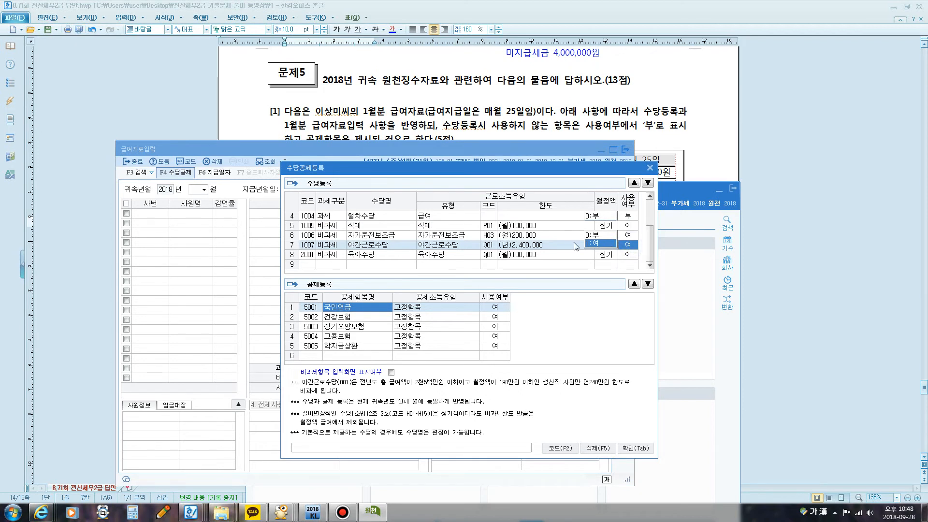
{"action": "left_click", "coordinate": [598, 235]}
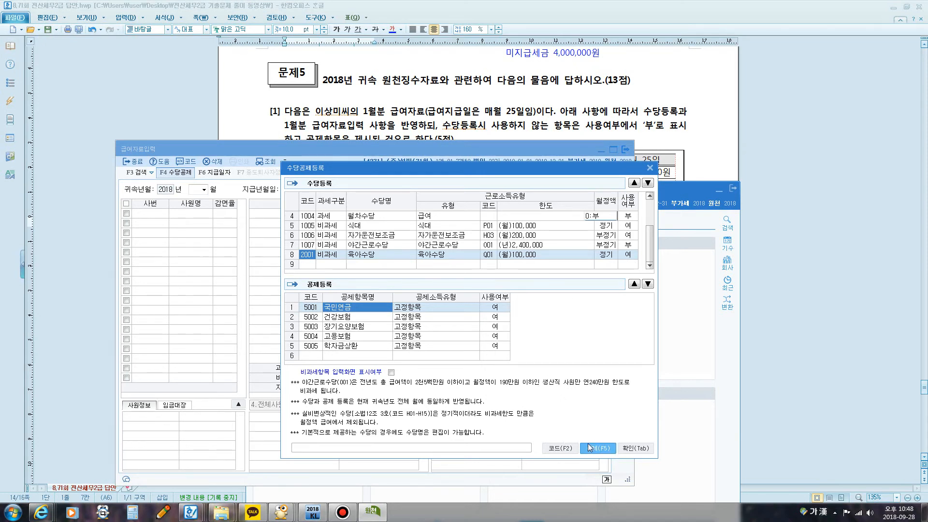
{"action": "left_click", "coordinate": [632, 450]}
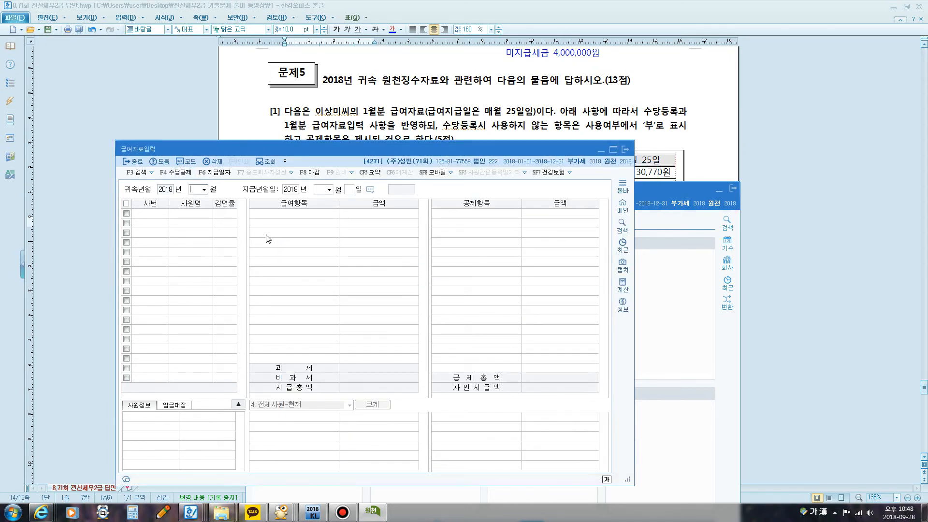
Step: Set 귀속년월 to January 2018 with 지급년월일 2018-01-25 and load the employees' payroll entry
{"action": "type", "text": "1"}
{"action": "key", "text": "Return"}
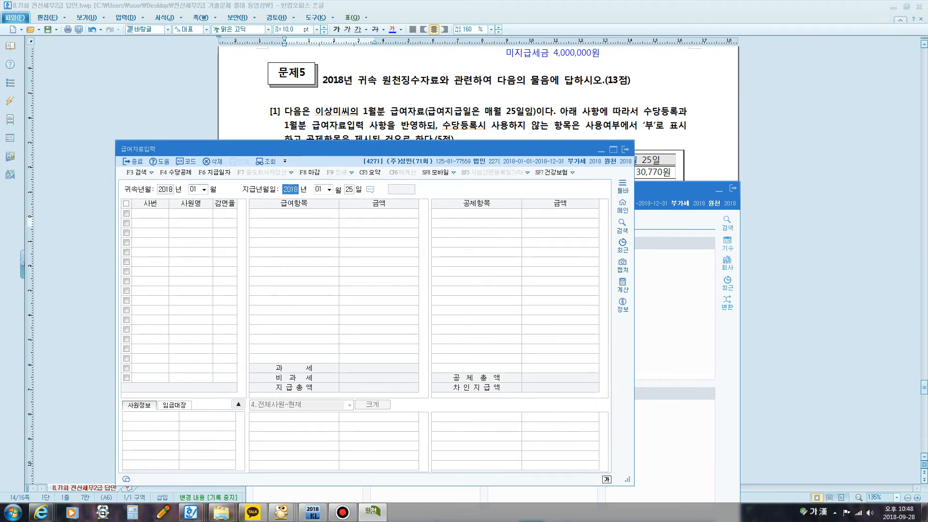
{"action": "key", "text": "Return"}
{"action": "key", "text": "Return"}
{"action": "key", "text": "Return"}
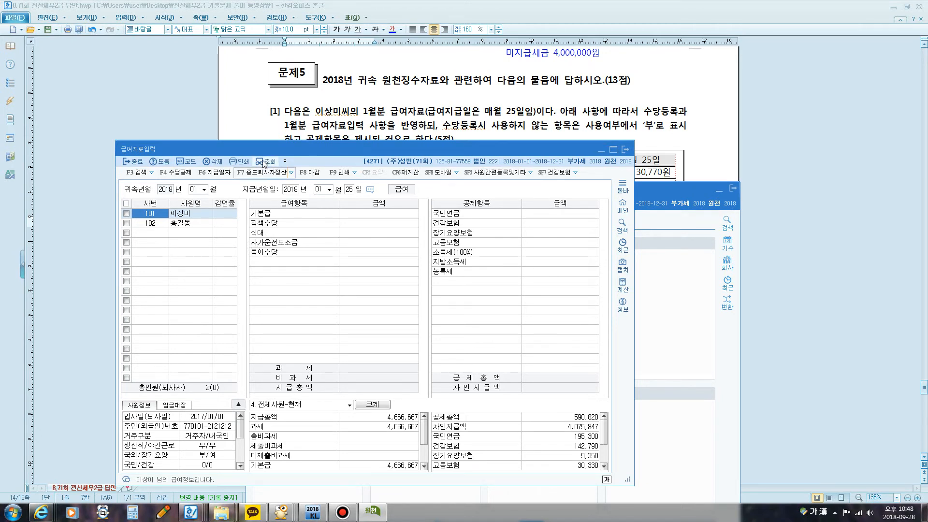
Step: Enter employee 101's 기본급 as 2,000,000 and 직책수당 as 200,000 in the January payroll, keeping the question's table in view
{"action": "left_click", "coordinate": [355, 215]}
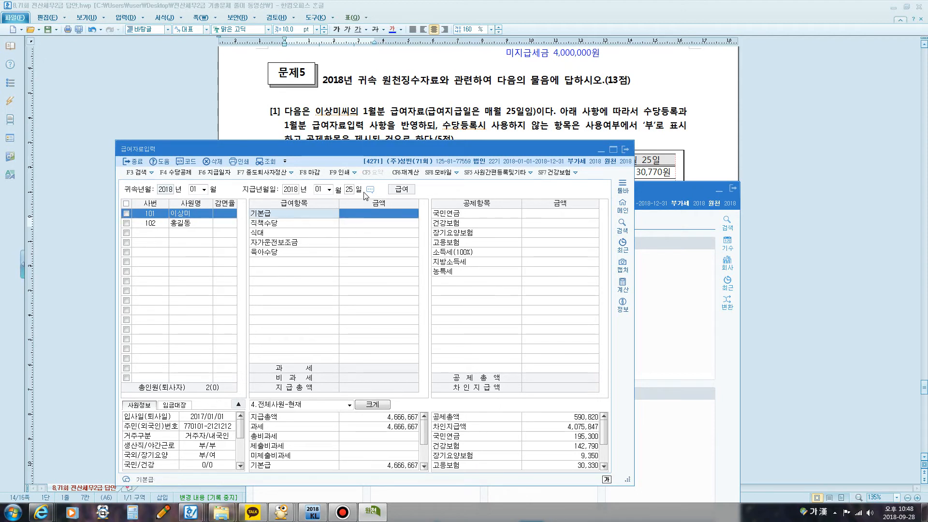
{"action": "left_click_drag", "start_coordinate": [398, 155], "coordinate": [485, 243]}
{"action": "left_click", "coordinate": [719, 189]}
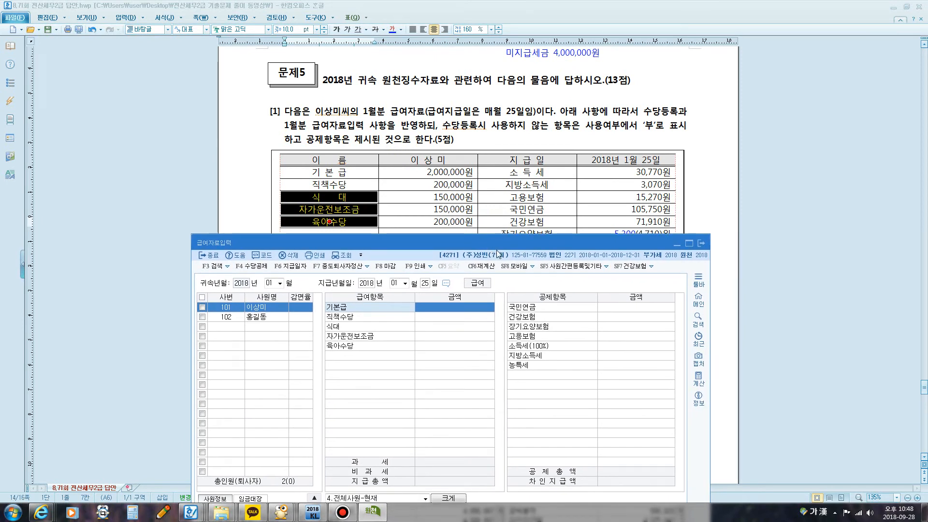
{"action": "type", "text": "2000000"}
{"action": "key", "text": "Return"}
{"action": "type", "text": "2"}
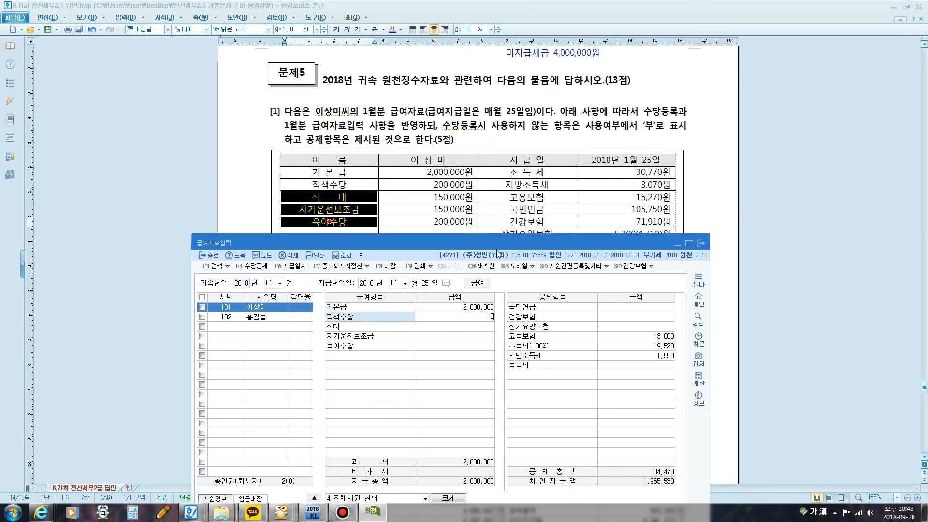
{"action": "type", "text": "00,000"}
{"action": "key", "text": "Return"}
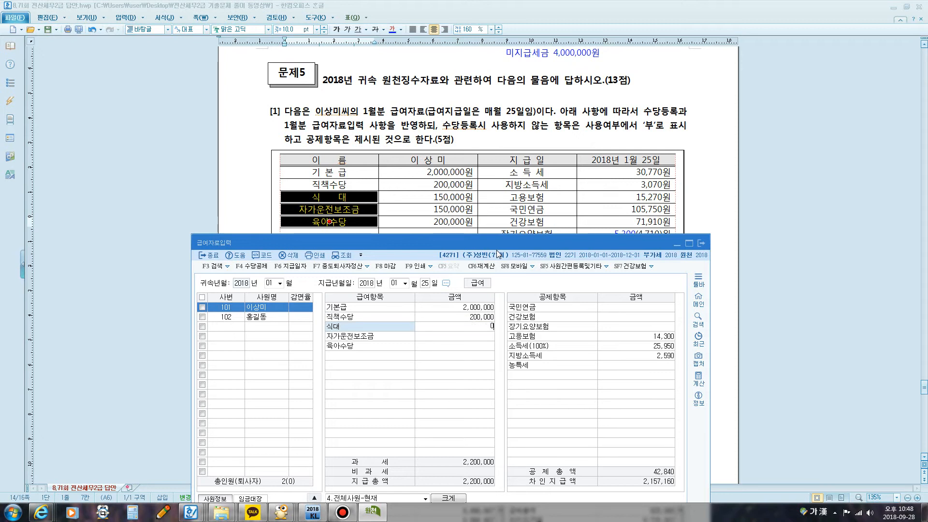
Step: Enter employee 101's 식대 as 150,000, 자가운전보조금 as 150,000 and 육아수당 as 200,000
{"action": "type", "text": "150,000"}
{"action": "key", "text": "Return"}
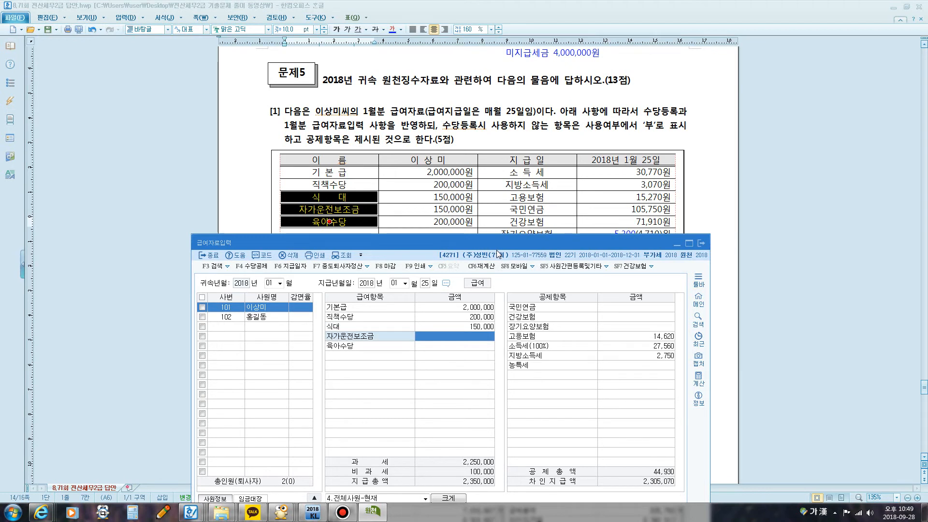
{"action": "type", "text": "1500000"}
{"action": "key", "text": "Return"}
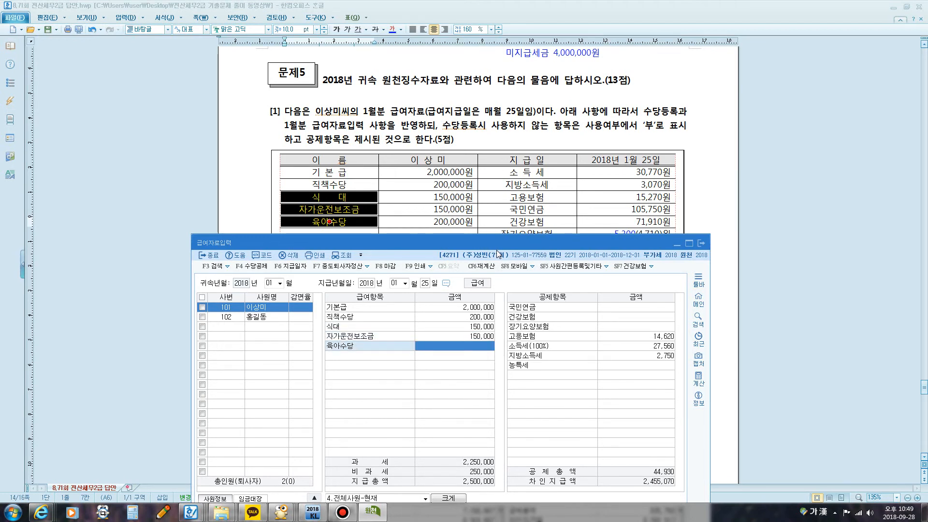
{"action": "type", "text": "2000000"}
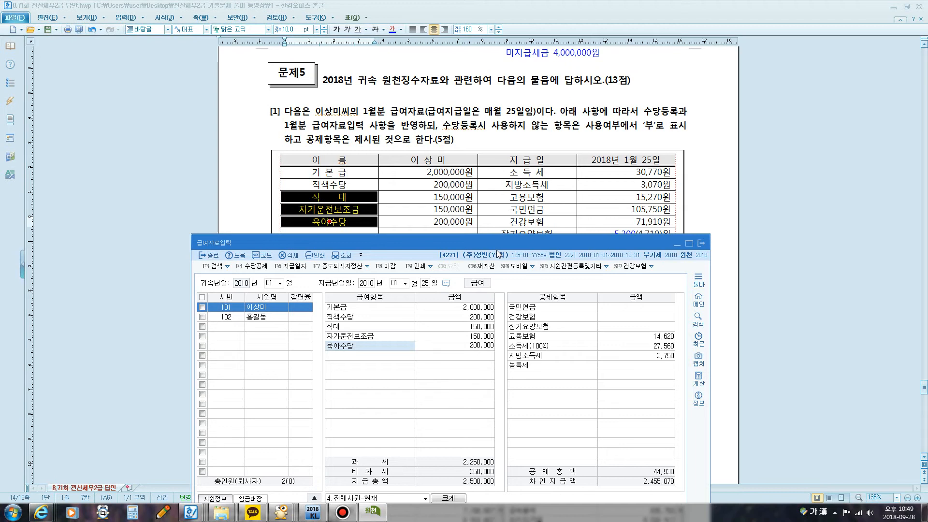
{"action": "key", "text": "Return"}
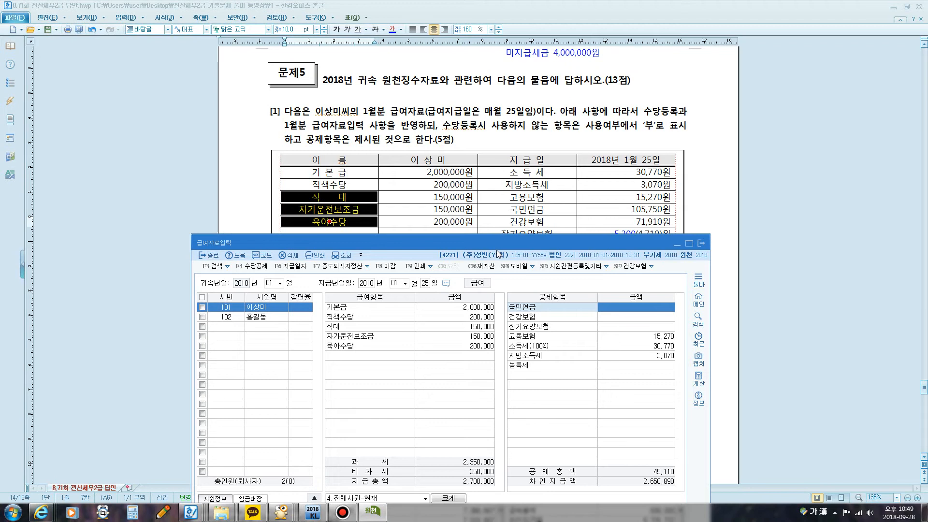
Step: Enter employee 101's deductions for 국민연금 as 105,750 and 건강보험 as 71,910
{"action": "type", "text": "105"}
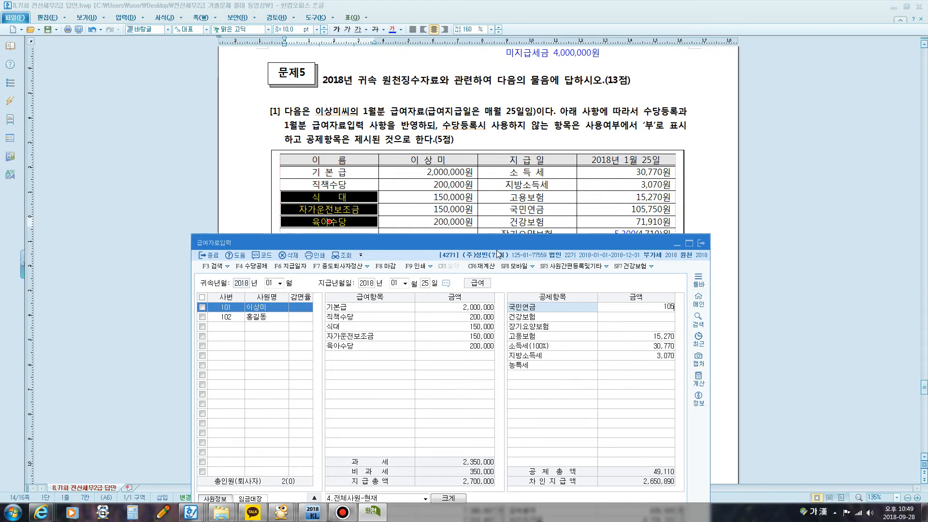
{"action": "type", "text": ",750"}
{"action": "key", "text": "Return"}
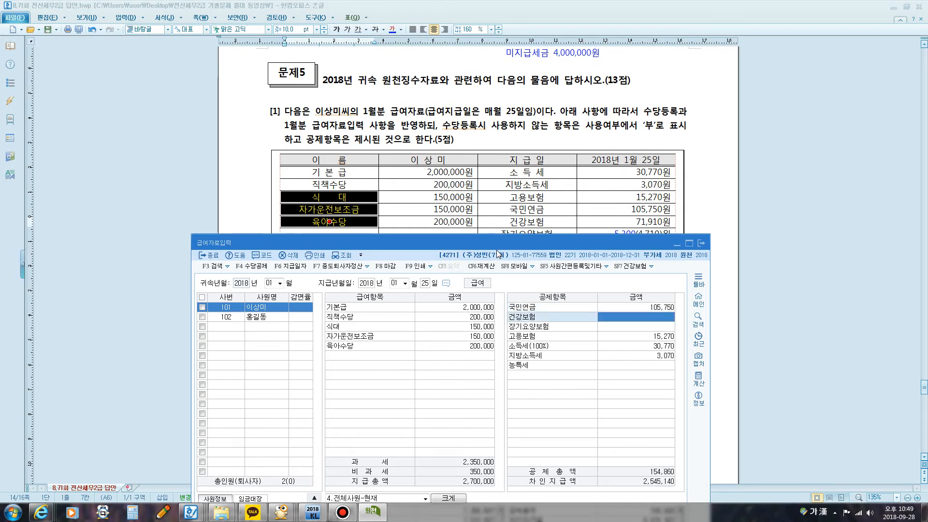
{"action": "type", "text": "71,910"}
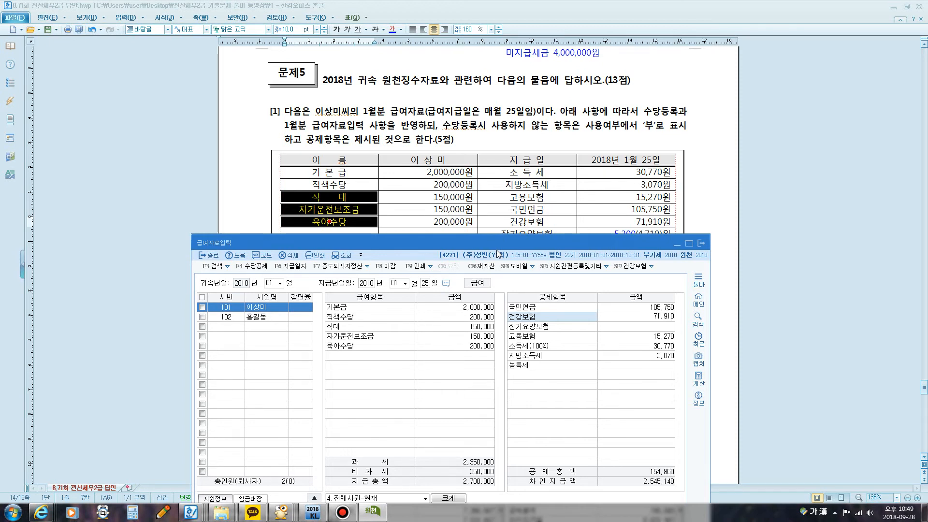
{"action": "key", "text": "Return"}
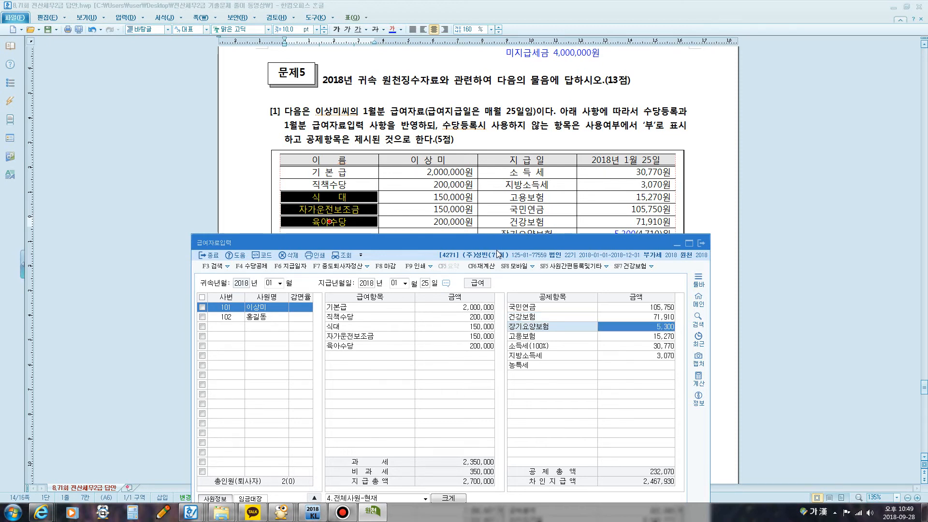
Step: Check the deductions from 장기요양보험 to 지방소득세 against the question, complete employee 101's entry and reselect that employee
{"action": "left_click_drag", "start_coordinate": [530, 238], "coordinate": [531, 247]}
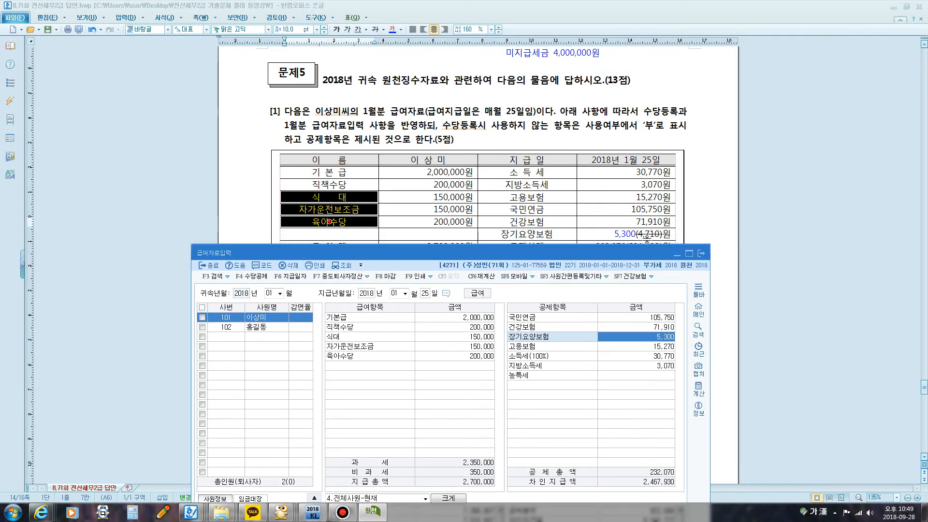
{"action": "left_click", "coordinate": [667, 347]}
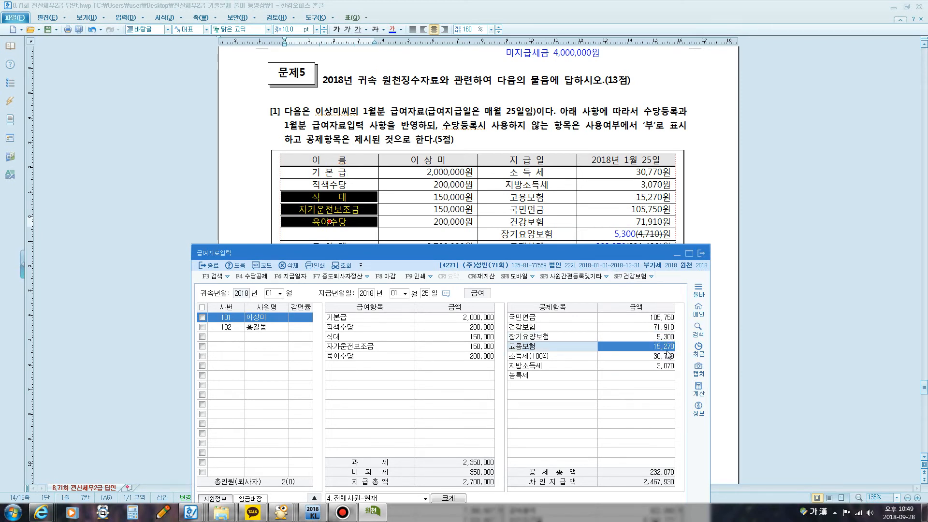
{"action": "left_click", "coordinate": [667, 356]}
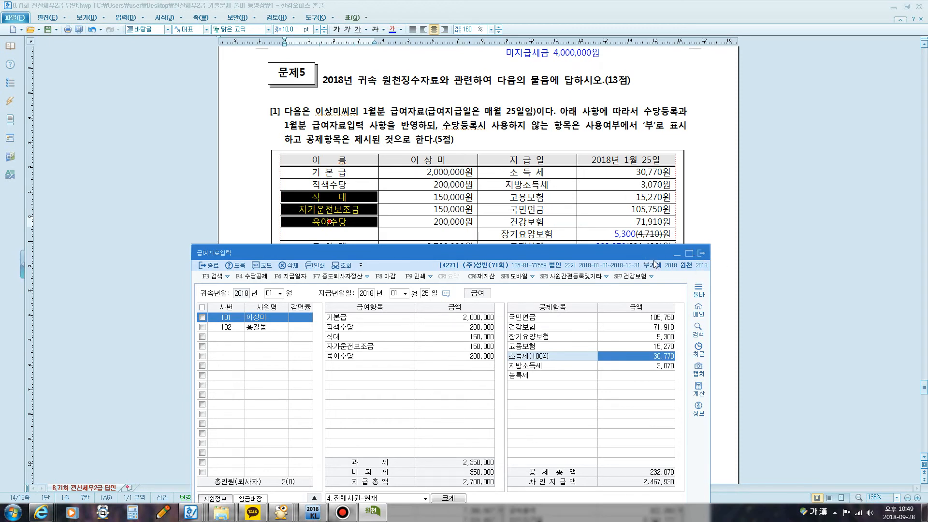
{"action": "left_click", "coordinate": [660, 365]}
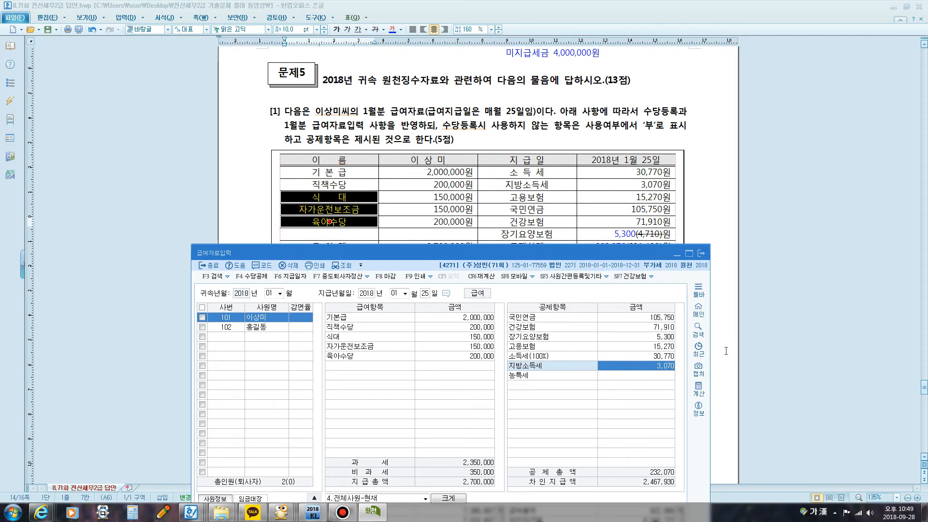
{"action": "key", "text": "Return"}
{"action": "key", "text": "Return"}
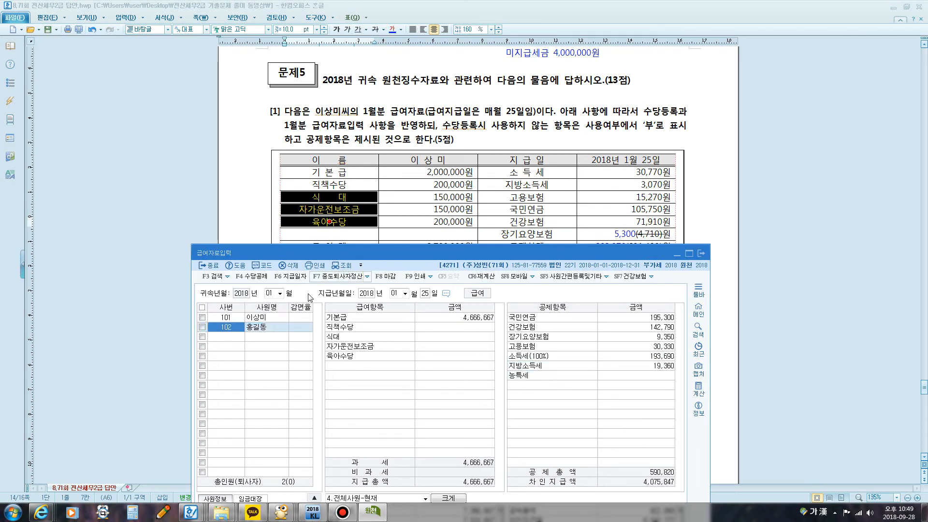
{"action": "left_click", "coordinate": [278, 317]}
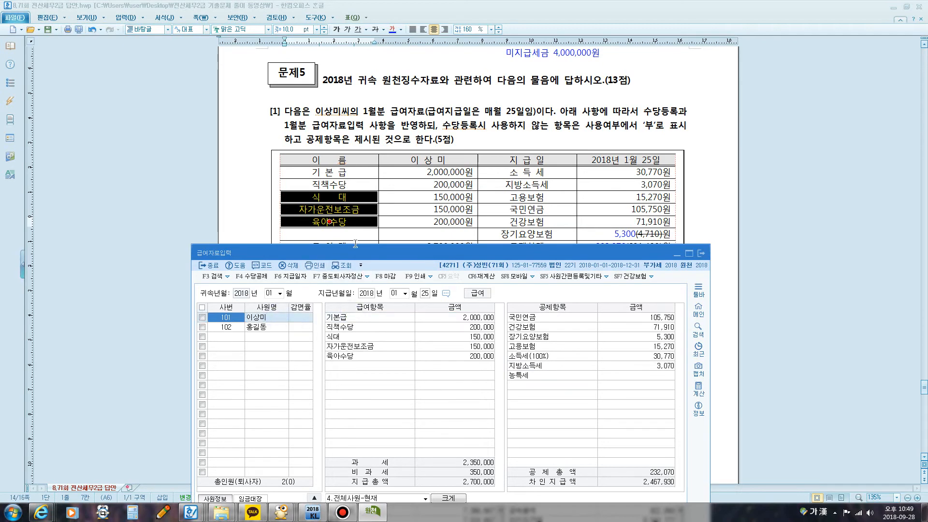
Step: Circle employee 101's 차인지급액 with the screen pen beside the question's totals, clear the marking and close 급여자료입력
{"action": "left_click_drag", "start_coordinate": [356, 254], "coordinate": [217, 74]}
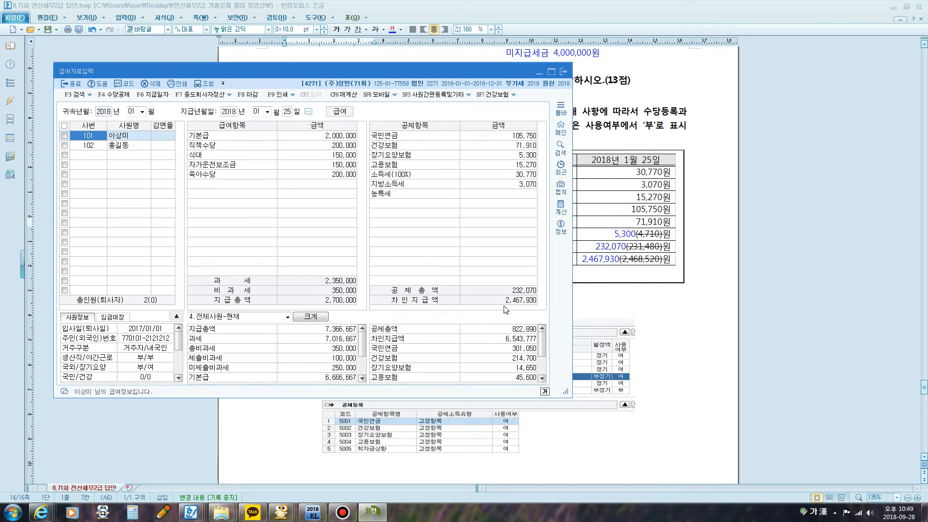
{"action": "key", "text": "F12"}
{"action": "mouse_move", "coordinate": [506, 308]}
{"action": "left_mouse_down"}
{"action": "mouse_move", "coordinate": [540, 305]}
{"action": "mouse_move", "coordinate": [506, 313]}
{"action": "left_mouse_up"}
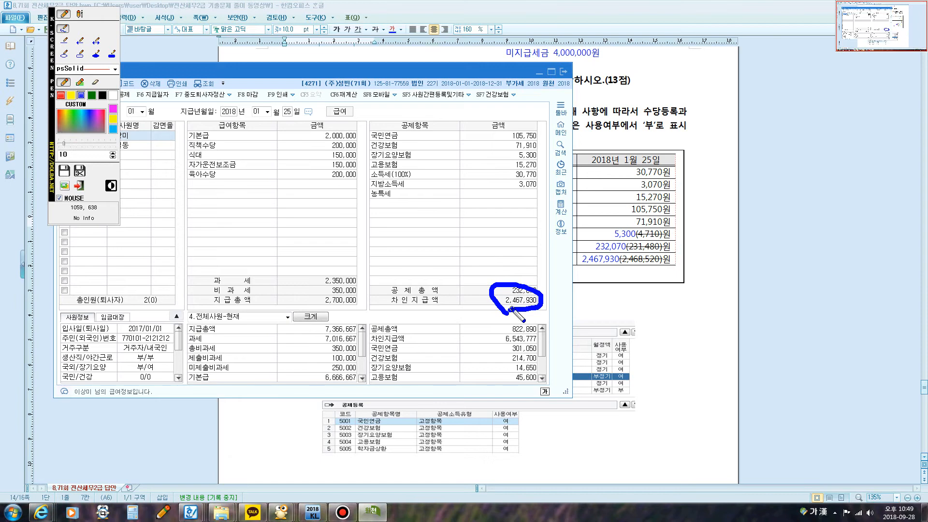
{"action": "key", "text": "F12"}
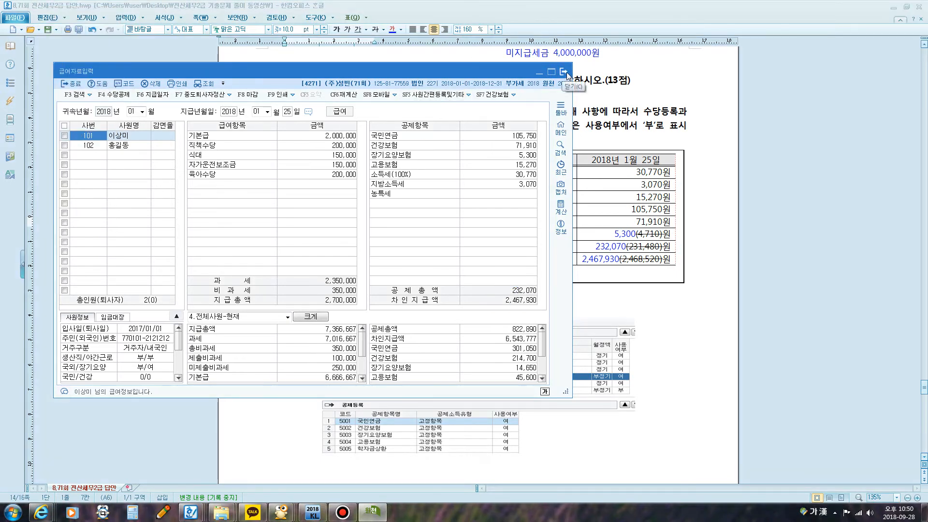
{"action": "left_click", "coordinate": [564, 72]}
Step: Examine question [2]'s 연말정산 instructions and the income and expense data for the employee, father and mother
{"action": "scroll", "coordinate": [550, 240], "scroll_direction": "down", "scroll_amount": 10}
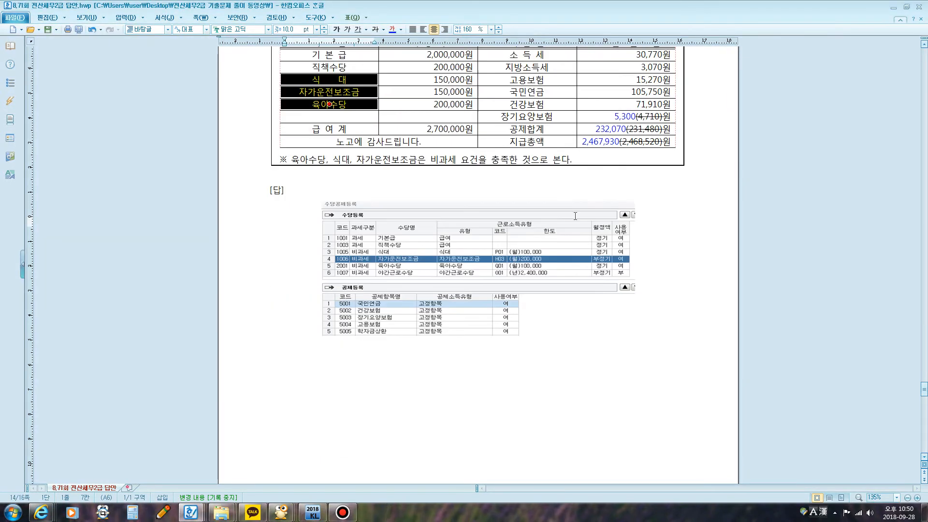
{"action": "scroll", "coordinate": [550, 240], "scroll_direction": "down", "scroll_amount": 15}
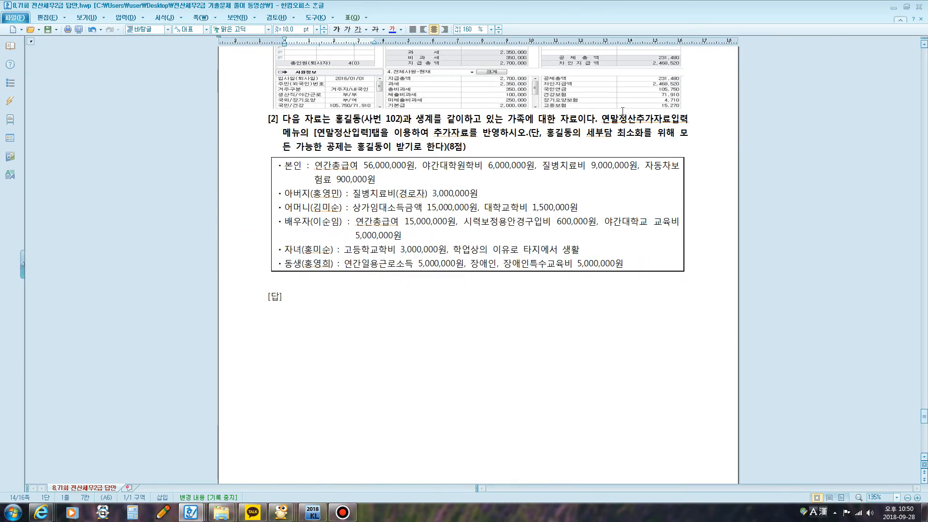
{"action": "left_click_drag", "start_coordinate": [609, 119], "coordinate": [457, 147]}
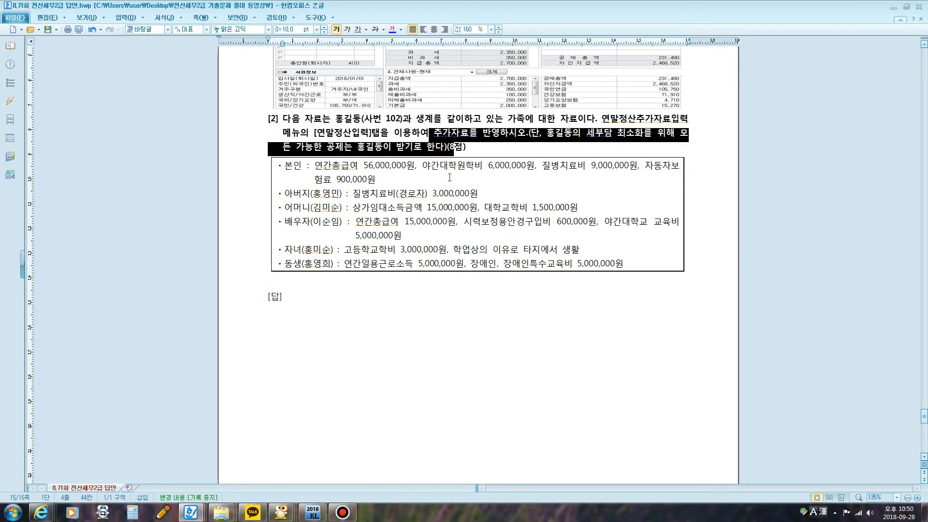
{"action": "left_click", "coordinate": [449, 178]}
{"action": "left_click_drag", "start_coordinate": [311, 165], "coordinate": [638, 165]}
{"action": "left_click_drag", "start_coordinate": [652, 165], "coordinate": [672, 180]}
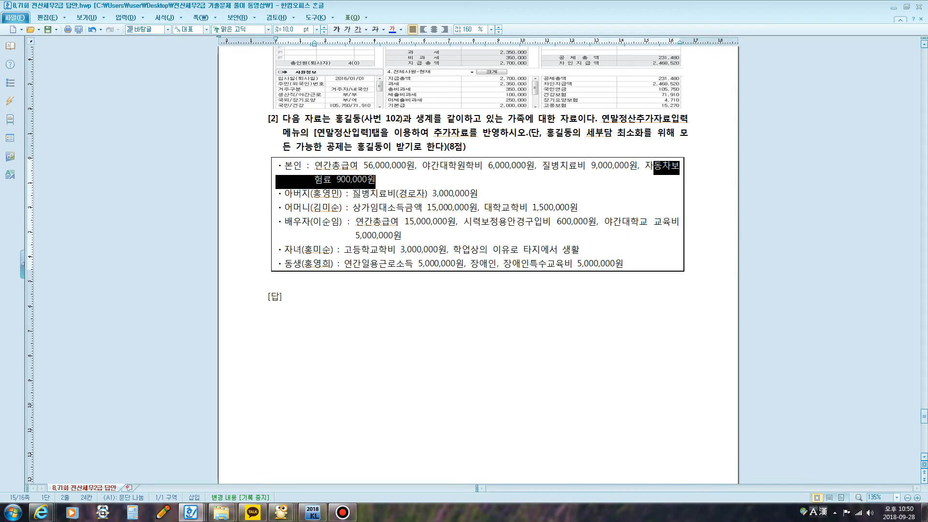
{"action": "left_click_drag", "start_coordinate": [355, 193], "coordinate": [478, 194]}
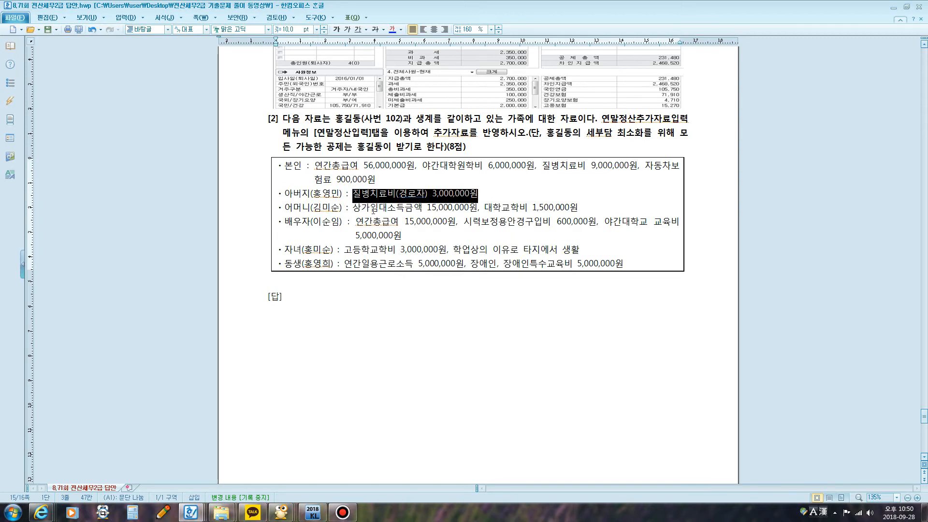
{"action": "left_click_drag", "start_coordinate": [352, 209], "coordinate": [427, 211]}
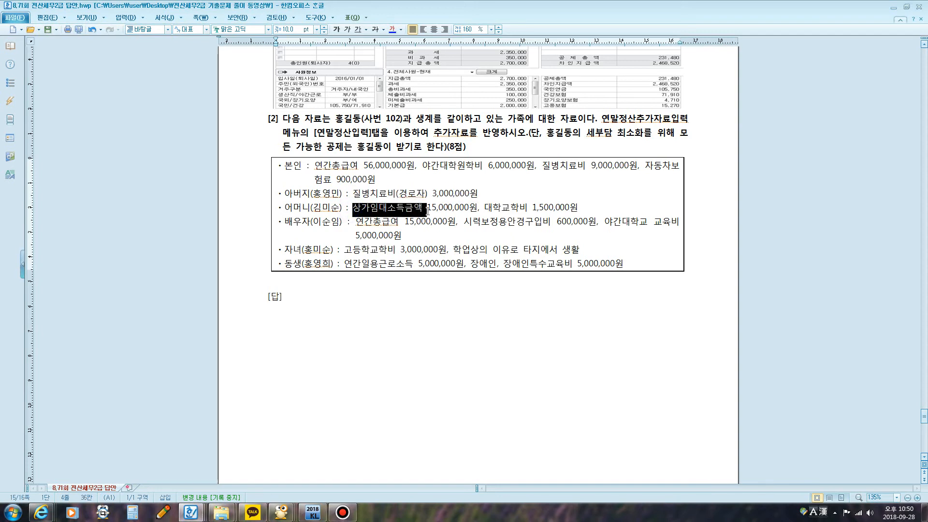
Step: Write a screen-pen text note beside the mother's 상가임대소득금액 with the lines "사업소득" and "-필요경비"
{"action": "key", "text": "F9"}
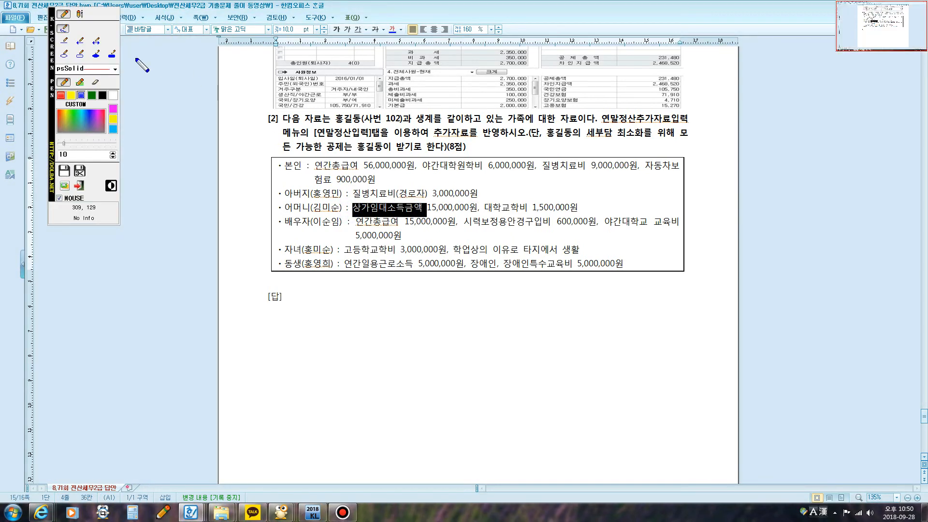
{"action": "left_click", "coordinate": [79, 15]}
{"action": "left_click", "coordinate": [500, 190]}
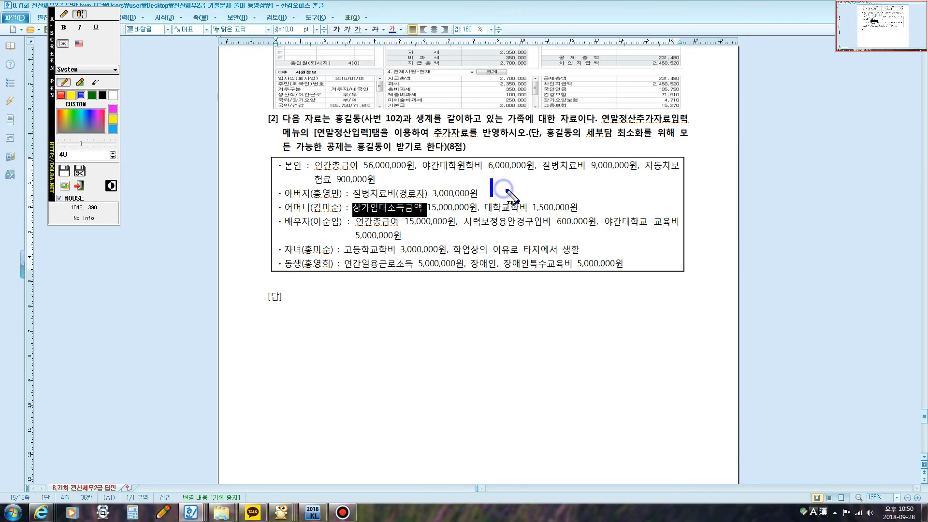
{"action": "type", "text": "사업소득"}
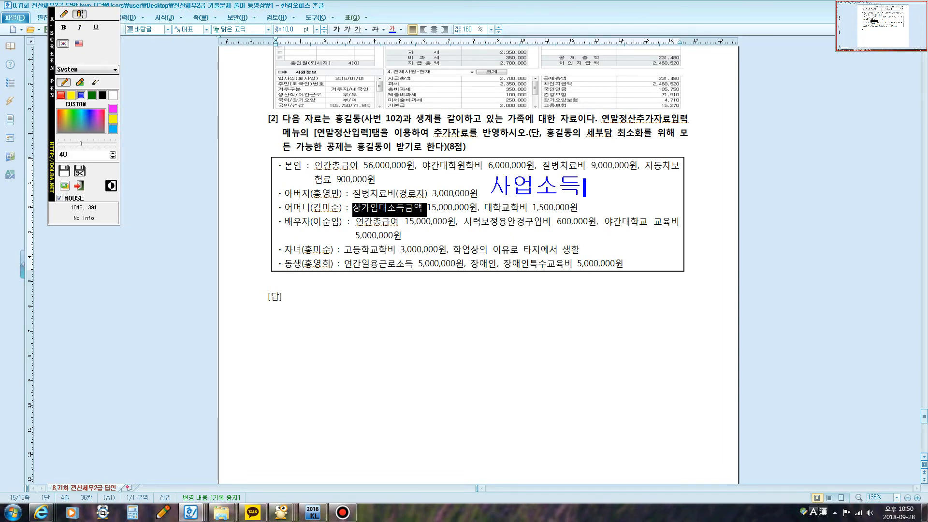
{"action": "key", "text": "Return"}
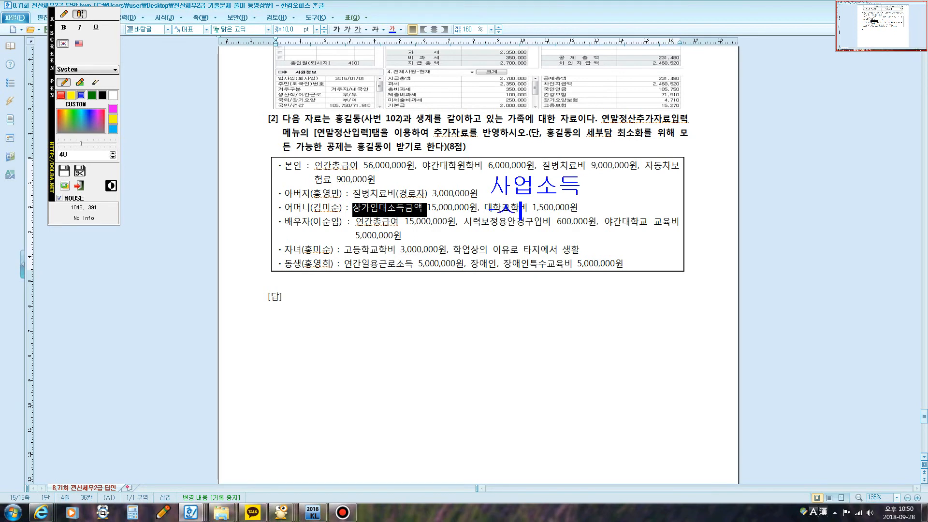
{"action": "key", "text": "BackSpace"}
{"action": "type", "text": "피ㄹ이요경비"}
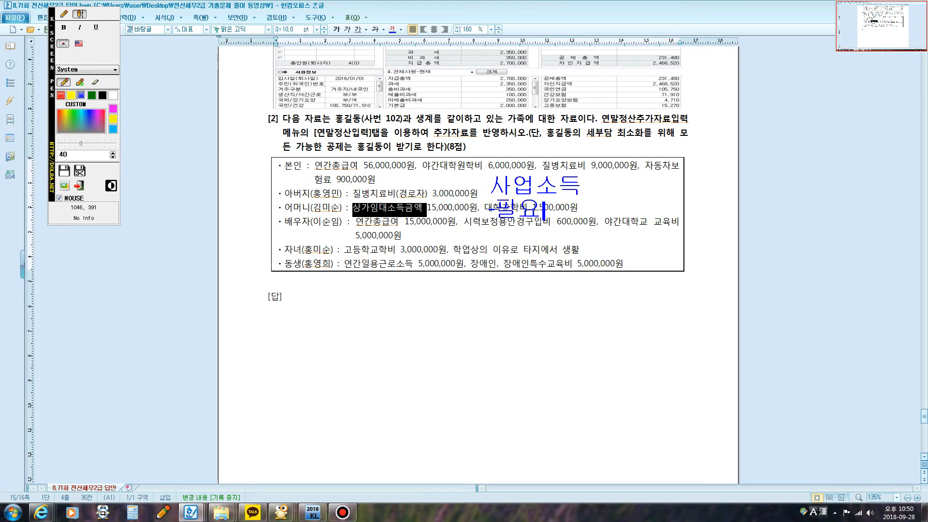
Step: Add the line "=사업소득금액15,000,000" to the screen note on the mother's rental income
{"action": "key", "text": "Return"}
{"action": "type", "text": "=사업소득금"}
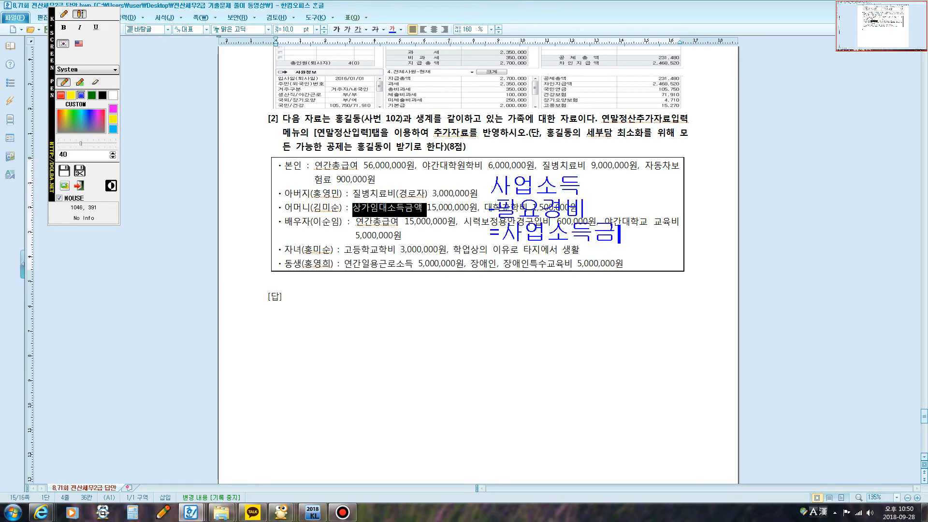
{"action": "type", "text": "액"}
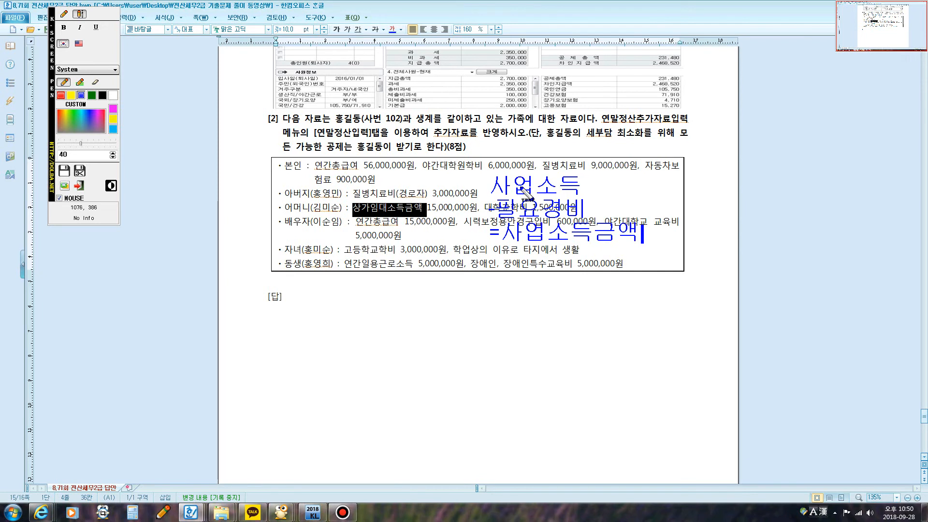
{"action": "type", "text": "15,000,000"}
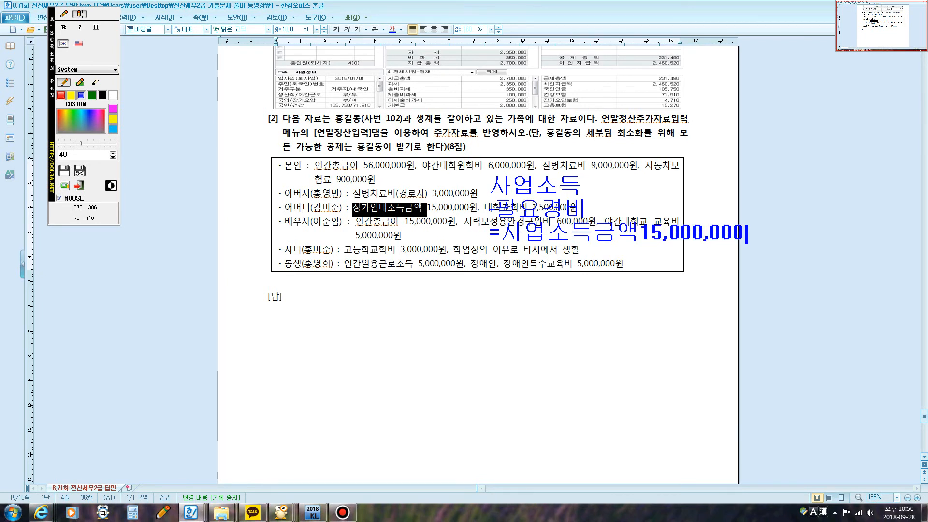
Step: Clear the rental-income note, write the screen-pen note "교육비 직계존속x" beside the mother's highlighted 대학교학비 and clear it
{"action": "key", "text": "Escape"}
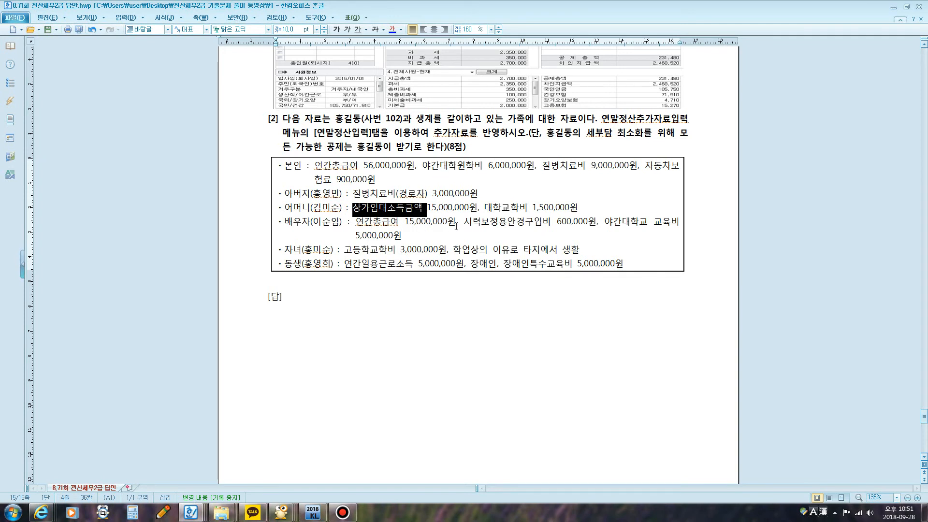
{"action": "left_click_drag", "start_coordinate": [485, 209], "coordinate": [582, 208]}
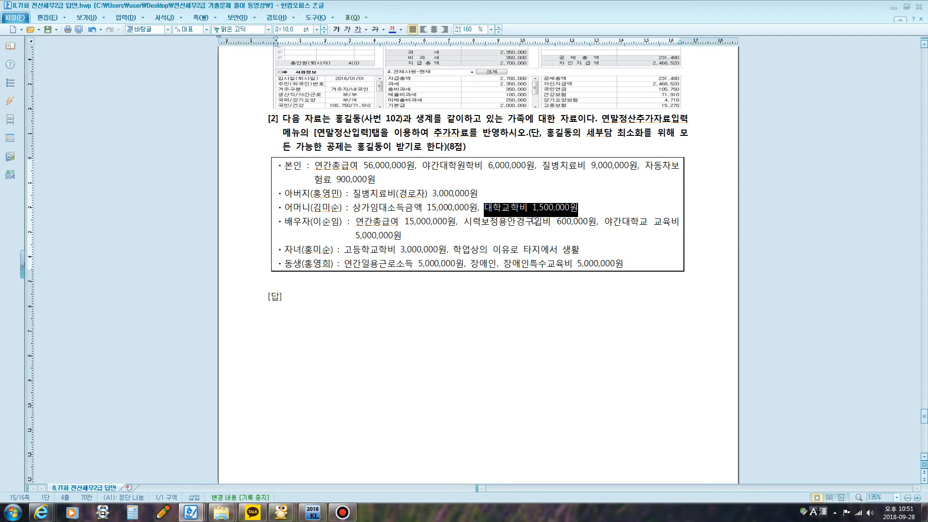
{"action": "key", "text": "ctrl+2"}
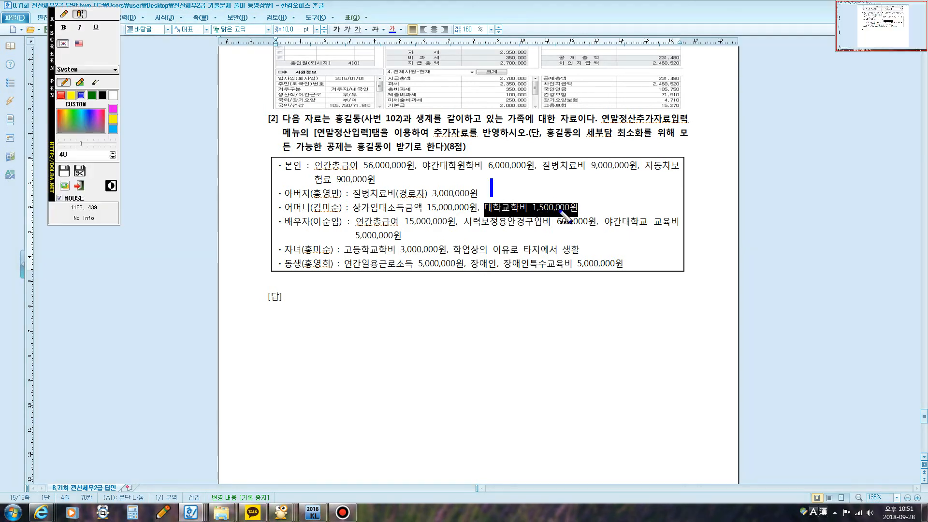
{"action": "left_click", "coordinate": [64, 14]}
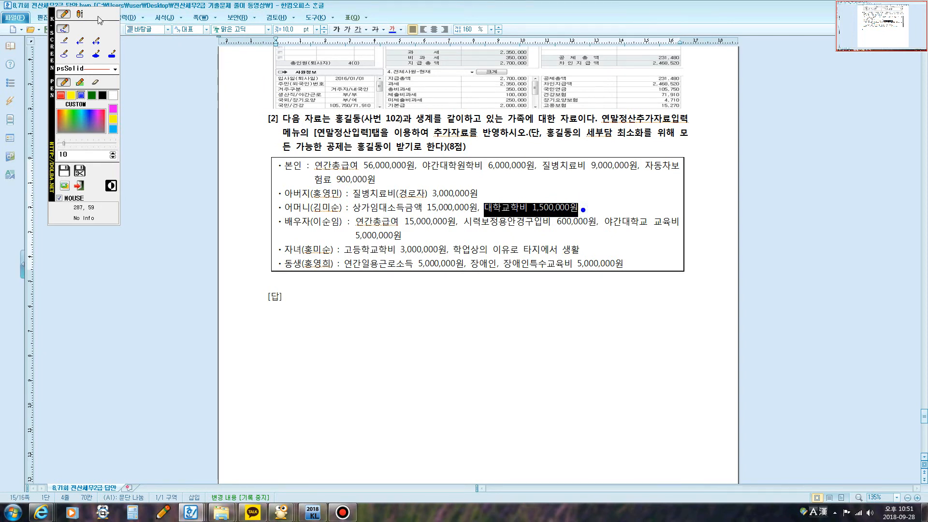
{"action": "left_click", "coordinate": [81, 15]}
{"action": "left_click", "coordinate": [589, 203]}
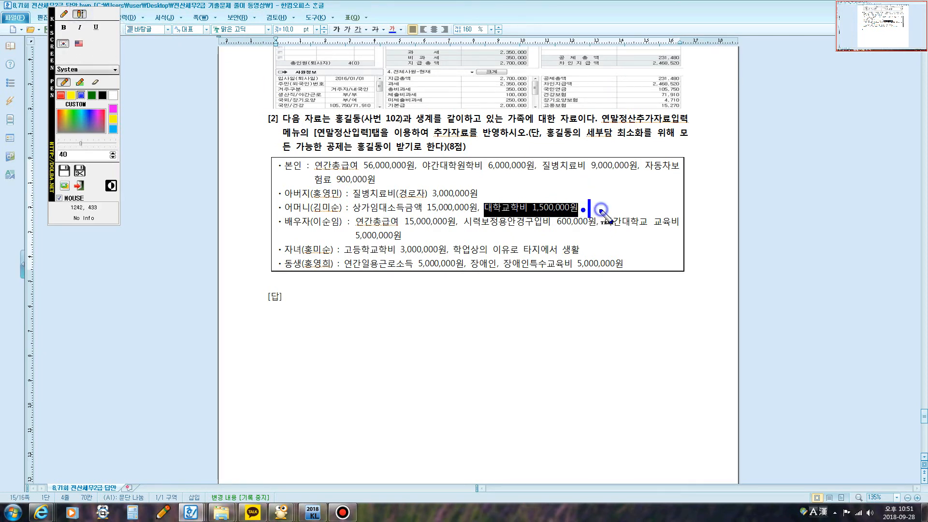
{"action": "type", "text": "ㄱㅛ"}
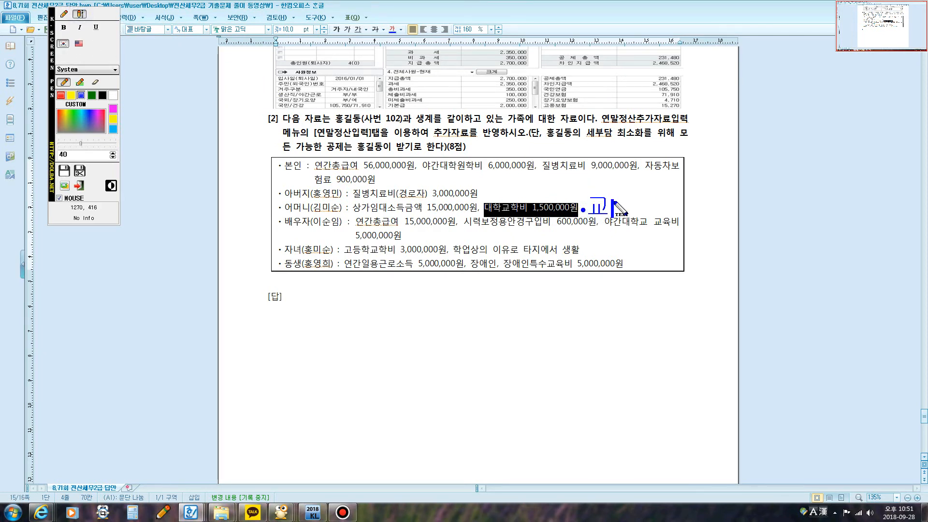
{"action": "type", "text": "육비 직ㄱ"}
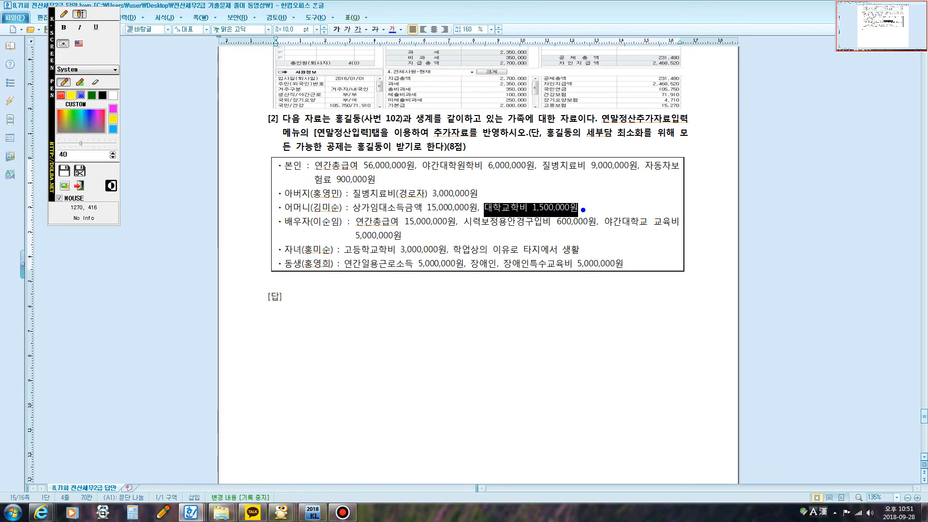
{"action": "type", "text": "ㅖ존소"}
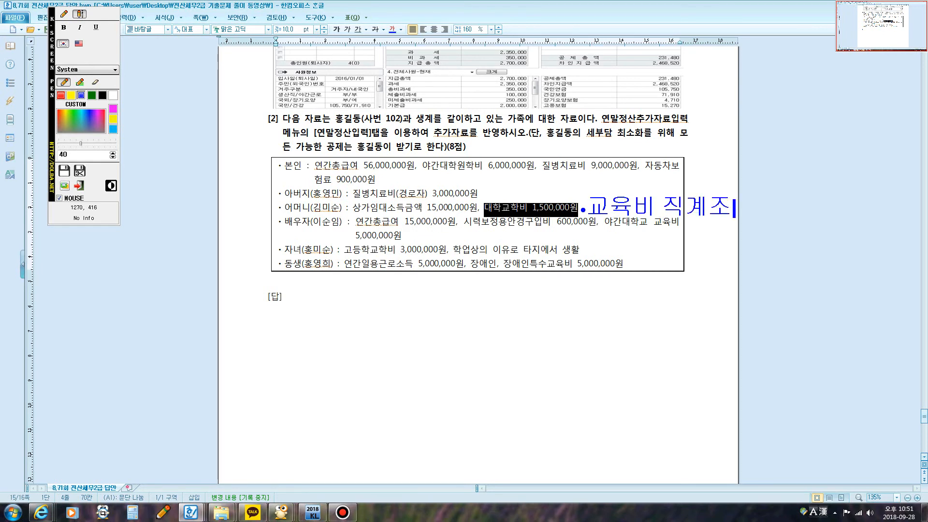
{"action": "type", "text": "ㄱ"}
{"action": "key", "text": "Hangul"}
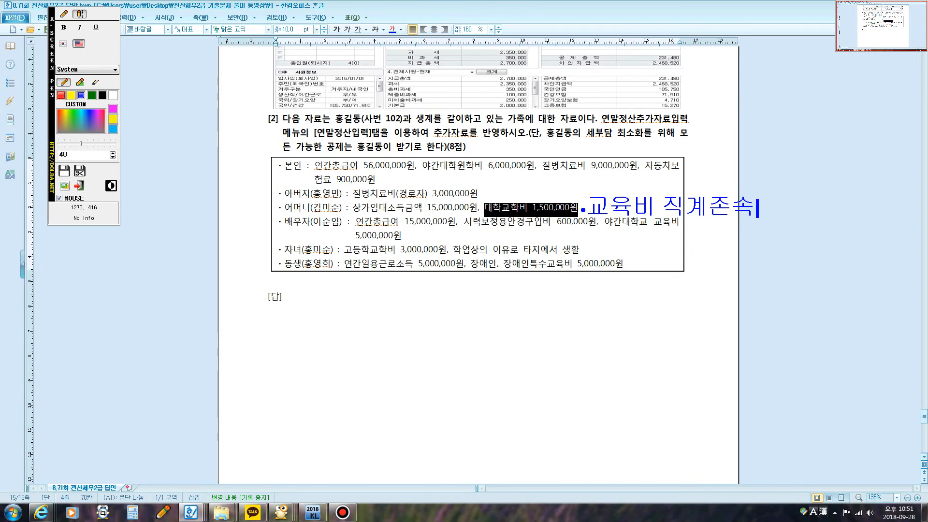
{"action": "type", "text": "x"}
{"action": "key", "text": "Escape"}
Step: Highlight the spouse's 연간총급여 and 시력보정용안경구입비, circling 600,000원 and underlining 야간대학교 교육비 with the screen pen
{"action": "left_click", "coordinate": [503, 209]}
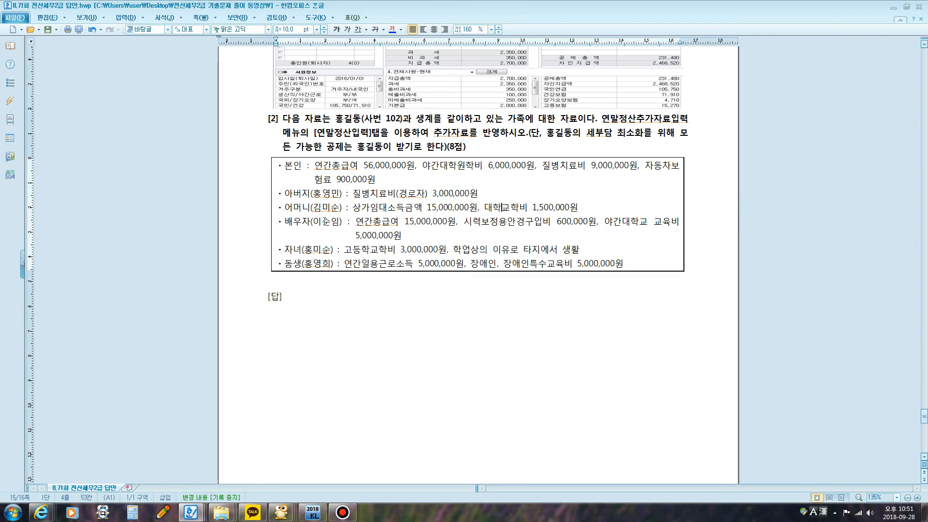
{"action": "left_click_drag", "start_coordinate": [361, 221], "coordinate": [454, 223]}
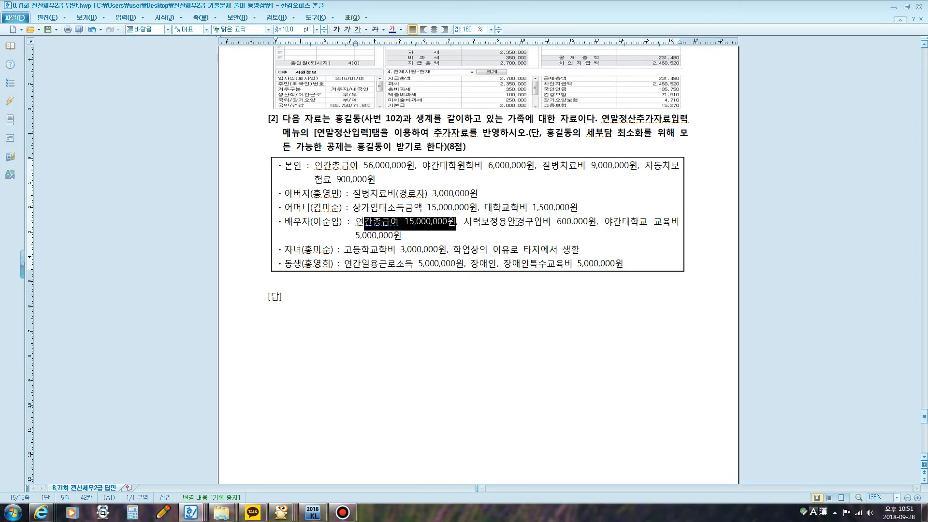
{"action": "left_click_drag", "start_coordinate": [471, 222], "coordinate": [599, 222]}
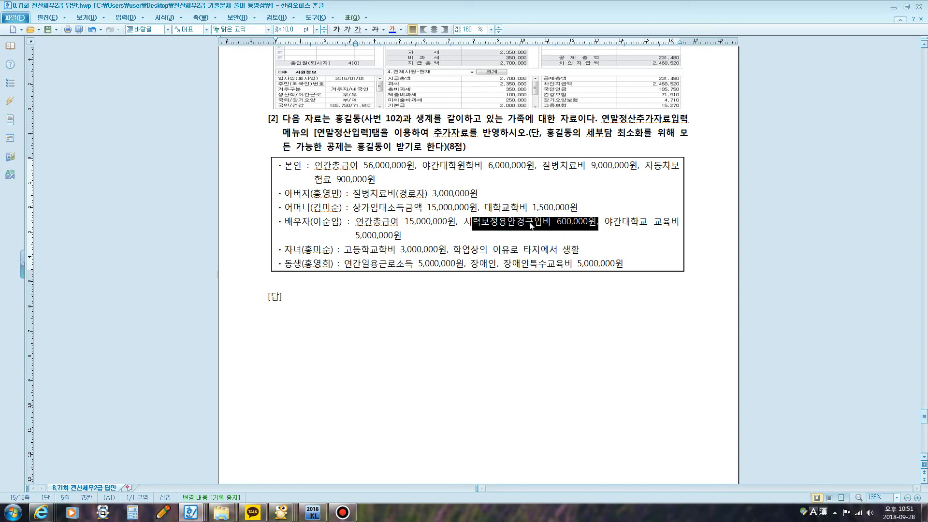
{"action": "key", "text": "F9"}
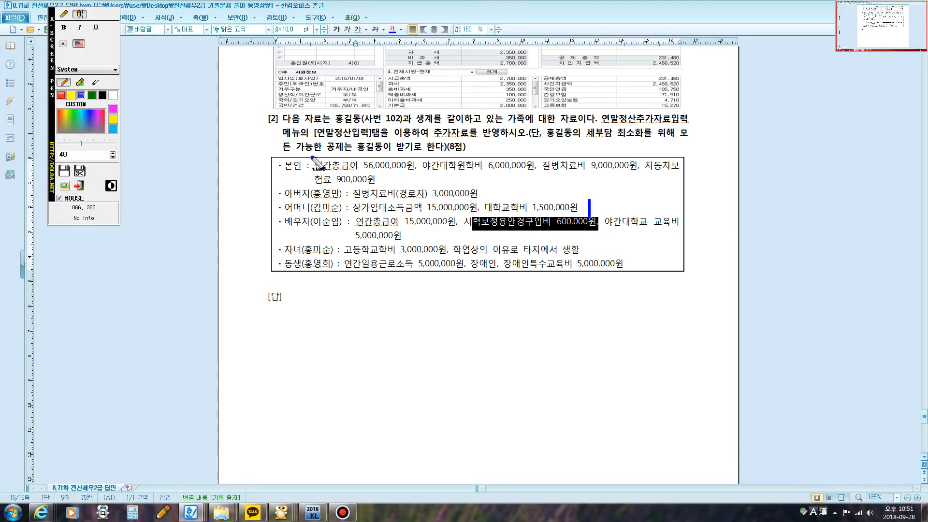
{"action": "left_click", "coordinate": [63, 14]}
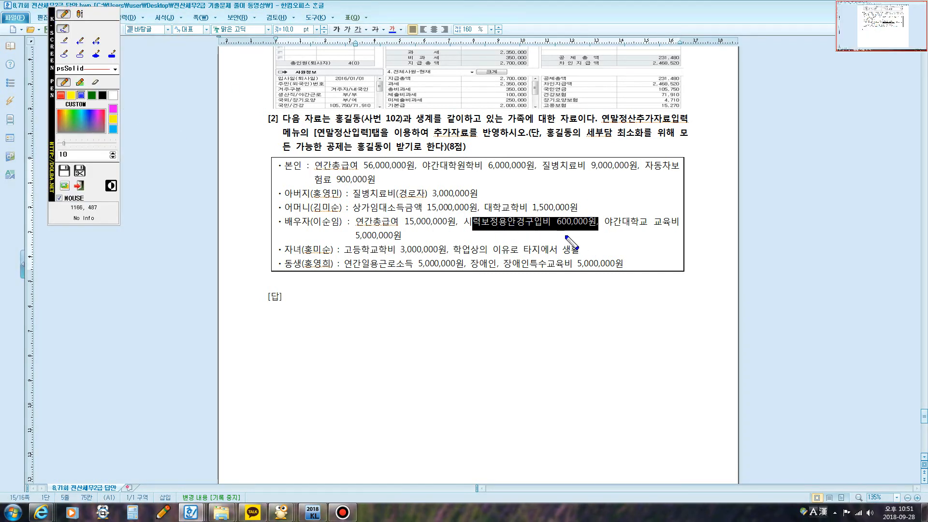
{"action": "mouse_move", "coordinate": [572, 233]}
{"action": "left_mouse_down"}
{"action": "mouse_move", "coordinate": [551, 237]}
{"action": "mouse_move", "coordinate": [555, 215]}
{"action": "mouse_move", "coordinate": [604, 213]}
{"action": "mouse_move", "coordinate": [581, 231]}
{"action": "left_mouse_up"}
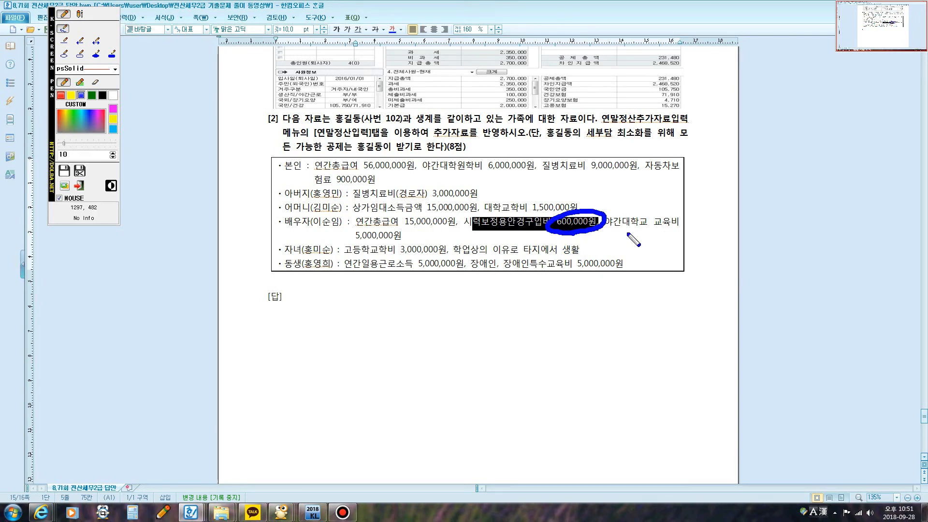
{"action": "left_click_drag", "start_coordinate": [614, 231], "coordinate": [669, 230]}
Step: Write the screen-pen note "연령x,소득o" below the spouse's 야간대학교 교육비
{"action": "left_click", "coordinate": [80, 15]}
{"action": "left_click", "coordinate": [630, 244]}
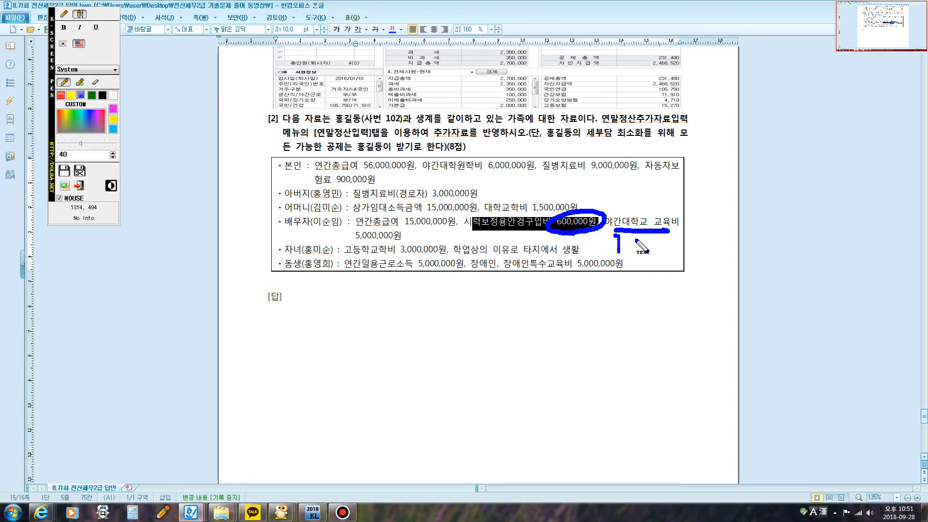
{"action": "key", "text": "Hangul"}
{"action": "type", "text": "ㅇ"}
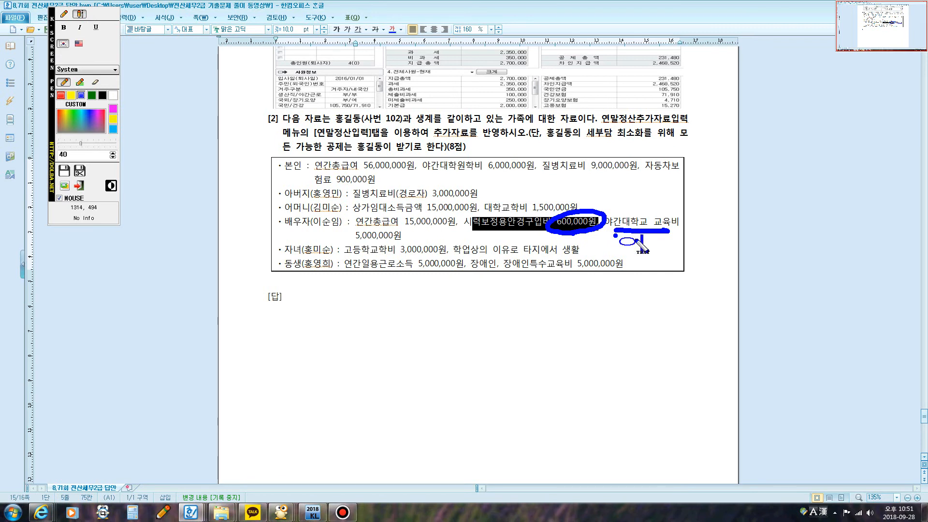
{"action": "type", "text": "연령ㅈ"}
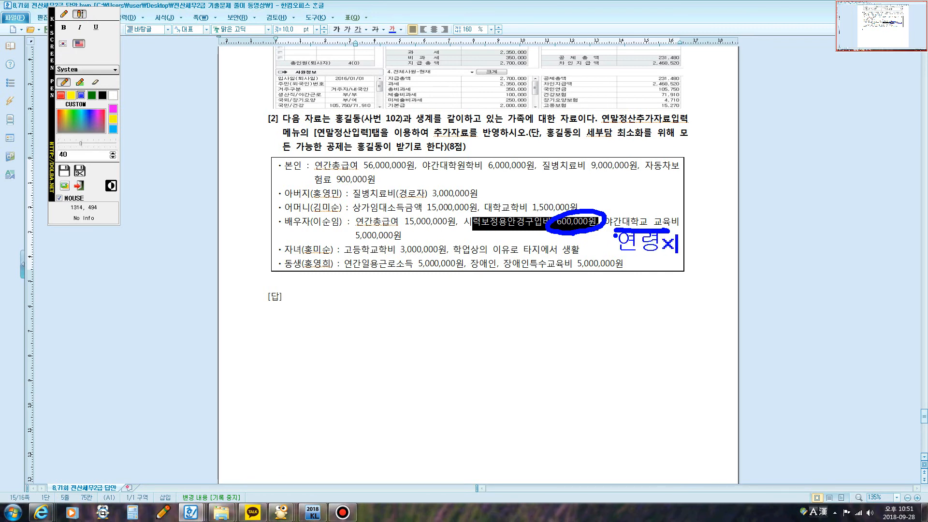
{"action": "type", "text": ","}
{"action": "key", "text": "Hangul"}
{"action": "type", "text": "소득"}
{"action": "key", "text": "Hangul"}
{"action": "type", "text": "ㅇ"}
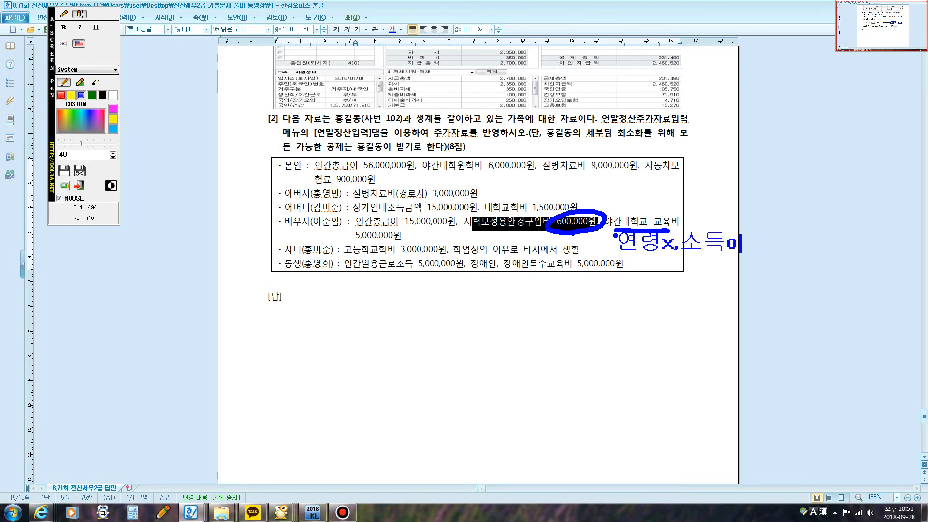
Step: Box the spouse's 연간총급여 15,000,000원, cross out 야간대학교 교육비 with the screen pen and clear all markings
{"action": "left_click", "coordinate": [63, 14]}
{"action": "mouse_move", "coordinate": [366, 223]}
{"action": "left_mouse_down"}
{"action": "mouse_move", "coordinate": [428, 238]}
{"action": "mouse_move", "coordinate": [471, 225]}
{"action": "mouse_move", "coordinate": [384, 212]}
{"action": "mouse_move", "coordinate": [358, 223]}
{"action": "mouse_move", "coordinate": [408, 239]}
{"action": "left_mouse_up"}
{"action": "mouse_move", "coordinate": [409, 231]}
{"action": "left_mouse_down"}
{"action": "mouse_move", "coordinate": [419, 247]}
{"action": "mouse_move", "coordinate": [485, 242]}
{"action": "left_mouse_up"}
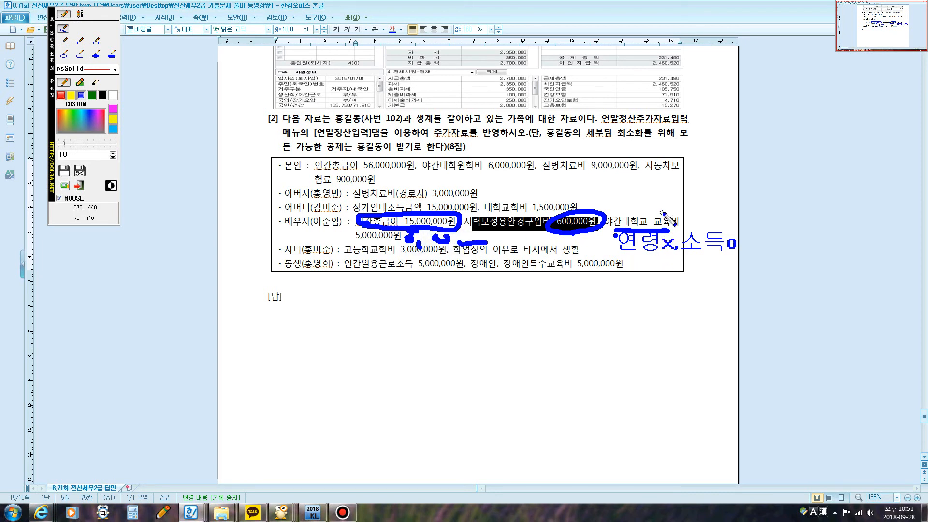
{"action": "left_click_drag", "start_coordinate": [671, 205], "coordinate": [634, 263]}
{"action": "left_click_drag", "start_coordinate": [639, 201], "coordinate": [655, 230]}
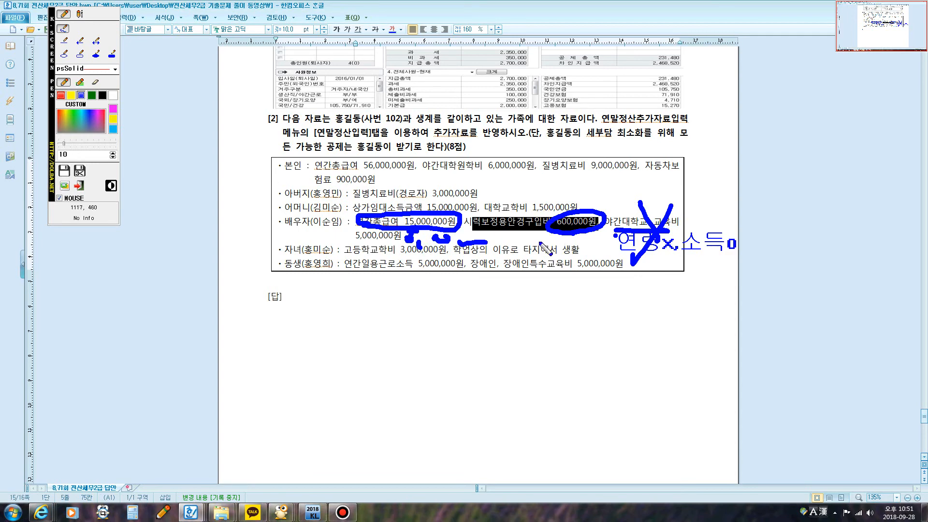
{"action": "key", "text": "Escape"}
{"action": "key", "text": "F9"}
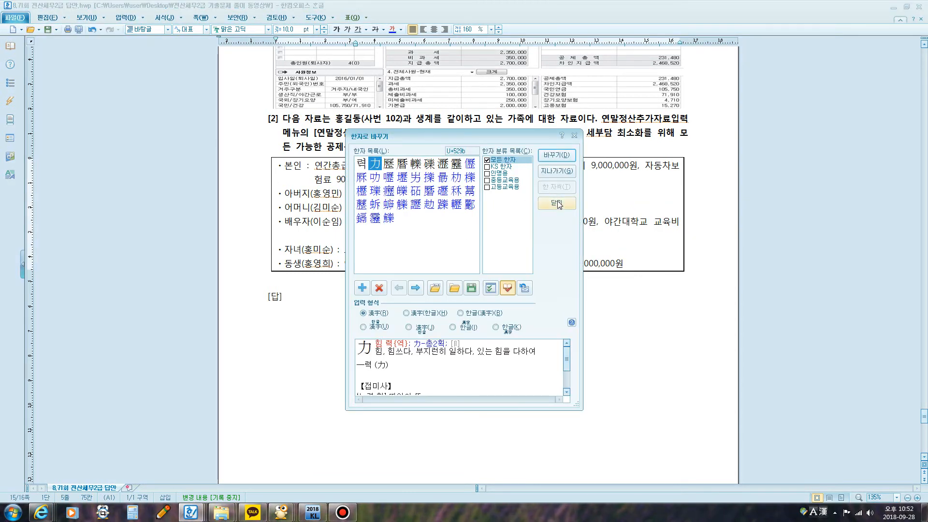
{"action": "left_click", "coordinate": [557, 203]}
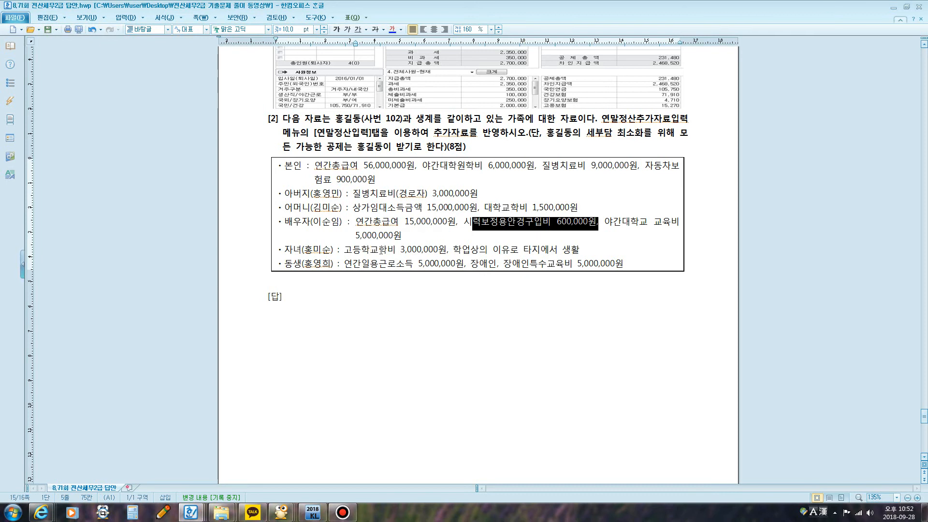
Step: Mark the child's 고등학교학비 and 학업상의 이유, and box the sibling's 연간일용근로소득 5,000,000원 with the screen pen
{"action": "key", "text": "super+5"}
{"action": "mouse_move", "coordinate": [355, 255]}
{"action": "left_mouse_down"}
{"action": "mouse_move", "coordinate": [406, 255]}
{"action": "mouse_move", "coordinate": [447, 228]}
{"action": "mouse_move", "coordinate": [411, 259]}
{"action": "left_mouse_up"}
{"action": "mouse_move", "coordinate": [475, 253]}
{"action": "left_mouse_down"}
{"action": "mouse_move", "coordinate": [564, 254]}
{"action": "mouse_move", "coordinate": [524, 240]}
{"action": "left_mouse_up"}
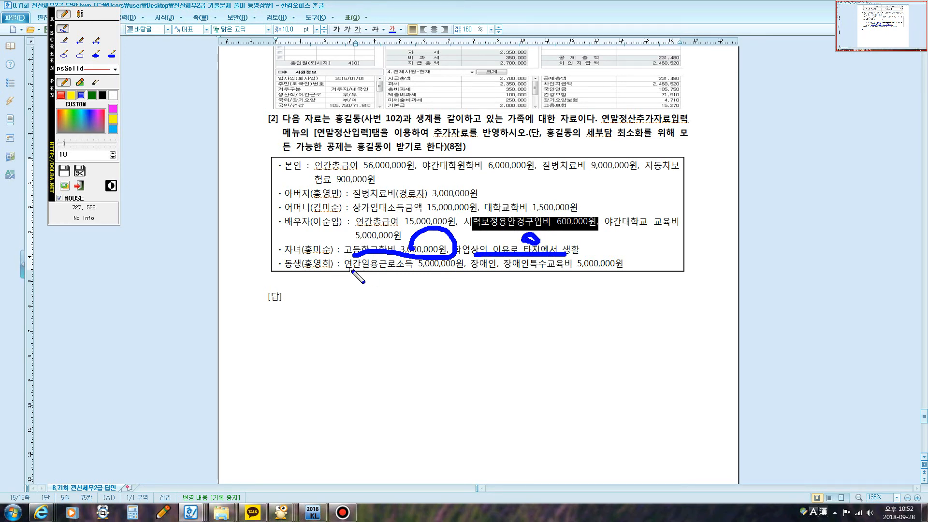
{"action": "mouse_move", "coordinate": [345, 269]}
{"action": "left_mouse_down"}
{"action": "mouse_move", "coordinate": [465, 271]}
{"action": "mouse_move", "coordinate": [433, 254]}
{"action": "mouse_move", "coordinate": [340, 261]}
{"action": "left_mouse_up"}
Step: Write the screen-pen note "일용근로소득:무조건 분리과세" below the sibling's daily-work income and clear the markings
{"action": "left_click", "coordinate": [80, 15]}
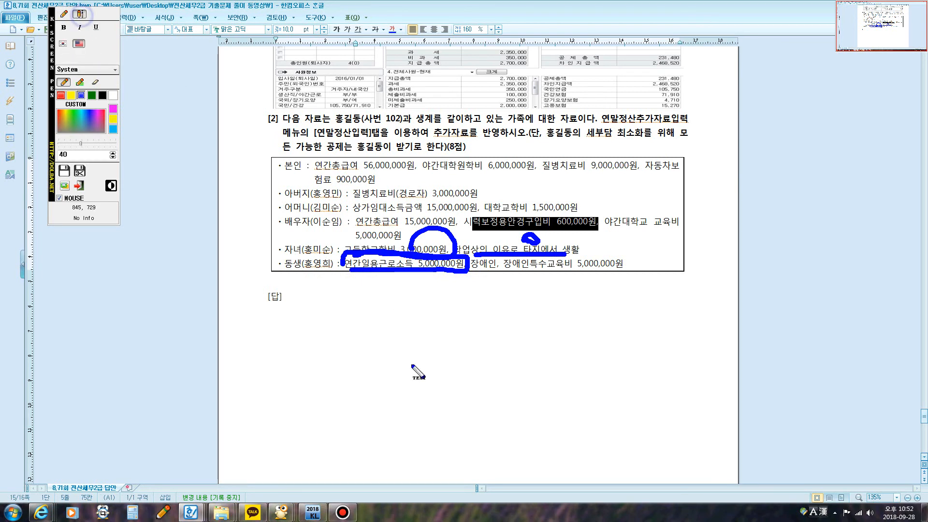
{"action": "left_click", "coordinate": [359, 285]}
{"action": "key", "text": "Hangul"}
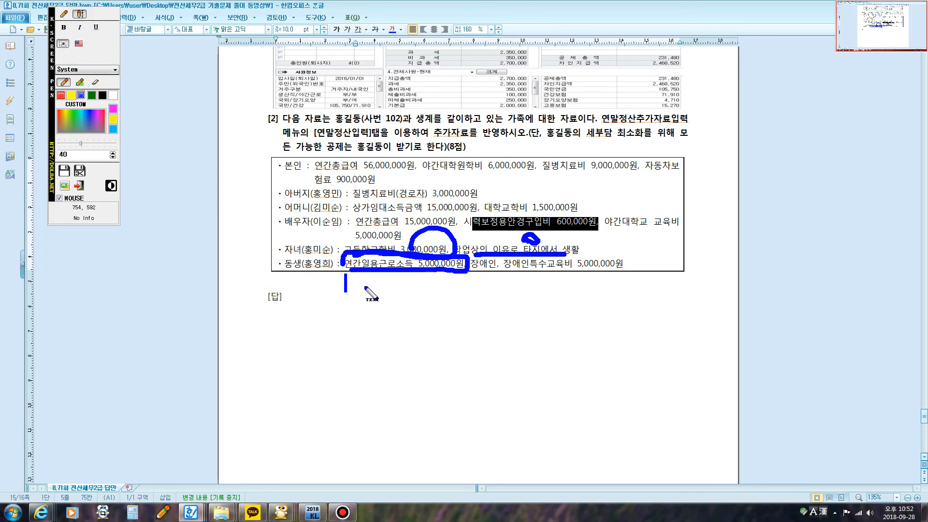
{"action": "type", "text": "일용"}
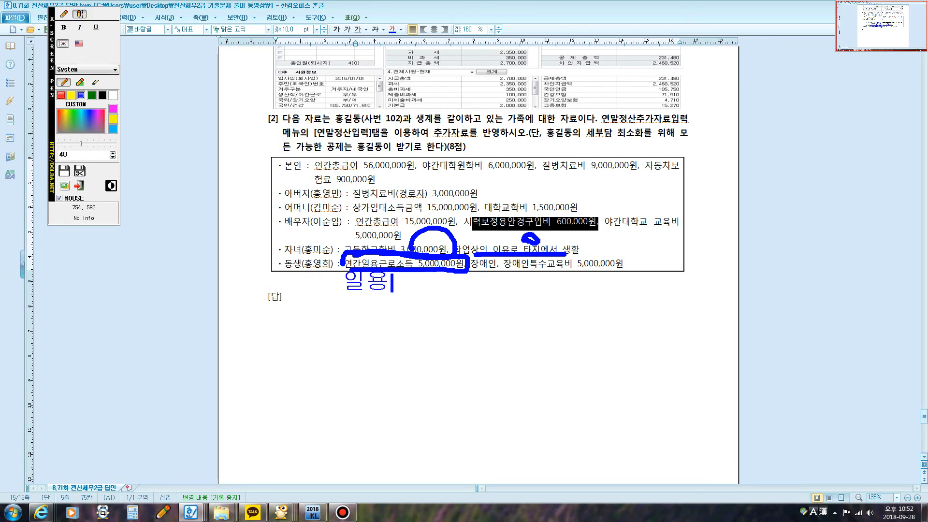
{"action": "type", "text": "근로수"}
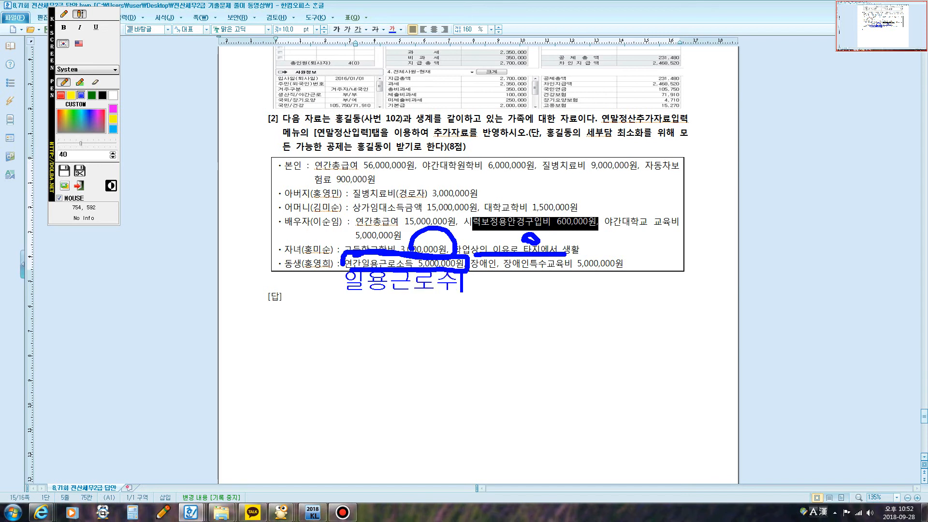
{"action": "key", "text": "BackSpace"}
{"action": "type", "text": "소득:무조"}
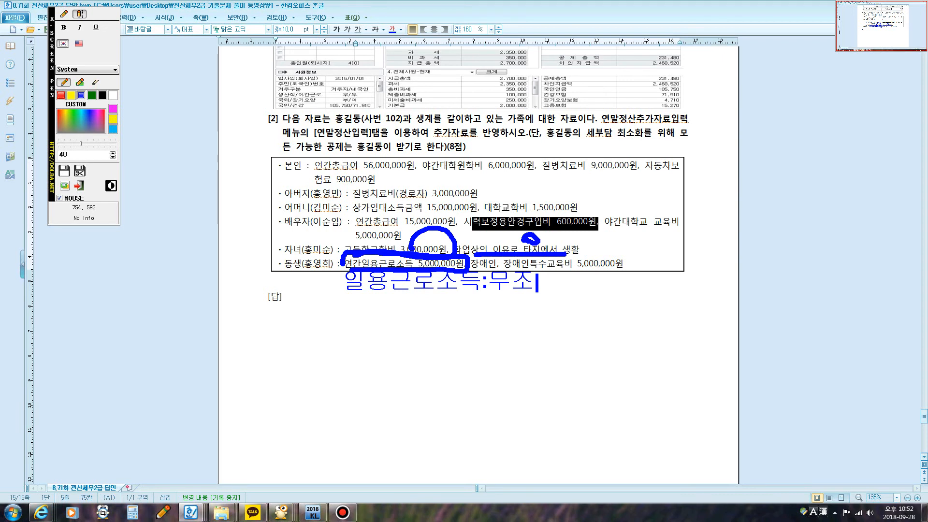
{"action": "type", "text": "건 분리소"}
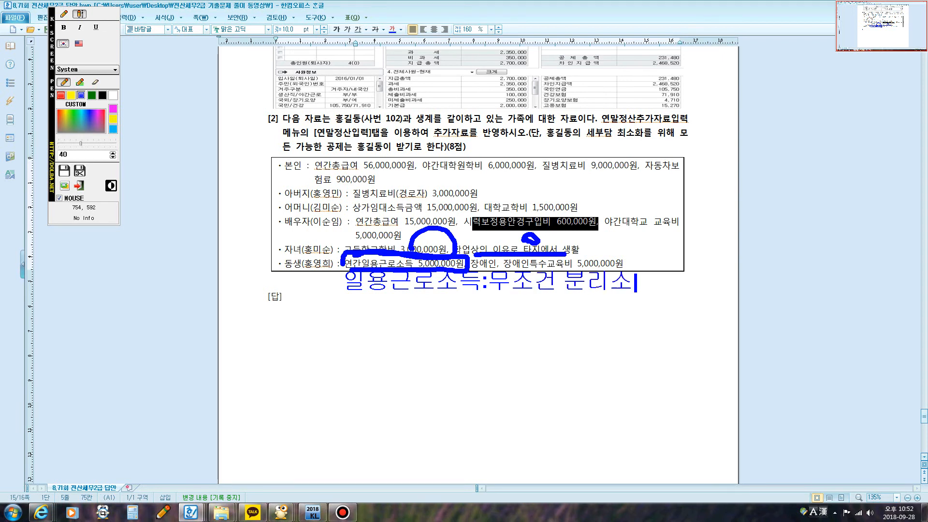
{"action": "key", "text": "BackSpace"}
{"action": "key", "text": "BackSpace"}
{"action": "type", "text": "과세"}
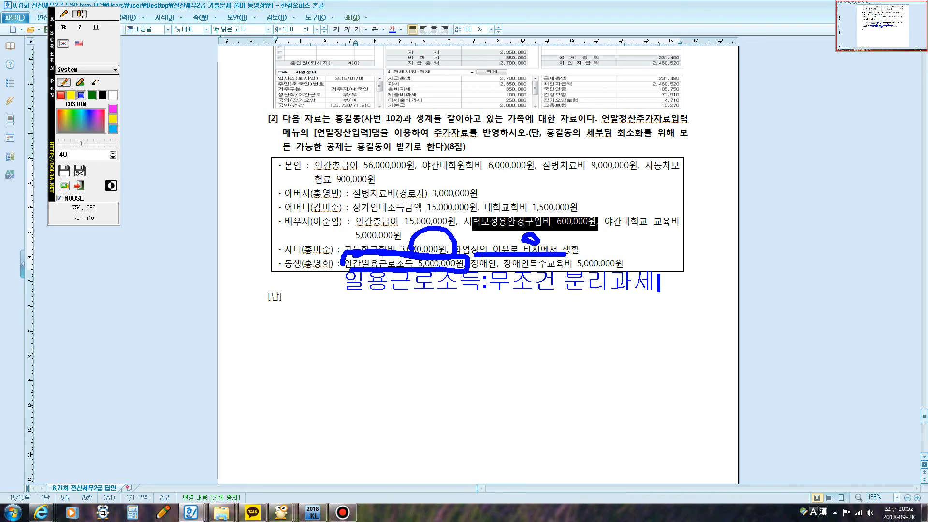
{"action": "key", "text": "Escape"}
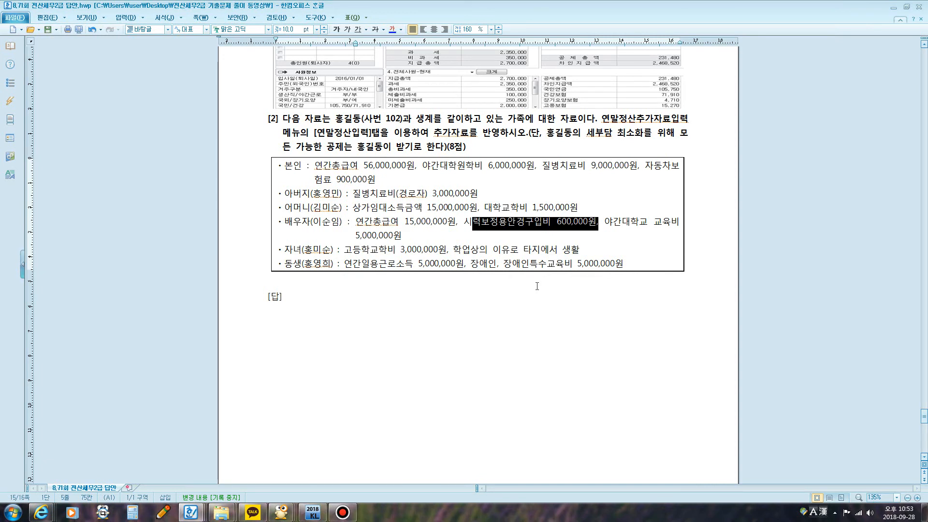
Step: Circle the sibling's 장애인특수교육비 5,000,000원 with the screen pen, clear the marking and switch to KcLep
{"action": "key", "text": "ctrl+2"}
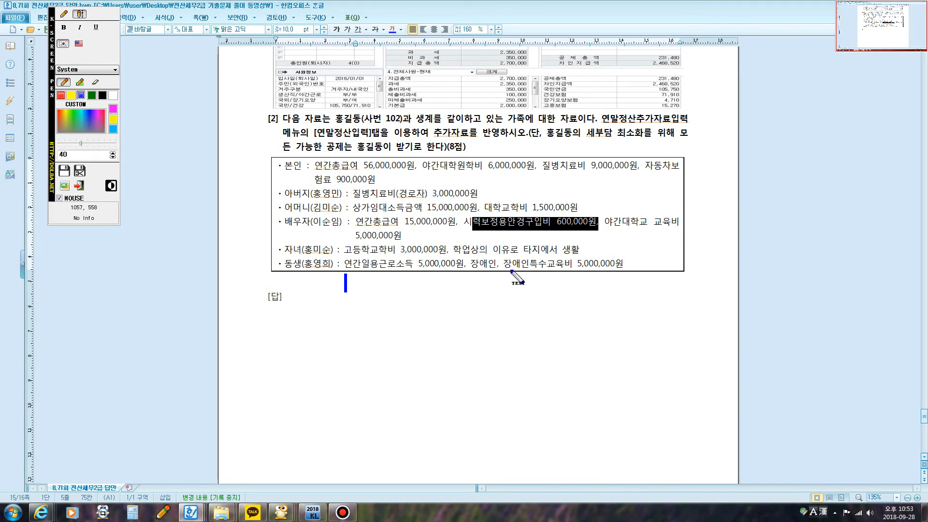
{"action": "left_click", "coordinate": [62, 15]}
{"action": "mouse_move", "coordinate": [502, 278]}
{"action": "left_mouse_down"}
{"action": "mouse_move", "coordinate": [529, 285]}
{"action": "mouse_move", "coordinate": [573, 231]}
{"action": "mouse_move", "coordinate": [525, 289]}
{"action": "left_mouse_up"}
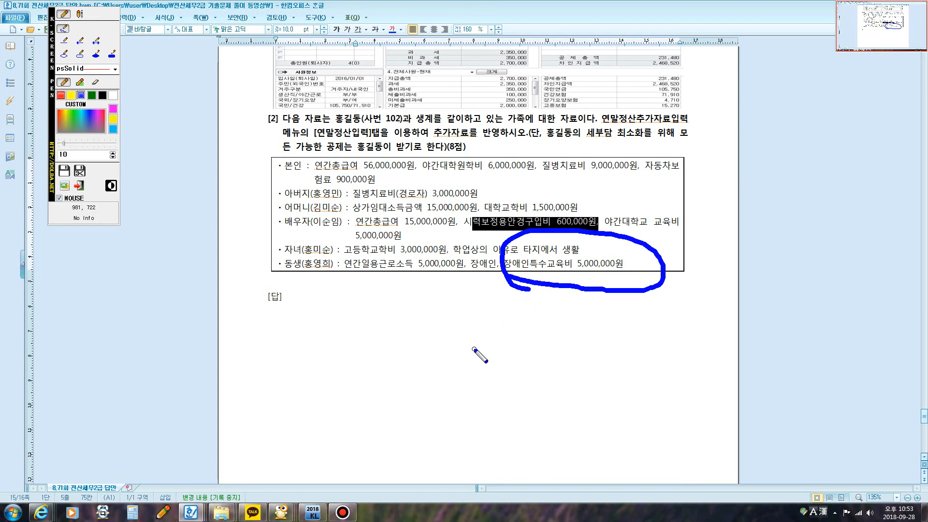
{"action": "key", "text": "Escape"}
{"action": "left_click", "coordinate": [314, 511]}
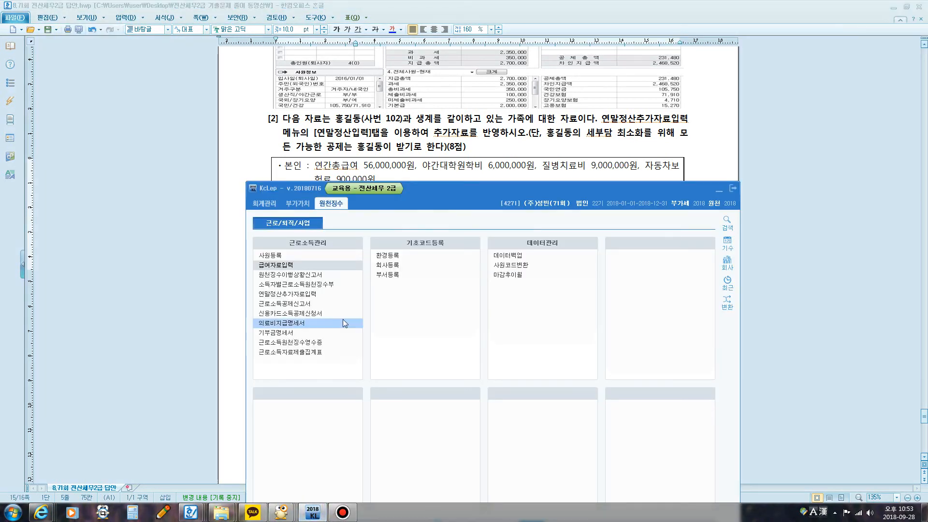
Step: Open 연말정산추가자료입력, load all employees and select employee 102 for the 연말정산입력 data
{"action": "left_click", "coordinate": [293, 294]}
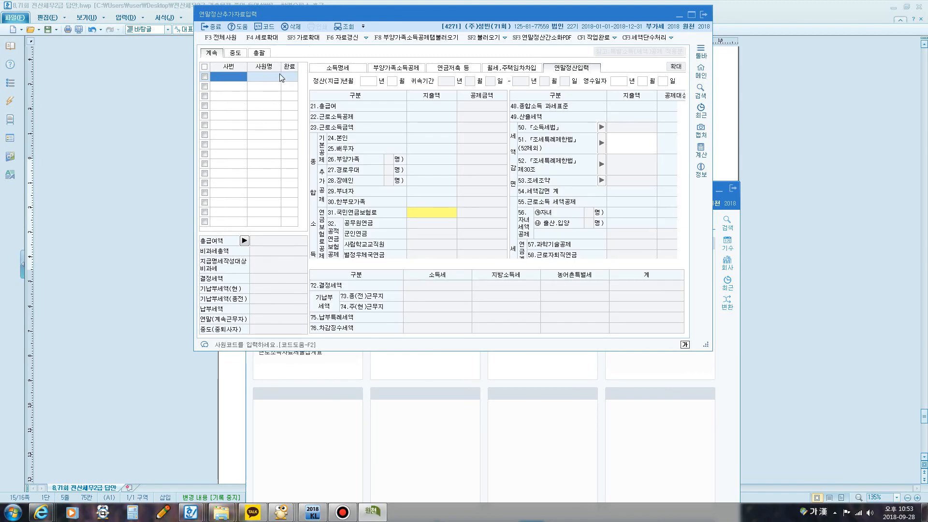
{"action": "left_click", "coordinate": [220, 37]}
{"action": "left_click", "coordinate": [471, 195]}
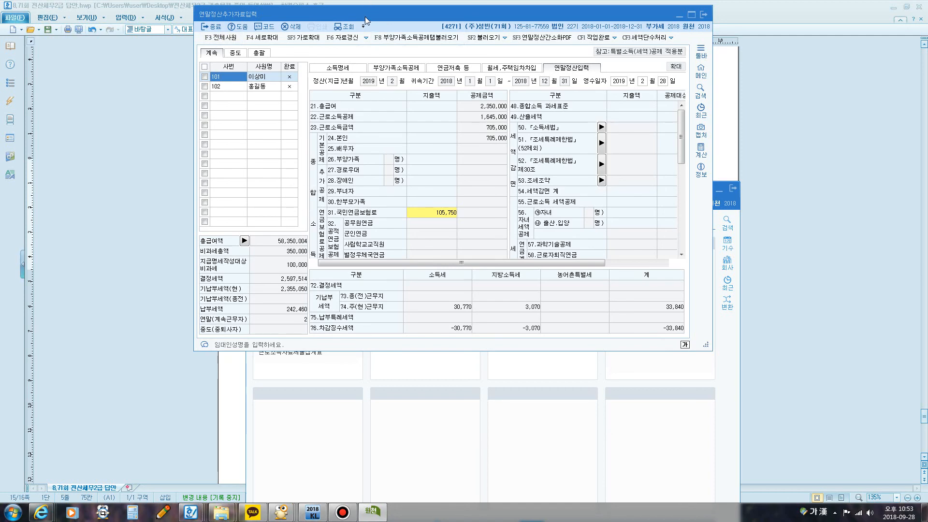
{"action": "left_click_drag", "start_coordinate": [364, 16], "coordinate": [393, 97]}
{"action": "left_click", "coordinate": [290, 167]}
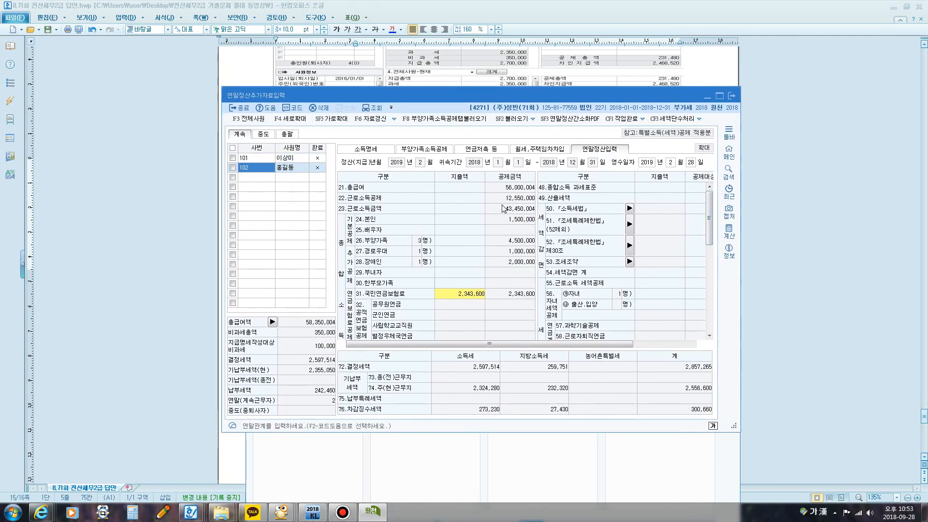
Step: Circle employee 102's 21.총급여 amount with the screen pen and clear the marking
{"action": "key", "text": "F2"}
{"action": "mouse_move", "coordinate": [502, 192]}
{"action": "left_mouse_down"}
{"action": "mouse_move", "coordinate": [542, 186]}
{"action": "mouse_move", "coordinate": [505, 192]}
{"action": "left_mouse_up"}
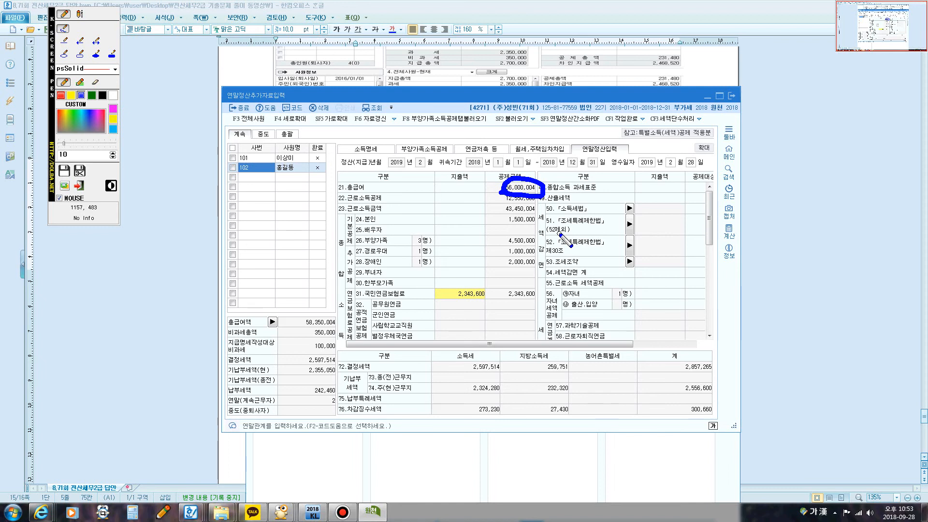
{"action": "key", "text": "Escape"}
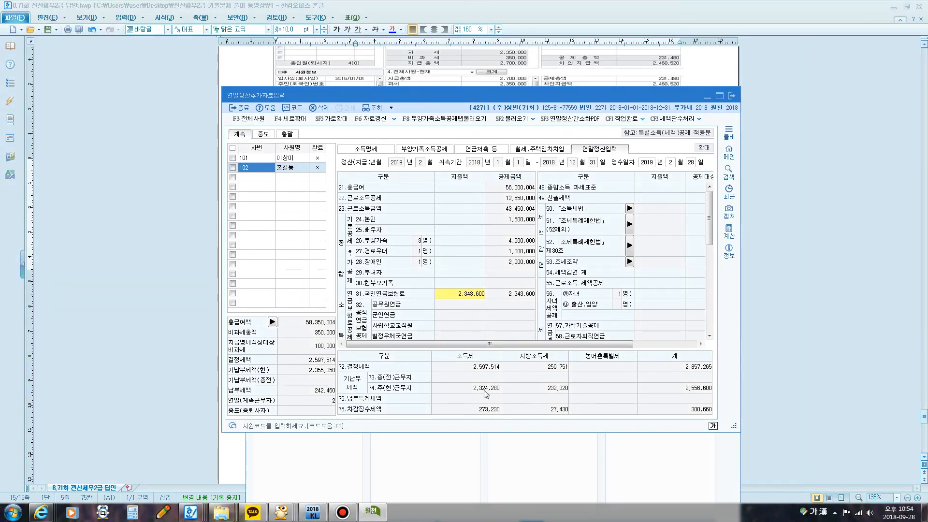
Step: Mark the 소득세 amounts of 결정세액, 주(현)근무지 기납부세액 and 차감징수세액 with the screen pen, and clear the markings
{"action": "key", "text": "F12"}
{"action": "mouse_move", "coordinate": [467, 371]}
{"action": "left_mouse_down"}
{"action": "mouse_move", "coordinate": [504, 376]}
{"action": "mouse_move", "coordinate": [478, 358]}
{"action": "mouse_move", "coordinate": [468, 370]}
{"action": "mouse_move", "coordinate": [478, 396]}
{"action": "mouse_move", "coordinate": [499, 398]}
{"action": "left_mouse_up"}
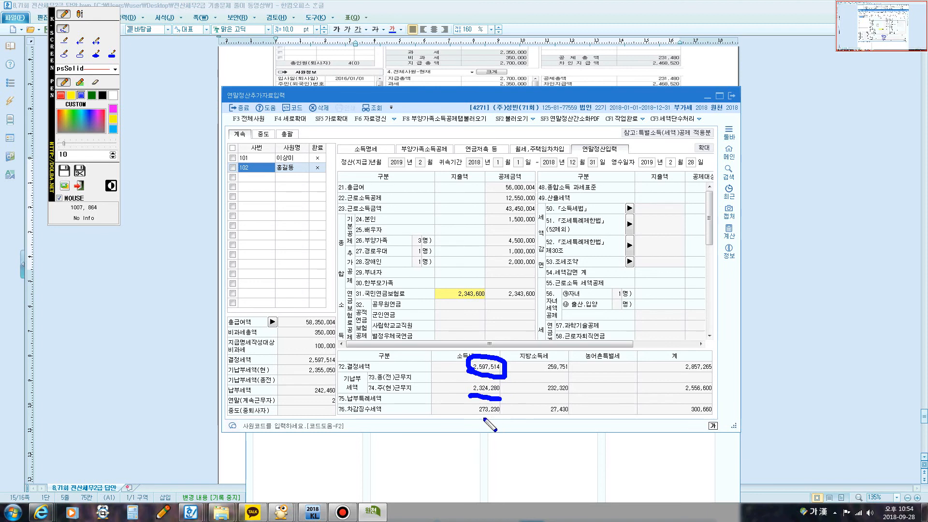
{"action": "mouse_move", "coordinate": [471, 417]}
{"action": "left_mouse_down"}
{"action": "mouse_move", "coordinate": [501, 398]}
{"action": "mouse_move", "coordinate": [505, 417]}
{"action": "mouse_move", "coordinate": [473, 419]}
{"action": "left_mouse_up"}
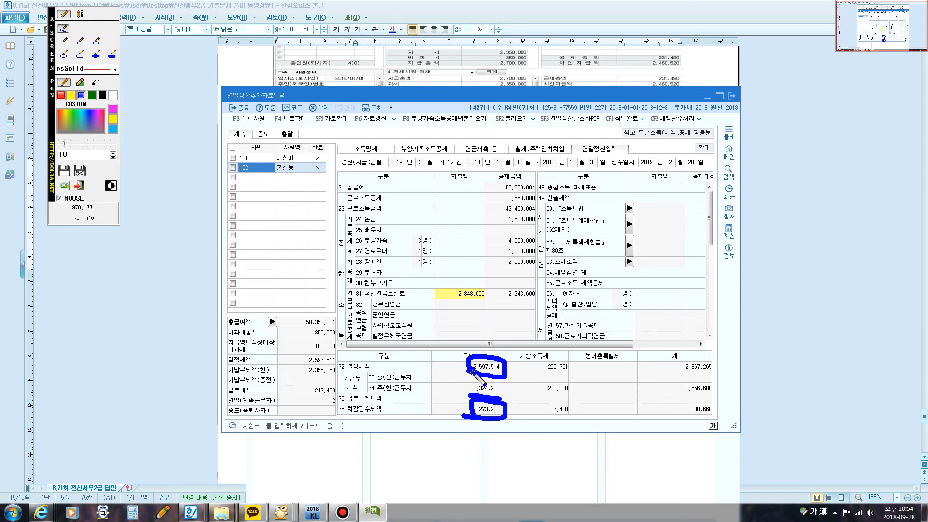
{"action": "mouse_move", "coordinate": [469, 367]}
{"action": "left_mouse_down"}
{"action": "mouse_move", "coordinate": [492, 362]}
{"action": "mouse_move", "coordinate": [510, 372]}
{"action": "left_mouse_up"}
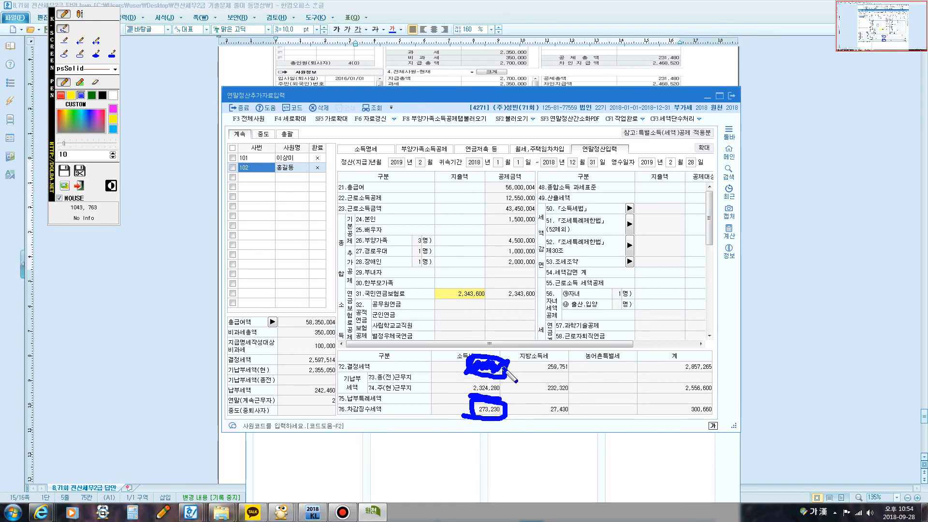
{"action": "mouse_move", "coordinate": [475, 396]}
{"action": "left_mouse_down"}
{"action": "mouse_move", "coordinate": [465, 375]}
{"action": "mouse_move", "coordinate": [507, 383]}
{"action": "mouse_move", "coordinate": [480, 393]}
{"action": "left_mouse_up"}
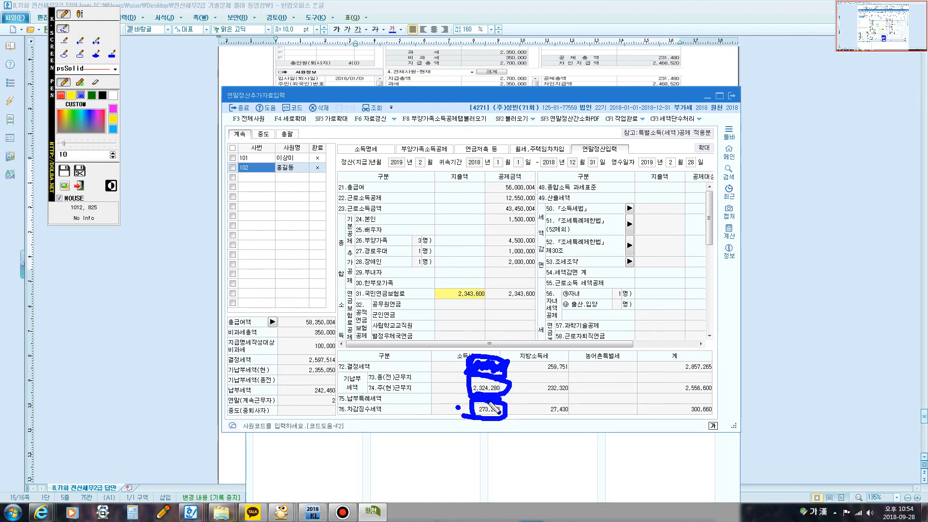
{"action": "key", "text": "Escape"}
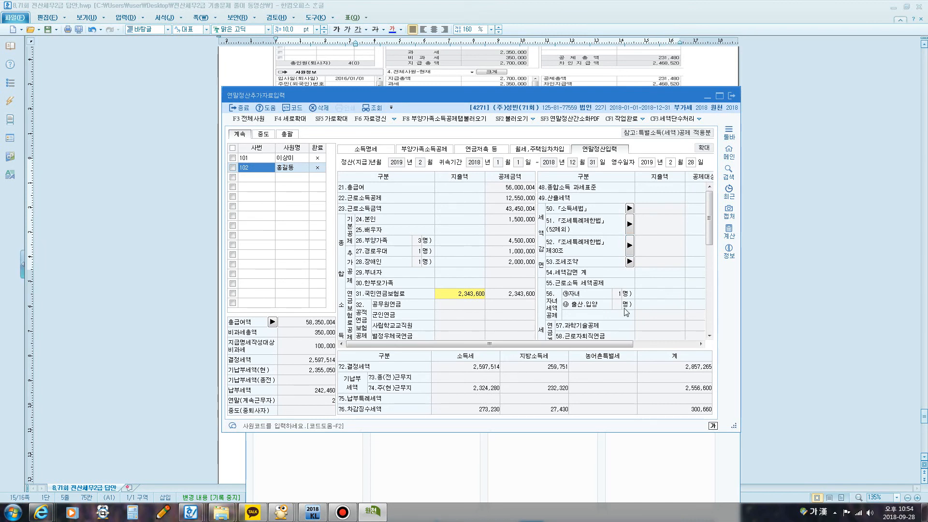
Step: Enter 6,000,000 as the 본인 expense in employee 102's 62.교육비 breakdown and confirm it
{"action": "left_click_drag", "start_coordinate": [613, 344], "coordinate": [661, 343]}
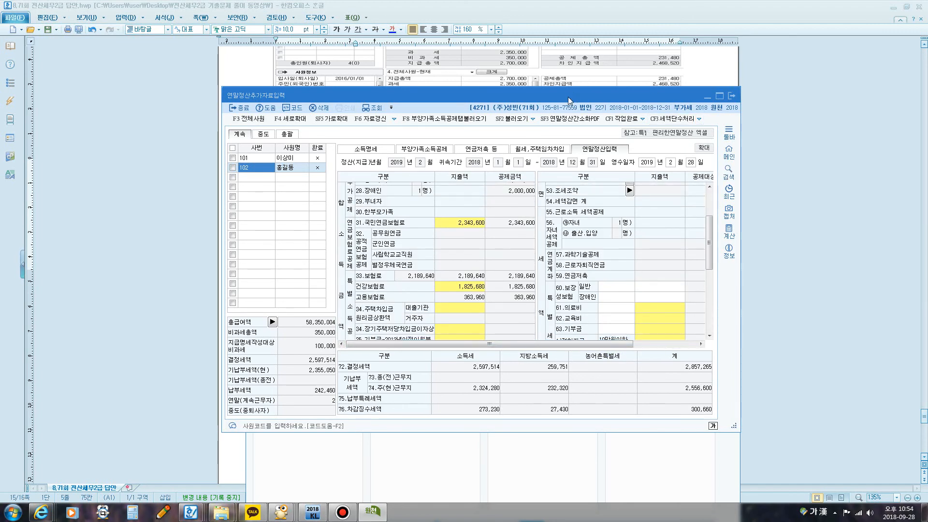
{"action": "left_click_drag", "start_coordinate": [570, 100], "coordinate": [483, 187]}
{"action": "left_click", "coordinate": [484, 146]}
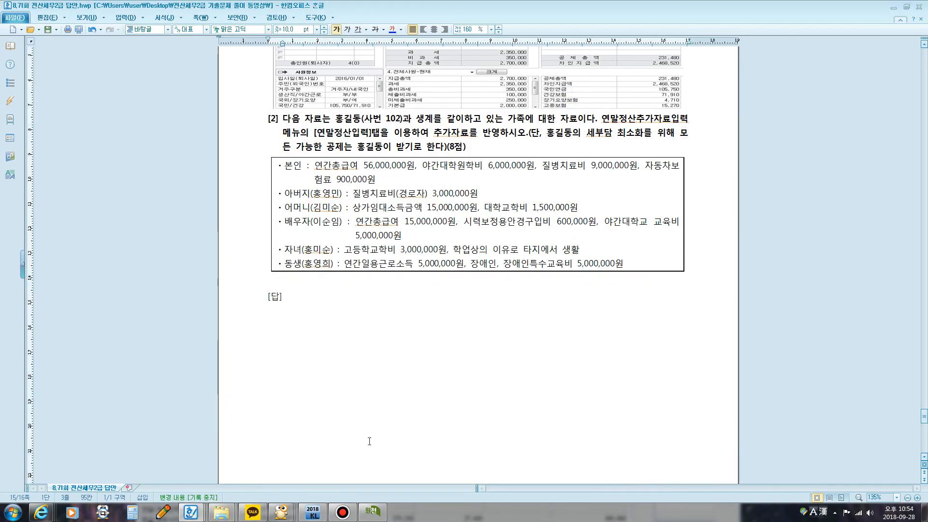
{"action": "left_click", "coordinate": [372, 511]}
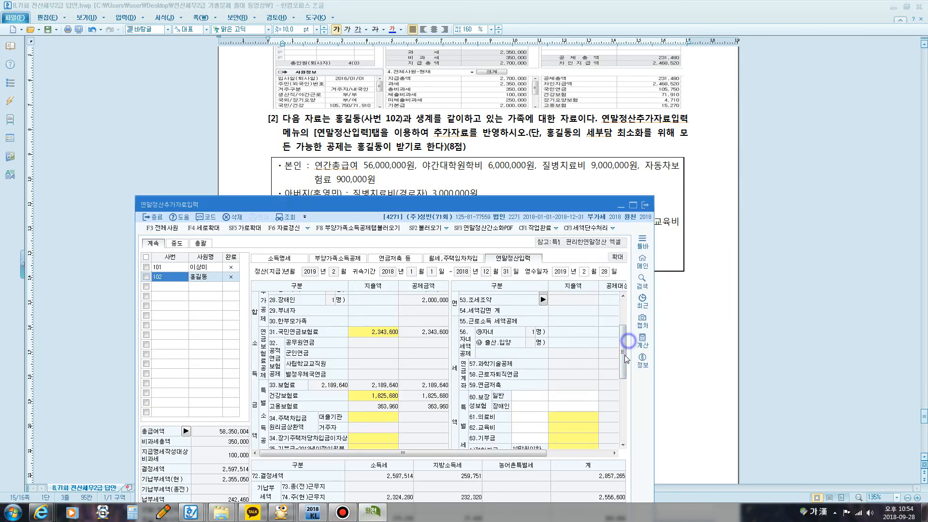
{"action": "left_click", "coordinate": [571, 427]}
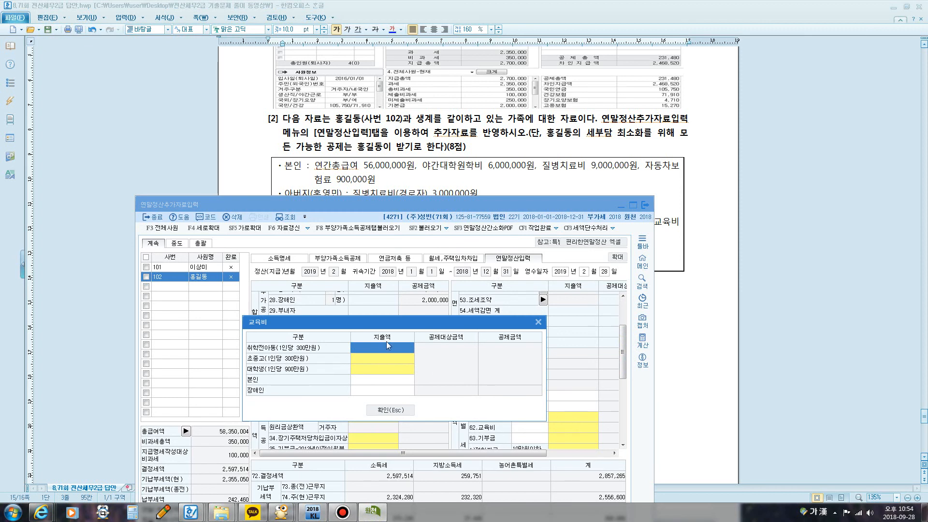
{"action": "left_click", "coordinate": [365, 380]}
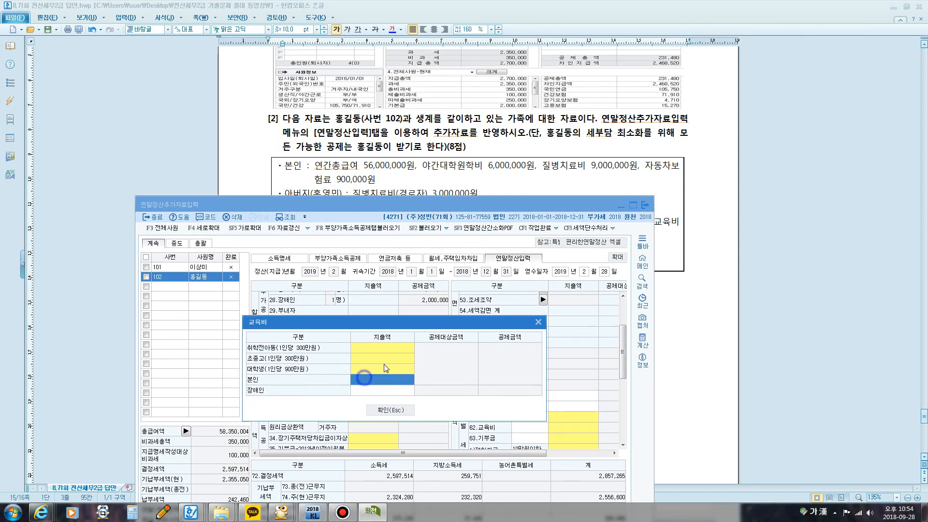
{"action": "type", "text": "6,000,000"}
{"action": "key", "text": "Return"}
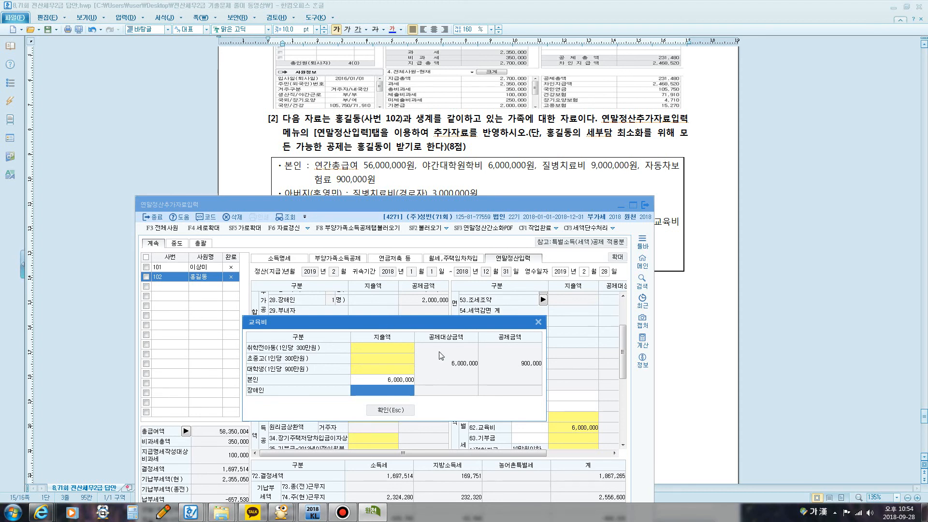
{"action": "key", "text": "Return"}
{"action": "key", "text": "Return"}
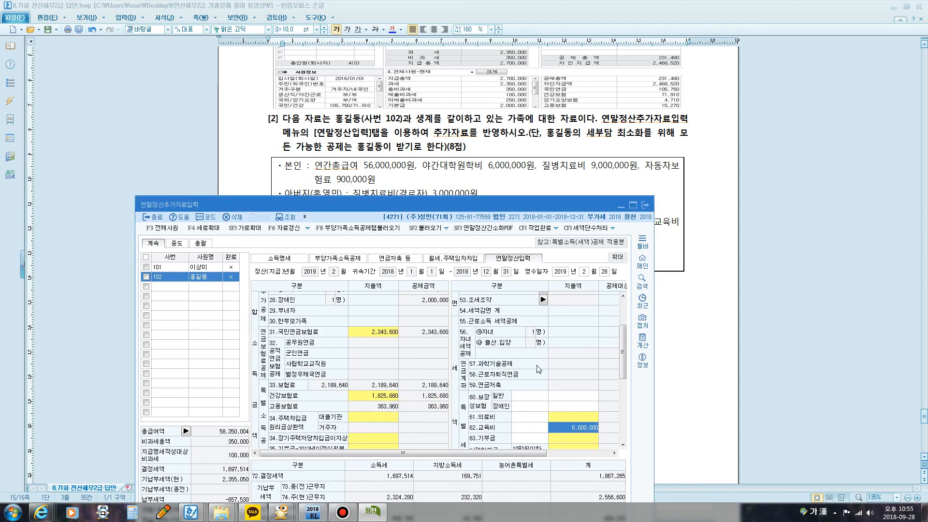
Step: Enter 9,000,000 as the 본인.경로자 expense in the 61.의료비 breakdown and confirm it
{"action": "scroll", "coordinate": [624, 375], "scroll_direction": "down", "scroll_amount": 1}
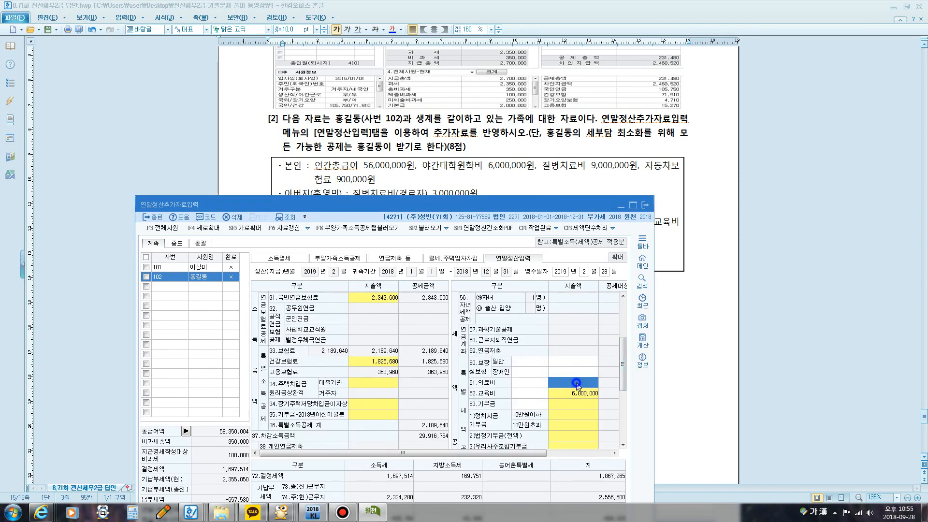
{"action": "left_click", "coordinate": [580, 382]}
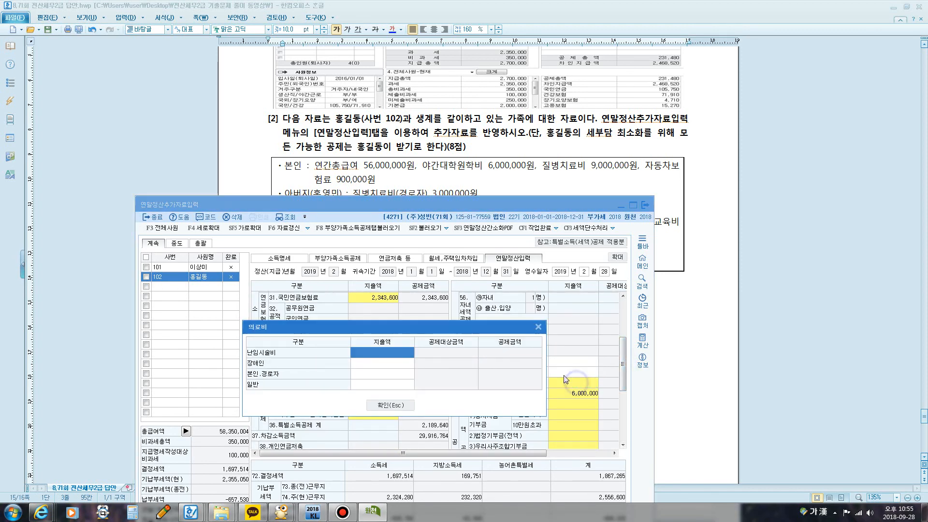
{"action": "left_click", "coordinate": [375, 373]}
{"action": "type", "text": "9,000,000"}
{"action": "key", "text": "Return"}
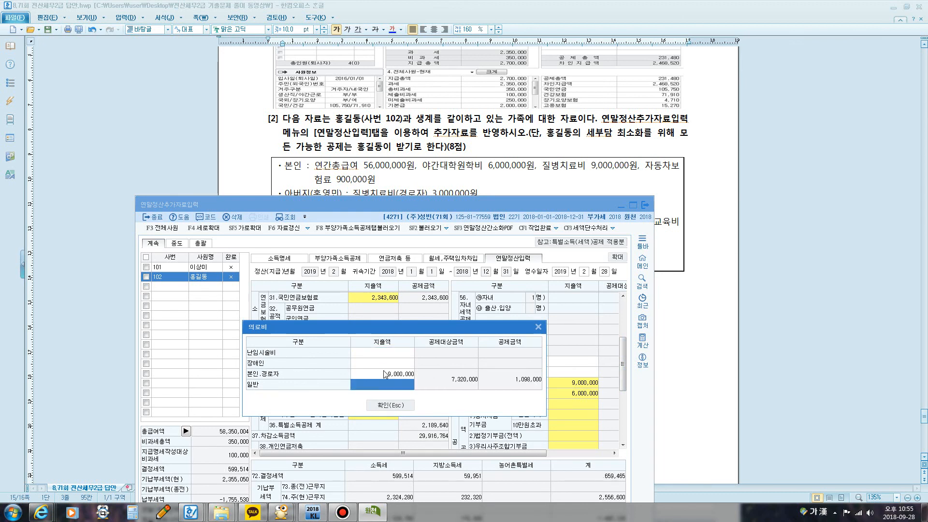
{"action": "left_click", "coordinate": [386, 406]}
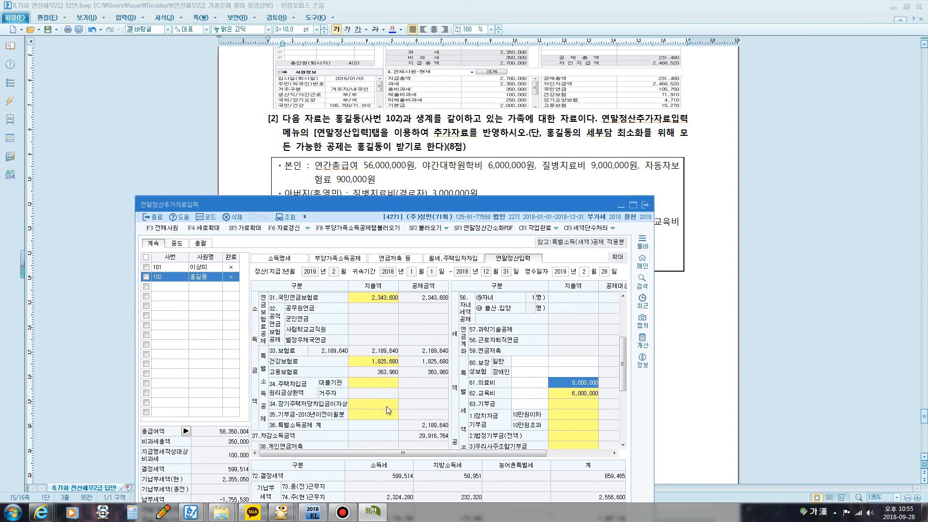
Step: Set the 일반 expense of 60.보장성보험 to 900,000 for the car insurance premium
{"action": "left_click", "coordinate": [582, 363]}
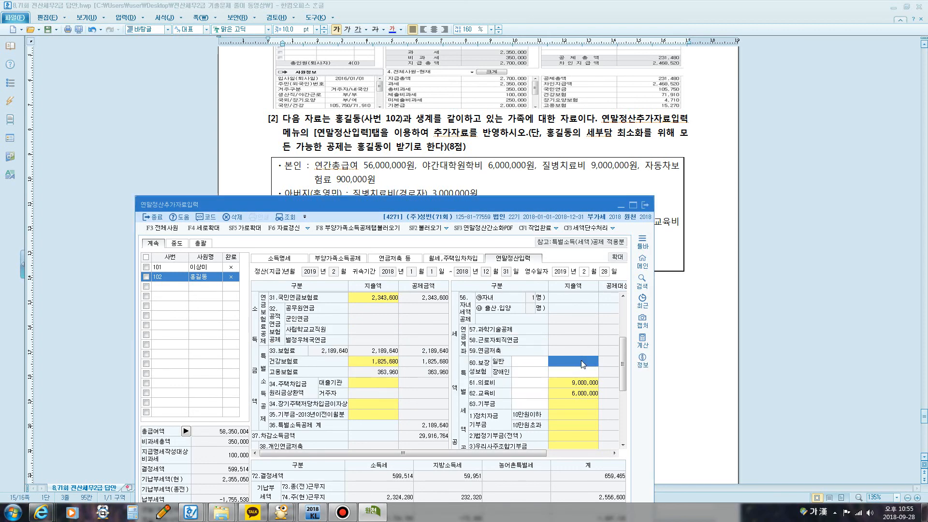
{"action": "type", "text": "900,000"}
{"action": "key", "text": "Return"}
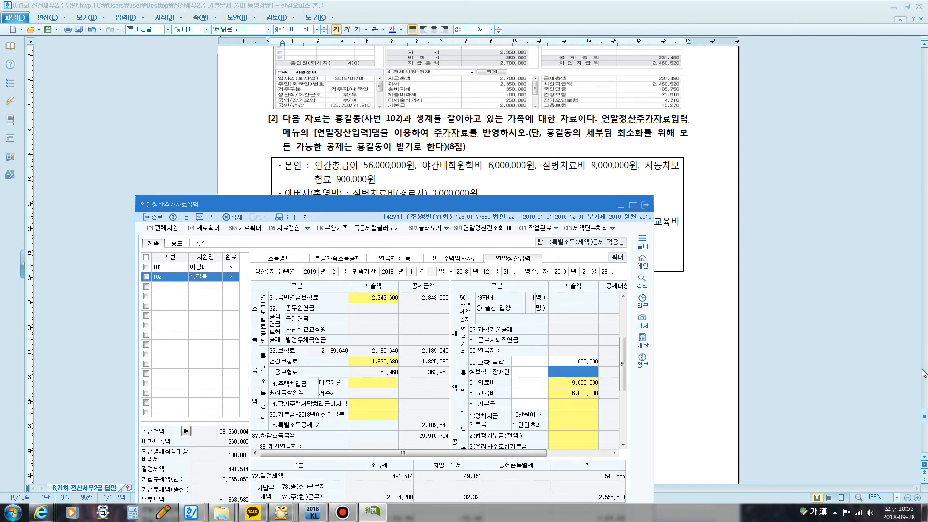
Step: Set the 본인.경로자 expense in the 61.의료비 breakdown to 12,000,000 to include the father's medical costs, and confirm it
{"action": "left_click_drag", "start_coordinate": [421, 205], "coordinate": [421, 251]}
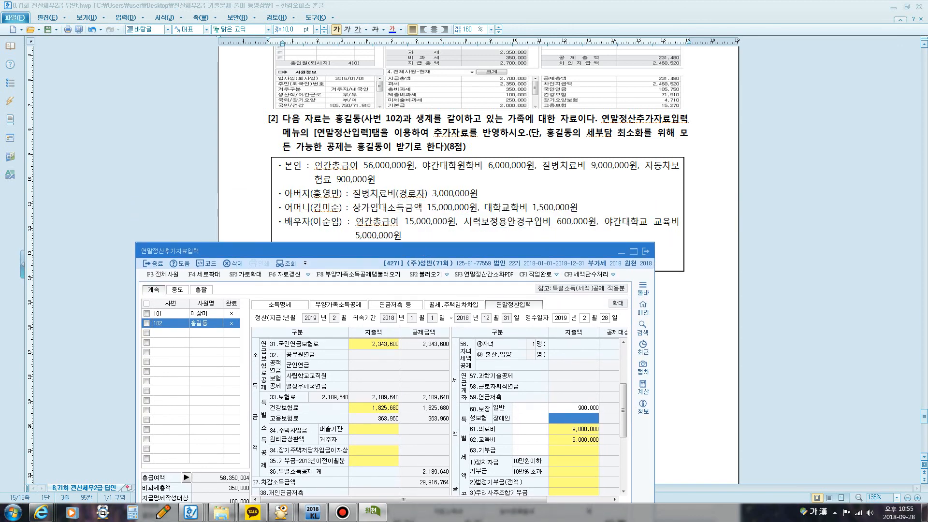
{"action": "left_click_drag", "start_coordinate": [431, 249], "coordinate": [442, 175]}
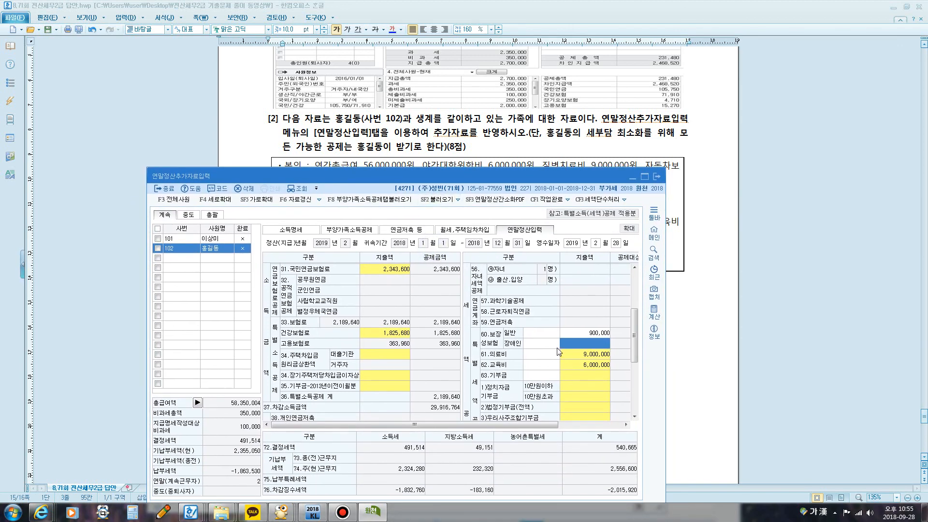
{"action": "left_click", "coordinate": [586, 356]}
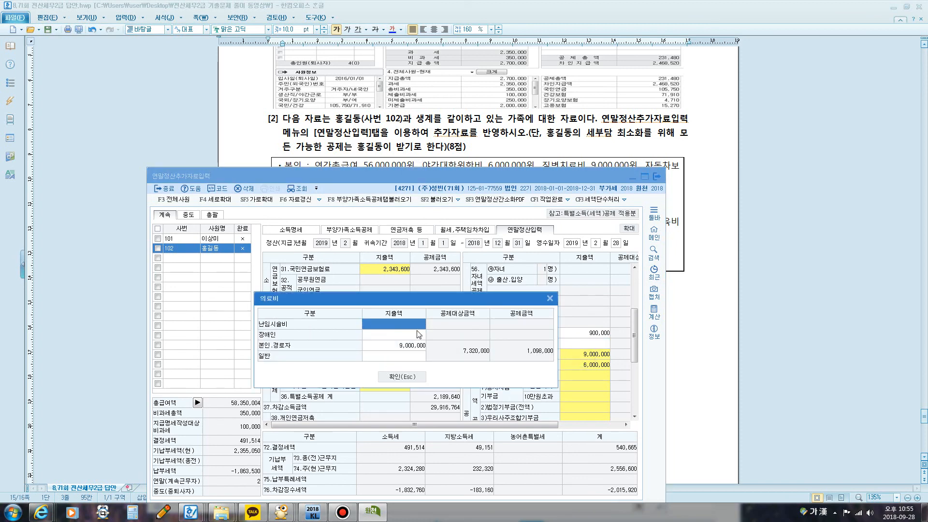
{"action": "left_click", "coordinate": [409, 376]}
{"action": "left_click_drag", "start_coordinate": [414, 183], "coordinate": [425, 219]}
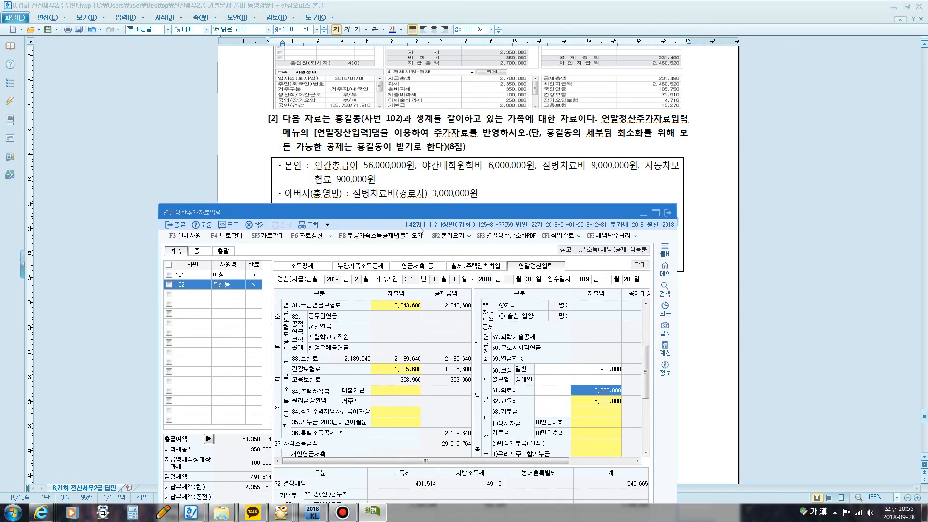
{"action": "left_click", "coordinate": [595, 391]}
{"action": "left_click", "coordinate": [411, 381]}
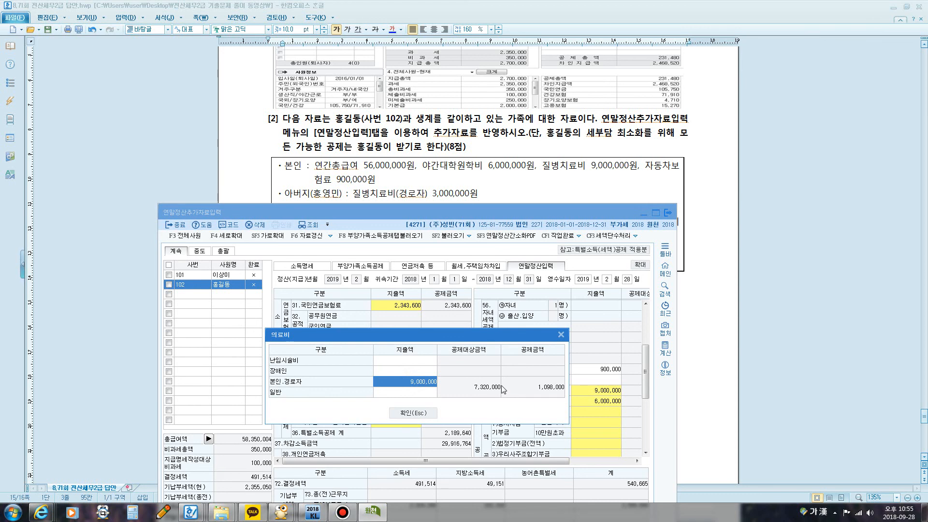
{"action": "type", "text": "12000000"}
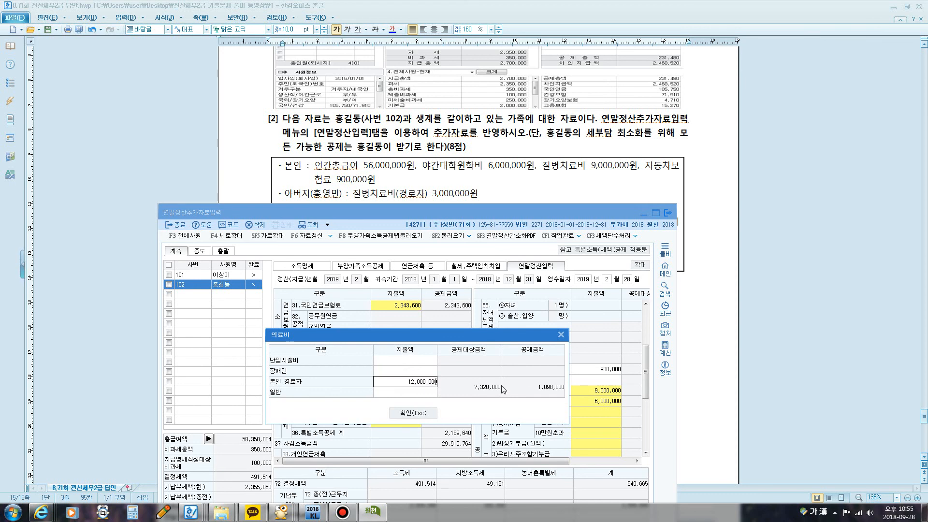
{"action": "key", "text": "Return"}
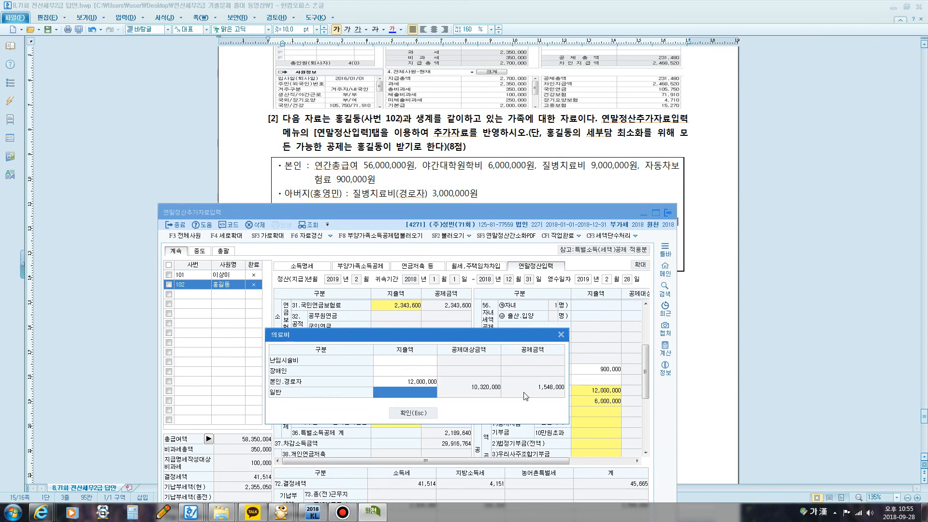
{"action": "left_click", "coordinate": [412, 413]}
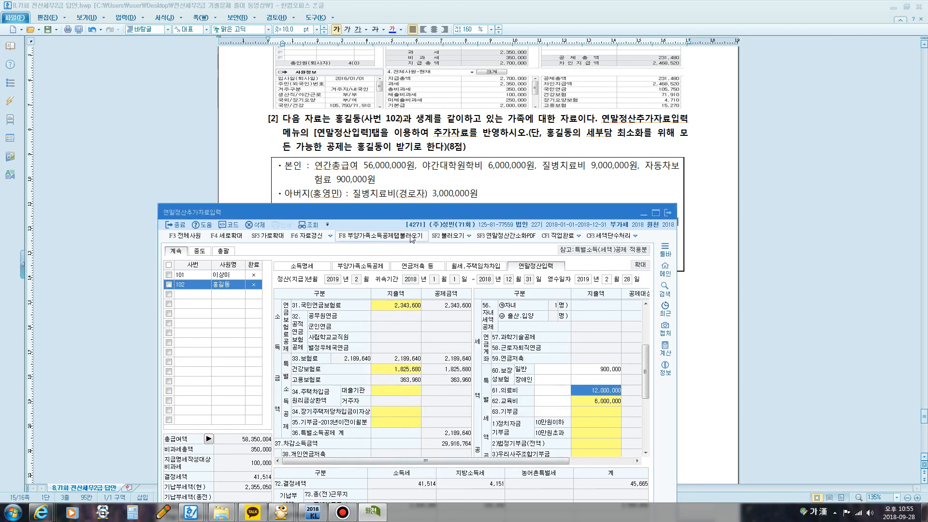
Step: Add 500,000 as the 일반 expense in employee 102's 61.의료비 breakdown for the spouse's vision-correction glasses, and confirm it
{"action": "mouse_move", "coordinate": [404, 216]}
{"action": "left_mouse_down"}
{"action": "mouse_move", "coordinate": [408, 241]}
{"action": "mouse_move", "coordinate": [411, 228]}
{"action": "left_mouse_up"}
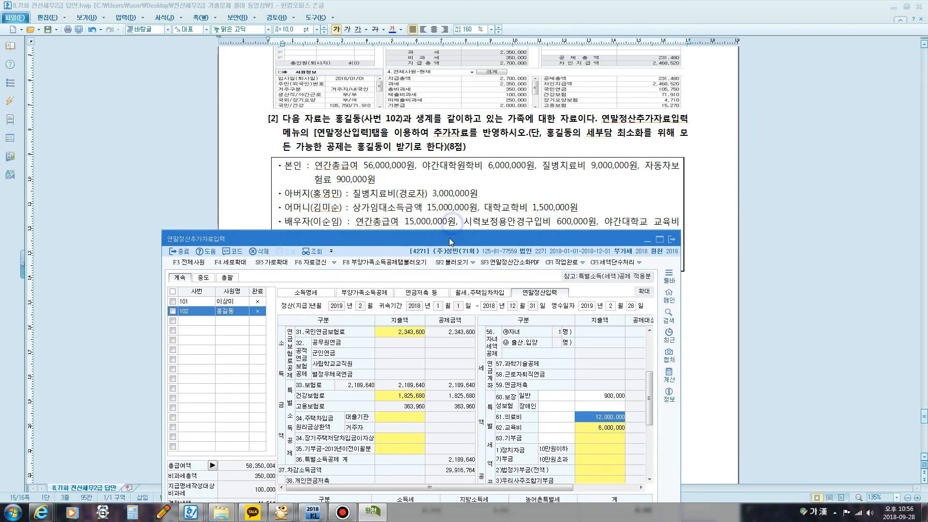
{"action": "left_click_drag", "start_coordinate": [451, 227], "coordinate": [448, 241]}
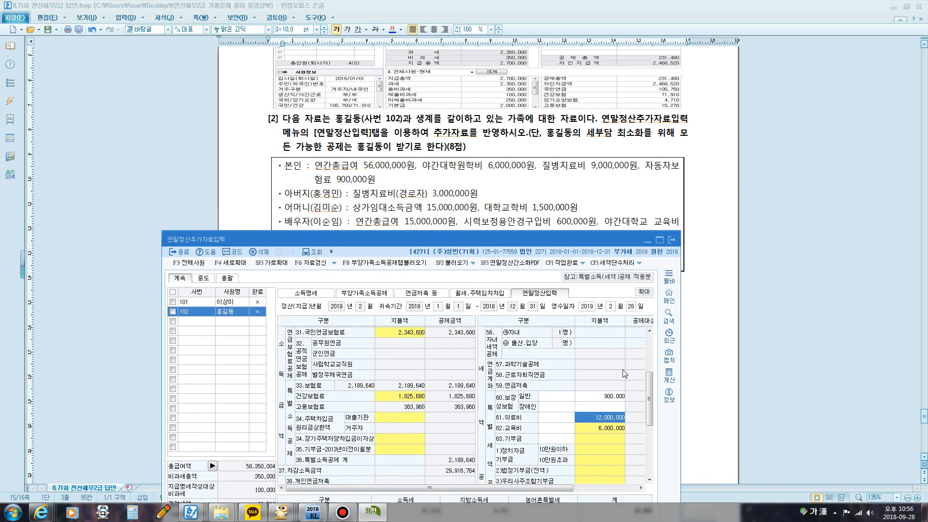
{"action": "left_click", "coordinate": [595, 419]}
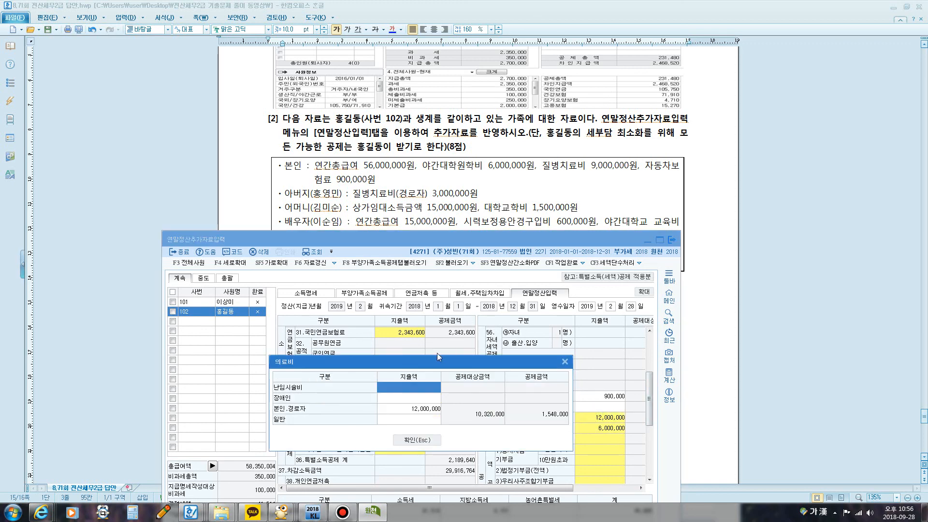
{"action": "left_click_drag", "start_coordinate": [431, 363], "coordinate": [434, 267]}
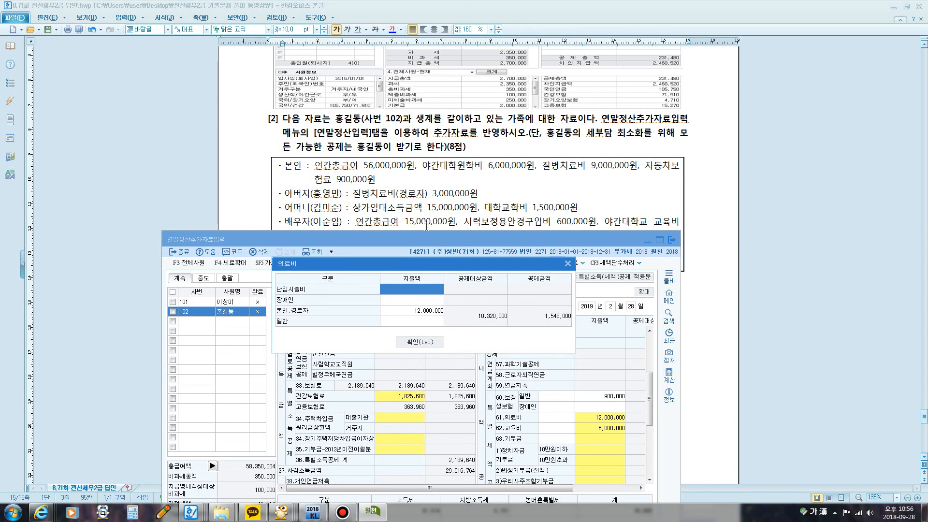
{"action": "left_click", "coordinate": [418, 322]}
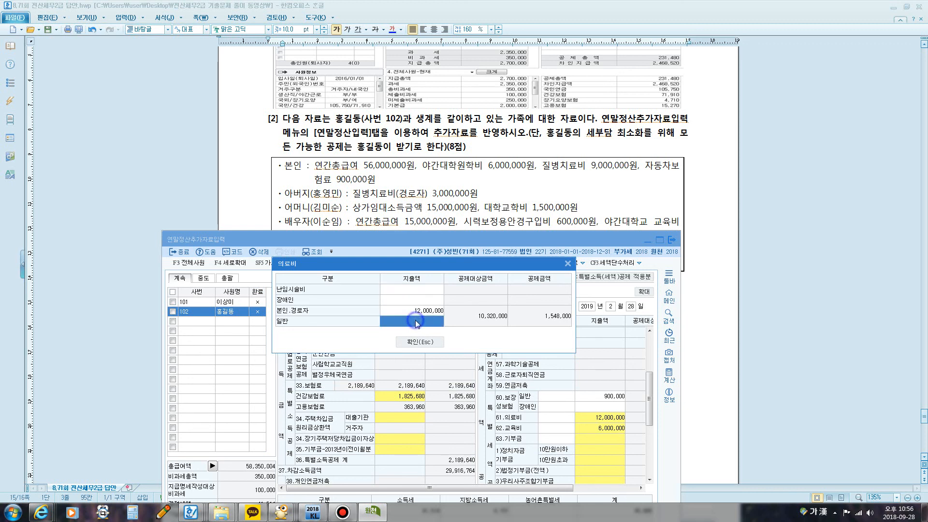
{"action": "type", "text": "50"}
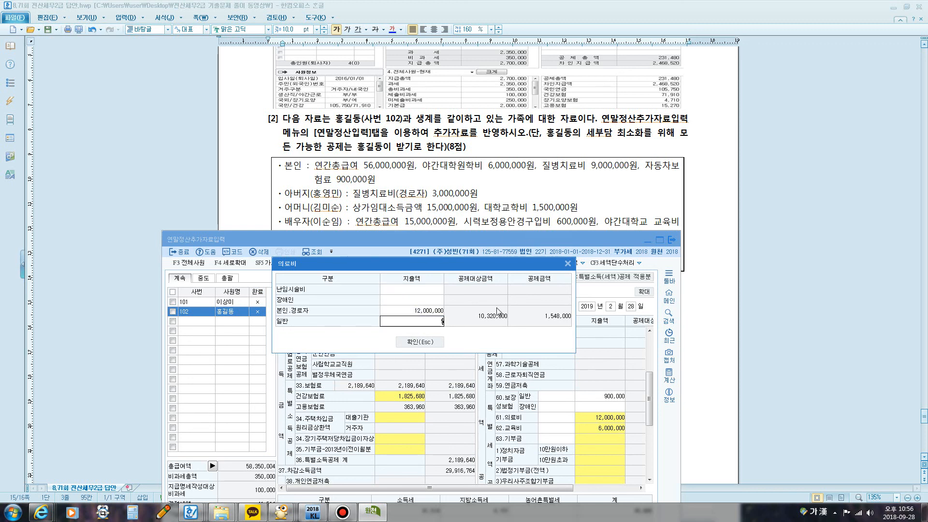
{"action": "type", "text": "0,000"}
{"action": "key", "text": "Return"}
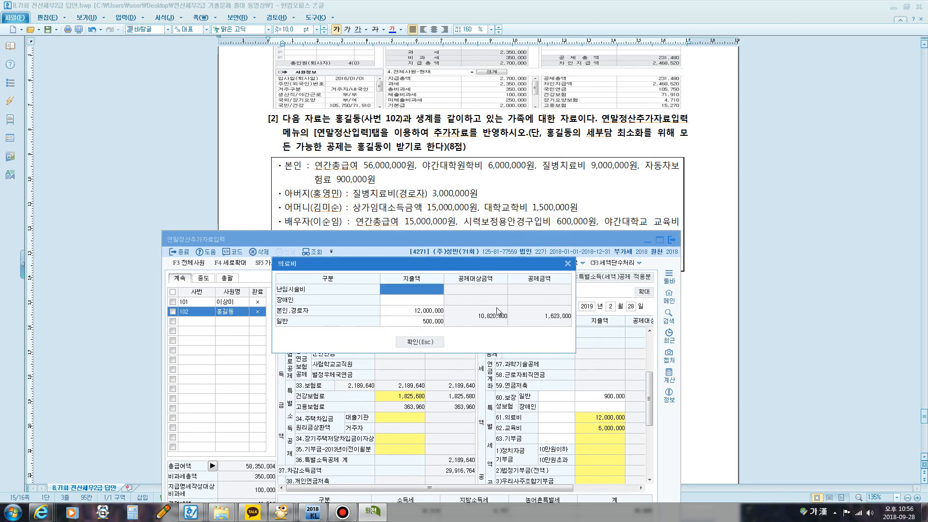
{"action": "left_click", "coordinate": [420, 342]}
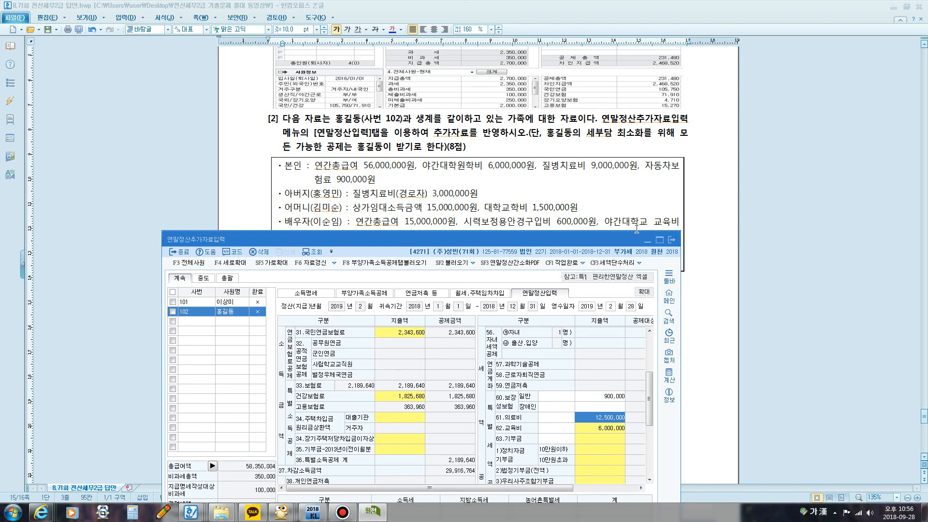
Step: Check the child's school costs in the problem text and enter 3,000,000 as the 초중고 expense in the 62.교육비 breakdown
{"action": "left_click_drag", "start_coordinate": [504, 241], "coordinate": [524, 141]}
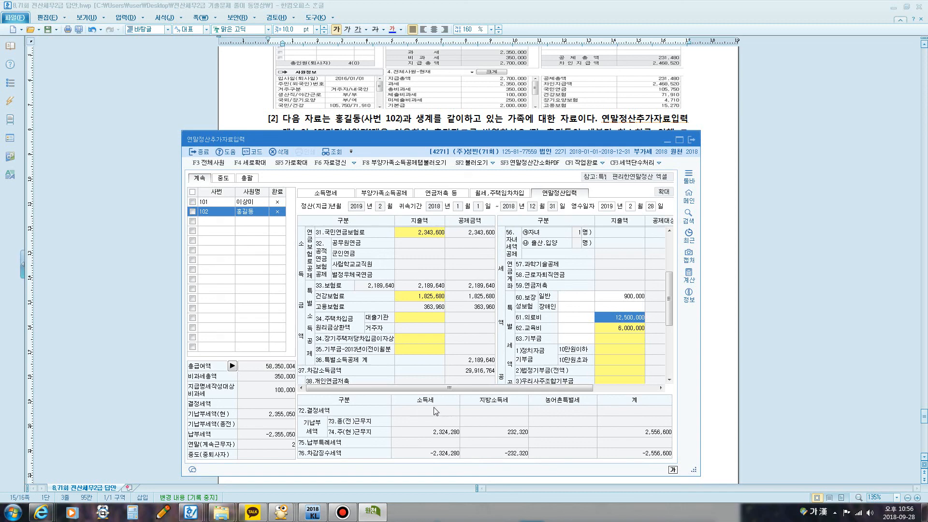
{"action": "left_click_drag", "start_coordinate": [404, 138], "coordinate": [380, 286]}
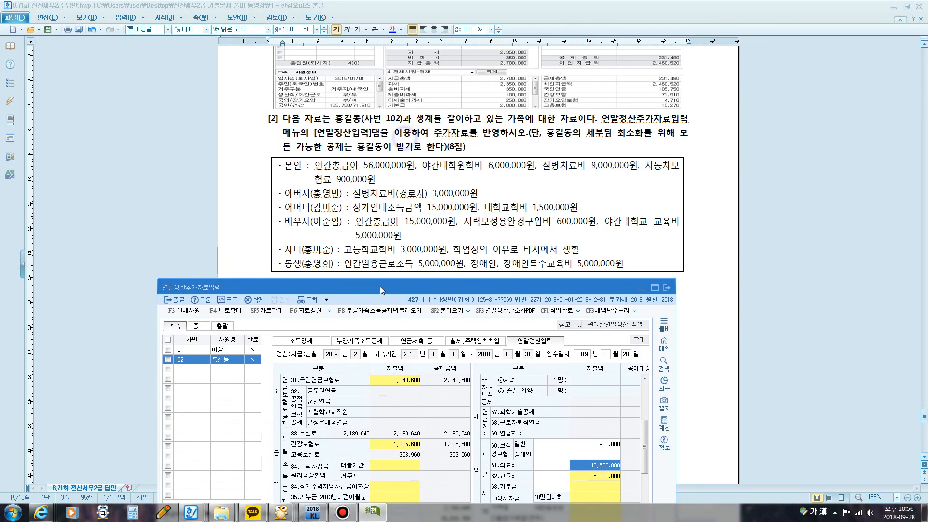
{"action": "left_click", "coordinate": [427, 242]}
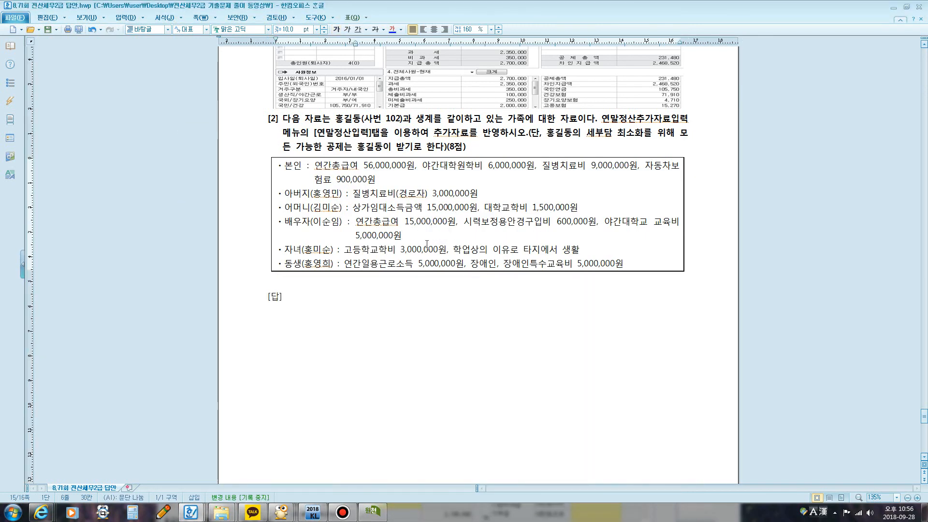
{"action": "scroll", "coordinate": [427, 244], "scroll_direction": "down", "scroll_amount": 1}
{"action": "left_click", "coordinate": [373, 512]}
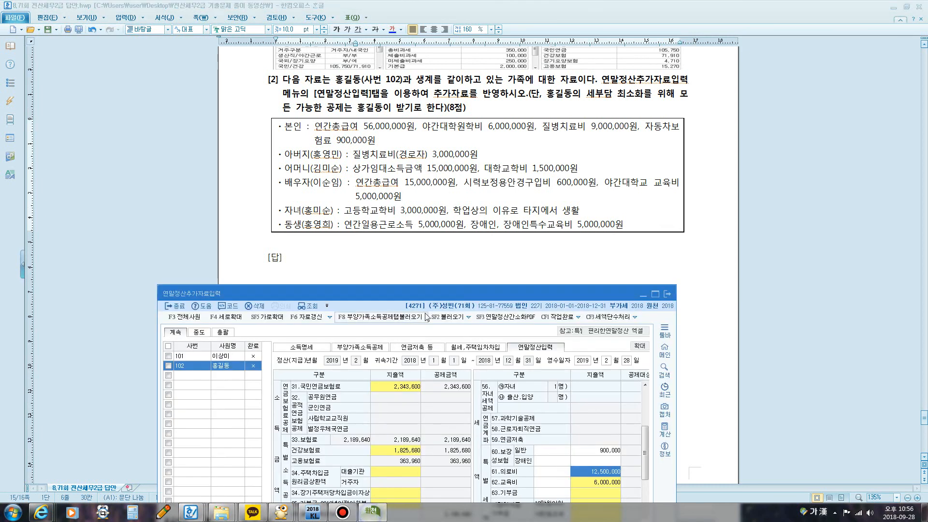
{"action": "left_click_drag", "start_coordinate": [437, 295], "coordinate": [454, 242]}
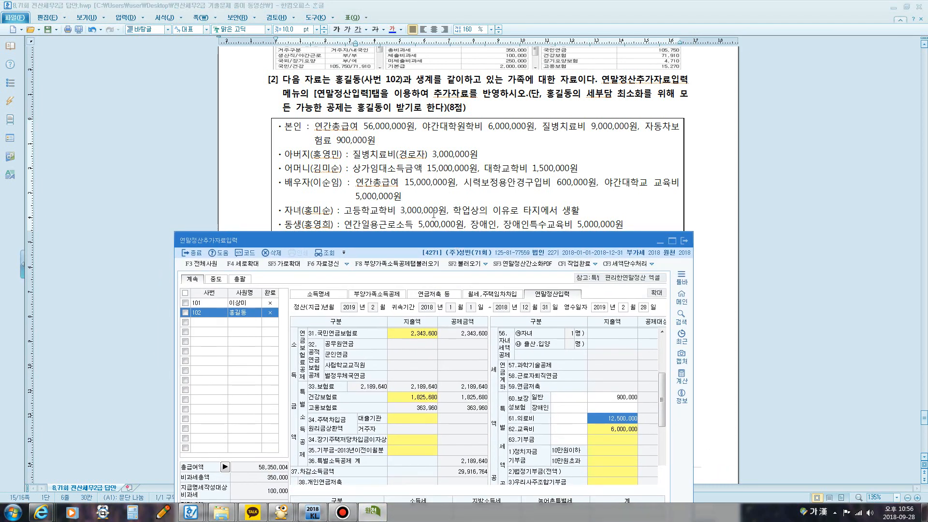
{"action": "left_click_drag", "start_coordinate": [544, 237], "coordinate": [536, 102]}
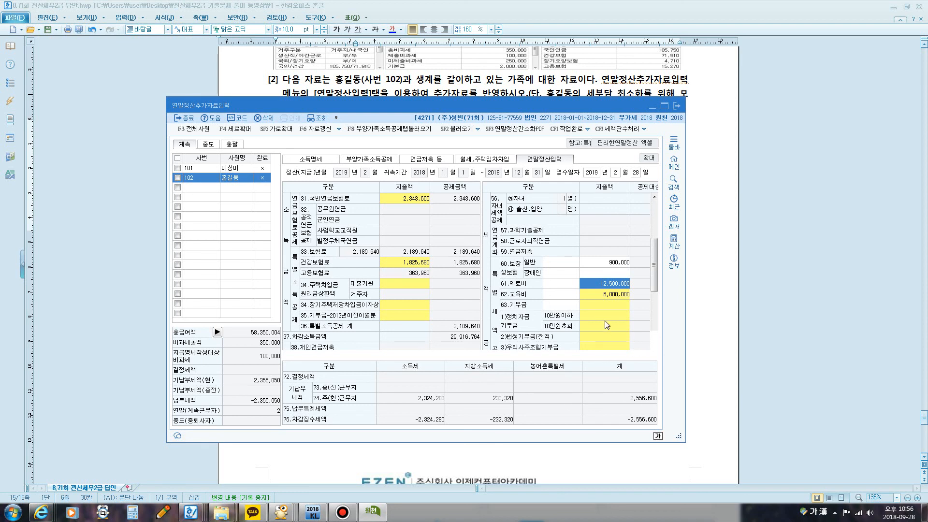
{"action": "left_click", "coordinate": [601, 296]}
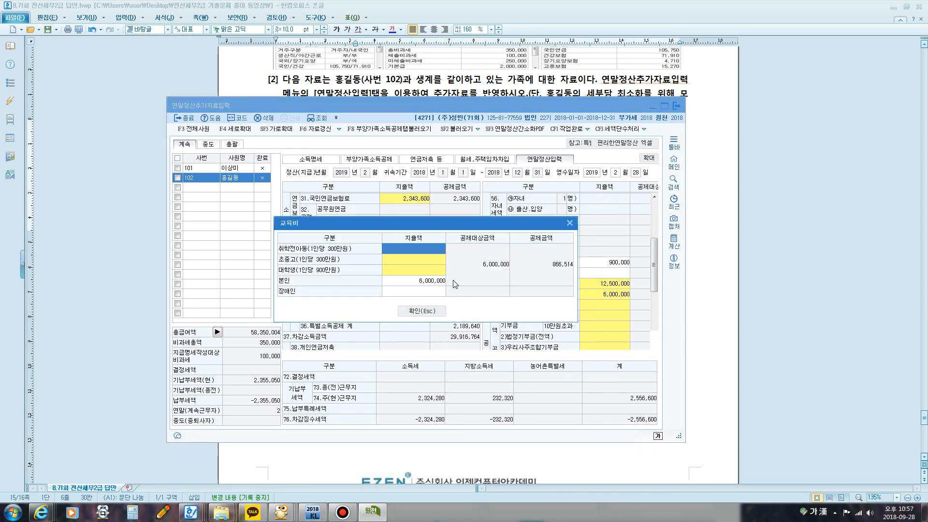
{"action": "left_click", "coordinate": [403, 263]}
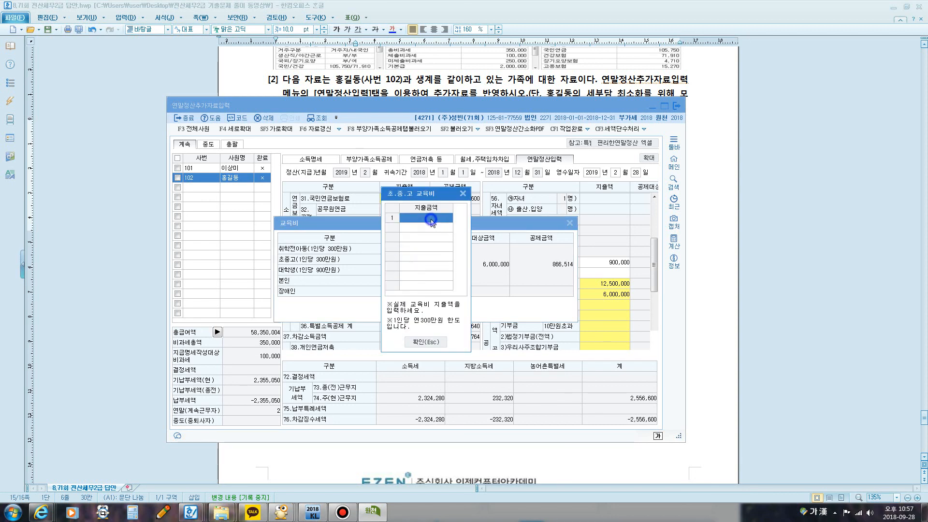
{"action": "type", "text": "3,000,000"}
{"action": "left_click", "coordinate": [425, 342]}
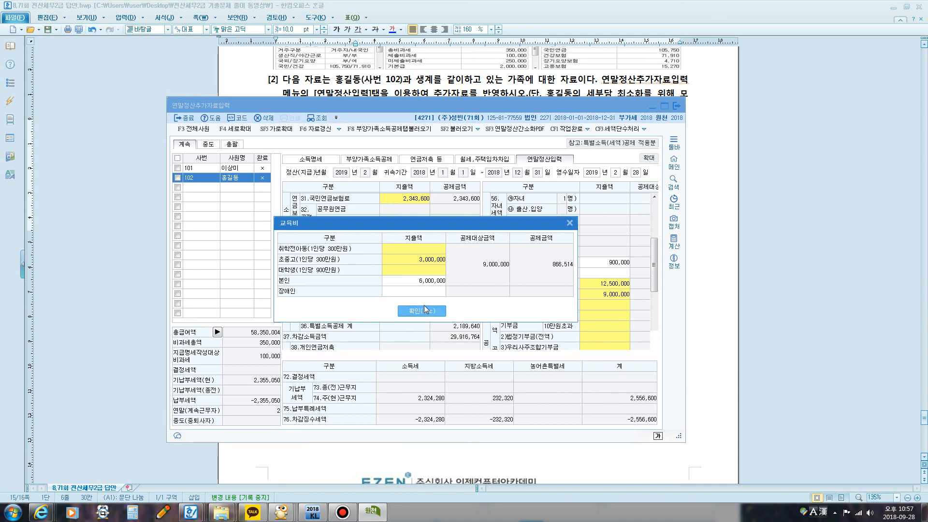
{"action": "left_click", "coordinate": [570, 223]}
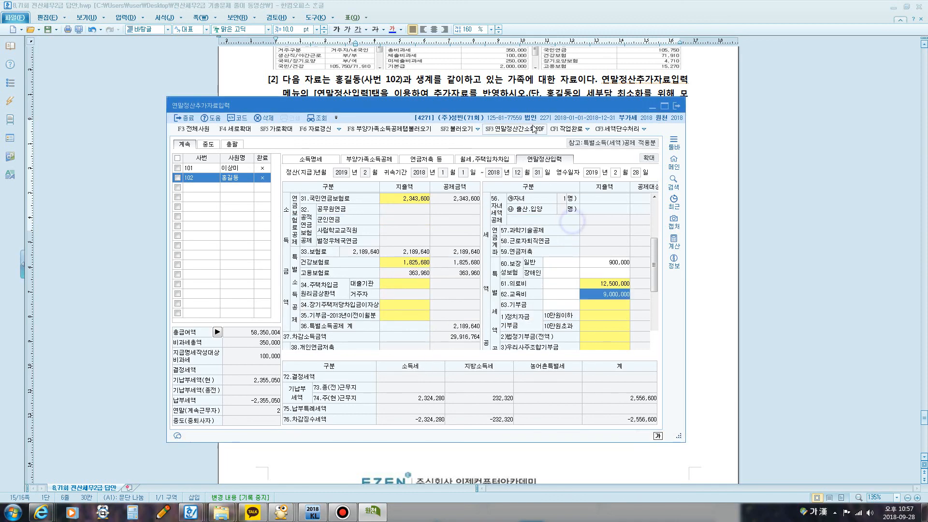
Step: Enter 5,000,000 as the 장애인 expense in the 62.교육비 breakdown for the sibling's special education, confirm it, and close 연말정산추가자료입력
{"action": "mouse_move", "coordinate": [522, 105]}
{"action": "left_mouse_down"}
{"action": "mouse_move", "coordinate": [516, 308]}
{"action": "mouse_move", "coordinate": [539, 208]}
{"action": "mouse_move", "coordinate": [518, 261]}
{"action": "mouse_move", "coordinate": [529, 260]}
{"action": "mouse_move", "coordinate": [535, 100]}
{"action": "left_mouse_up"}
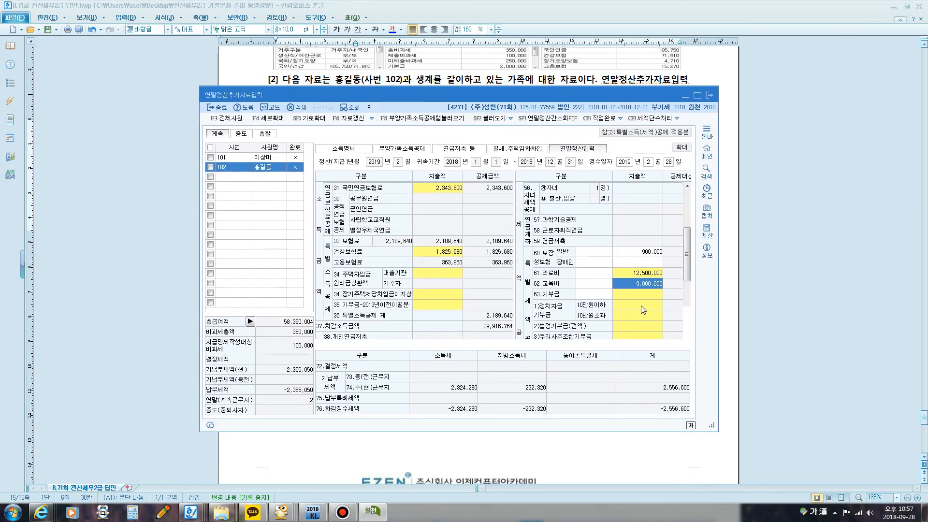
{"action": "left_click", "coordinate": [634, 285]}
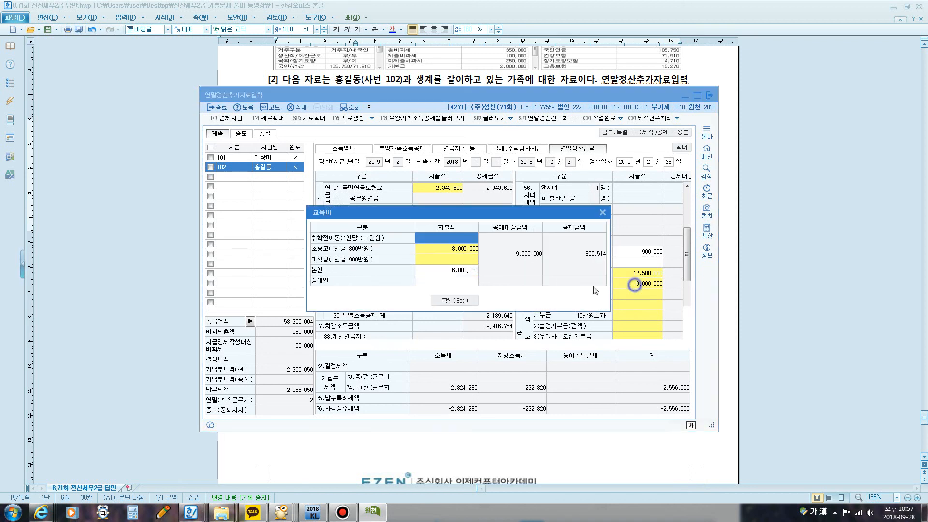
{"action": "left_click", "coordinate": [464, 282]}
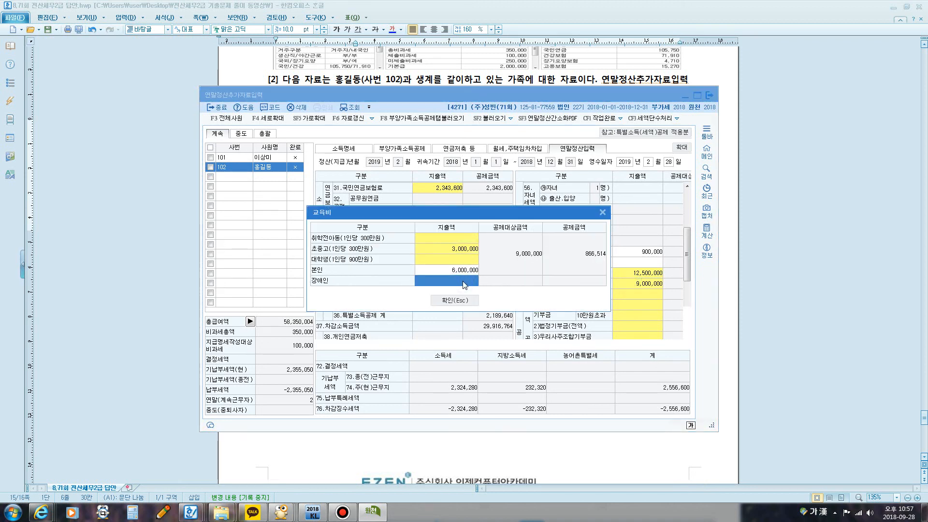
{"action": "type", "text": "5000000"}
{"action": "key", "text": "Return"}
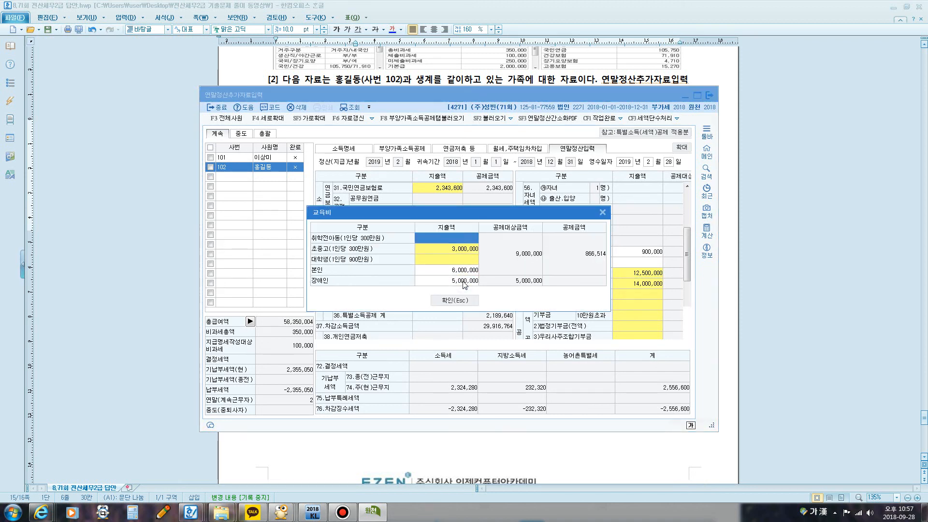
{"action": "left_click", "coordinate": [470, 303]}
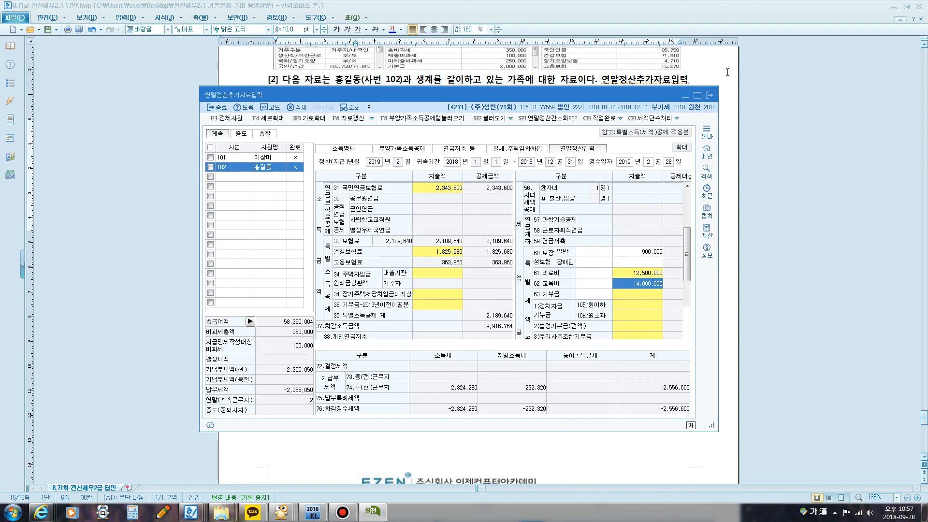
{"action": "left_click", "coordinate": [709, 96]}
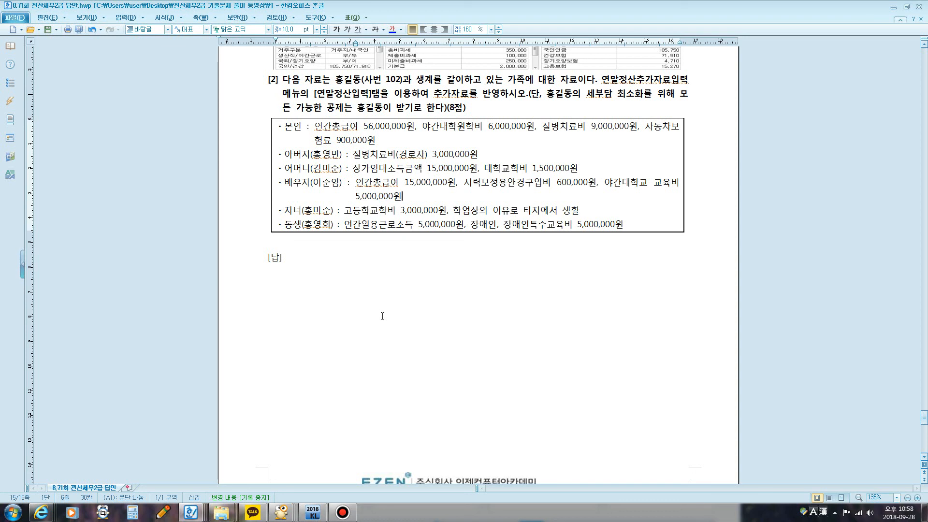
{"action": "left_click", "coordinate": [342, 512]}
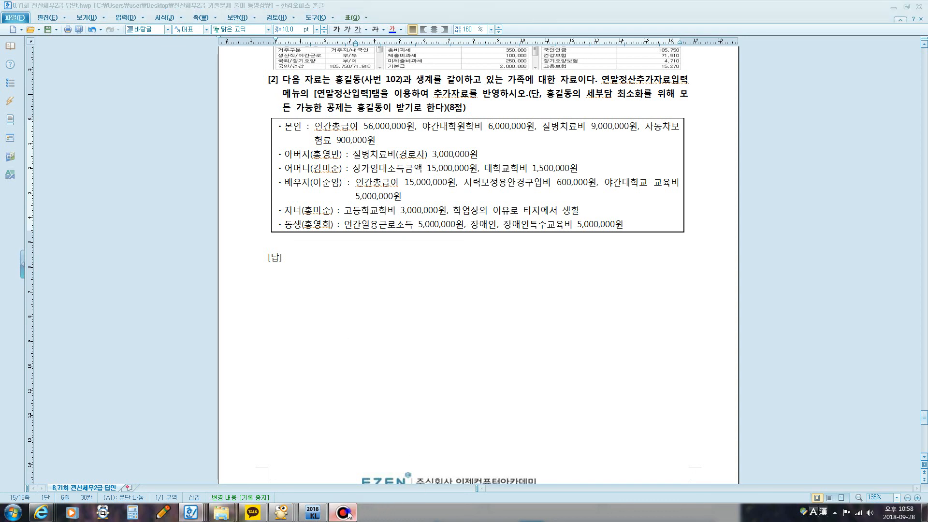